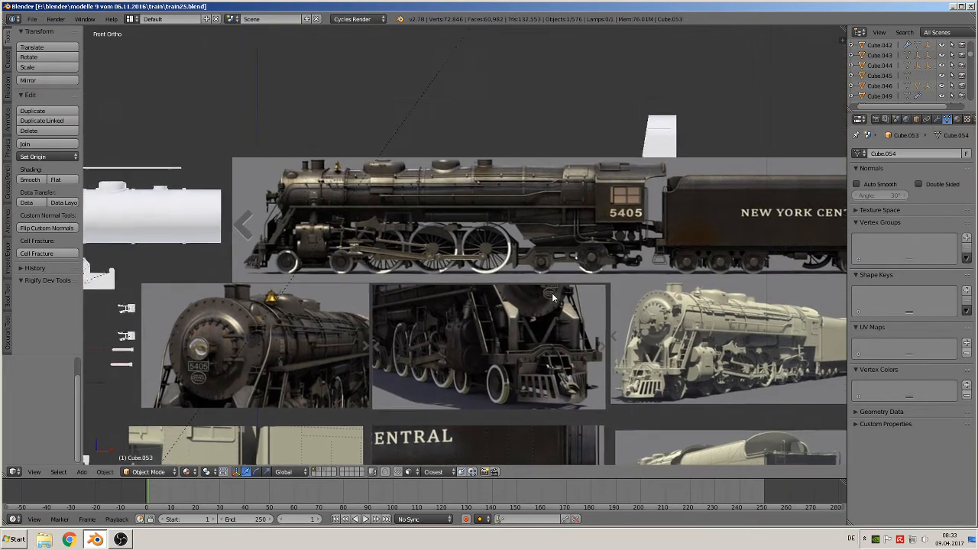
Add a cube on the reference image below the boiler, just ahead of the locomotive's cab
{"action": "scroll", "coordinate": [565, 290], "scroll_direction": "up", "scroll_amount": 5}
{"action": "middle_click_drag", "start_coordinate": [628, 288], "coordinate": [445, 318], "text": "shift"}
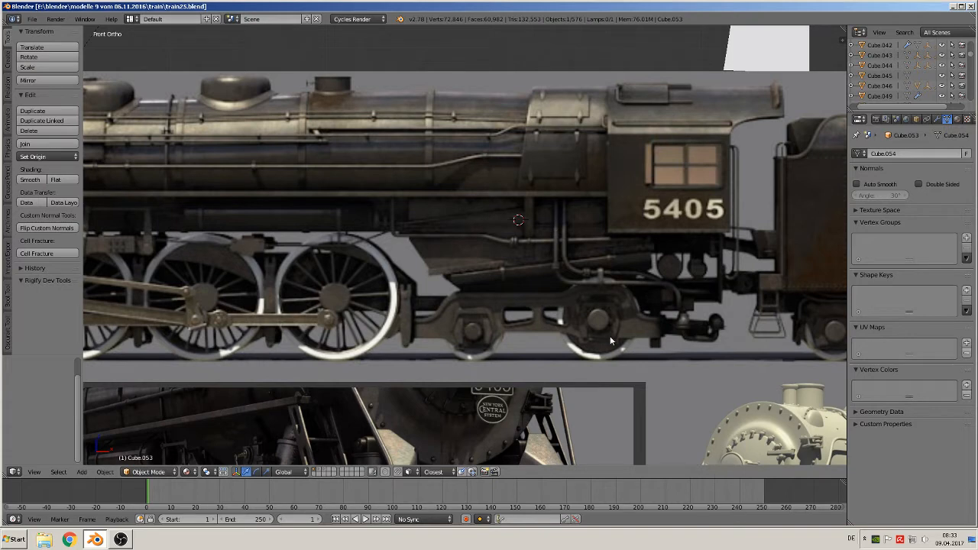
{"action": "key", "text": "n"}
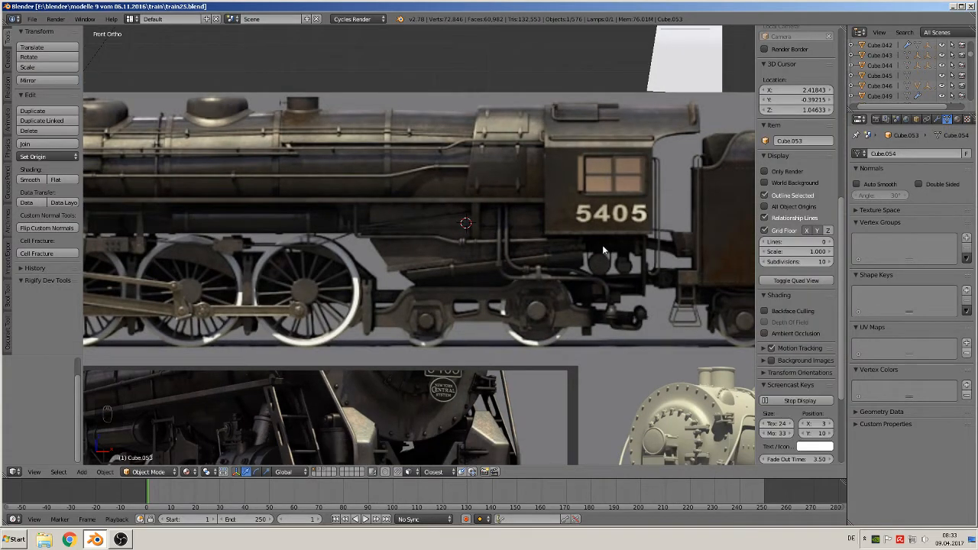
{"action": "key", "text": "n"}
{"action": "left_click", "coordinate": [485, 226]}
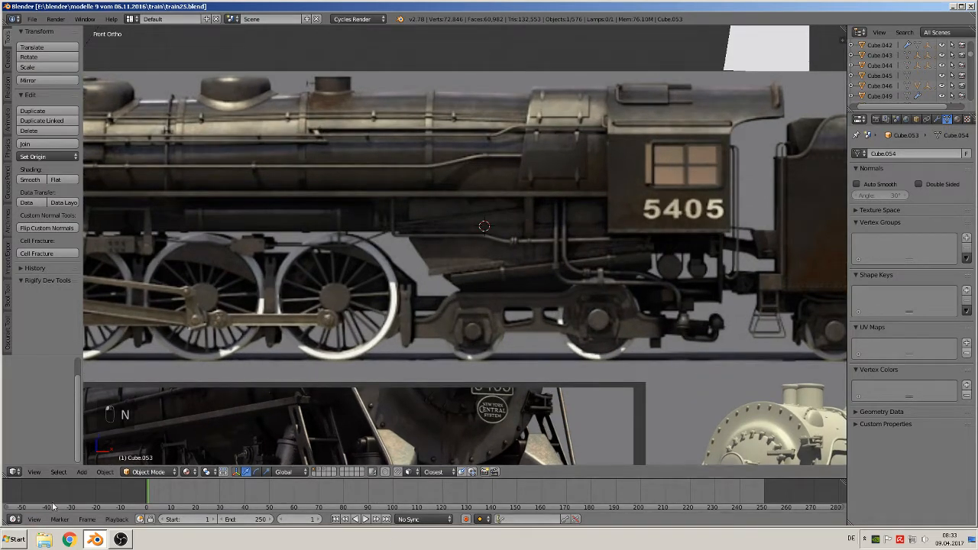
{"action": "left_click", "coordinate": [104, 472]}
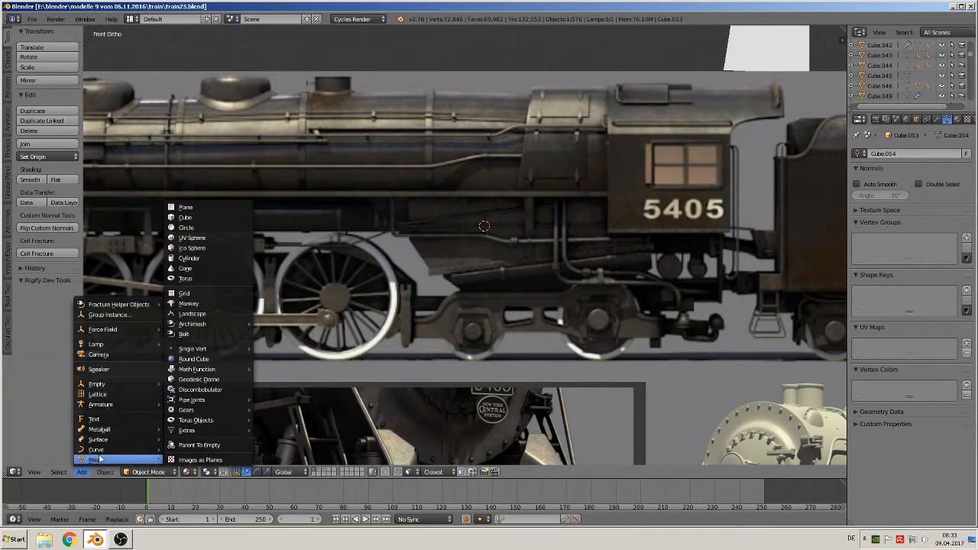
{"action": "left_click", "coordinate": [82, 472]}
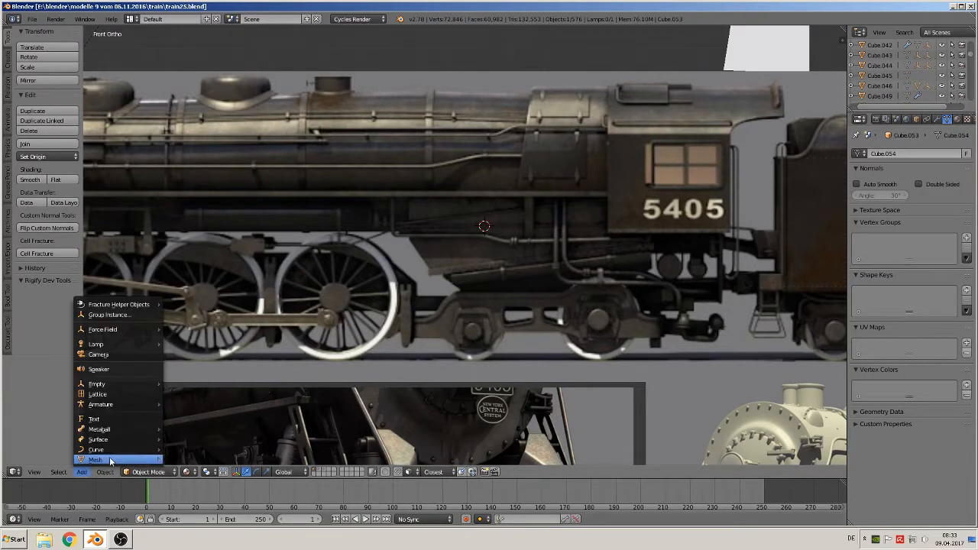
{"action": "mouse_move", "coordinate": [110, 459]}
{"action": "left_click", "coordinate": [185, 217]}
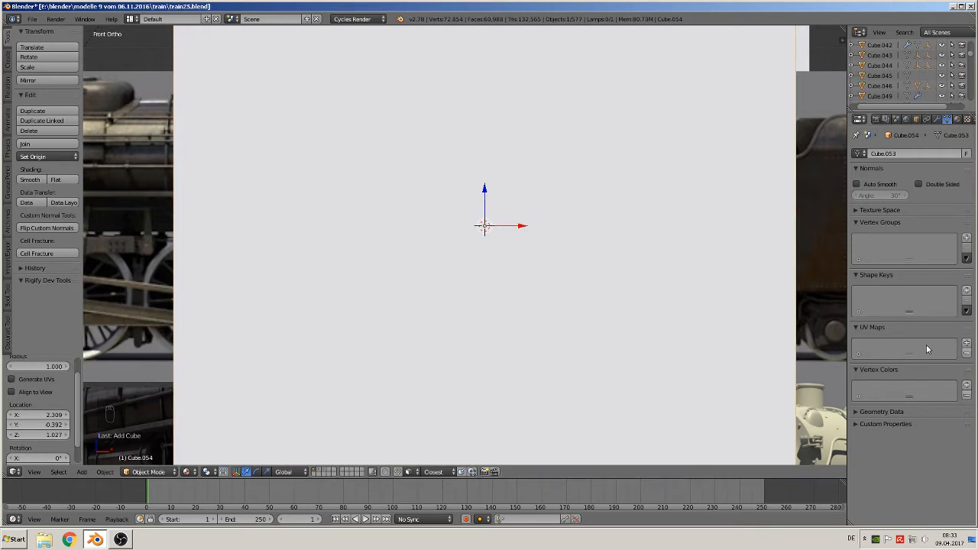
Scale the new cube down to roughly a third, then move it 0.2 up along Z and 0.185 along X
{"action": "key", "text": "s"}
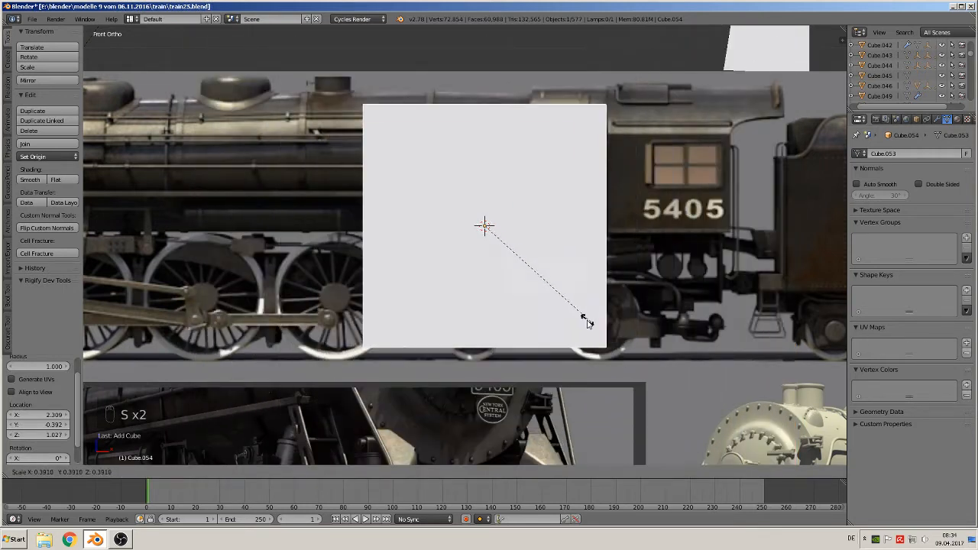
{"action": "left_click", "coordinate": [576, 305]}
{"action": "left_click_drag", "start_coordinate": [487, 191], "coordinate": [490, 133]}
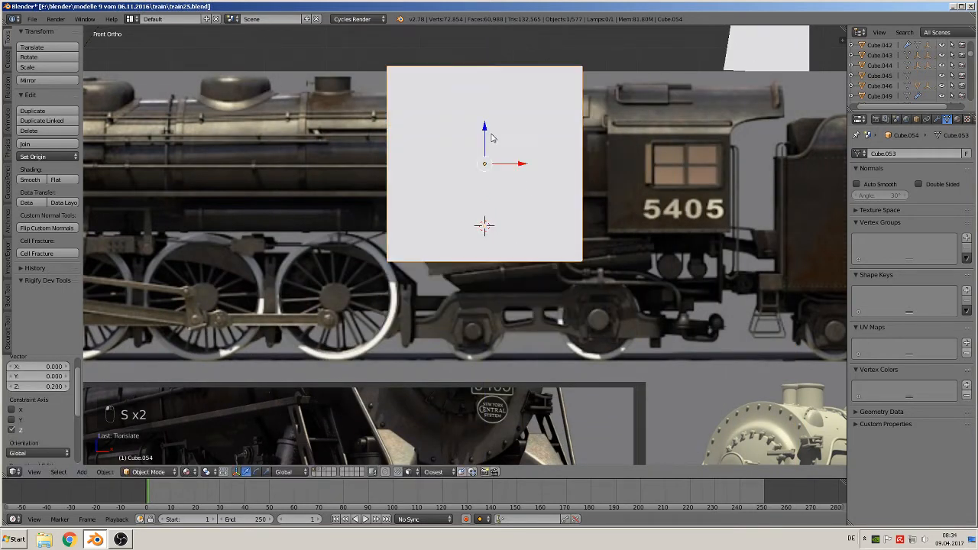
{"action": "left_click", "coordinate": [511, 168]}
{"action": "left_click", "coordinate": [523, 182]}
{"action": "left_click_drag", "start_coordinate": [523, 164], "coordinate": [582, 163]}
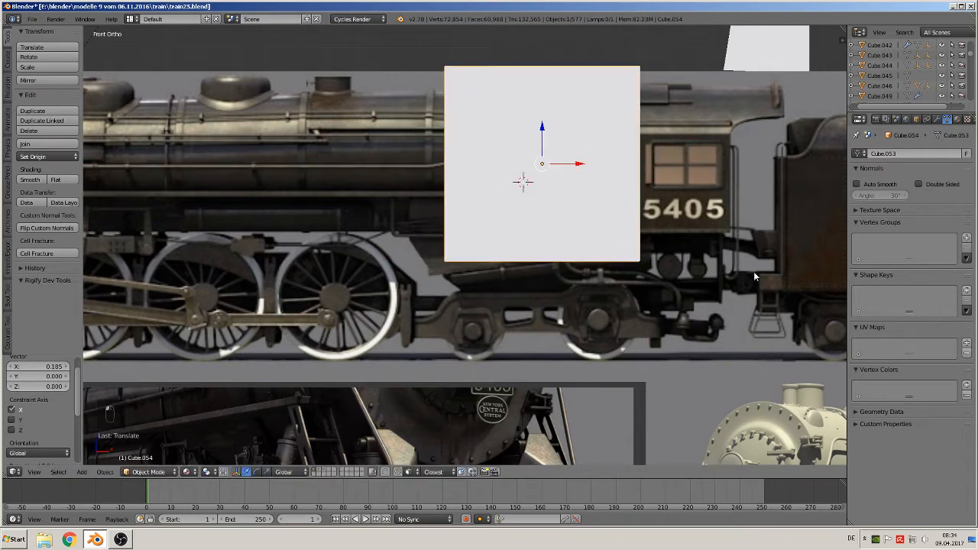
Stretch the cube by 1.141 along X, flatten it to about 0.43 along Z, and lower it by 0.1
{"action": "key", "text": "s"}
{"action": "left_click", "coordinate": [791, 279]}
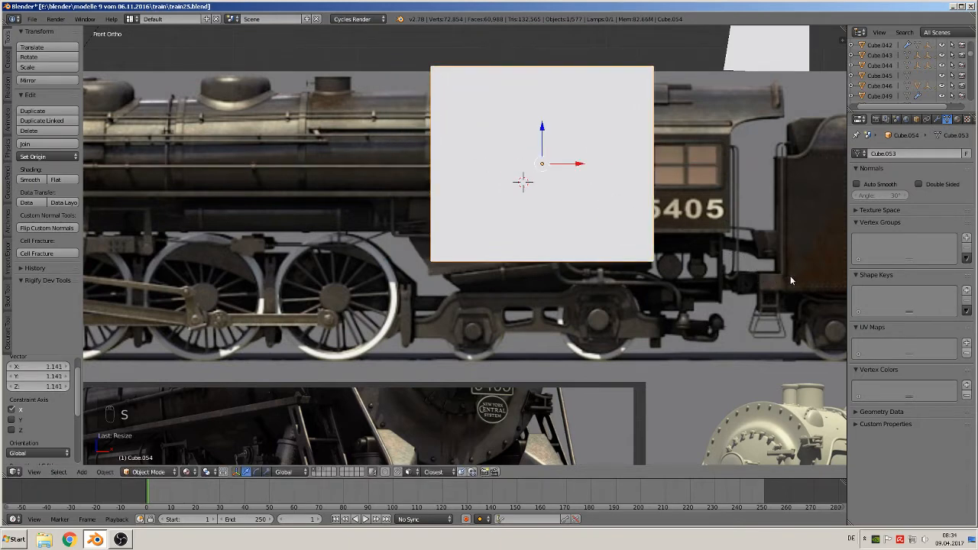
{"action": "key", "text": "s"}
{"action": "key", "text": "z"}
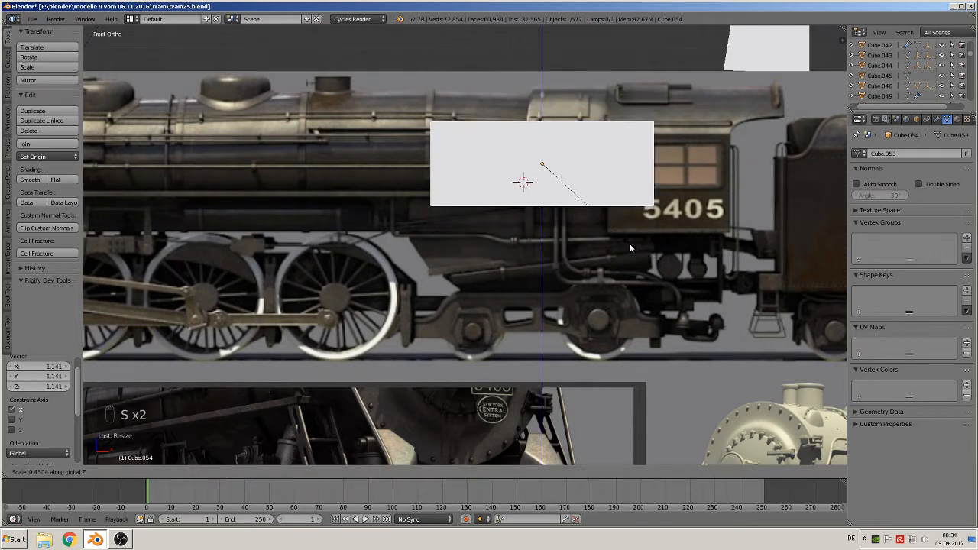
{"action": "left_click", "coordinate": [623, 237]}
{"action": "left_click_drag", "start_coordinate": [538, 133], "coordinate": [566, 176]}
Flatten the block further along Z, lower it to the frame area beside the cab number, and shift it -0.048 along X
{"action": "key", "text": "s"}
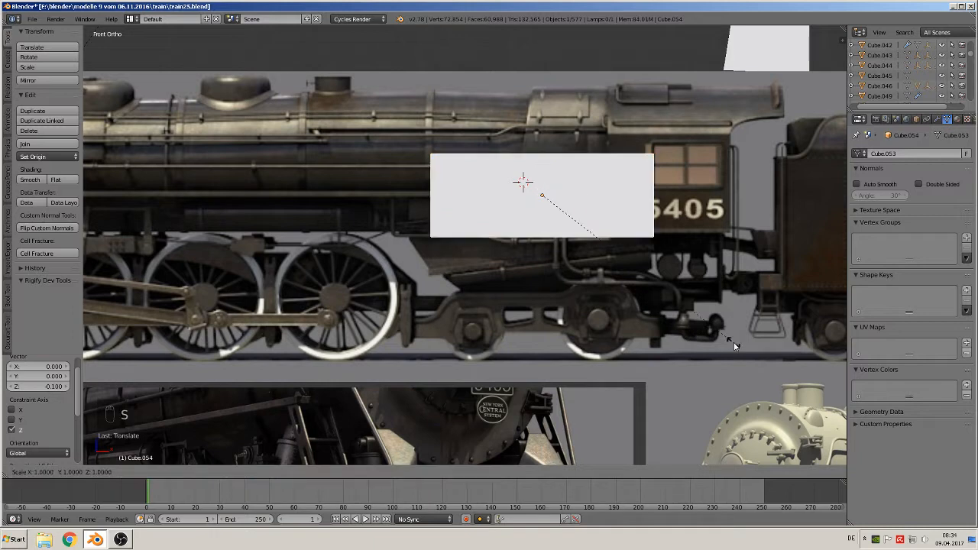
{"action": "key", "text": "z"}
{"action": "left_click", "coordinate": [617, 271]}
{"action": "left_click_drag", "start_coordinate": [544, 159], "coordinate": [548, 186]}
{"action": "mouse_move", "coordinate": [571, 219]}
{"action": "left_mouse_down"}
{"action": "mouse_move", "coordinate": [504, 218]}
{"action": "mouse_move", "coordinate": [555, 220]}
{"action": "left_mouse_up"}
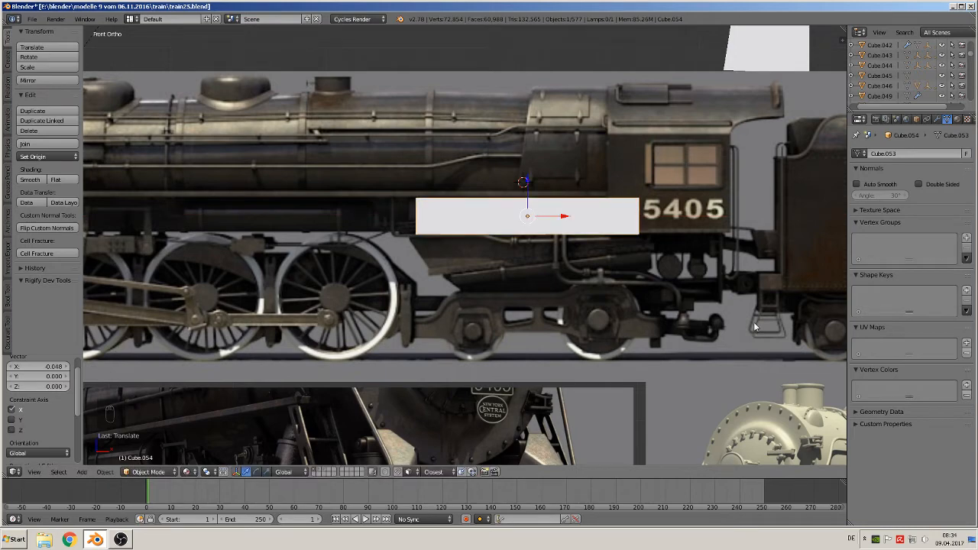
Widen the block by about 1.07 along X and move it -0.621 along Y, in front of the reference image
{"action": "key", "text": "s"}
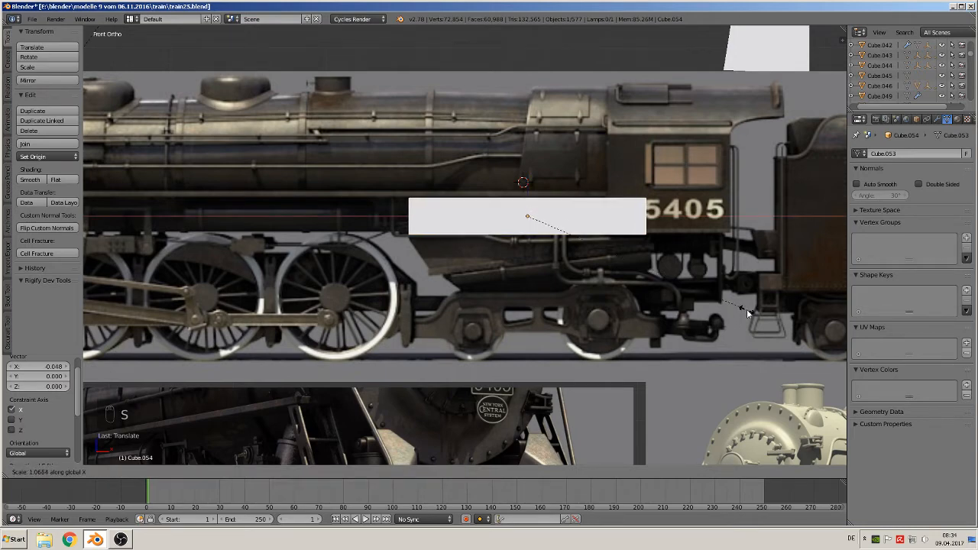
{"action": "left_click", "coordinate": [747, 309]}
{"action": "middle_click_drag", "start_coordinate": [747, 309], "coordinate": [552, 243]}
{"action": "left_click_drag", "start_coordinate": [559, 218], "coordinate": [365, 218]}
{"action": "middle_click_drag", "start_coordinate": [365, 218], "coordinate": [469, 319]}
{"action": "key", "text": "KP_1"}
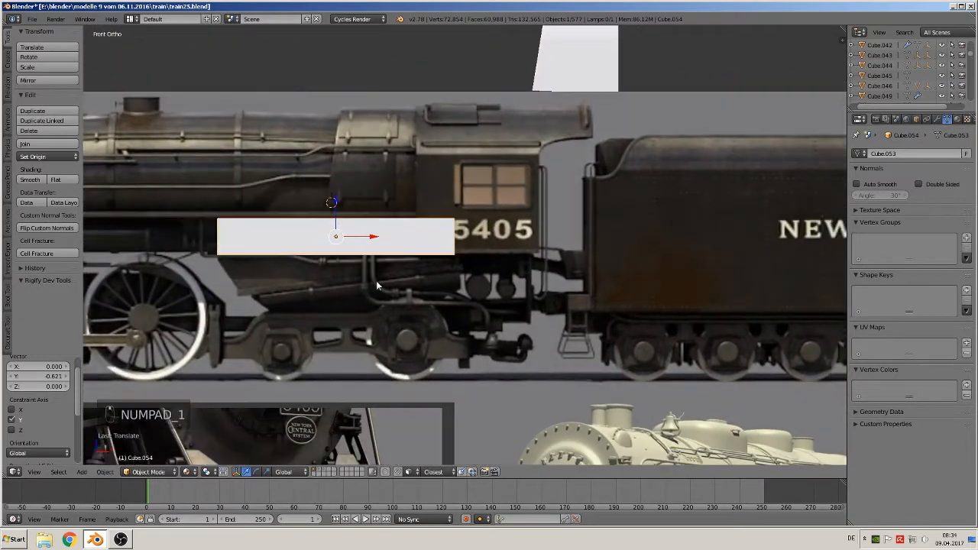
Extrude the block's bottom face about 0.108 downward over the sloped firebox area of the reference
{"action": "middle_click_drag", "start_coordinate": [282, 321], "coordinate": [381, 292], "text": "shift"}
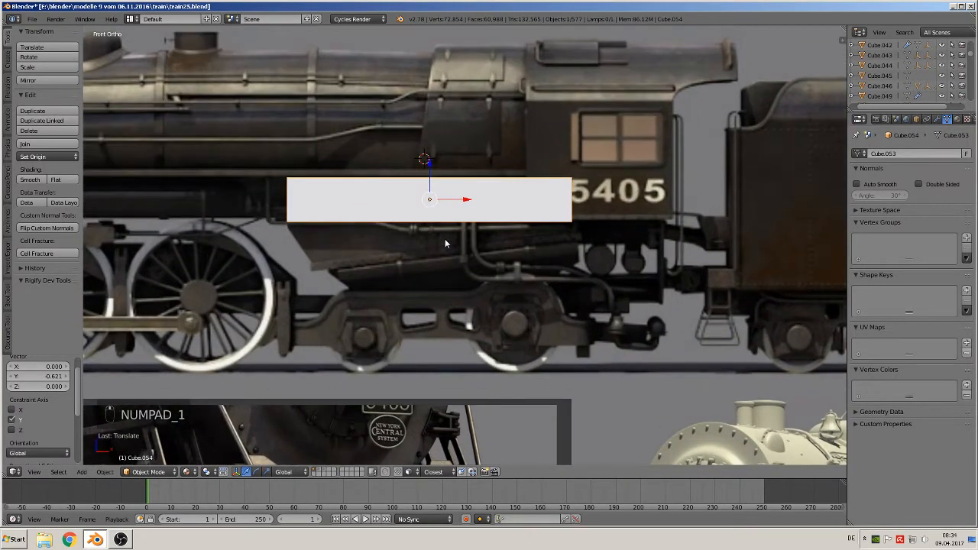
{"action": "middle_click_drag", "start_coordinate": [445, 238], "coordinate": [391, 299]}
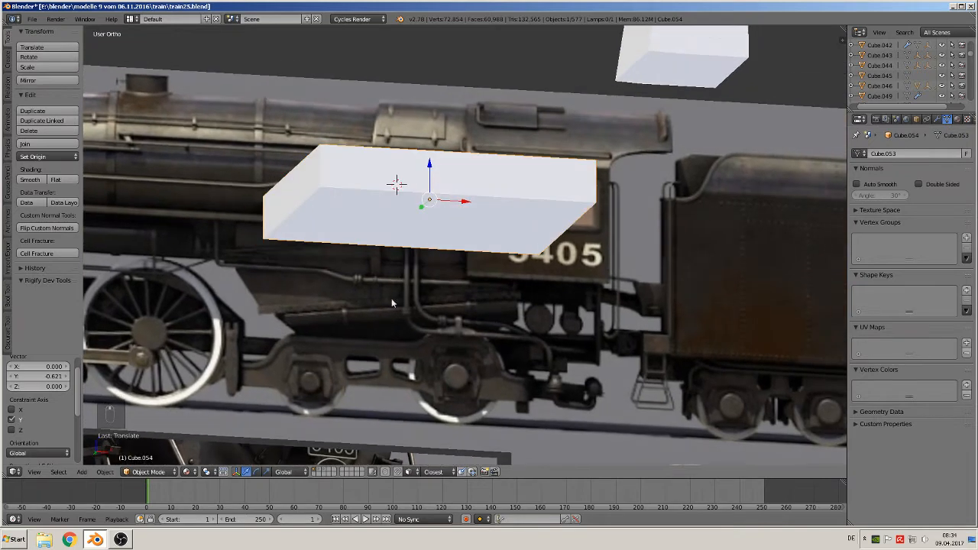
{"action": "key", "text": "Tab"}
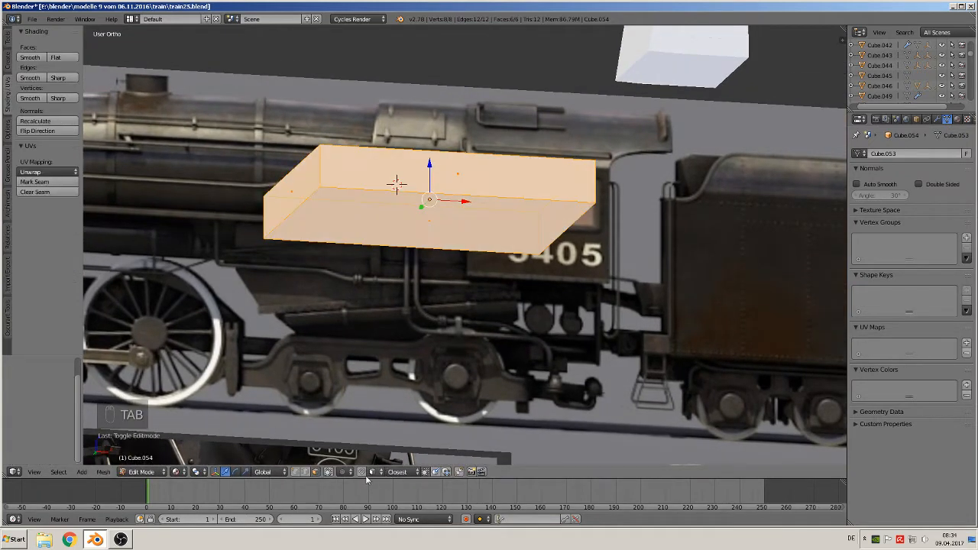
{"action": "right_click", "coordinate": [449, 207]}
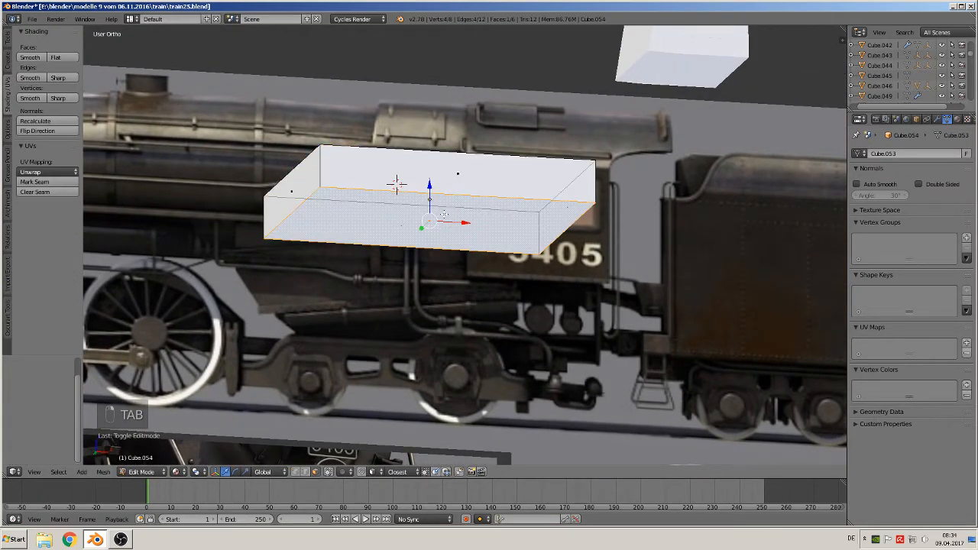
{"action": "key", "text": "KP_4"}
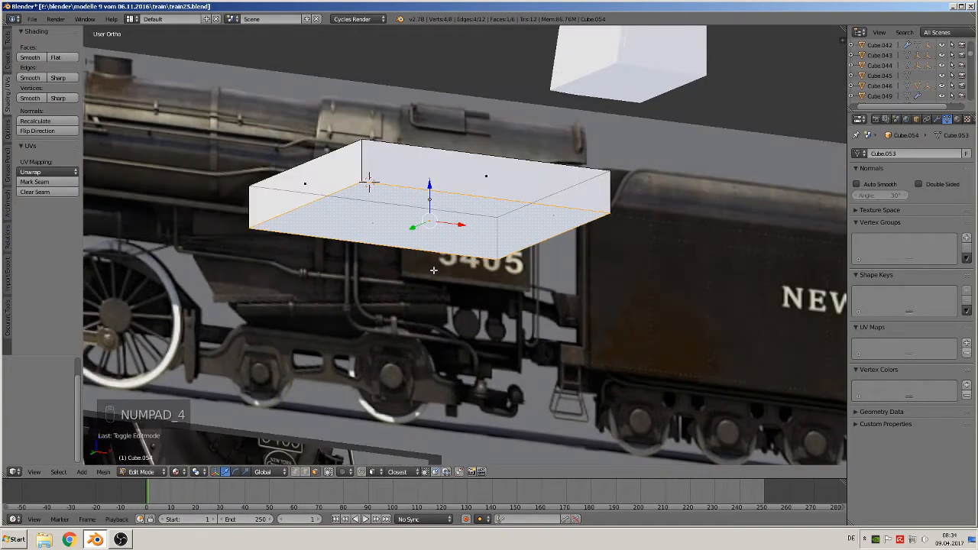
{"action": "key", "text": "KP_1"}
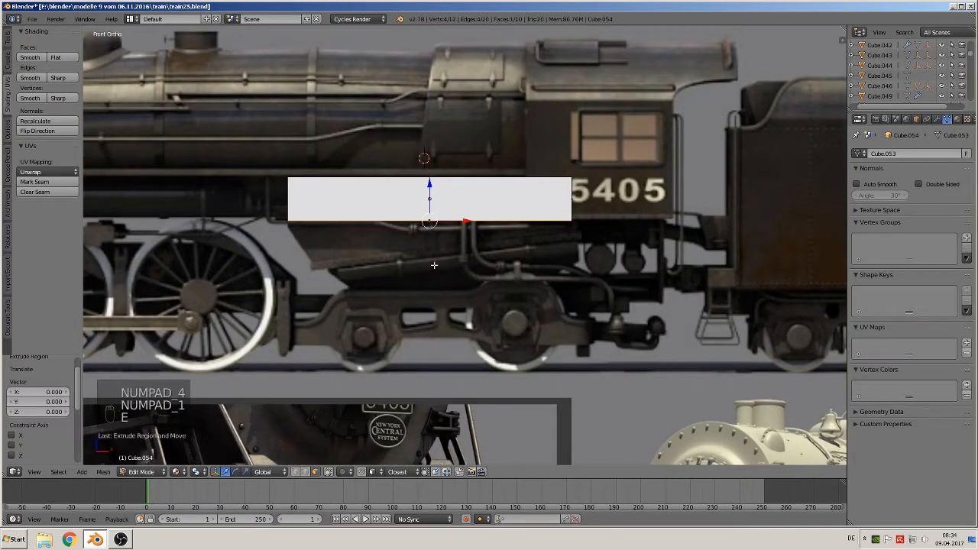
{"action": "key", "text": "e"}
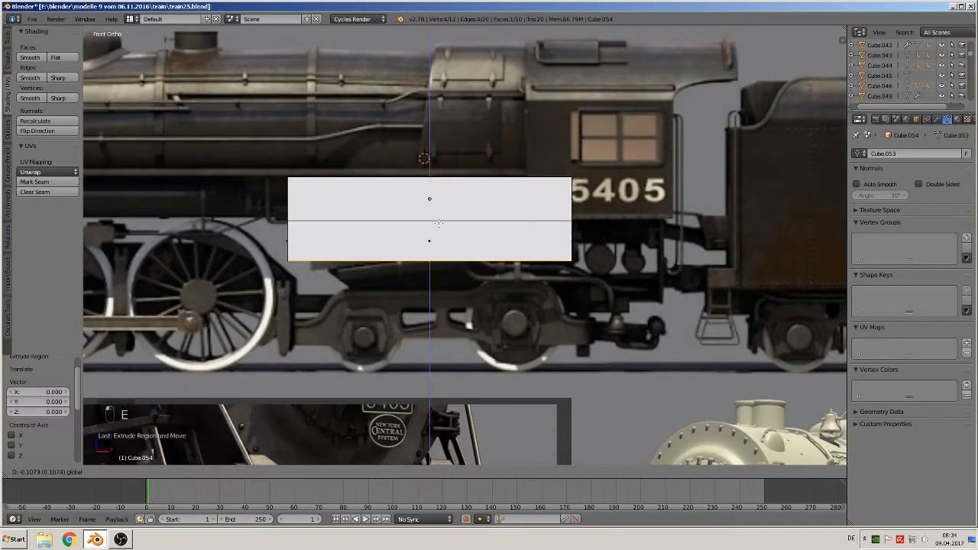
{"action": "left_click", "coordinate": [439, 223]}
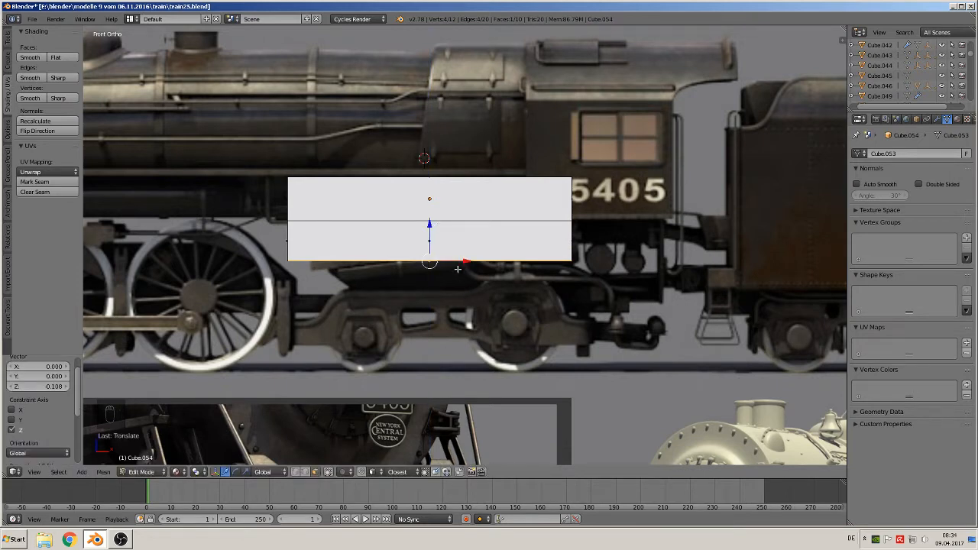
Shift the extruded bottom face about 0.06 along X toward the cab so its front side slants like the reference
{"action": "key", "text": "g"}
{"action": "key", "text": "x"}
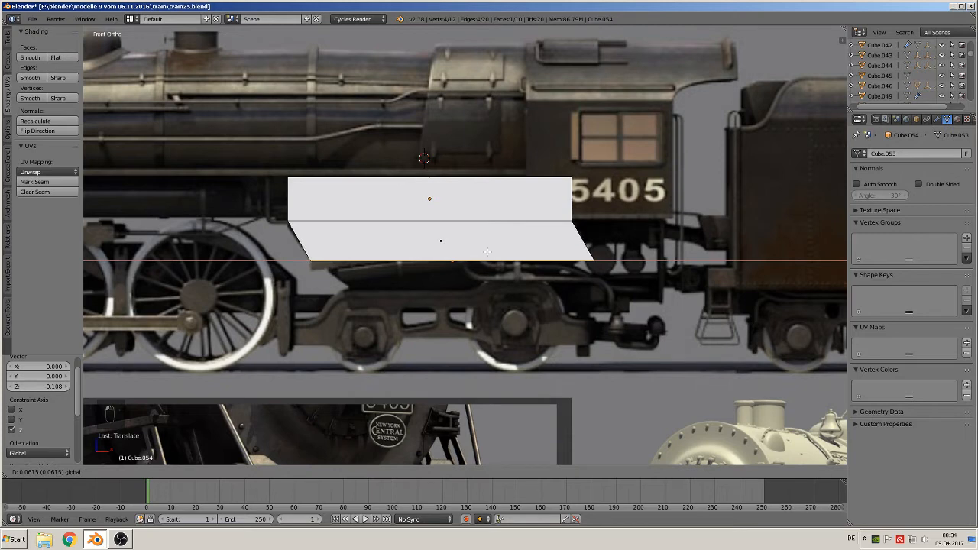
{"action": "left_click", "coordinate": [487, 252]}
{"action": "key", "text": "Tab"}
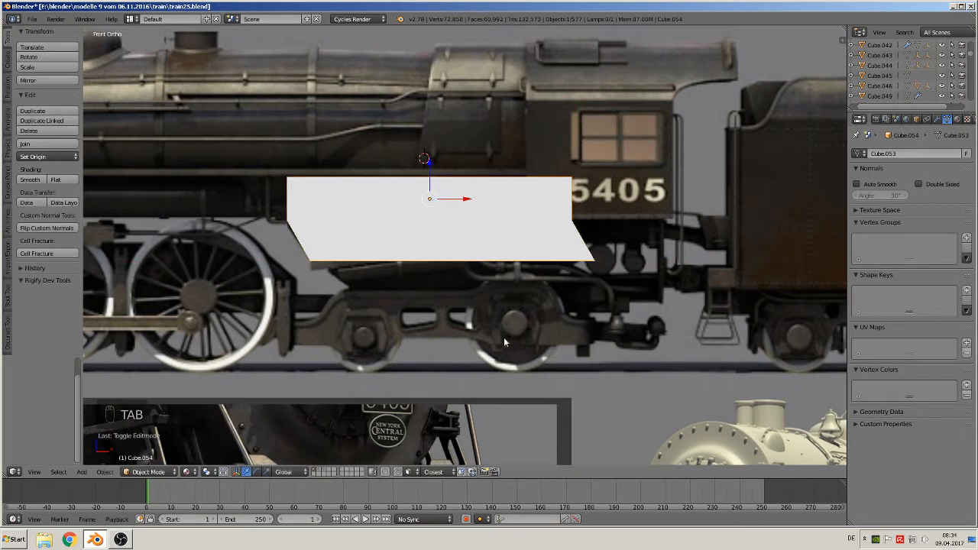
{"action": "key", "text": "Tab"}
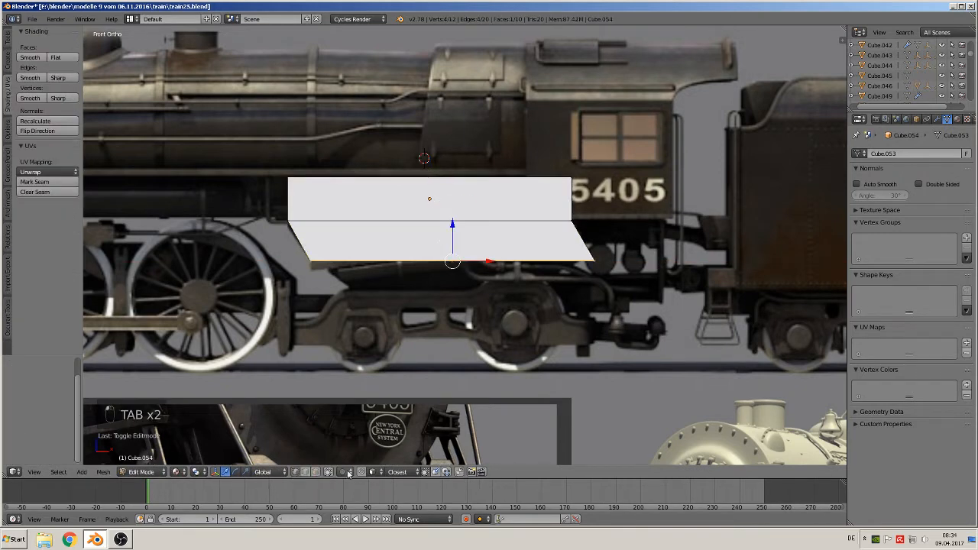
Split the bottom face off the block's mesh and clear the selection
{"action": "left_click", "coordinate": [329, 472]}
{"action": "key", "text": "y"}
{"action": "key", "text": "a"}
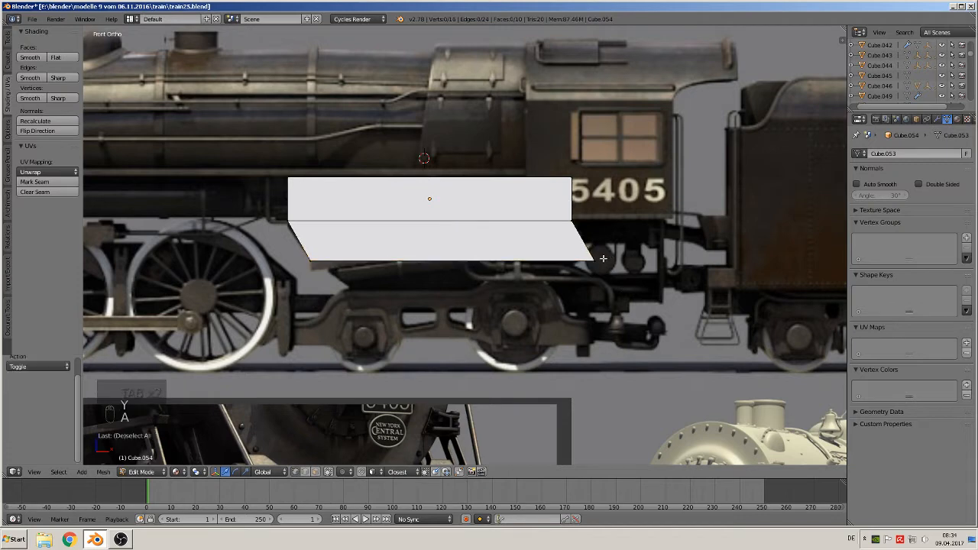
Raise the lower corner vertices at the cab end by 0.083 along Z and align them with the block's upright end along X
{"action": "key", "text": "x"}
{"action": "key", "text": "c"}
{"action": "left_click", "coordinate": [604, 258]}
{"action": "right_click", "coordinate": [603, 258]}
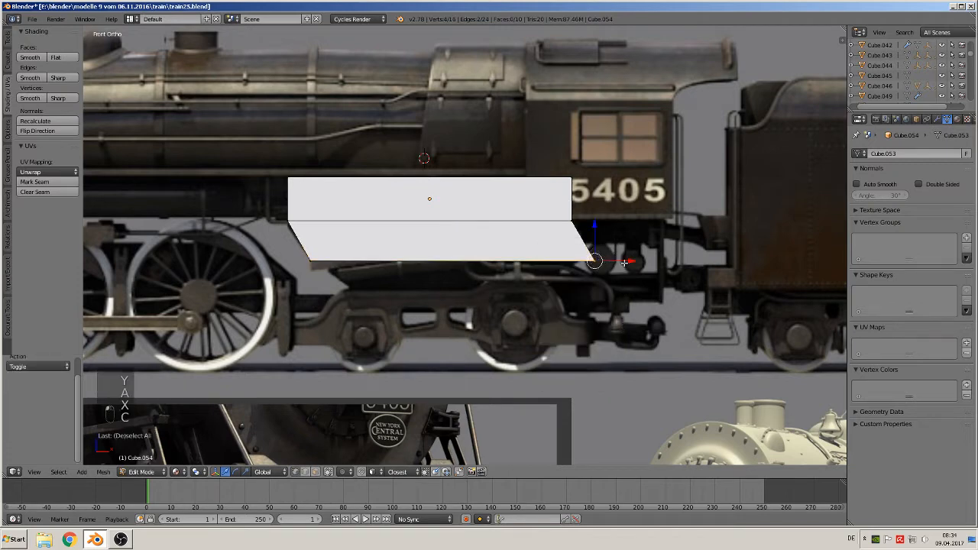
{"action": "left_click_drag", "start_coordinate": [625, 263], "coordinate": [579, 195]}
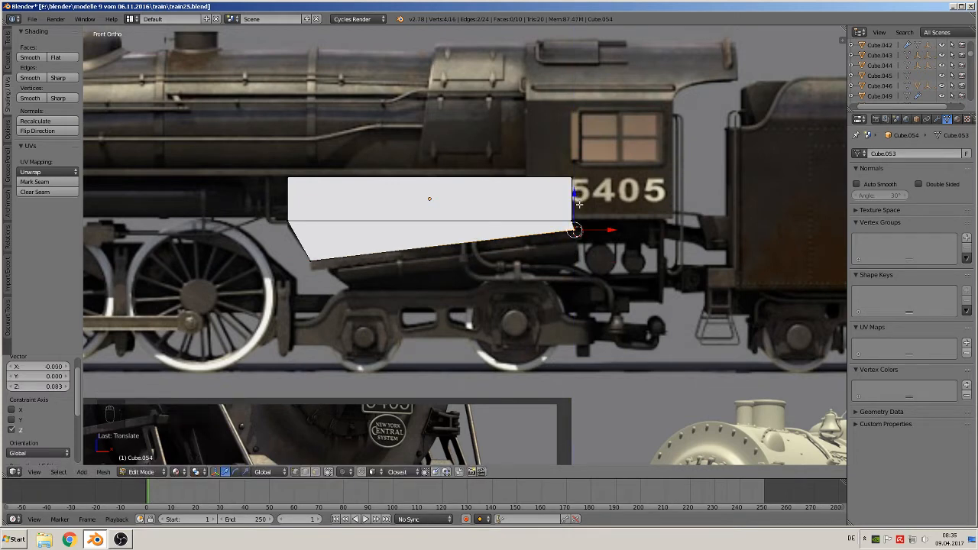
{"action": "scroll", "coordinate": [587, 294], "scroll_direction": "up", "scroll_amount": 4}
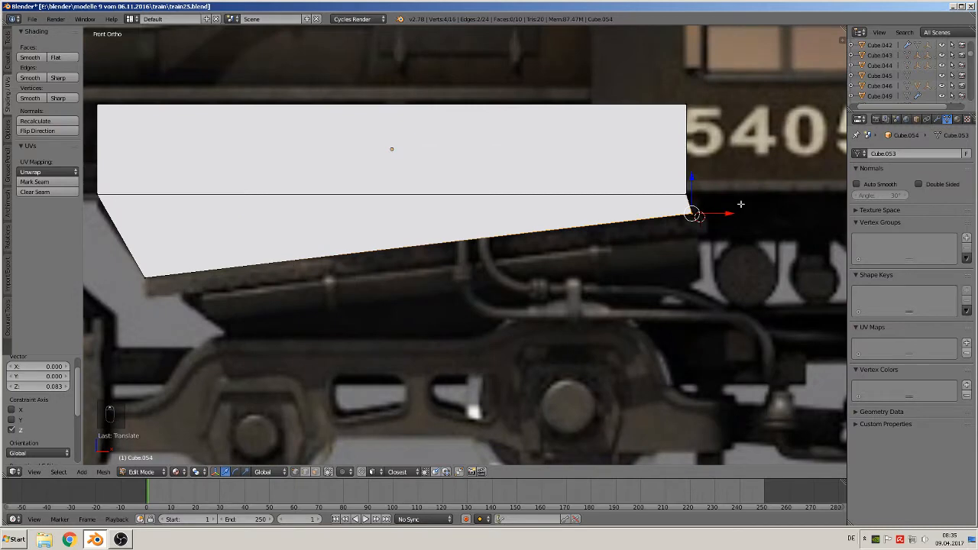
{"action": "left_click_drag", "start_coordinate": [735, 211], "coordinate": [726, 213]}
{"action": "scroll", "coordinate": [633, 271], "scroll_direction": "down", "scroll_amount": 2}
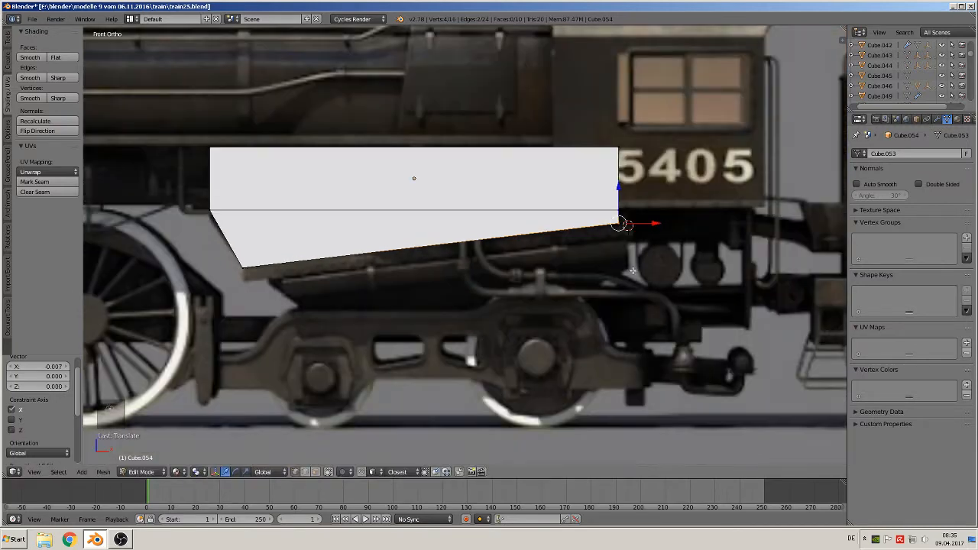
Select the block's sloped bottom face, switch the transform orientation to Local and extrude the face 0.023 downward along Z
{"action": "middle_click_drag", "start_coordinate": [448, 278], "coordinate": [502, 285]}
{"action": "key", "text": "Tab"}
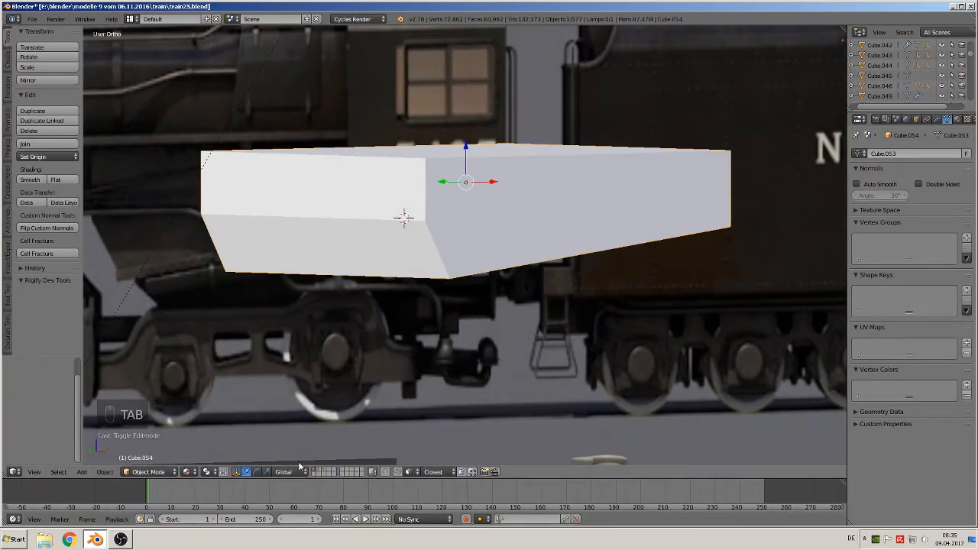
{"action": "key", "text": "Tab"}
{"action": "key", "text": "a"}
{"action": "key", "text": "a"}
{"action": "key", "text": "a"}
{"action": "left_click", "coordinate": [313, 474]}
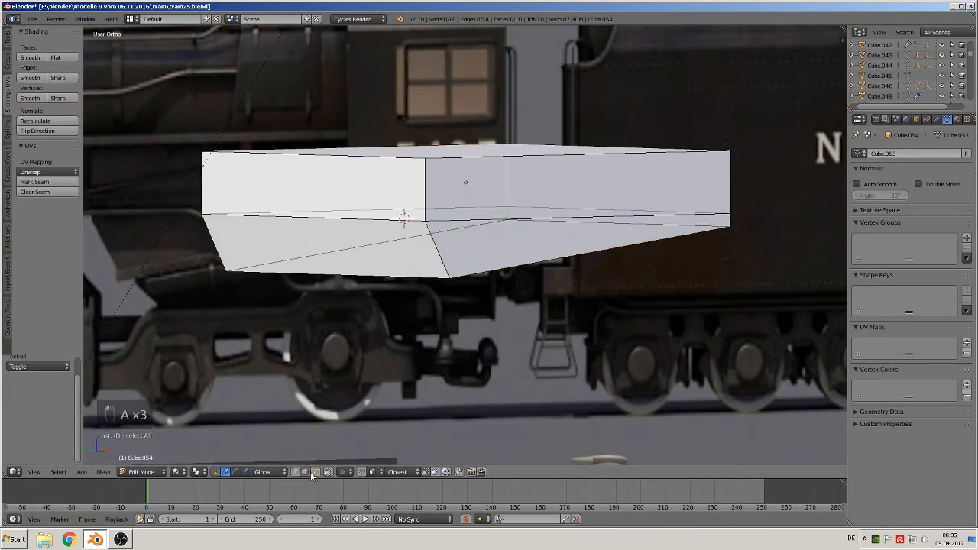
{"action": "right_click", "coordinate": [481, 228]}
{"action": "middle_click_drag", "start_coordinate": [505, 334], "coordinate": [487, 289]}
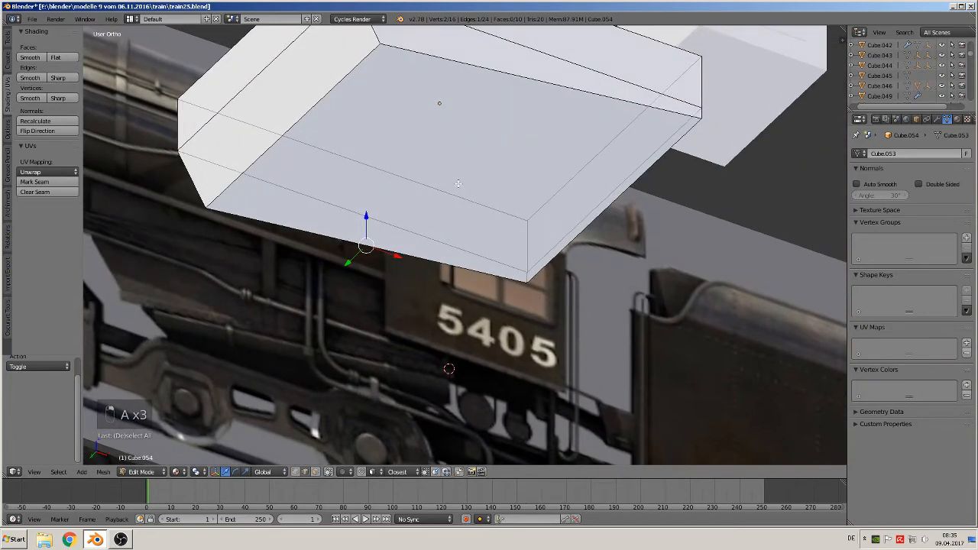
{"action": "left_click", "coordinate": [315, 472]}
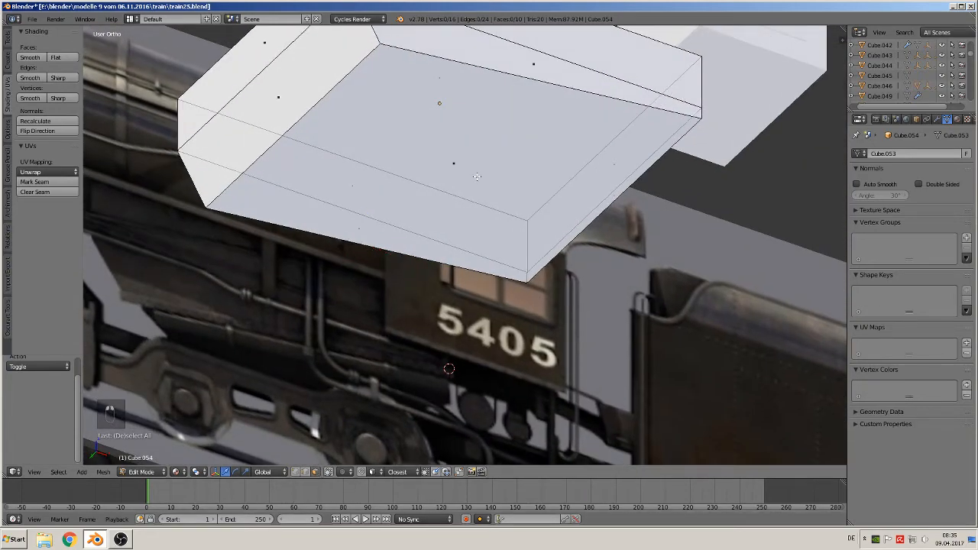
{"action": "right_click", "coordinate": [477, 176]}
{"action": "middle_click_drag", "start_coordinate": [477, 176], "coordinate": [494, 364]}
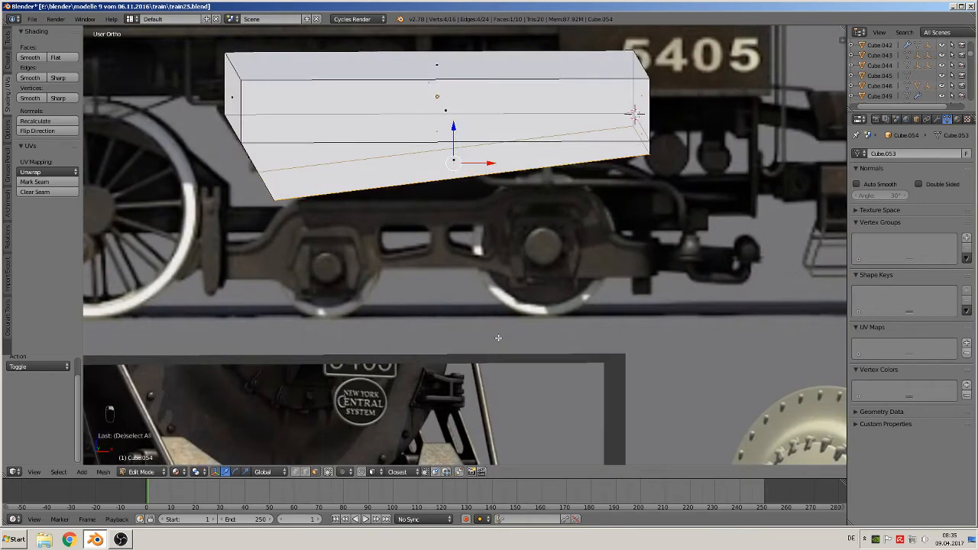
{"action": "key", "text": "KP_7"}
{"action": "key", "text": "KP_1"}
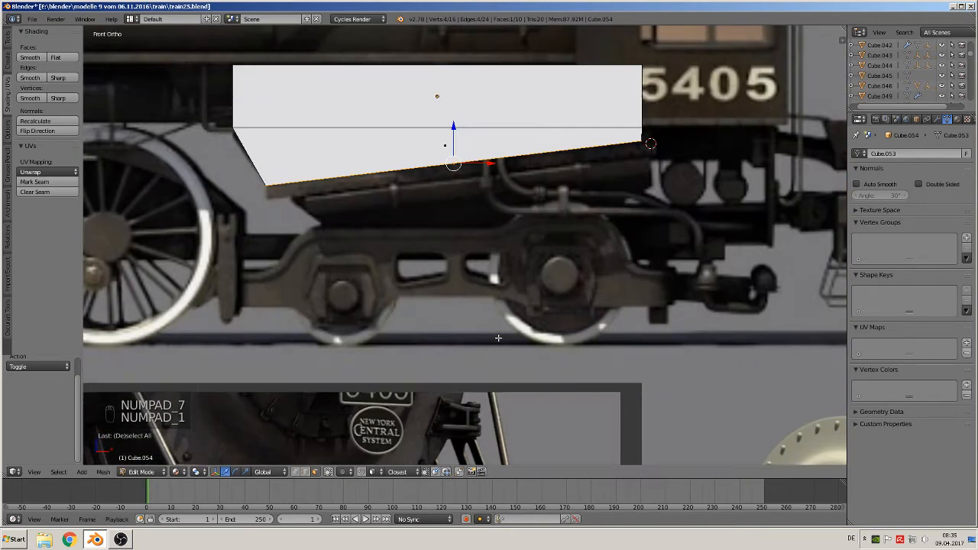
{"action": "left_click", "coordinate": [268, 472]}
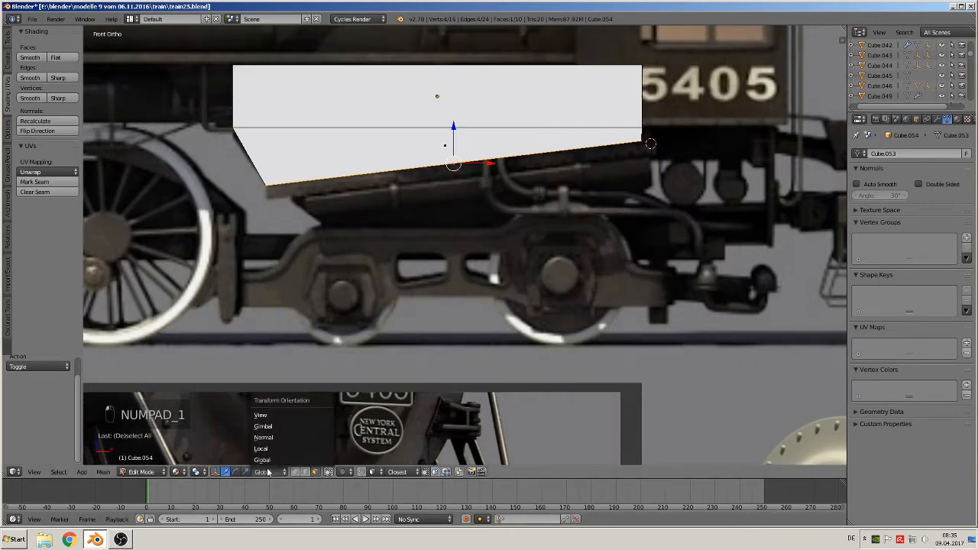
{"action": "left_click", "coordinate": [279, 451]}
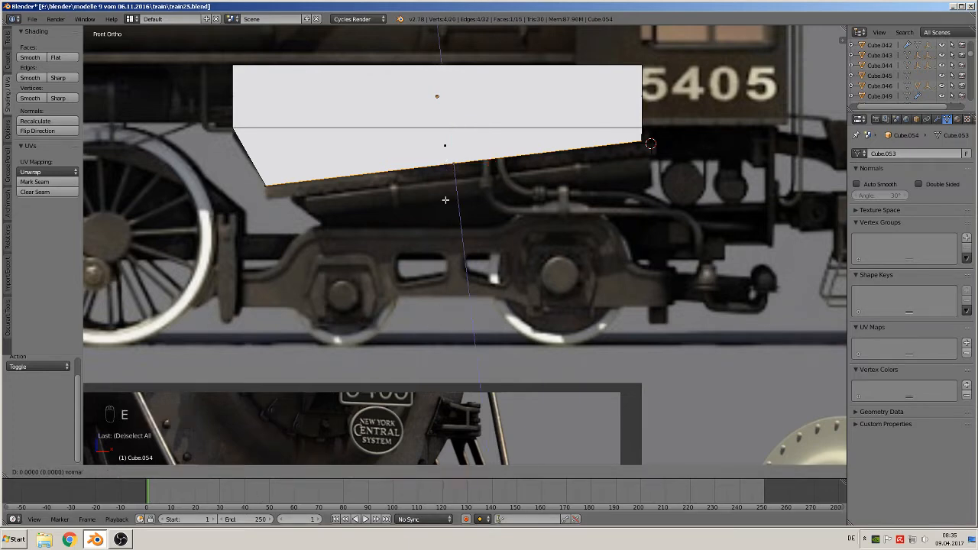
{"action": "key", "text": "e"}
{"action": "left_click_drag", "start_coordinate": [454, 128], "coordinate": [459, 138]}
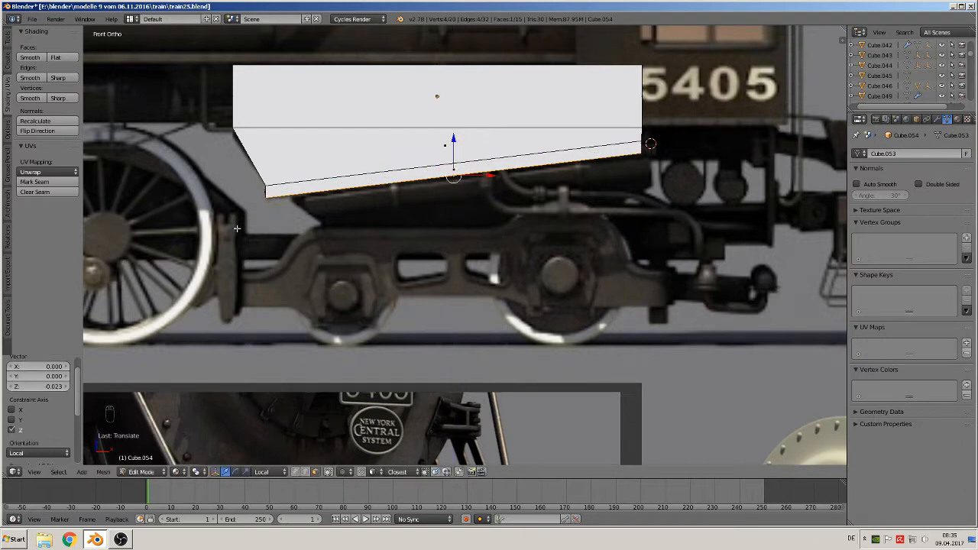
Select the ring of narrow side faces around the thin slab at the block's base
{"action": "right_click", "coordinate": [266, 192], "text": "alt"}
{"action": "middle_click_drag", "start_coordinate": [306, 223], "coordinate": [341, 245]}
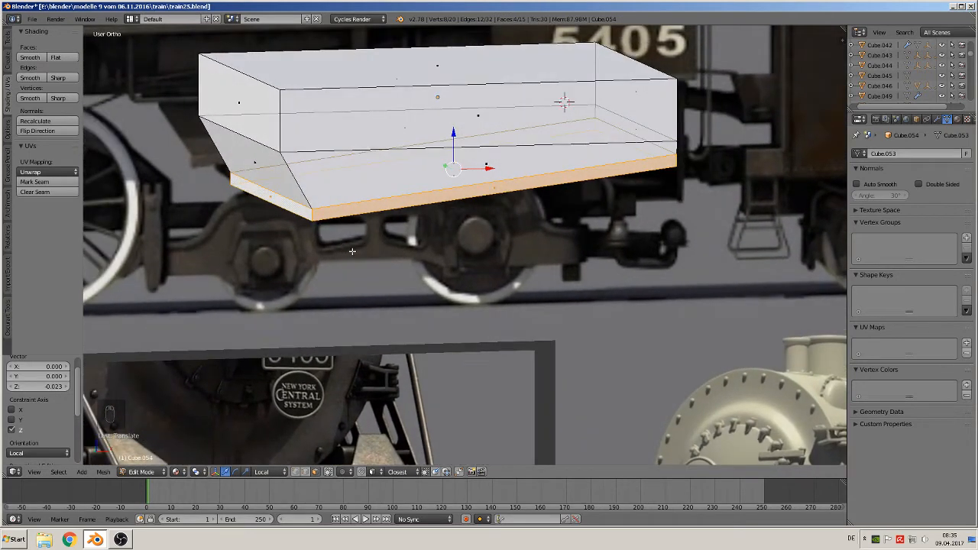
{"action": "key", "text": "e"}
{"action": "key", "text": "s"}
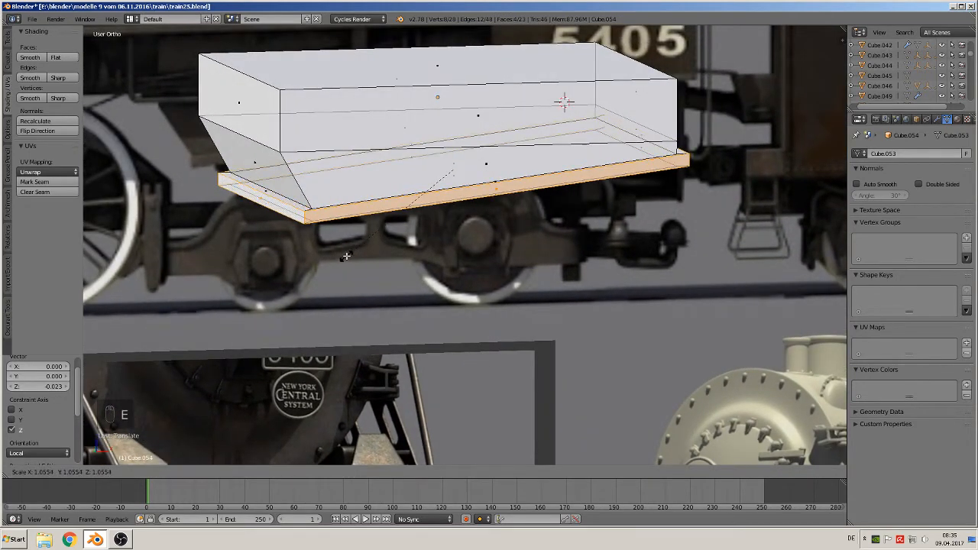
{"action": "right_click", "coordinate": [346, 256]}
{"action": "key", "text": "ctrl+z"}
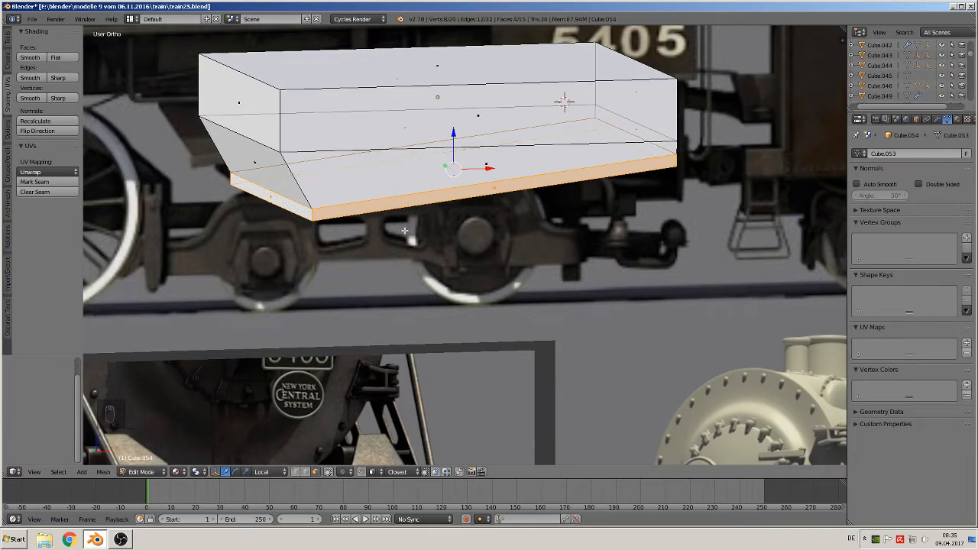
Inset the slab's side faces with thickness 0.01 and depth 0.0494 to form a projecting lip, and leave mesh editing
{"action": "key", "text": "i"}
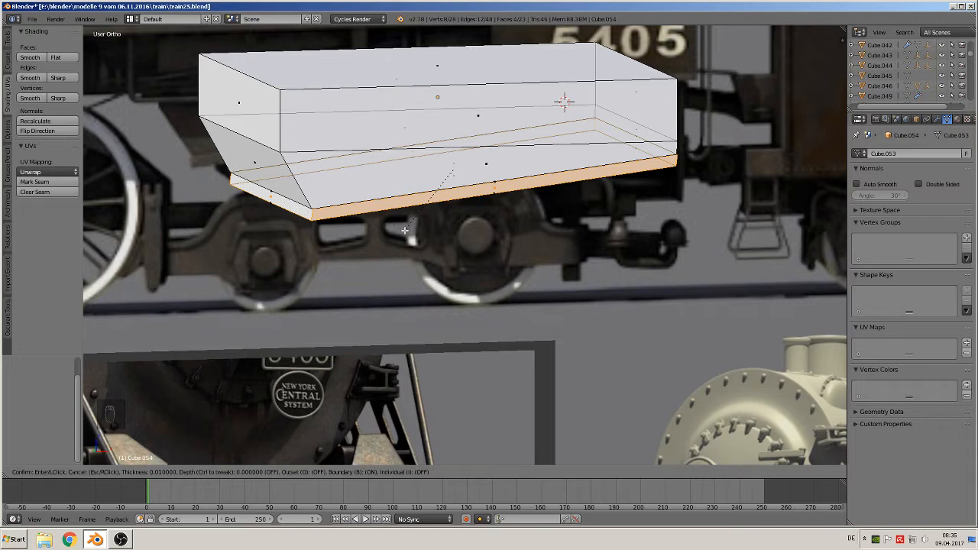
{"action": "key", "text": "ctrl"}
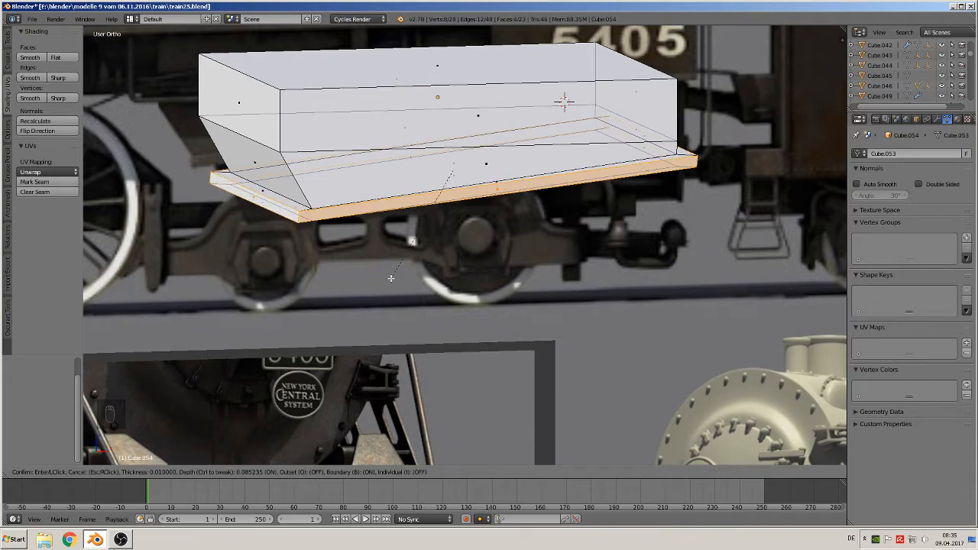
{"action": "left_click", "coordinate": [392, 266]}
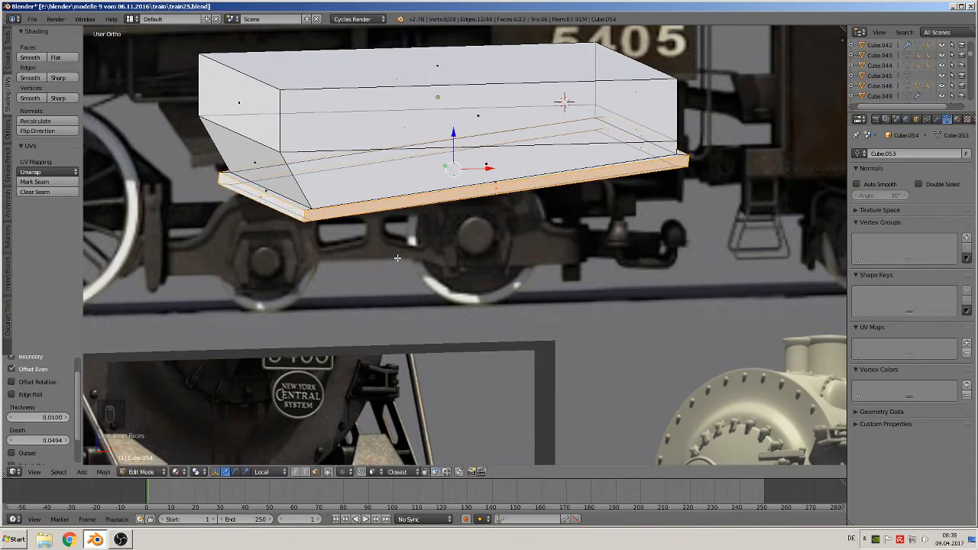
{"action": "middle_click_drag", "start_coordinate": [394, 263], "coordinate": [429, 318]}
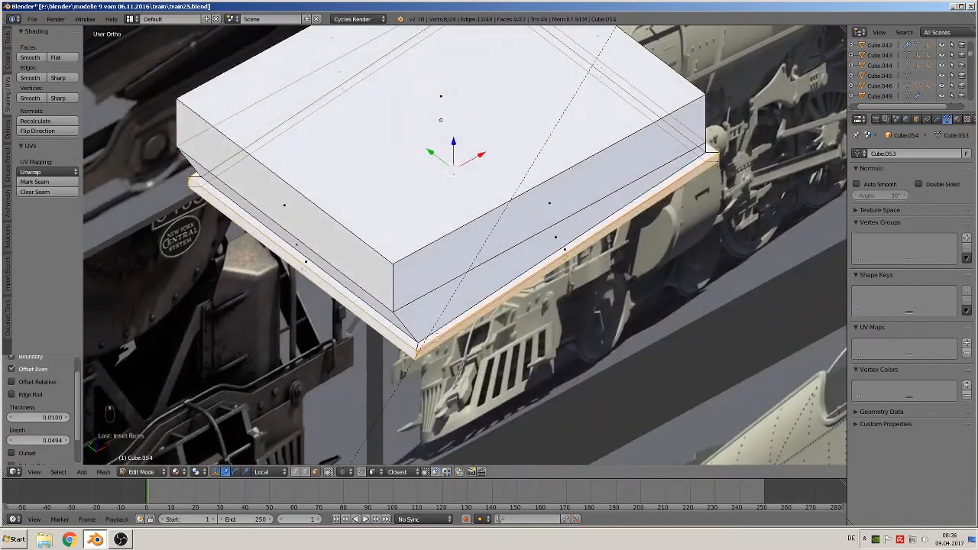
{"action": "scroll", "coordinate": [453, 371], "scroll_direction": "up", "scroll_amount": 3}
{"action": "key", "text": "Tab"}
{"action": "middle_click_drag", "start_coordinate": [469, 369], "coordinate": [418, 320]}
Clear the selection and select only the lip's end face on the driving-wheel side in front view
{"action": "key", "text": "KP_1"}
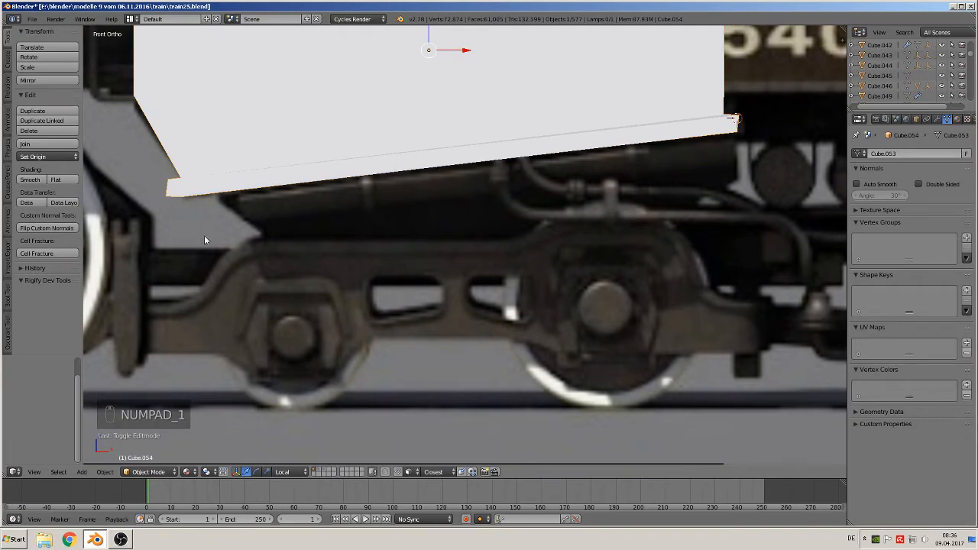
{"action": "middle_click_drag", "start_coordinate": [204, 241], "coordinate": [273, 219], "text": "shift"}
{"action": "key", "text": "Tab"}
{"action": "scroll", "coordinate": [232, 222], "scroll_direction": "up", "scroll_amount": 1}
{"action": "scroll", "coordinate": [224, 227], "scroll_direction": "down", "scroll_amount": 1}
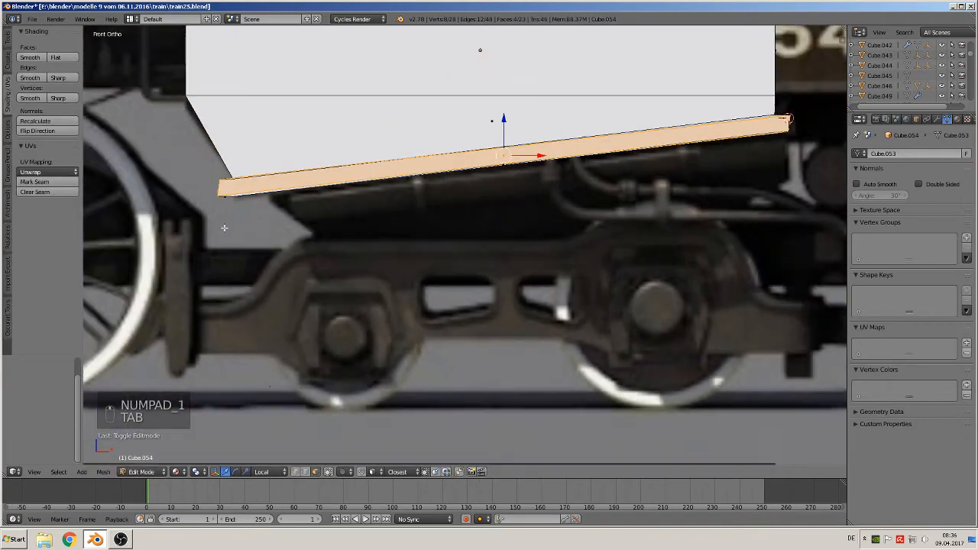
{"action": "key", "text": "a"}
{"action": "key", "text": "a"}
{"action": "scroll", "coordinate": [216, 213], "scroll_direction": "up", "scroll_amount": 1}
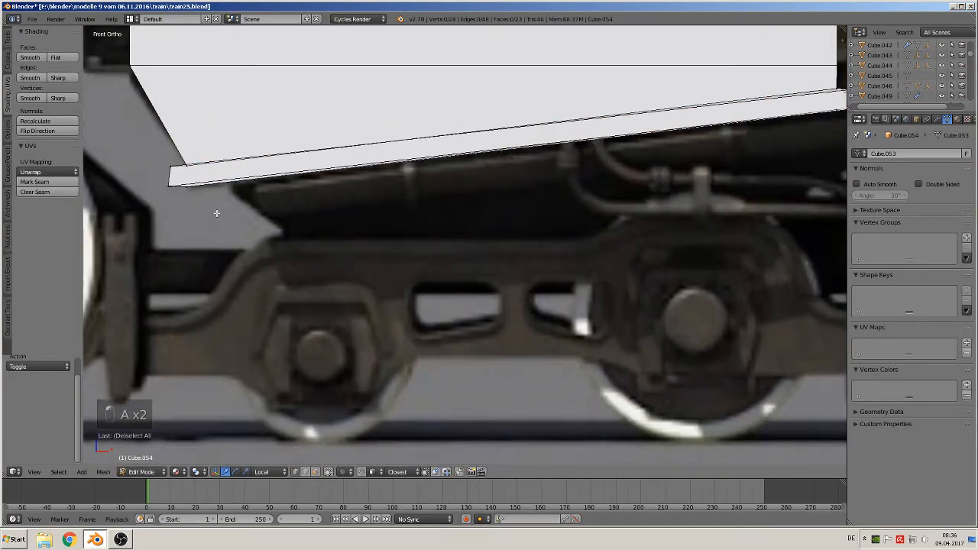
{"action": "middle_click_drag", "start_coordinate": [216, 214], "coordinate": [175, 169]}
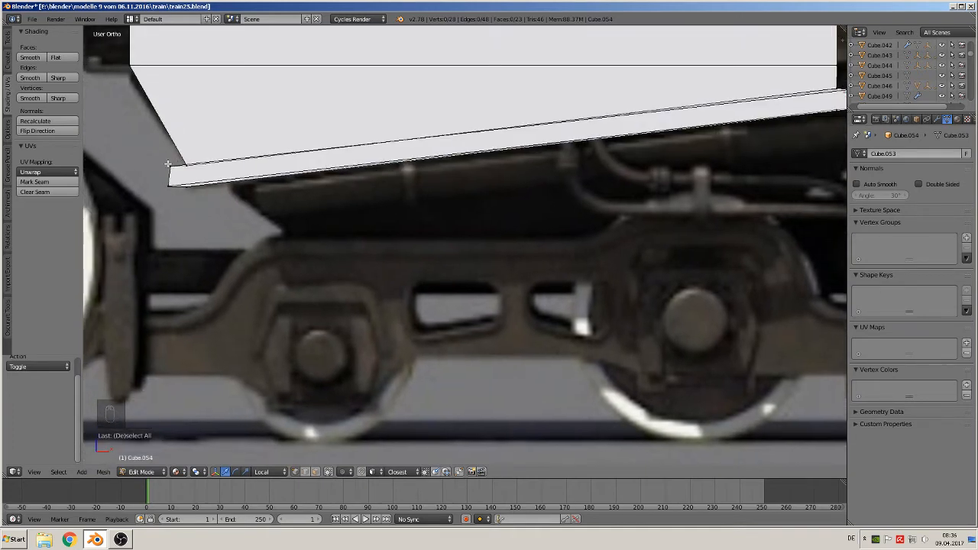
{"action": "key", "text": "c"}
{"action": "left_click", "coordinate": [163, 171]}
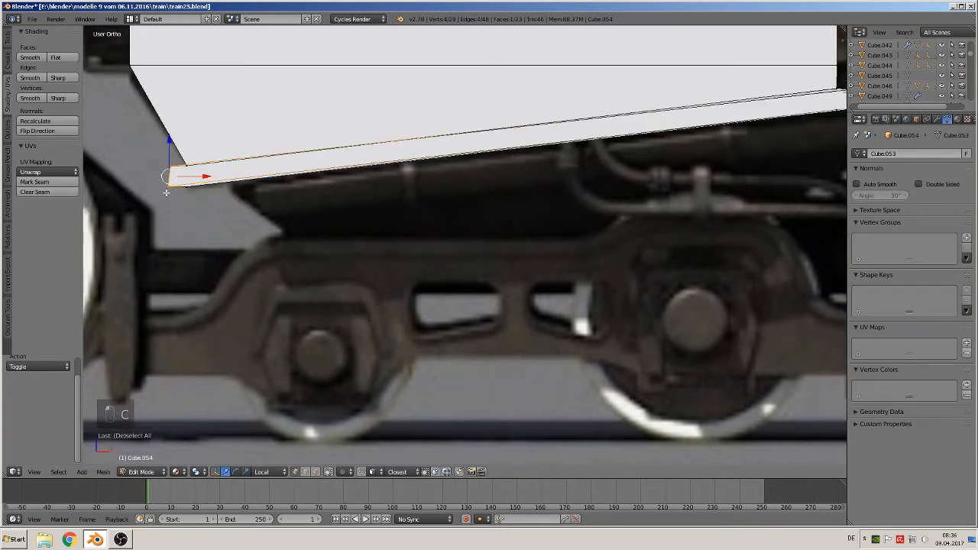
{"action": "key", "text": "KP_1"}
{"action": "scroll", "coordinate": [230, 213], "scroll_direction": "down", "scroll_amount": 2}
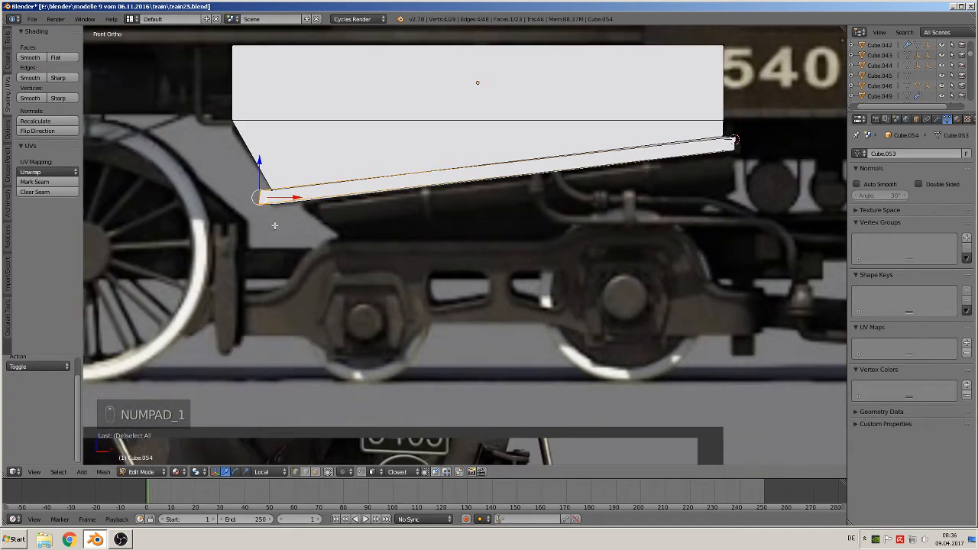
{"action": "scroll", "coordinate": [271, 227], "scroll_direction": "up", "scroll_amount": 1}
{"action": "key", "text": "d"}
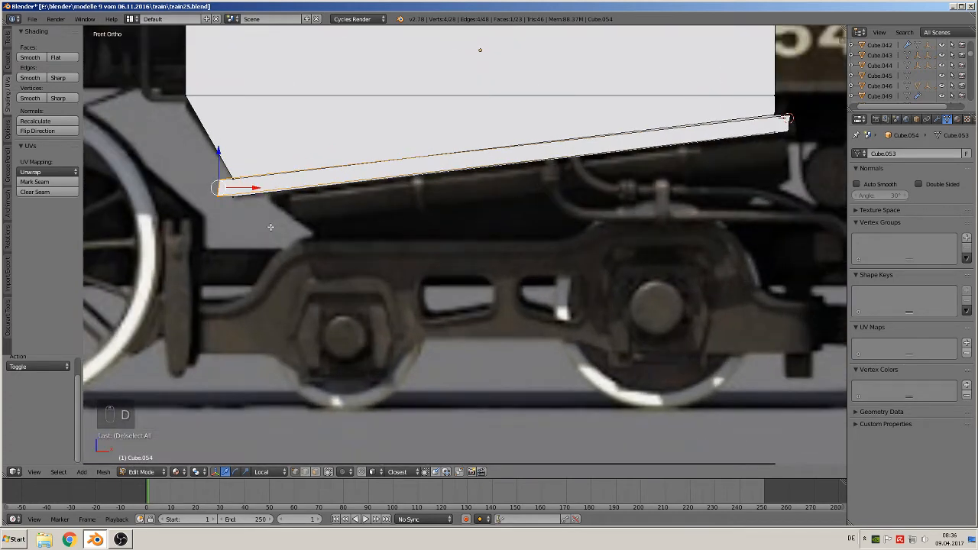
{"action": "key", "text": "x"}
{"action": "key", "text": "c"}
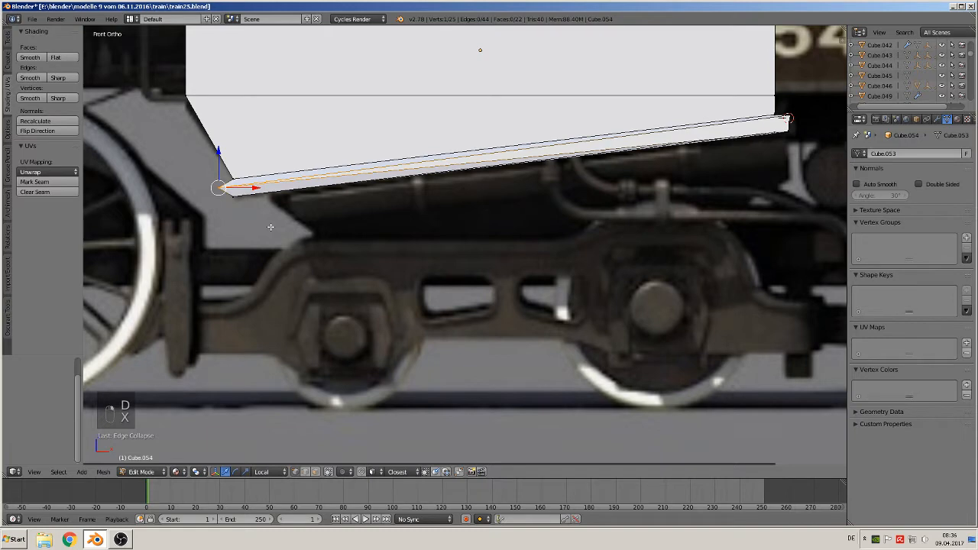
{"action": "key", "text": "ctrl+z"}
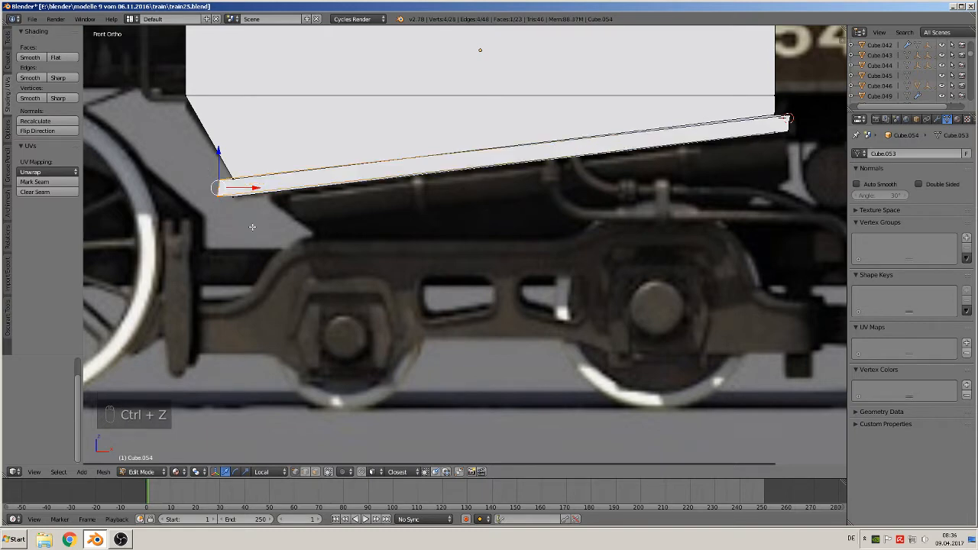
Rotate the lip's end face on the driving-wheel side by -21.863° and nudge it -0.001 along Z to square it to the slope
{"action": "key", "text": "r"}
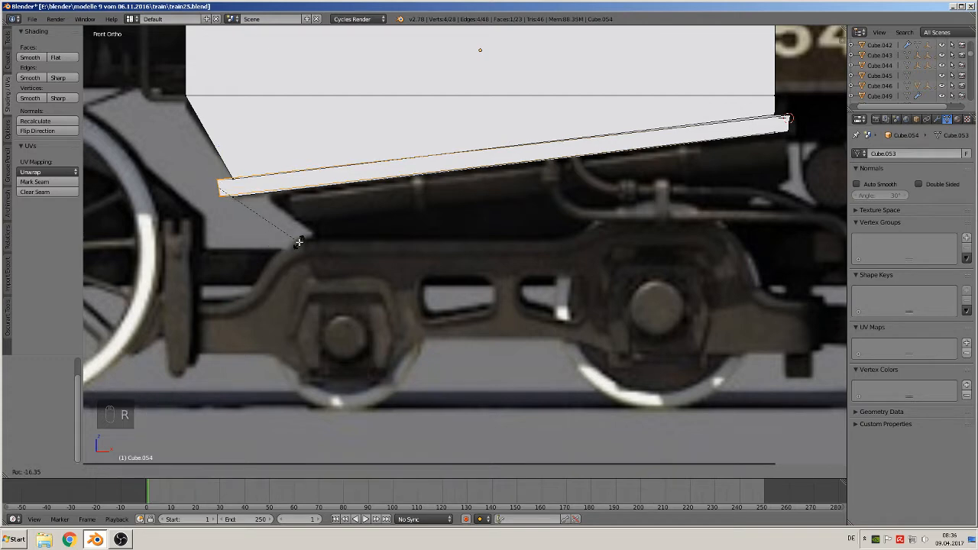
{"action": "left_click", "coordinate": [294, 235]}
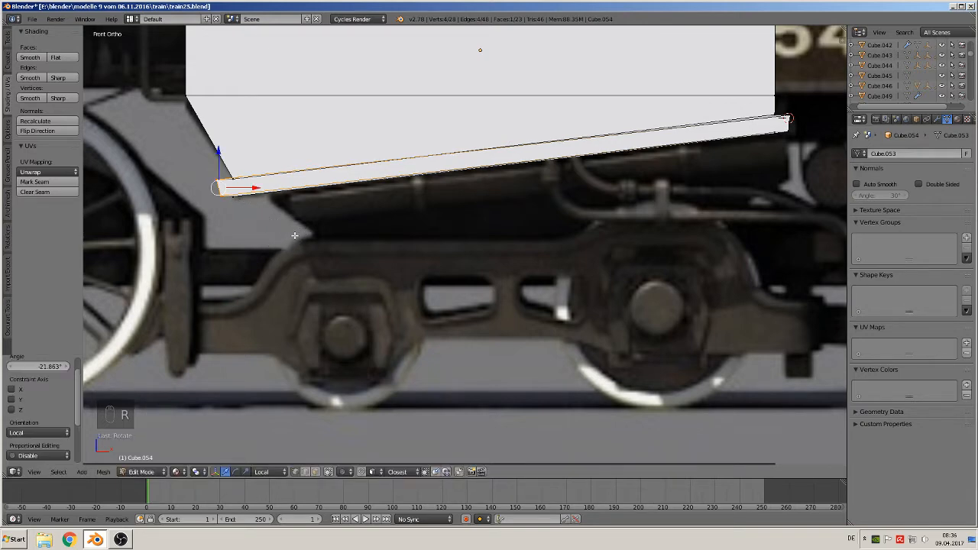
{"action": "key", "text": "g"}
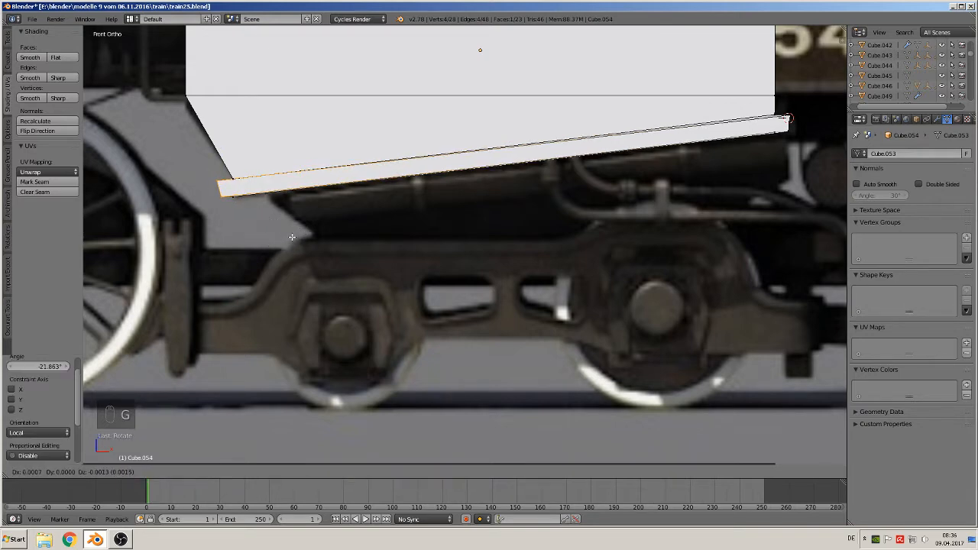
{"action": "left_click", "coordinate": [291, 236]}
{"action": "scroll", "coordinate": [469, 192], "scroll_direction": "down", "scroll_amount": 2}
{"action": "mouse_move", "coordinate": [469, 192]}
{"action": "middle_mouse_down"}
{"action": "mouse_move", "coordinate": [484, 204]}
{"action": "mouse_move", "coordinate": [470, 194]}
{"action": "mouse_move", "coordinate": [482, 188]}
{"action": "mouse_move", "coordinate": [490, 212]}
{"action": "middle_mouse_up"}
{"action": "key", "text": "KP_3"}
{"action": "key", "text": "KP_1"}
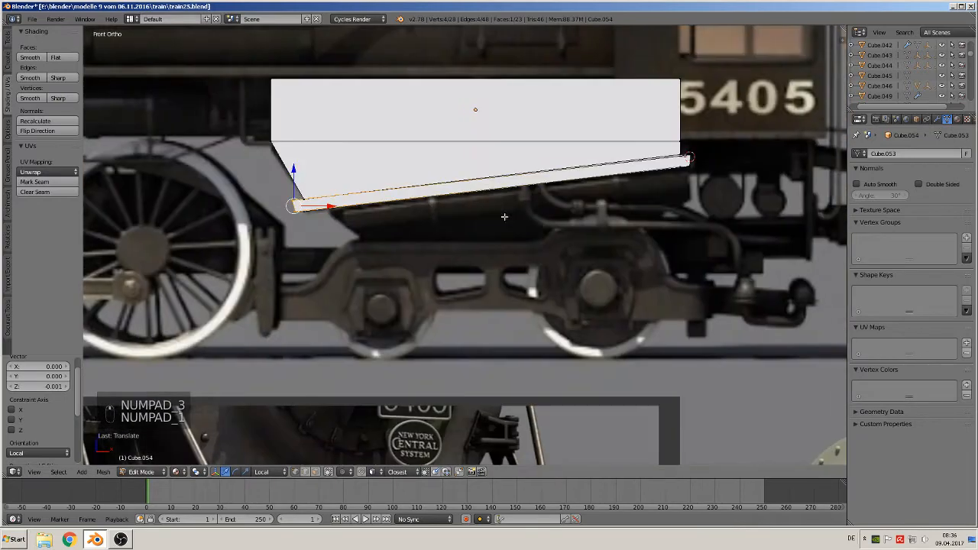
Select only the lip's end face at the cab end and rotate it by -13.553° to square it to the slope
{"action": "middle_click_drag", "start_coordinate": [766, 149], "coordinate": [536, 234], "text": "shift"}
{"action": "scroll", "coordinate": [535, 234], "scroll_direction": "up", "scroll_amount": 4}
{"action": "key", "text": "a"}
{"action": "key", "text": "a"}
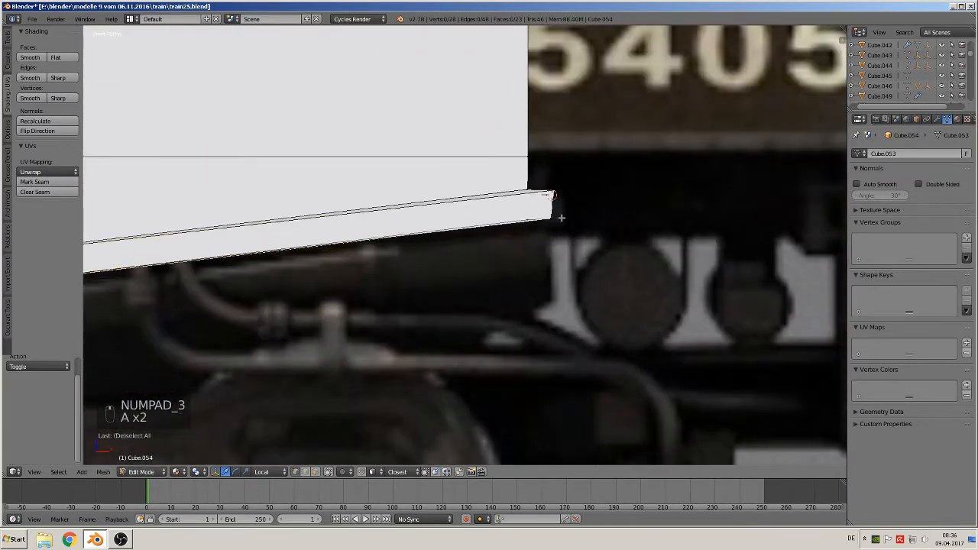
{"action": "key", "text": "Tab"}
{"action": "key", "text": "Tab"}
{"action": "key", "text": "a"}
{"action": "key", "text": "a"}
{"action": "key", "text": "a"}
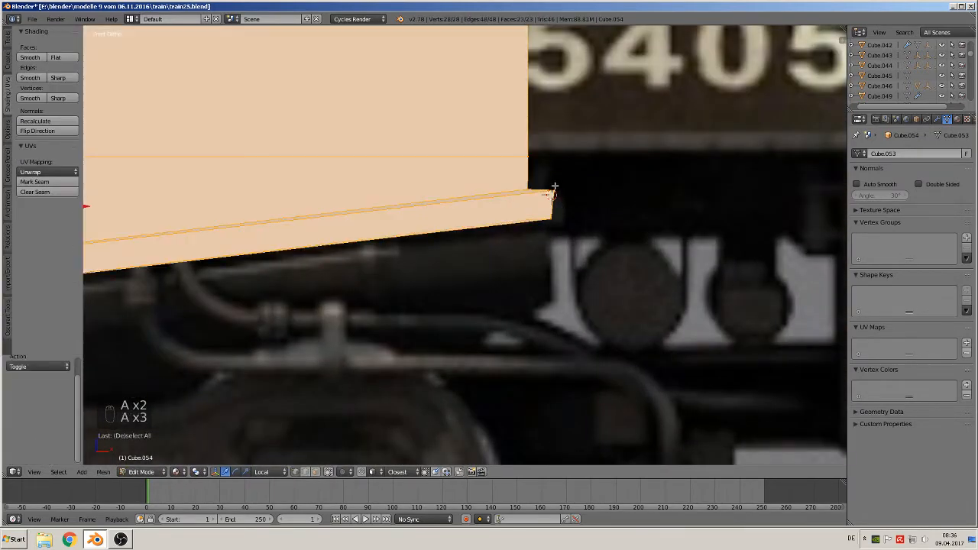
{"action": "key", "text": "a"}
{"action": "key", "text": "c"}
{"action": "left_click_drag", "start_coordinate": [554, 189], "coordinate": [553, 249]}
{"action": "right_click", "coordinate": [554, 248]}
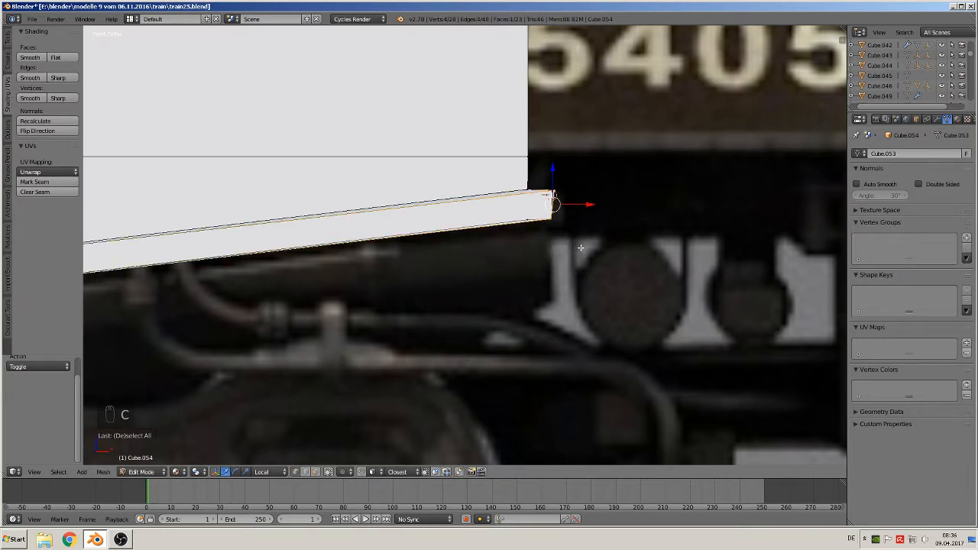
{"action": "key", "text": "r"}
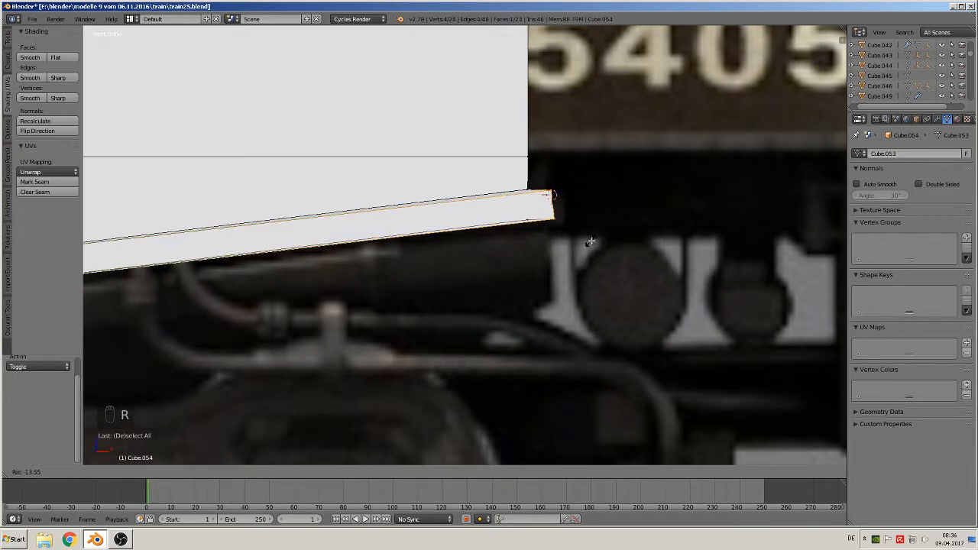
{"action": "left_click", "coordinate": [591, 241]}
Leave mesh editing and move the firebox block -8.802 along X, away from the reference images to the modelled train parts
{"action": "scroll", "coordinate": [545, 237], "scroll_direction": "down", "scroll_amount": 5}
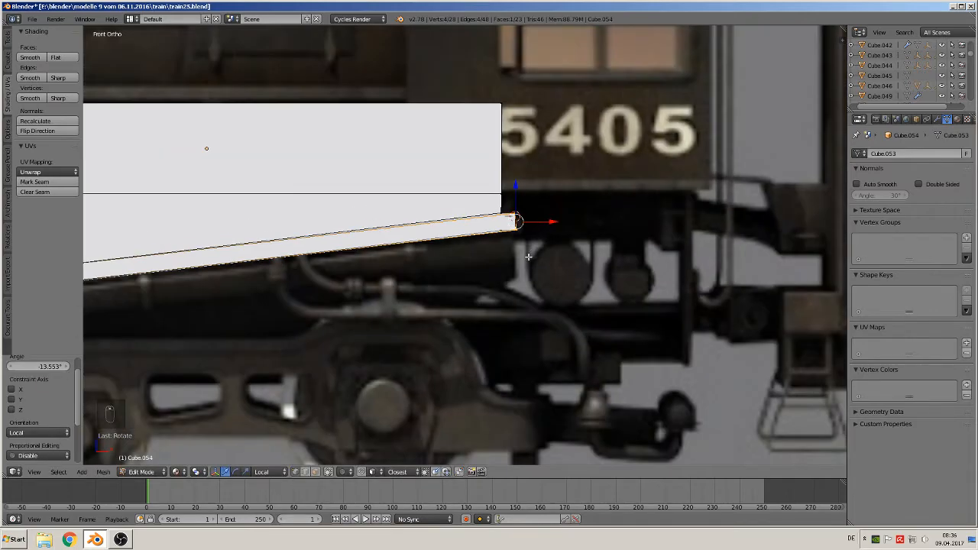
{"action": "key", "text": "Tab"}
{"action": "scroll", "coordinate": [506, 275], "scroll_direction": "down", "scroll_amount": 3}
{"action": "scroll", "coordinate": [512, 300], "scroll_direction": "up", "scroll_amount": 3}
{"action": "middle_click_drag", "start_coordinate": [512, 297], "coordinate": [402, 367]}
{"action": "scroll", "coordinate": [510, 299], "scroll_direction": "down", "scroll_amount": 2}
{"action": "scroll", "coordinate": [413, 283], "scroll_direction": "down", "scroll_amount": 3}
{"action": "key", "text": "KP_1"}
{"action": "scroll", "coordinate": [404, 276], "scroll_direction": "down", "scroll_amount": 7}
{"action": "scroll", "coordinate": [402, 338], "scroll_direction": "down", "scroll_amount": 2}
{"action": "left_click_drag", "start_coordinate": [484, 242], "coordinate": [229, 263]}
{"action": "middle_click_drag", "start_coordinate": [230, 264], "coordinate": [213, 224]}
{"action": "scroll", "coordinate": [215, 233], "scroll_direction": "up", "scroll_amount": 3}
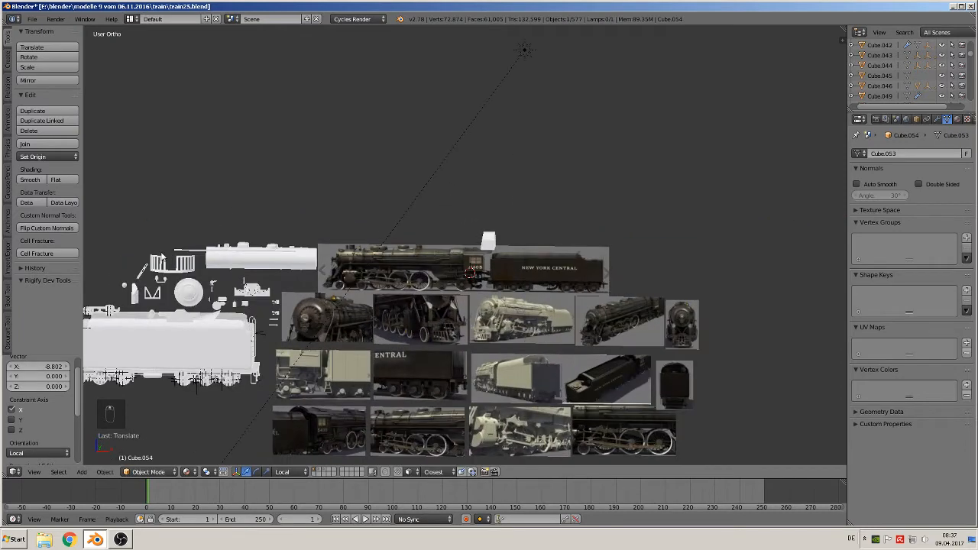
Lower the firebox block by 0.320 along Z to line it up with the modelled train parts
{"action": "scroll", "coordinate": [202, 302], "scroll_direction": "down", "scroll_amount": 3}
{"action": "left_click_drag", "start_coordinate": [200, 230], "coordinate": [204, 244]}
Examine the area beneath the cab and above the trailing truck in the front-view reference photos, including the angled view of locomotive 5405
{"action": "scroll", "coordinate": [531, 351], "scroll_direction": "up", "scroll_amount": 4}
{"action": "scroll", "coordinate": [531, 351], "scroll_direction": "up", "scroll_amount": 8}
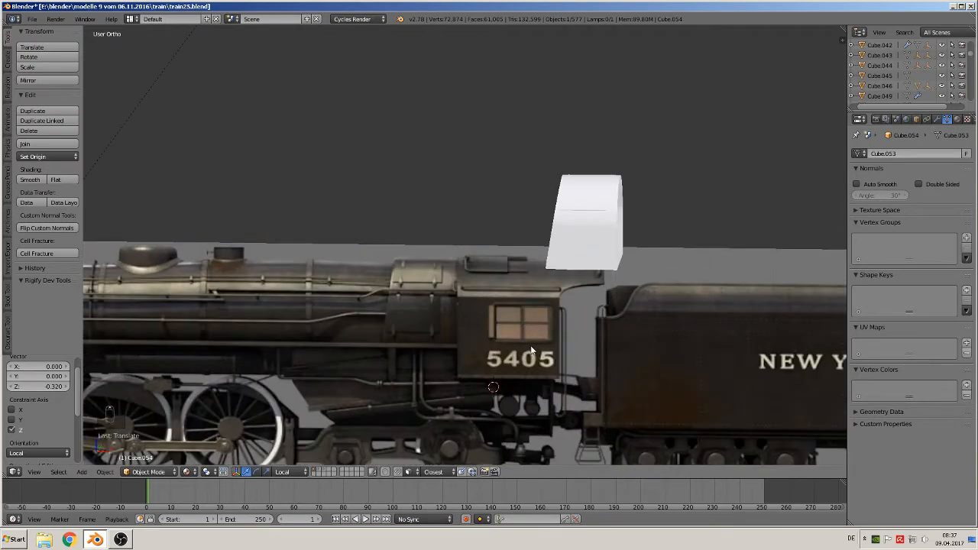
{"action": "key", "text": "KP_1"}
{"action": "middle_click_drag", "start_coordinate": [500, 369], "coordinate": [577, 156], "text": "shift"}
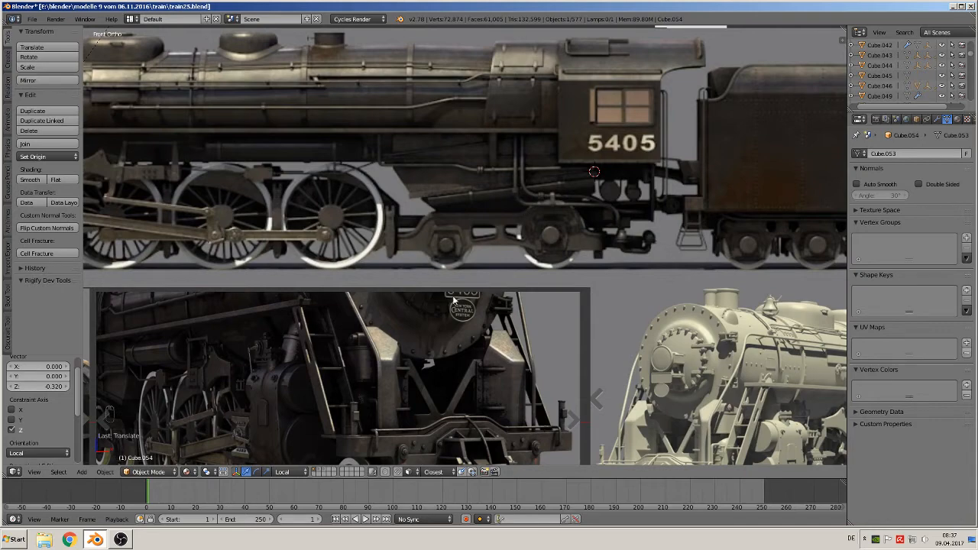
{"action": "scroll", "coordinate": [435, 357], "scroll_direction": "down", "scroll_amount": 4}
{"action": "middle_click_drag", "start_coordinate": [407, 386], "coordinate": [643, 102], "text": "shift"}
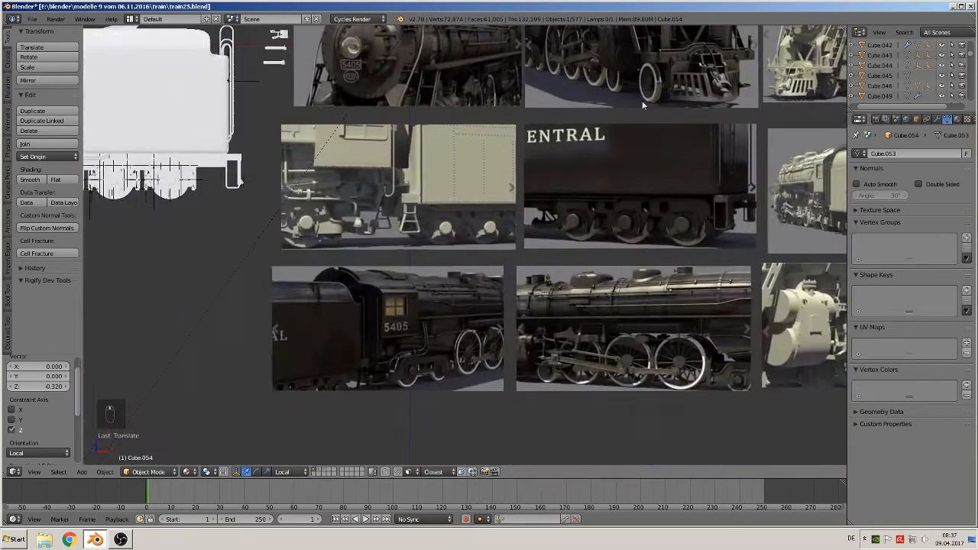
{"action": "scroll", "coordinate": [556, 329], "scroll_direction": "up", "scroll_amount": 3}
{"action": "middle_click_drag", "start_coordinate": [546, 378], "coordinate": [568, 224], "text": "shift"}
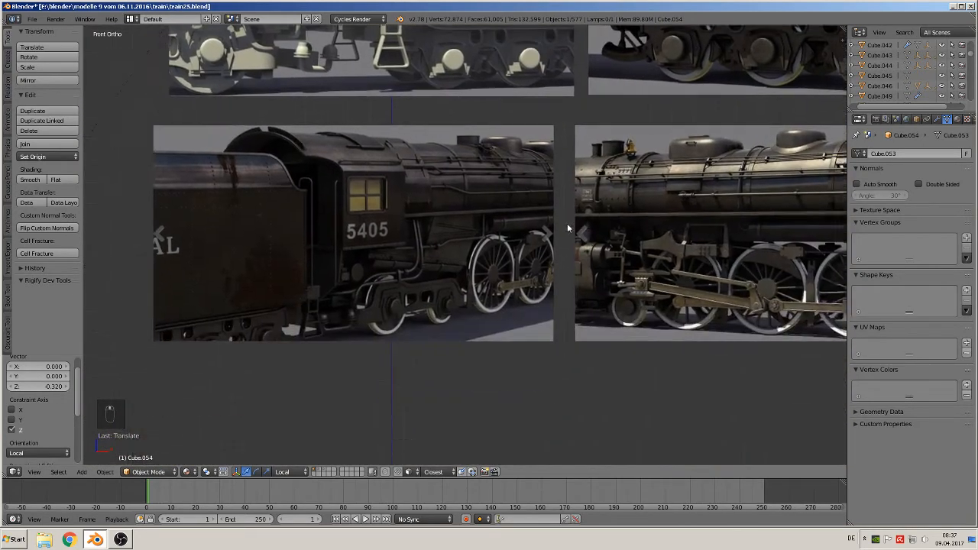
{"action": "scroll", "coordinate": [567, 223], "scroll_direction": "up", "scroll_amount": 3}
{"action": "scroll", "coordinate": [501, 261], "scroll_direction": "up", "scroll_amount": 3}
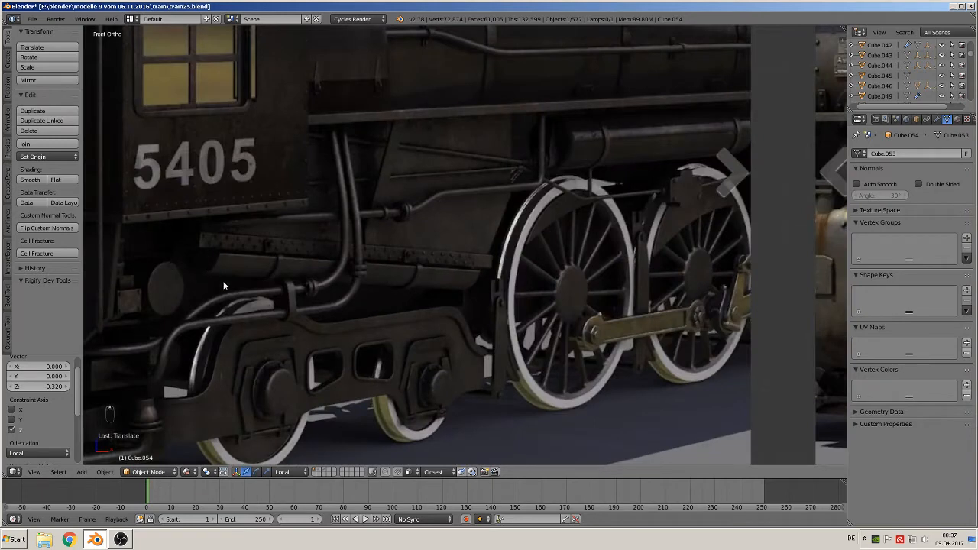
{"action": "scroll", "coordinate": [466, 309], "scroll_direction": "down", "scroll_amount": 5}
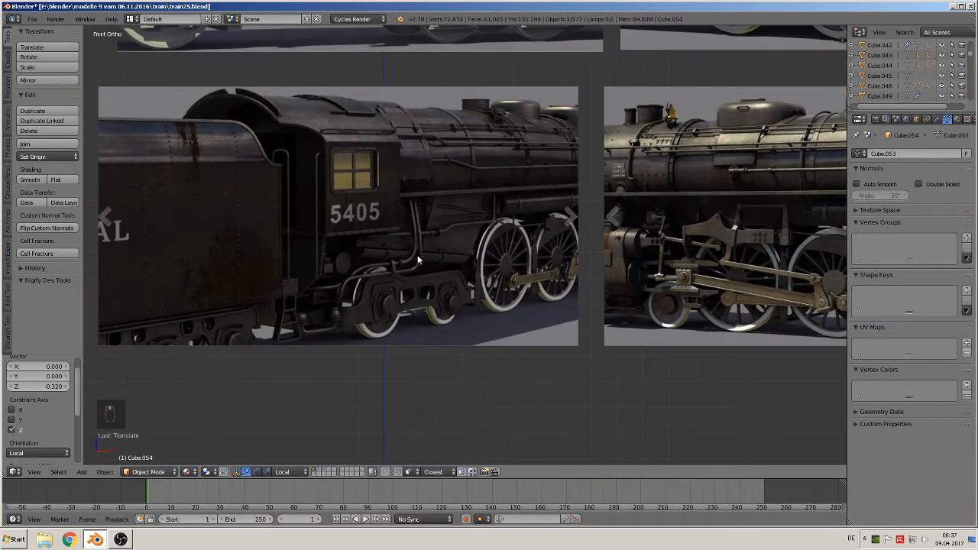
Add a 32-vertex mesh cylinder over the trailing truck in the angled reference photo and rotate it 90° about Y to lie lengthwise
{"action": "left_click", "coordinate": [104, 471]}
{"action": "mouse_move", "coordinate": [82, 471]}
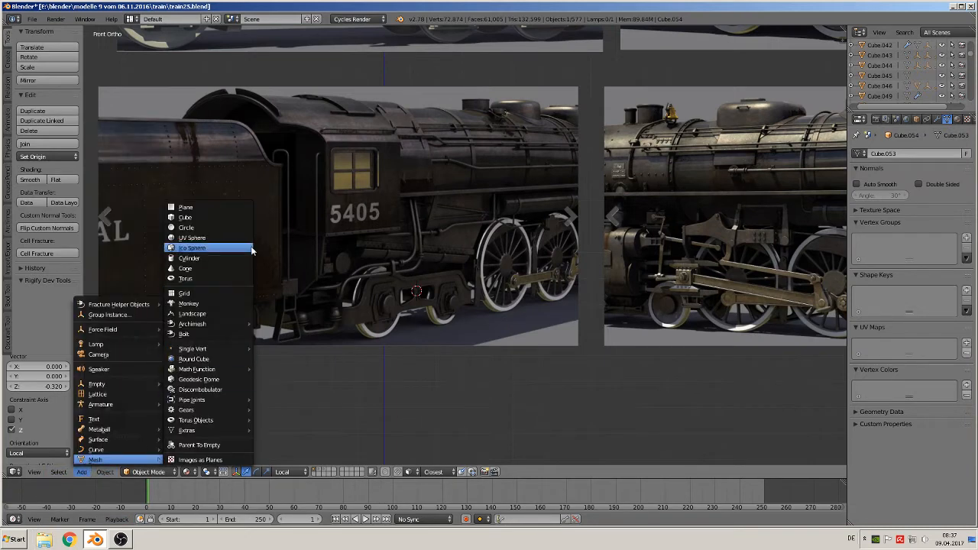
{"action": "left_click", "coordinate": [234, 259]}
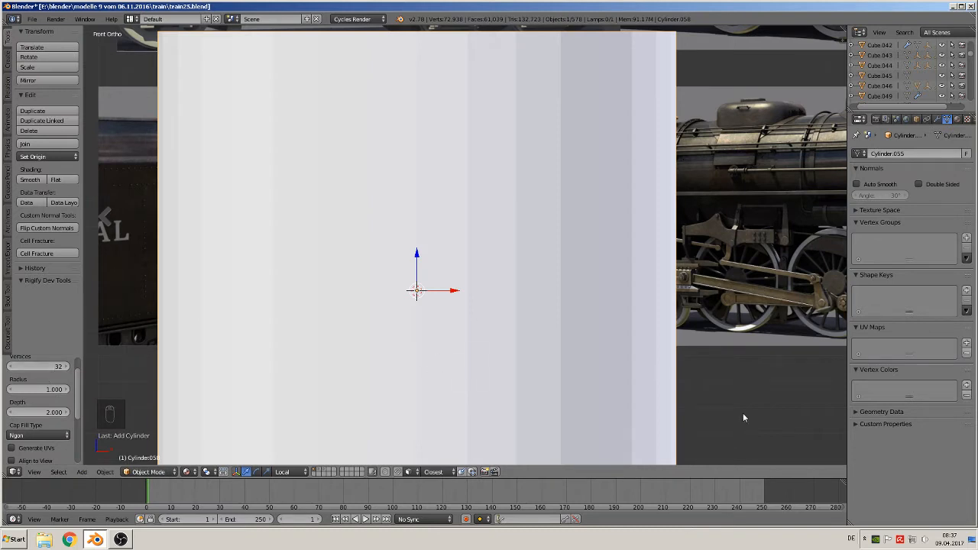
{"action": "key", "text": "r"}
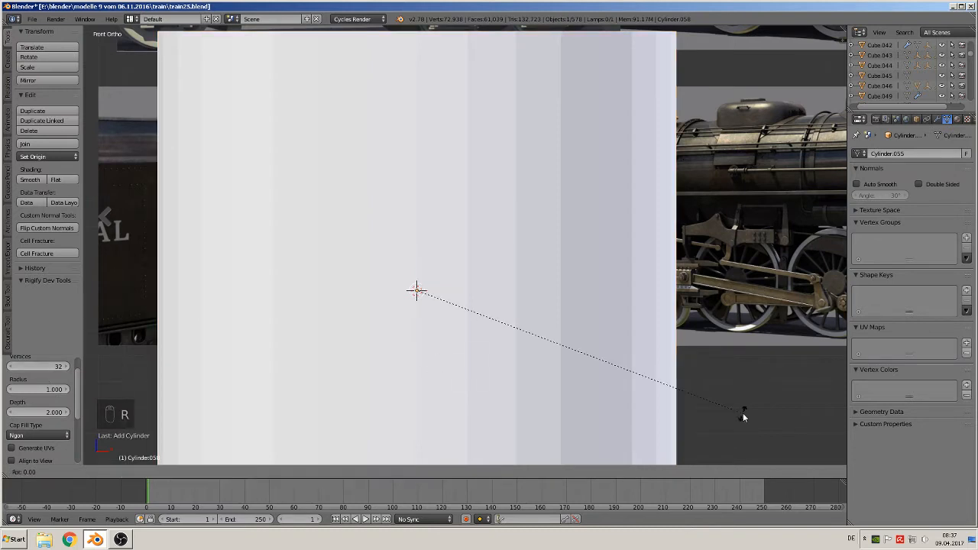
{"action": "key", "text": "y"}
{"action": "key", "text": "9"}
{"action": "key", "text": "0"}
{"action": "key", "text": "Return"}
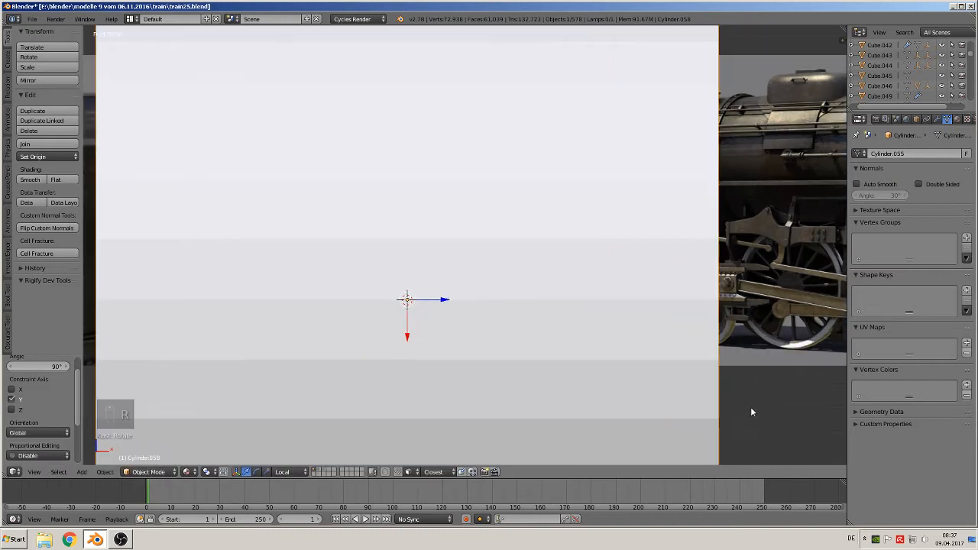
Scale the cylinder uniformly down to about 0.041 and move it over the trailing truck's rear wheel
{"action": "key", "text": "s"}
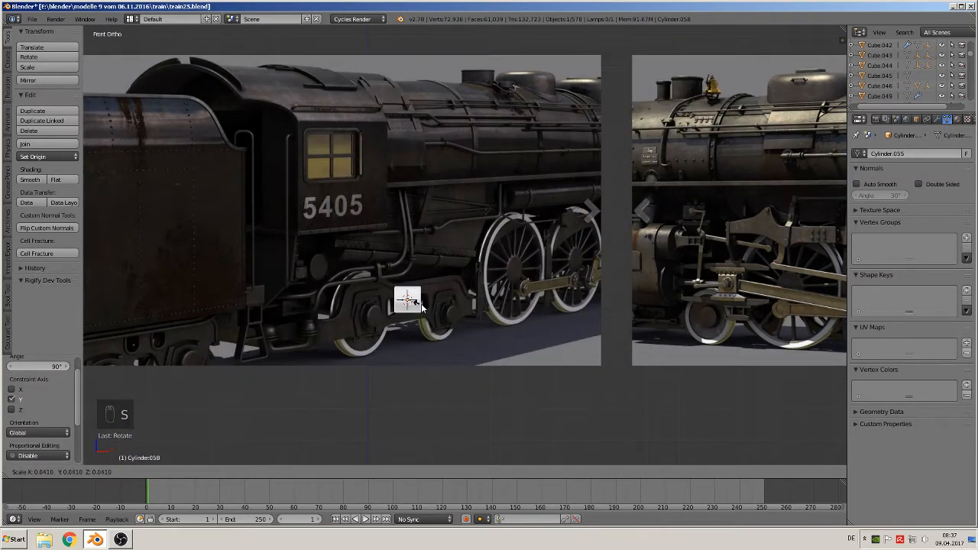
{"action": "left_click", "coordinate": [420, 304]}
{"action": "left_click_drag", "start_coordinate": [409, 333], "coordinate": [427, 288]}
{"action": "key", "text": "z"}
{"action": "key", "text": "z"}
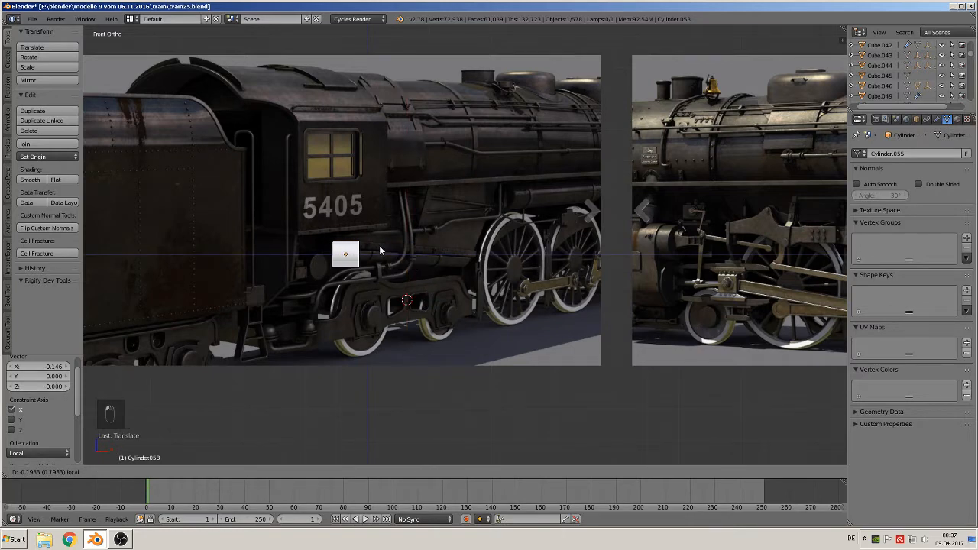
{"action": "left_click", "coordinate": [379, 245]}
{"action": "key", "text": "g"}
{"action": "key", "text": "x"}
{"action": "key", "text": "x"}
{"action": "left_click", "coordinate": [344, 324]}
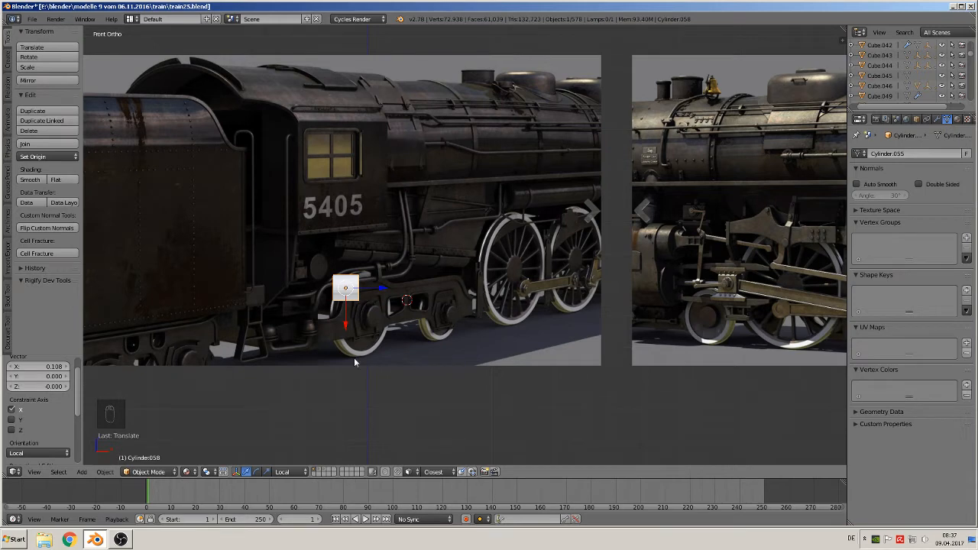
Switch the transform orientation to Global and stretch the cylinder by a factor of 6.823 along X
{"action": "left_click", "coordinate": [285, 472]}
{"action": "left_click", "coordinate": [294, 460]}
{"action": "key", "text": "s"}
{"action": "key", "text": "x"}
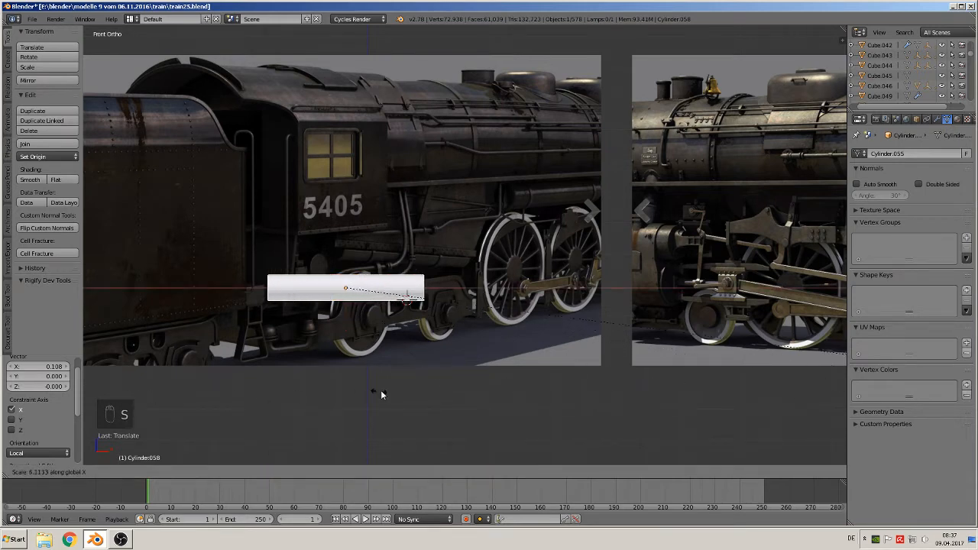
{"action": "left_click", "coordinate": [461, 386]}
Shift the cylinder 0.216 along X and scale it by 0.871 along X to adjust its length
{"action": "key", "text": "g"}
{"action": "key", "text": "x"}
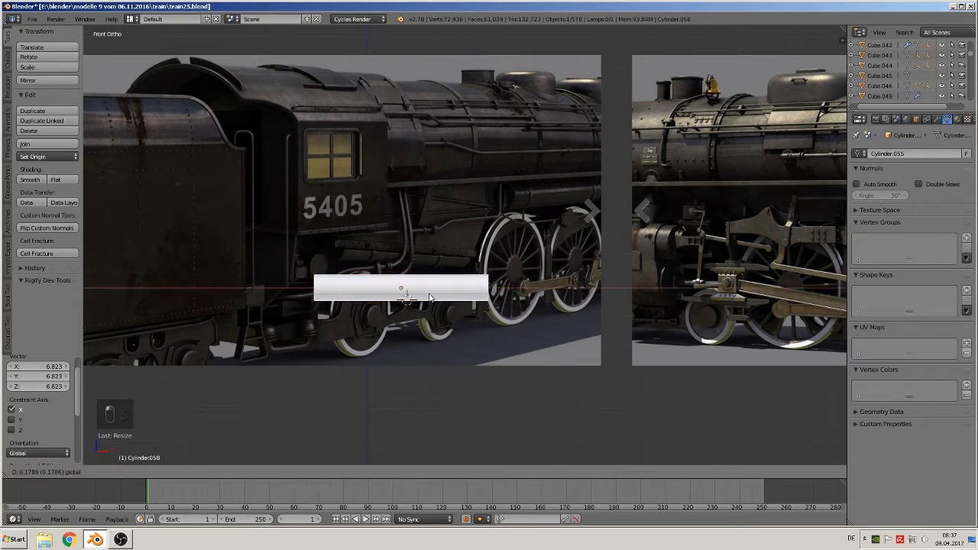
{"action": "left_click", "coordinate": [409, 288]}
{"action": "key", "text": "s"}
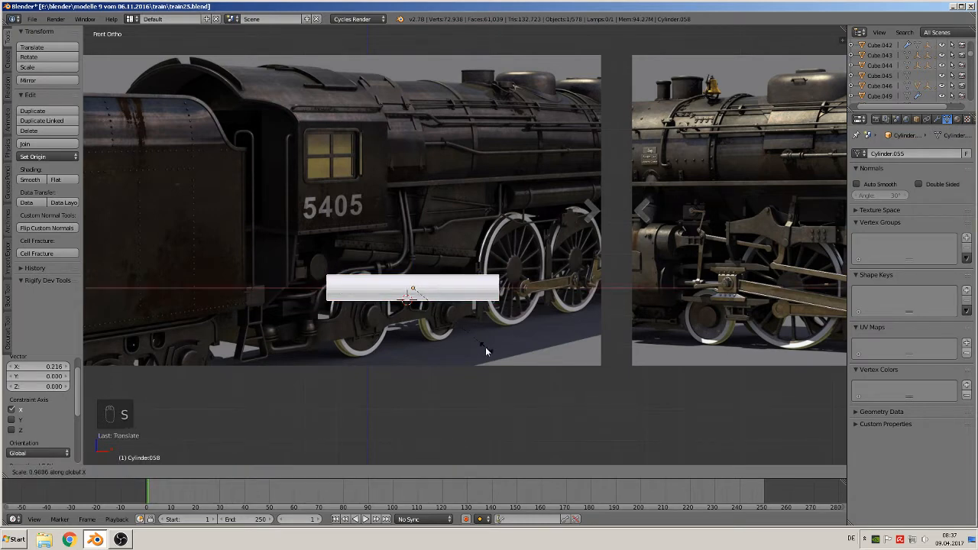
{"action": "left_click", "coordinate": [482, 348]}
Move the cylinder -0.937 along Y, clear of the reference images
{"action": "middle_click_drag", "start_coordinate": [482, 348], "coordinate": [482, 341]}
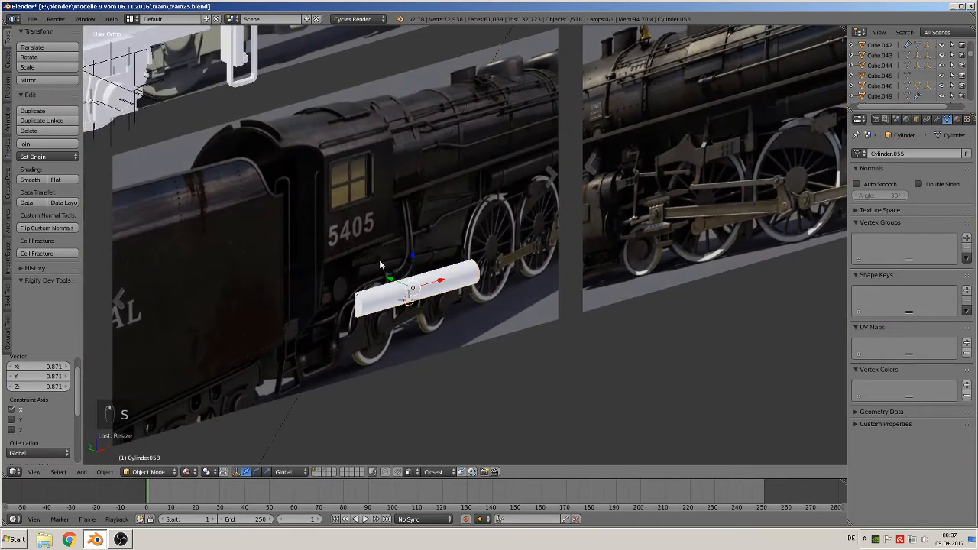
{"action": "left_click_drag", "start_coordinate": [392, 279], "coordinate": [567, 373]}
{"action": "scroll", "coordinate": [610, 388], "scroll_direction": "up", "scroll_amount": 2}
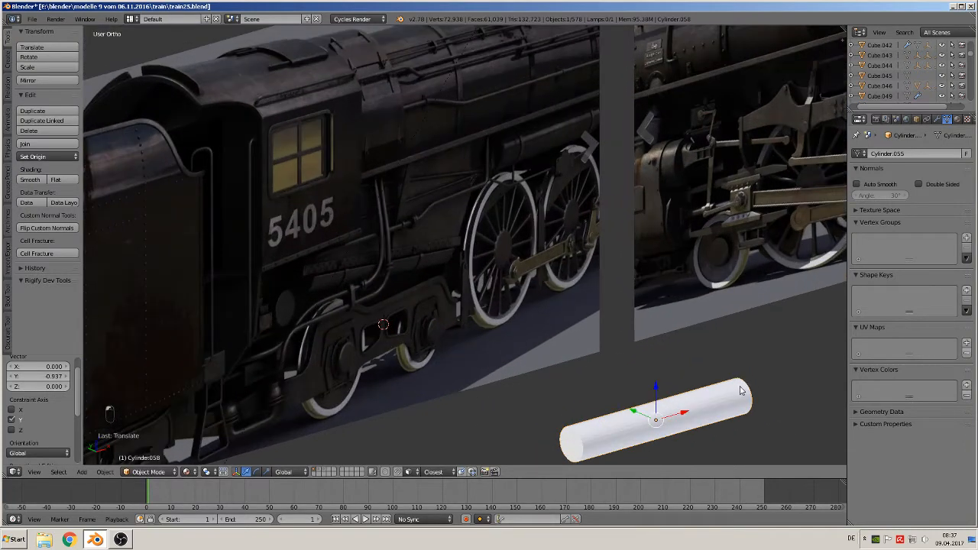
In mesh editing from the right view, select the cylinder's vertices above its centre line and delete them to leave the lower half
{"action": "key", "text": "KP_3"}
{"action": "key", "text": "Tab"}
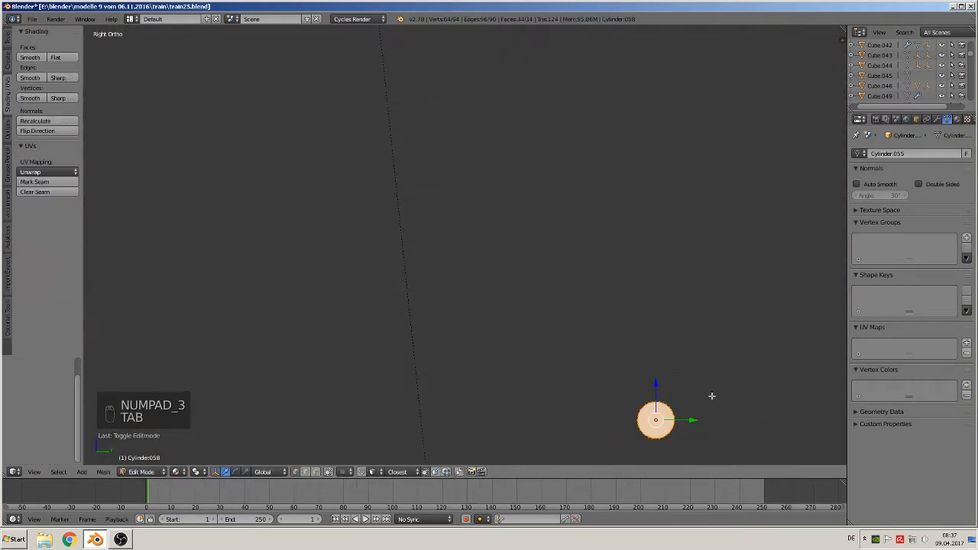
{"action": "middle_click_drag", "start_coordinate": [709, 397], "coordinate": [465, 153], "text": "shift"}
{"action": "scroll", "coordinate": [451, 175], "scroll_direction": "up", "scroll_amount": 3}
{"action": "middle_click_drag", "start_coordinate": [438, 197], "coordinate": [548, 382], "text": "shift"}
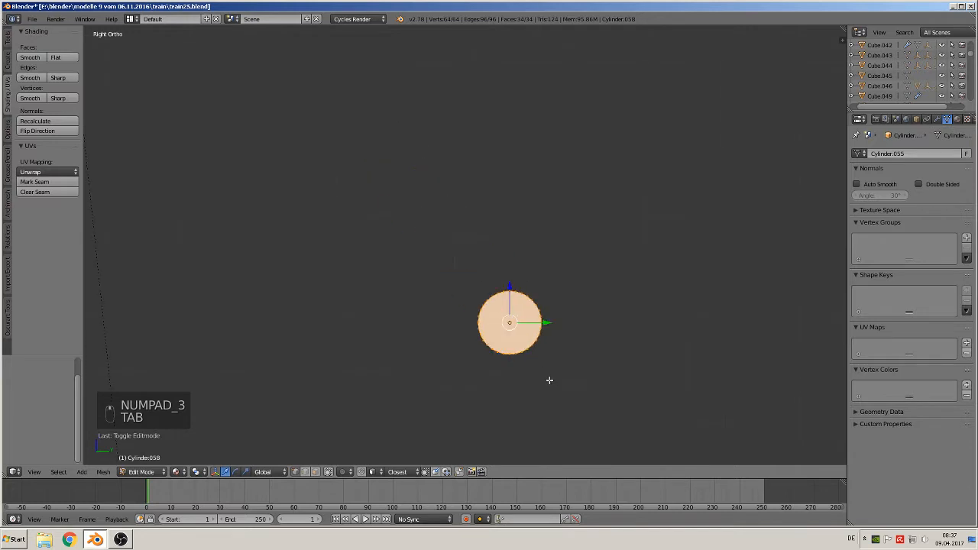
{"action": "scroll", "coordinate": [535, 394], "scroll_direction": "up", "scroll_amount": 3}
{"action": "key", "text": "a"}
{"action": "key", "text": "a"}
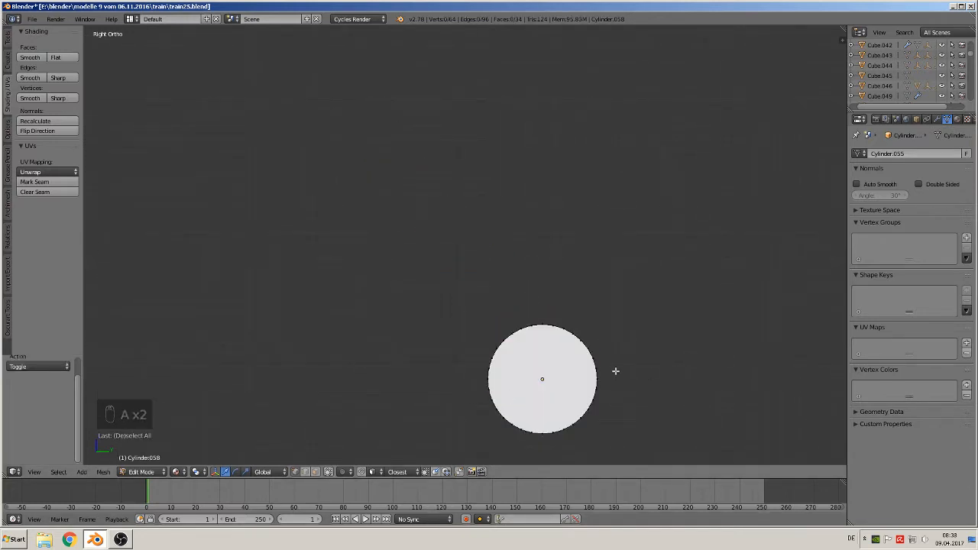
{"action": "key", "text": "b"}
{"action": "left_click_drag", "start_coordinate": [615, 368], "coordinate": [420, 304]}
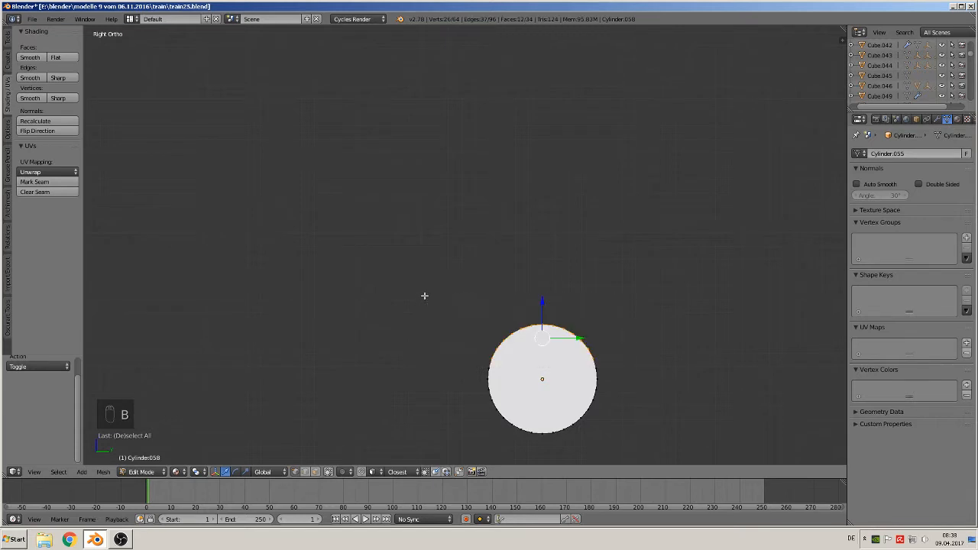
{"action": "key", "text": "c"}
{"action": "left_click", "coordinate": [491, 363]}
{"action": "key", "text": "c"}
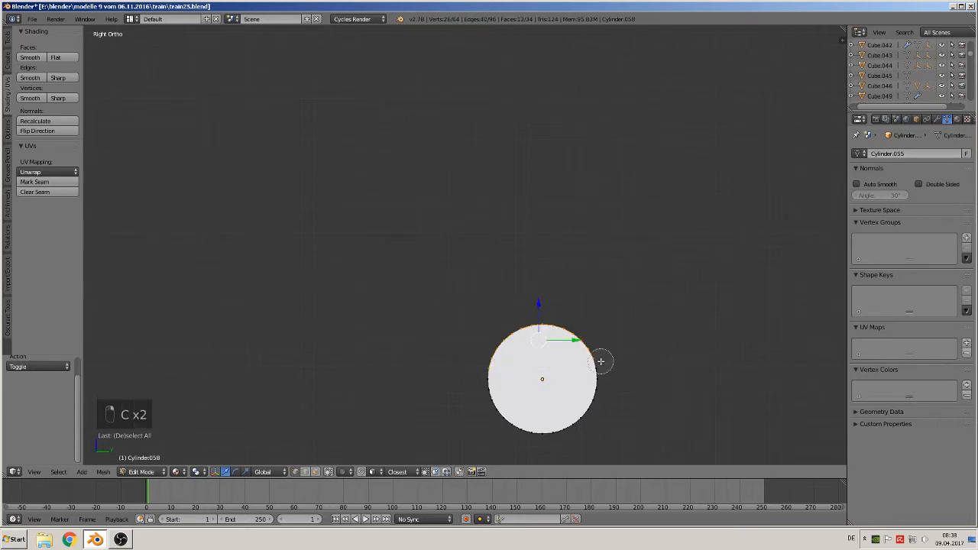
{"action": "left_click", "coordinate": [601, 362]}
{"action": "right_click", "coordinate": [601, 362]}
{"action": "key", "text": "x"}
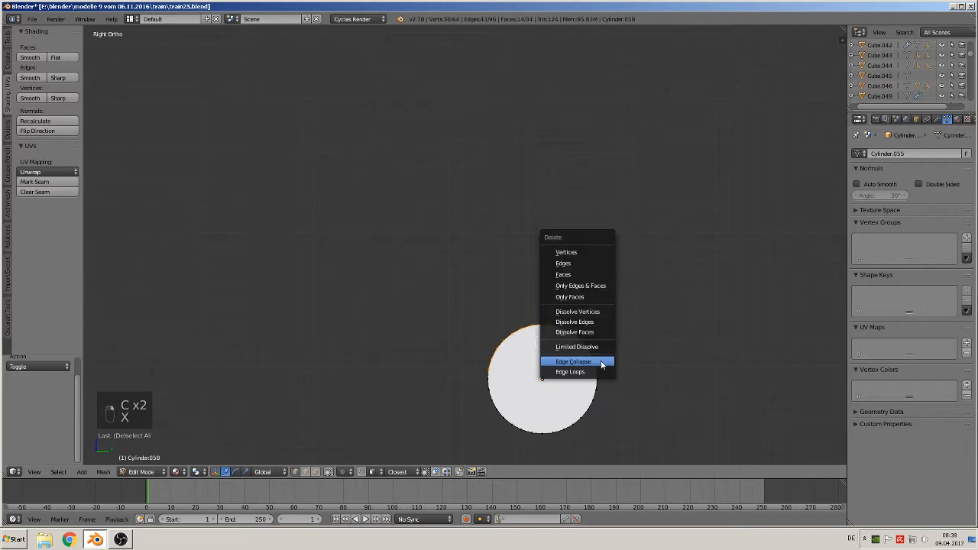
{"action": "left_click", "coordinate": [586, 254]}
Fill both open ends and the open top of the half-cylinder with faces and leave mesh editing
{"action": "middle_click_drag", "start_coordinate": [527, 375], "coordinate": [638, 402]}
{"action": "scroll", "coordinate": [634, 392], "scroll_direction": "down", "scroll_amount": 2}
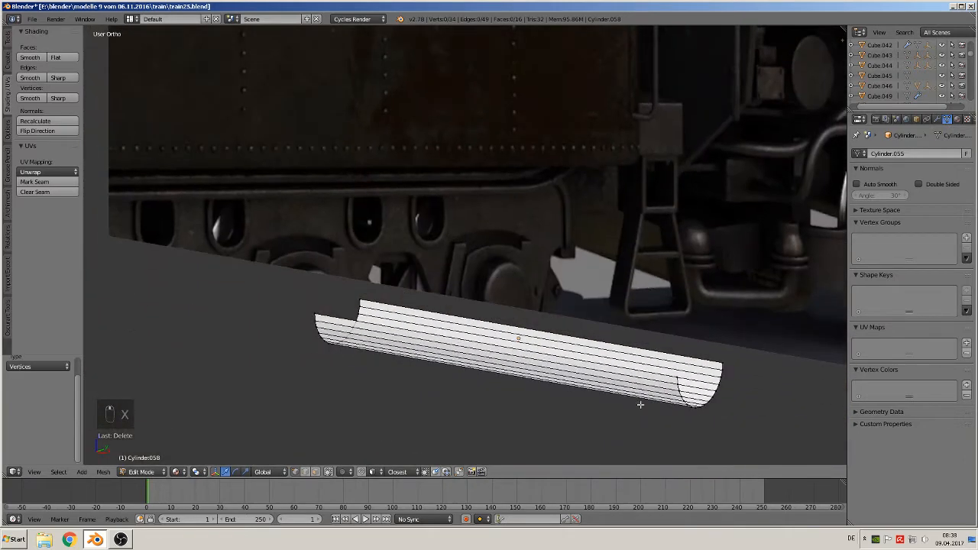
{"action": "right_click", "coordinate": [722, 375], "text": "alt"}
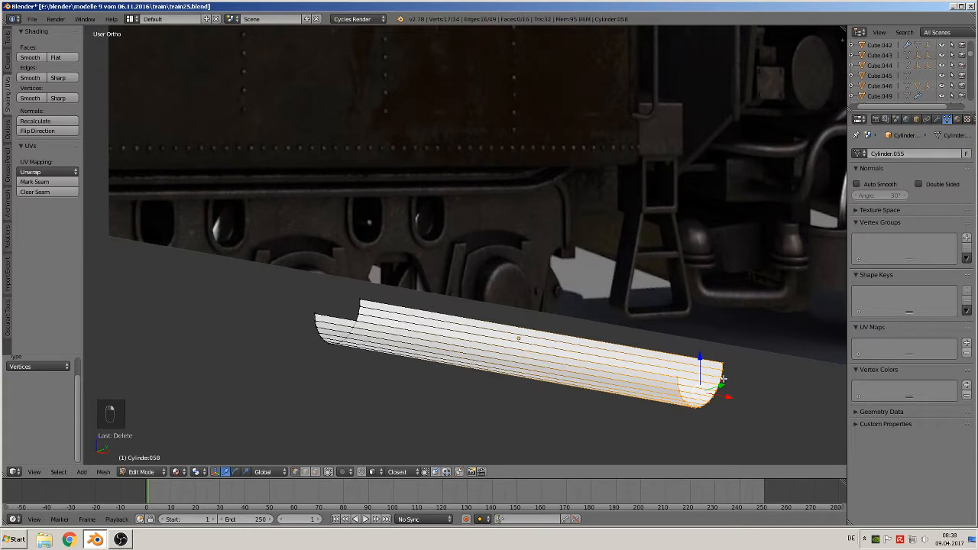
{"action": "key", "text": "f"}
{"action": "right_click", "coordinate": [359, 308], "text": "alt"}
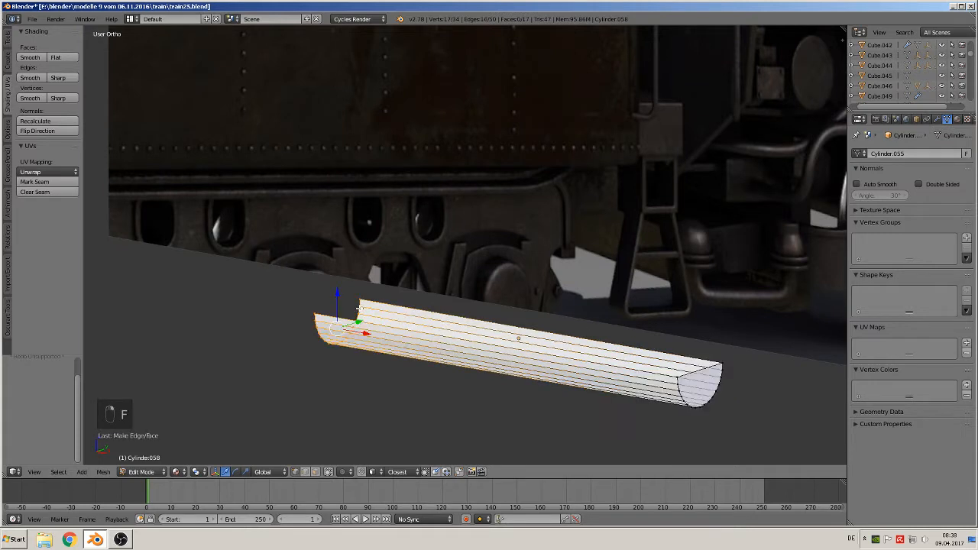
{"action": "key", "text": "f"}
{"action": "right_click", "coordinate": [419, 306], "text": "alt"}
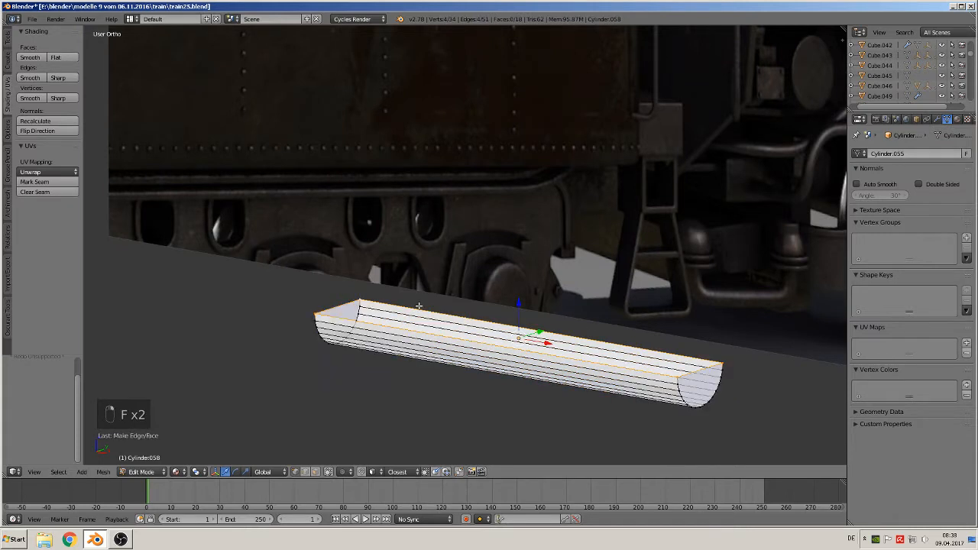
{"action": "key", "text": "f"}
{"action": "key", "text": "Tab"}
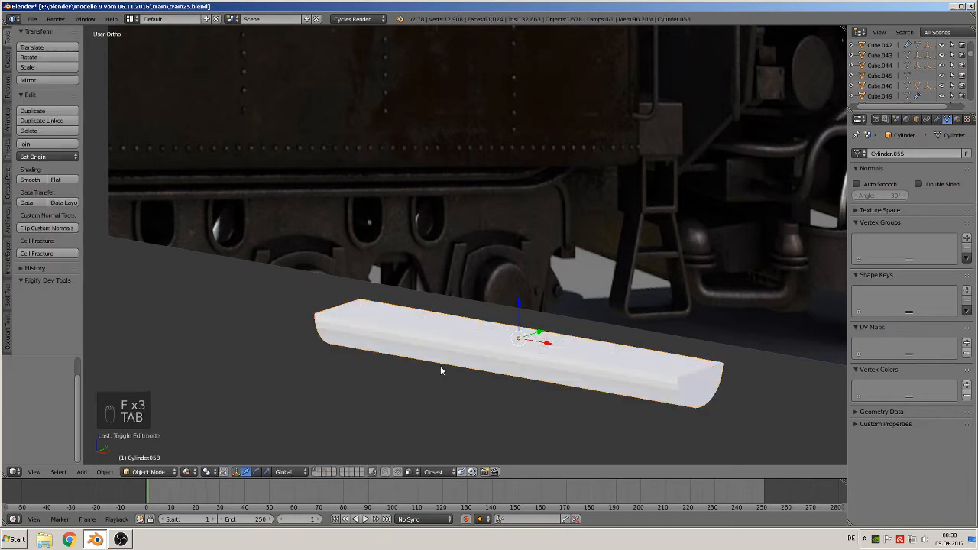
Apply smooth shading to the closed half-cylinder
{"action": "middle_click_drag", "start_coordinate": [442, 365], "coordinate": [492, 369]}
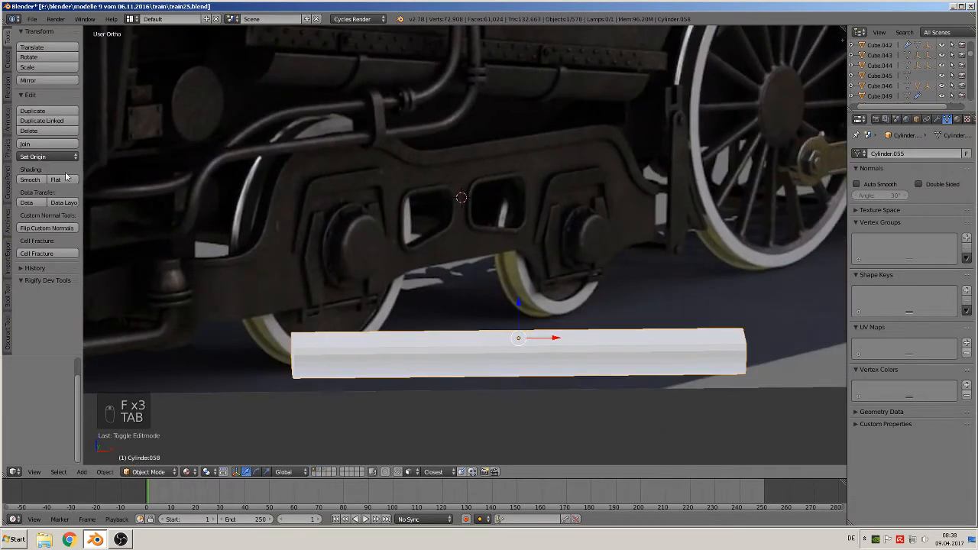
{"action": "left_click", "coordinate": [30, 179]}
{"action": "mouse_move", "coordinate": [469, 402]}
{"action": "middle_mouse_down"}
{"action": "mouse_move", "coordinate": [478, 389]}
{"action": "mouse_move", "coordinate": [421, 356]}
{"action": "middle_mouse_up"}
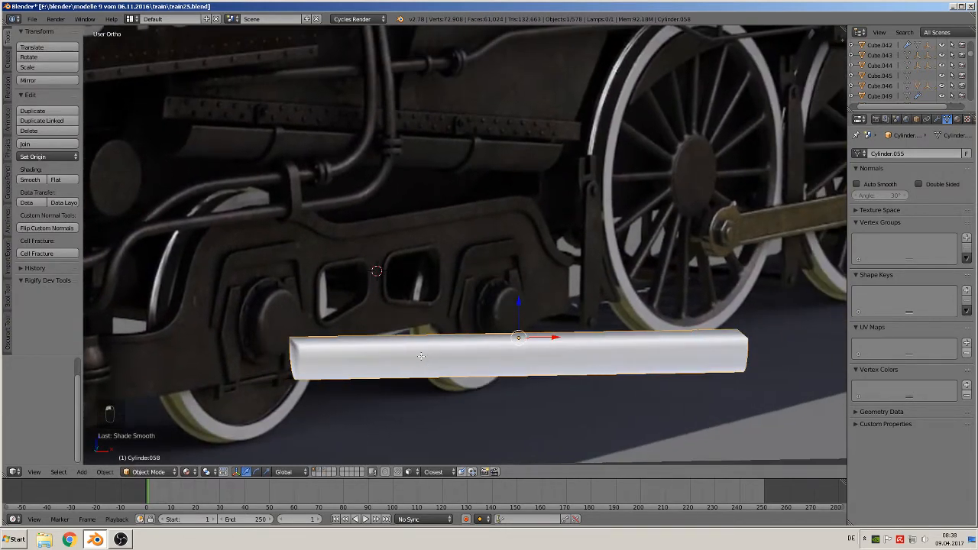
Add an edge loop close to each end of the half-cylinder, with slide factors 0.992 and -0.989, to sharpen the ends' shading
{"action": "key", "text": "Tab"}
{"action": "key", "text": "ctrl+r"}
{"action": "left_click", "coordinate": [511, 360]}
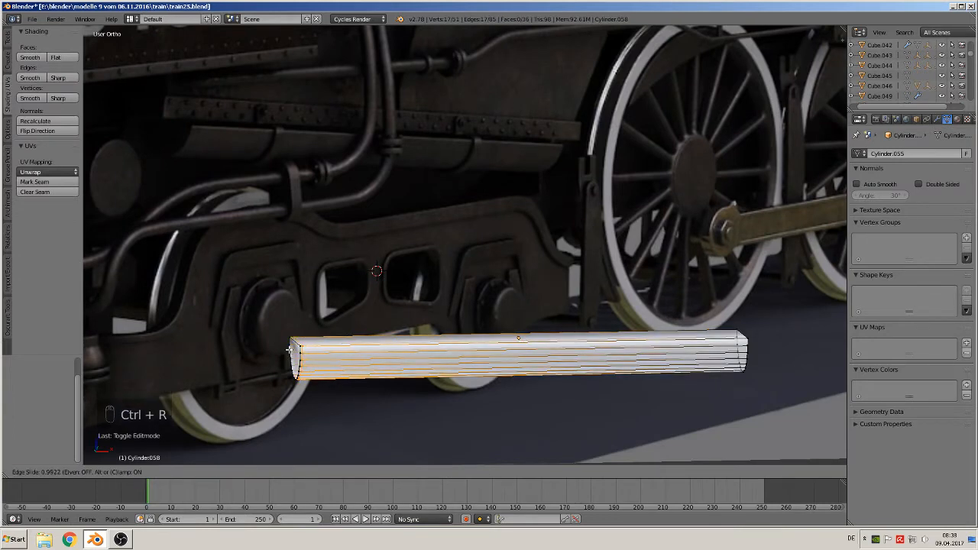
{"action": "left_click", "coordinate": [294, 350]}
{"action": "key", "text": "ctrl+r"}
{"action": "left_click", "coordinate": [682, 349]}
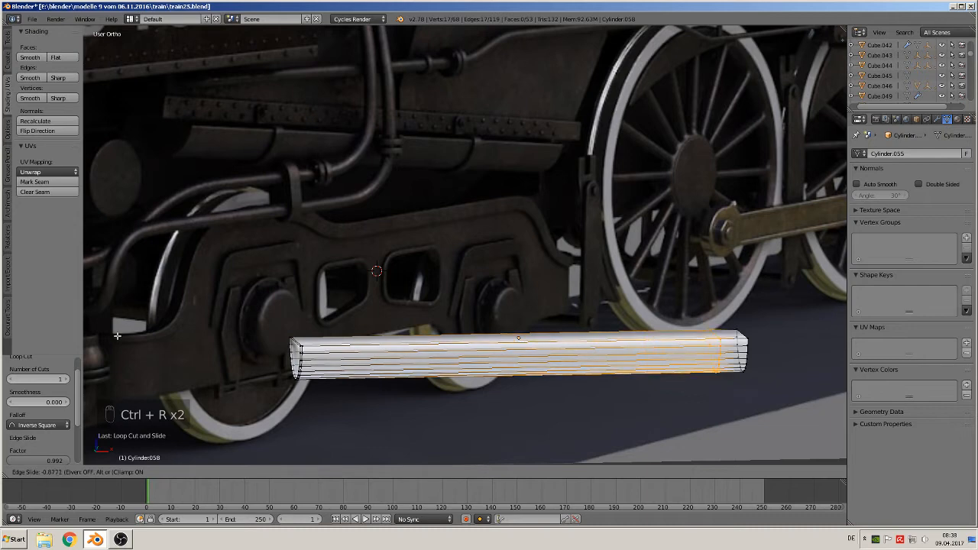
{"action": "left_click", "coordinate": [141, 332]}
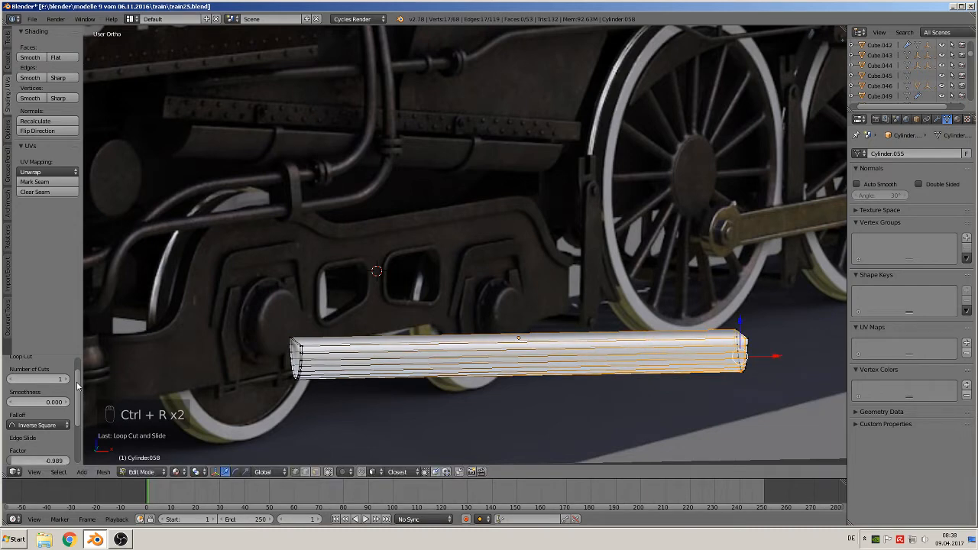
{"action": "key", "text": "Tab"}
{"action": "middle_click_drag", "start_coordinate": [535, 449], "coordinate": [337, 403]}
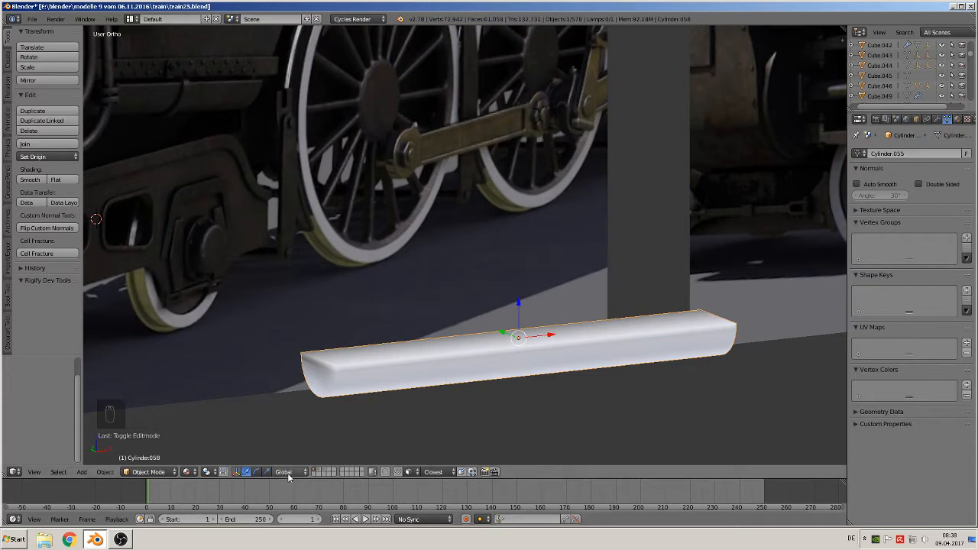
Apply flat shading to the half-cylinder's two end faces and its flat top face, and leave mesh editing
{"action": "key", "text": "Tab"}
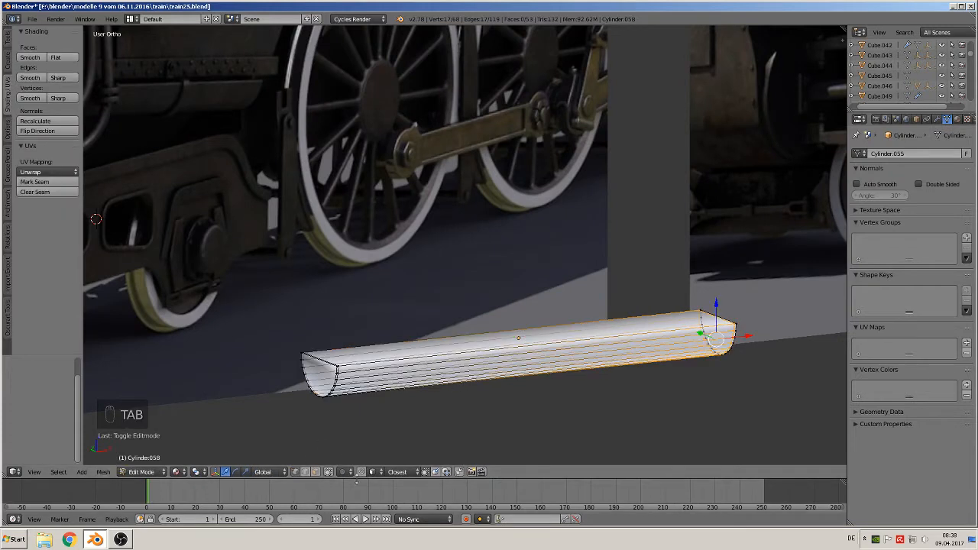
{"action": "left_click", "coordinate": [316, 473]}
{"action": "right_click", "coordinate": [316, 381]}
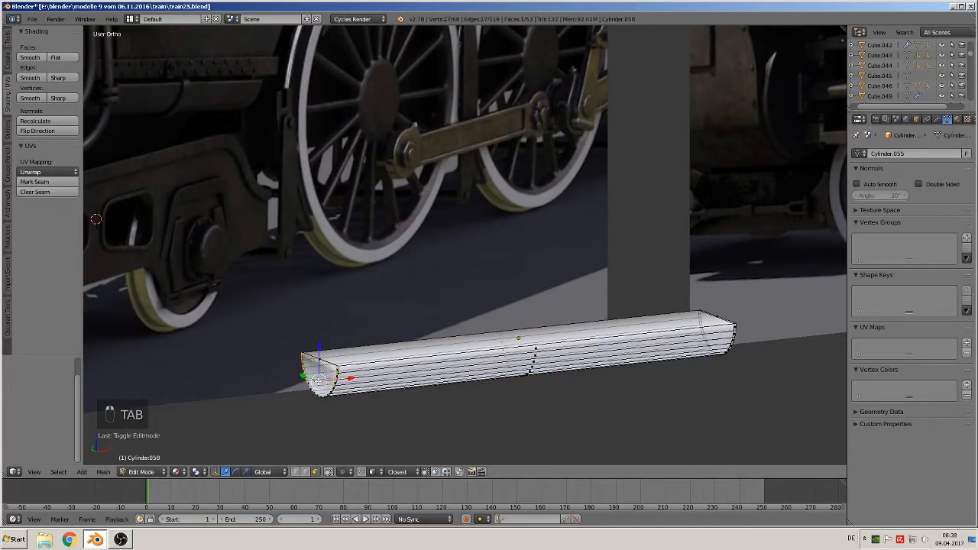
{"action": "right_click", "coordinate": [515, 338], "text": "shift"}
{"action": "middle_click_drag", "start_coordinate": [627, 401], "coordinate": [535, 422]}
{"action": "right_click", "coordinate": [631, 434], "text": "shift"}
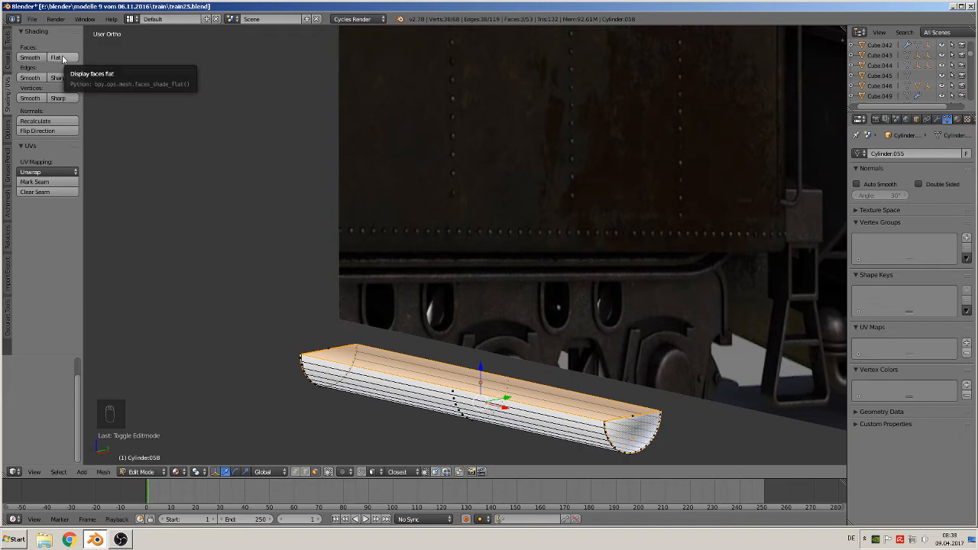
{"action": "left_click", "coordinate": [62, 57]}
{"action": "key", "text": "Tab"}
{"action": "middle_click_drag", "start_coordinate": [173, 255], "coordinate": [278, 289]}
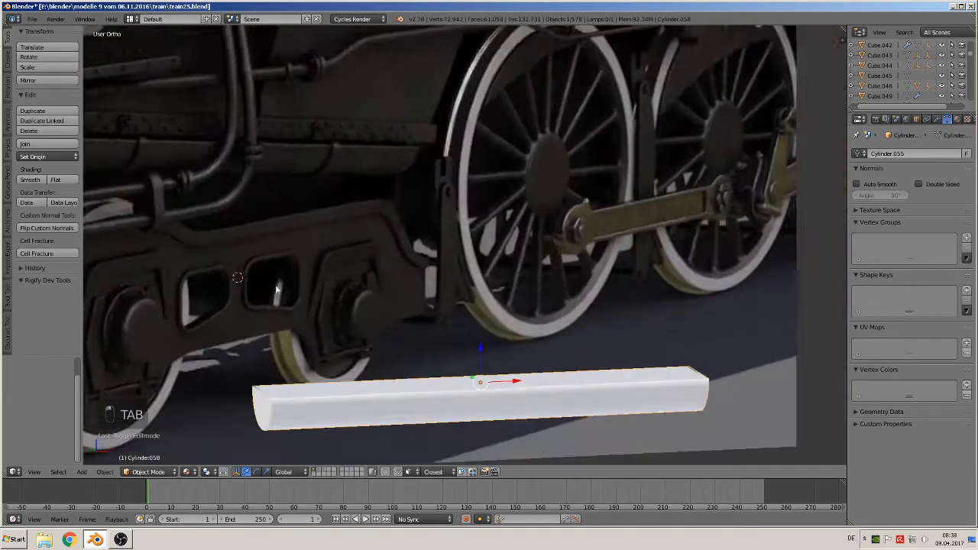
In the front view, cut two edge loops across the half-cylinder and spread them apart along X by a factor of about 1.723
{"action": "key", "text": "KP_1"}
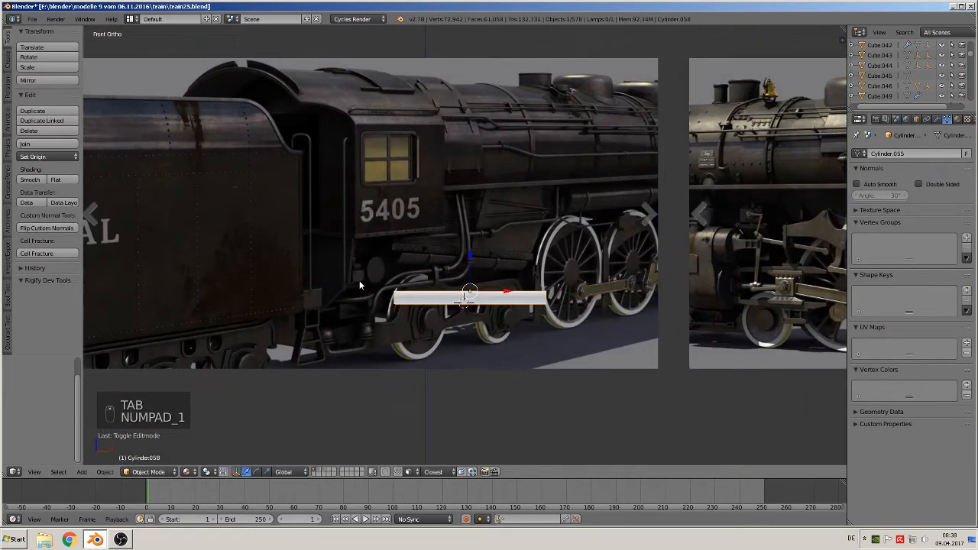
{"action": "scroll", "coordinate": [359, 281], "scroll_direction": "up", "scroll_amount": 5}
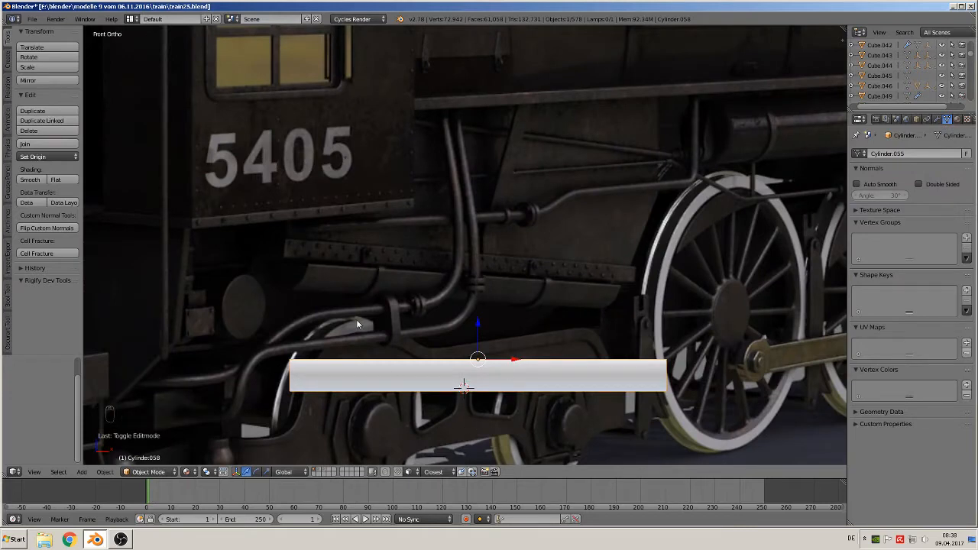
{"action": "key", "text": "Tab"}
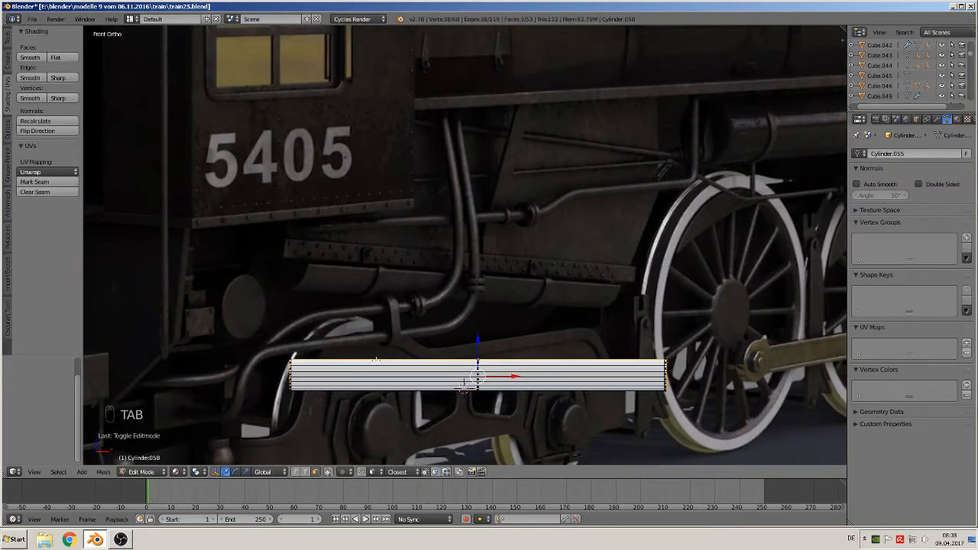
{"action": "key", "text": "a"}
{"action": "key", "text": "a"}
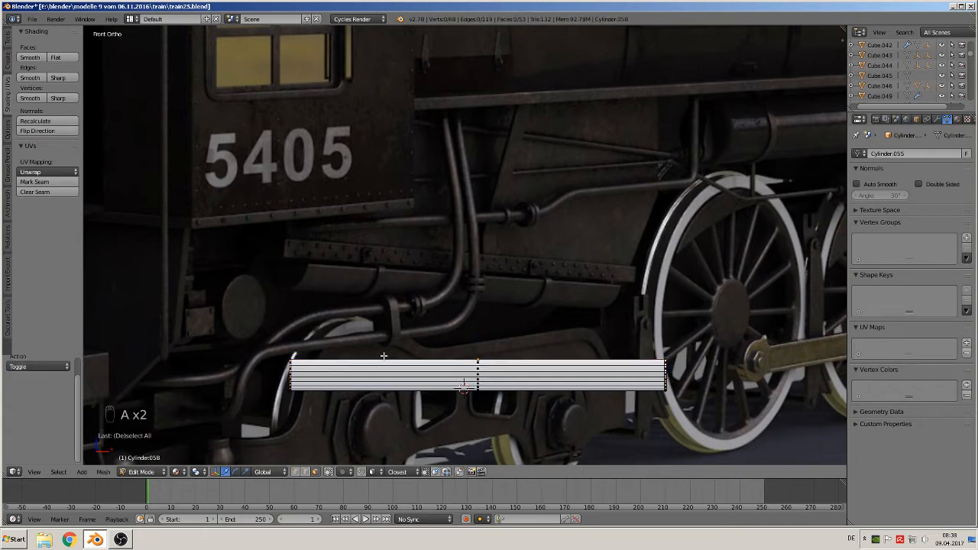
{"action": "key", "text": "ctrl+r"}
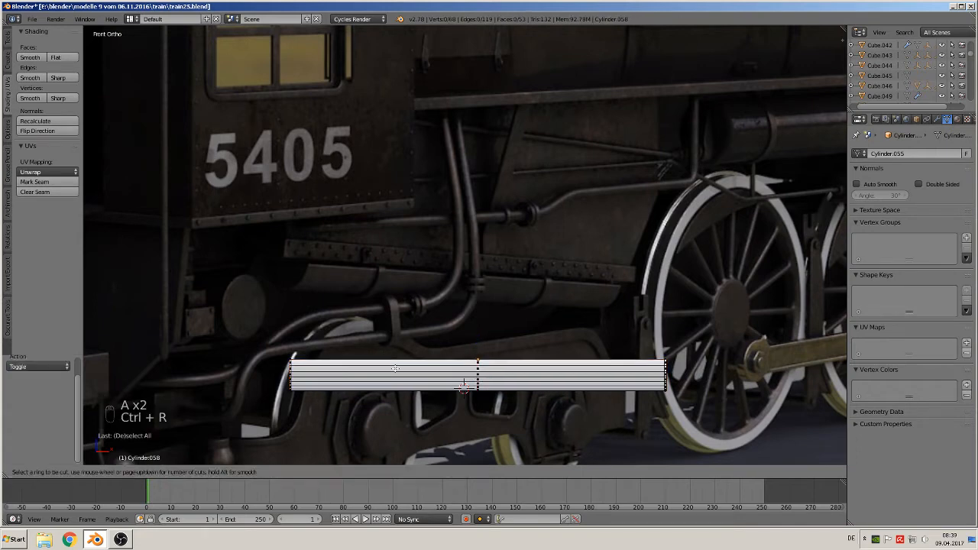
{"action": "scroll", "coordinate": [464, 388], "scroll_direction": "up", "scroll_amount": 1}
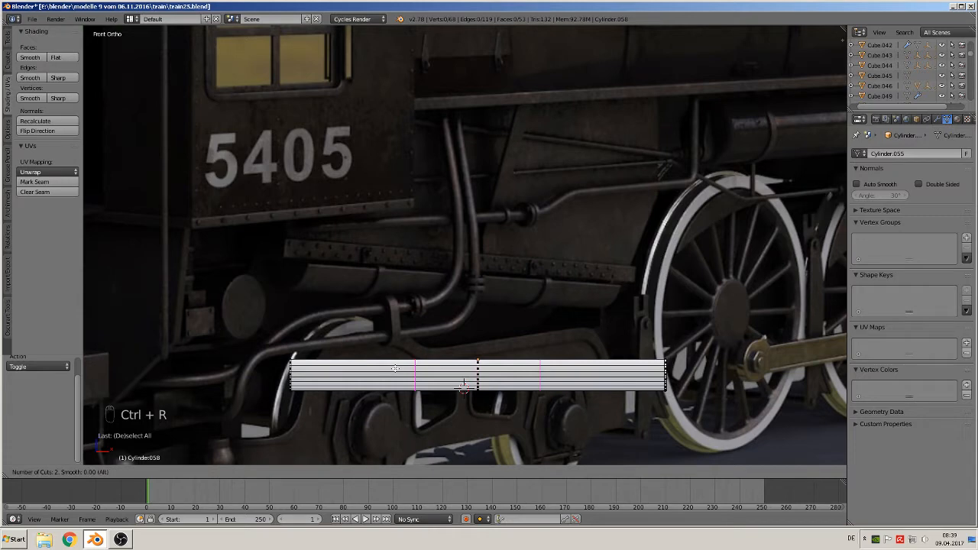
{"action": "left_click", "coordinate": [464, 388]}
{"action": "right_click", "coordinate": [464, 388]}
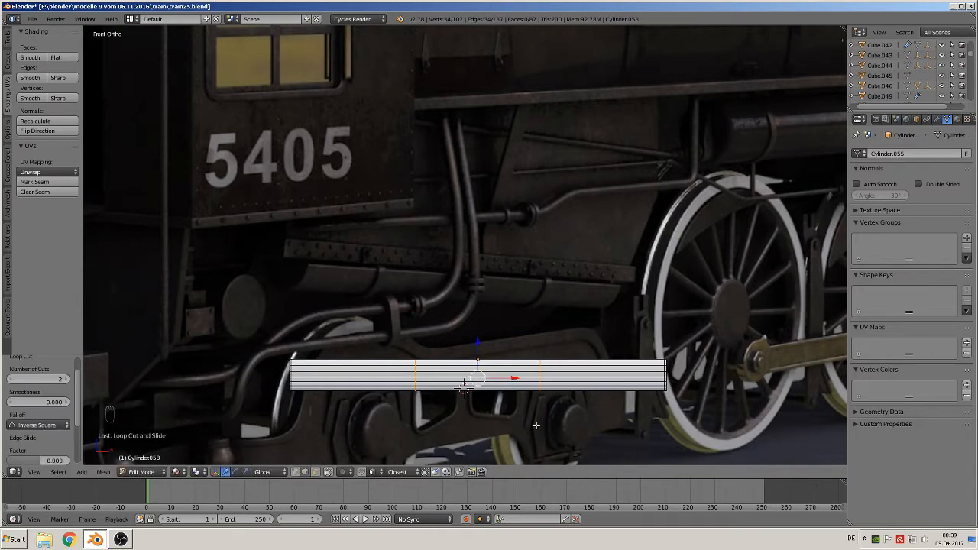
{"action": "key", "text": "s"}
{"action": "key", "text": "x"}
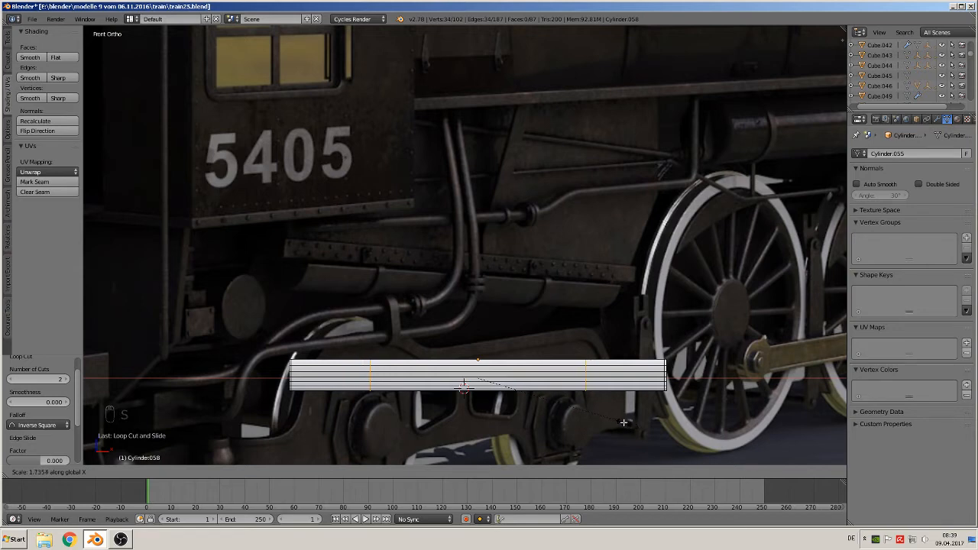
{"action": "left_click", "coordinate": [624, 422]}
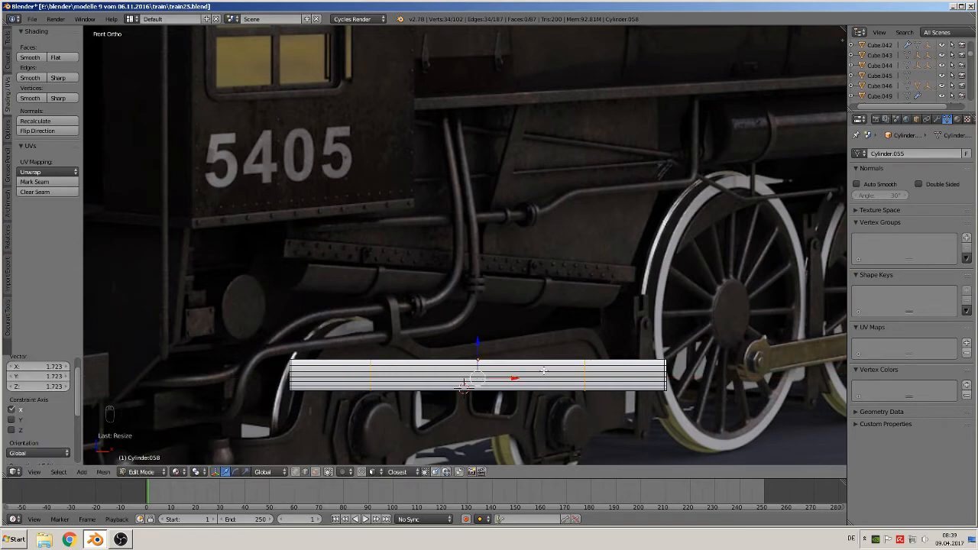
Cut two more edge loops between the existing pair and scale them along X by about 2.774 to form two narrow bands
{"action": "key", "text": "ctrl+r"}
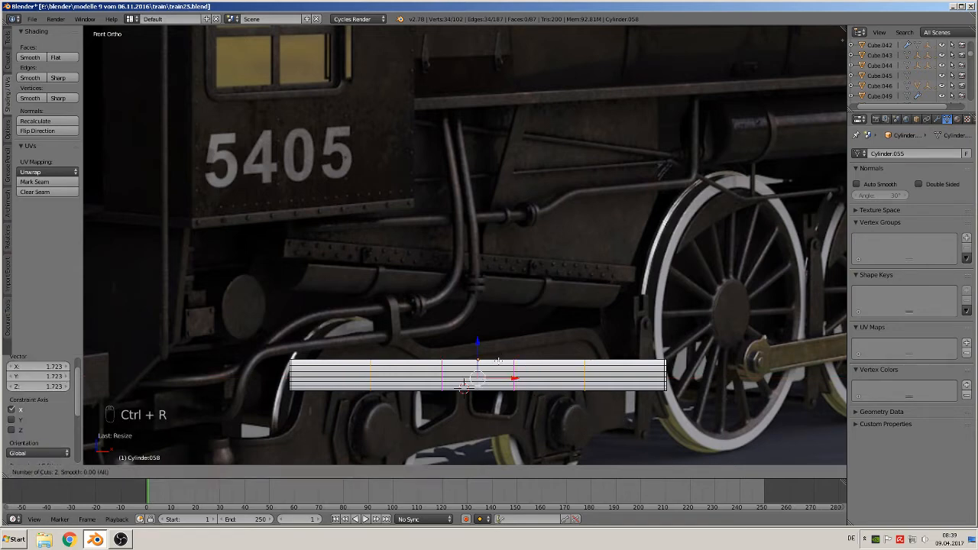
{"action": "left_click", "coordinate": [464, 386]}
{"action": "right_click", "coordinate": [464, 386]}
{"action": "key", "text": "s"}
{"action": "key", "text": "x"}
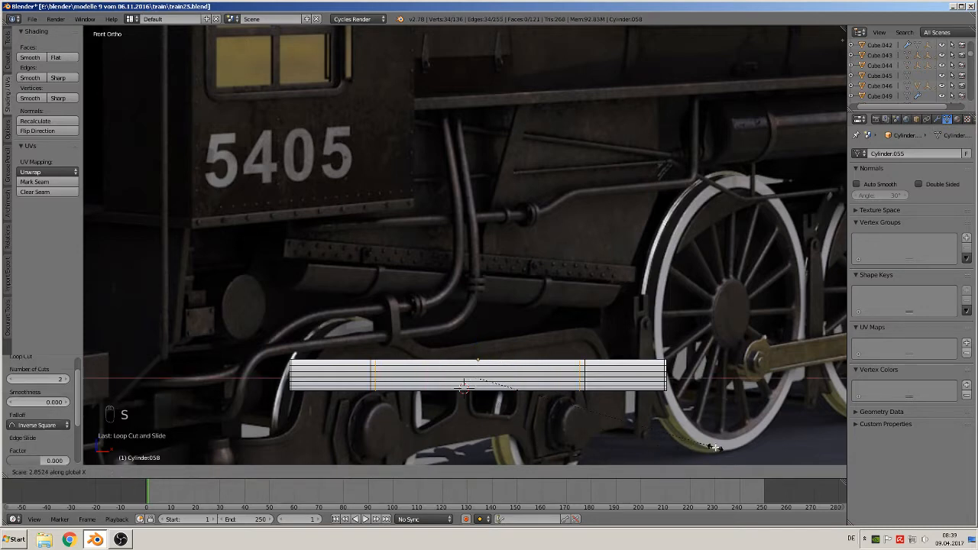
{"action": "left_click", "coordinate": [709, 445]}
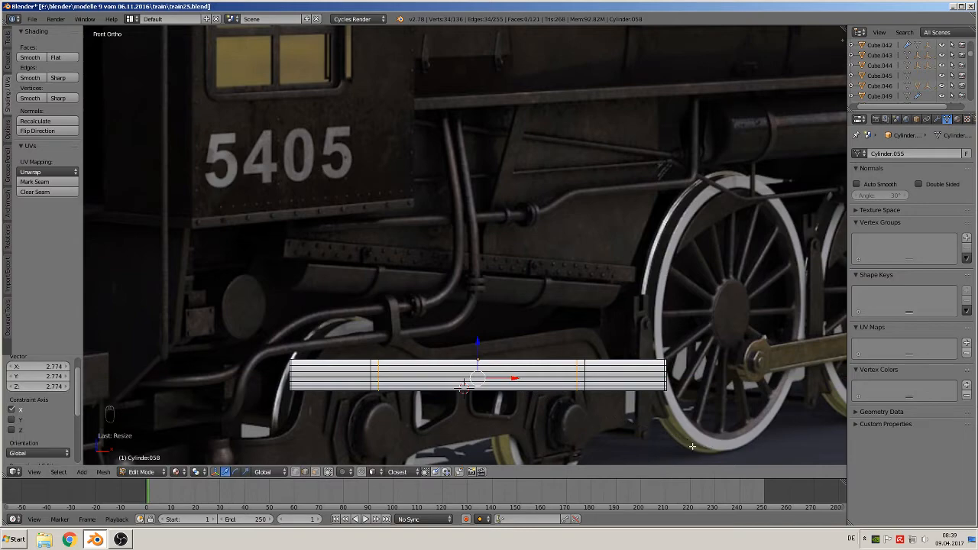
Select both narrow bands of faces around the half-cylinder and inset them with thickness 0.0100 and depth 0.0683 to raise them
{"action": "middle_click_drag", "start_coordinate": [538, 412], "coordinate": [563, 428]}
{"action": "scroll", "coordinate": [566, 428], "scroll_direction": "up", "scroll_amount": 1}
{"action": "middle_click_drag", "start_coordinate": [493, 446], "coordinate": [593, 306], "text": "shift"}
{"action": "scroll", "coordinate": [573, 312], "scroll_direction": "up", "scroll_amount": 4}
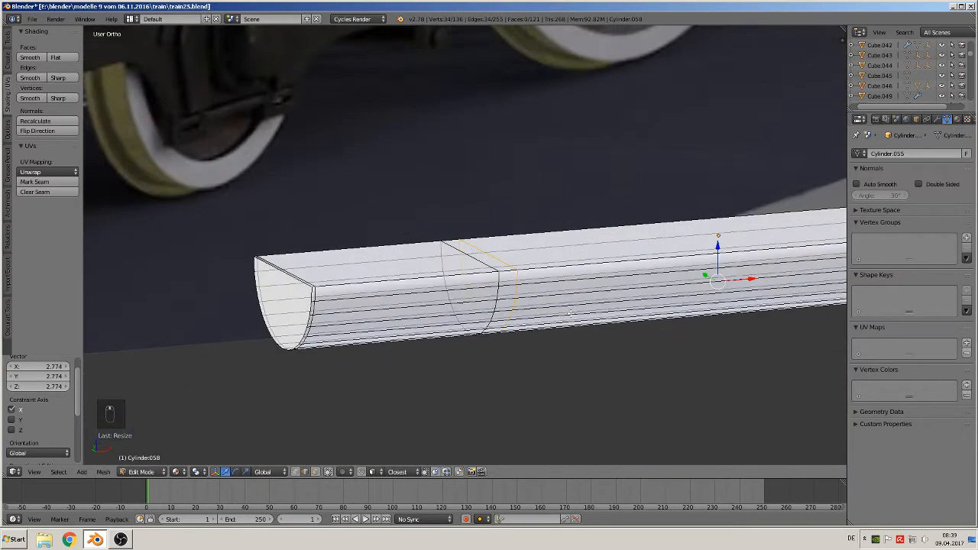
{"action": "left_click", "coordinate": [330, 471]}
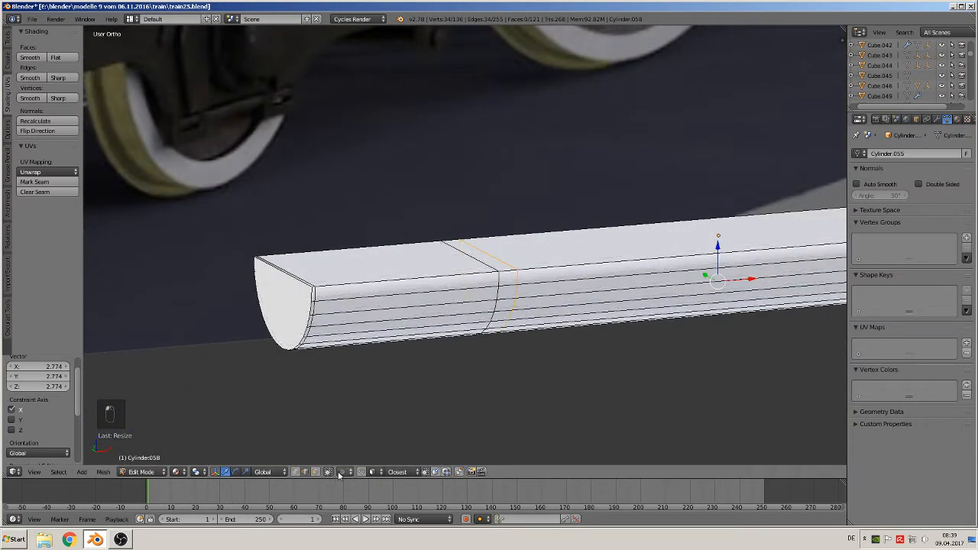
{"action": "left_click", "coordinate": [297, 471]}
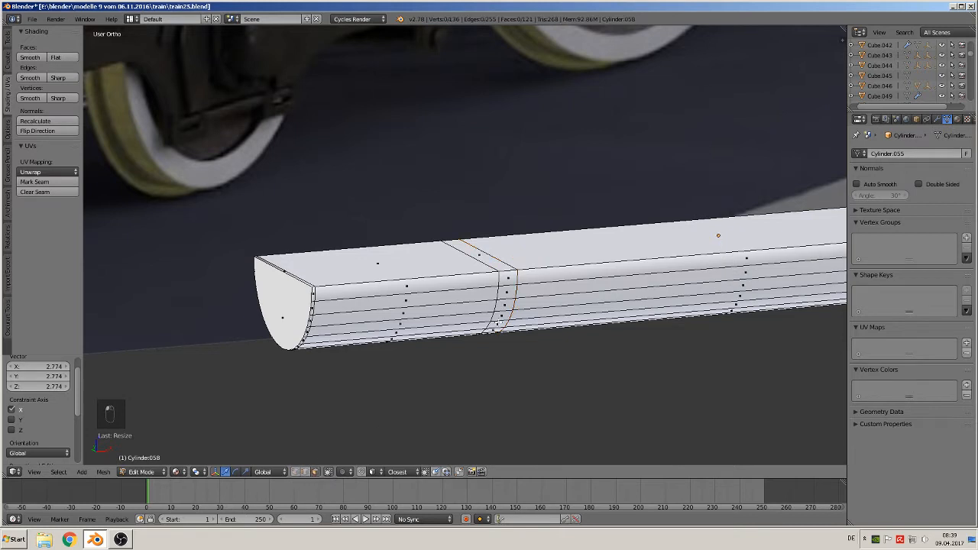
{"action": "right_click", "coordinate": [510, 298], "text": "alt"}
{"action": "scroll", "coordinate": [633, 357], "scroll_direction": "down", "scroll_amount": 6, "text": "ctrl"}
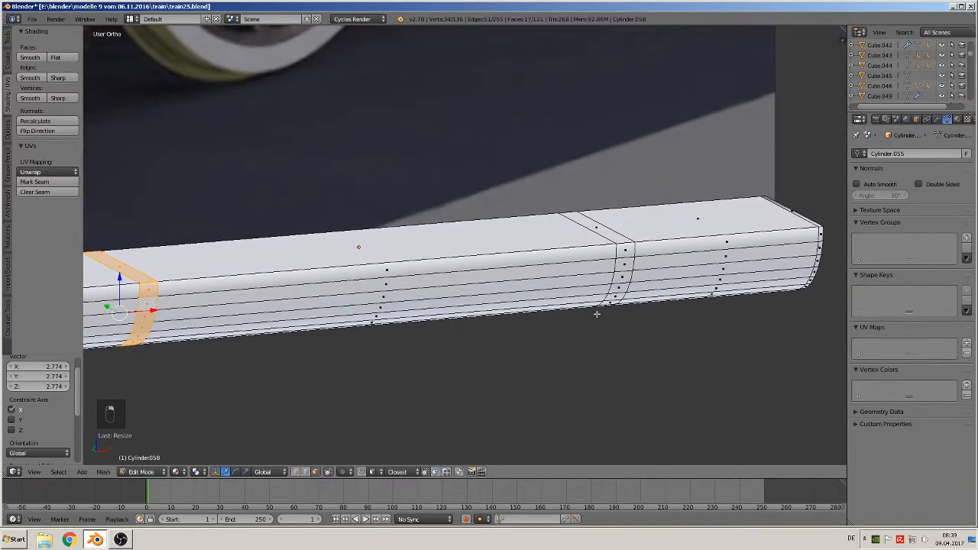
{"action": "right_click", "coordinate": [623, 269], "text": "alt+shift"}
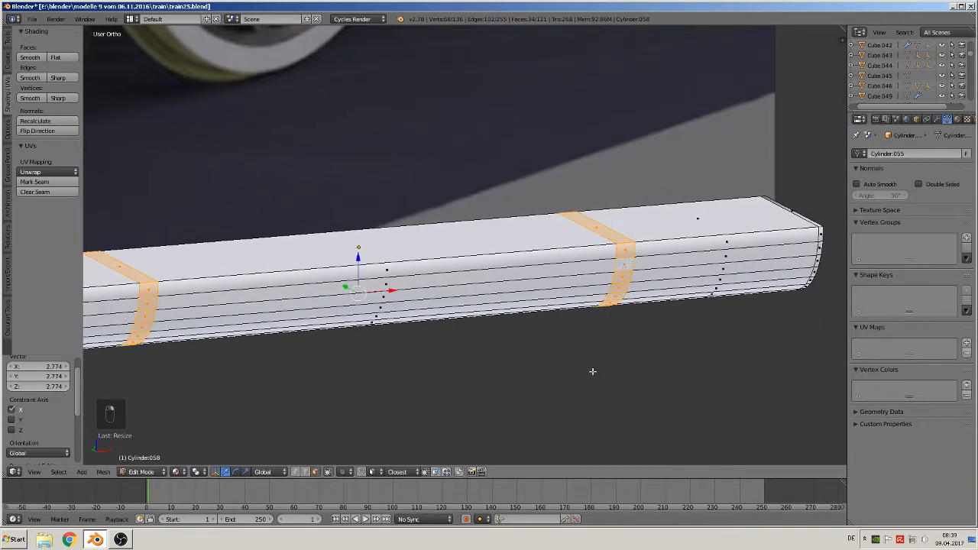
{"action": "key", "text": "i"}
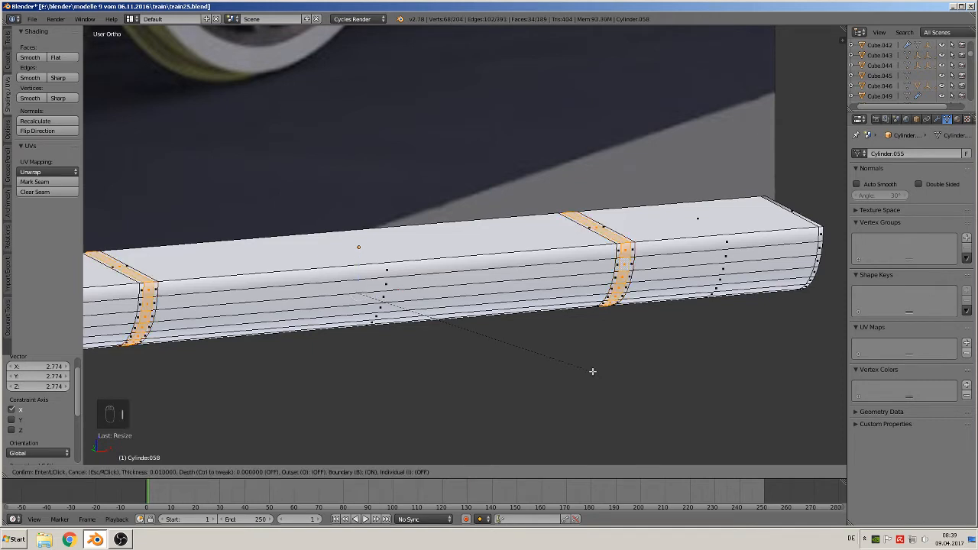
{"action": "key", "text": "ctrl"}
{"action": "left_click", "coordinate": [673, 67]}
{"action": "middle_click_drag", "start_coordinate": [670, 266], "coordinate": [638, 266]}
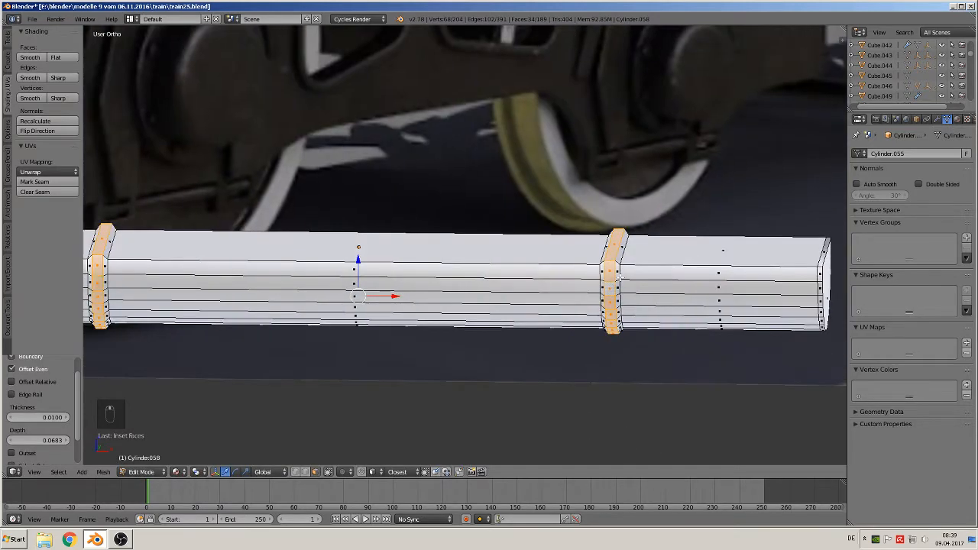
{"action": "key", "text": "s"}
{"action": "key", "text": "x"}
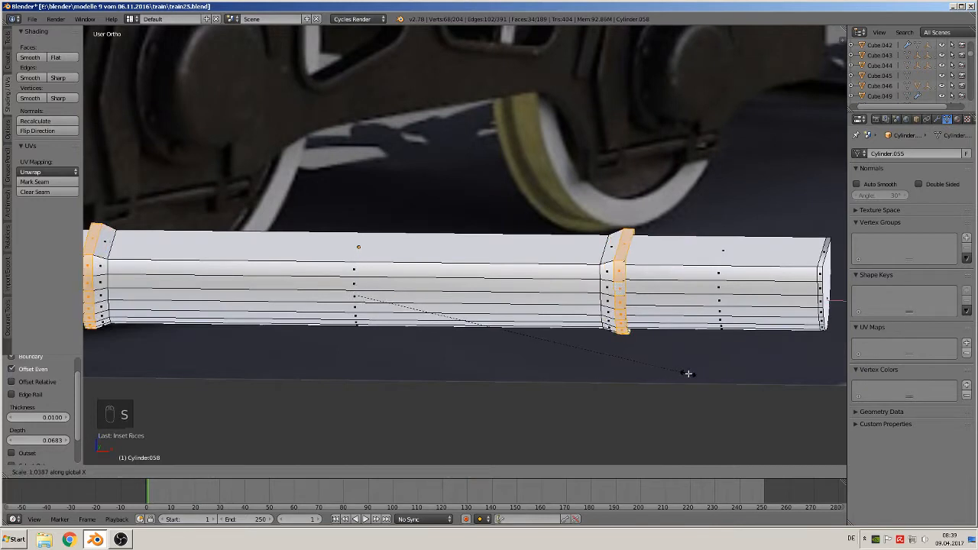
{"action": "right_click", "coordinate": [677, 368]}
Widen each raised band about its own centre by scaling along X by about 1.84, and leave mesh editing
{"action": "scroll", "coordinate": [620, 343], "scroll_direction": "down", "scroll_amount": 1}
{"action": "middle_click_drag", "start_coordinate": [579, 333], "coordinate": [623, 342], "text": "shift"}
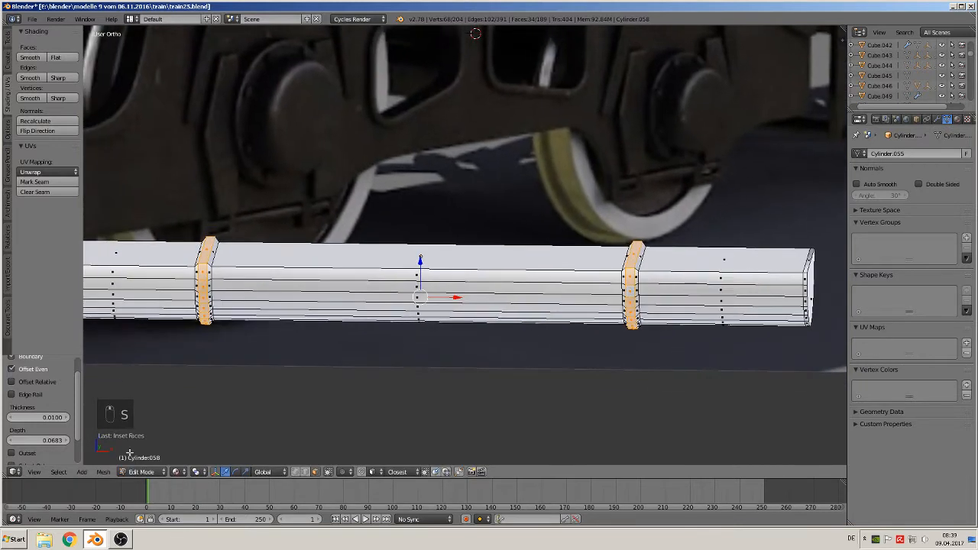
{"action": "left_click", "coordinate": [200, 472]}
{"action": "left_click", "coordinate": [242, 438]}
{"action": "key", "text": "s"}
{"action": "key", "text": "x"}
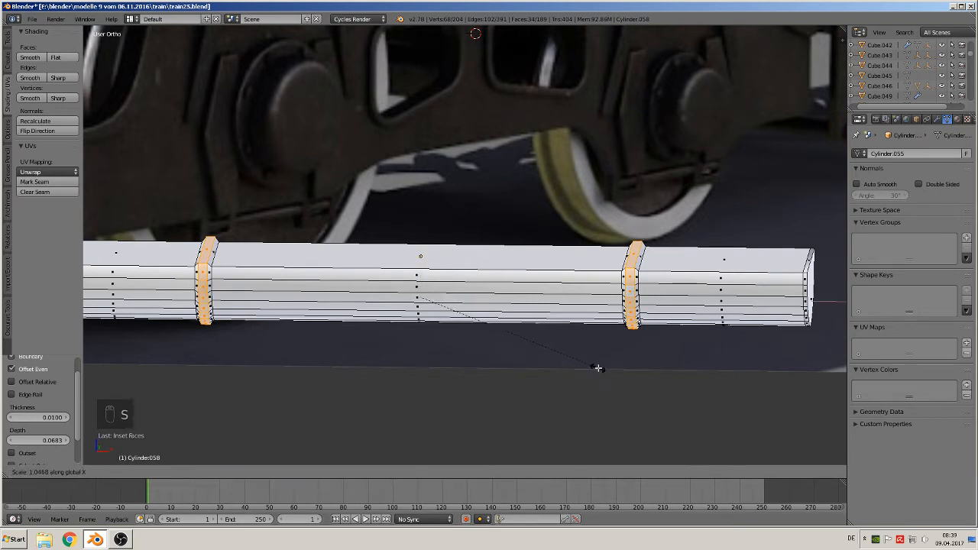
{"action": "left_click", "coordinate": [730, 418]}
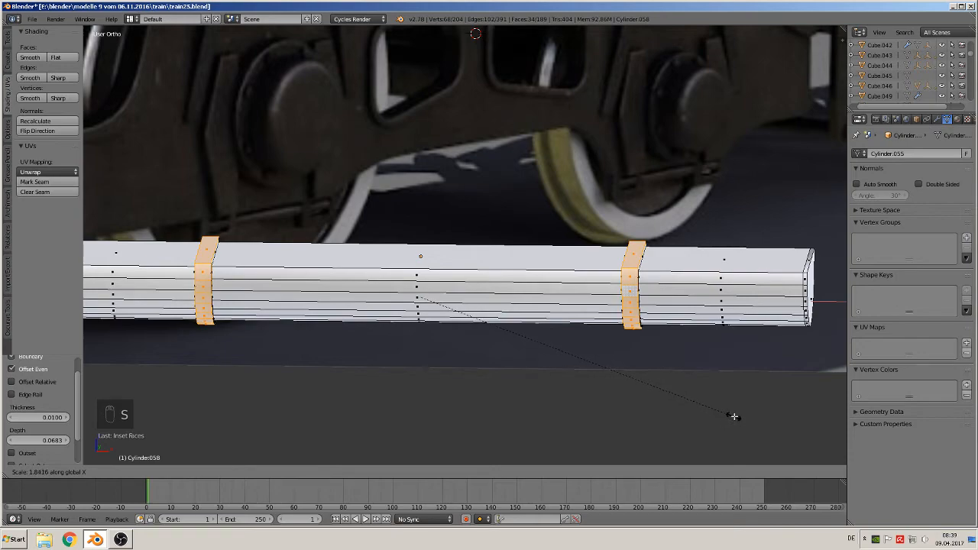
{"action": "middle_click_drag", "start_coordinate": [727, 414], "coordinate": [558, 348]}
{"action": "key", "text": "Tab"}
In the front view, move the half-round part off the reference images to beside the other modelled parts, and save the file
{"action": "scroll", "coordinate": [558, 348], "scroll_direction": "down", "scroll_amount": 6}
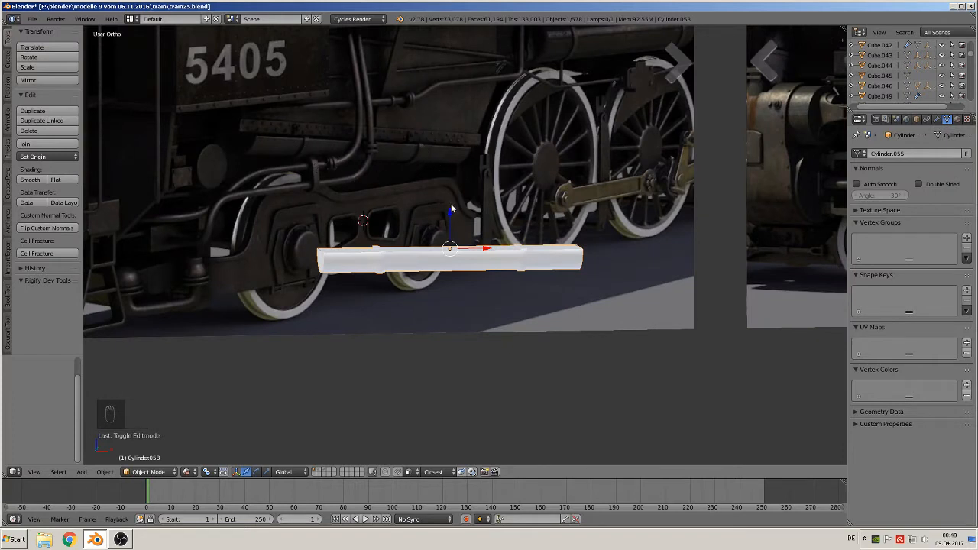
{"action": "key", "text": "KP_1"}
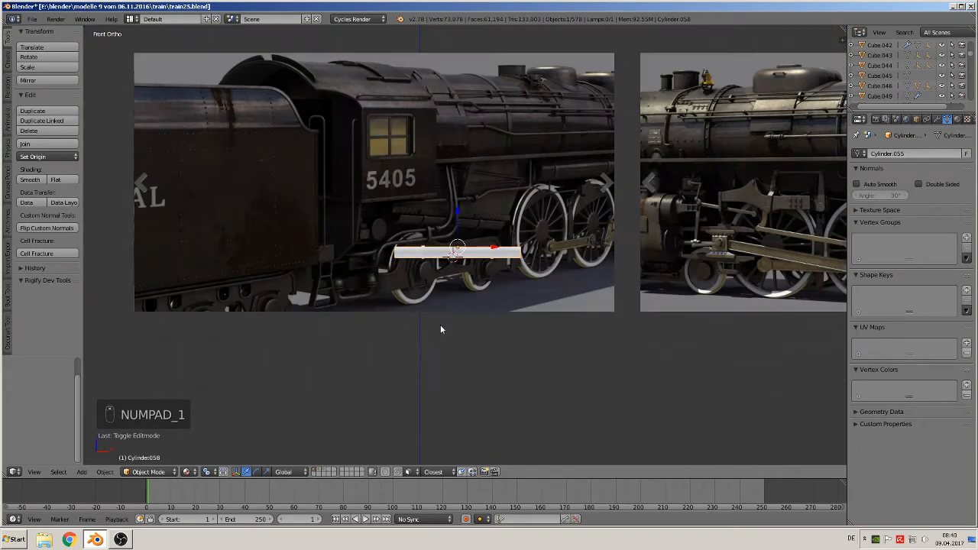
{"action": "scroll", "coordinate": [485, 251], "scroll_direction": "down", "scroll_amount": 6}
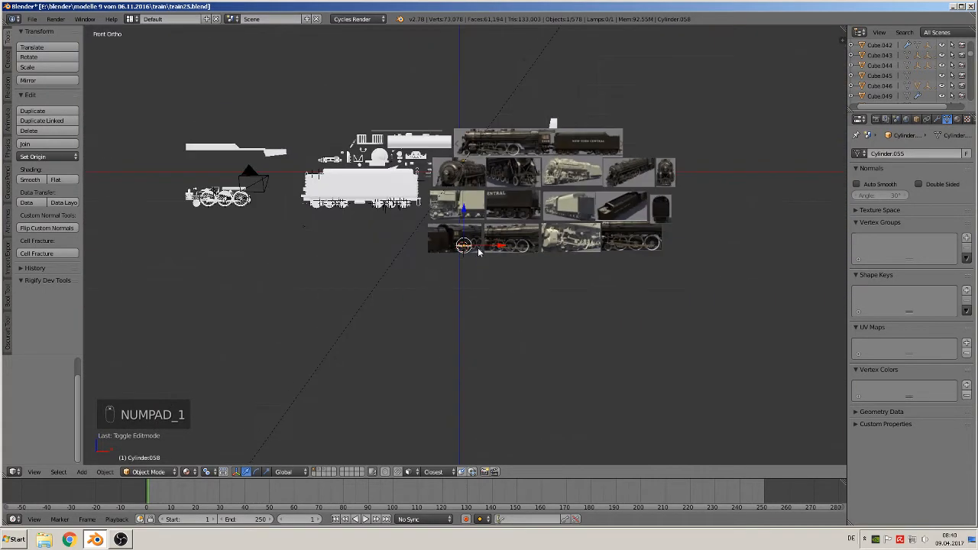
{"action": "key", "text": "g"}
{"action": "left_click", "coordinate": [332, 134]}
{"action": "scroll", "coordinate": [348, 287], "scroll_direction": "up", "scroll_amount": 3}
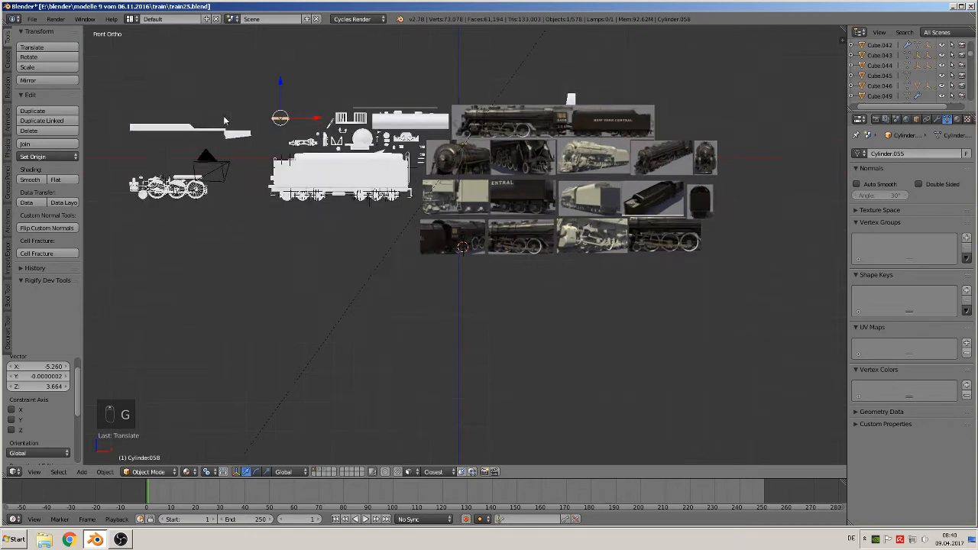
{"action": "left_click", "coordinate": [32, 19]}
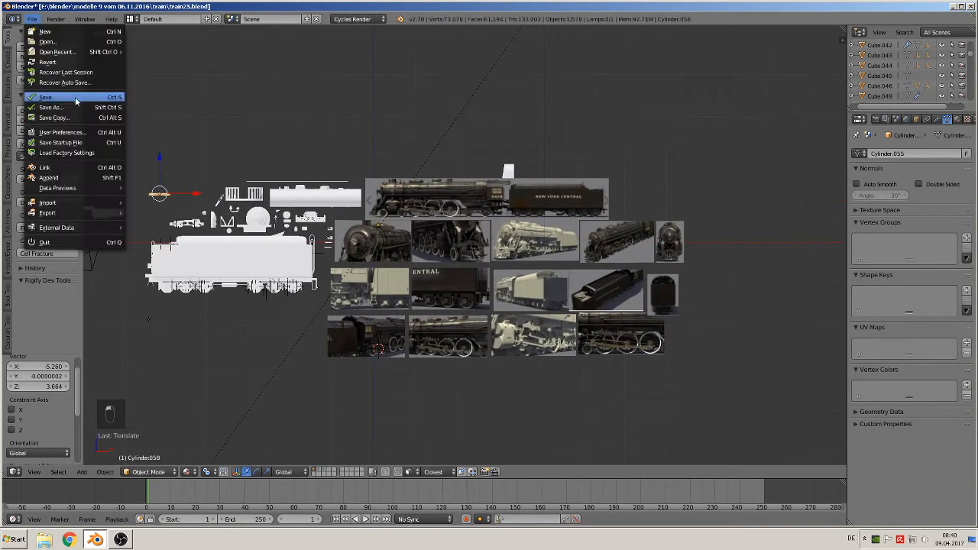
{"action": "left_click", "coordinate": [75, 97]}
Examine the locomotive reference images, including those of the wheels and connecting rods
{"action": "scroll", "coordinate": [566, 298], "scroll_direction": "up", "scroll_amount": 6}
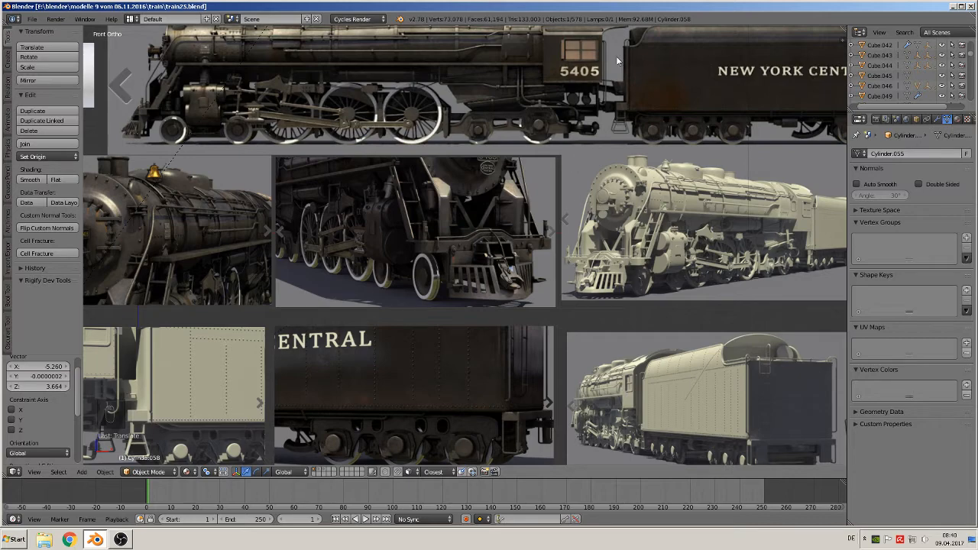
{"action": "middle_click_drag", "start_coordinate": [691, 298], "coordinate": [721, 88], "text": "shift"}
{"action": "middle_click_drag", "start_coordinate": [715, 352], "coordinate": [700, 294], "text": "shift"}
{"action": "scroll", "coordinate": [720, 237], "scroll_direction": "up", "scroll_amount": 1}
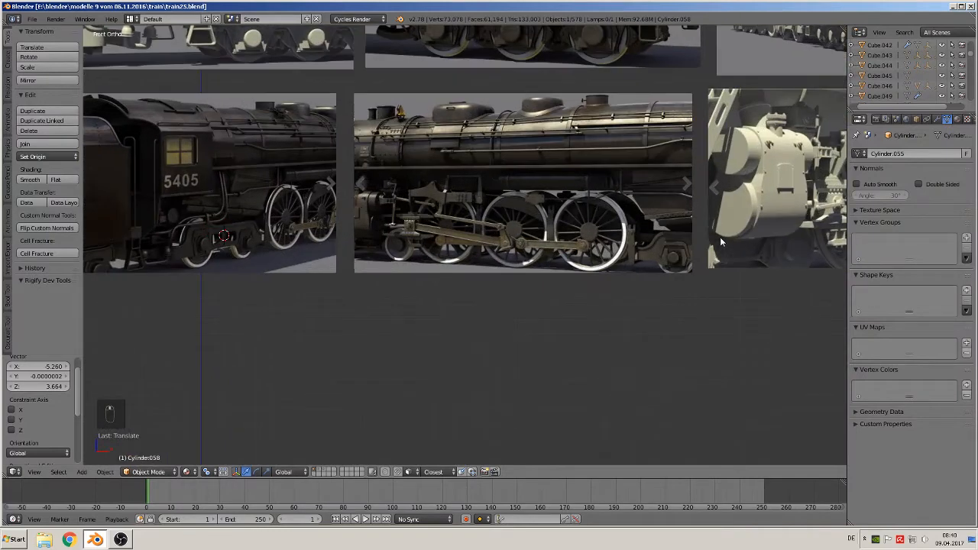
{"action": "middle_click_drag", "start_coordinate": [647, 200], "coordinate": [775, 294], "text": "shift"}
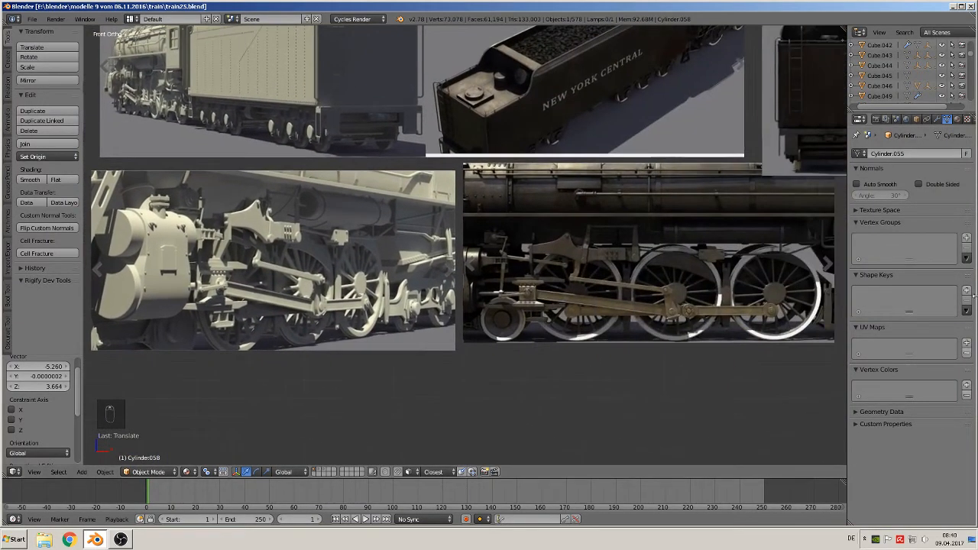
Add a 24-vertex cylinder beside the pipe clamp in the running-gear reference image and scale it down uniformly to about 0.017
{"action": "scroll", "coordinate": [364, 272], "scroll_direction": "up", "scroll_amount": 6}
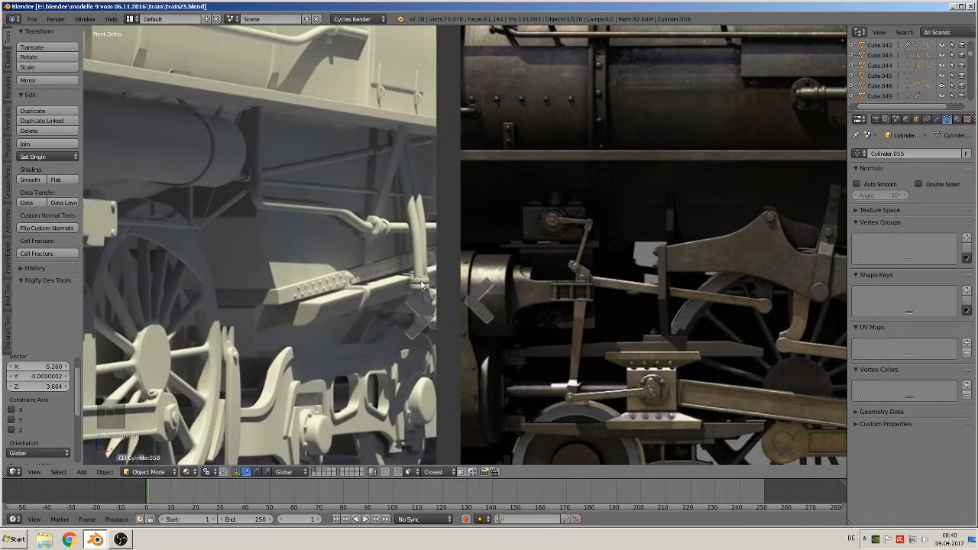
{"action": "middle_click_drag", "start_coordinate": [381, 221], "coordinate": [533, 234], "text": "shift"}
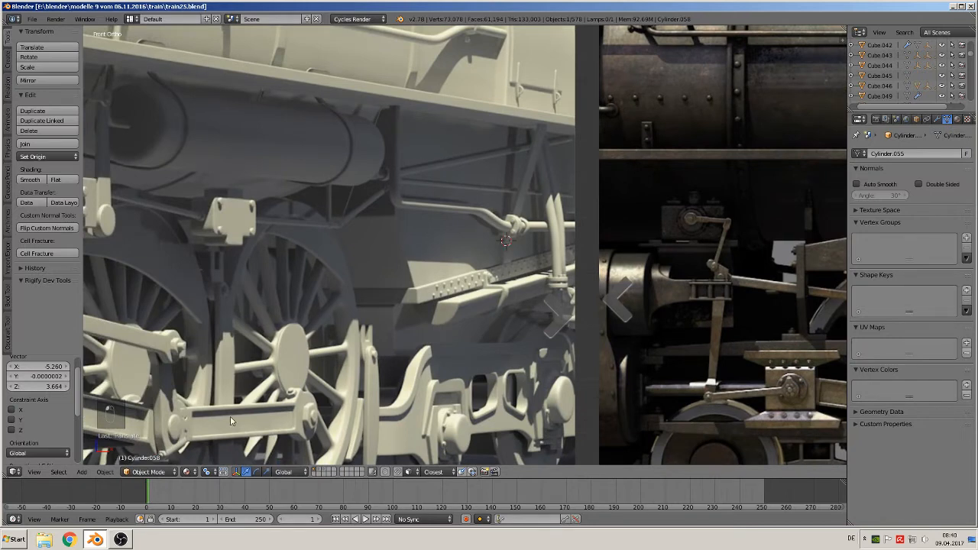
{"action": "left_click", "coordinate": [81, 472]}
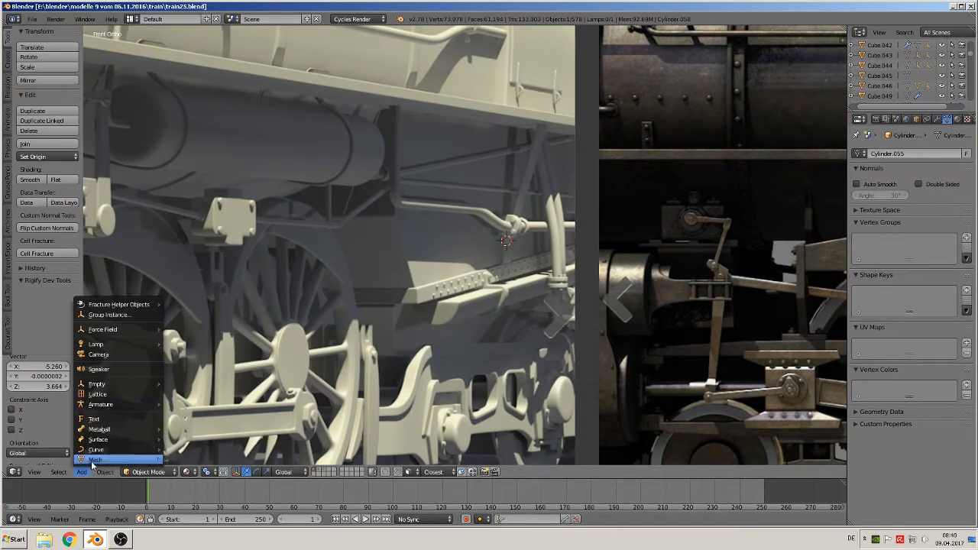
{"action": "mouse_move", "coordinate": [92, 462]}
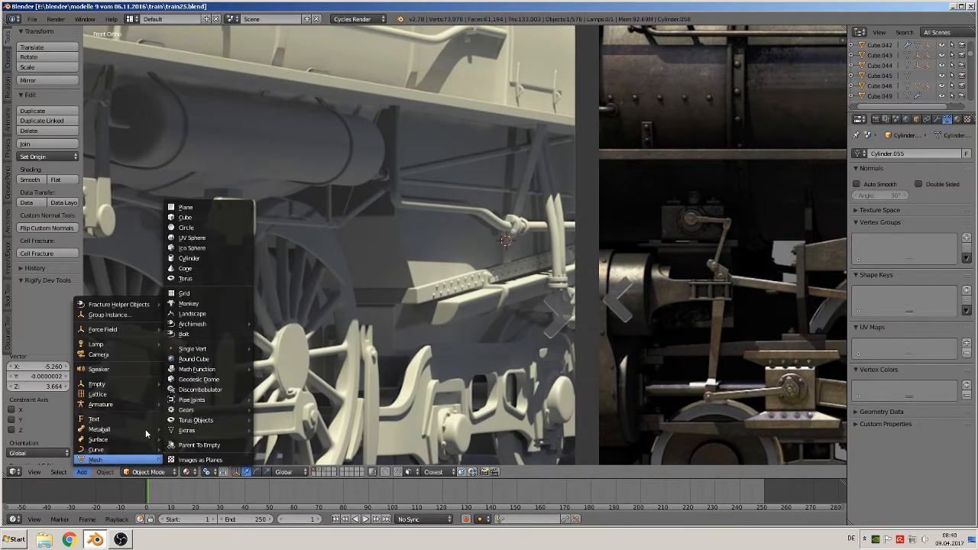
{"action": "left_click", "coordinate": [200, 262]}
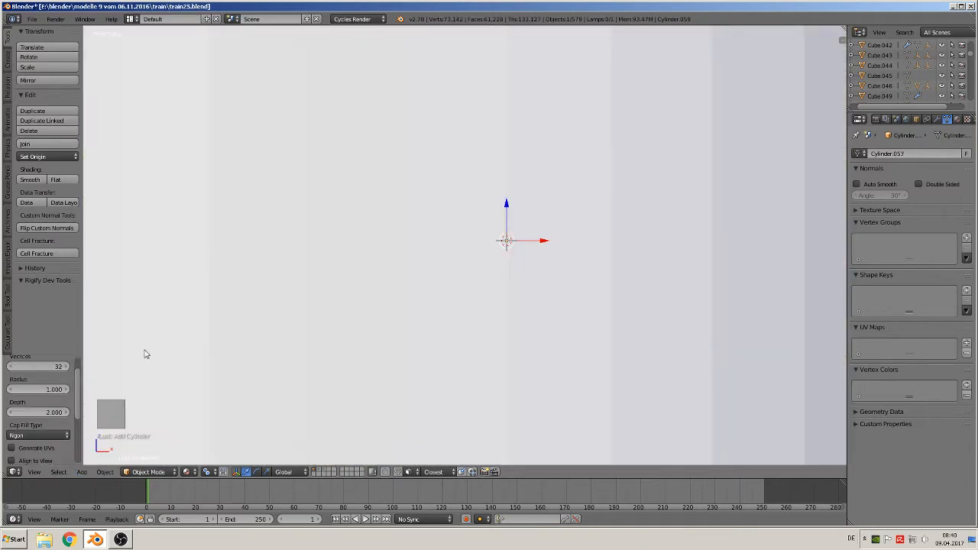
{"action": "left_click", "coordinate": [41, 362]}
{"action": "type", "text": "24"}
{"action": "key", "text": "Return"}
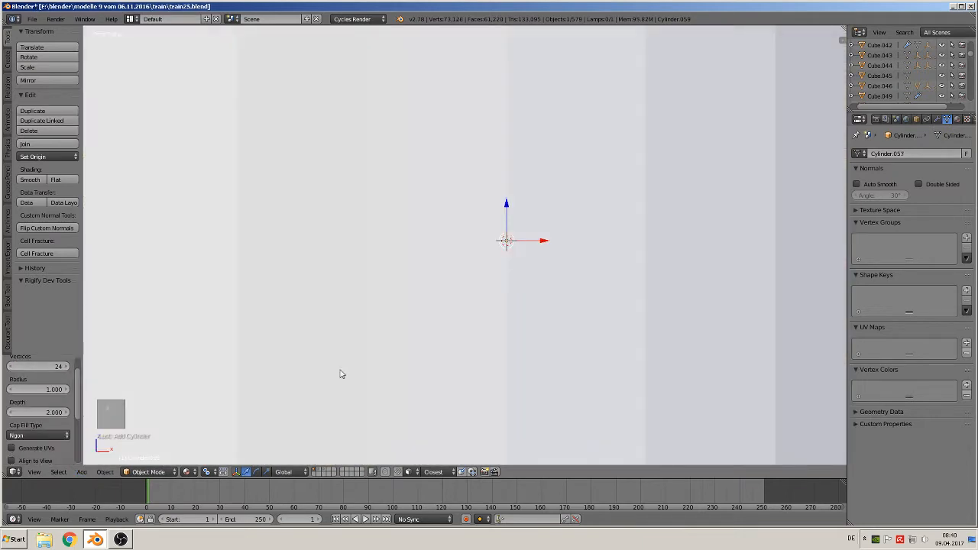
{"action": "key", "text": "s"}
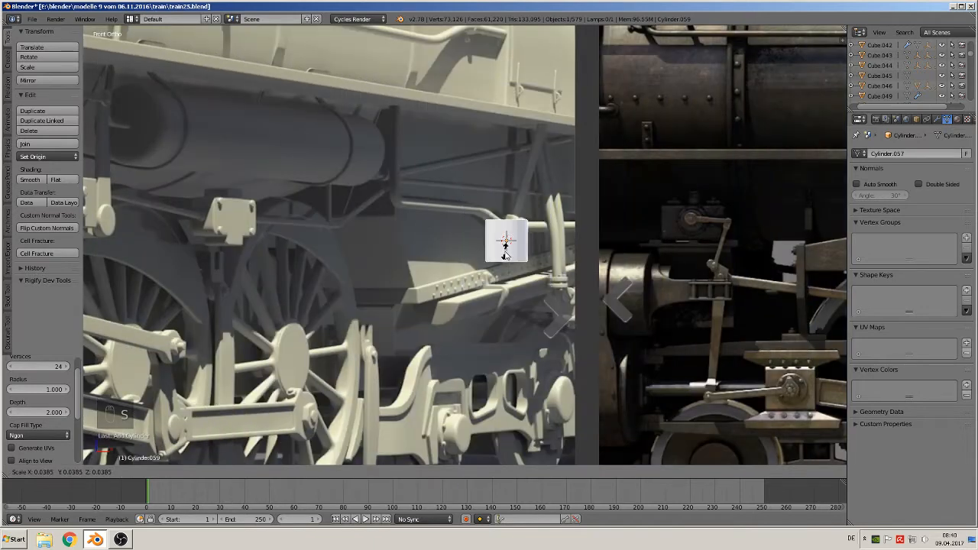
{"action": "left_click", "coordinate": [506, 245]}
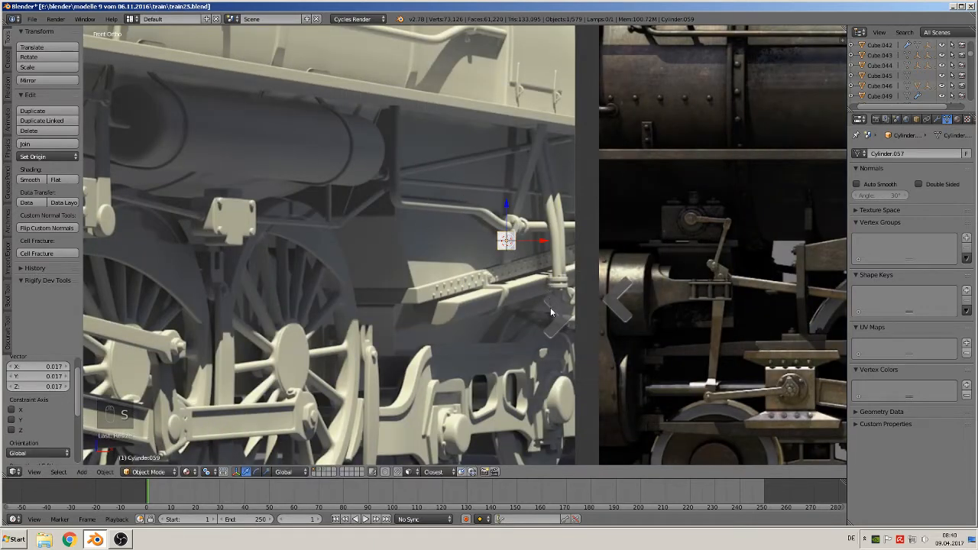
Flatten the small cylinder along Z by about 0.221 and rotate it 90° about X so its round face points forward
{"action": "key", "text": "s"}
{"action": "key", "text": "z"}
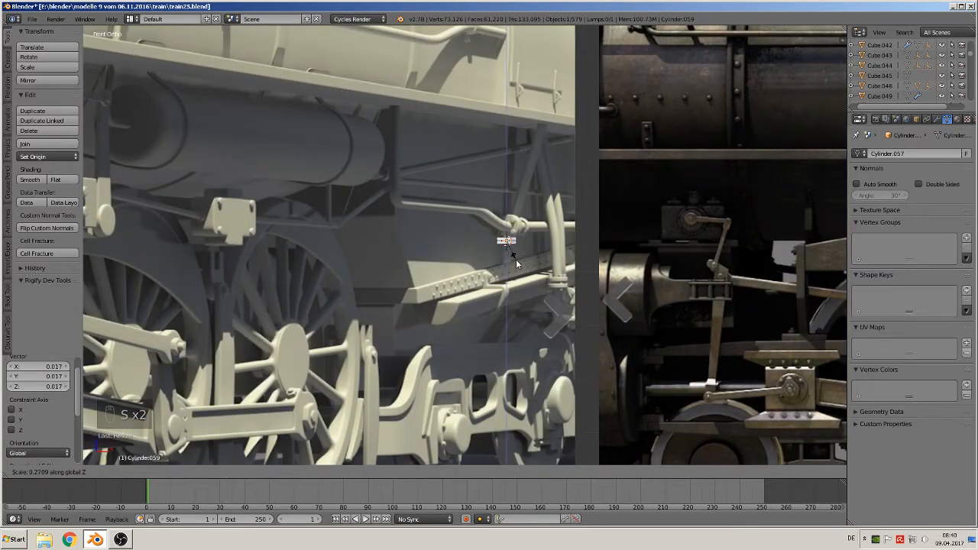
{"action": "left_click", "coordinate": [513, 256]}
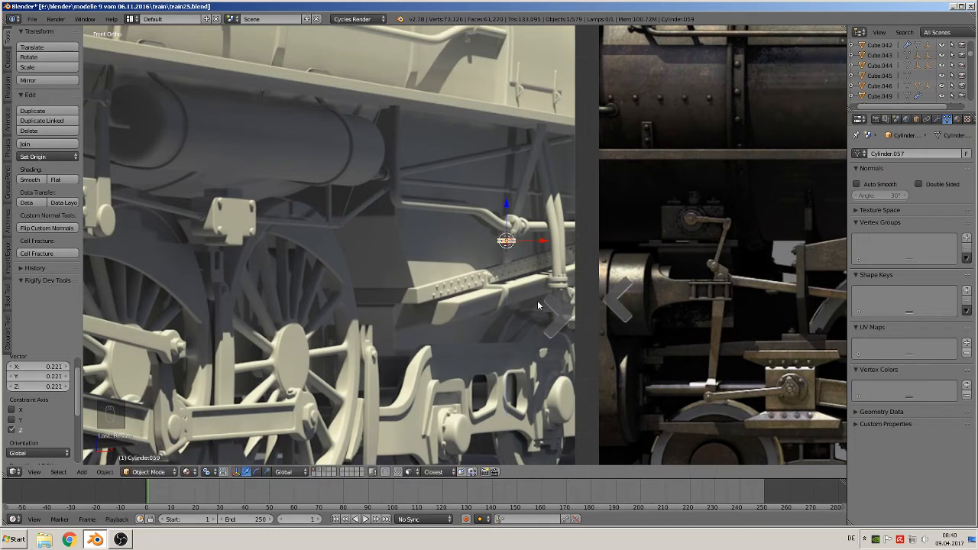
{"action": "type", "text": "rx90"}
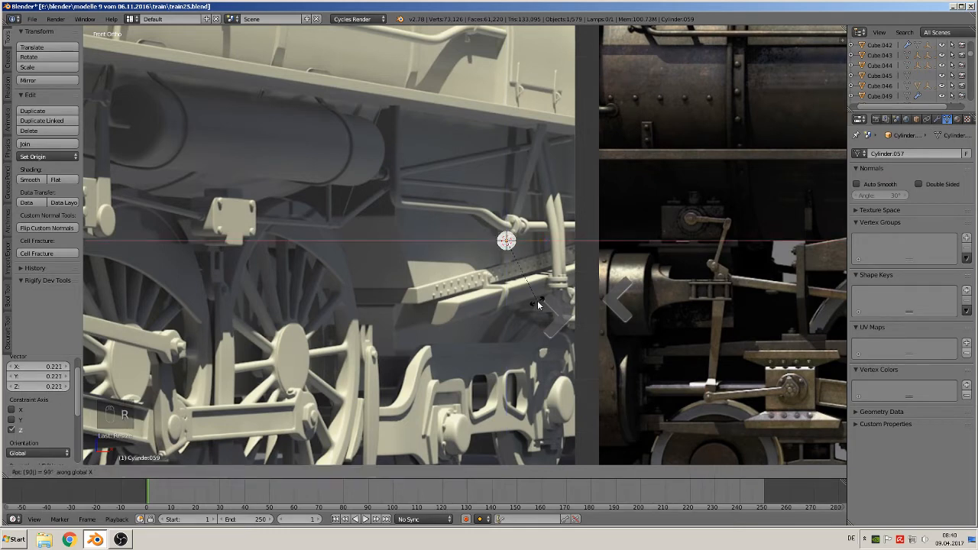
{"action": "key", "text": "Return"}
{"action": "scroll", "coordinate": [473, 200], "scroll_direction": "up", "scroll_amount": 3}
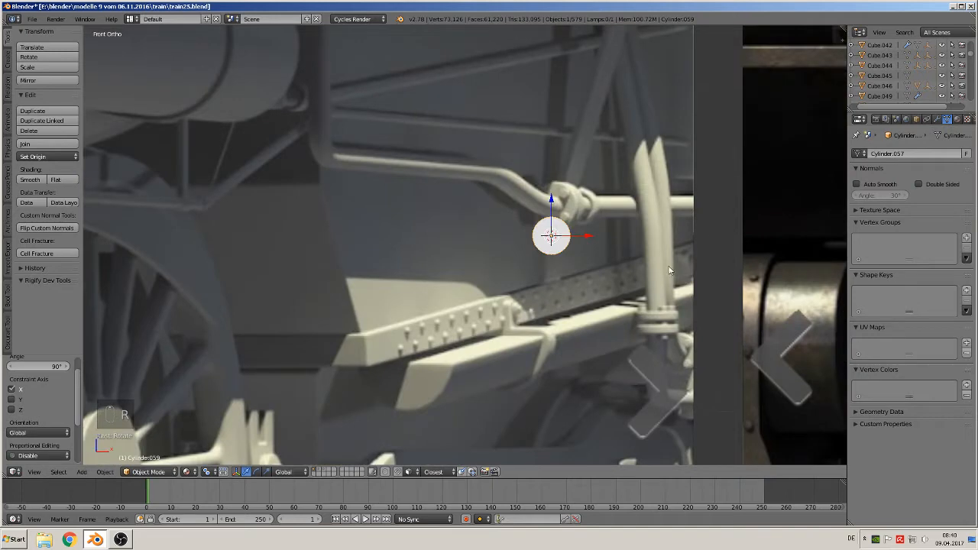
Move the disc along Y by about -0.128 to bring it in front of the reference image
{"action": "middle_click_drag", "start_coordinate": [670, 269], "coordinate": [582, 254]}
{"action": "key", "text": "g"}
{"action": "key", "text": "y"}
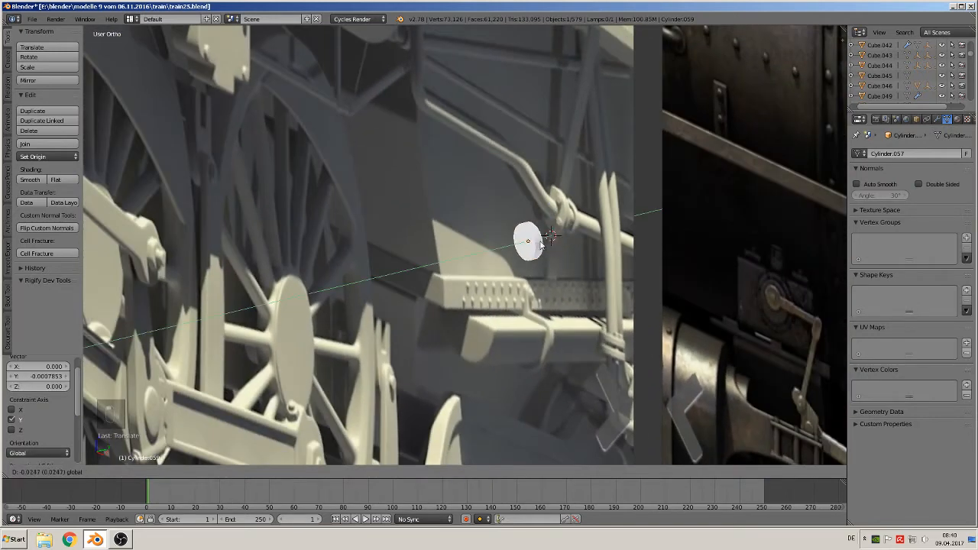
{"action": "left_click", "coordinate": [452, 274]}
{"action": "scroll", "coordinate": [432, 299], "scroll_direction": "up", "scroll_amount": 7}
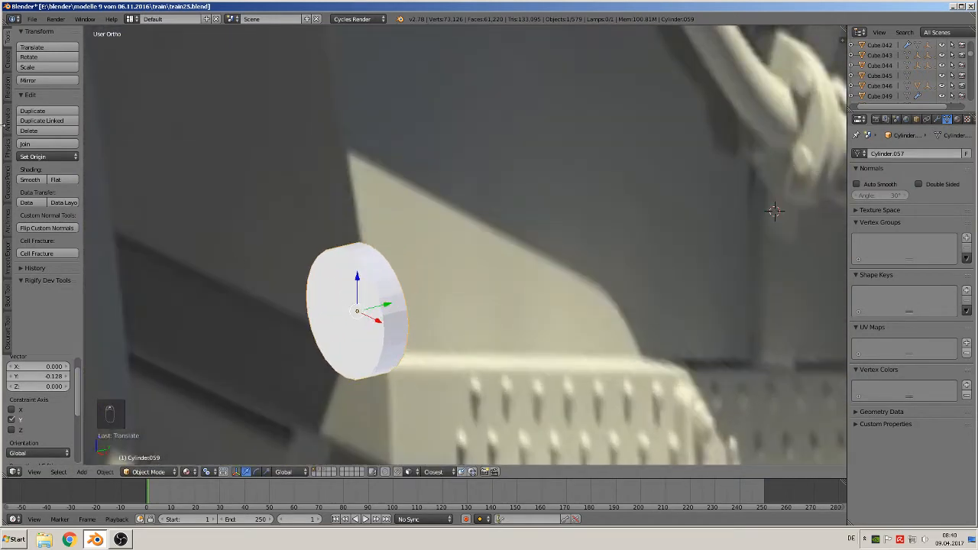
Cut two edge loops around the disc's side, one near each rim, and leave mesh editing in the front view
{"action": "key", "text": "Tab"}
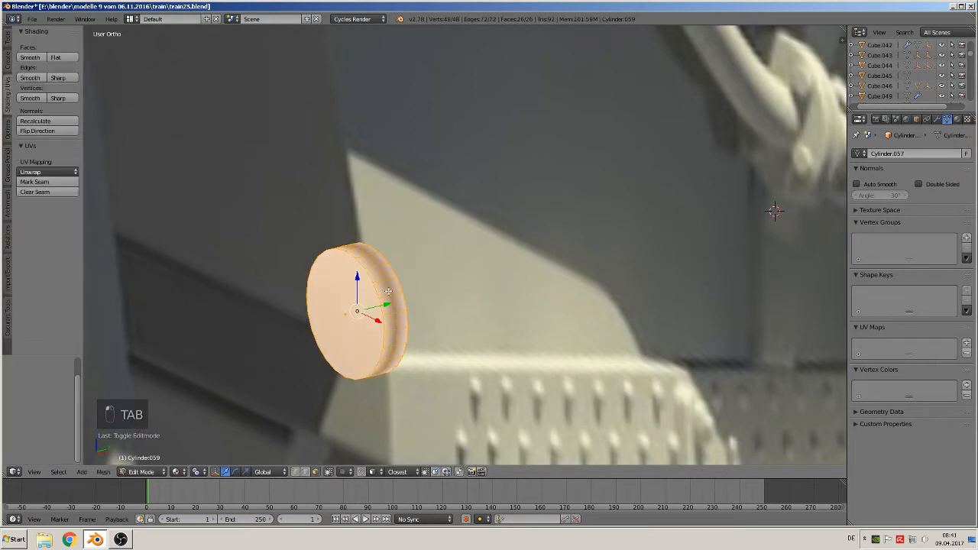
{"action": "key", "text": "ctrl+r"}
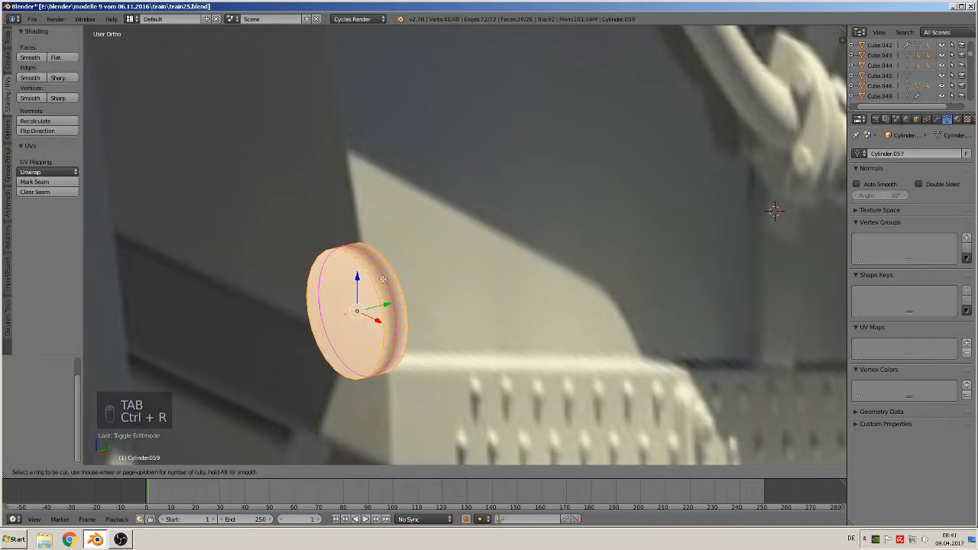
{"action": "left_click", "coordinate": [383, 279]}
{"action": "left_click", "coordinate": [374, 282]}
{"action": "key", "text": "ctrl+r"}
{"action": "left_click", "coordinate": [390, 276]}
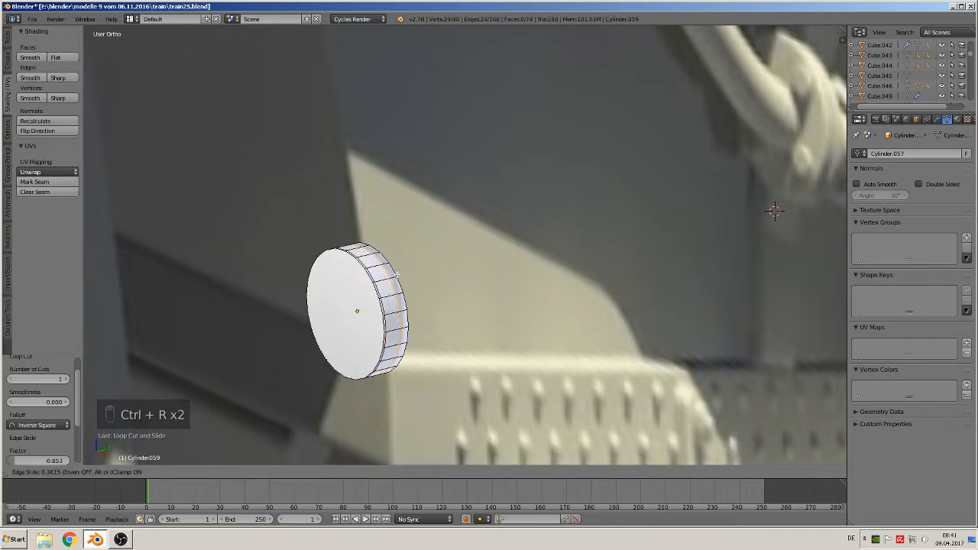
{"action": "left_click", "coordinate": [403, 276]}
{"action": "middle_click_drag", "start_coordinate": [403, 276], "coordinate": [438, 270]}
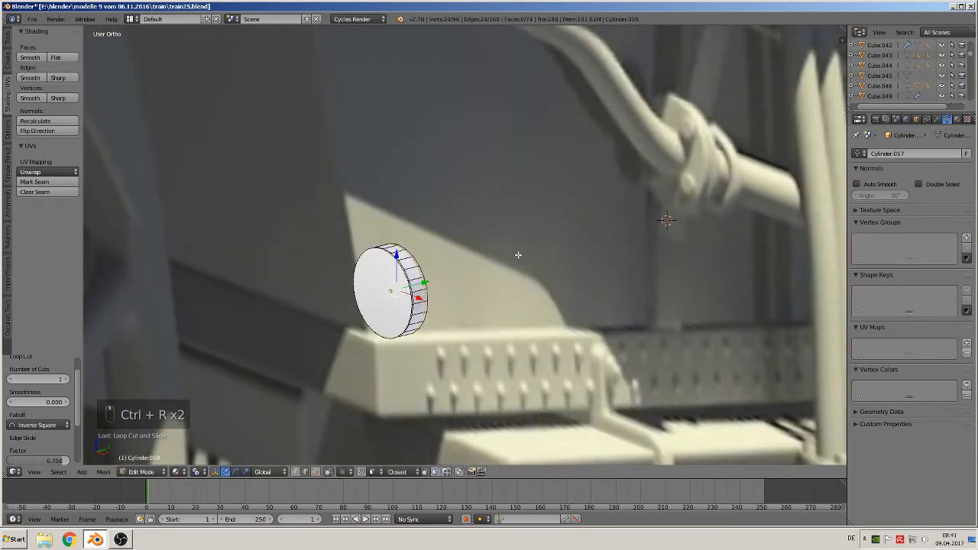
{"action": "key", "text": "KP_1"}
{"action": "scroll", "coordinate": [514, 264], "scroll_direction": "down", "scroll_amount": 3}
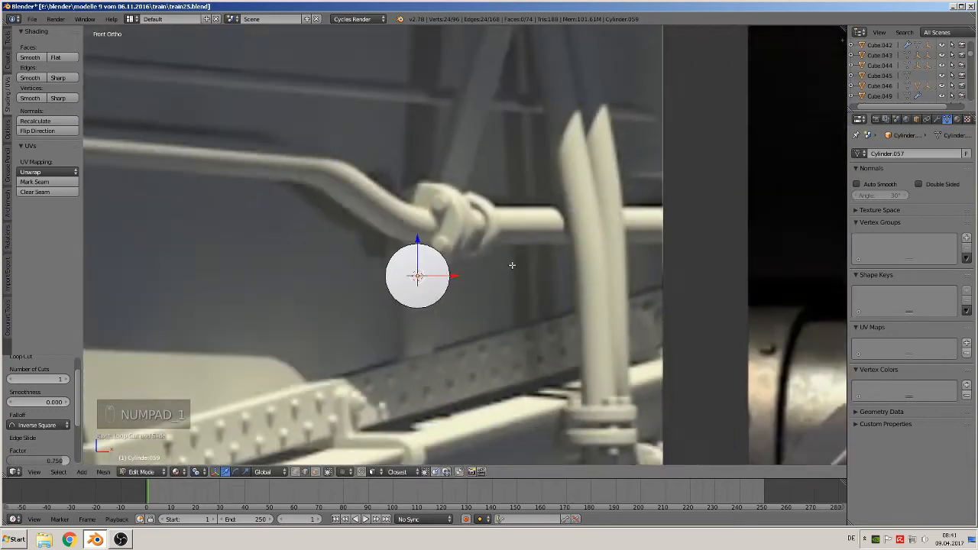
{"action": "scroll", "coordinate": [485, 275], "scroll_direction": "up", "scroll_amount": 2}
{"action": "key", "text": "Tab"}
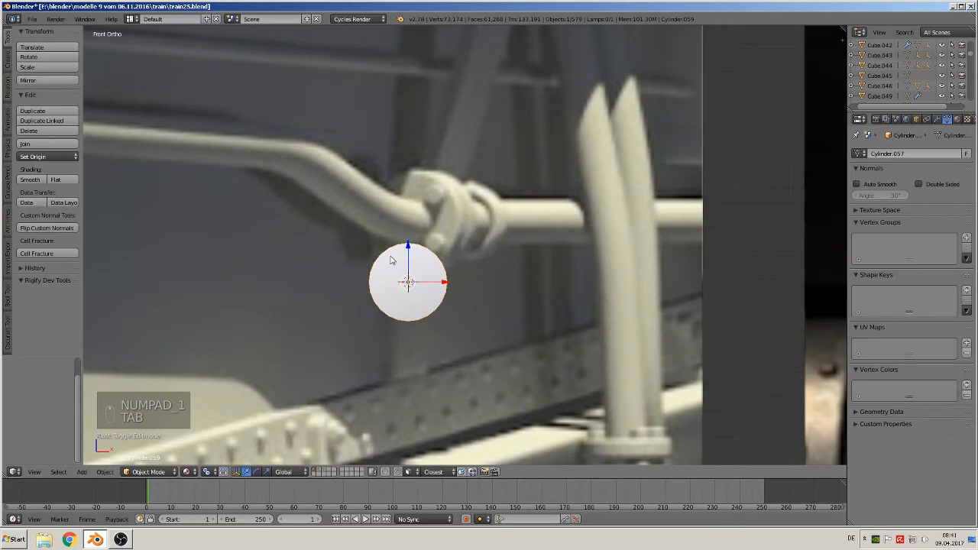
Place the 3D cursor on the upper-left part of the disc's face and add a cylinder with 6 vertices there
{"action": "left_click", "coordinate": [391, 260]}
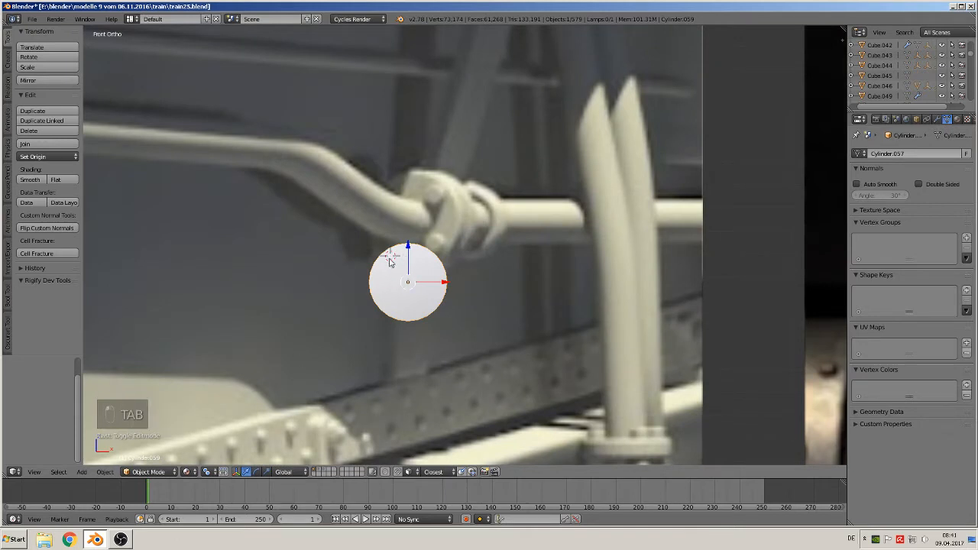
{"action": "left_click", "coordinate": [81, 472]}
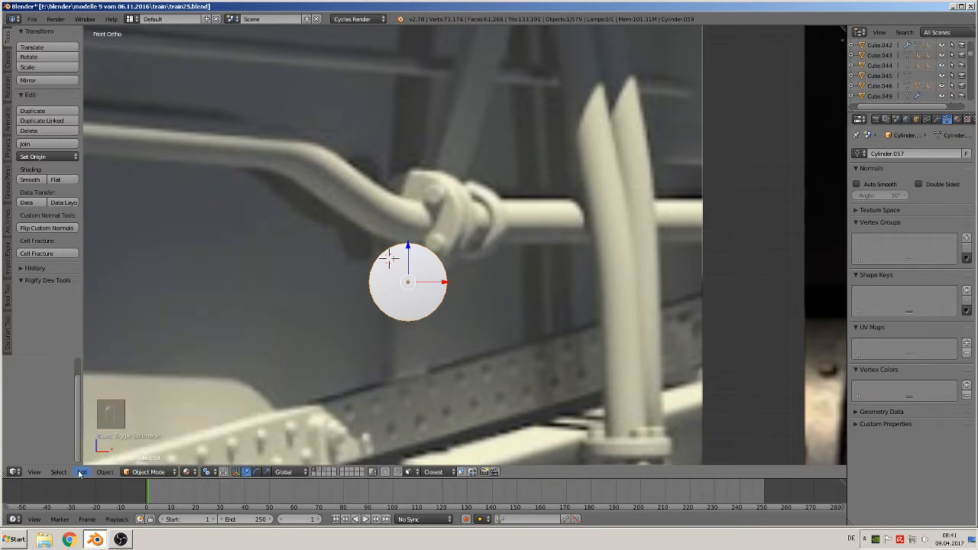
{"action": "left_click", "coordinate": [81, 471]}
{"action": "mouse_move", "coordinate": [96, 459]}
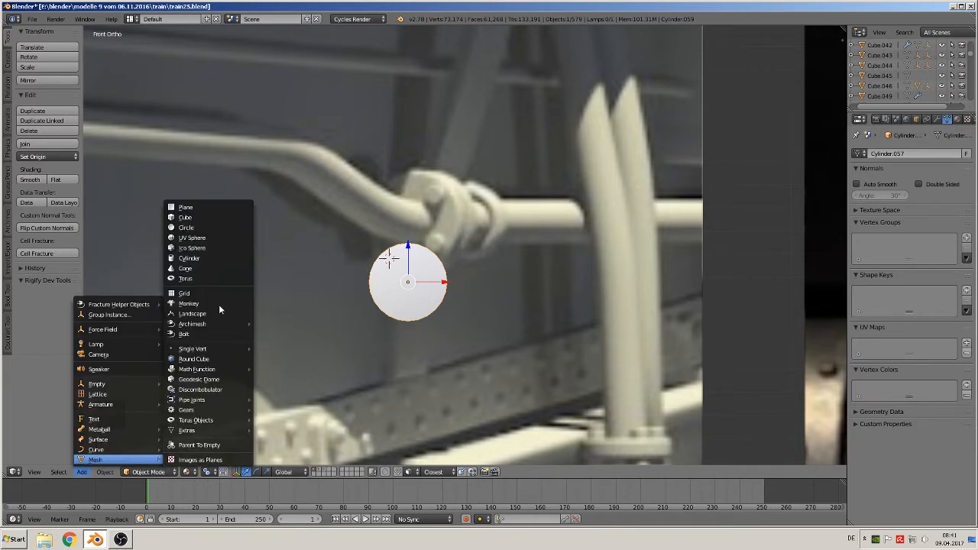
{"action": "left_click", "coordinate": [217, 259]}
{"action": "left_click", "coordinate": [45, 365]}
{"action": "type", "text": "6"}
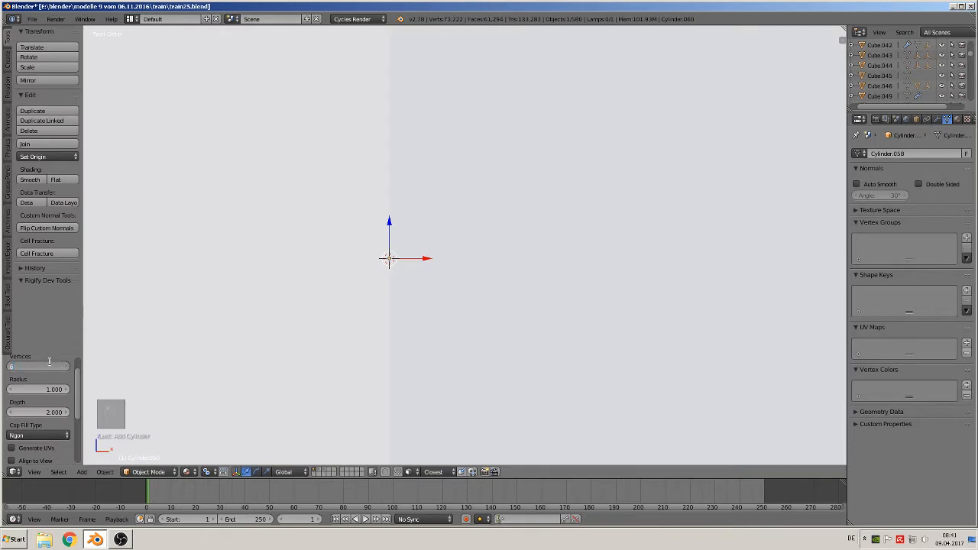
{"action": "key", "text": "Return"}
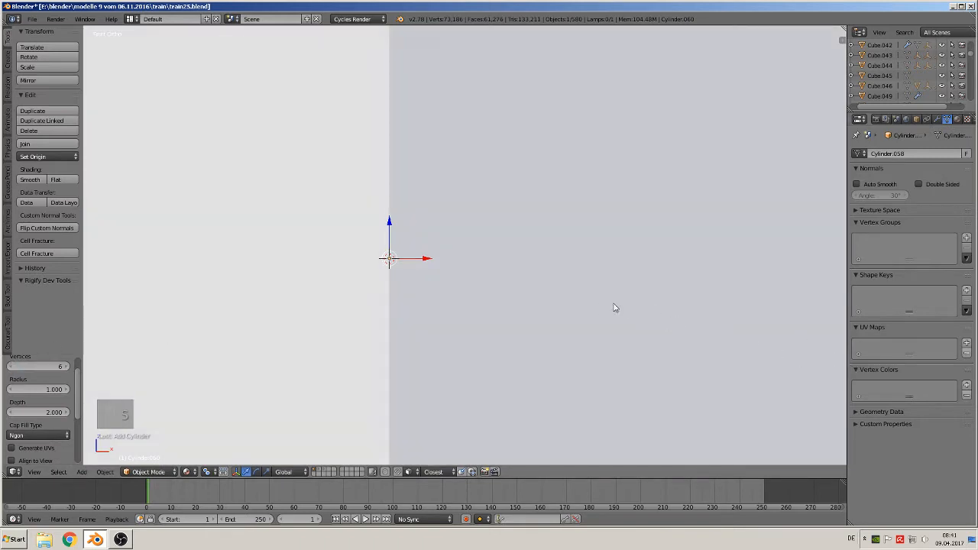
Scale the six-sided cylinder down uniformly in two passes, by about 0.031 and 0.121, to bolt-head size
{"action": "key", "text": "s"}
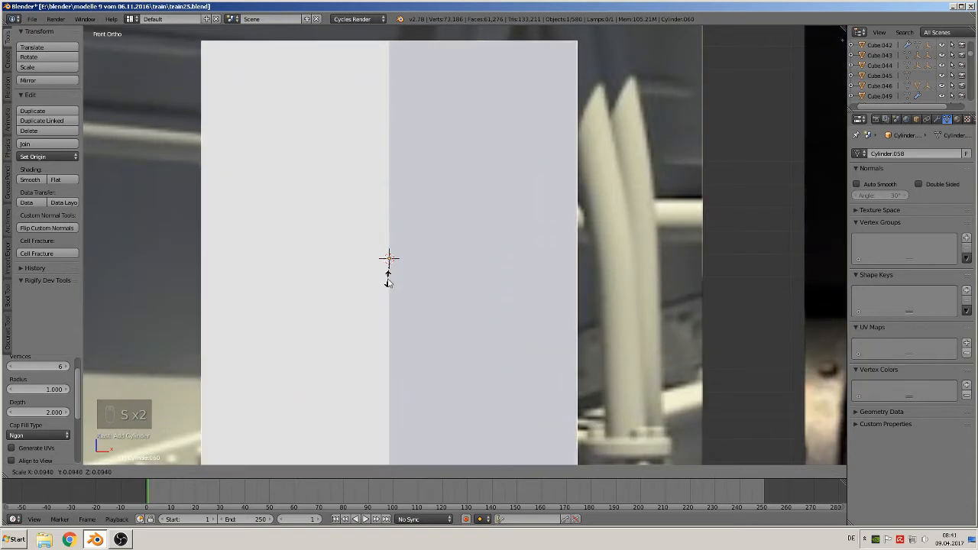
{"action": "left_click", "coordinate": [386, 262]}
{"action": "key", "text": "s"}
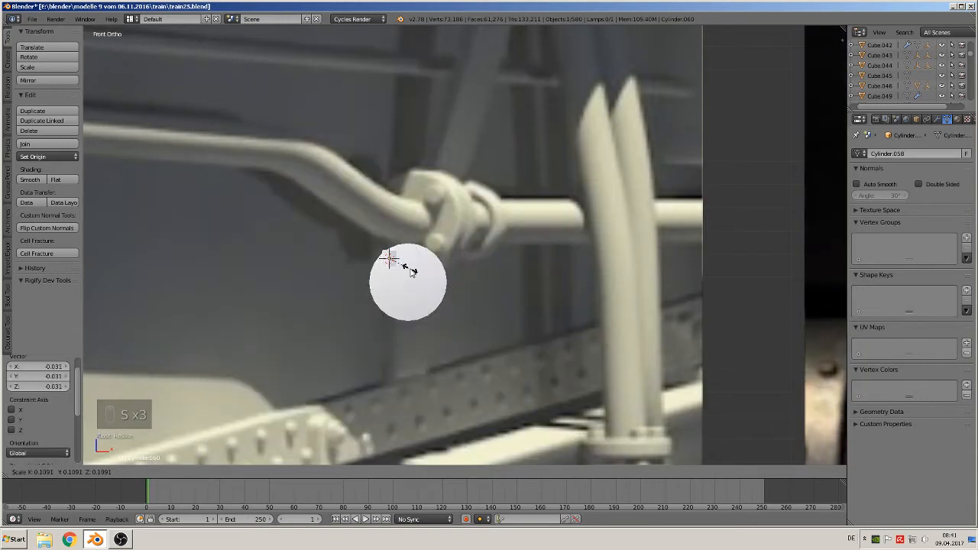
{"action": "left_click", "coordinate": [410, 272]}
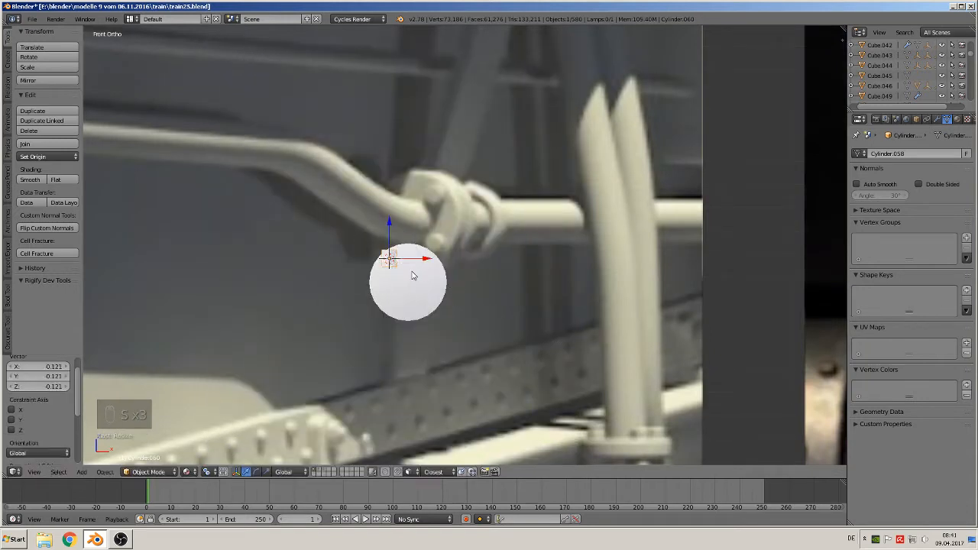
Flatten the bolt head along Z by about 0.368 and rotate it 90° about X to face forward
{"action": "key", "text": "s"}
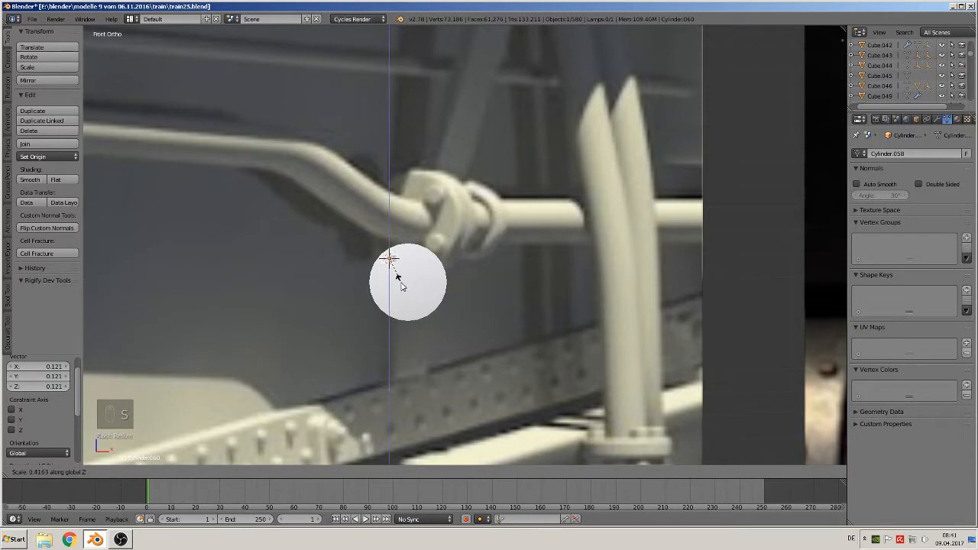
{"action": "left_click", "coordinate": [439, 297]}
{"action": "type", "text": "rx90"}
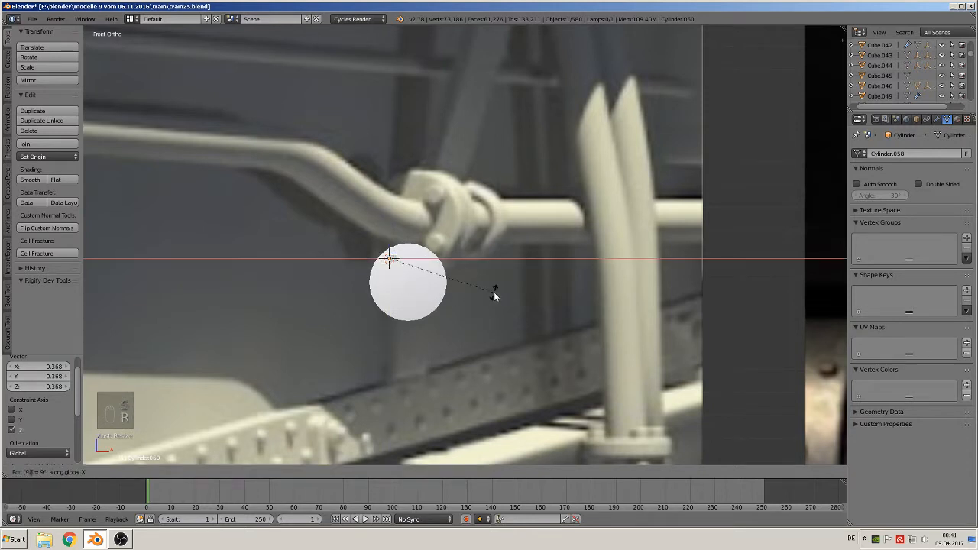
{"action": "left_click", "coordinate": [497, 295]}
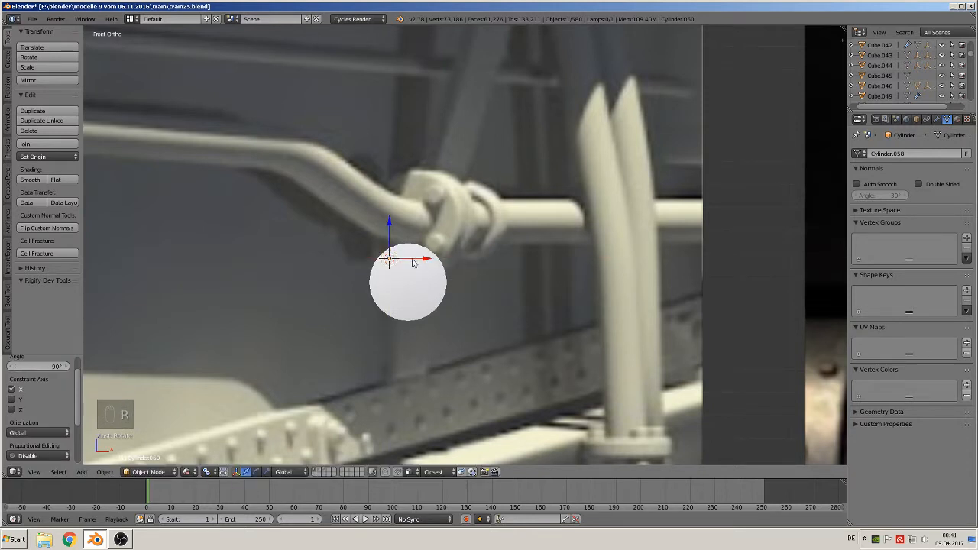
{"action": "scroll", "coordinate": [447, 288], "scroll_direction": "up", "scroll_amount": 3}
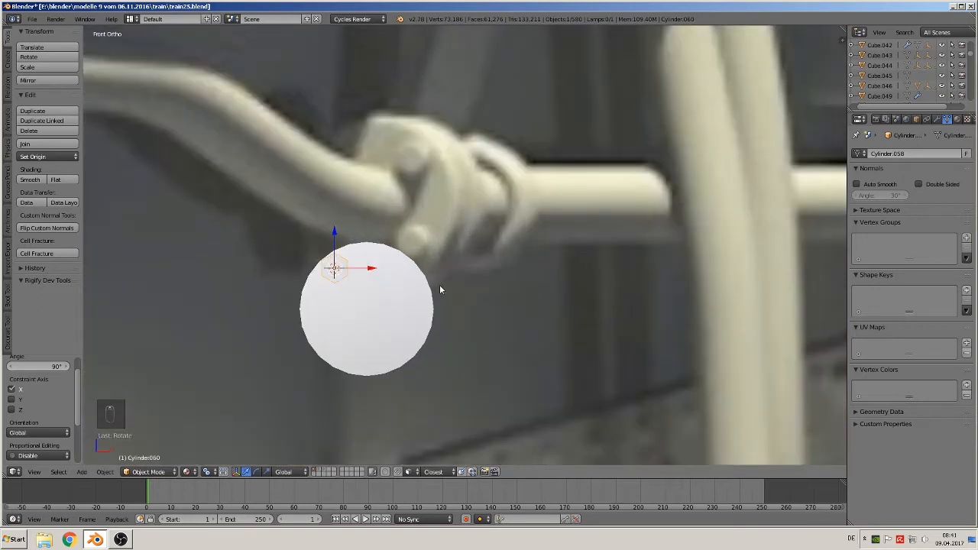
Scale the bolt head by about 0.848 and nudge it slightly down and left inside the disc's upper-left edge
{"action": "key", "text": "s"}
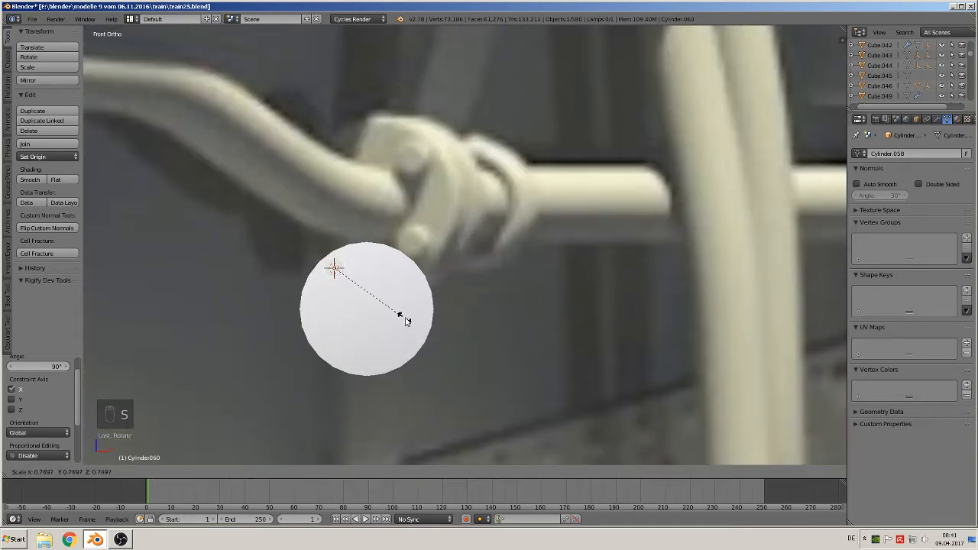
{"action": "left_click", "coordinate": [417, 325]}
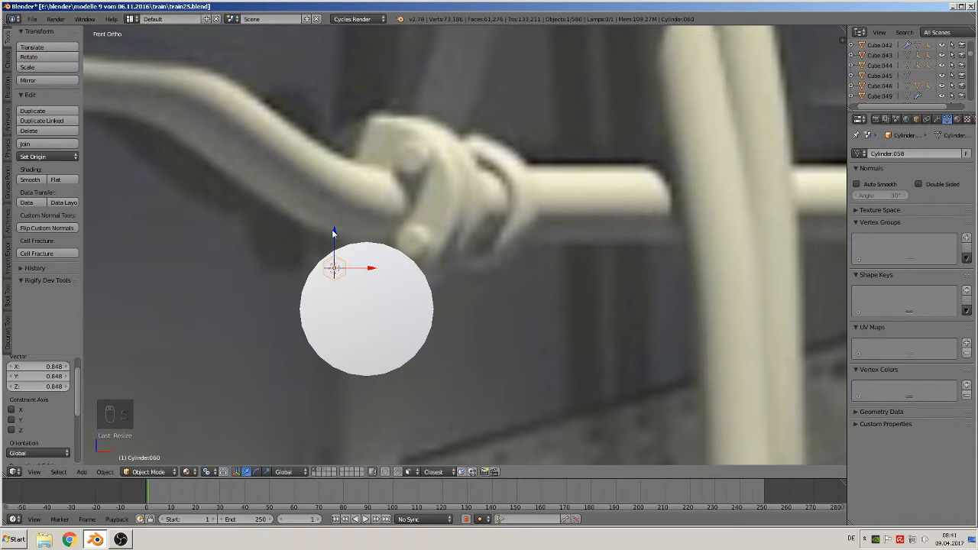
{"action": "left_click_drag", "start_coordinate": [334, 245], "coordinate": [334, 239]}
{"action": "left_click_drag", "start_coordinate": [371, 275], "coordinate": [371, 276]}
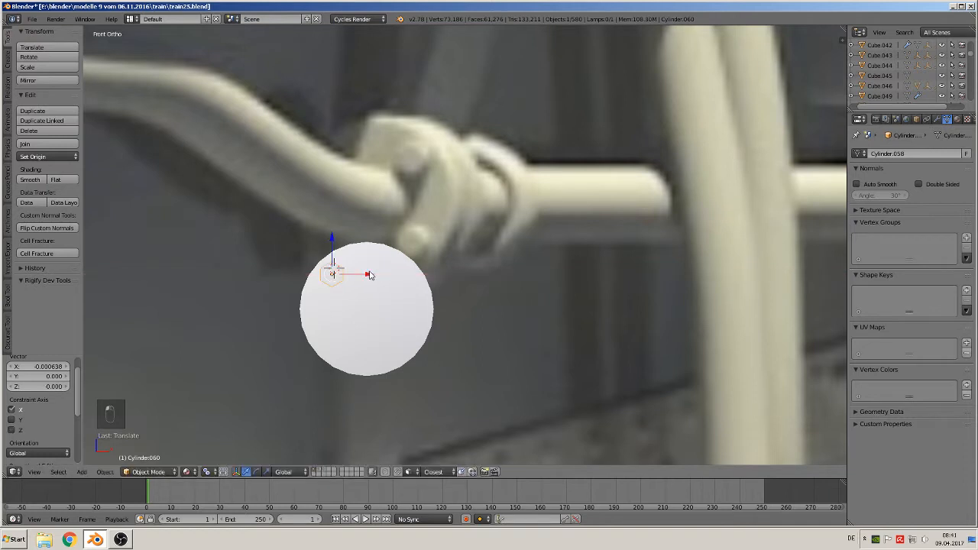
Duplicate the bolt head about 0.018 along X, and duplicate the resulting pair about 0.017 down along Z to make four bolts
{"action": "key", "text": "shift+d"}
{"action": "key", "text": "x"}
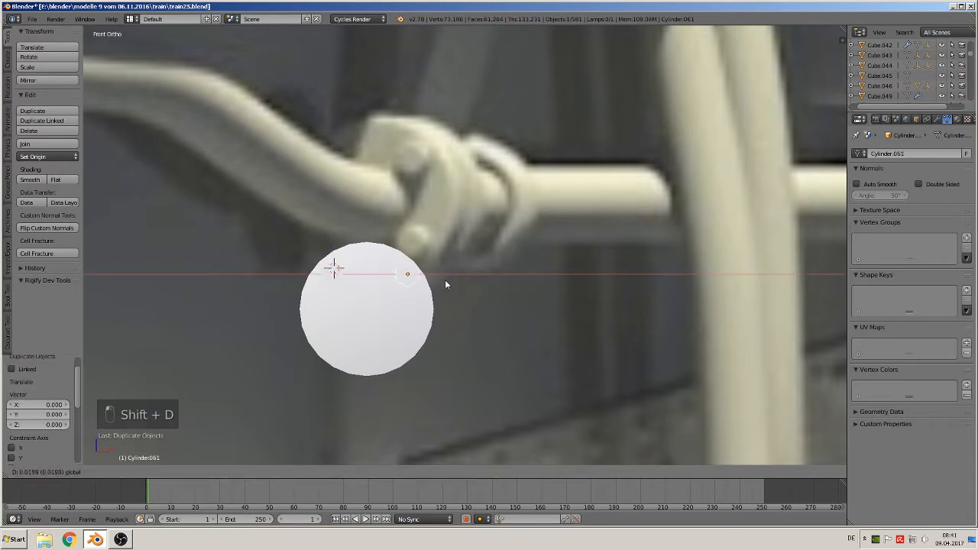
{"action": "left_click", "coordinate": [441, 283]}
{"action": "right_click", "coordinate": [334, 273], "text": "shift"}
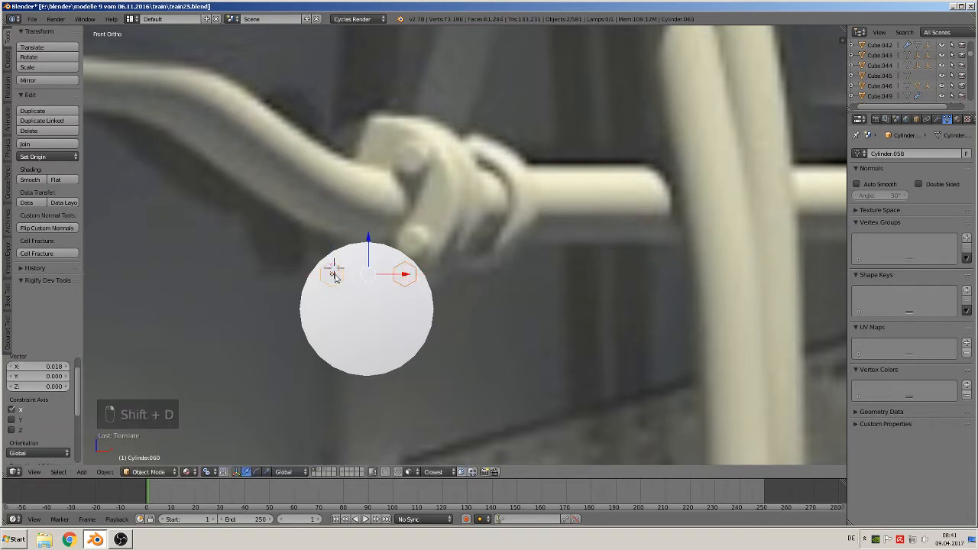
{"action": "key", "text": "shift+d"}
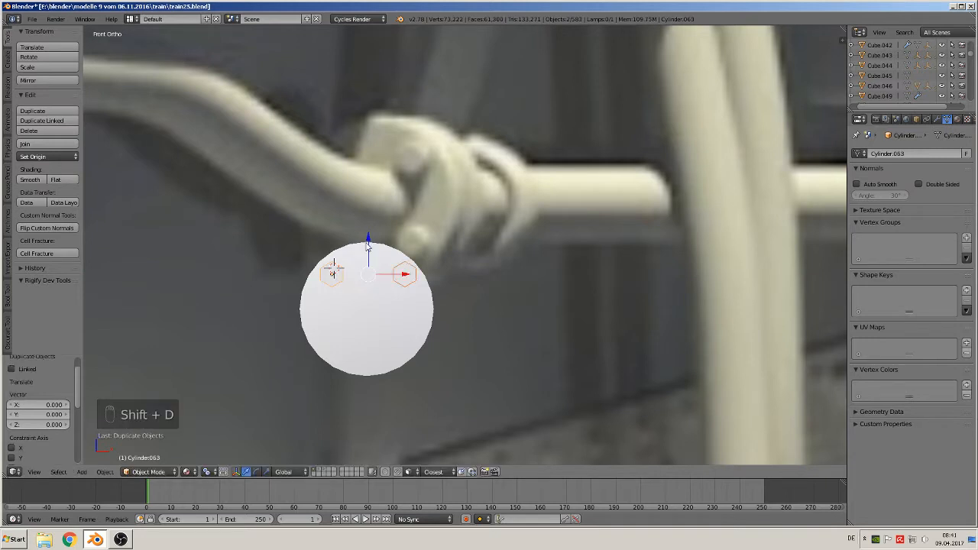
{"action": "key", "text": "z"}
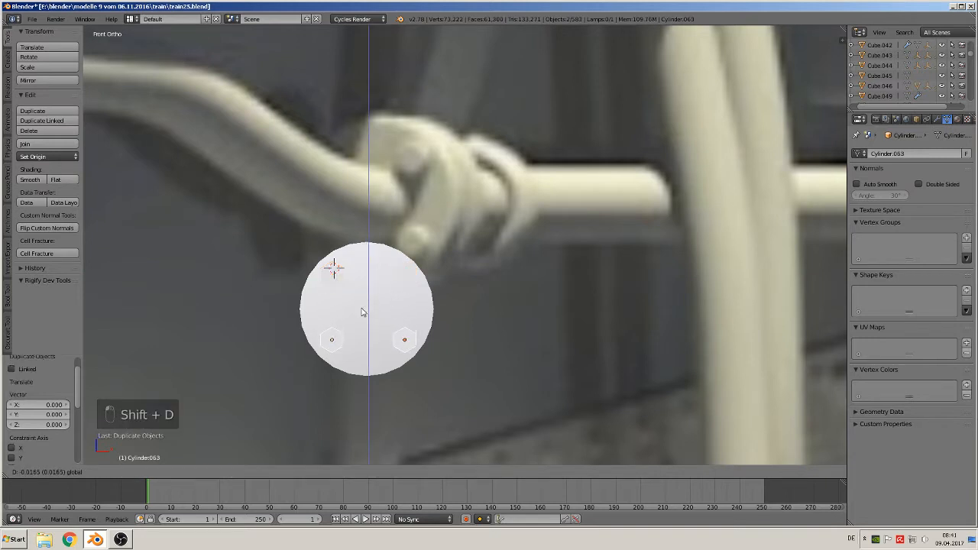
{"action": "left_click", "coordinate": [360, 314]}
Select all four bolt heads and move them about 0.001 outward along Y from the disc's front face
{"action": "middle_click_drag", "start_coordinate": [360, 313], "coordinate": [289, 327]}
{"action": "scroll", "coordinate": [288, 327], "scroll_direction": "up", "scroll_amount": 2}
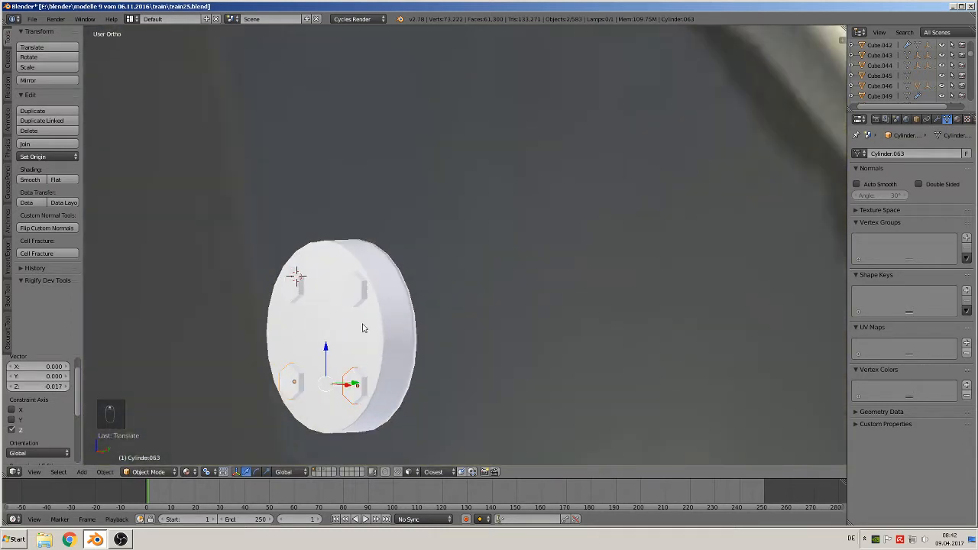
{"action": "right_click", "coordinate": [353, 293], "text": "shift"}
{"action": "right_click", "coordinate": [285, 286], "text": "shift"}
{"action": "key", "text": "g"}
{"action": "key", "text": "y"}
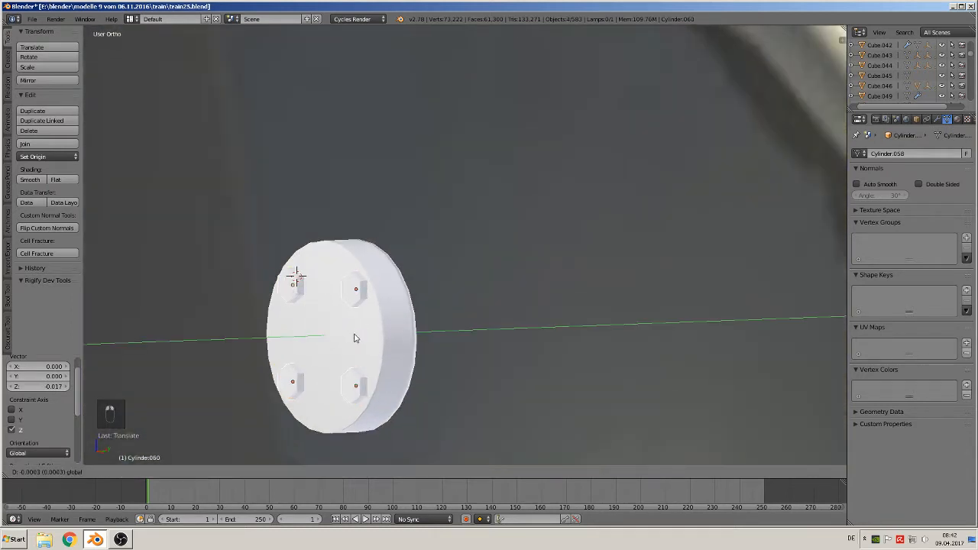
{"action": "left_click", "coordinate": [352, 340]}
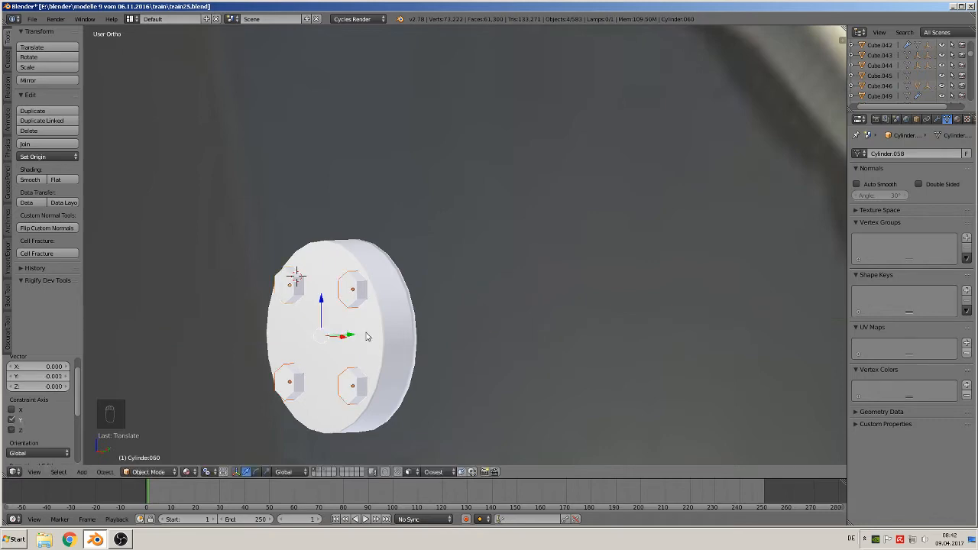
Duplicate the four bolt heads about 0.03 along Y to the space behind the disc
{"action": "scroll", "coordinate": [397, 332], "scroll_direction": "down", "scroll_amount": 5}
{"action": "middle_click_drag", "start_coordinate": [465, 303], "coordinate": [387, 350], "text": "shift"}
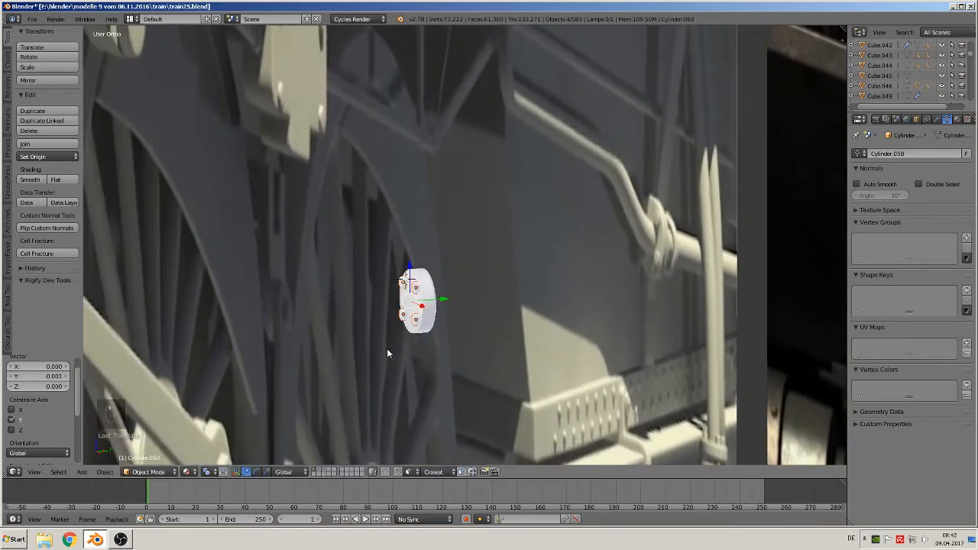
{"action": "scroll", "coordinate": [405, 347], "scroll_direction": "up", "scroll_amount": 4}
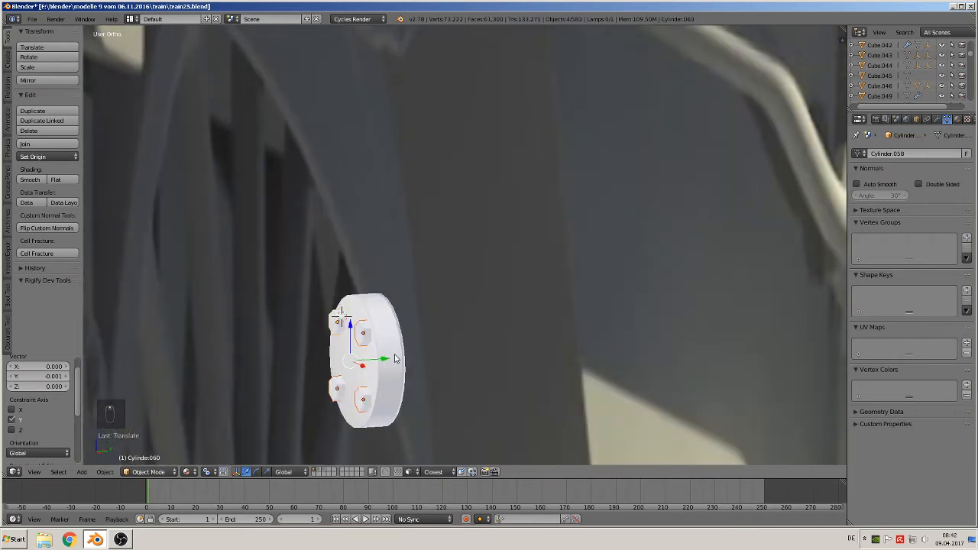
{"action": "key", "text": "shift+d"}
{"action": "key", "text": "y"}
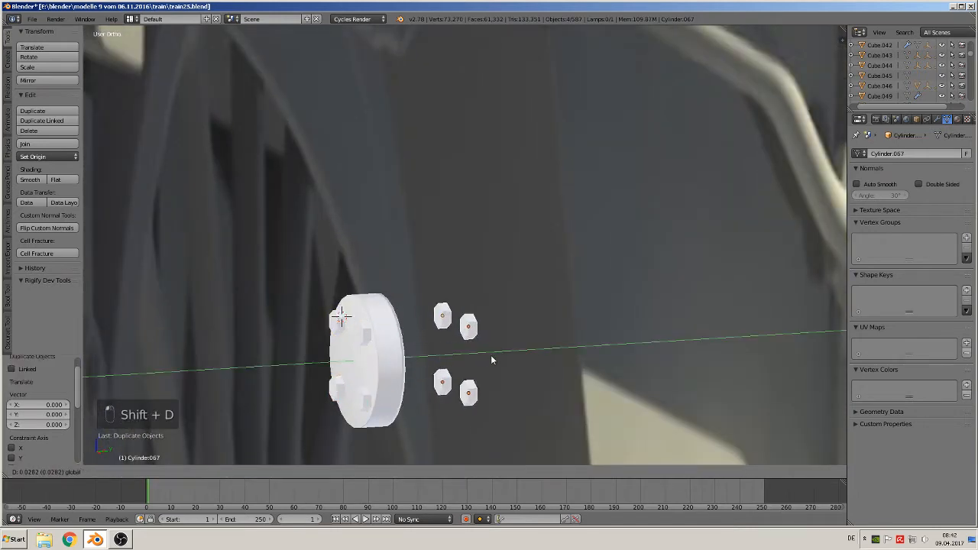
{"action": "left_click", "coordinate": [492, 355]}
Duplicate the disc's entire mesh in Edit Mode and offset the copy 0.010 along Y, leaving a narrow gap between the discs
{"action": "right_click", "coordinate": [391, 359]}
{"action": "key", "text": "Tab"}
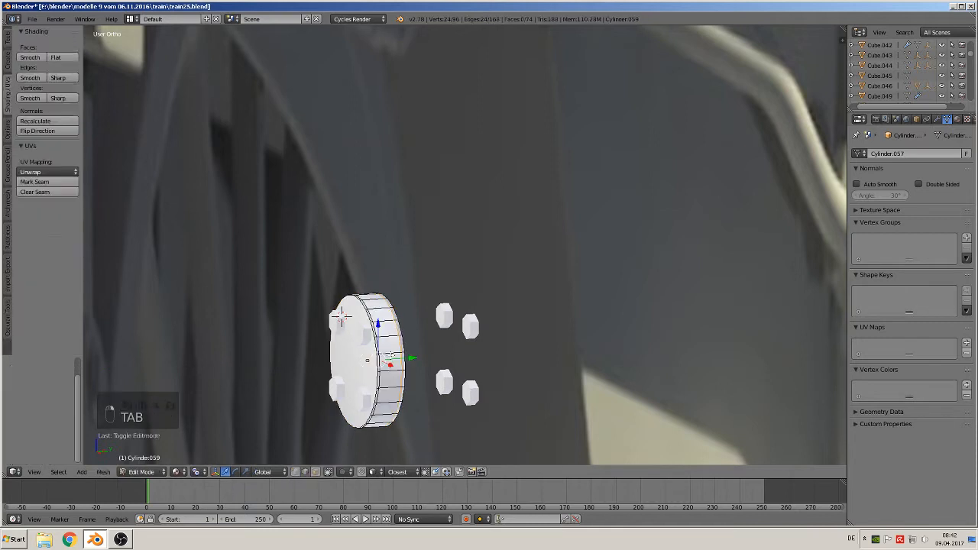
{"action": "key", "text": "a"}
{"action": "key", "text": "a"}
{"action": "key", "text": "a"}
{"action": "key", "text": "a"}
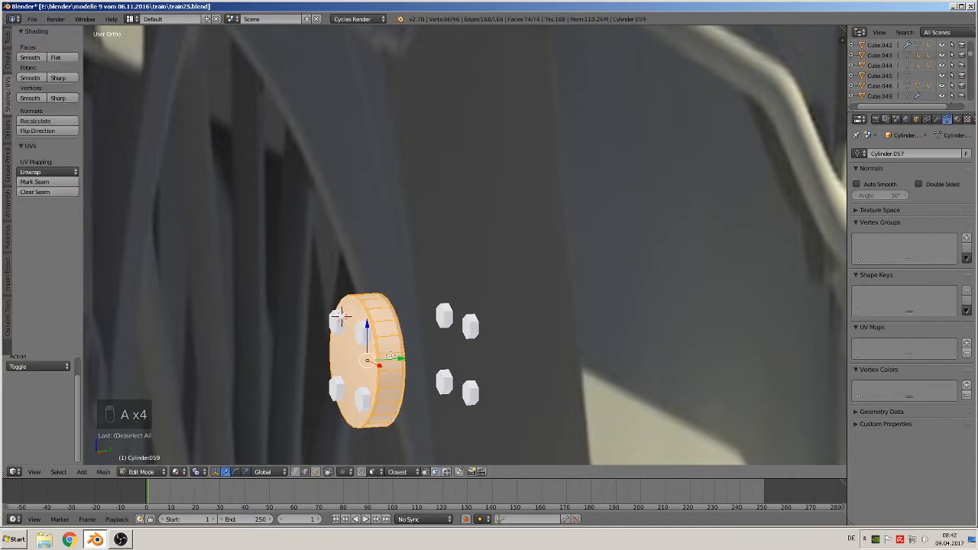
{"action": "key", "text": "shift+d"}
{"action": "key", "text": "y"}
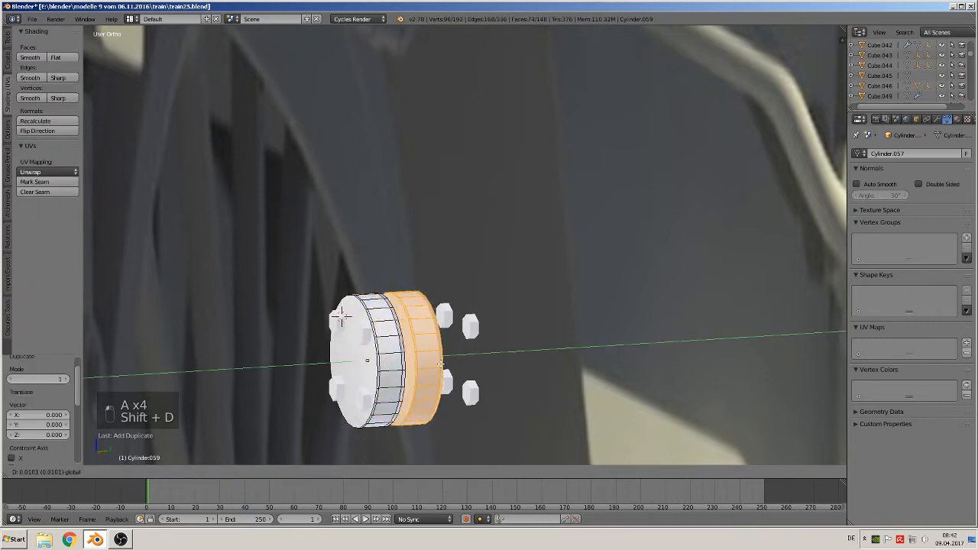
{"action": "left_click", "coordinate": [441, 364]}
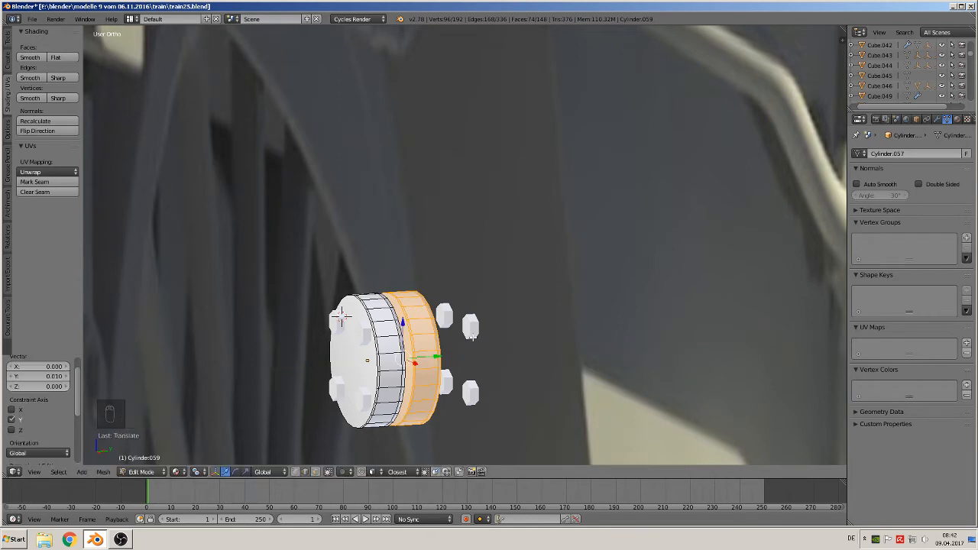
{"action": "key", "text": "Tab"}
Move the four duplicated bolt heads about 0.010 back along Y against the second disc's outer face and fine-tune their depth
{"action": "right_click", "coordinate": [473, 328]}
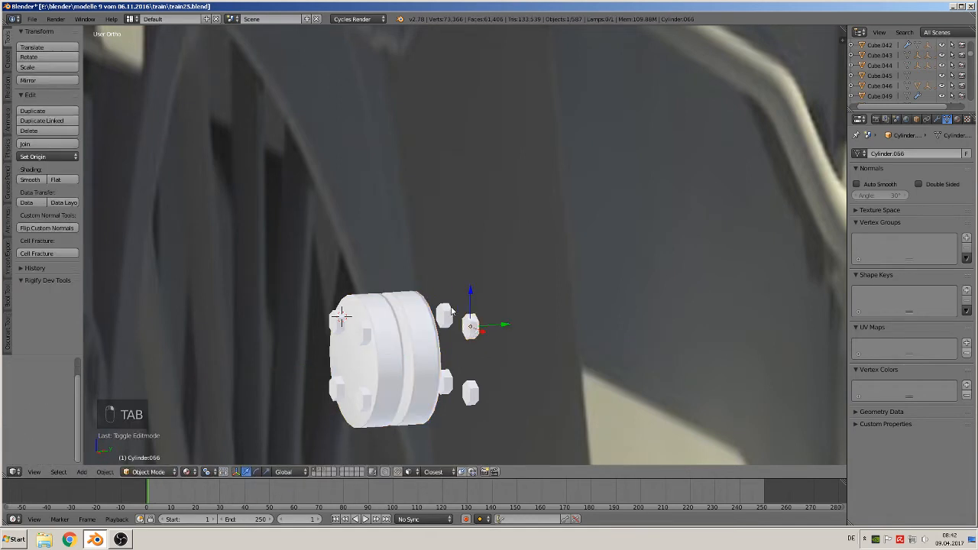
{"action": "right_click", "coordinate": [451, 311], "text": "shift"}
{"action": "right_click", "coordinate": [449, 392], "text": "shift"}
{"action": "right_click", "coordinate": [464, 394], "text": "shift"}
{"action": "left_click_drag", "start_coordinate": [490, 350], "coordinate": [450, 353]}
{"action": "middle_click_drag", "start_coordinate": [450, 354], "coordinate": [420, 370]}
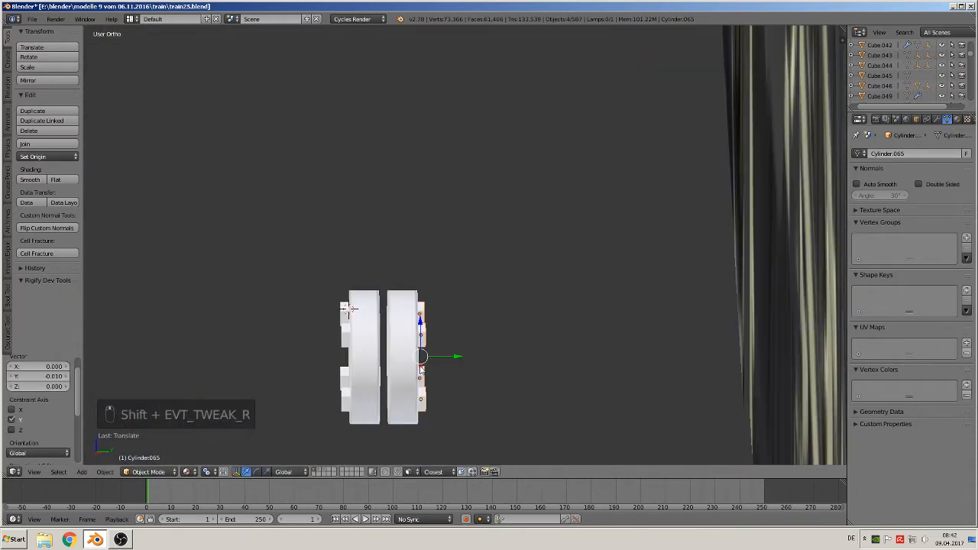
{"action": "left_click_drag", "start_coordinate": [453, 357], "coordinate": [453, 353]}
{"action": "middle_click_drag", "start_coordinate": [452, 353], "coordinate": [475, 371]}
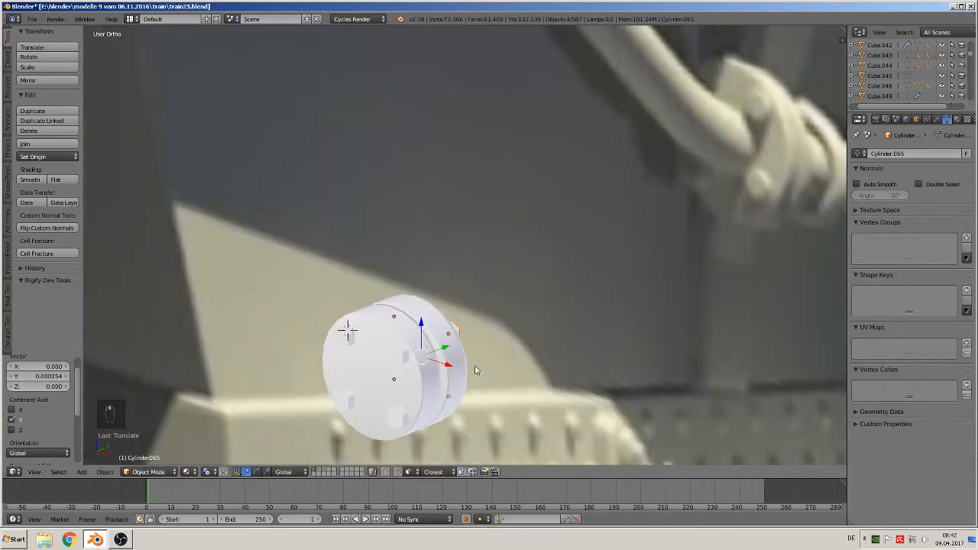
Join the four rear bolt heads and the four front bolt heads with the double disc into one object
{"action": "right_click", "coordinate": [438, 322], "text": "shift"}
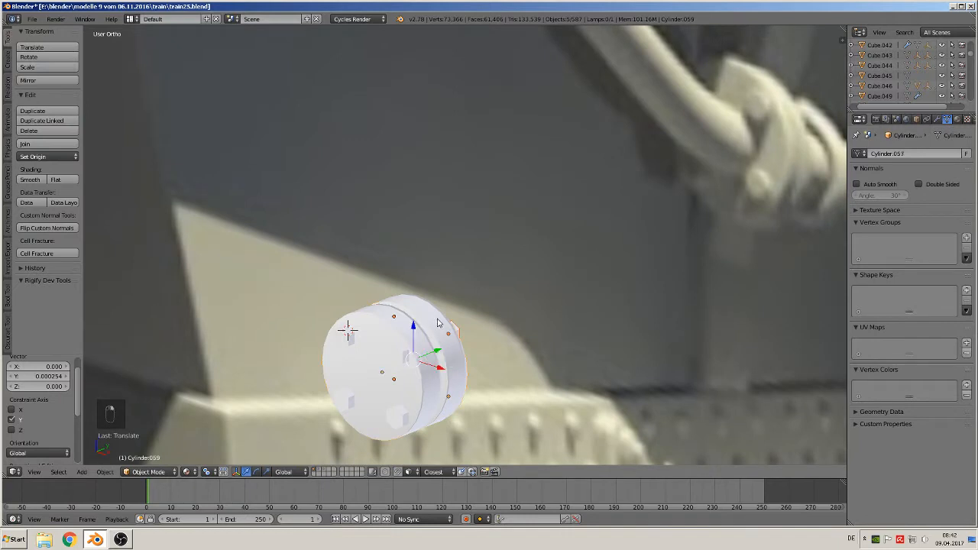
{"action": "left_click", "coordinate": [46, 144]}
{"action": "right_click", "coordinate": [397, 357], "text": "shift"}
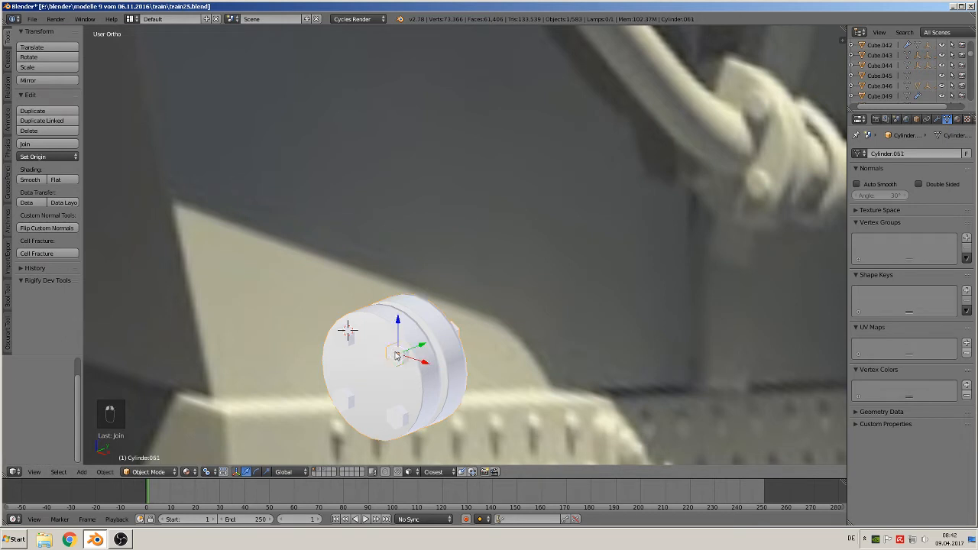
{"action": "right_click", "coordinate": [345, 334], "text": "shift"}
{"action": "right_click", "coordinate": [352, 407], "text": "shift"}
{"action": "right_click", "coordinate": [397, 420], "text": "shift"}
{"action": "right_click", "coordinate": [393, 387], "text": "shift"}
{"action": "left_click", "coordinate": [63, 144]}
Move the joined flange by about -0.006 in X, -0.003 in Y and 0.005 in Z
{"action": "right_click", "coordinate": [399, 369]}
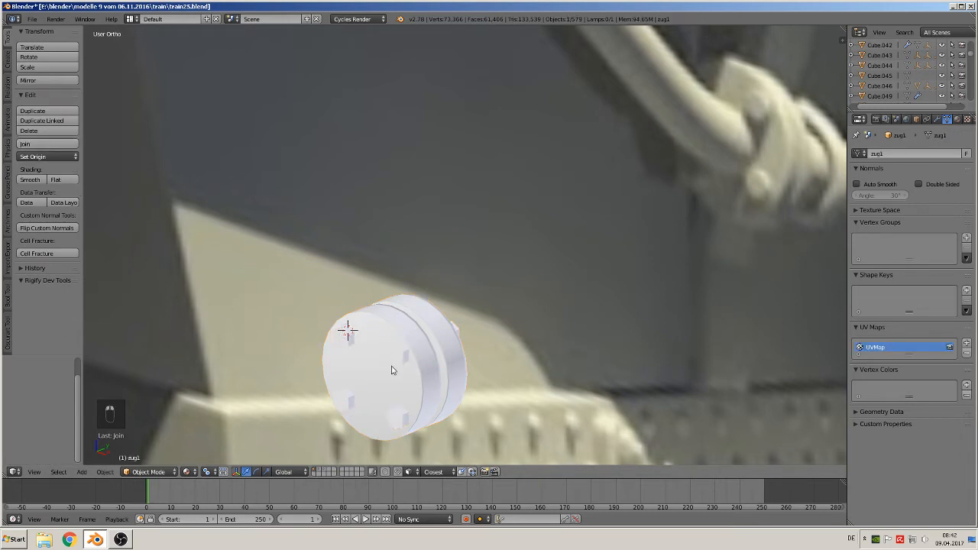
{"action": "right_click", "coordinate": [389, 371]}
{"action": "key", "text": "g"}
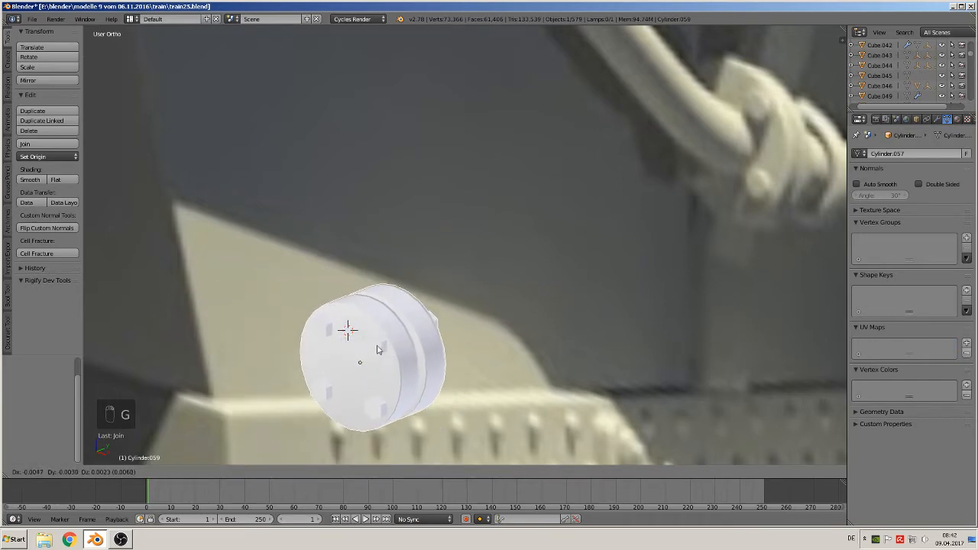
{"action": "left_click", "coordinate": [372, 343]}
Place the 3D cursor in the upper part of the gap between the two discs in right view and add a cube there
{"action": "middle_click_drag", "start_coordinate": [385, 368], "coordinate": [324, 354]}
{"action": "key", "text": "KP_5"}
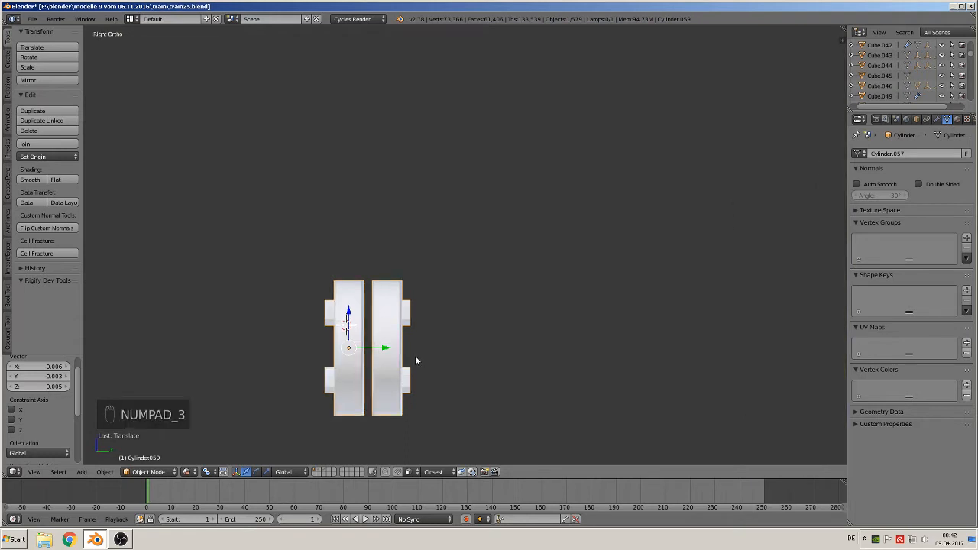
{"action": "key", "text": "KP_3"}
{"action": "middle_click_drag", "start_coordinate": [416, 299], "coordinate": [461, 274], "text": "shift"}
{"action": "scroll", "coordinate": [461, 273], "scroll_direction": "up", "scroll_amount": 3}
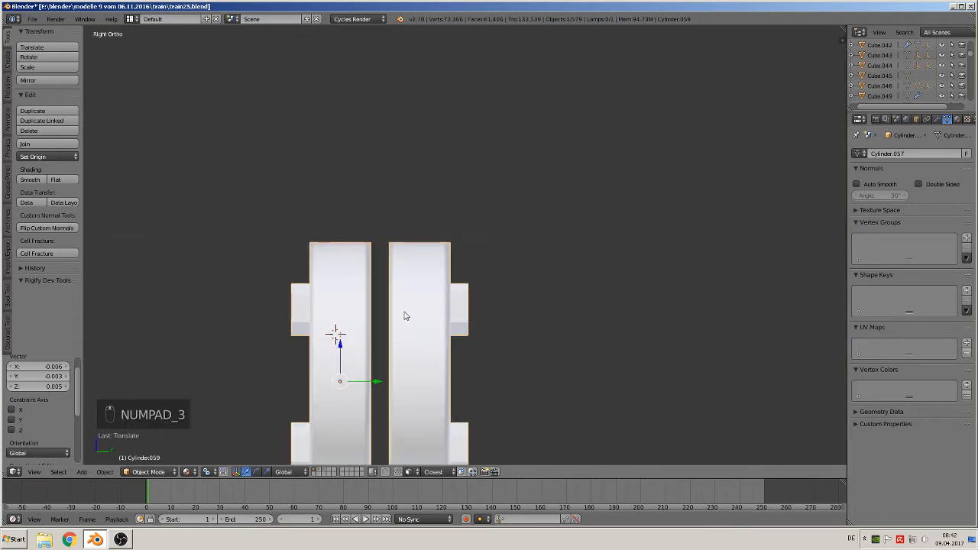
{"action": "left_click", "coordinate": [381, 305]}
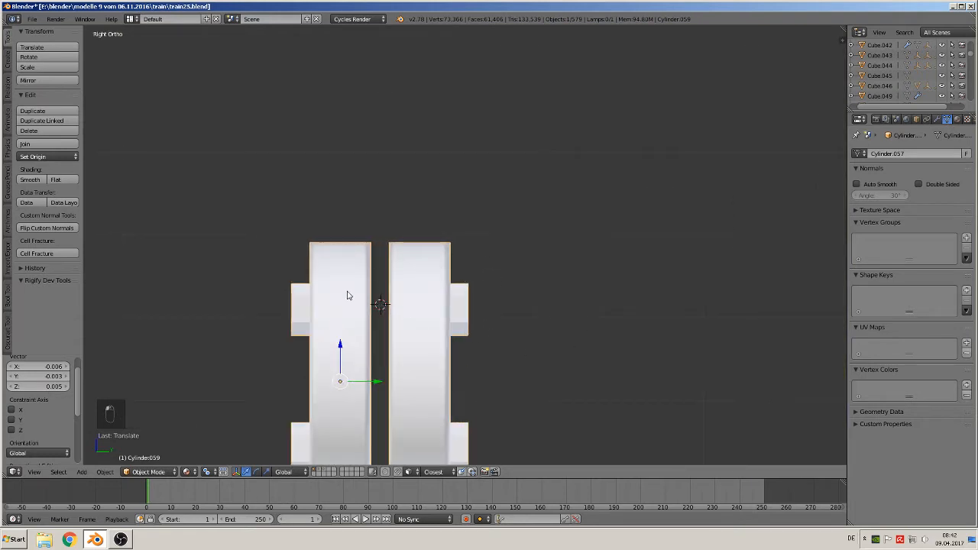
{"action": "left_click", "coordinate": [81, 474]}
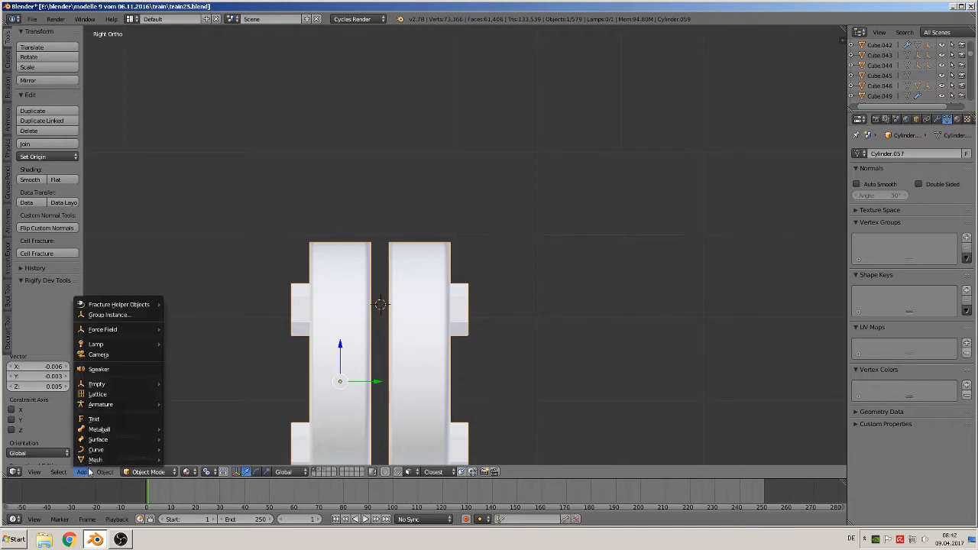
{"action": "mouse_move", "coordinate": [91, 460]}
{"action": "left_click", "coordinate": [185, 217]}
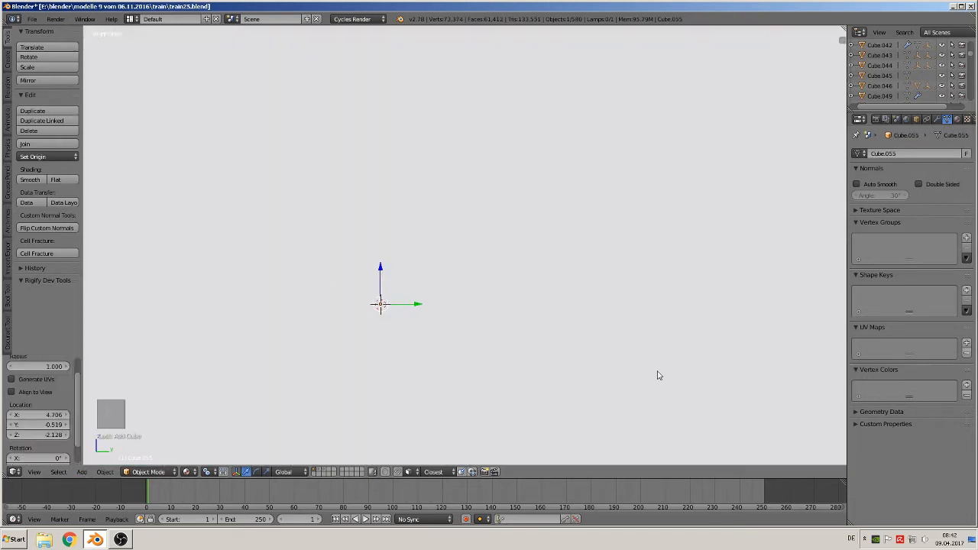
Scale the cube down uniformly in two passes, by about -0.010 and 0.184, and nudge it along Y to fit the gap
{"action": "key", "text": "s"}
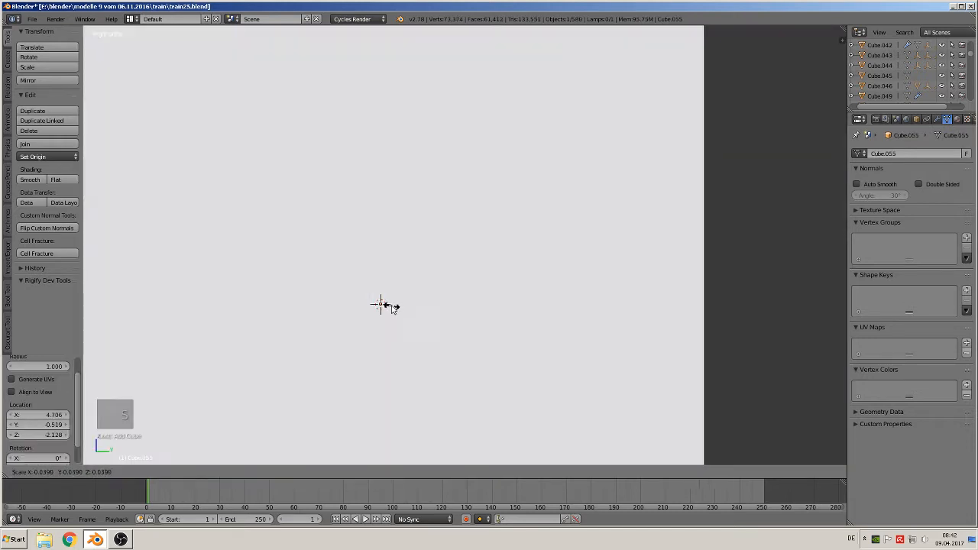
{"action": "left_click", "coordinate": [381, 306]}
{"action": "key", "text": "s"}
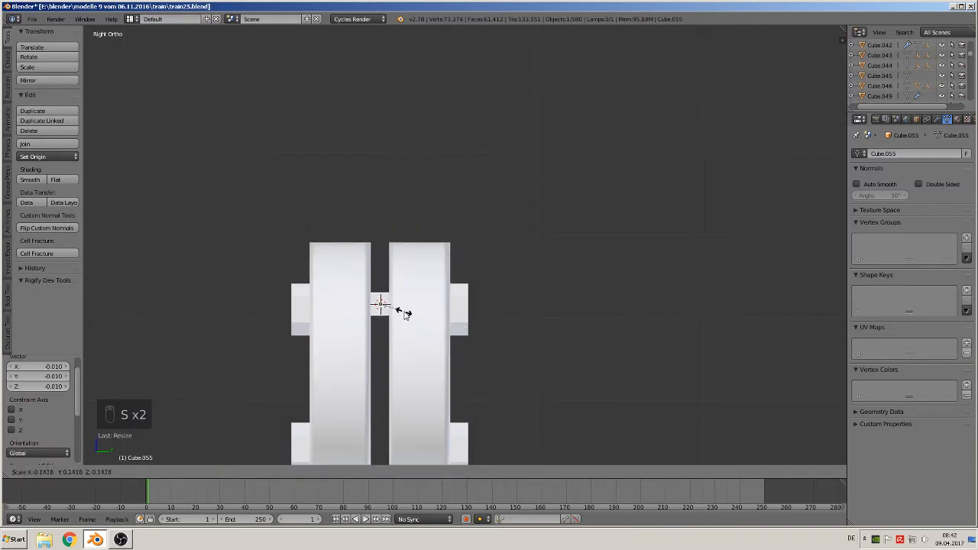
{"action": "left_click", "coordinate": [405, 309]}
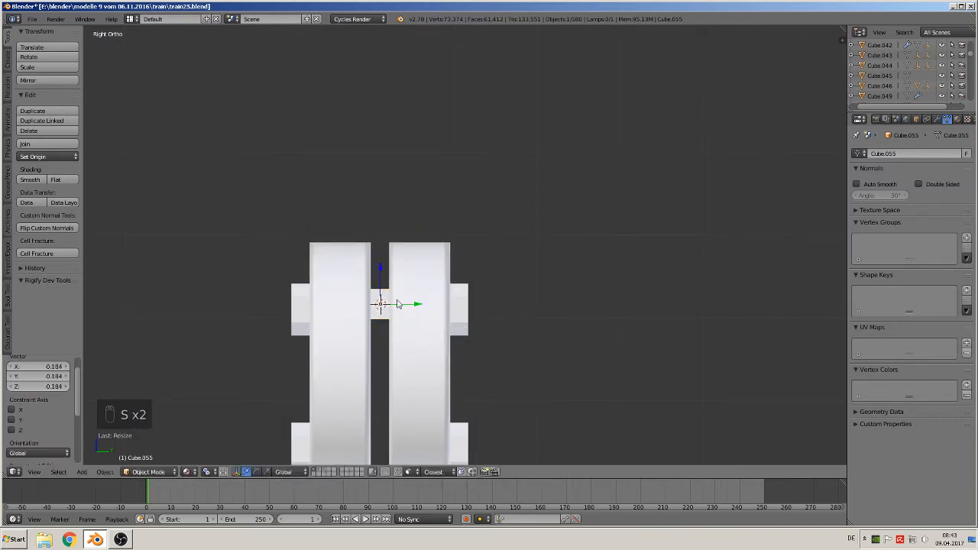
{"action": "left_click_drag", "start_coordinate": [380, 288], "coordinate": [412, 310]}
Align the small cube with one bolt column along X, and duplicate it 0.019 along X to the other bolt column
{"action": "scroll", "coordinate": [426, 336], "scroll_direction": "down", "scroll_amount": 2}
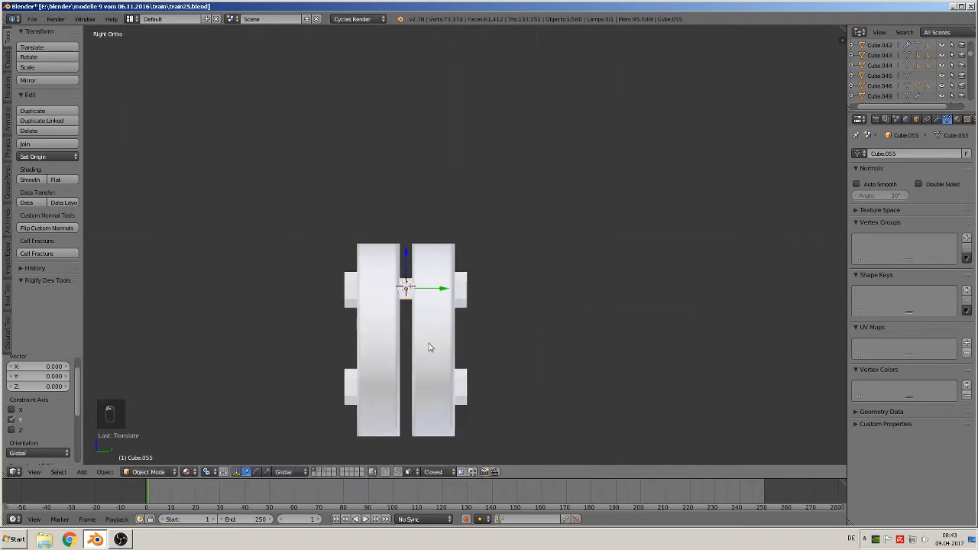
{"action": "middle_click_drag", "start_coordinate": [428, 341], "coordinate": [577, 427]}
{"action": "key", "text": "KP_7"}
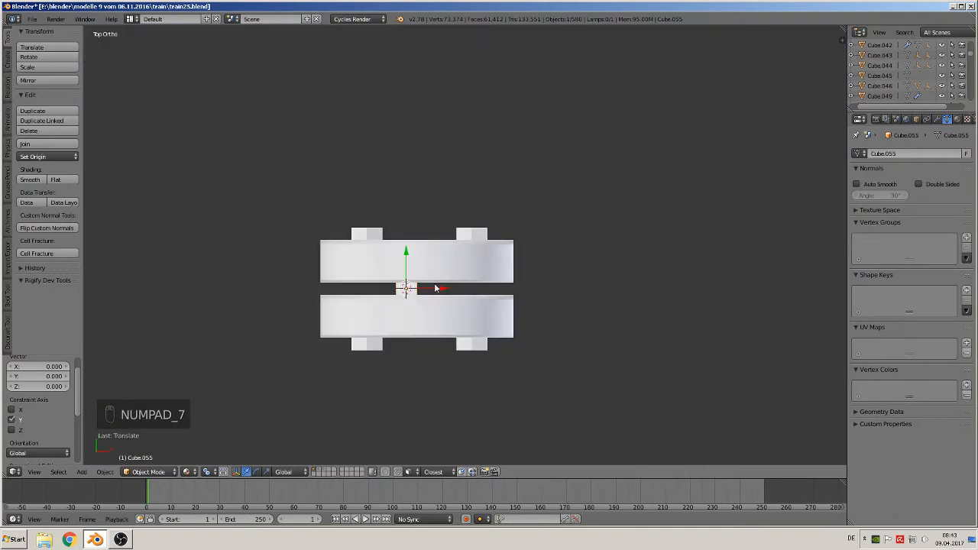
{"action": "left_click_drag", "start_coordinate": [440, 288], "coordinate": [405, 289]}
{"action": "key", "text": "shift+d"}
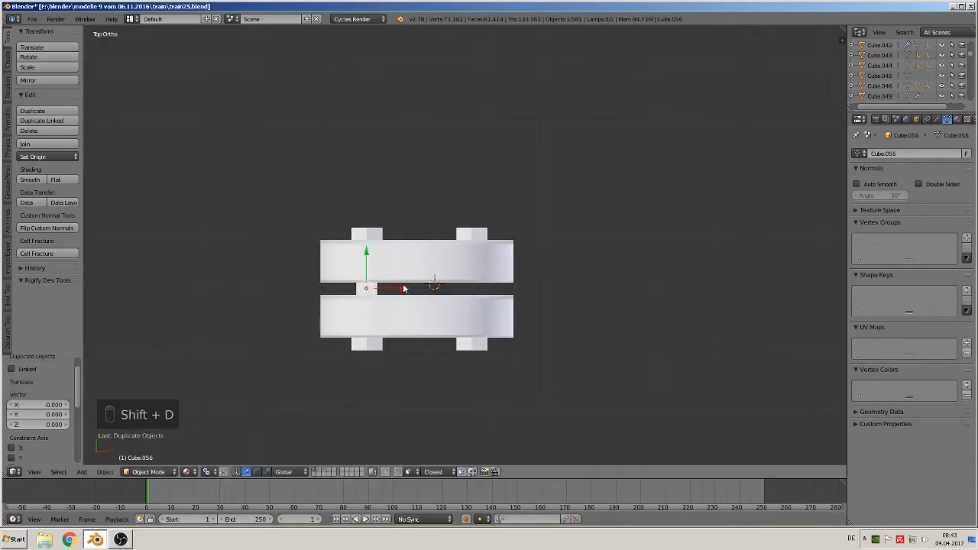
{"action": "key", "text": "x"}
{"action": "left_click", "coordinate": [510, 300]}
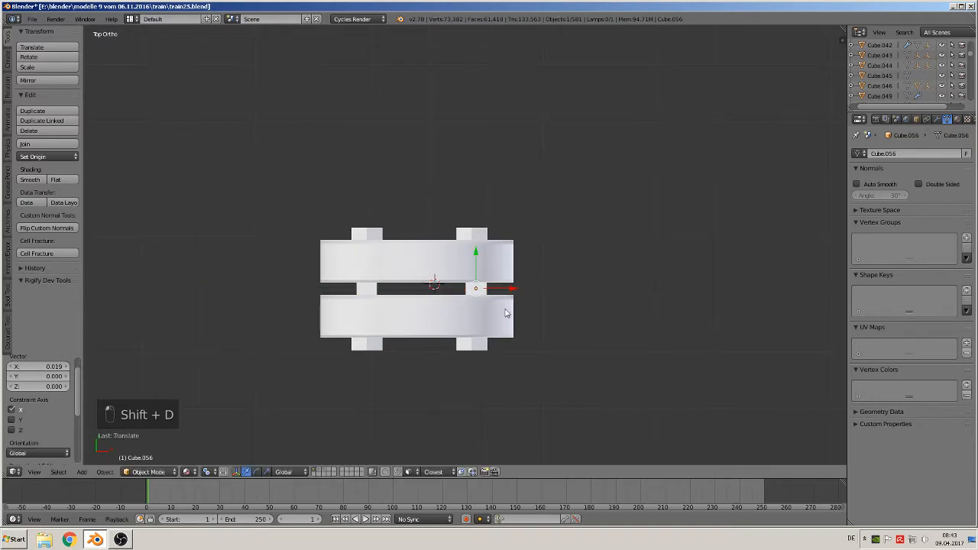
Duplicate both small cubes between the discs and move the copies -0.016 in Z to the lower bolt row
{"action": "middle_click_drag", "start_coordinate": [511, 300], "coordinate": [393, 281]}
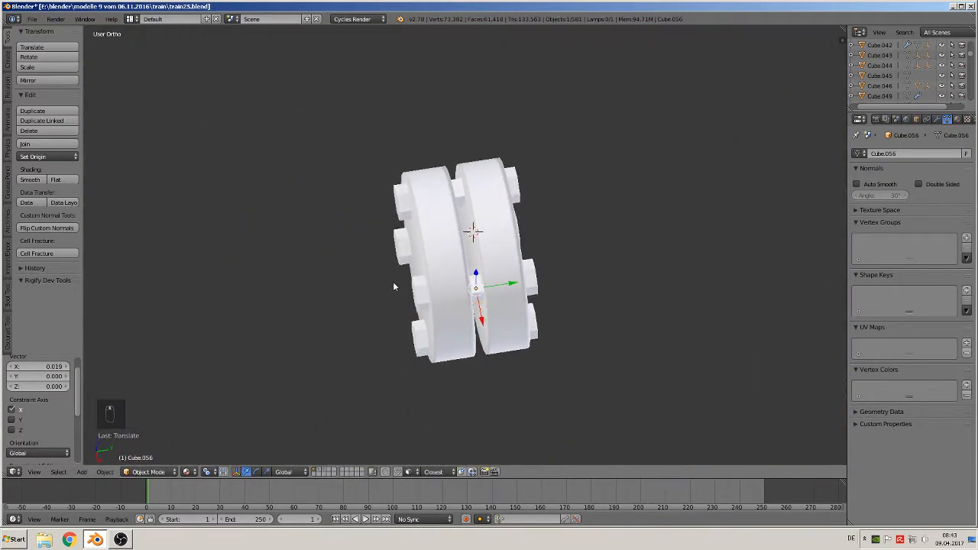
{"action": "right_click", "coordinate": [460, 193], "text": "shift"}
{"action": "key", "text": "KP_3"}
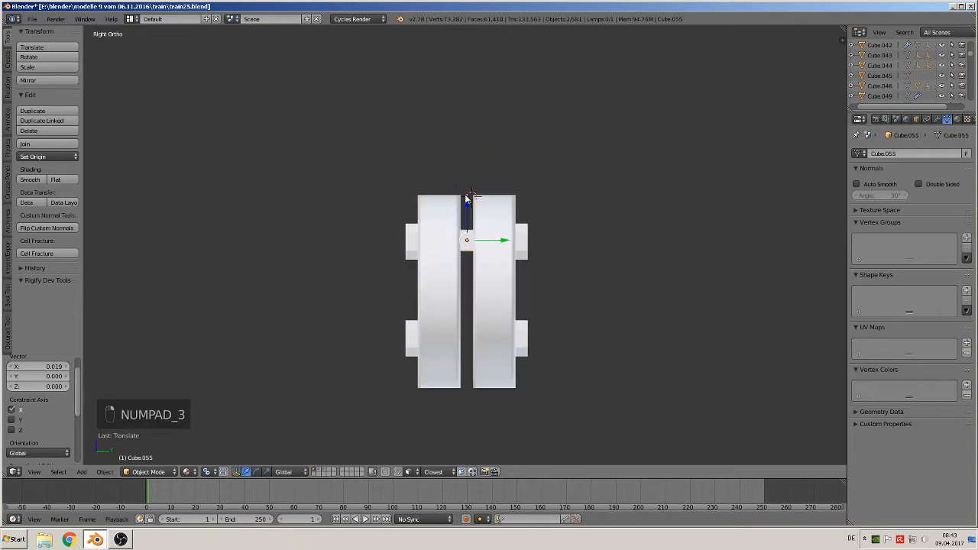
{"action": "key", "text": "shift+d"}
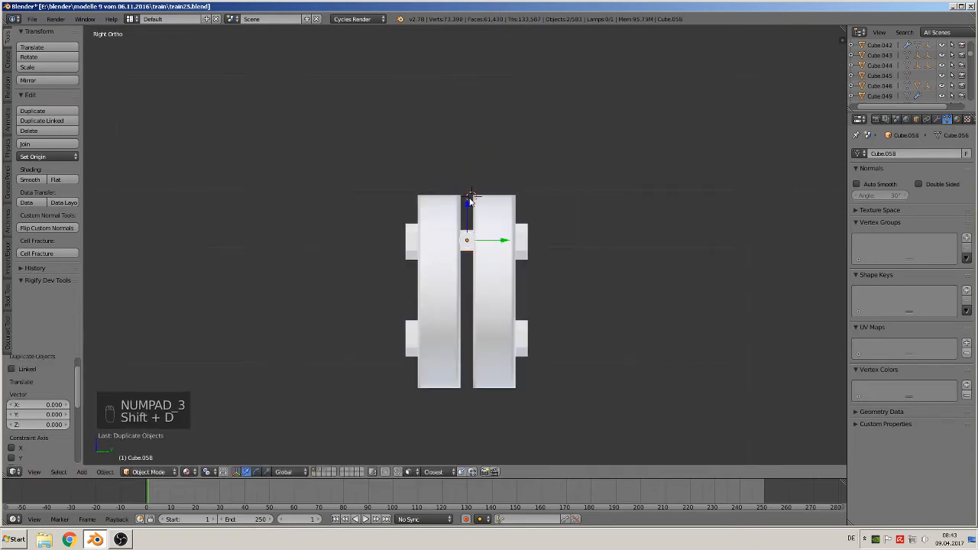
{"action": "left_click_drag", "start_coordinate": [470, 199], "coordinate": [484, 297]}
Select all four small cubes together with the bolted double-disc flange and join them into one object
{"action": "right_click", "coordinate": [467, 239], "text": "shift"}
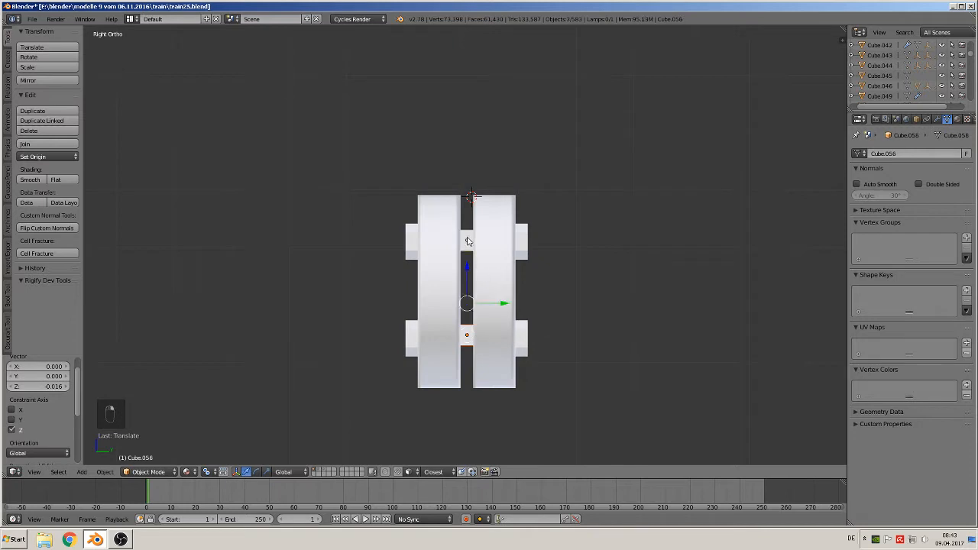
{"action": "middle_click_drag", "start_coordinate": [486, 280], "coordinate": [499, 345]}
{"action": "right_click", "coordinate": [464, 204], "text": "shift"}
{"action": "right_click", "coordinate": [484, 212], "text": "shift"}
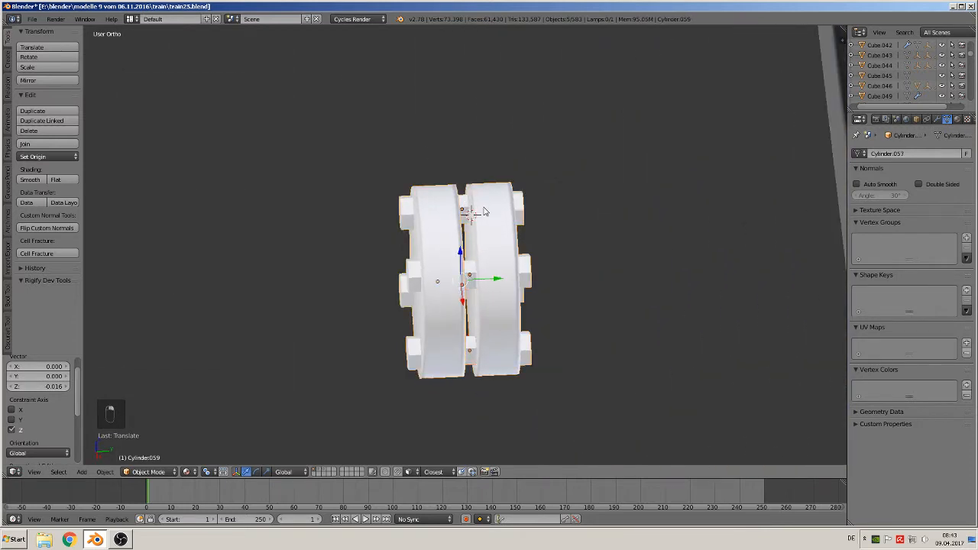
{"action": "left_click", "coordinate": [47, 144]}
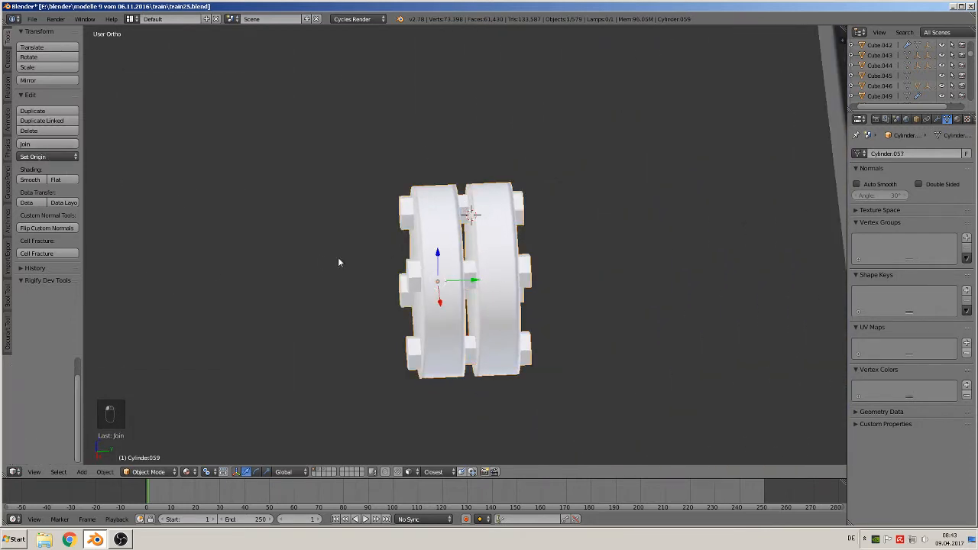
Move the joined flange to the second layer
{"action": "scroll", "coordinate": [437, 286], "scroll_direction": "down", "scroll_amount": 3}
{"action": "key", "text": "KP_Decimal"}
{"action": "key", "text": "KP_1"}
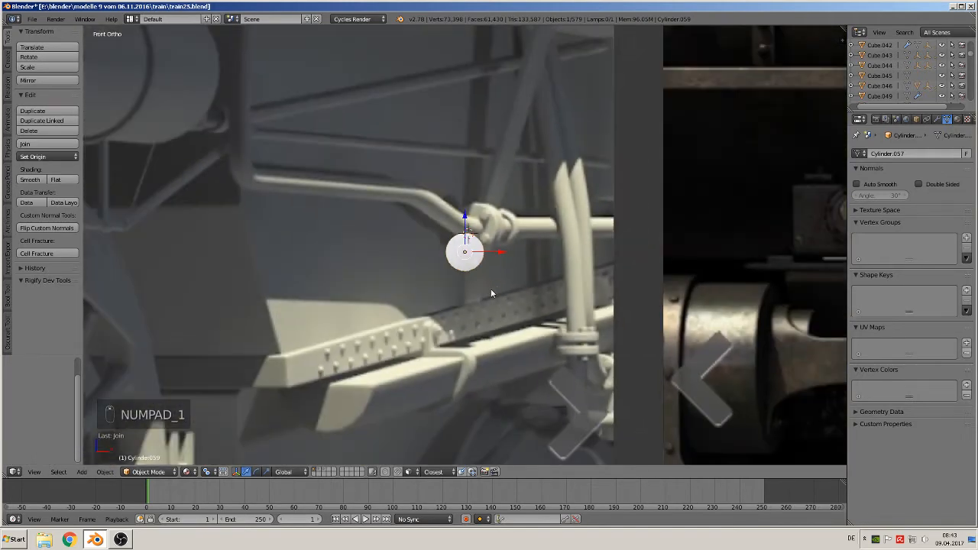
{"action": "scroll", "coordinate": [486, 302], "scroll_direction": "down", "scroll_amount": 4}
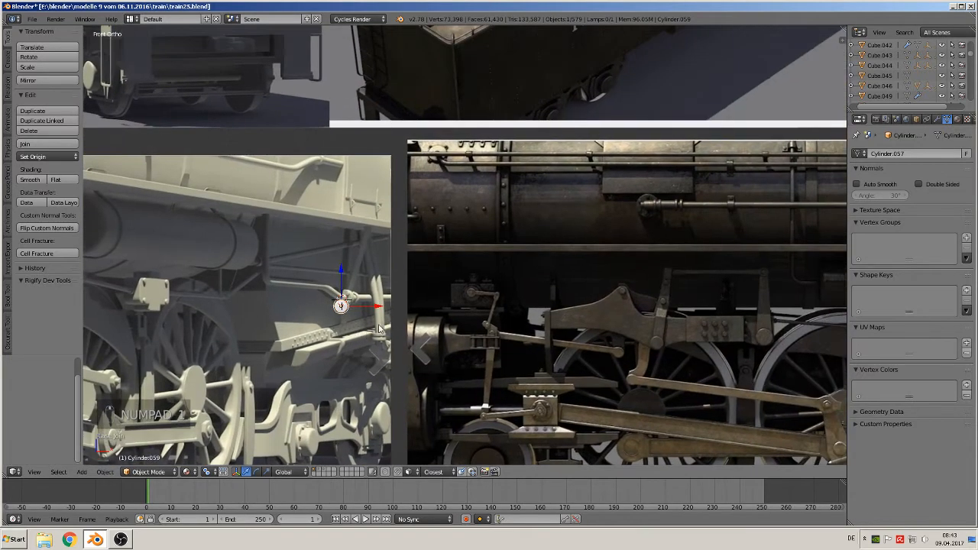
{"action": "key", "text": "m"}
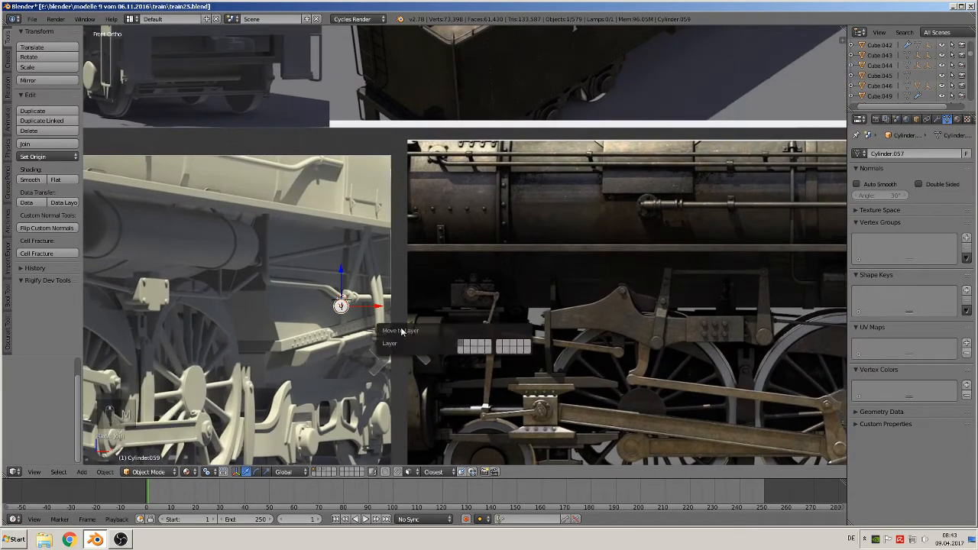
{"action": "left_click", "coordinate": [468, 346]}
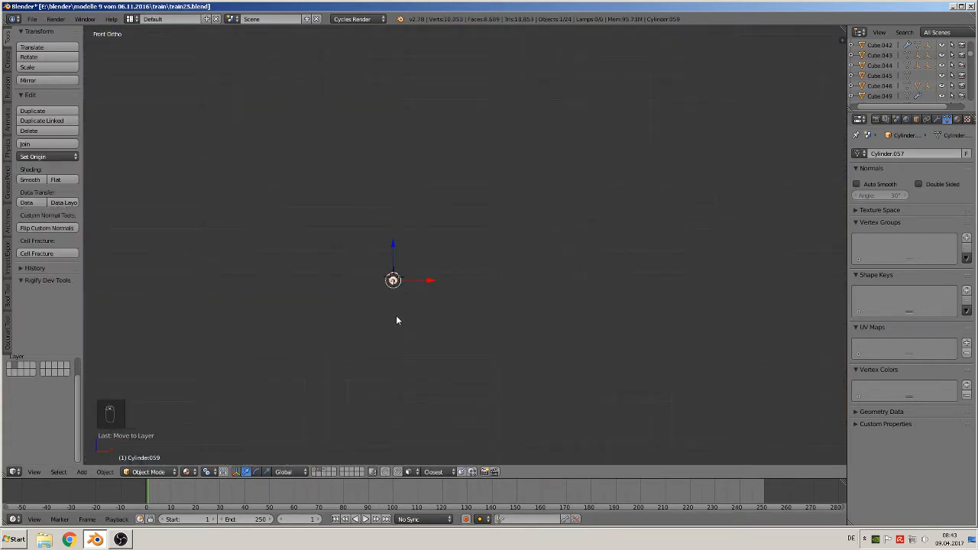
Put the flange in a new group named "roud muff"
{"action": "key", "text": "alt+g"}
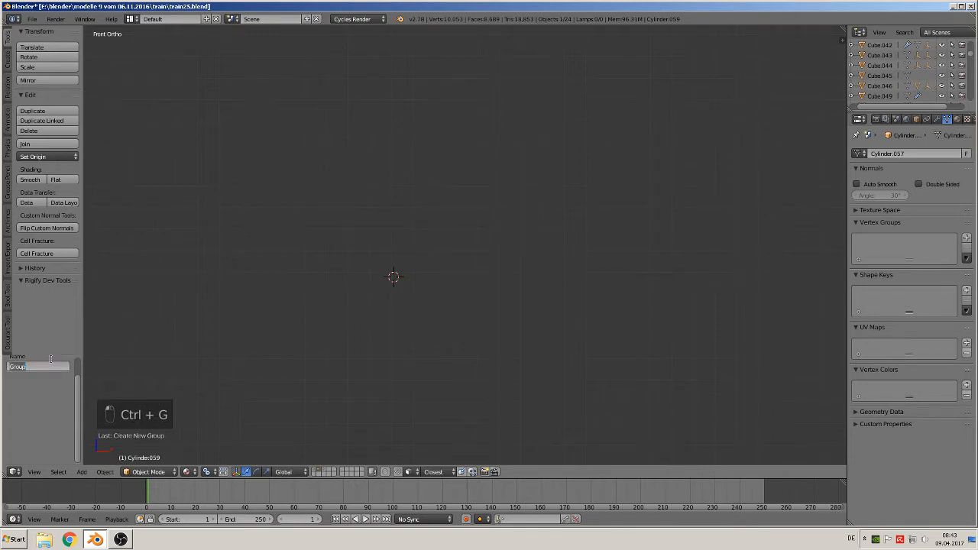
{"action": "type", "text": "roud m"}
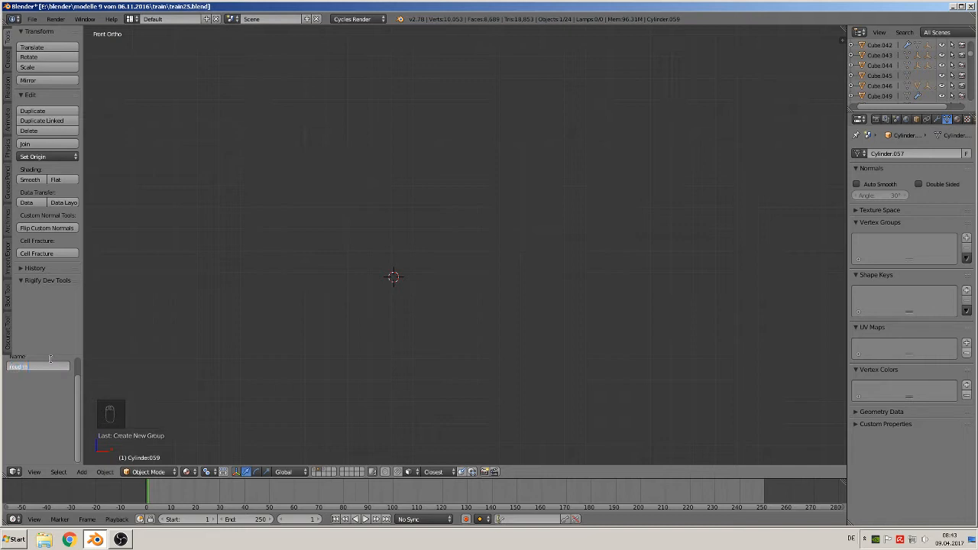
{"action": "type", "text": "ull"}
{"action": "key", "text": "BackSpace"}
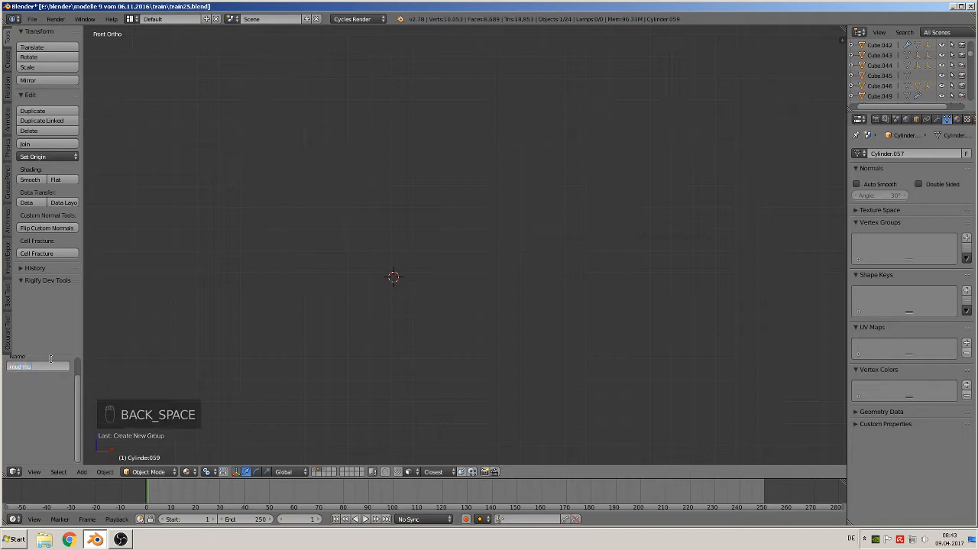
{"action": "type", "text": "ff"}
{"action": "key", "text": "Return"}
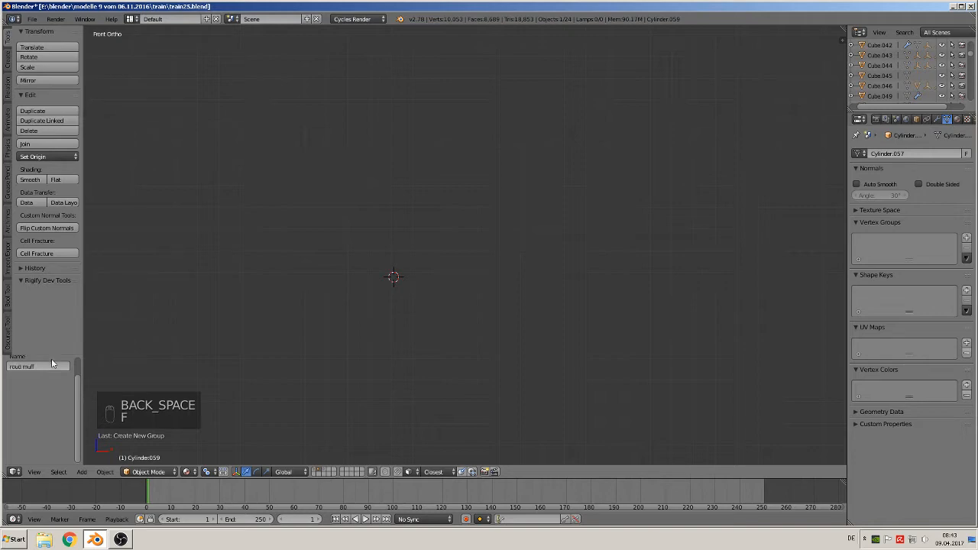
Return to the first layer, place the 3D cursor just above the tender, and add a "roud muff" group instance there
{"action": "left_click", "coordinate": [316, 470]}
{"action": "scroll", "coordinate": [360, 394], "scroll_direction": "down", "scroll_amount": 8}
{"action": "middle_click_drag", "start_coordinate": [283, 286], "coordinate": [652, 406], "text": "shift"}
{"action": "scroll", "coordinate": [500, 341], "scroll_direction": "up", "scroll_amount": 5}
{"action": "left_click", "coordinate": [238, 271]}
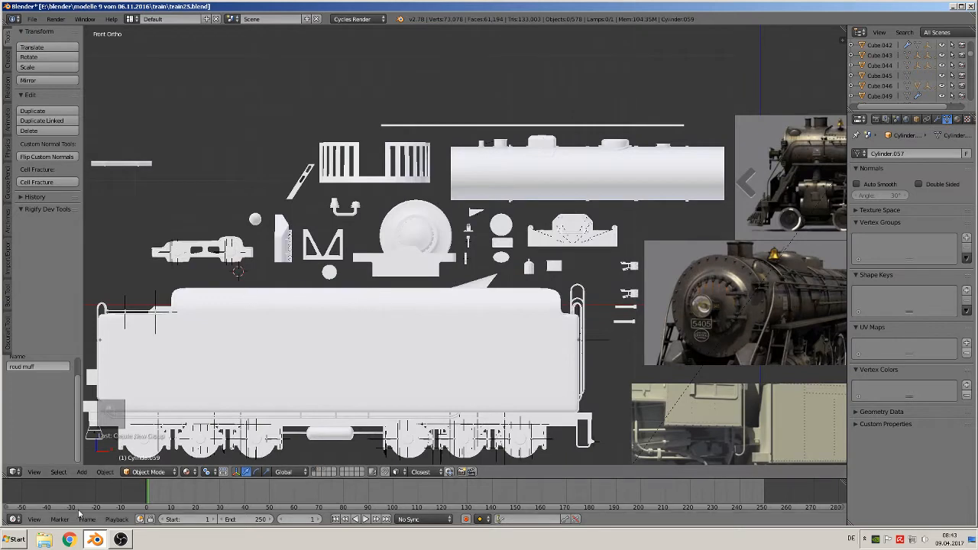
{"action": "left_click", "coordinate": [83, 472]}
{"action": "left_click", "coordinate": [126, 315]}
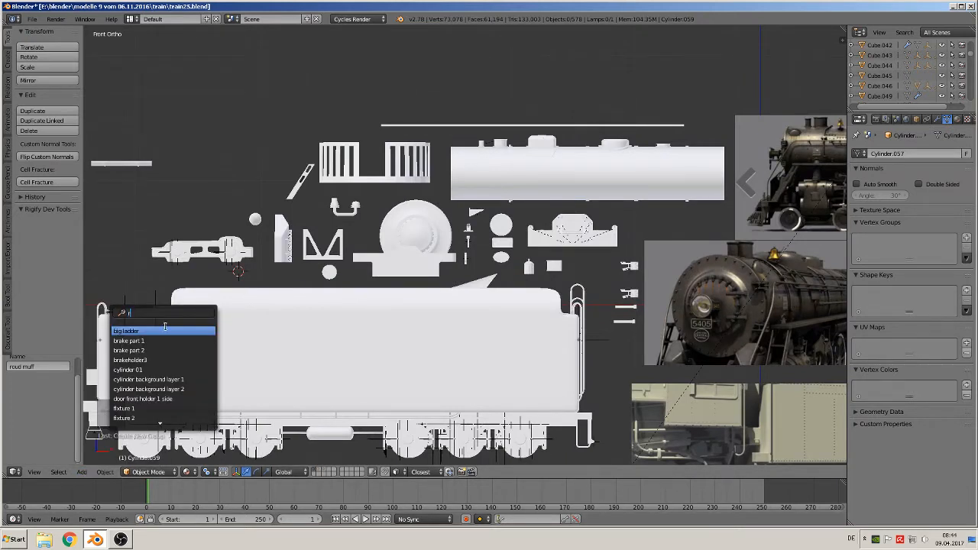
{"action": "scroll", "coordinate": [170, 415], "scroll_direction": "down", "scroll_amount": 7}
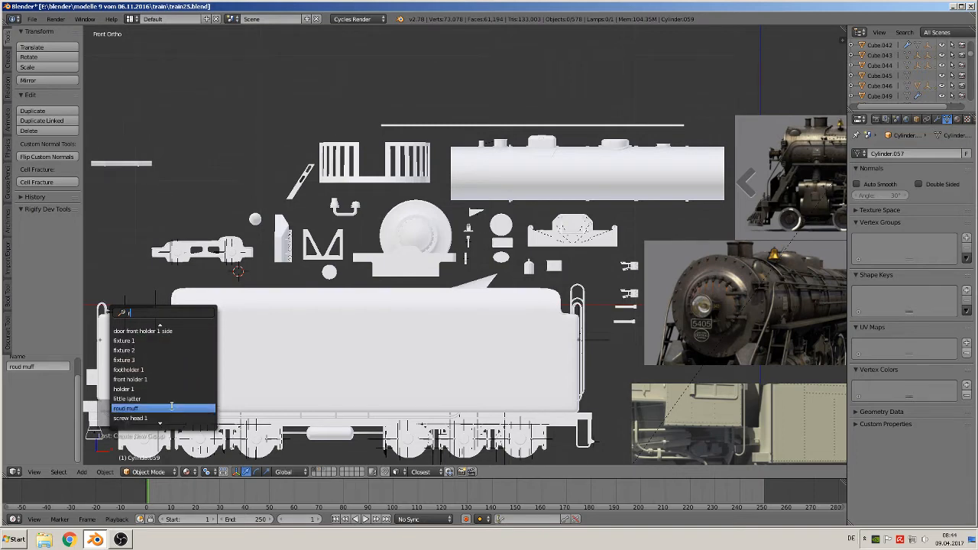
{"action": "left_click", "coordinate": [161, 408]}
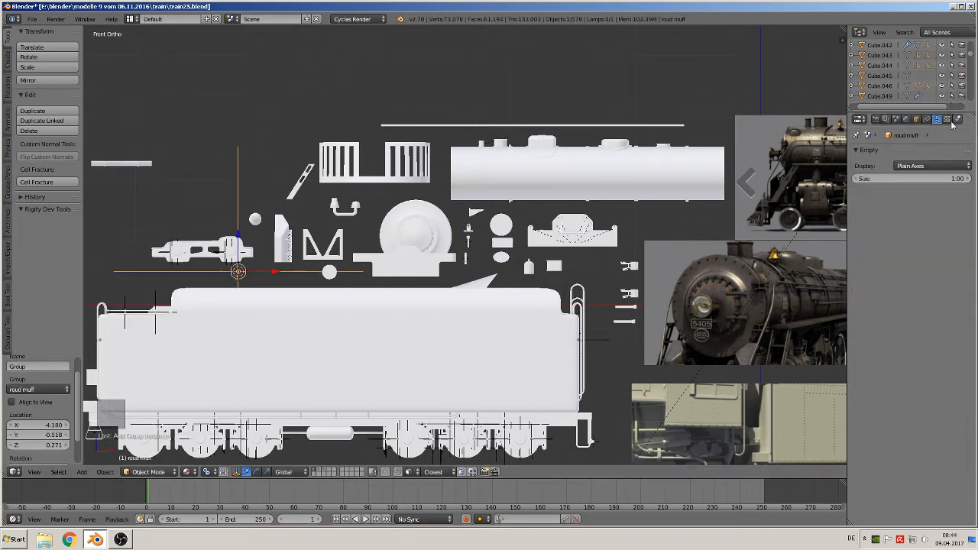
Set the group instance's empty display size to 0.03, deselect everything and save the file
{"action": "left_click_drag", "start_coordinate": [938, 179], "coordinate": [909, 179]}
{"action": "scroll", "coordinate": [436, 223], "scroll_direction": "up", "scroll_amount": 3}
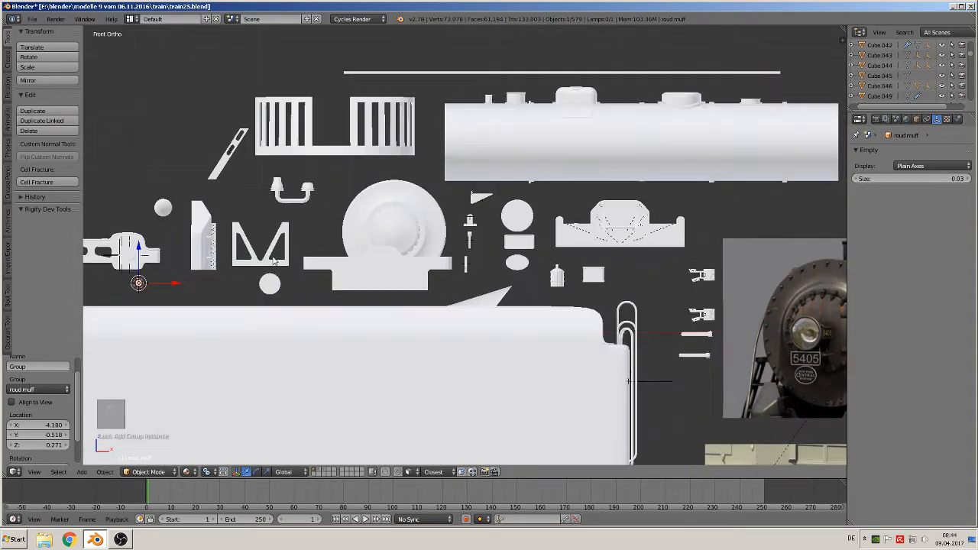
{"action": "scroll", "coordinate": [436, 223], "scroll_direction": "down", "scroll_amount": 2}
{"action": "key", "text": "a"}
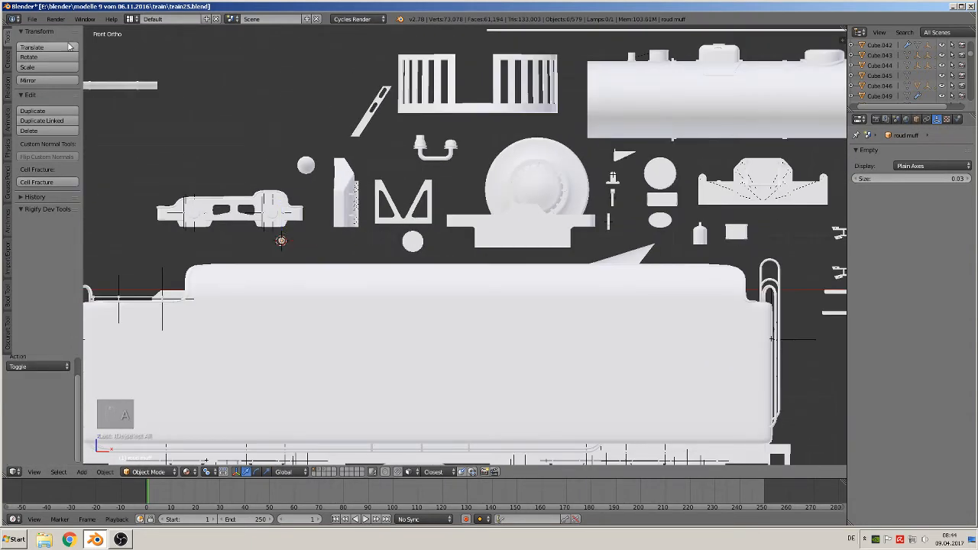
{"action": "left_click", "coordinate": [32, 19]}
{"action": "left_click", "coordinate": [62, 97]}
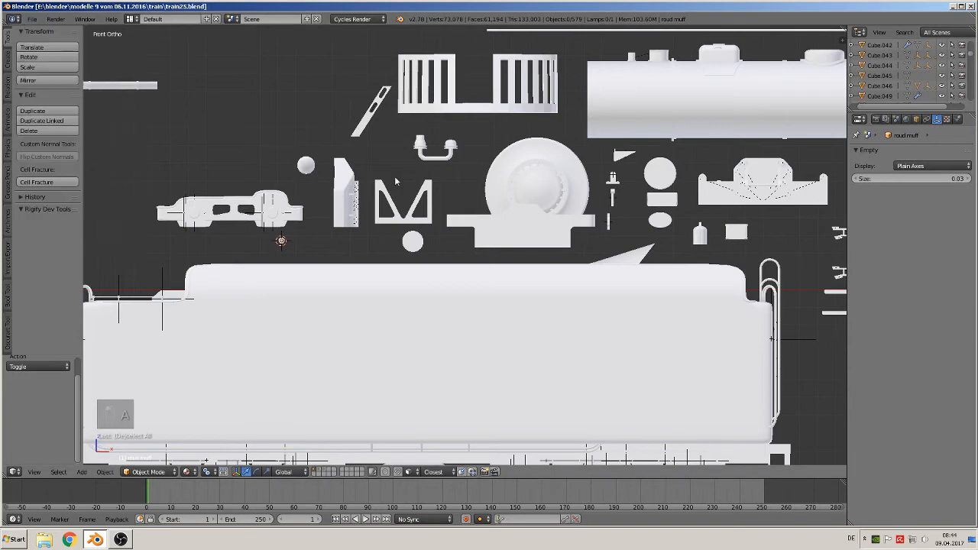
{"action": "middle_click_drag", "start_coordinate": [754, 248], "coordinate": [458, 332], "text": "shift"}
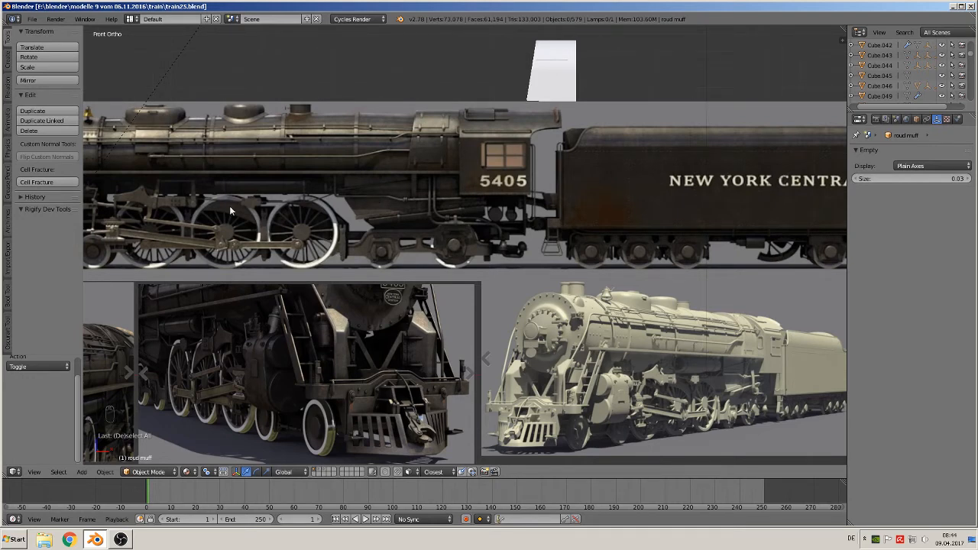
{"action": "middle_click_drag", "start_coordinate": [233, 171], "coordinate": [315, 164], "text": "shift"}
{"action": "scroll", "coordinate": [548, 317], "scroll_direction": "up", "scroll_amount": 6}
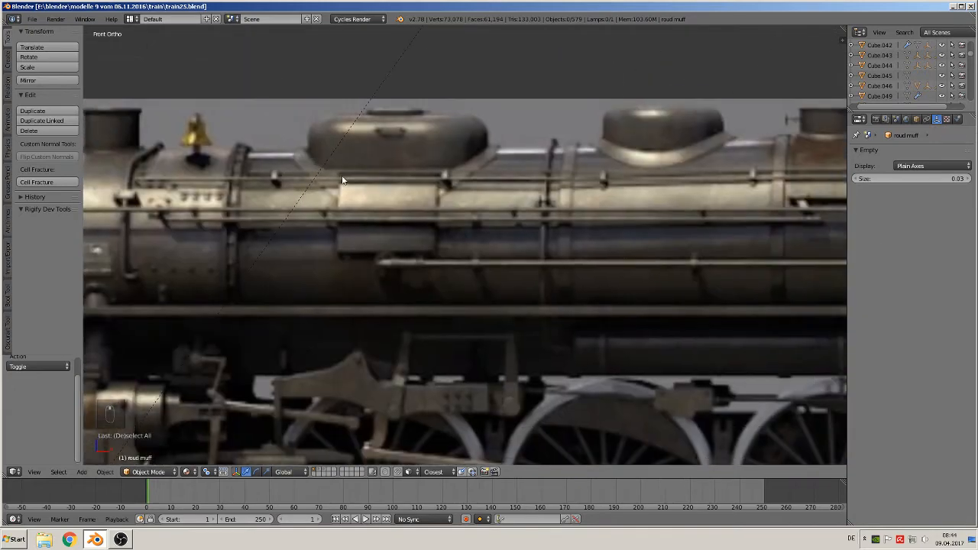
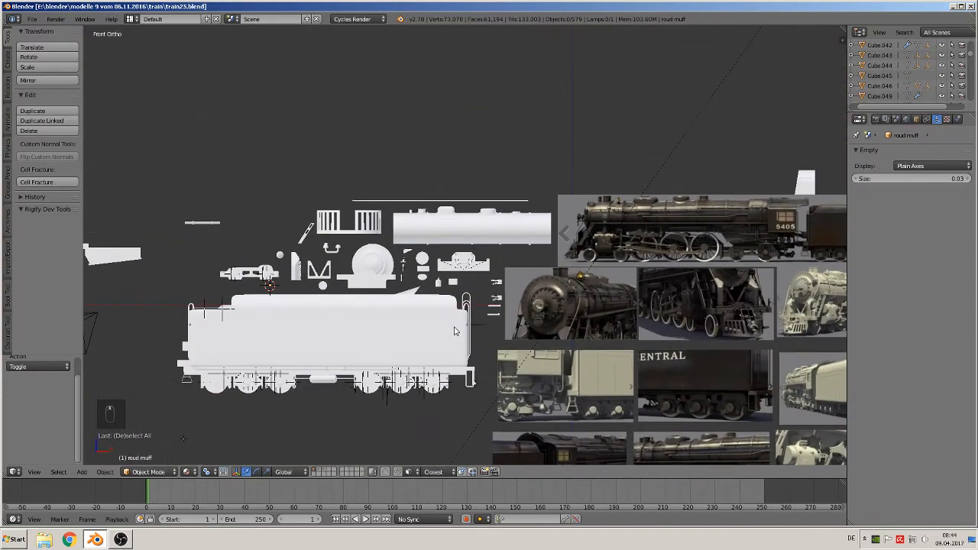
{"action": "right_click", "coordinate": [458, 239]}
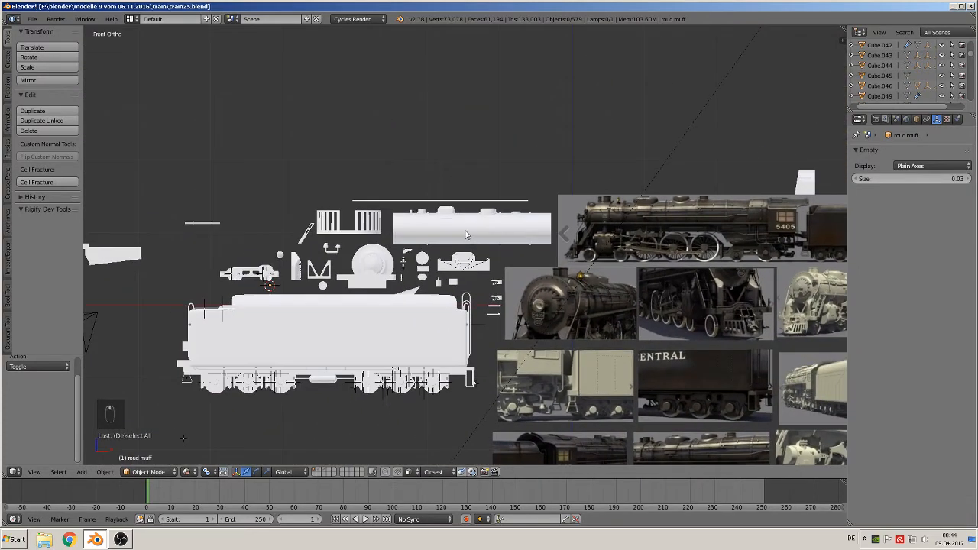
{"action": "key", "text": "shift+d"}
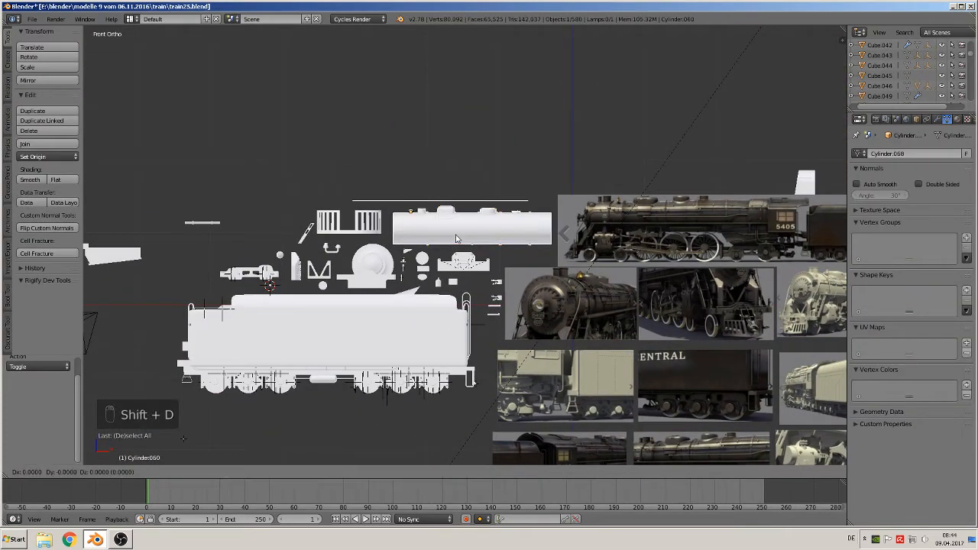
{"action": "left_click", "coordinate": [417, 58]}
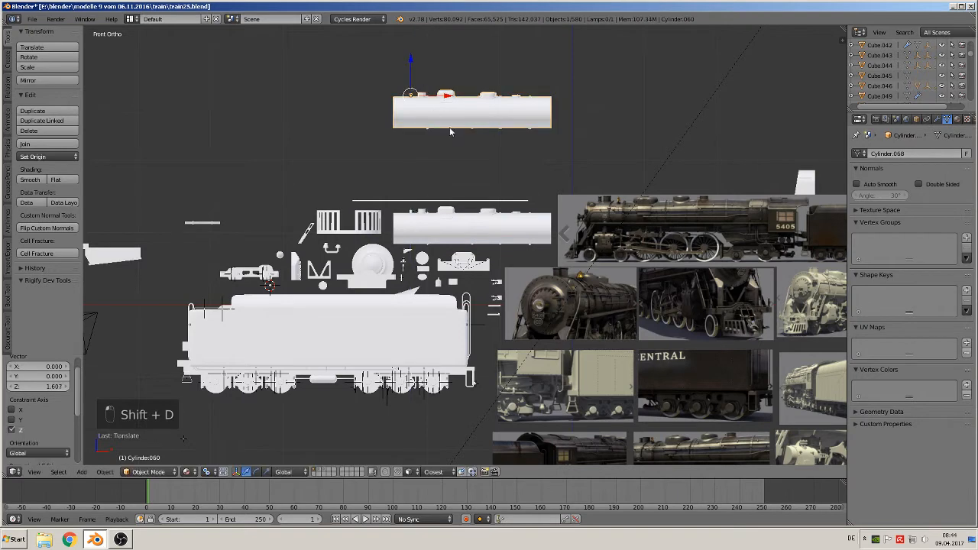
{"action": "key", "text": "x"}
{"action": "left_click", "coordinate": [452, 130]}
Duplicate the boiler's linked cylindrical shell with its bands in place in Edit Mode, without the domes
{"action": "scroll", "coordinate": [474, 262], "scroll_direction": "up", "scroll_amount": 3}
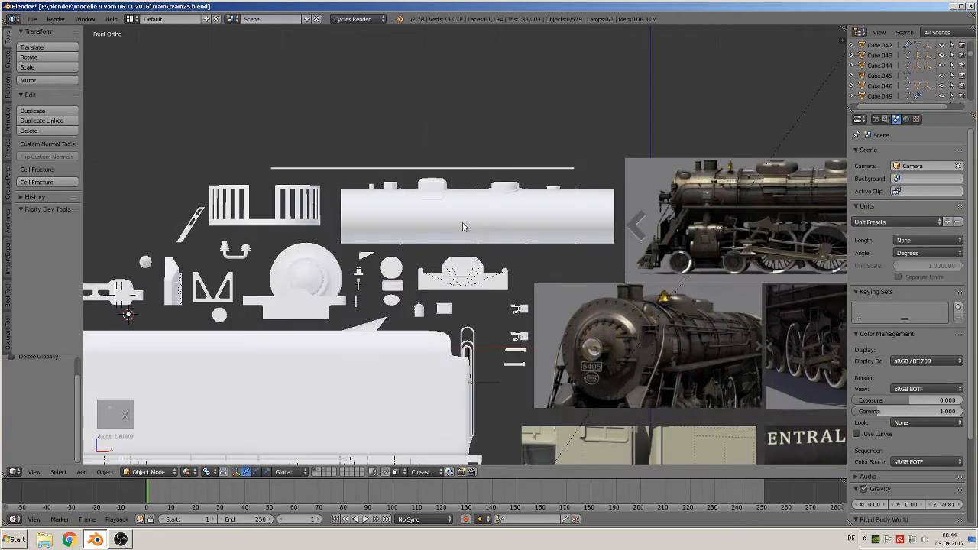
{"action": "right_click", "coordinate": [463, 223]}
{"action": "key", "text": "Tab"}
{"action": "scroll", "coordinate": [466, 226], "scroll_direction": "up", "scroll_amount": 3}
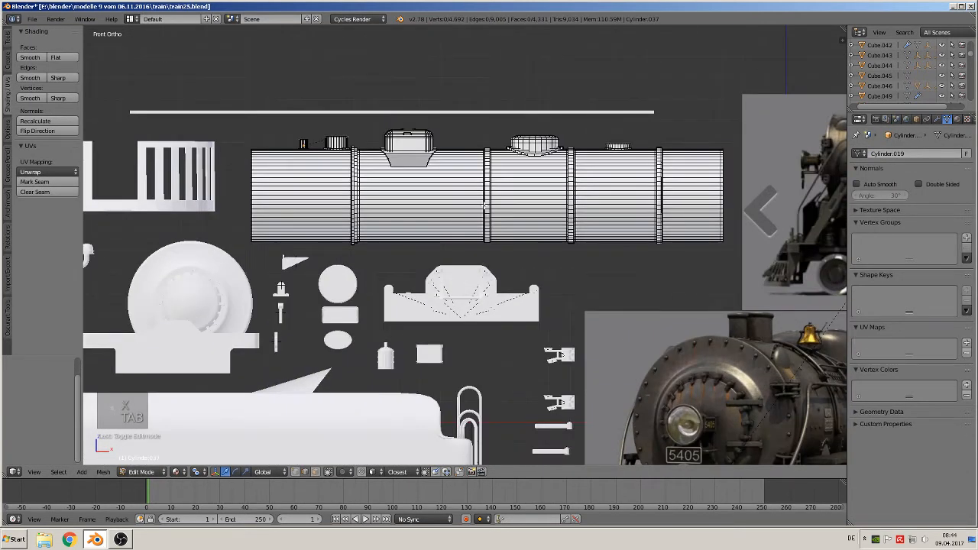
{"action": "key", "text": "l"}
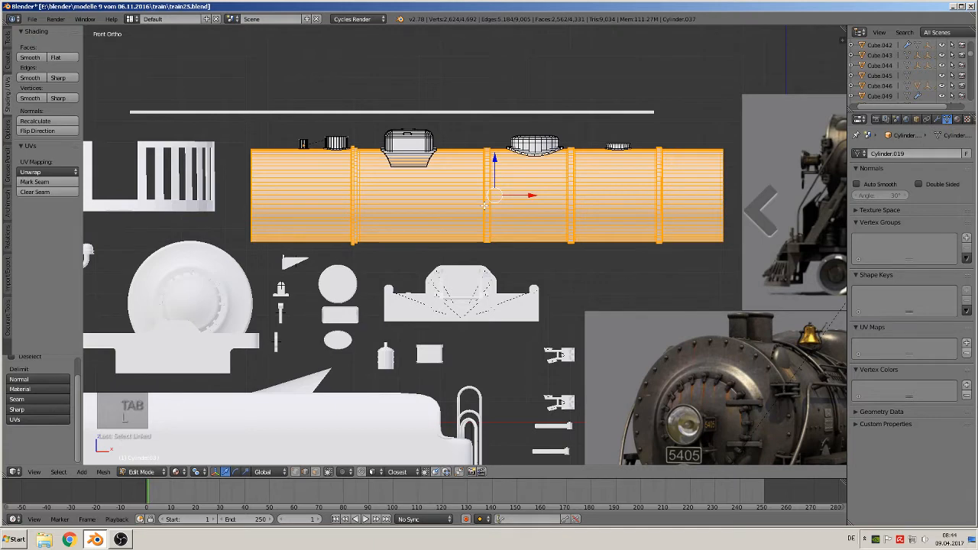
{"action": "key", "text": "shift+d"}
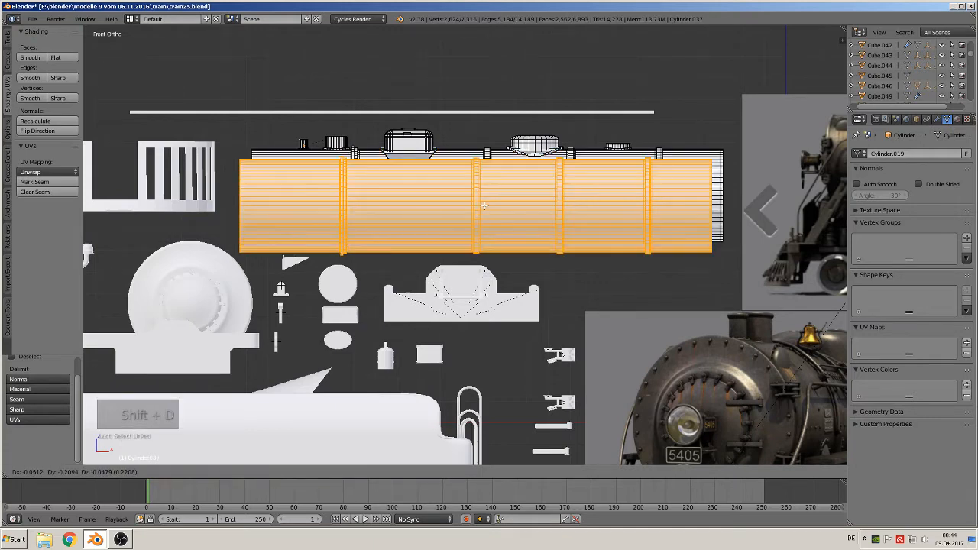
{"action": "right_click", "coordinate": [484, 204]}
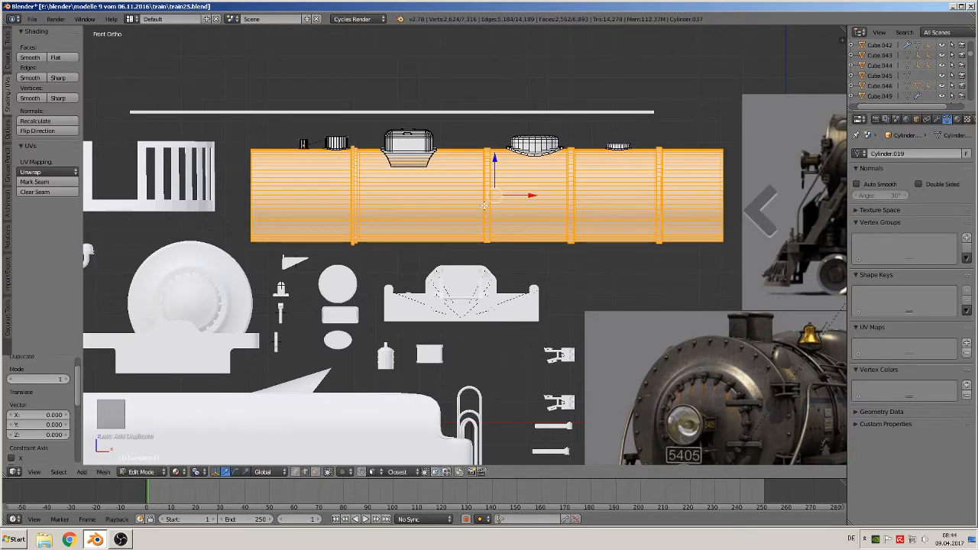
Separate the duplicated boiler shell into its own object and move it 0.635 up in Z
{"action": "key", "text": "p"}
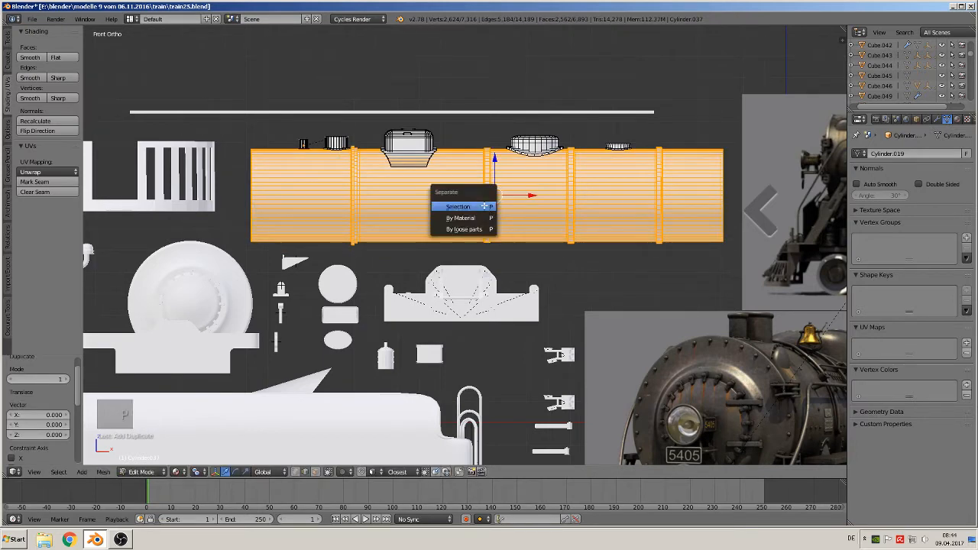
{"action": "left_click", "coordinate": [484, 205]}
{"action": "key", "text": "Tab"}
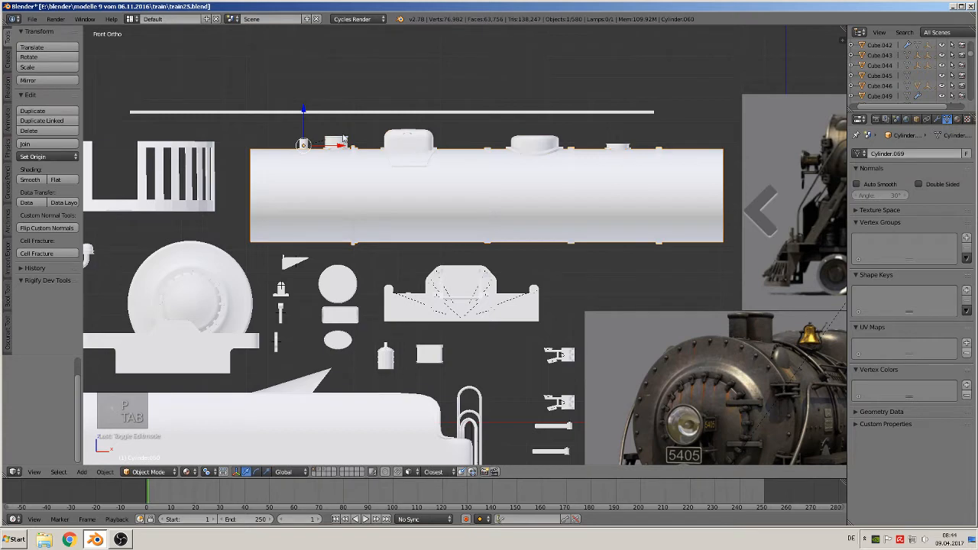
{"action": "left_click_drag", "start_coordinate": [304, 109], "coordinate": [336, 410]}
{"action": "scroll", "coordinate": [507, 157], "scroll_direction": "down", "scroll_amount": 2}
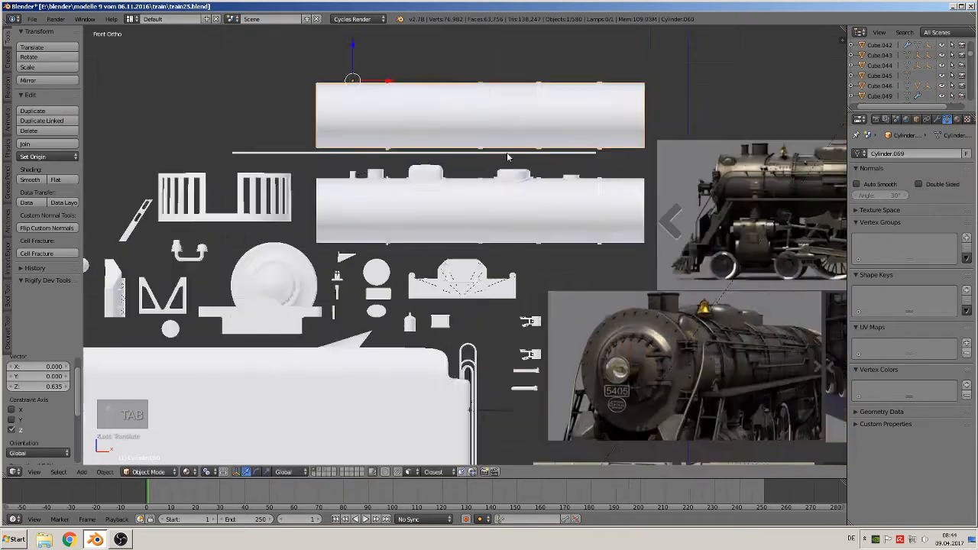
Move the separated boiler shell another 0.152 up in Z and examine the boiler in the locomotive's side-view reference image
{"action": "scroll", "coordinate": [508, 157], "scroll_direction": "down", "scroll_amount": 2}
{"action": "left_click_drag", "start_coordinate": [388, 100], "coordinate": [387, 85]}
{"action": "middle_click_drag", "start_coordinate": [479, 186], "coordinate": [333, 285], "text": "shift"}
{"action": "scroll", "coordinate": [589, 350], "scroll_direction": "up", "scroll_amount": 3}
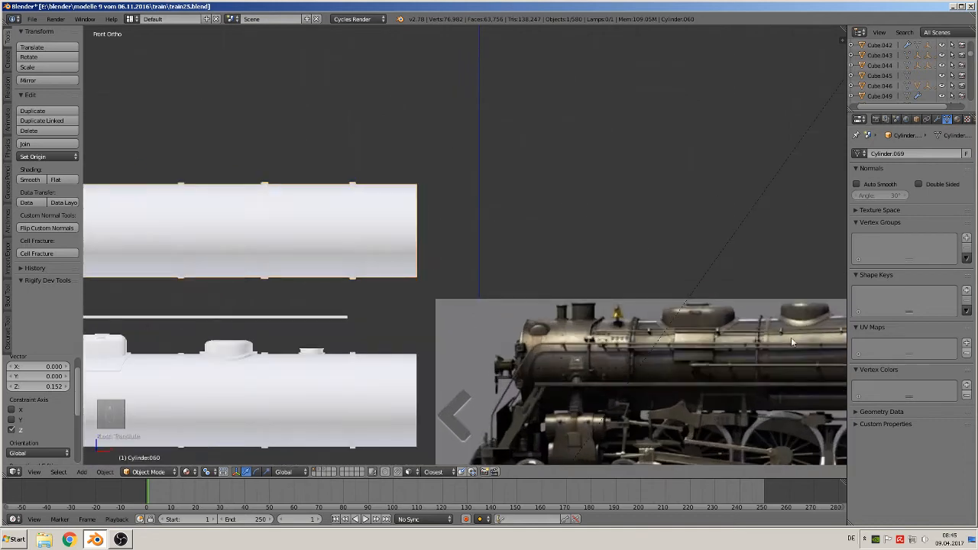
{"action": "middle_click_drag", "start_coordinate": [699, 345], "coordinate": [431, 307], "text": "shift"}
{"action": "scroll", "coordinate": [435, 317], "scroll_direction": "up", "scroll_amount": 2}
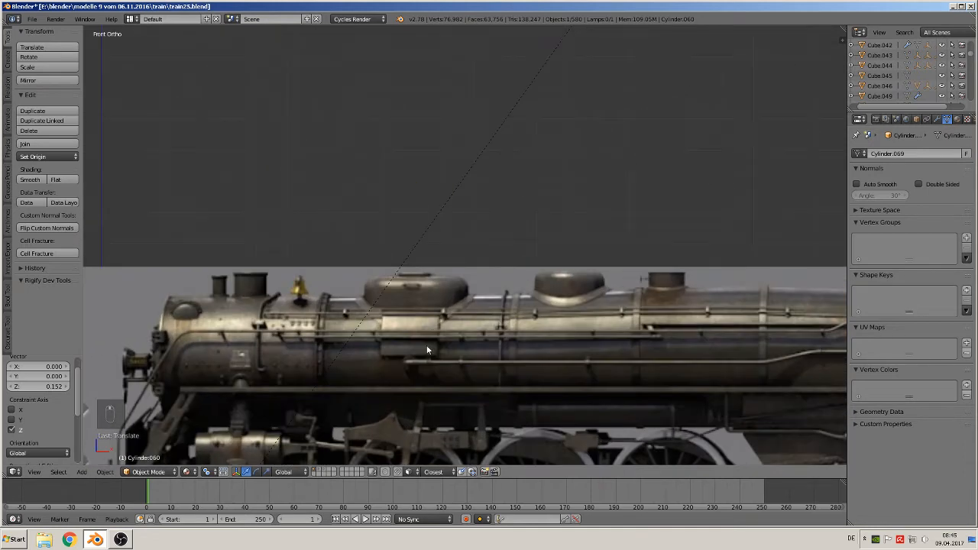
{"action": "middle_click_drag", "start_coordinate": [394, 349], "coordinate": [429, 306], "text": "shift"}
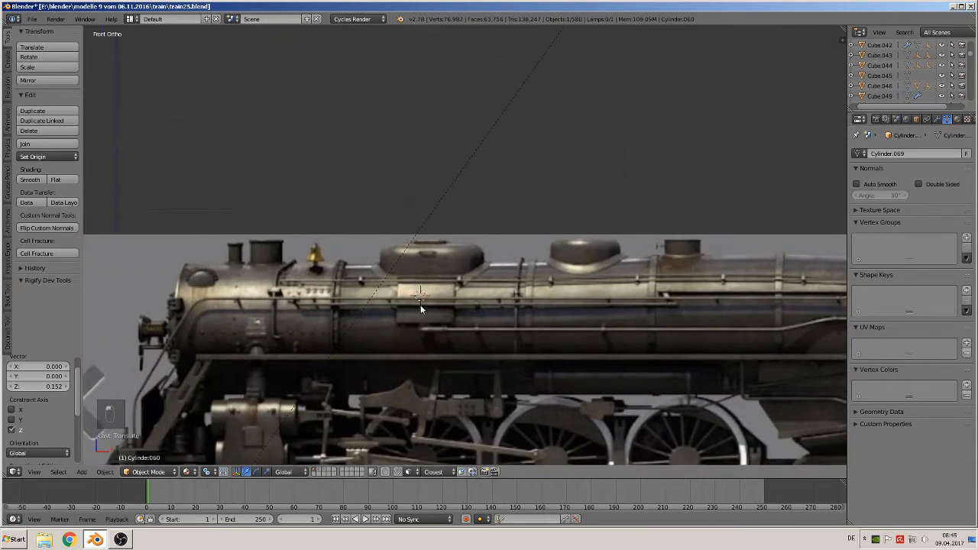
{"action": "scroll", "coordinate": [421, 305], "scroll_direction": "down", "scroll_amount": 4}
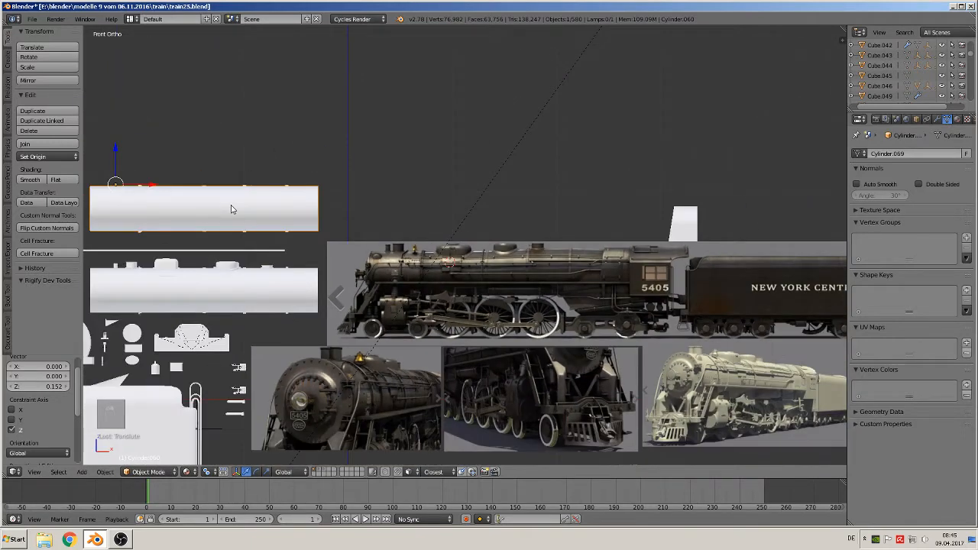
Move the boiler shell 2.598 in X and -0.758 in Z to the side-view image, and -1.027 in Y in front of it
{"action": "key", "text": "g"}
{"action": "left_click", "coordinate": [502, 288]}
{"action": "middle_click_drag", "start_coordinate": [484, 330], "coordinate": [417, 241]}
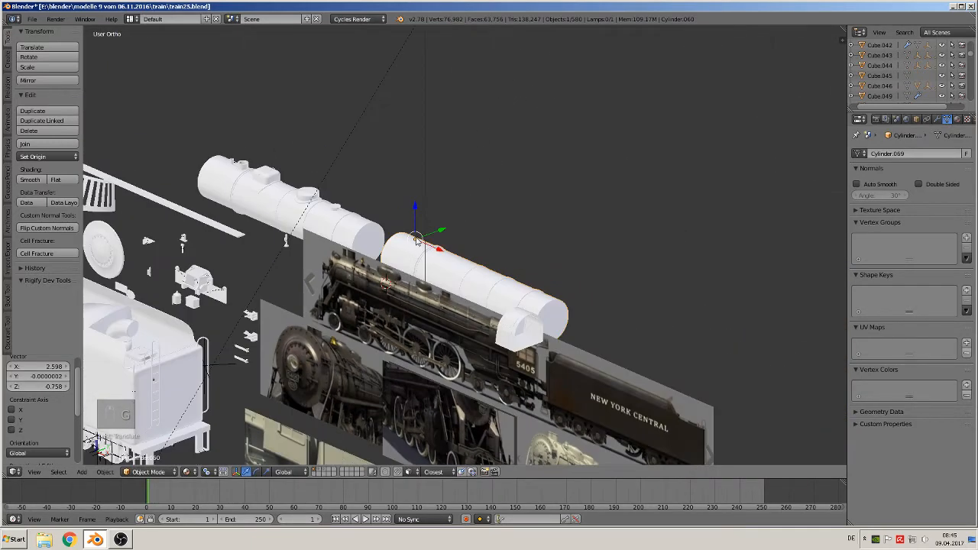
{"action": "key", "text": "g"}
{"action": "key", "text": "y"}
{"action": "left_click", "coordinate": [375, 279]}
{"action": "key", "text": "KP_1"}
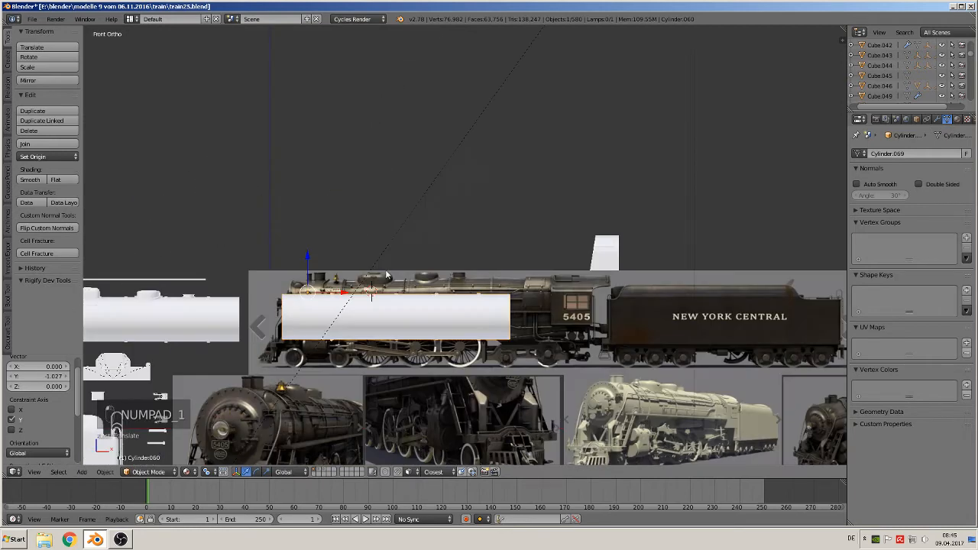
Align the shell with the boiler in the side-view image by 0.110 in X and 0.150 in Z, and raise it 0.790 in Z
{"action": "scroll", "coordinate": [386, 275], "scroll_direction": "up", "scroll_amount": 3}
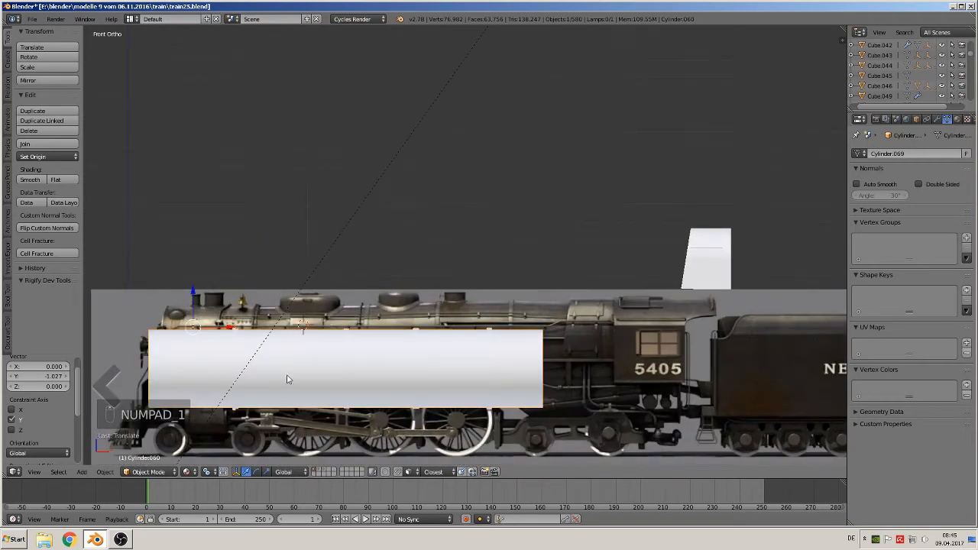
{"action": "key", "text": "g"}
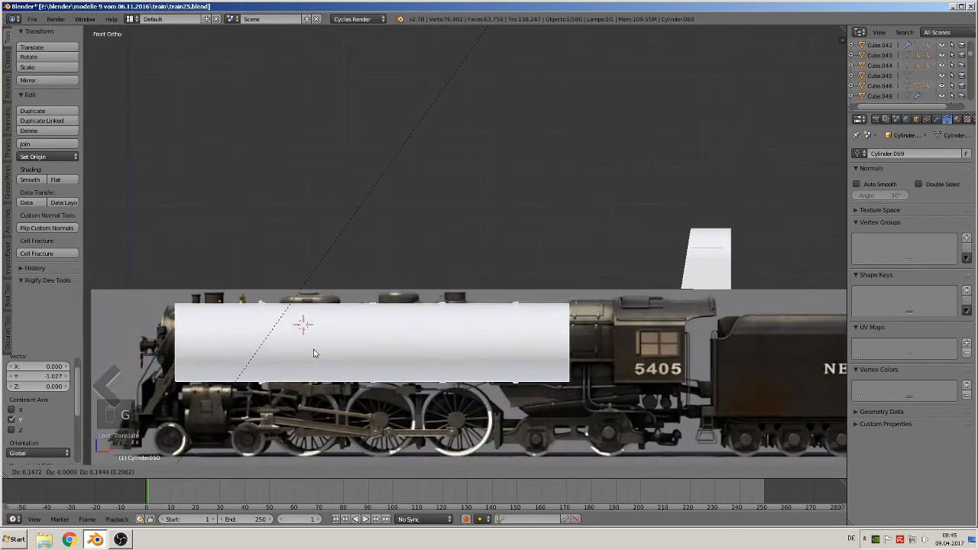
{"action": "left_click", "coordinate": [306, 353]}
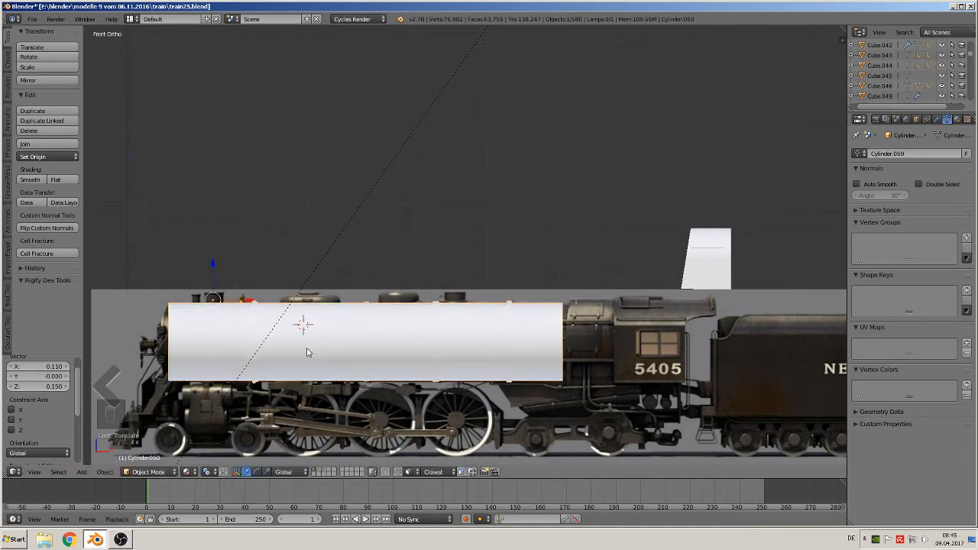
{"action": "left_click_drag", "start_coordinate": [213, 263], "coordinate": [229, 123]}
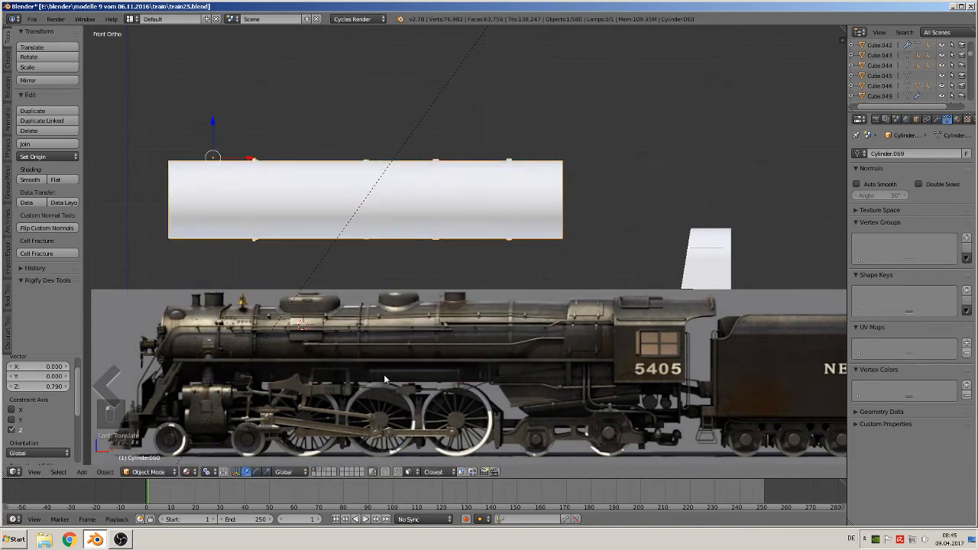
Place the 3D cursor at the base of the large dome in the side-view image, add a plane there and rotate it 90° about X
{"action": "scroll", "coordinate": [385, 380], "scroll_direction": "up", "scroll_amount": 7}
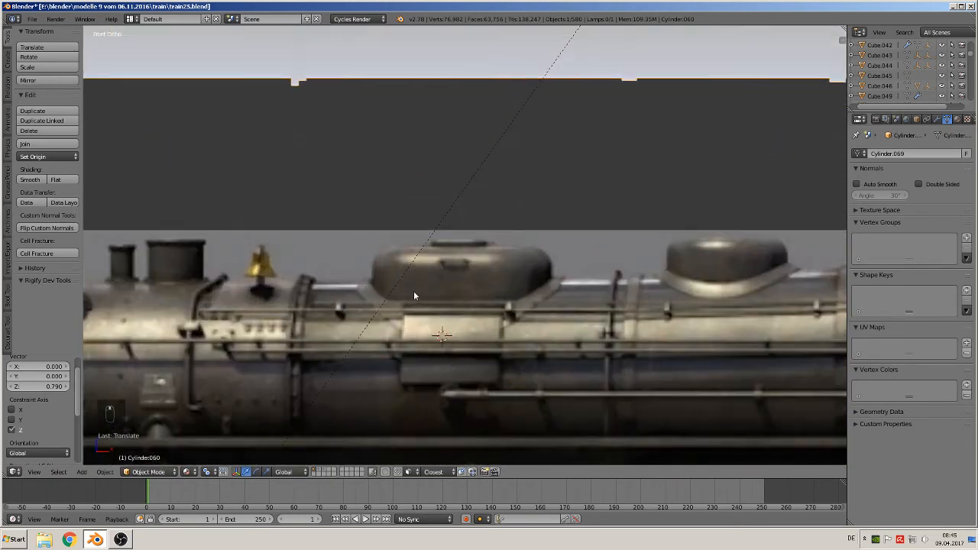
{"action": "left_click", "coordinate": [405, 302]}
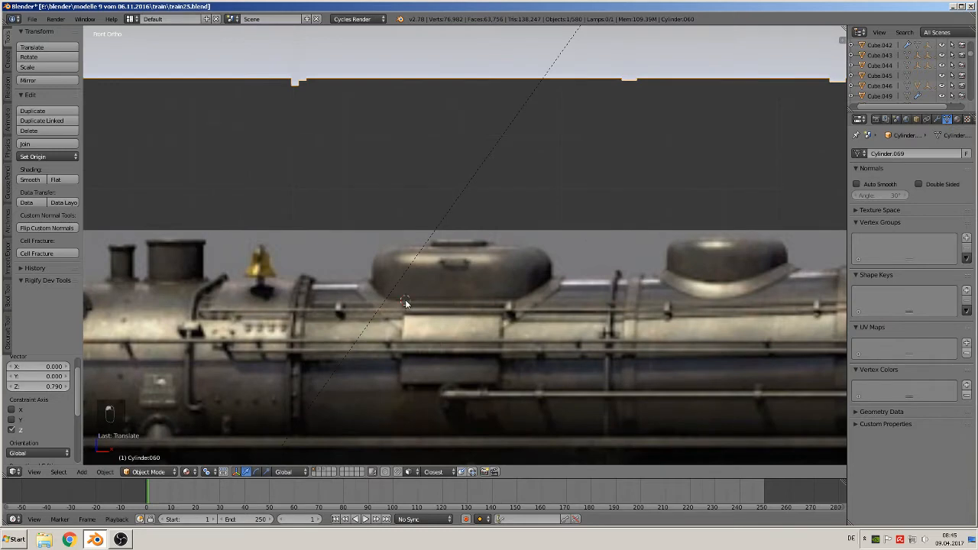
{"action": "left_click", "coordinate": [81, 473]}
{"action": "mouse_move", "coordinate": [95, 459]}
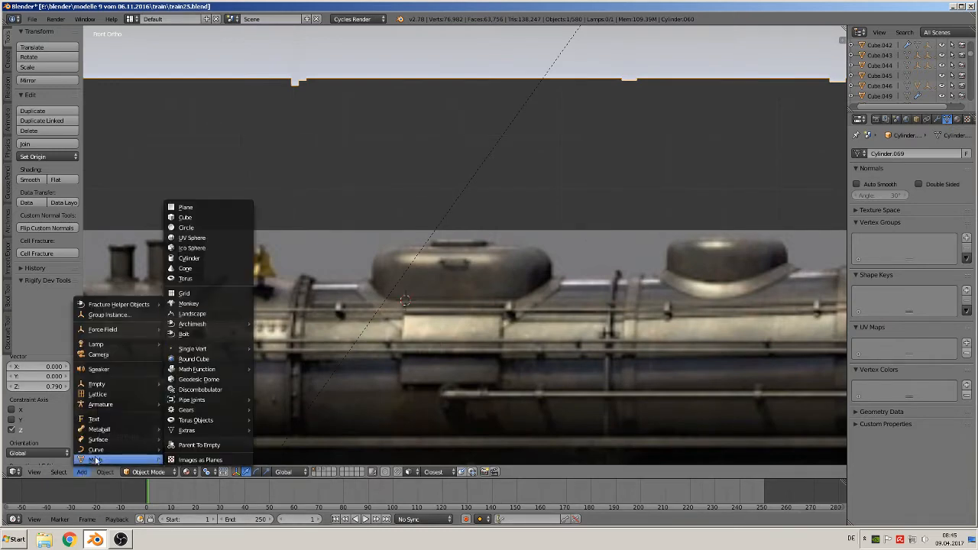
{"action": "left_click", "coordinate": [185, 207]}
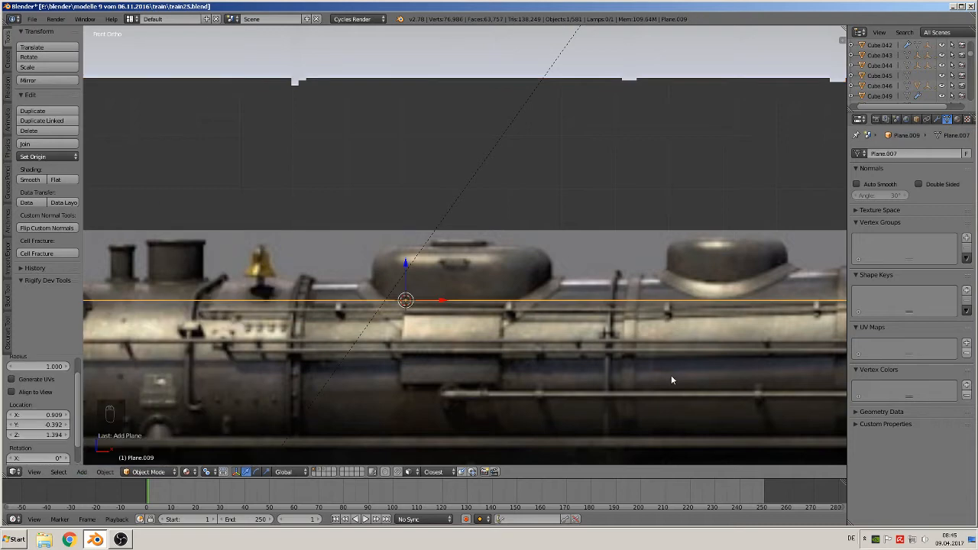
{"action": "type", "text": "rx90"}
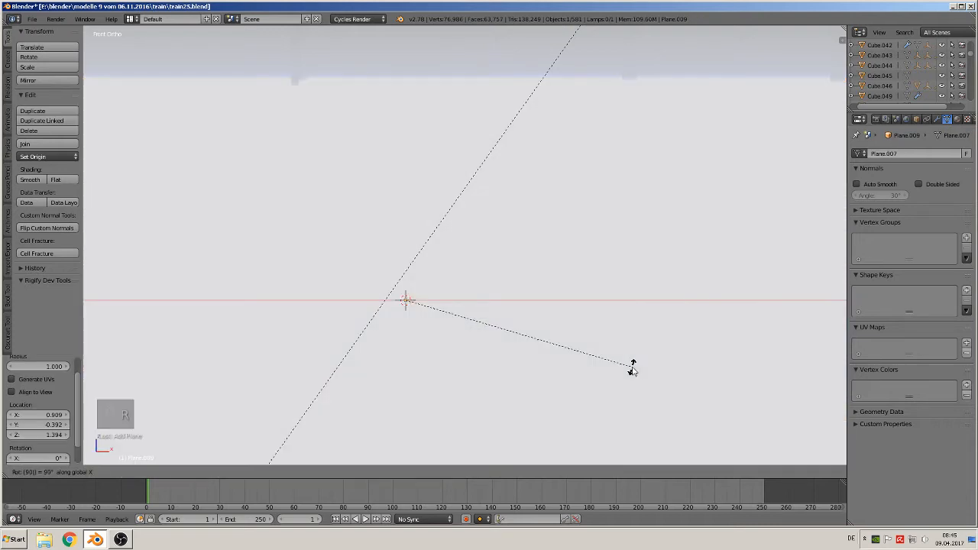
{"action": "key", "text": "Return"}
Scale the plane by 0.069 and move it 0.090 in X and -0.077 in Z onto the panel below the large dome
{"action": "key", "text": "s"}
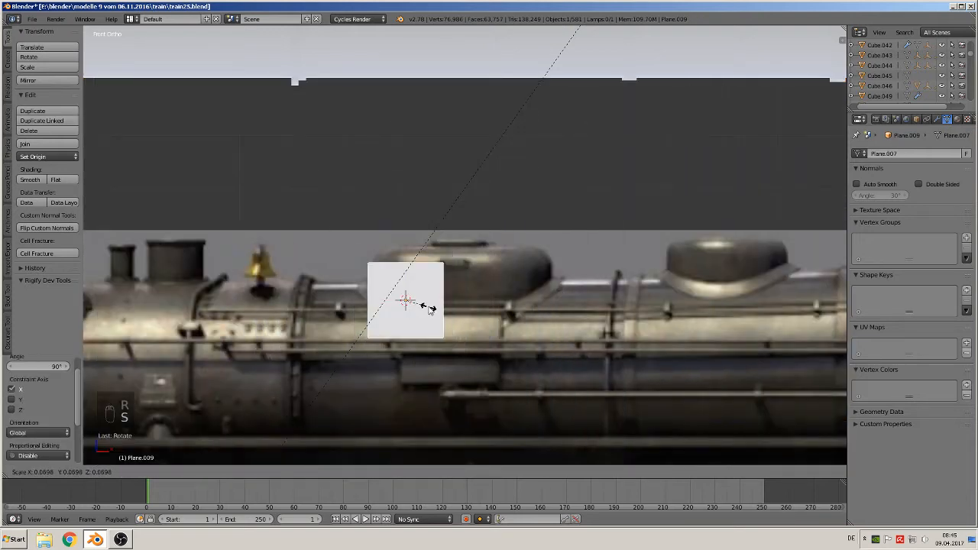
{"action": "left_click", "coordinate": [431, 314]}
{"action": "key", "text": "g"}
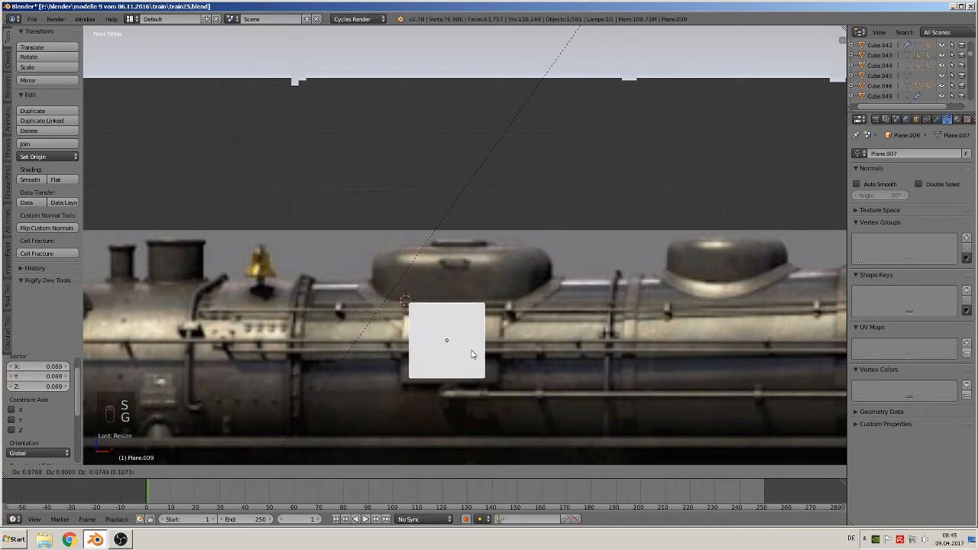
{"action": "left_click", "coordinate": [478, 356]}
Fit the plane's width to the panel below the dome by scaling X by 1.334 and 0.944 and shifting it -0.003 in X
{"action": "key", "text": "s"}
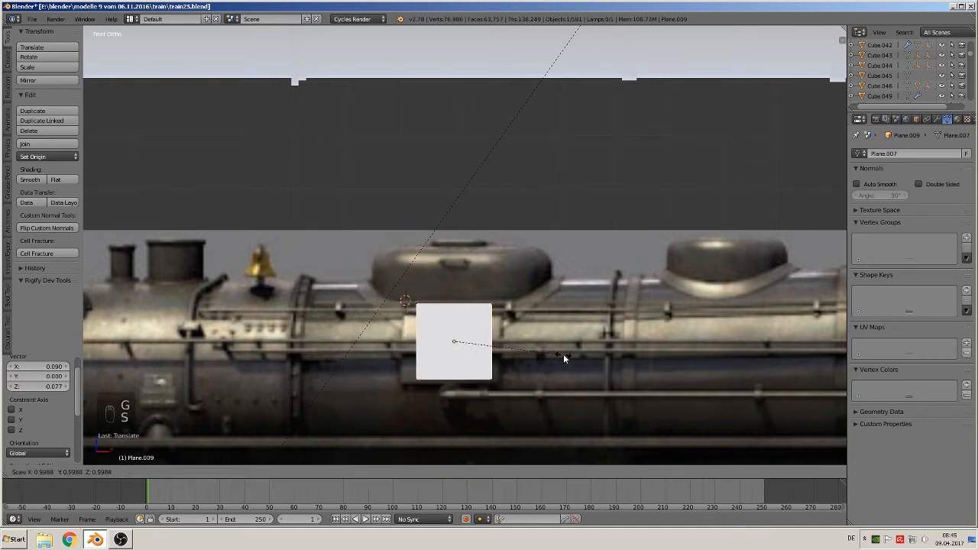
{"action": "key", "text": "x"}
{"action": "left_click", "coordinate": [598, 369]}
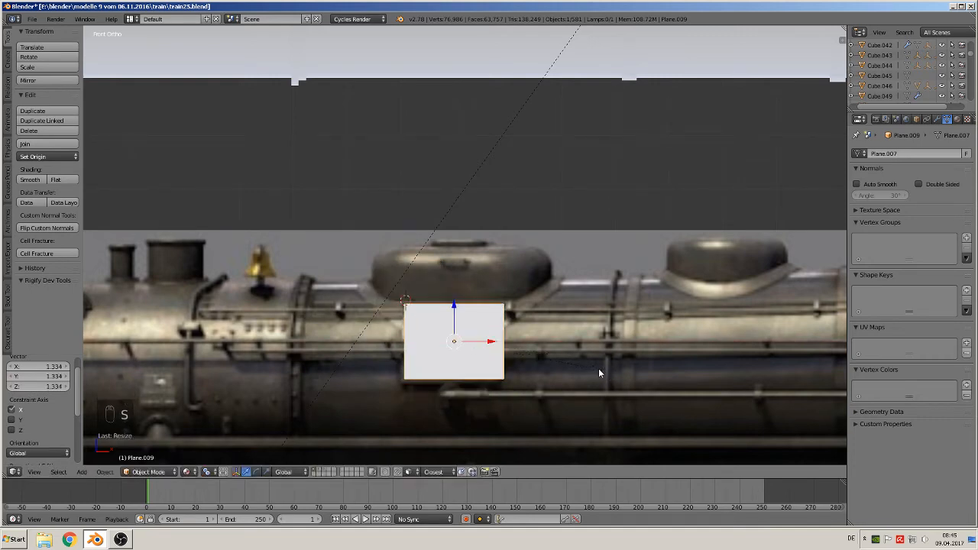
{"action": "left_click_drag", "start_coordinate": [471, 345], "coordinate": [511, 345]}
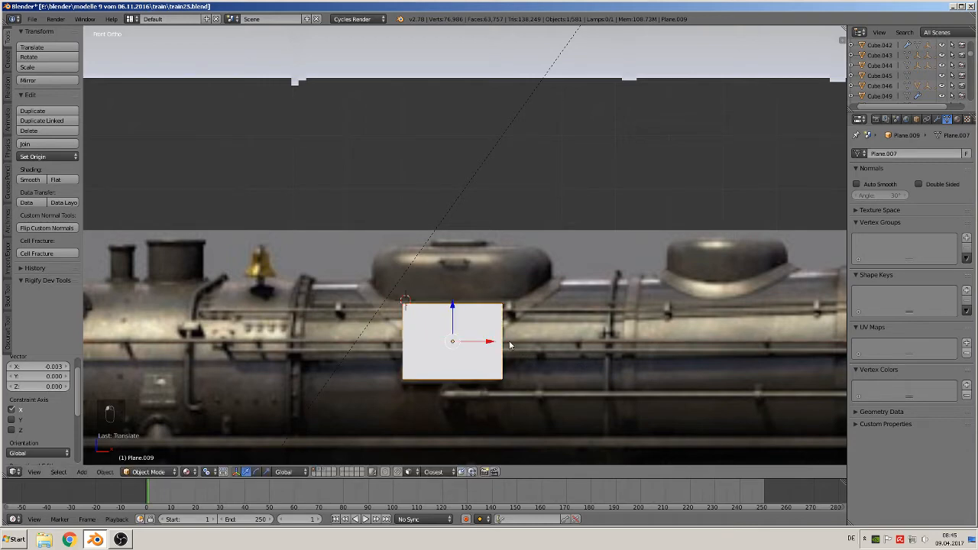
{"action": "key", "text": "s"}
{"action": "left_click", "coordinate": [547, 340]}
Move the plane along Y to in front of the boiler shell, raise it 0.817 in Z and lower it 0.040
{"action": "middle_click_drag", "start_coordinate": [547, 340], "coordinate": [576, 359]}
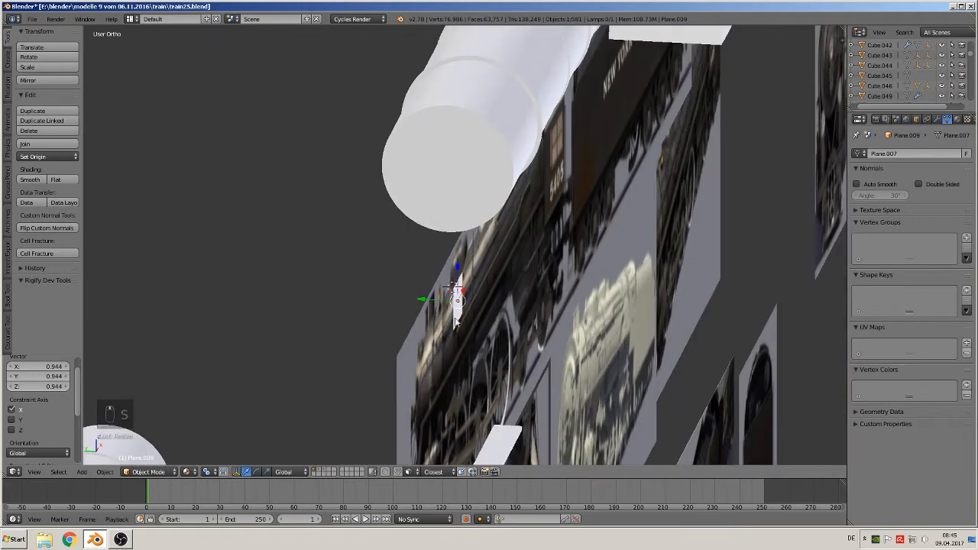
{"action": "left_click_drag", "start_coordinate": [425, 303], "coordinate": [558, 314]}
{"action": "left_click_drag", "start_coordinate": [593, 278], "coordinate": [558, 47]}
{"action": "key", "text": "KP_1"}
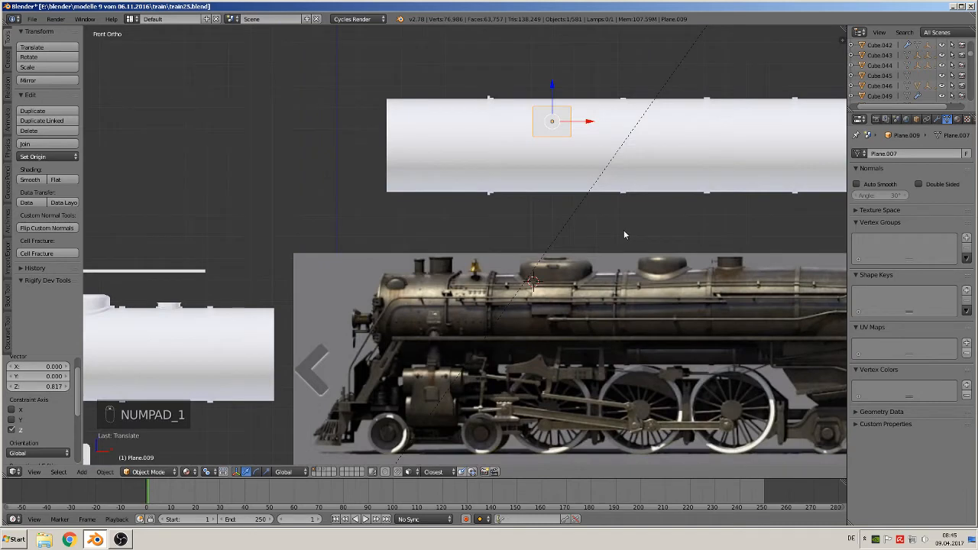
{"action": "middle_click_drag", "start_coordinate": [624, 235], "coordinate": [527, 293], "text": "shift"}
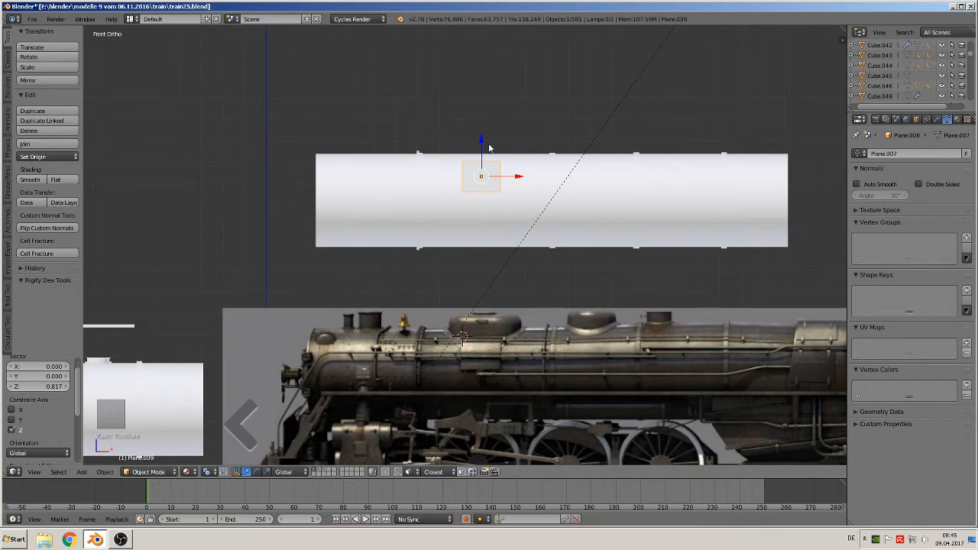
{"action": "left_click_drag", "start_coordinate": [482, 144], "coordinate": [480, 155]}
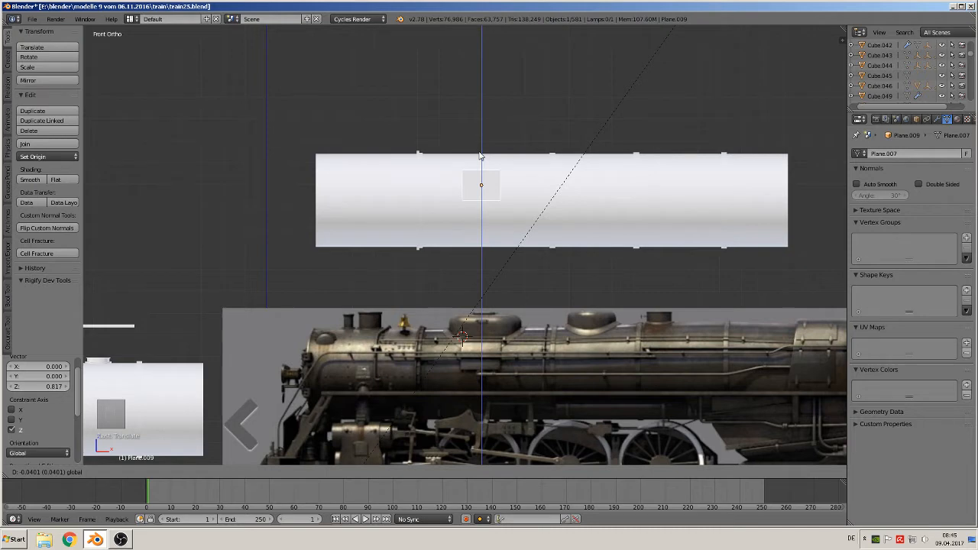
{"action": "left_click_drag", "start_coordinate": [480, 156], "coordinate": [480, 157]}
Cut the plane's outline into the boiler shell's full mesh with Knife Project in front view
{"action": "scroll", "coordinate": [463, 252], "scroll_direction": "up", "scroll_amount": 5}
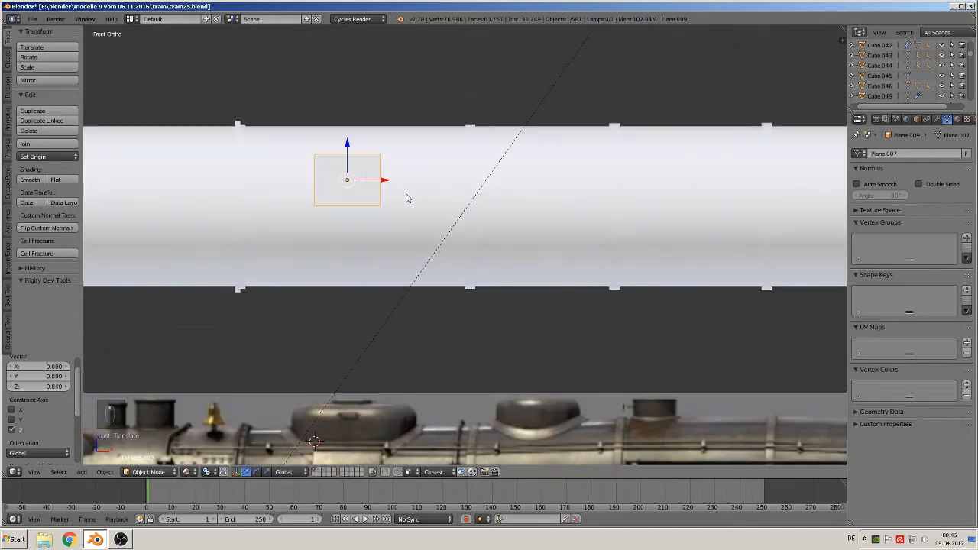
{"action": "right_click", "coordinate": [430, 163]}
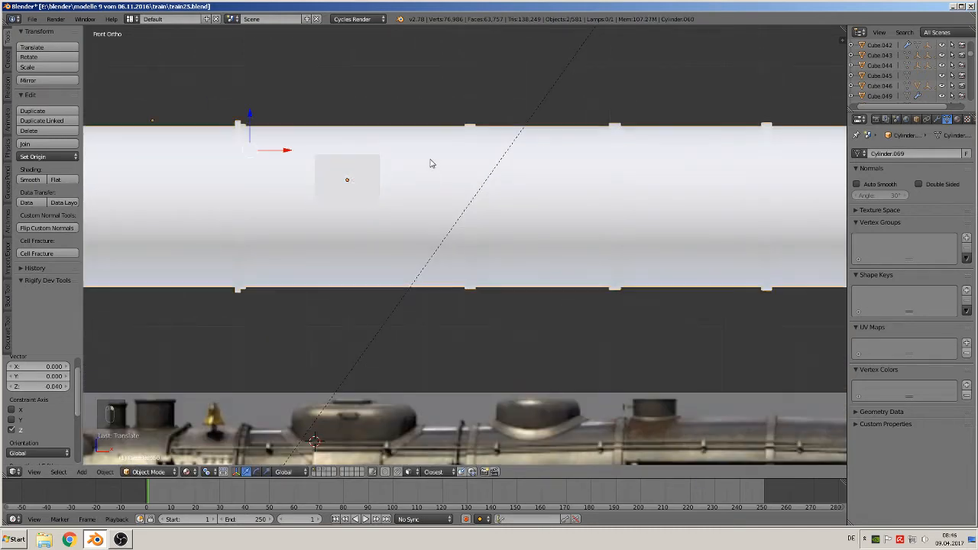
{"action": "key", "text": "Tab"}
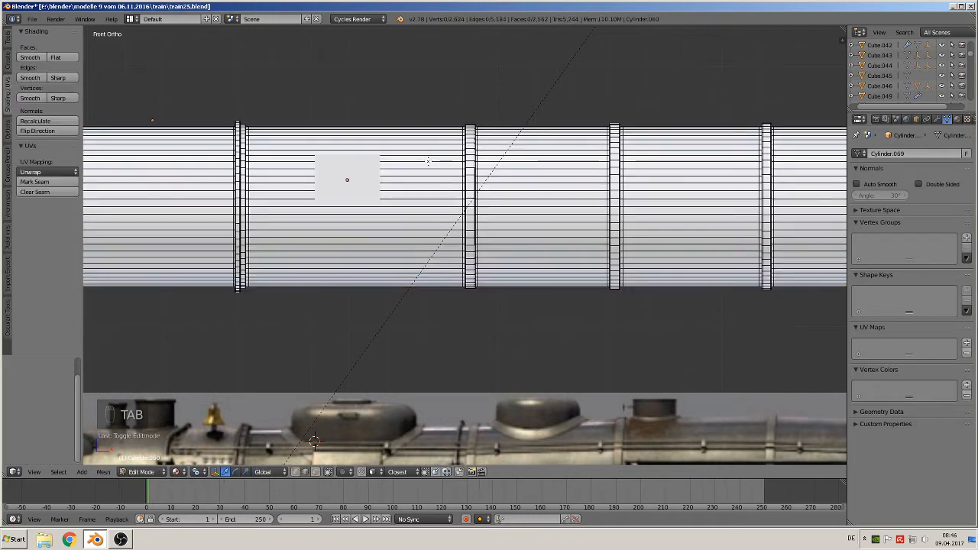
{"action": "key", "text": "a"}
{"action": "key", "text": "a"}
{"action": "key", "text": "a"}
{"action": "key", "text": "a"}
{"action": "key", "text": "a"}
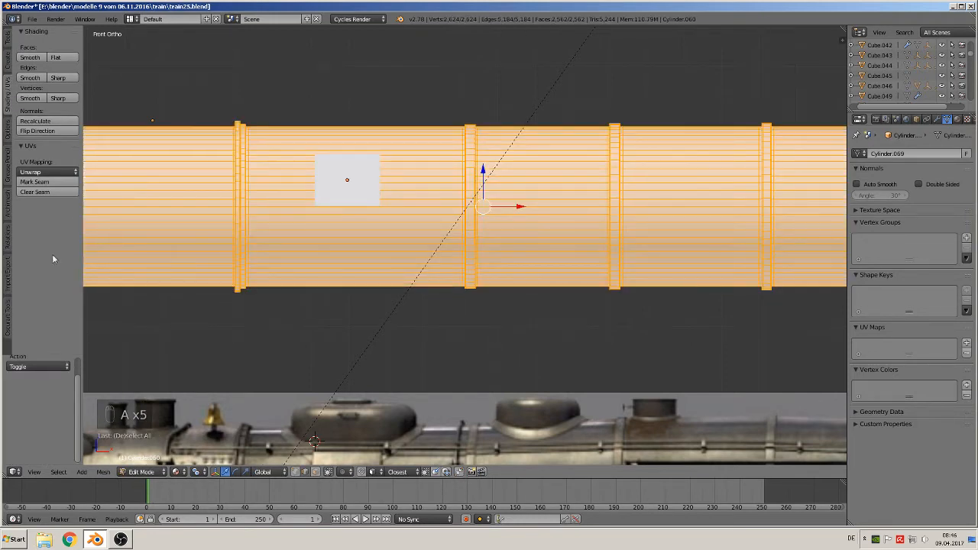
{"action": "left_click", "coordinate": [9, 38]}
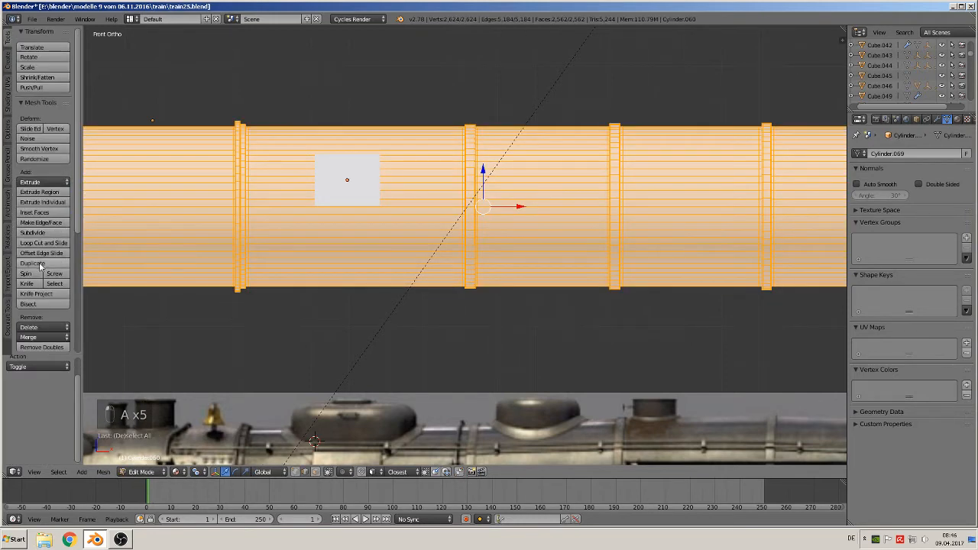
{"action": "left_click", "coordinate": [41, 297]}
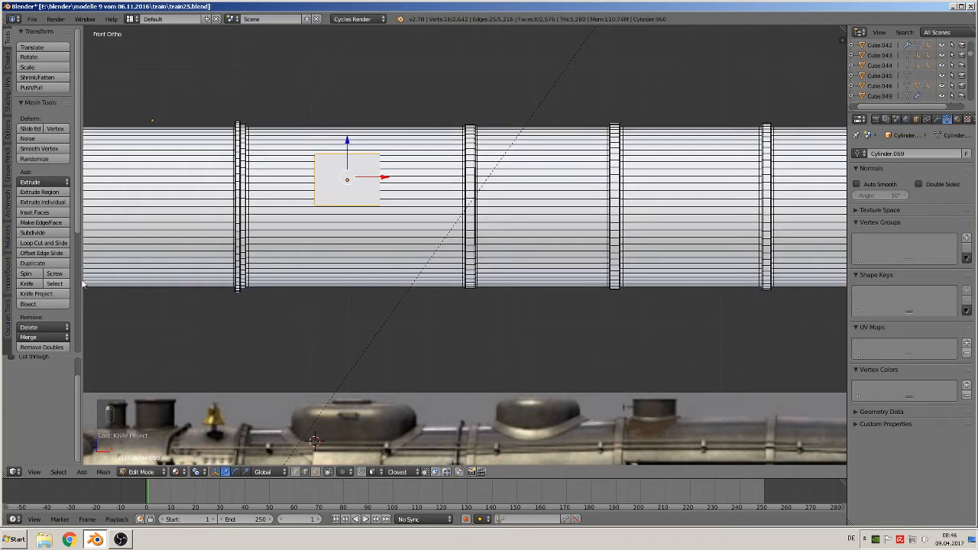
{"action": "key", "text": "Tab"}
Separate the knife-projected rectangular patch on the boiler shell into its own object and return to Object Mode
{"action": "middle_click_drag", "start_coordinate": [448, 207], "coordinate": [393, 170]}
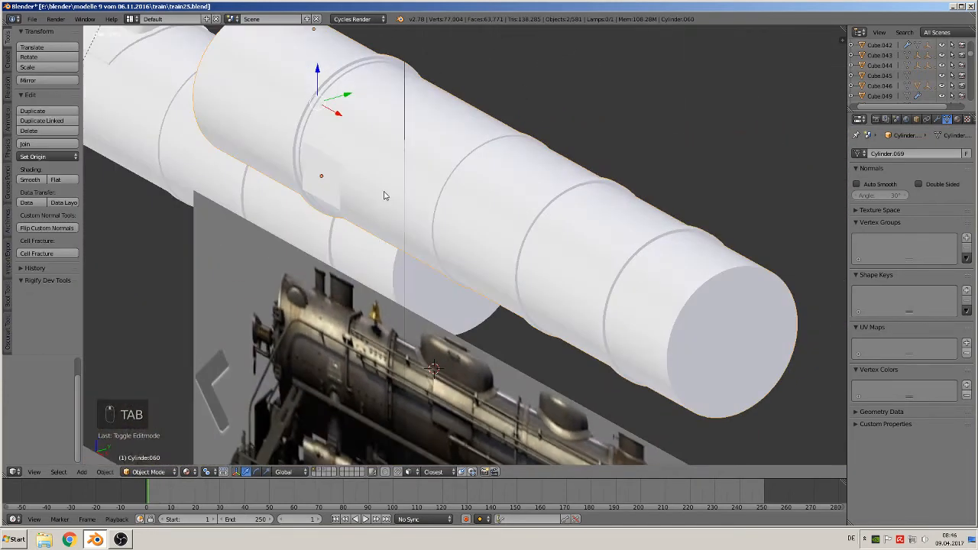
{"action": "right_click", "coordinate": [393, 171]}
{"action": "key", "text": "Tab"}
{"action": "key", "text": "Tab"}
{"action": "right_click", "coordinate": [450, 171]}
{"action": "key", "text": "Tab"}
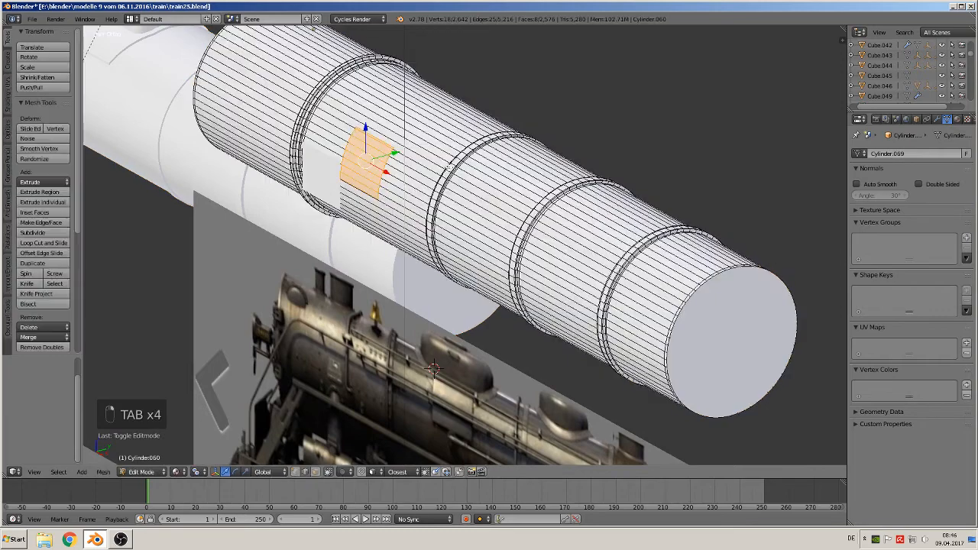
{"action": "key", "text": "KP_Decimal"}
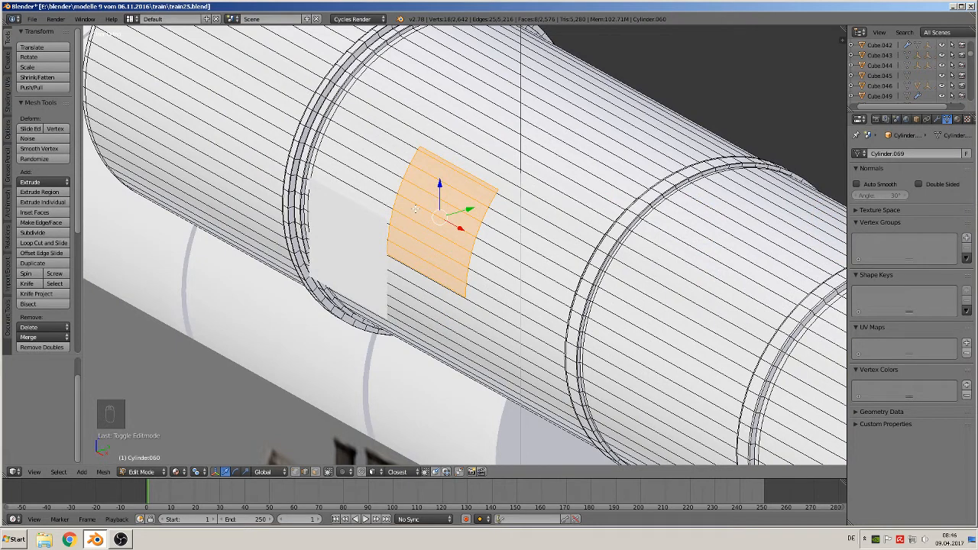
{"action": "key", "text": "p"}
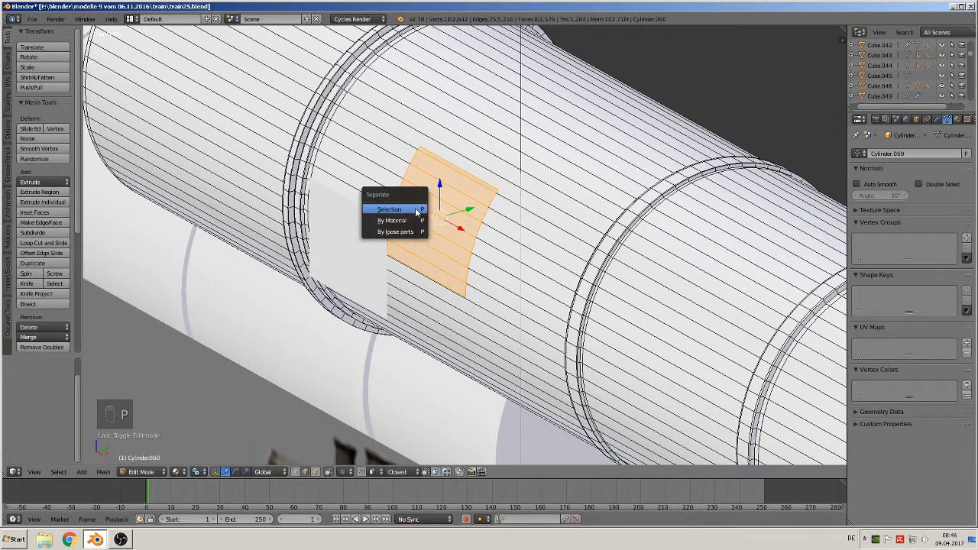
{"action": "left_click", "coordinate": [416, 210]}
{"action": "key", "text": "Tab"}
{"action": "scroll", "coordinate": [441, 242], "scroll_direction": "down", "scroll_amount": 5}
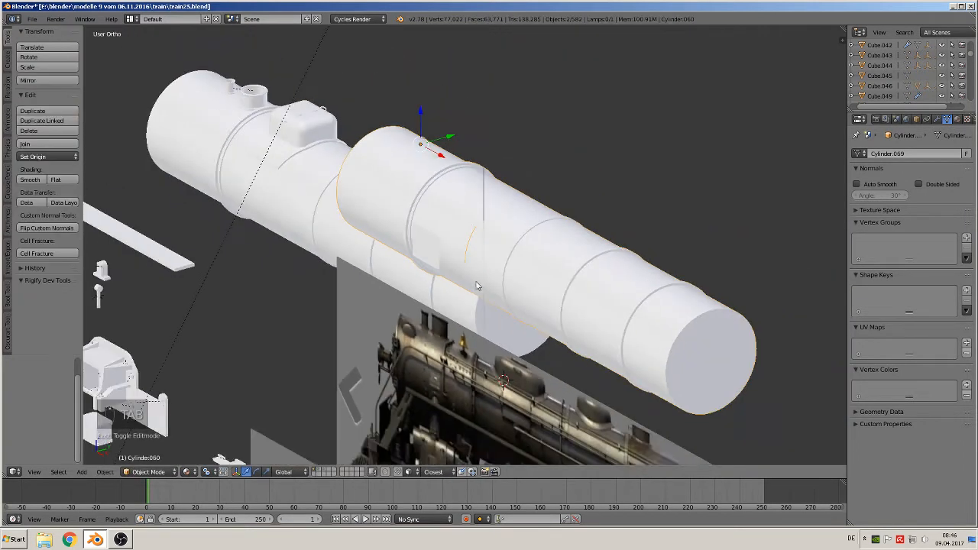
Delete the leftover boiler shell copy and the flat cutting plane, keeping only the separated curved patch
{"action": "middle_click_drag", "start_coordinate": [479, 286], "coordinate": [533, 278]}
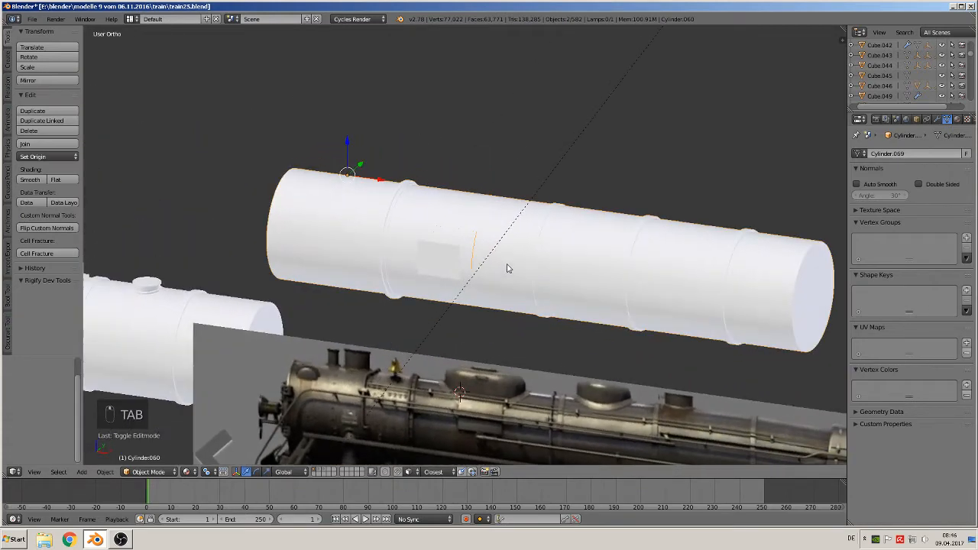
{"action": "key", "text": "x"}
{"action": "left_click", "coordinate": [558, 260]}
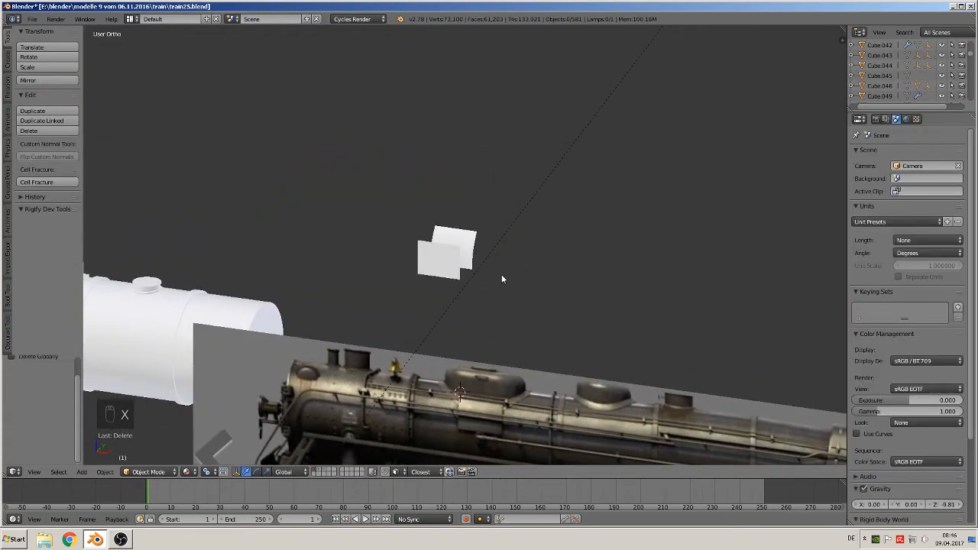
{"action": "middle_click_drag", "start_coordinate": [502, 279], "coordinate": [448, 280]}
{"action": "right_click", "coordinate": [439, 279]}
{"action": "key", "text": "x"}
{"action": "left_click", "coordinate": [437, 280]}
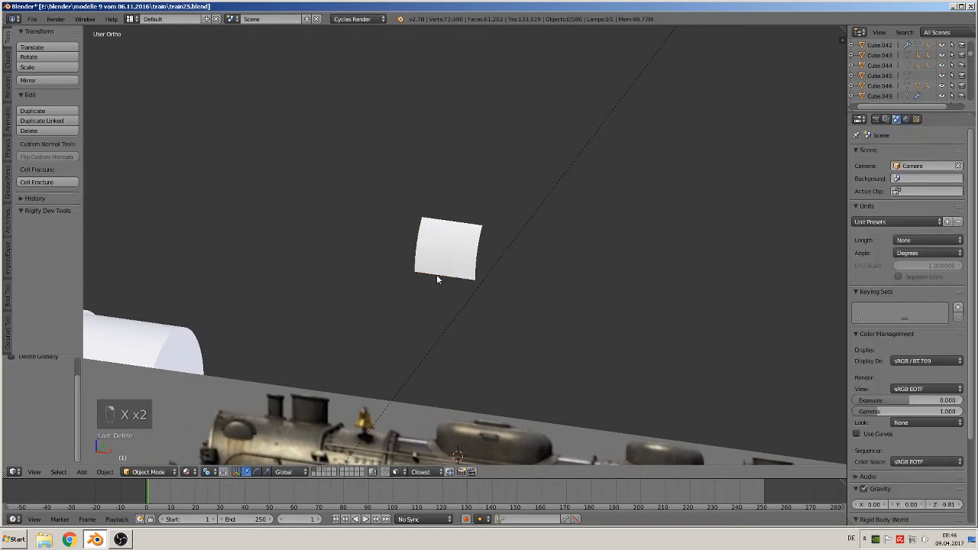
Select the curved patch and set its origin to its geometry
{"action": "scroll", "coordinate": [448, 275], "scroll_direction": "up", "scroll_amount": 2}
{"action": "right_click", "coordinate": [450, 249]}
{"action": "middle_click_drag", "start_coordinate": [450, 249], "coordinate": [388, 261]}
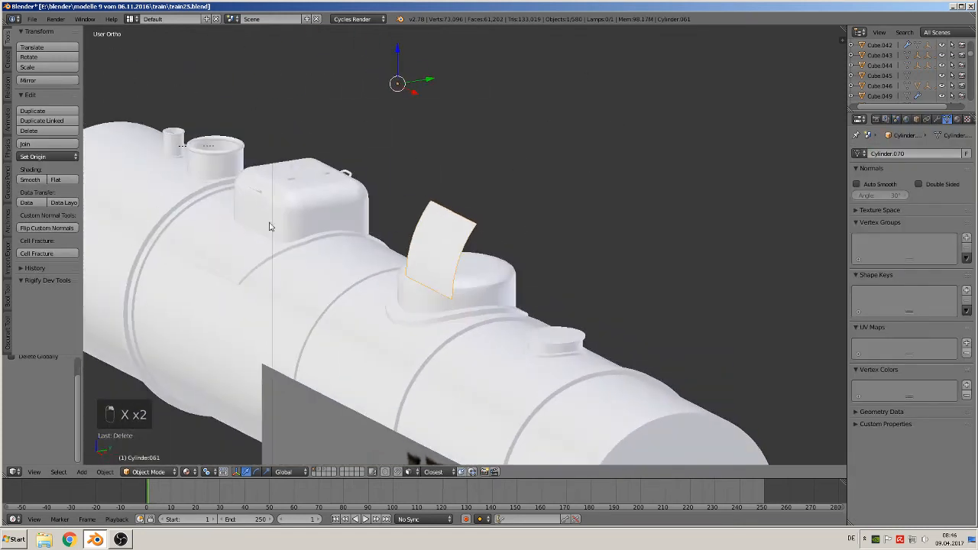
{"action": "left_click", "coordinate": [35, 157]}
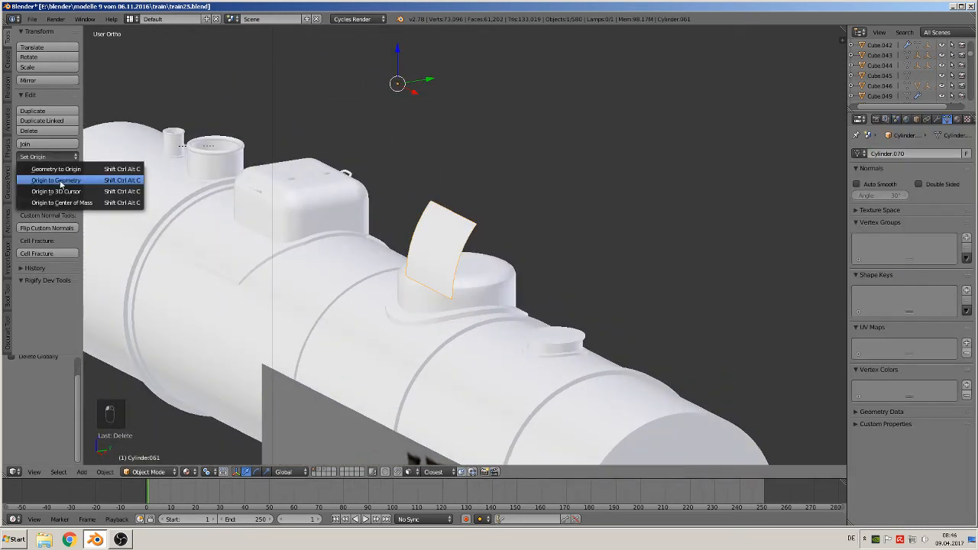
{"action": "left_click", "coordinate": [56, 179]}
Select the curved patch's whole mesh in Edit Mode and set the transform orientation to Normal
{"action": "key", "text": "KP_Divide"}
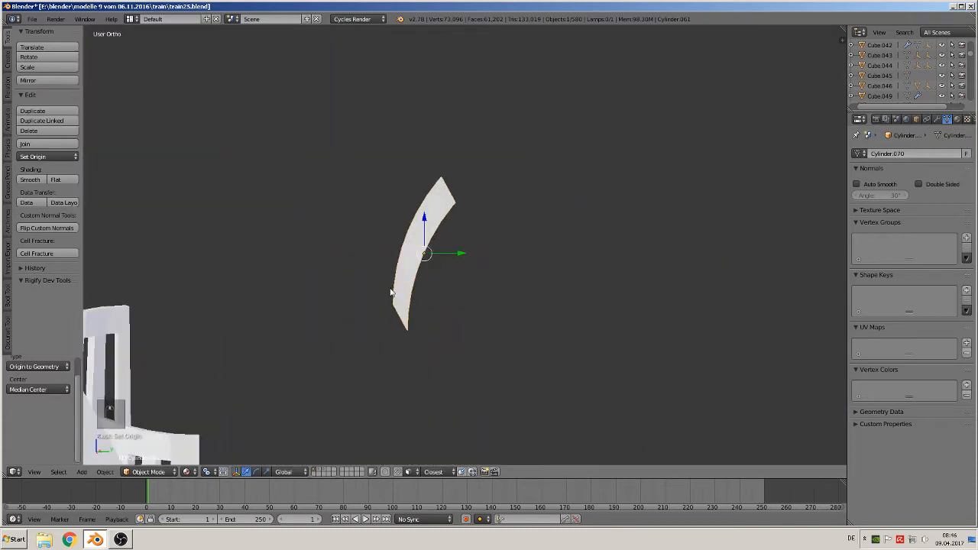
{"action": "key", "text": "Tab"}
{"action": "key", "text": "a"}
{"action": "key", "text": "a"}
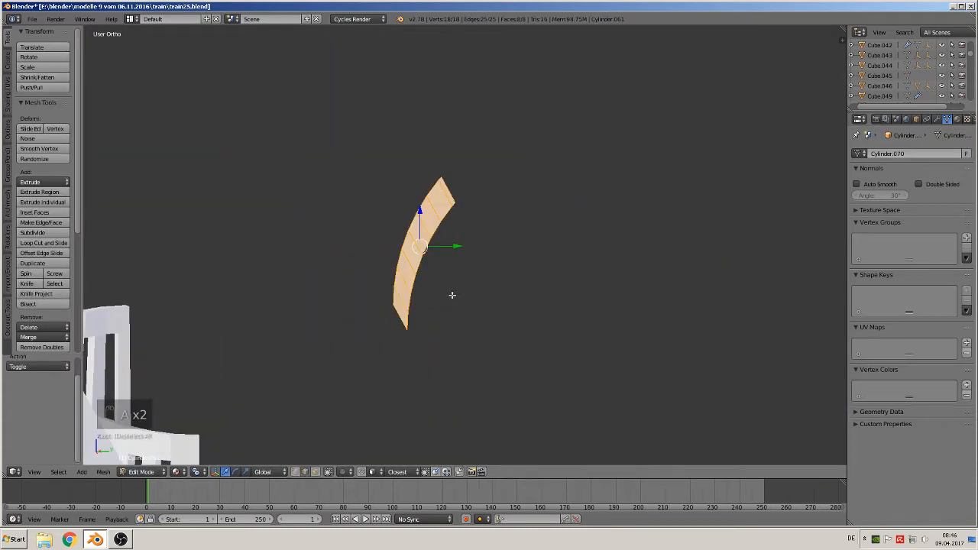
{"action": "left_click", "coordinate": [263, 471]}
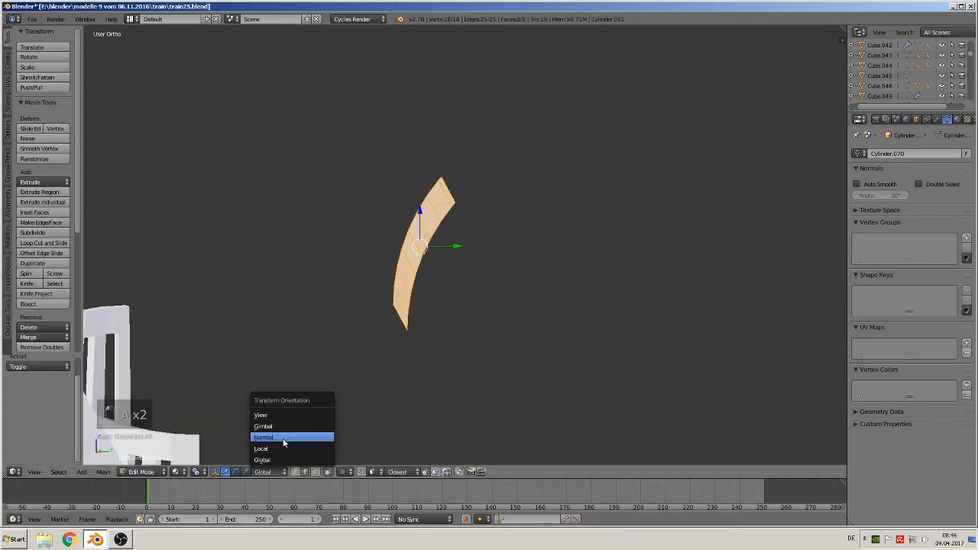
{"action": "left_click", "coordinate": [283, 439]}
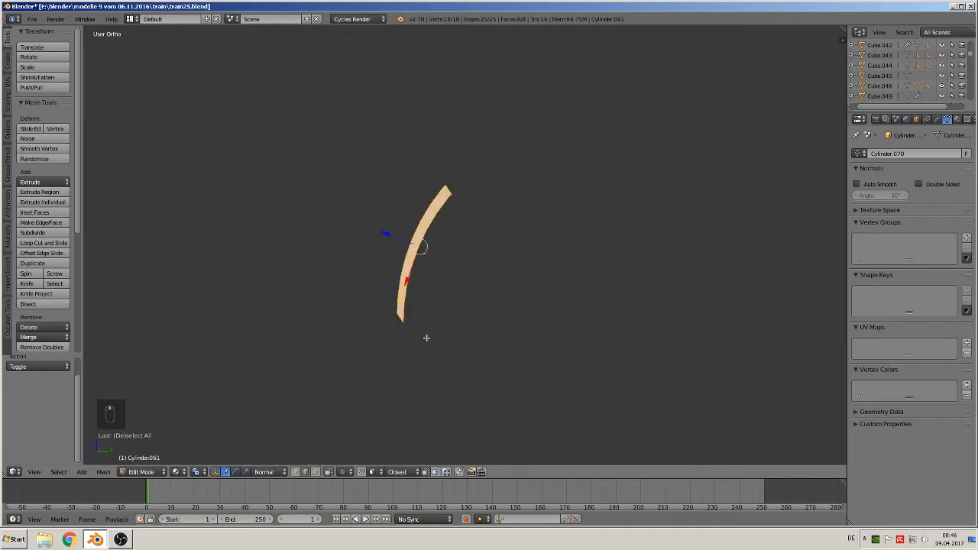
{"action": "middle_click_drag", "start_coordinate": [426, 338], "coordinate": [425, 337]}
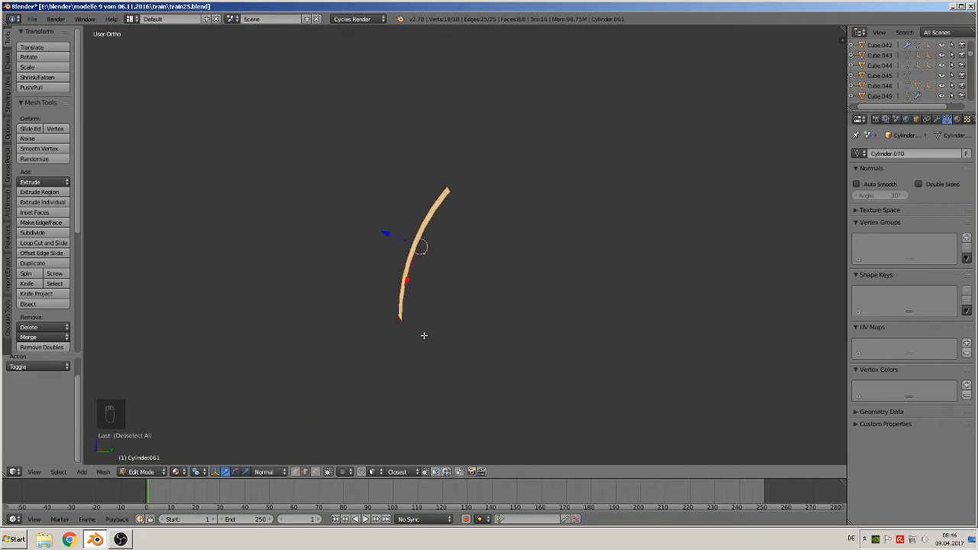
Extrude the curved panel's faces along the normal to give it a small thickness and return to Object Mode
{"action": "key", "text": "e"}
{"action": "right_click", "coordinate": [428, 323]}
{"action": "left_click_drag", "start_coordinate": [388, 232], "coordinate": [384, 234]}
{"action": "key", "text": "Tab"}
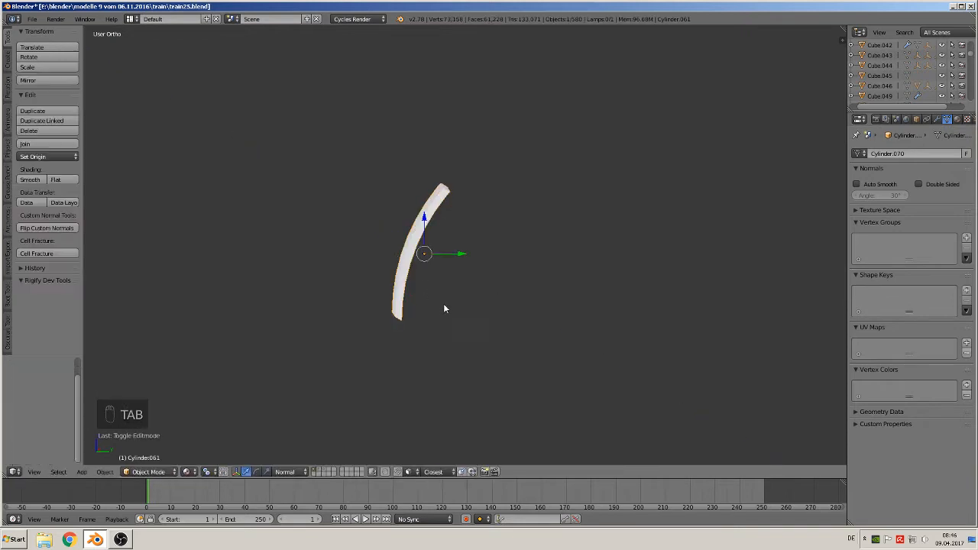
Move the curved panel about -3.59 in X and -1.18 in Z, beside the boiler among the modelled parts, and save the file
{"action": "middle_click_drag", "start_coordinate": [446, 305], "coordinate": [532, 303]}
{"action": "key", "text": "KP_1"}
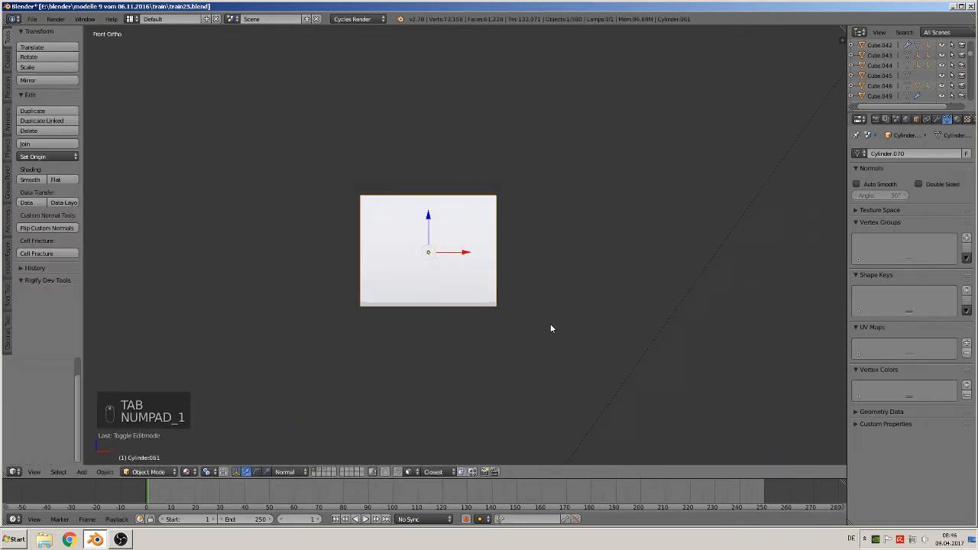
{"action": "scroll", "coordinate": [551, 329], "scroll_direction": "down", "scroll_amount": 8}
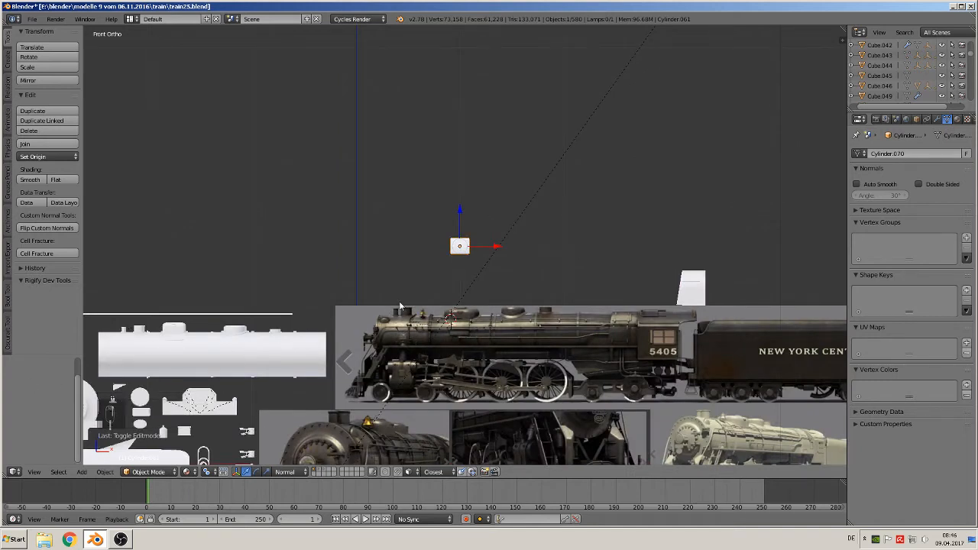
{"action": "middle_click_drag", "start_coordinate": [400, 305], "coordinate": [592, 258], "text": "shift"}
{"action": "key", "text": "g"}
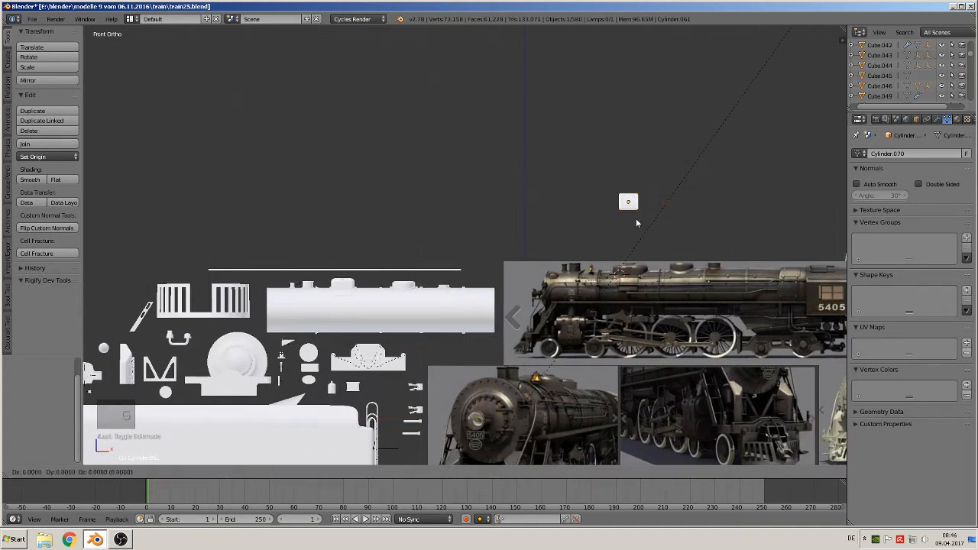
{"action": "left_click", "coordinate": [263, 345]}
{"action": "left_click", "coordinate": [33, 19]}
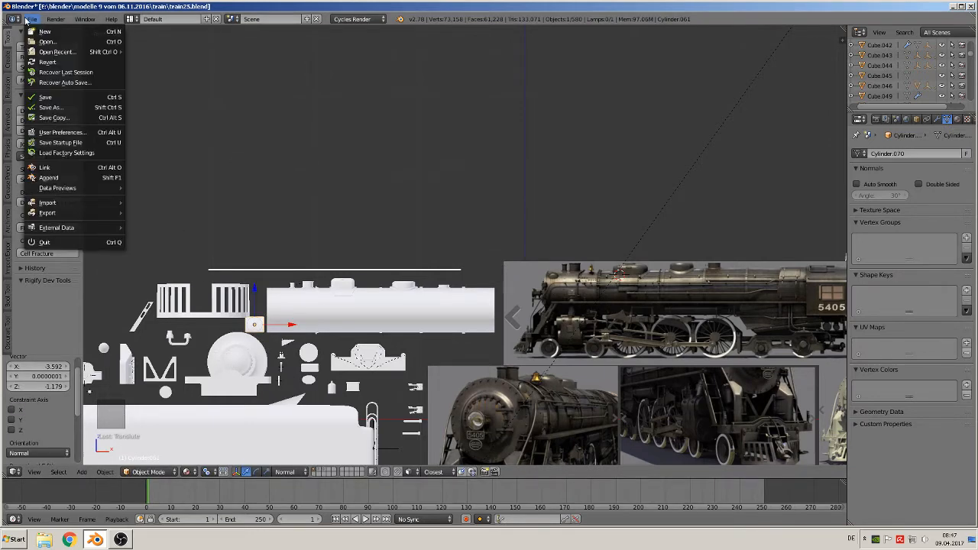
{"action": "left_click", "coordinate": [59, 98]}
Examine the reference photos for the small brackets on the boiler casing beside the cab
{"action": "middle_click_drag", "start_coordinate": [796, 366], "coordinate": [519, 311], "text": "shift"}
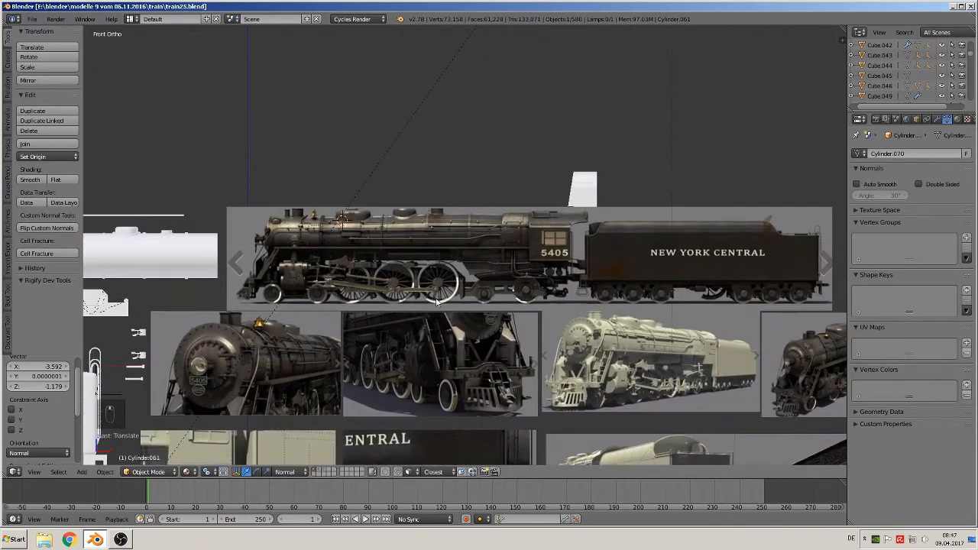
{"action": "scroll", "coordinate": [436, 249], "scroll_direction": "up", "scroll_amount": 6}
{"action": "scroll", "coordinate": [434, 251], "scroll_direction": "up", "scroll_amount": 2}
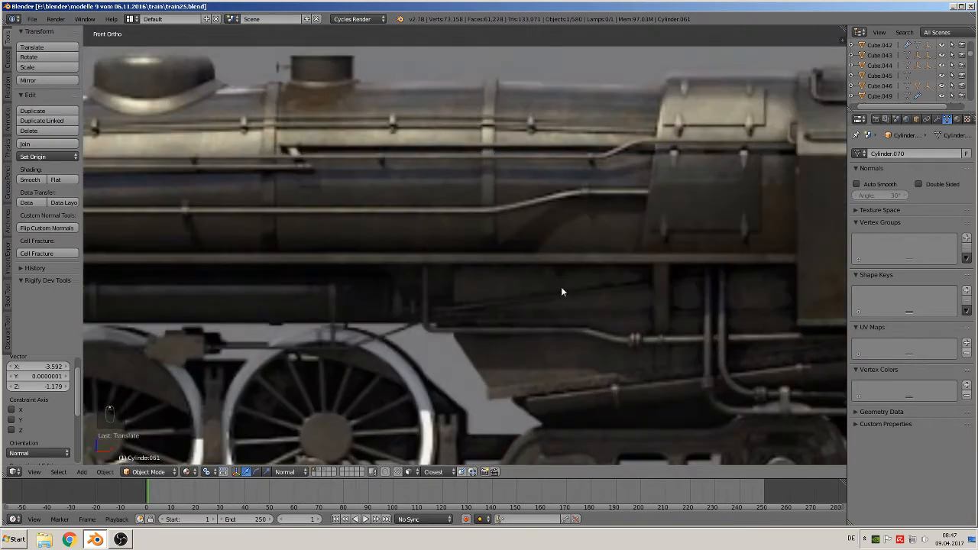
{"action": "scroll", "coordinate": [616, 343], "scroll_direction": "down", "scroll_amount": 4}
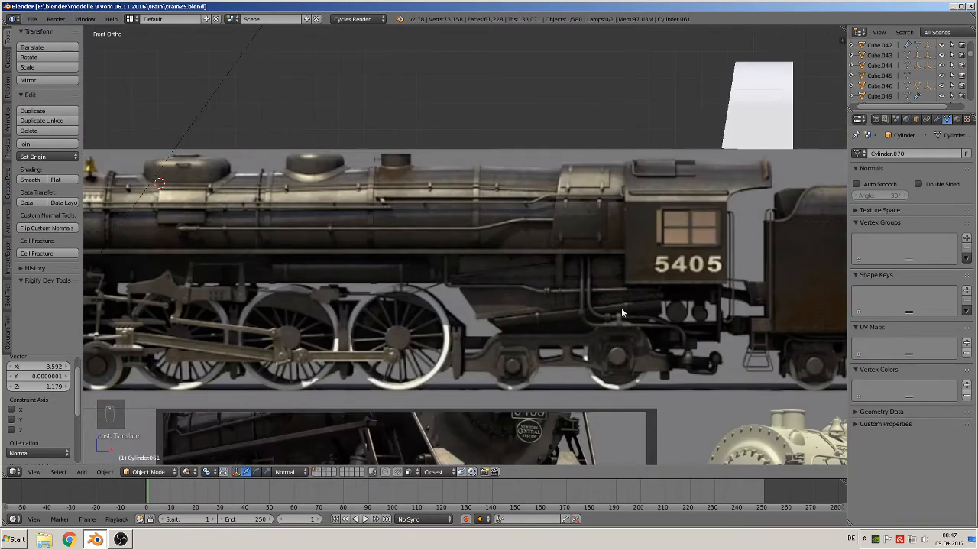
{"action": "scroll", "coordinate": [622, 308], "scroll_direction": "down", "scroll_amount": 6}
{"action": "middle_click_drag", "start_coordinate": [384, 459], "coordinate": [489, 221], "text": "shift"}
{"action": "scroll", "coordinate": [480, 253], "scroll_direction": "up", "scroll_amount": 2}
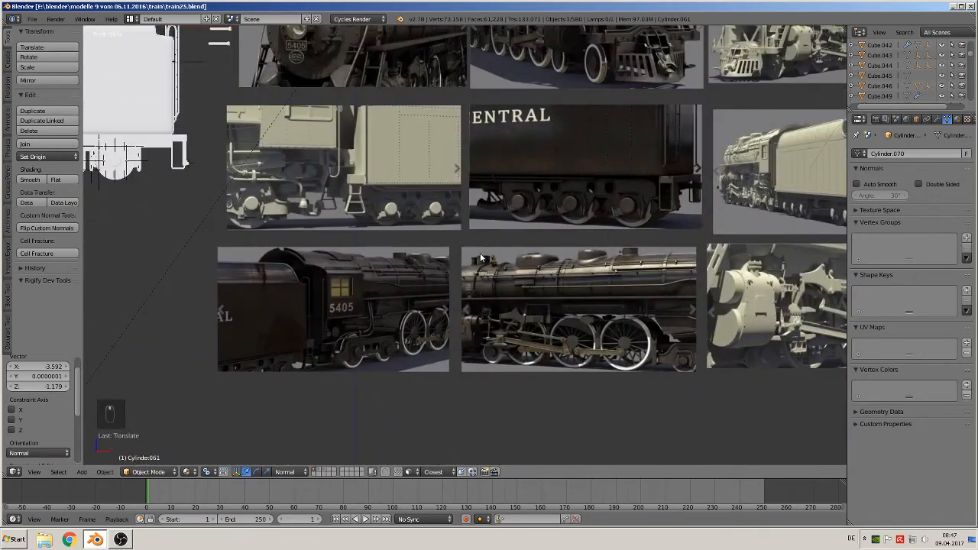
{"action": "scroll", "coordinate": [480, 253], "scroll_direction": "up", "scroll_amount": 1}
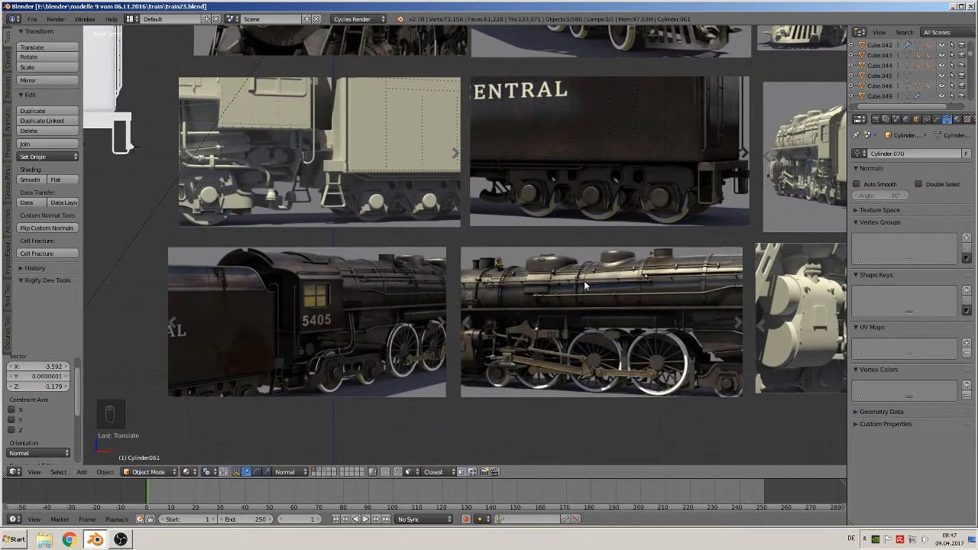
{"action": "scroll", "coordinate": [347, 311], "scroll_direction": "up", "scroll_amount": 5}
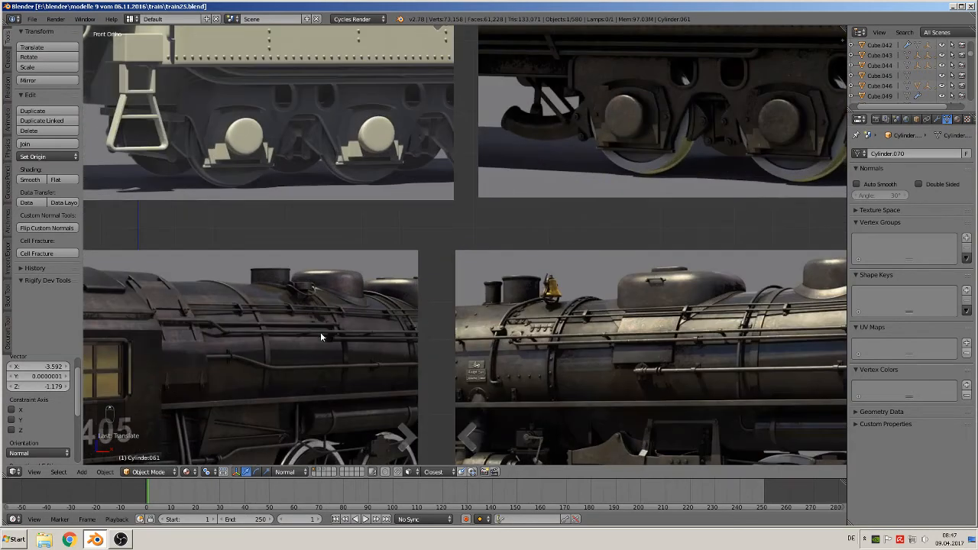
{"action": "scroll", "coordinate": [525, 262], "scroll_direction": "up", "scroll_amount": 7}
{"action": "scroll", "coordinate": [402, 211], "scroll_direction": "down", "scroll_amount": 2}
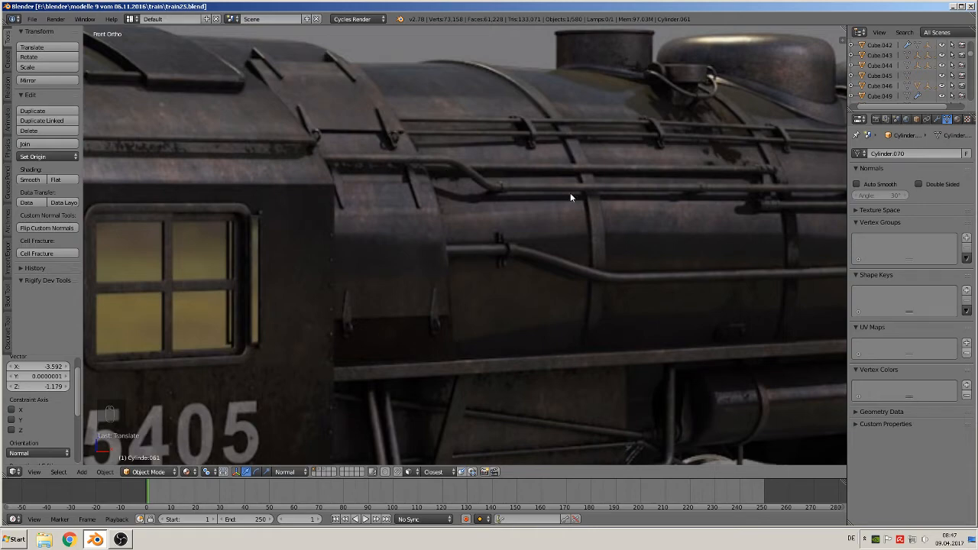
{"action": "scroll", "coordinate": [608, 251], "scroll_direction": "down", "scroll_amount": 10}
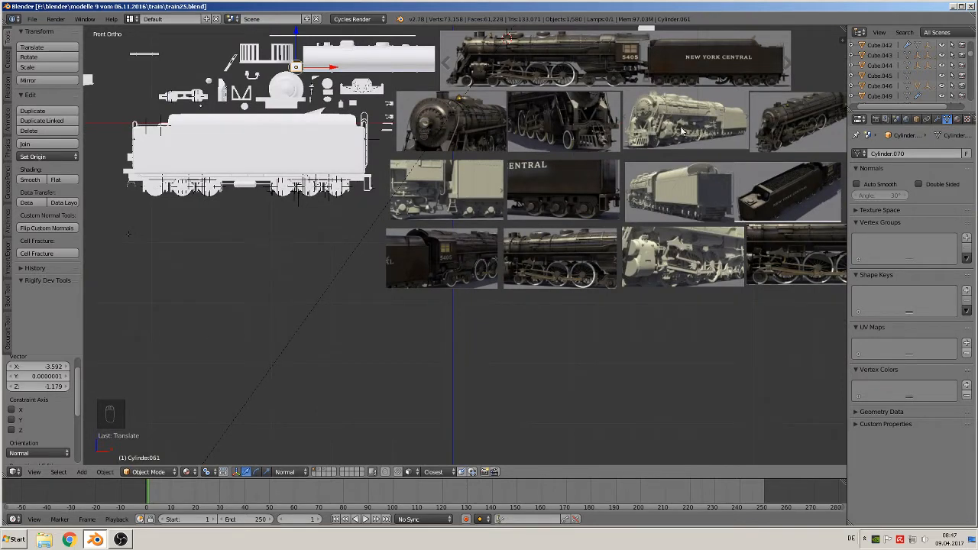
{"action": "scroll", "coordinate": [463, 246], "scroll_direction": "up", "scroll_amount": 4}
{"action": "scroll", "coordinate": [444, 263], "scroll_direction": "up", "scroll_amount": 6}
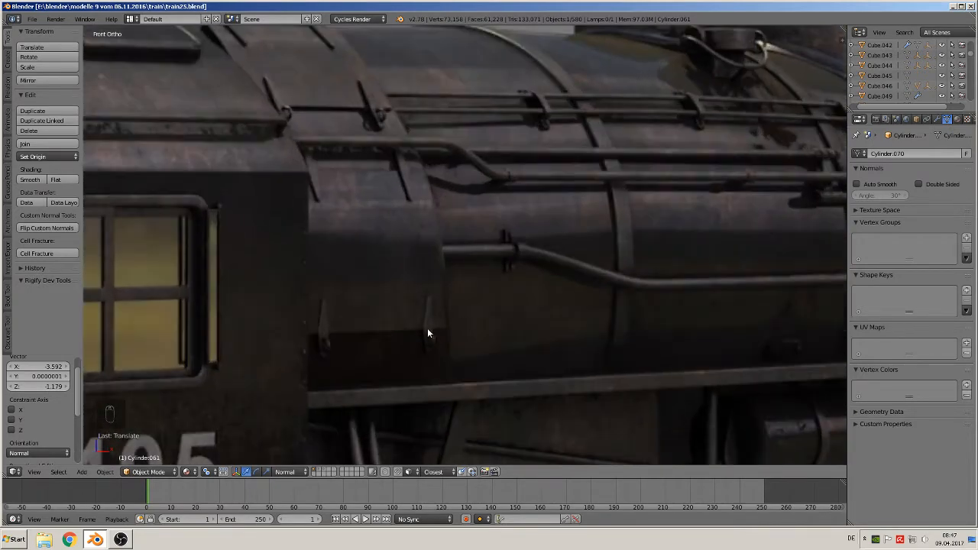
Place the 3D cursor beside the casing's lower bracket in the reference photo, add a plane there and rotate it 90° about X
{"action": "left_click", "coordinate": [427, 330]}
{"action": "left_click", "coordinate": [81, 473]}
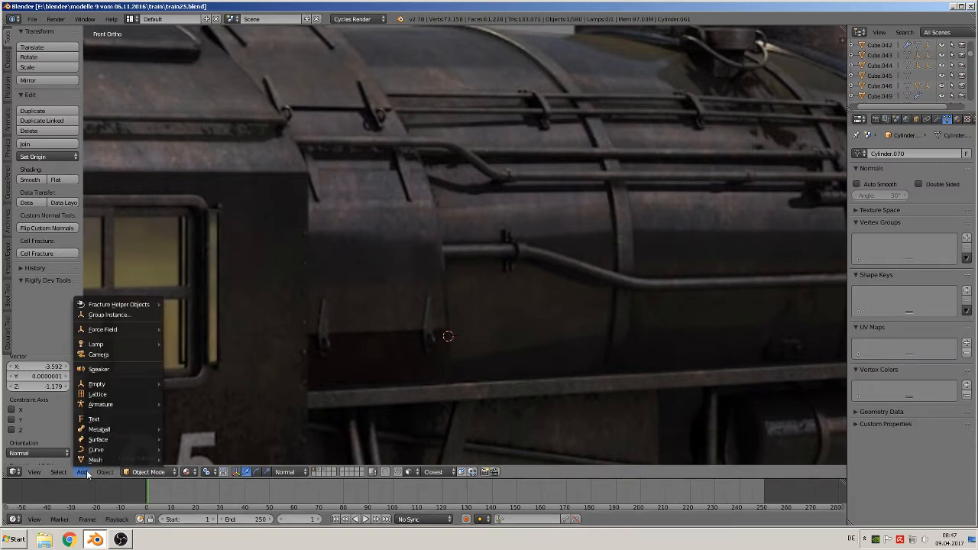
{"action": "mouse_move", "coordinate": [93, 462]}
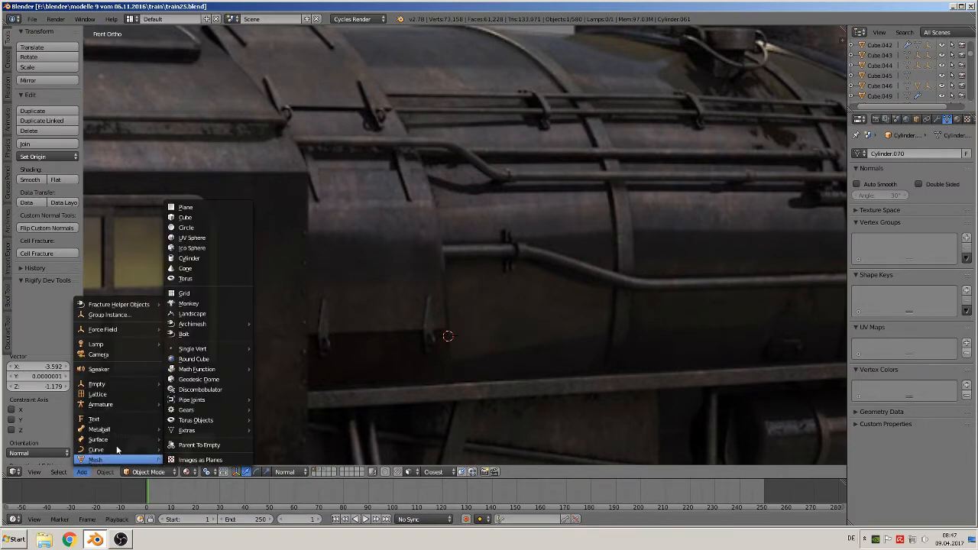
{"action": "left_click", "coordinate": [195, 208]}
{"action": "key", "text": "r"}
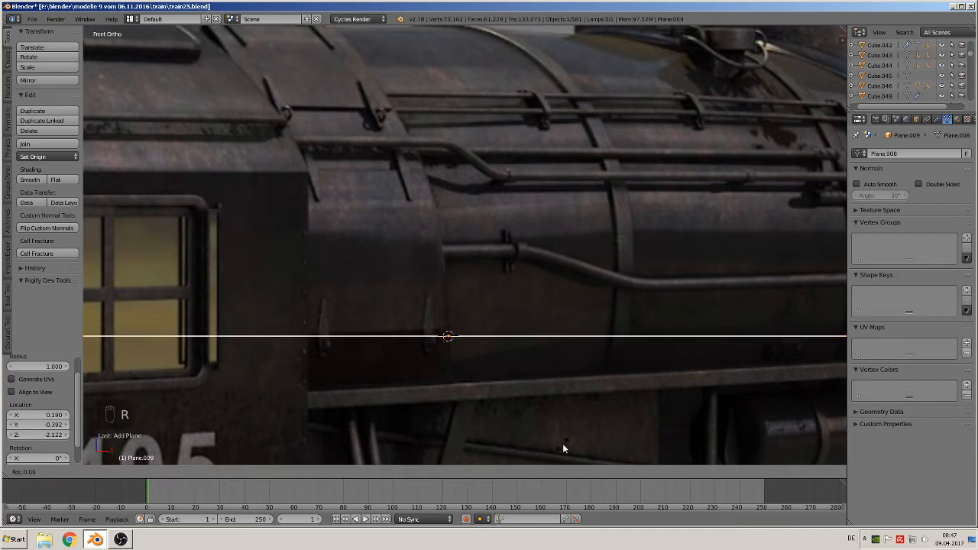
{"action": "key", "text": "x"}
{"action": "key", "text": "9"}
{"action": "key", "text": "0"}
{"action": "left_click", "coordinate": [563, 445]}
Scale the plane down by about 0.022 and again by about 0.26, and shift it along X away from the 3D cursor
{"action": "key", "text": "s"}
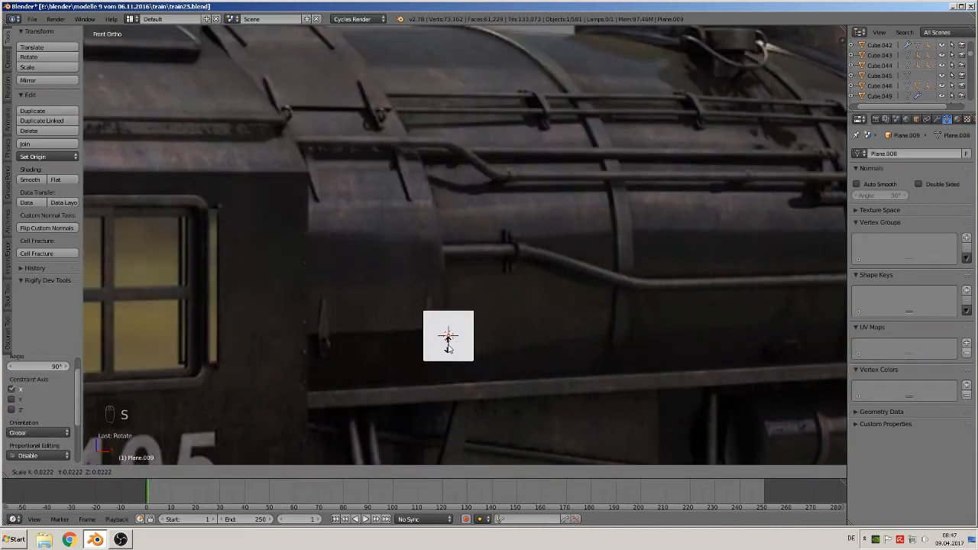
{"action": "left_click", "coordinate": [452, 342]}
{"action": "key", "text": "s"}
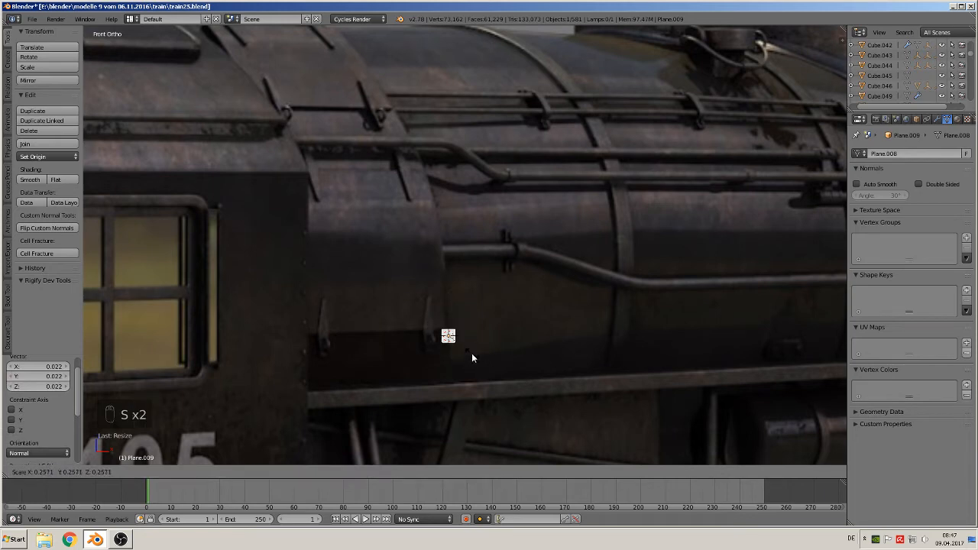
{"action": "left_click", "coordinate": [472, 354]}
{"action": "key", "text": "g"}
{"action": "key", "text": "x"}
{"action": "left_click", "coordinate": [493, 343]}
Extrude the small plane's lower edge downward by about 0.007 and set the transform orientation to Global
{"action": "scroll", "coordinate": [495, 340], "scroll_direction": "up", "scroll_amount": 4}
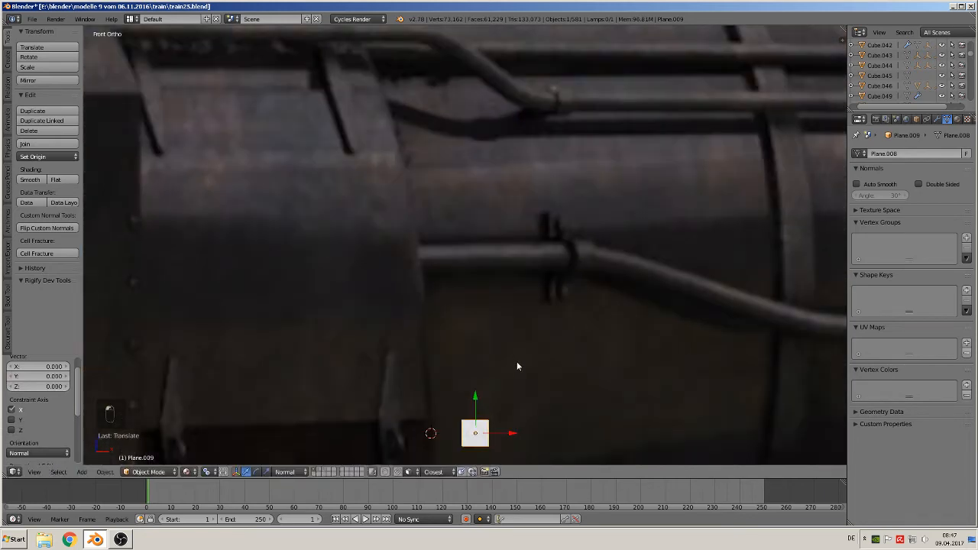
{"action": "middle_click_drag", "start_coordinate": [523, 374], "coordinate": [477, 175], "text": "shift"}
{"action": "scroll", "coordinate": [470, 183], "scroll_direction": "up", "scroll_amount": 2}
{"action": "middle_click_drag", "start_coordinate": [453, 244], "coordinate": [515, 297], "text": "shift"}
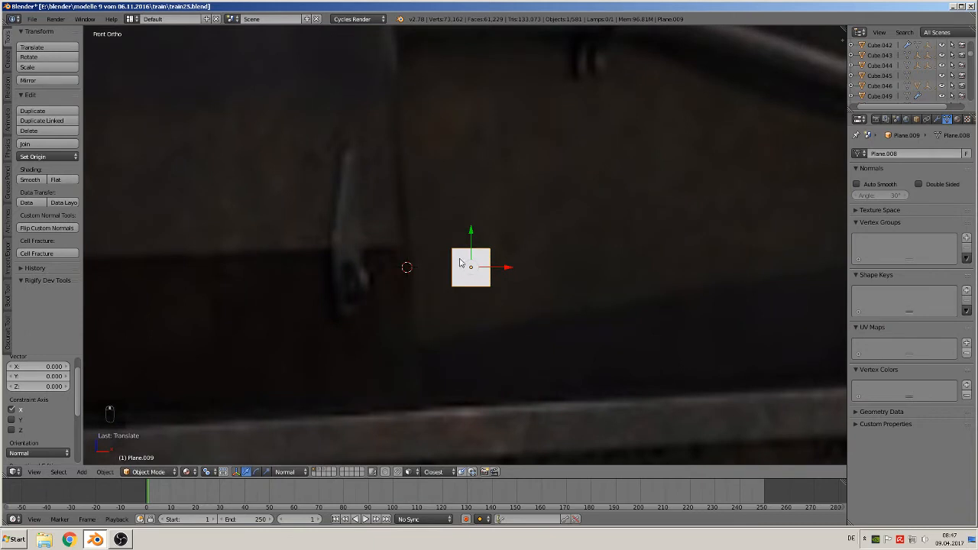
{"action": "key", "text": "Tab"}
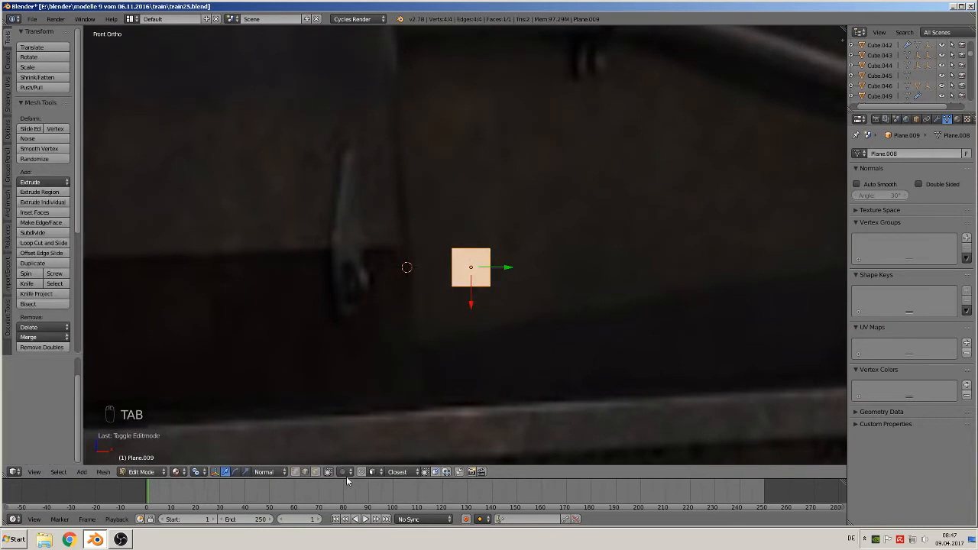
{"action": "right_click", "coordinate": [478, 287]}
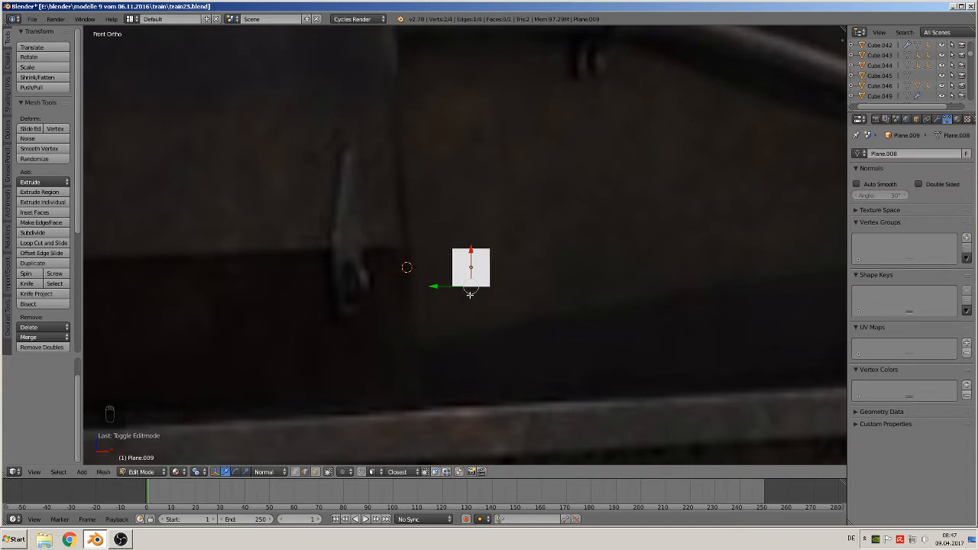
{"action": "key", "text": "e"}
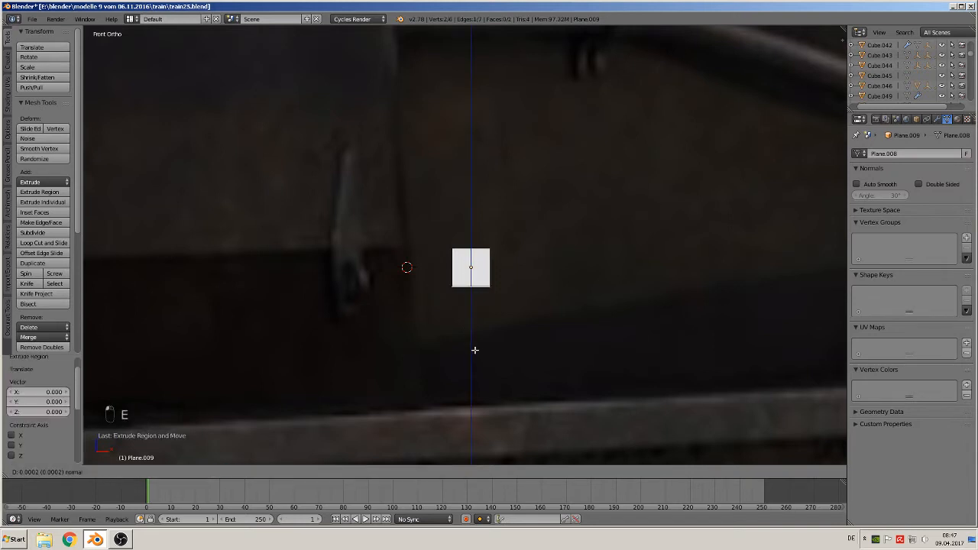
{"action": "left_click", "coordinate": [477, 28]}
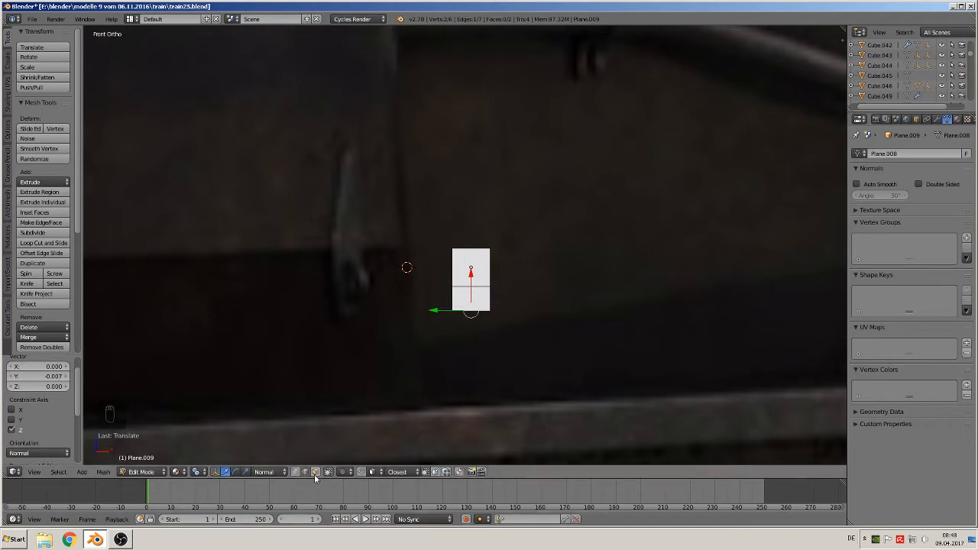
{"action": "left_click", "coordinate": [260, 471]}
{"action": "left_click", "coordinate": [273, 457]}
{"action": "scroll", "coordinate": [492, 337], "scroll_direction": "up", "scroll_amount": 3}
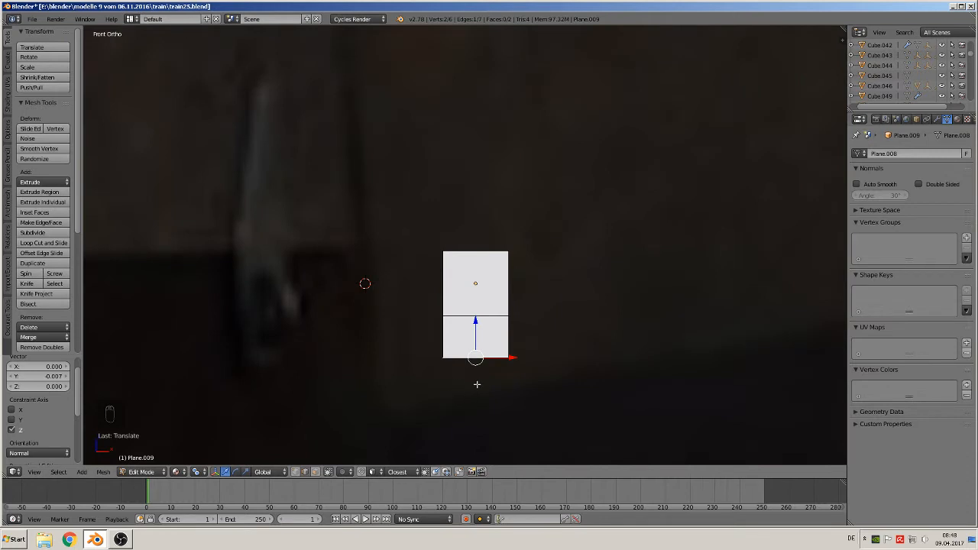
{"action": "key", "text": "ctrl+shift+b"}
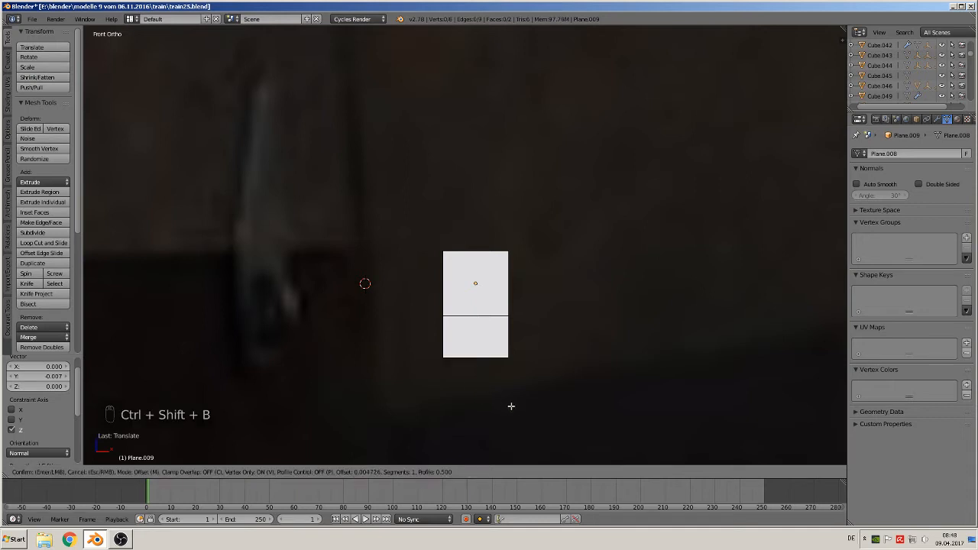
{"action": "right_click", "coordinate": [177, 96]}
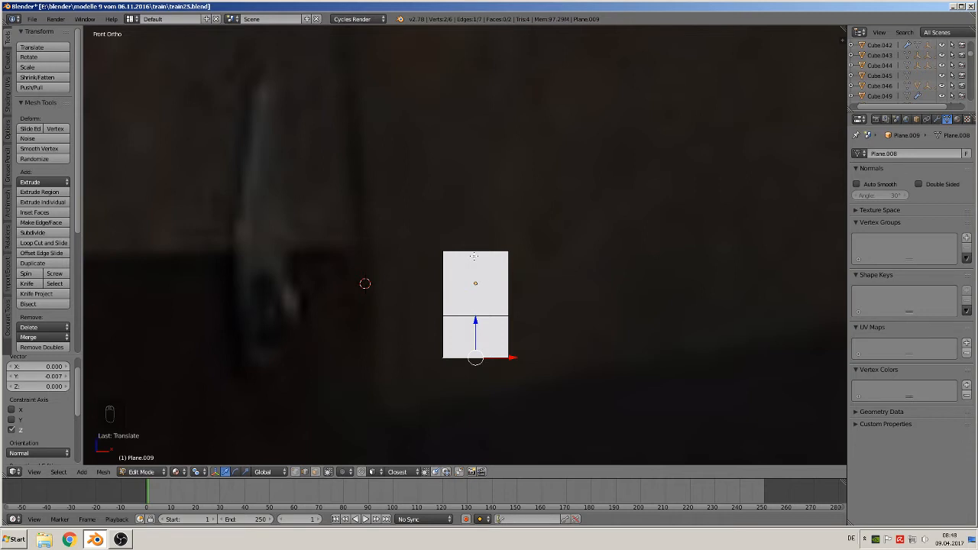
{"action": "key", "text": "ctrl+shift+b"}
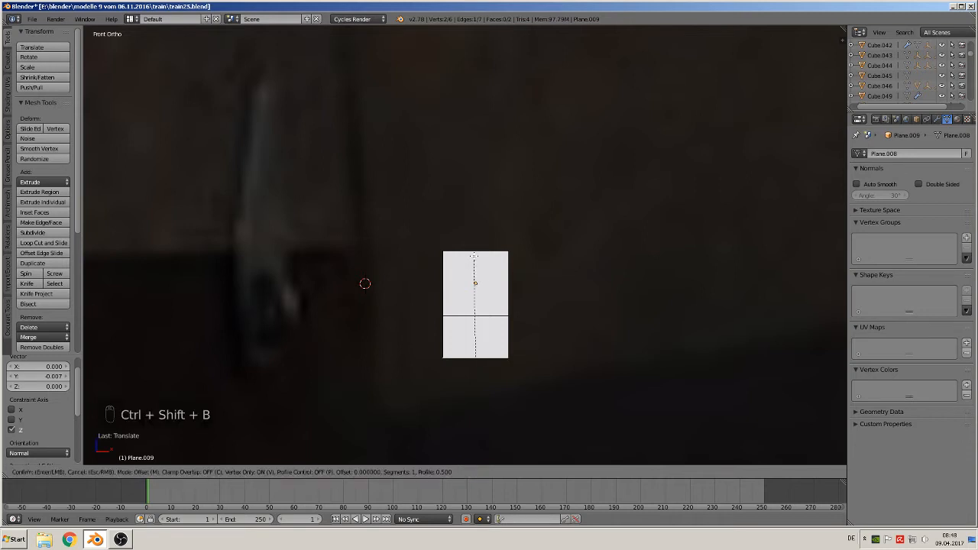
{"action": "right_click", "coordinate": [490, 392]}
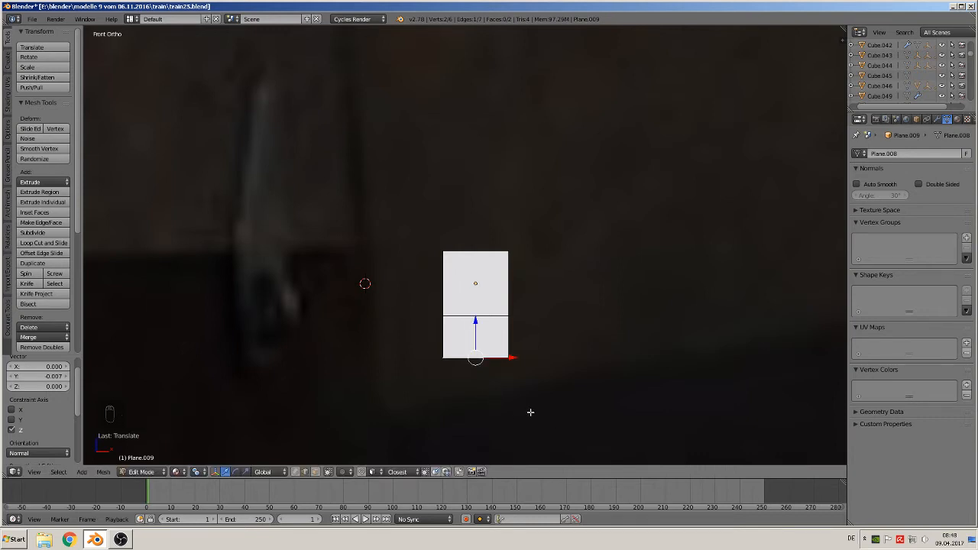
Round the plane's two lower corners with a vertex-only bevel of 5 segments and an amount of 0.963
{"action": "key", "text": "ctrl+shift+b"}
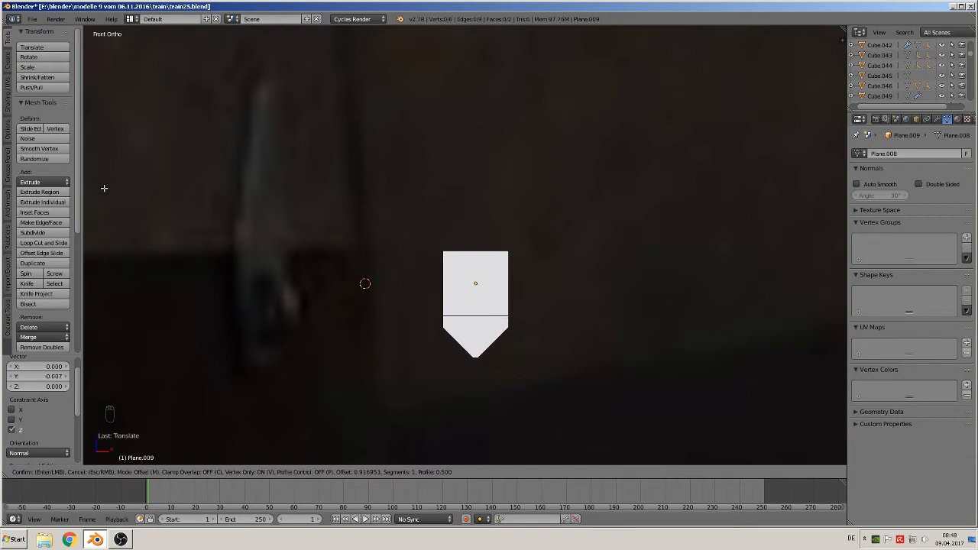
{"action": "scroll", "coordinate": [355, 267], "scroll_direction": "up", "scroll_amount": 1}
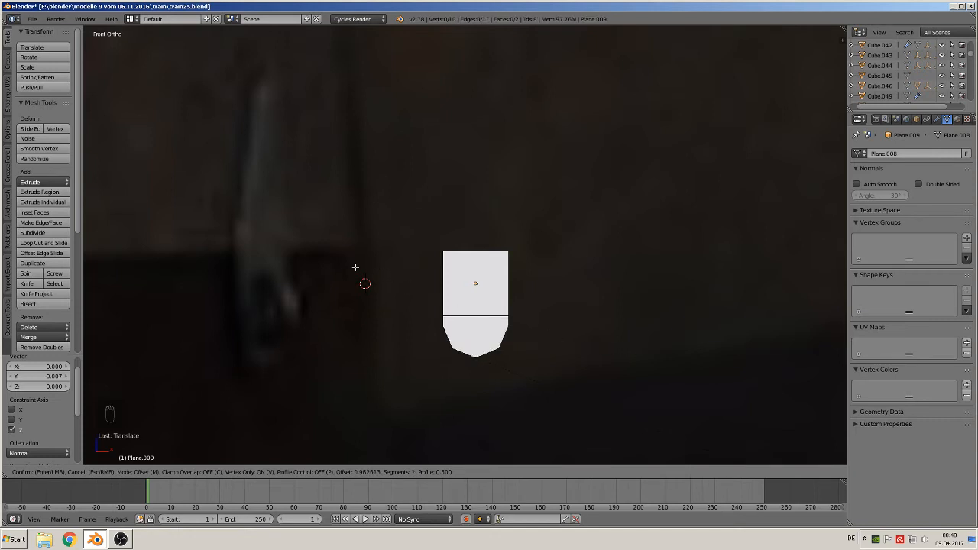
{"action": "scroll", "coordinate": [355, 267], "scroll_direction": "up", "scroll_amount": 2}
{"action": "left_click", "coordinate": [356, 268]}
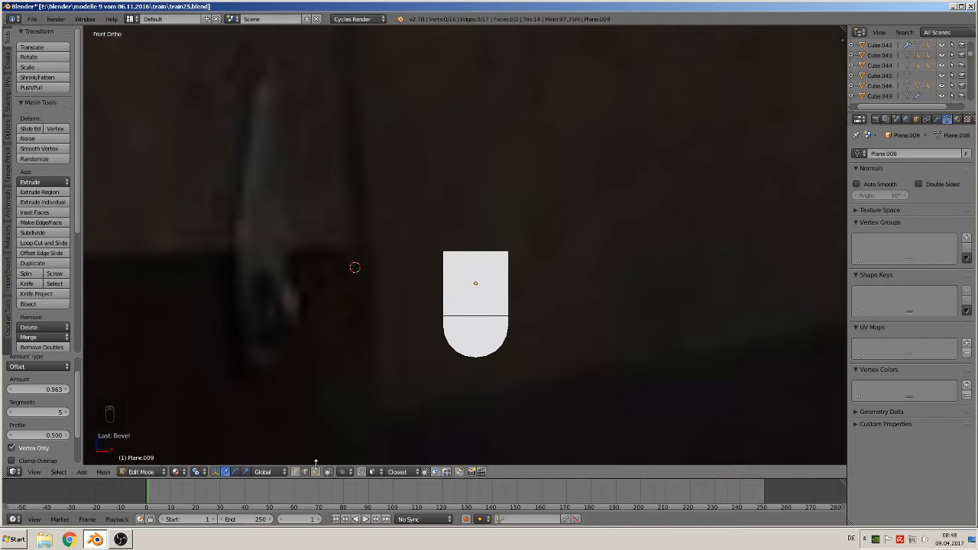
Extrude the plane's upper edge upward by about 0.031 and scale it to about 0.455 along X to taper the strip
{"action": "right_click", "coordinate": [492, 246]}
{"action": "scroll", "coordinate": [532, 239], "scroll_direction": "down", "scroll_amount": 4}
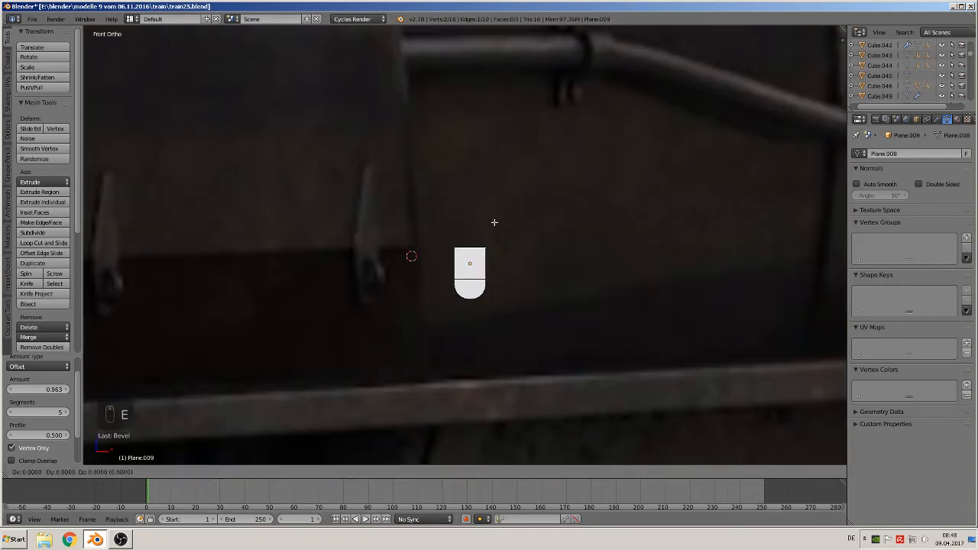
{"action": "key", "text": "e"}
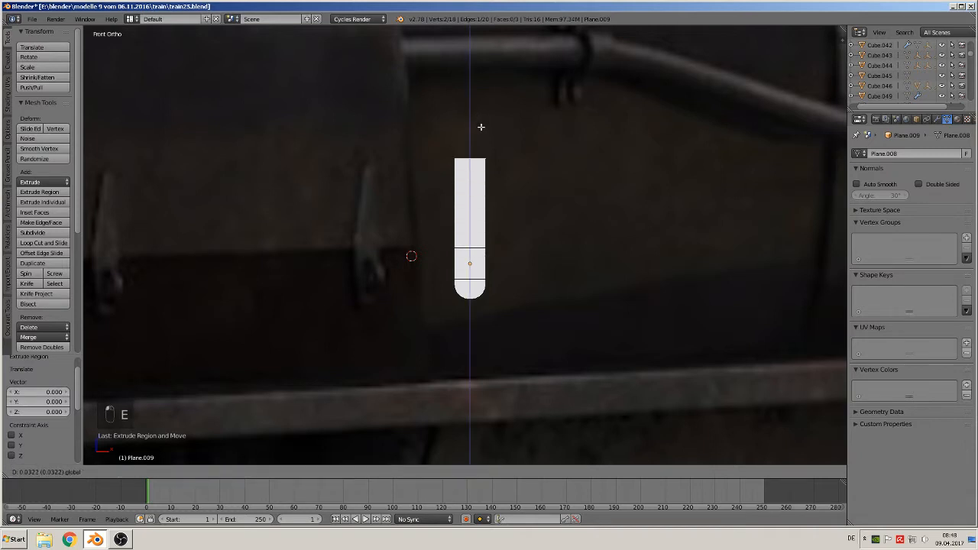
{"action": "left_click", "coordinate": [479, 130]}
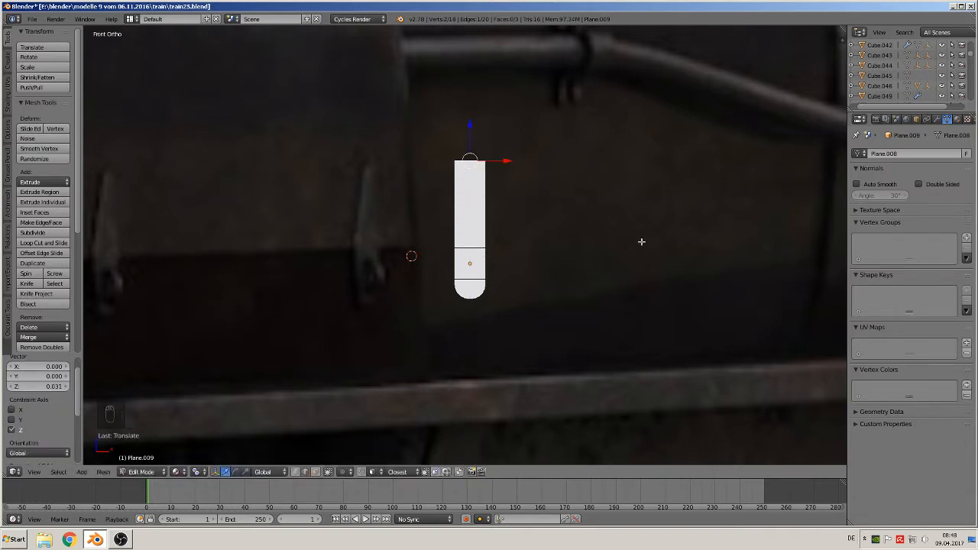
{"action": "key", "text": "s"}
{"action": "key", "text": "x"}
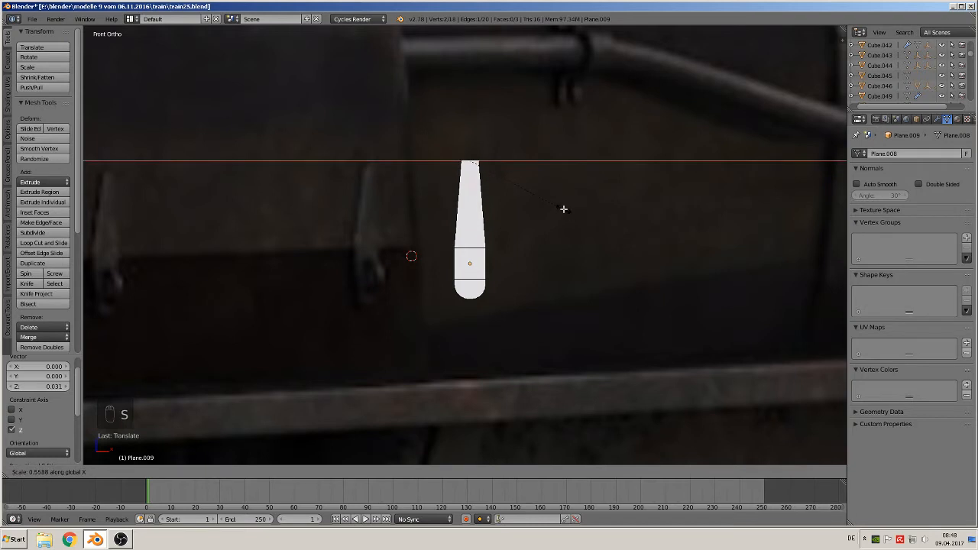
{"action": "left_click", "coordinate": [548, 200]}
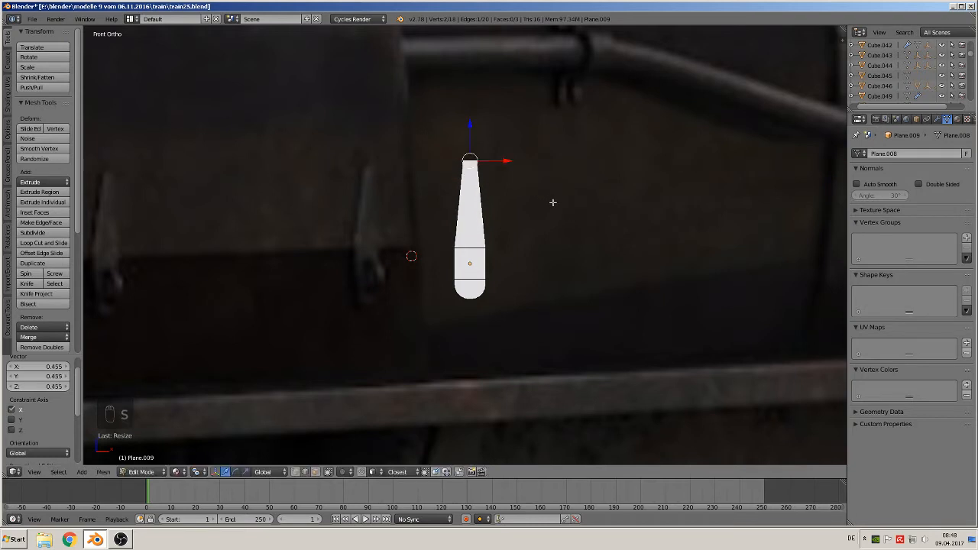
Round the strip's two upper corners with a vertex-only bevel of 5 segments and an amount of about 0.406, and leave Edit Mode
{"action": "scroll", "coordinate": [540, 186], "scroll_direction": "up", "scroll_amount": 5}
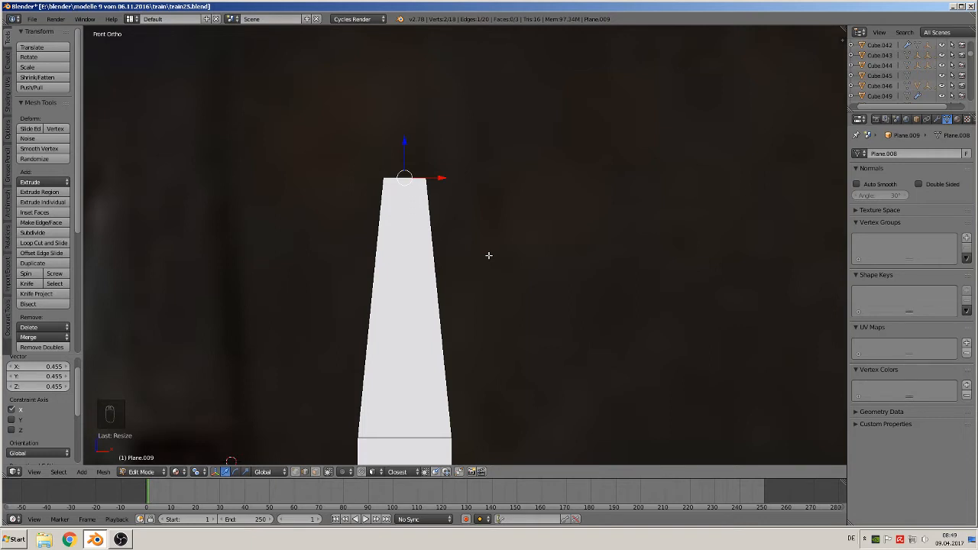
{"action": "key", "text": "ctrl+shift+b"}
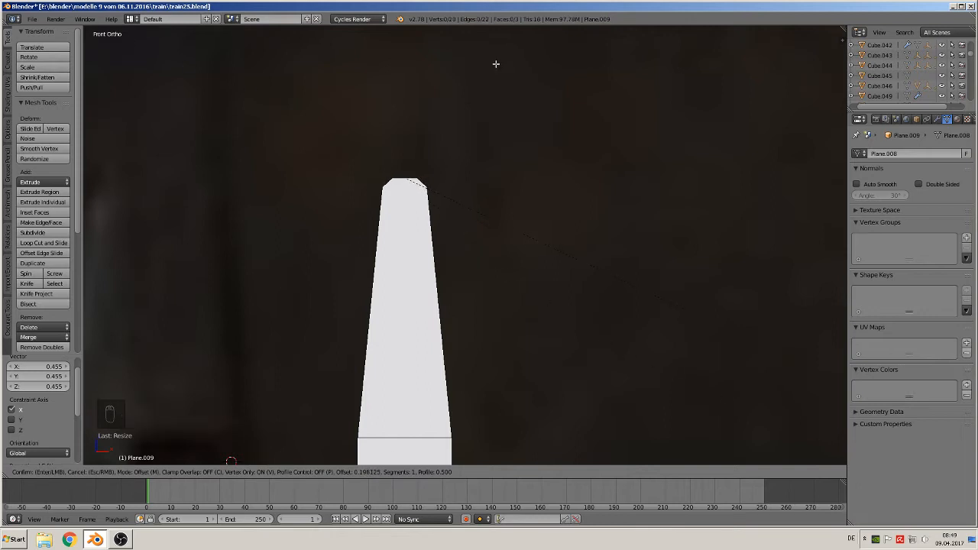
{"action": "scroll", "coordinate": [508, 340], "scroll_direction": "up", "scroll_amount": 4}
{"action": "left_click", "coordinate": [508, 337]}
{"action": "scroll", "coordinate": [509, 337], "scroll_direction": "down", "scroll_amount": 5}
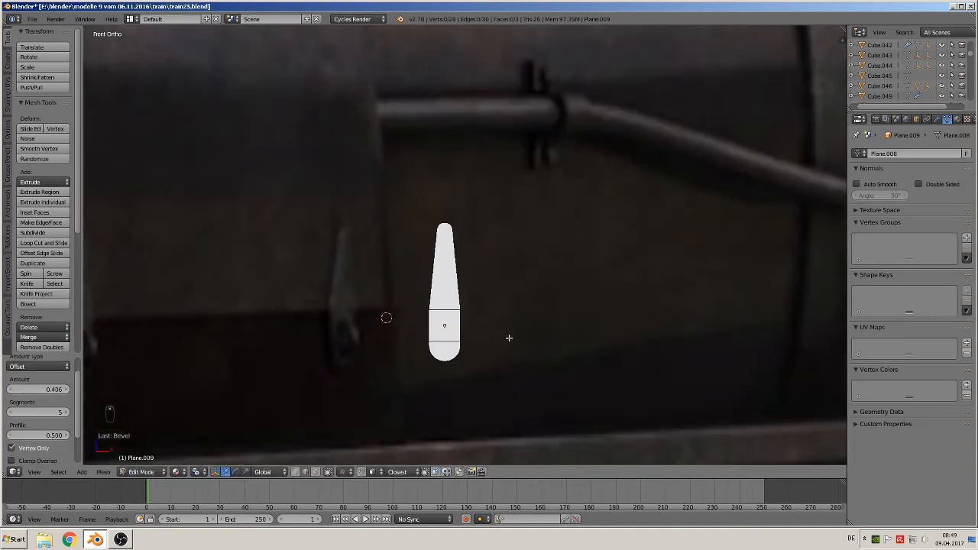
{"action": "key", "text": "Tab"}
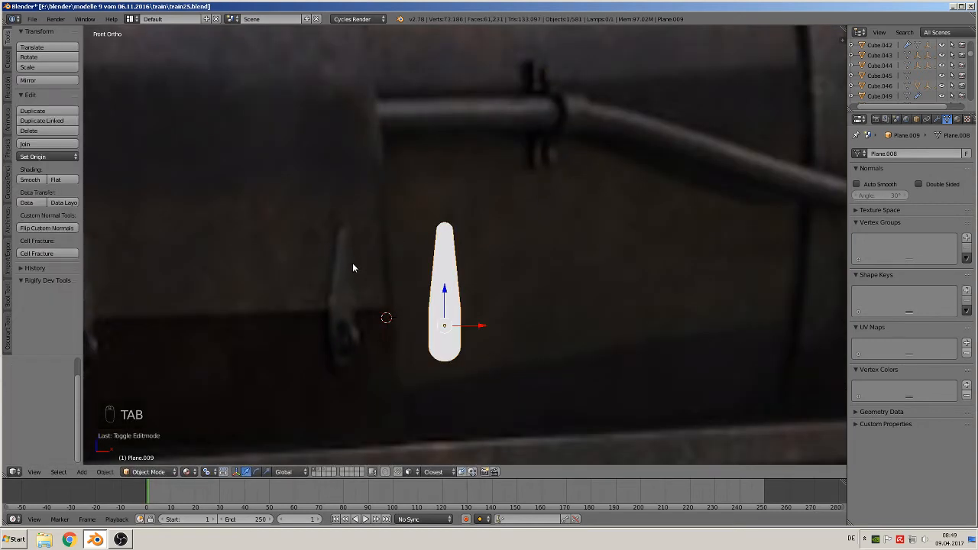
Move the bracket shape by about -0.081 along Y, in front of the reference photo
{"action": "middle_click_drag", "start_coordinate": [397, 339], "coordinate": [461, 370]}
{"action": "left_click_drag", "start_coordinate": [421, 312], "coordinate": [645, 386]}
{"action": "scroll", "coordinate": [662, 369], "scroll_direction": "up", "scroll_amount": 3}
{"action": "middle_click_drag", "start_coordinate": [662, 369], "coordinate": [526, 227], "text": "shift"}
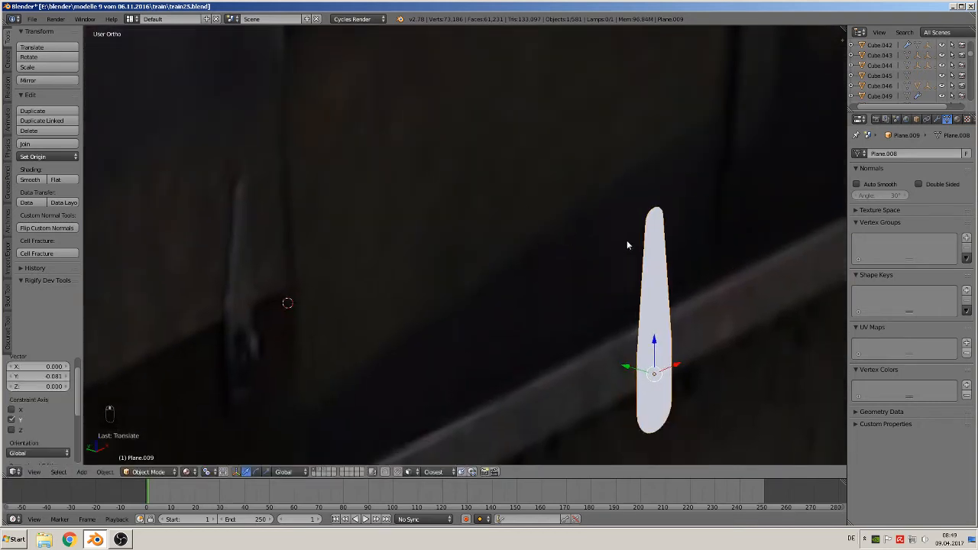
Extrude all faces of the bracket by about 0.001 along Y to give it thickness, and return to Object Mode
{"action": "key", "text": "Tab"}
{"action": "key", "text": "a"}
{"action": "key", "text": "a"}
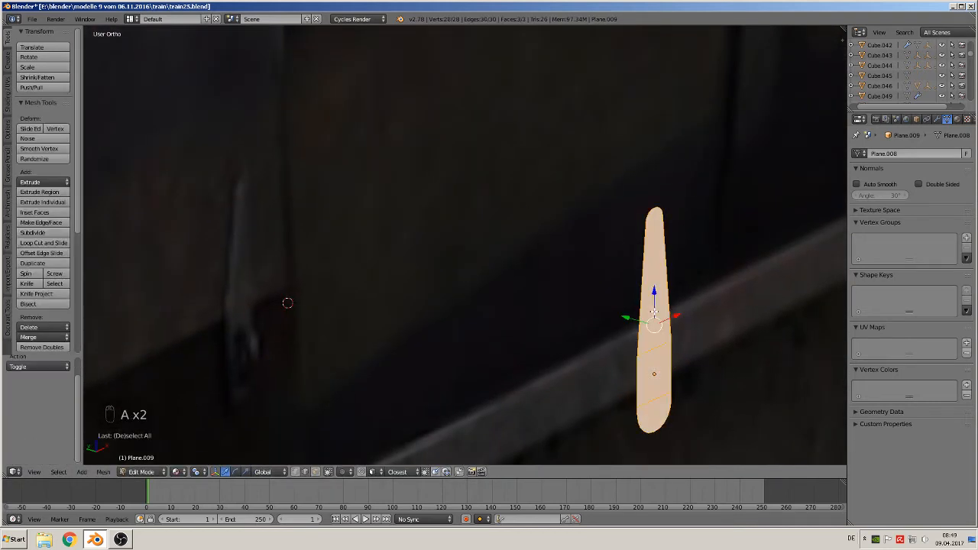
{"action": "key", "text": "e"}
{"action": "key", "text": "y"}
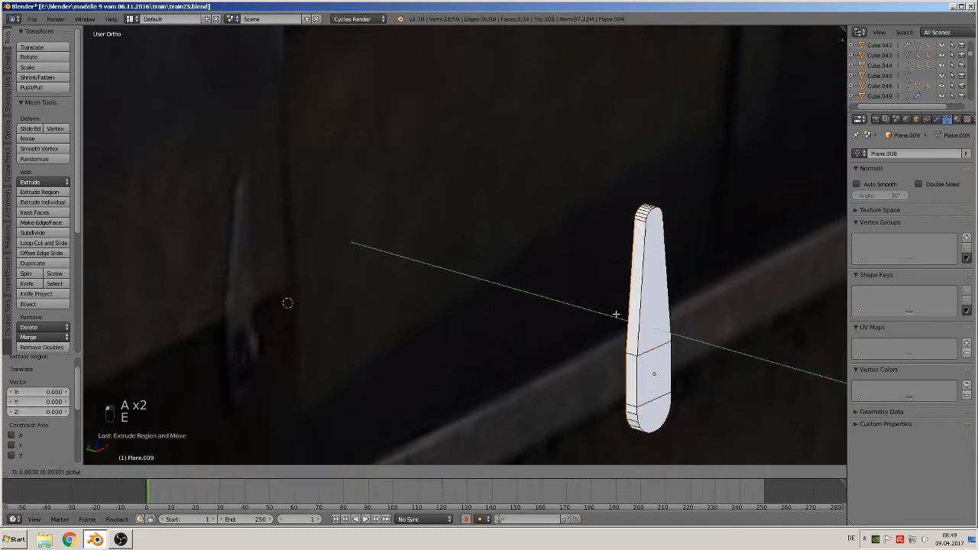
{"action": "left_click", "coordinate": [623, 317]}
{"action": "scroll", "coordinate": [638, 352], "scroll_direction": "down", "scroll_amount": 3}
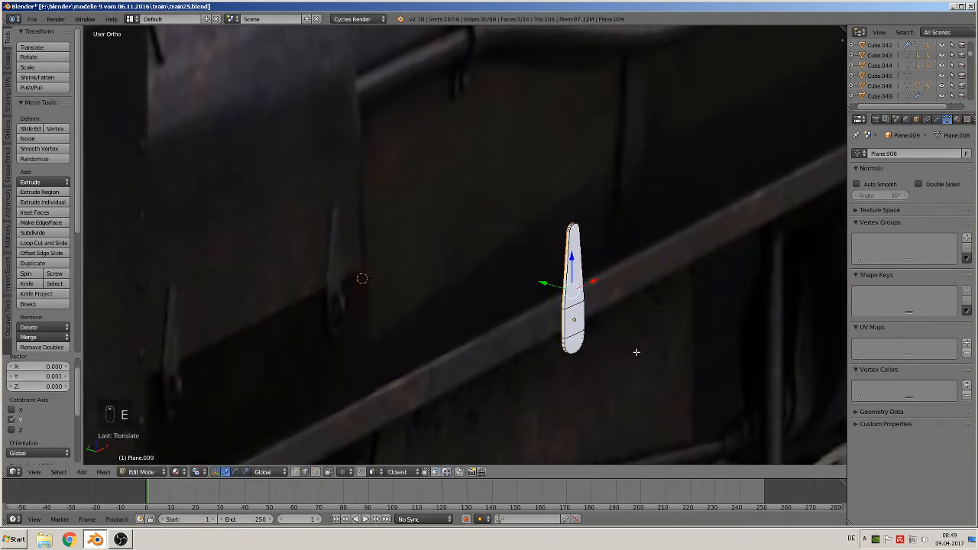
{"action": "middle_click_drag", "start_coordinate": [637, 352], "coordinate": [620, 334]}
{"action": "scroll", "coordinate": [614, 354], "scroll_direction": "up", "scroll_amount": 3}
{"action": "scroll", "coordinate": [611, 357], "scroll_direction": "down", "scroll_amount": 3}
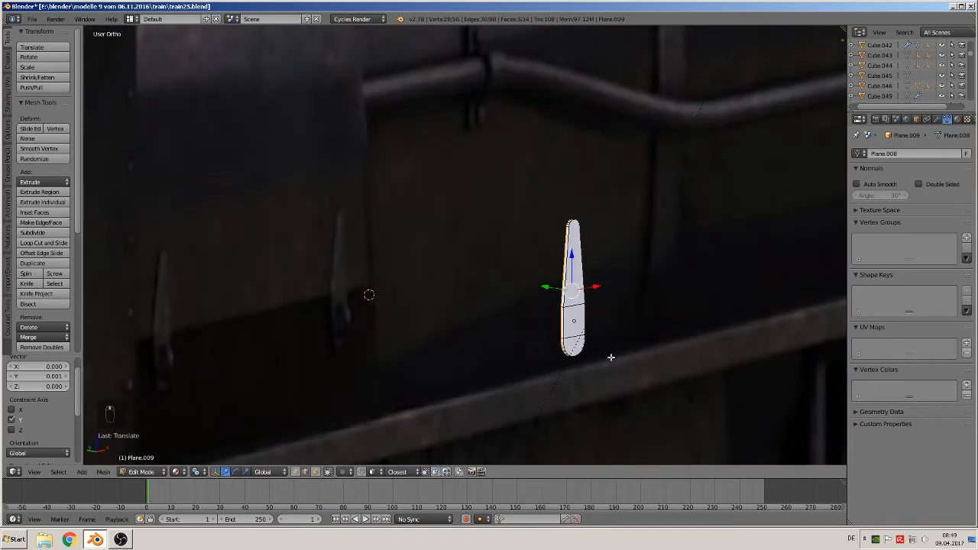
{"action": "key", "text": "Tab"}
Move the bracket a further -0.613 or so along Y, clear of the reference photos
{"action": "scroll", "coordinate": [590, 333], "scroll_direction": "down", "scroll_amount": 8}
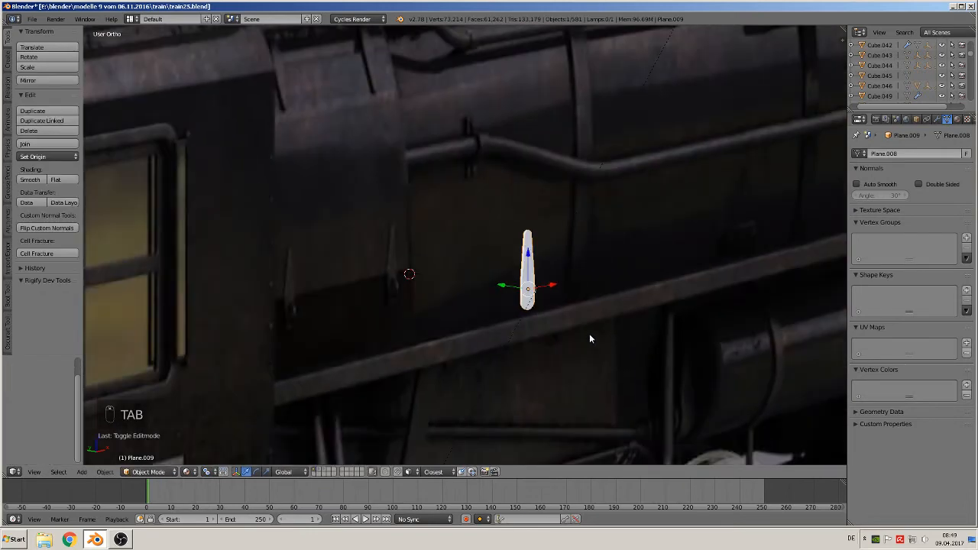
{"action": "middle_click_drag", "start_coordinate": [597, 338], "coordinate": [636, 332]}
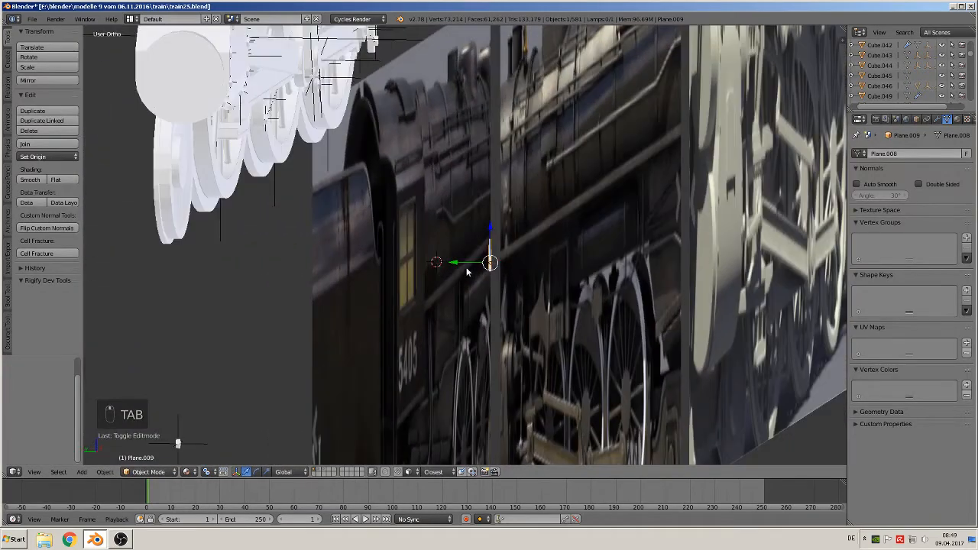
{"action": "left_click_drag", "start_coordinate": [457, 261], "coordinate": [84, 339]}
{"action": "middle_click_drag", "start_coordinate": [699, 274], "coordinate": [263, 277], "text": "shift"}
{"action": "middle_click_drag", "start_coordinate": [263, 277], "coordinate": [353, 285]}
{"action": "scroll", "coordinate": [353, 284], "scroll_direction": "up", "scroll_amount": 9}
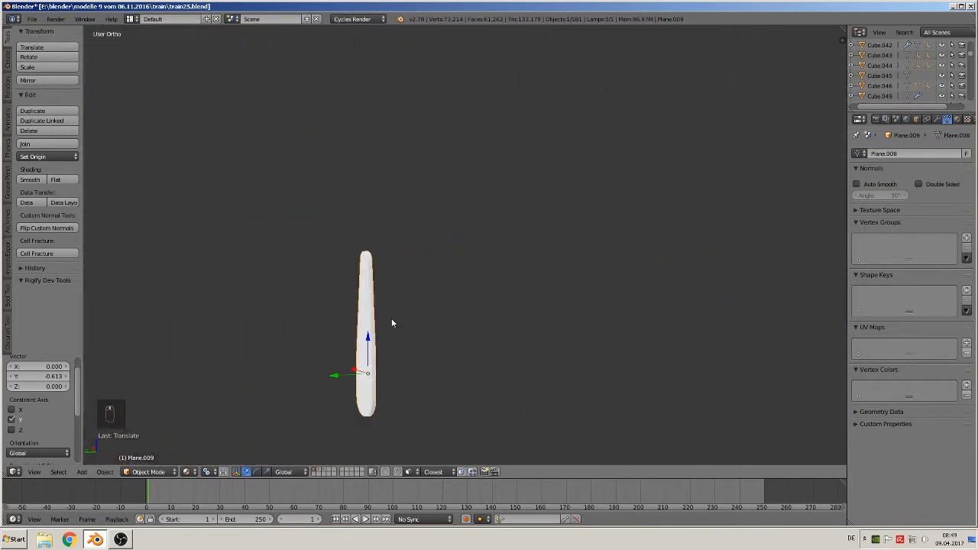
Extrude the rounded lower face on the bracket's back by about 0.003 along Y
{"action": "middle_click_drag", "start_coordinate": [391, 318], "coordinate": [486, 189], "text": "shift"}
{"action": "scroll", "coordinate": [481, 196], "scroll_direction": "up", "scroll_amount": 4}
{"action": "key", "text": "Tab"}
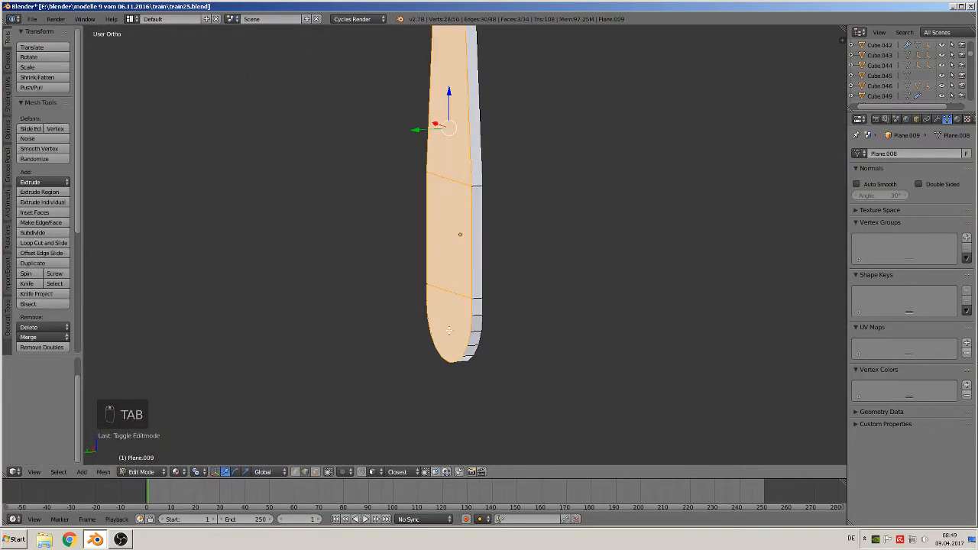
{"action": "left_click", "coordinate": [315, 471]}
{"action": "right_click", "coordinate": [463, 317]}
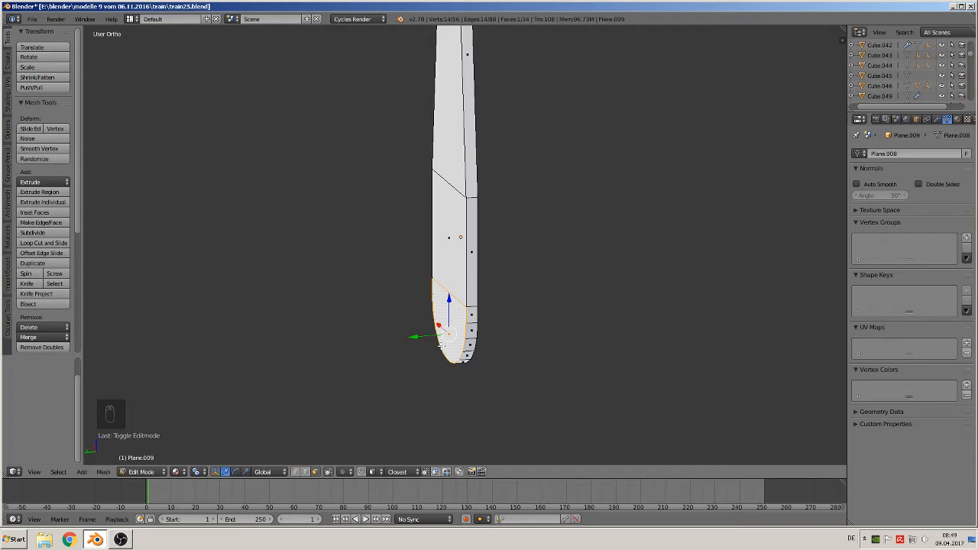
{"action": "key", "text": "e"}
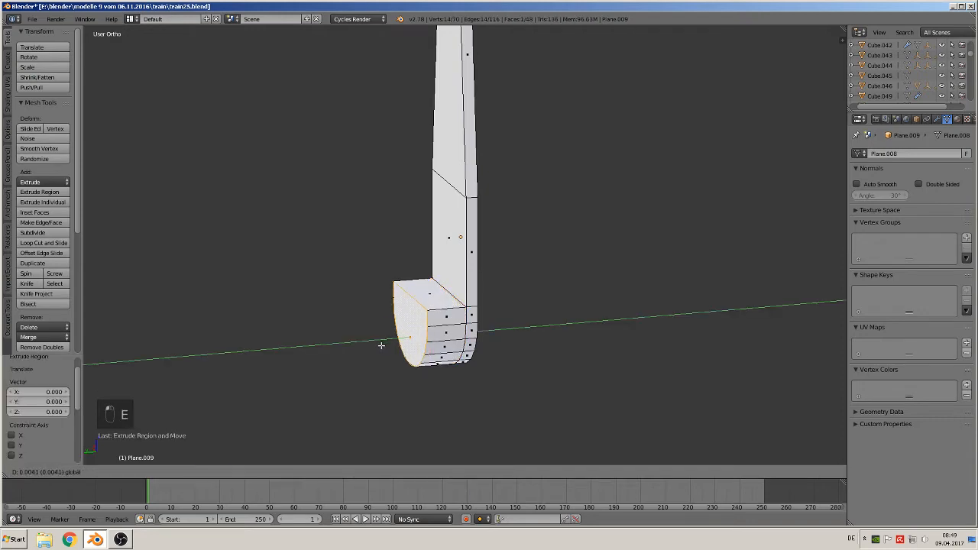
{"action": "left_click", "coordinate": [385, 344]}
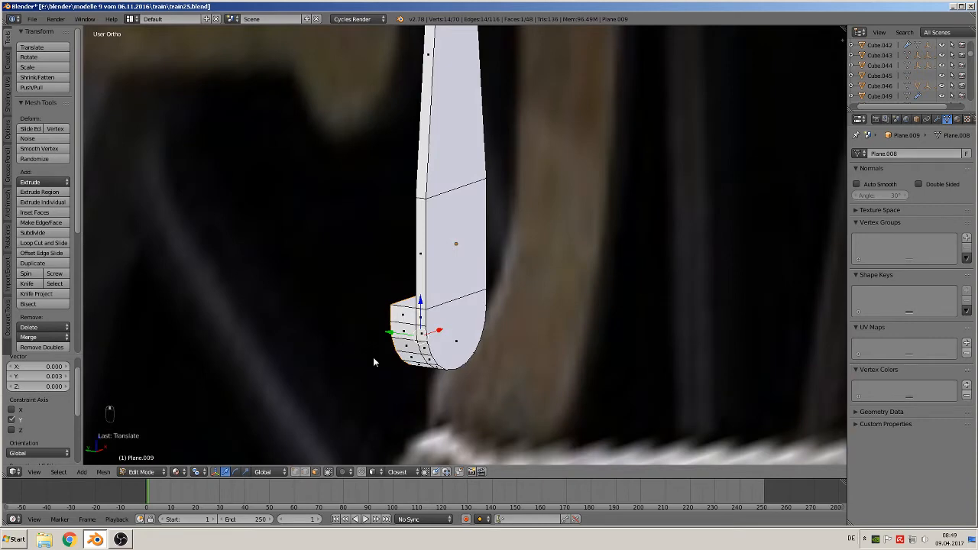
{"action": "key", "text": "Tab"}
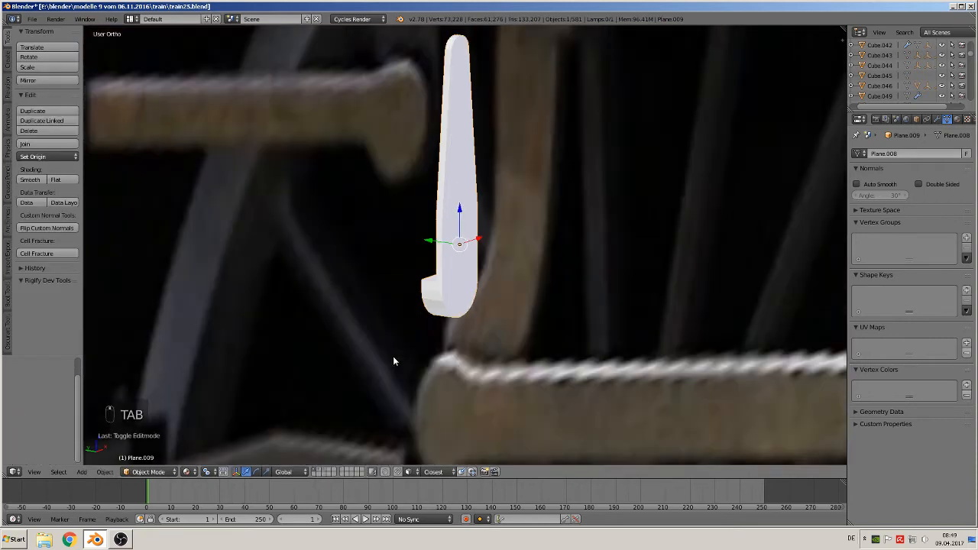
{"action": "scroll", "coordinate": [419, 336], "scroll_direction": "up", "scroll_amount": 5}
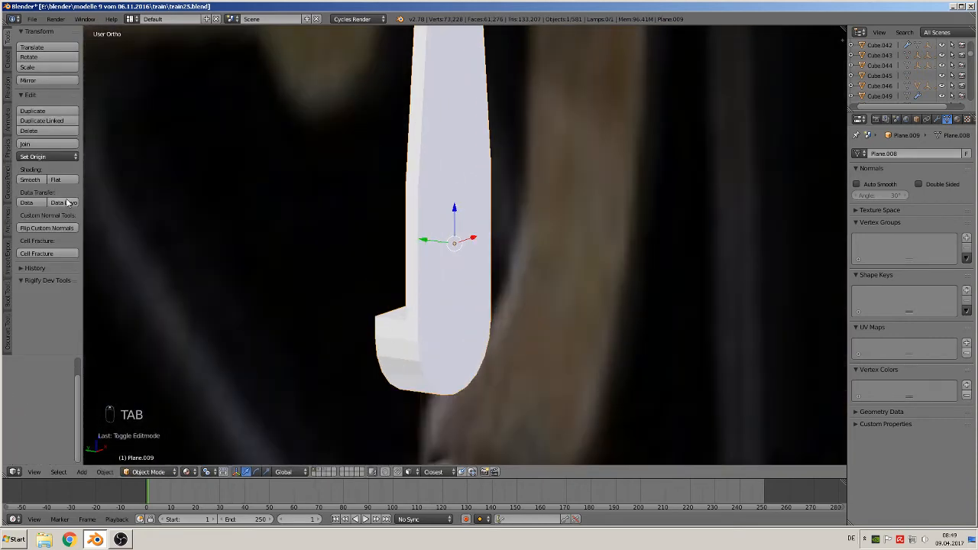
Try to select the curved side faces of the bracket's lower end by shortest path and as a face loop
{"action": "key", "text": "Tab"}
{"action": "middle_click_drag", "start_coordinate": [425, 344], "coordinate": [489, 324]}
{"action": "middle_click_drag", "start_coordinate": [403, 258], "coordinate": [384, 270]}
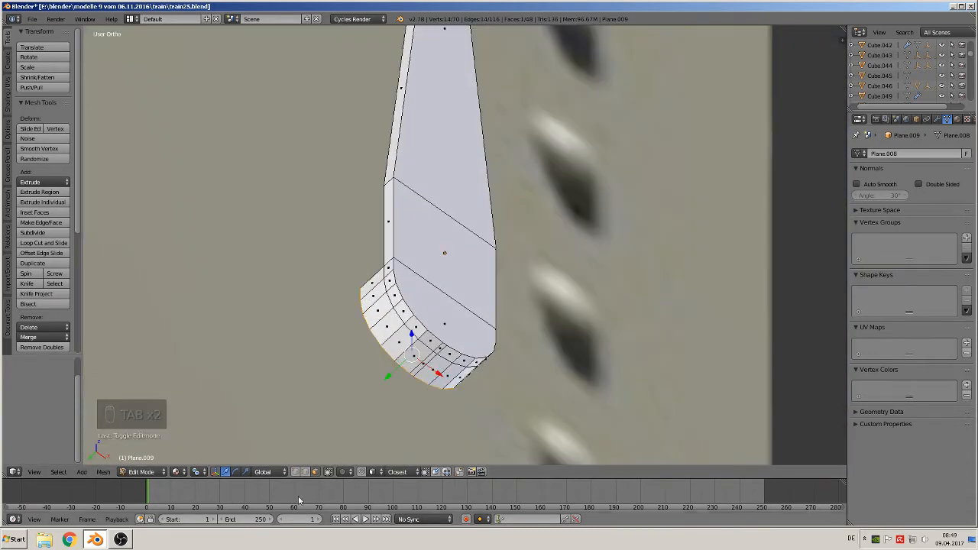
{"action": "left_click", "coordinate": [316, 475]}
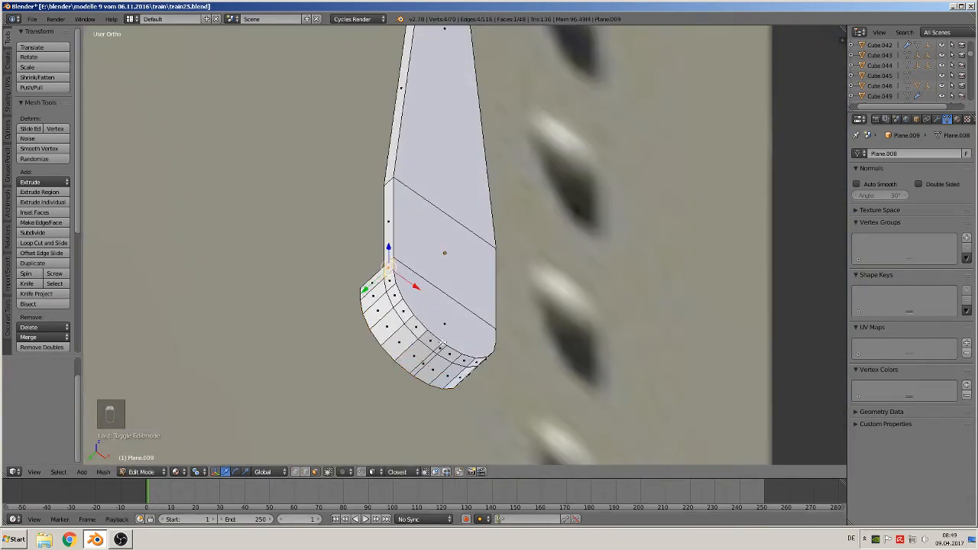
{"action": "middle_click_drag", "start_coordinate": [328, 397], "coordinate": [373, 338]}
{"action": "left_click", "coordinate": [406, 252], "text": "ctrl"}
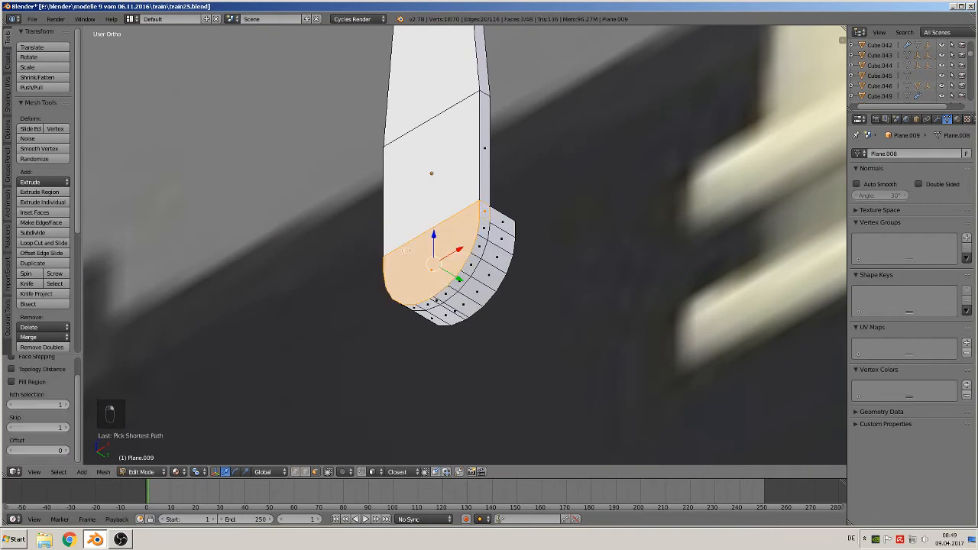
{"action": "right_click", "coordinate": [486, 217]}
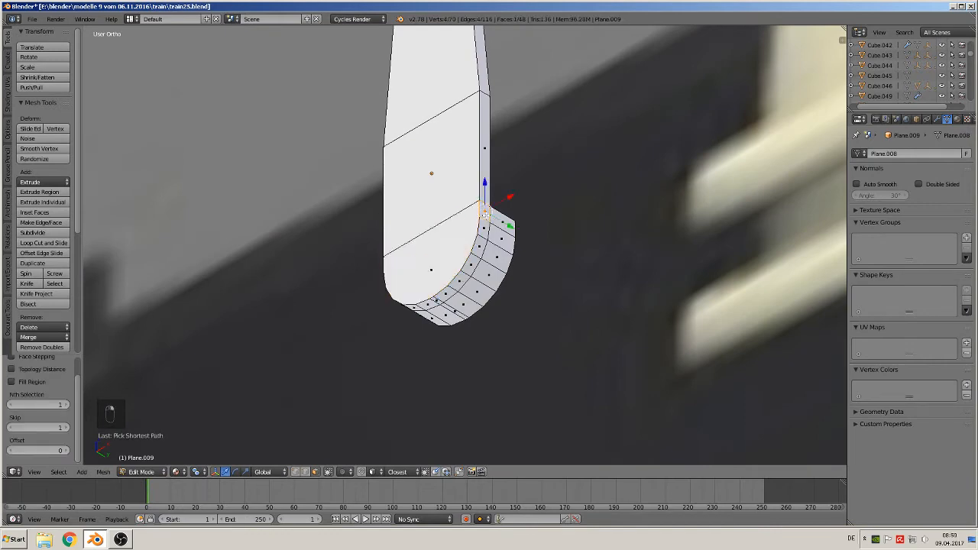
{"action": "middle_click_drag", "start_coordinate": [426, 354], "coordinate": [386, 146]}
{"action": "left_click", "coordinate": [389, 164], "text": "ctrl"}
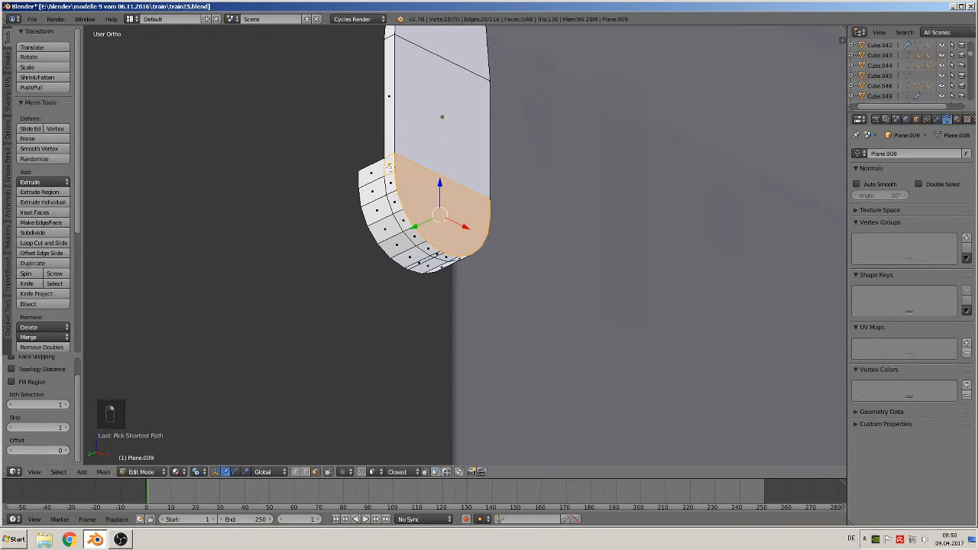
{"action": "key", "text": "super"}
{"action": "right_click", "coordinate": [390, 174], "text": "alt"}
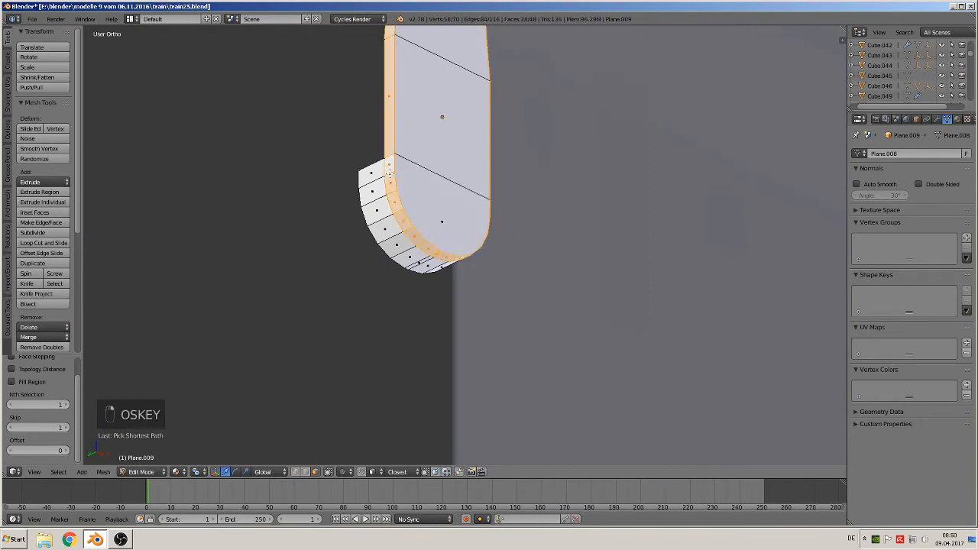
Apply smooth shading to the curved side faces of the bracket's lower end, excluding its flat front face, using circle selection
{"action": "right_click", "coordinate": [389, 165]}
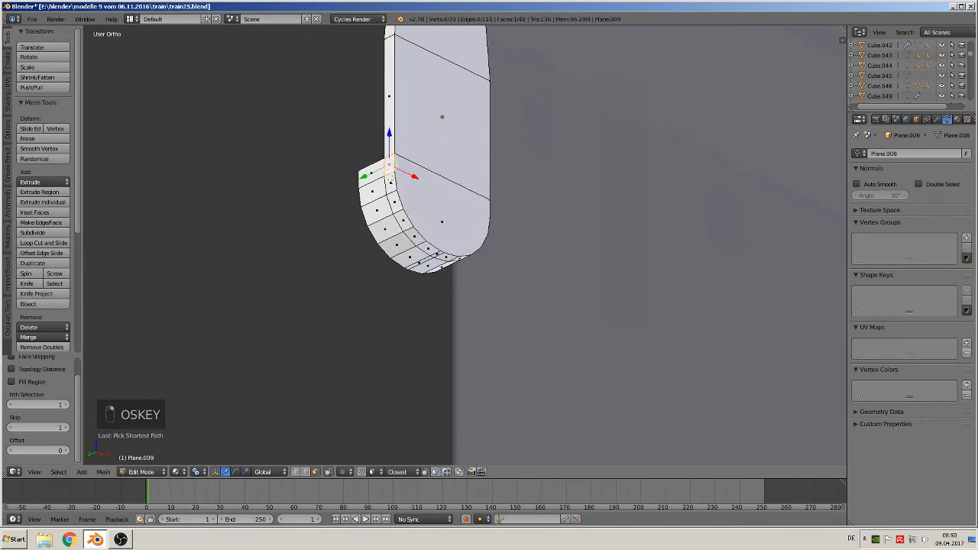
{"action": "key", "text": "c"}
{"action": "mouse_move", "coordinate": [391, 169]}
{"action": "left_mouse_down"}
{"action": "mouse_move", "coordinate": [421, 205]}
{"action": "mouse_move", "coordinate": [425, 241]}
{"action": "mouse_move", "coordinate": [455, 260]}
{"action": "left_mouse_up"}
{"action": "right_click", "coordinate": [455, 258]}
{"action": "middle_click_drag", "start_coordinate": [455, 259], "coordinate": [332, 278]}
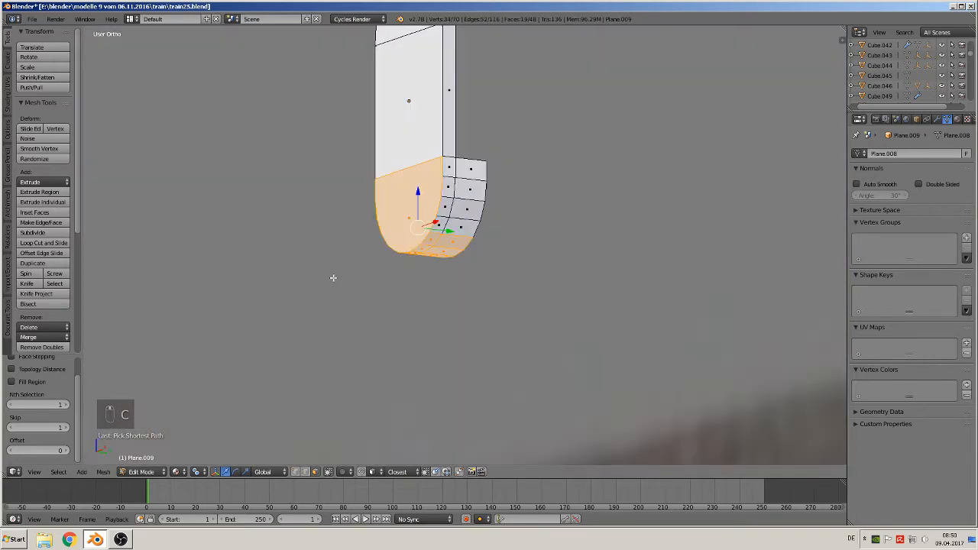
{"action": "key", "text": "c"}
{"action": "mouse_move", "coordinate": [461, 213]}
{"action": "left_mouse_down"}
{"action": "mouse_move", "coordinate": [457, 222]}
{"action": "mouse_move", "coordinate": [458, 178]}
{"action": "left_mouse_up"}
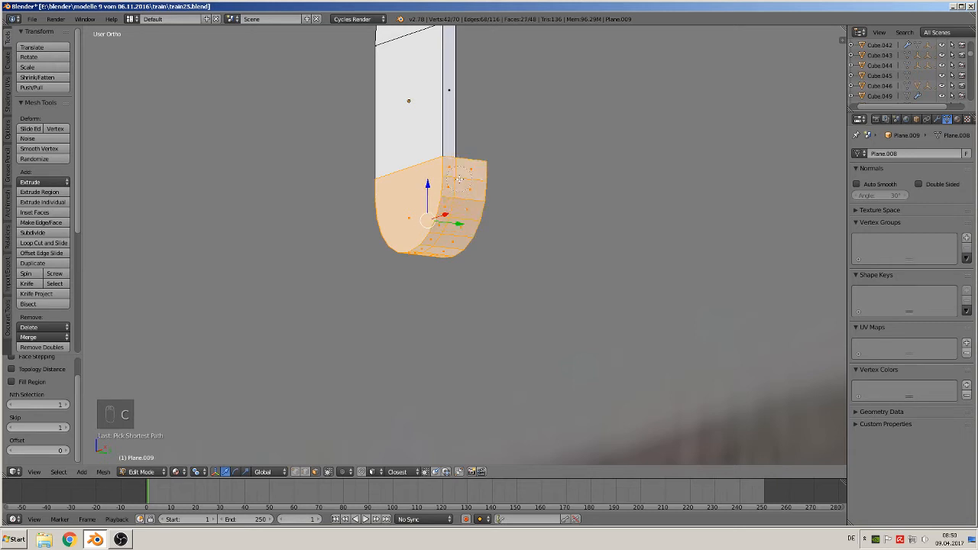
{"action": "middle_click_drag", "start_coordinate": [382, 205], "coordinate": [408, 208]}
{"action": "right_click", "coordinate": [443, 252]}
{"action": "middle_click_drag", "start_coordinate": [444, 252], "coordinate": [558, 270]}
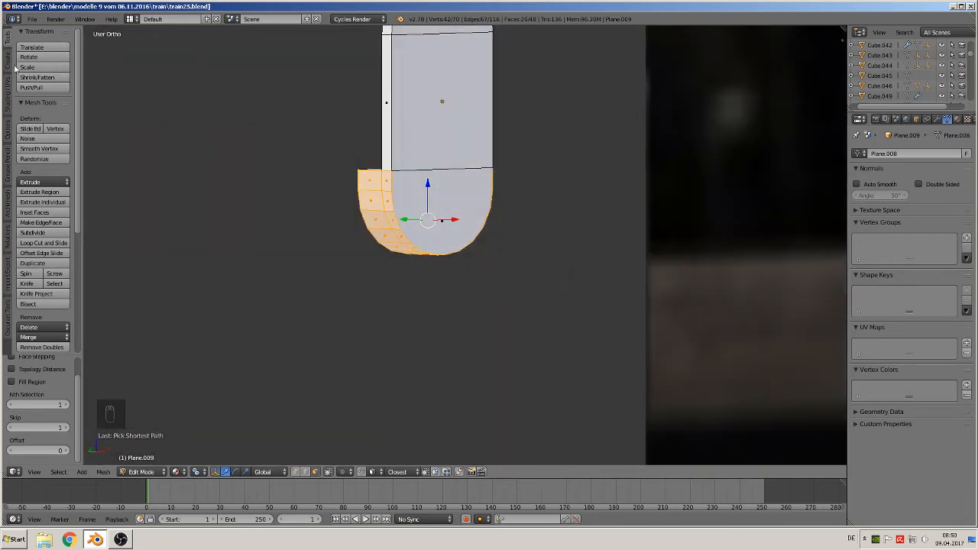
{"action": "left_click", "coordinate": [11, 104]}
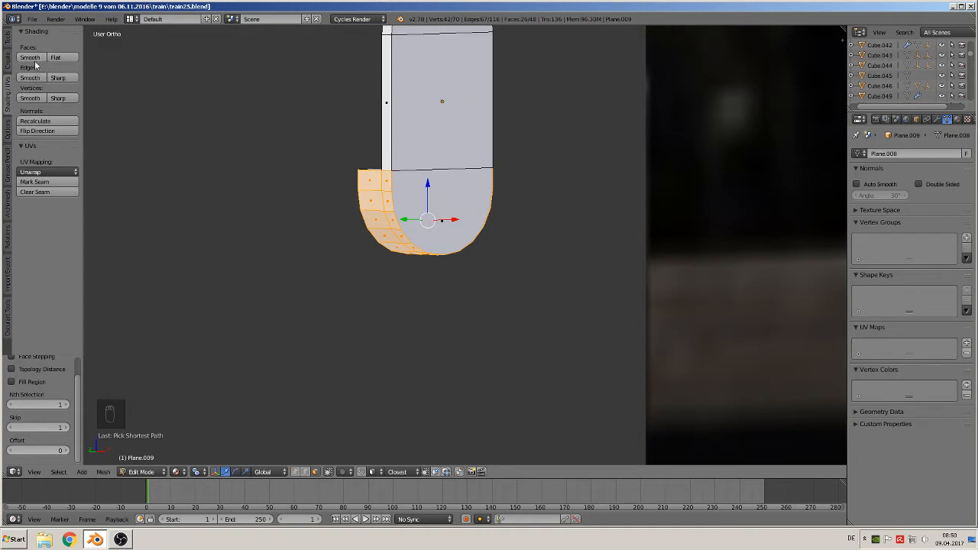
{"action": "left_click", "coordinate": [34, 57]}
{"action": "key", "text": "Tab"}
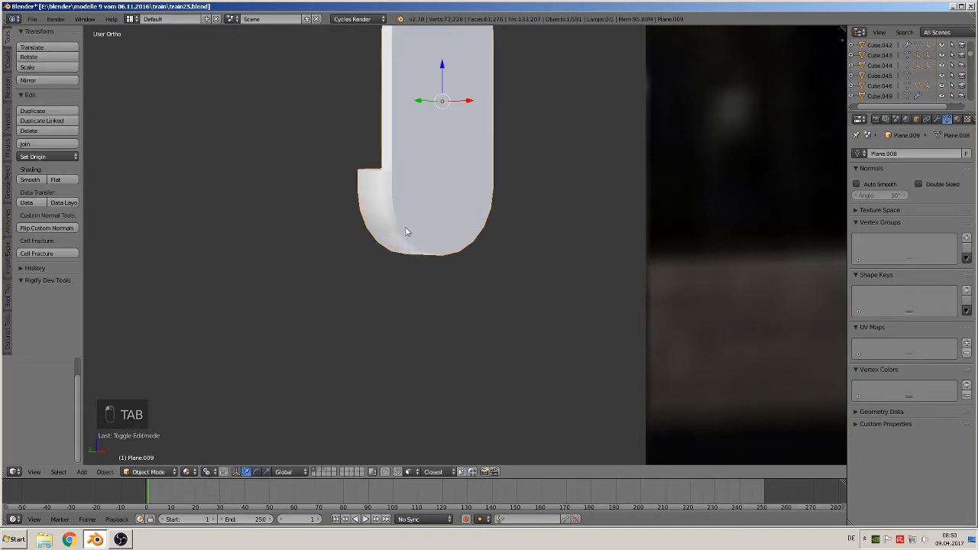
Add three lengthwise edge loops around the bracket, close to the front edge, the plate's back edge and the lower end's rear edge
{"action": "middle_click_drag", "start_coordinate": [431, 246], "coordinate": [450, 214]}
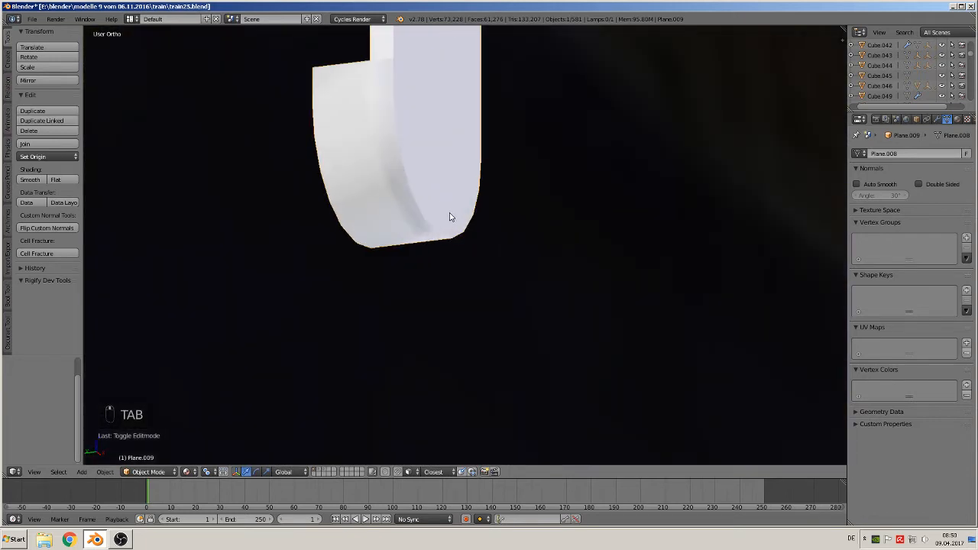
{"action": "key", "text": "Tab"}
{"action": "key", "text": "ctrl+r"}
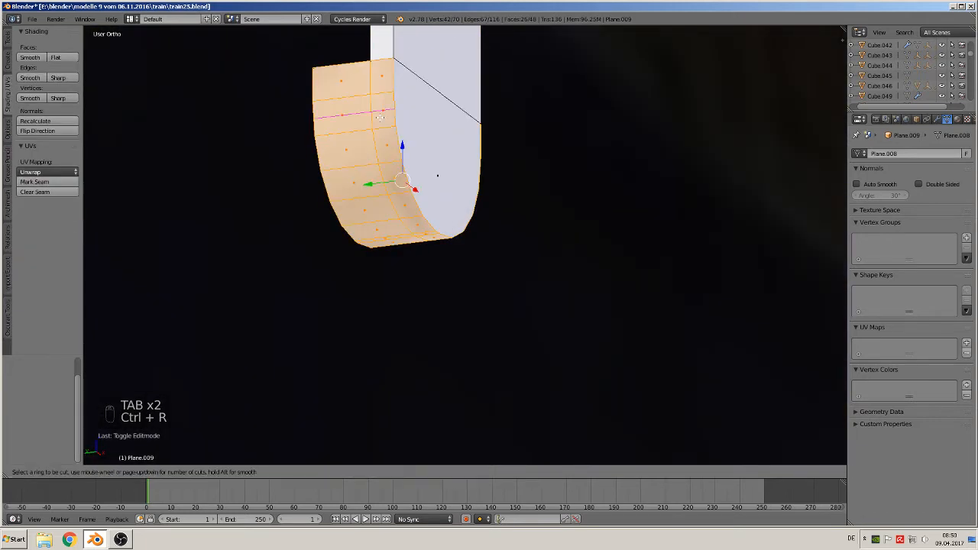
{"action": "left_click", "coordinate": [389, 104]}
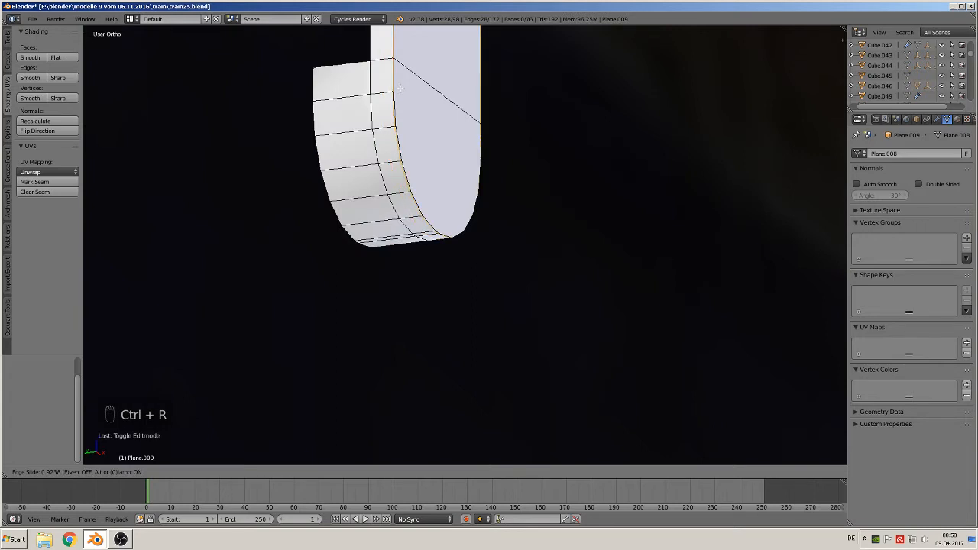
{"action": "left_click", "coordinate": [398, 86]}
{"action": "key", "text": "ctrl+r"}
{"action": "left_click", "coordinate": [380, 90]}
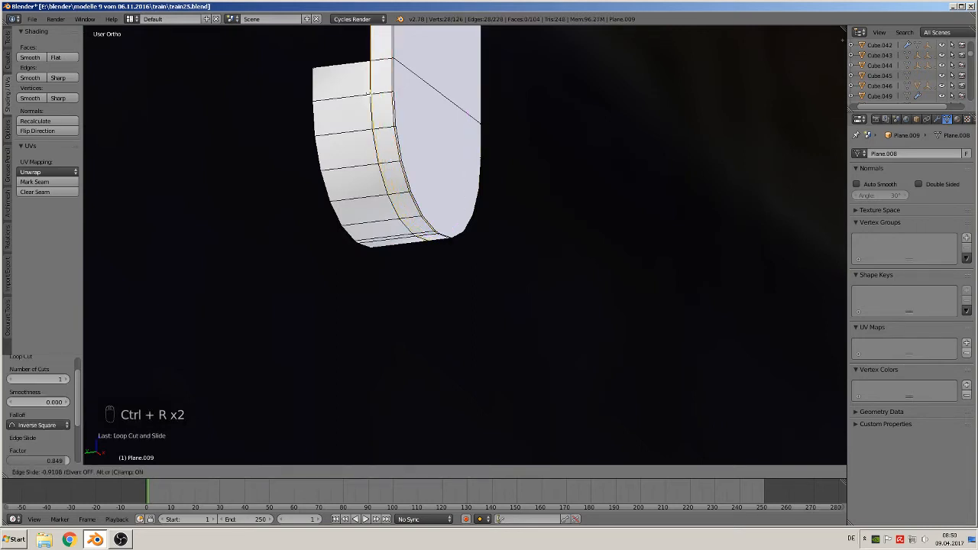
{"action": "left_click", "coordinate": [370, 90]}
{"action": "key", "text": "ctrl+r"}
{"action": "left_click", "coordinate": [315, 92]}
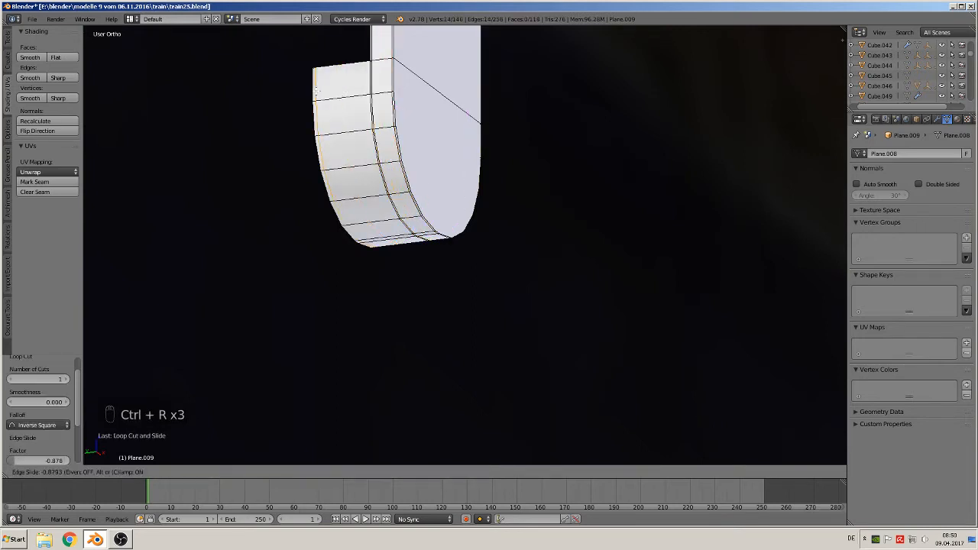
{"action": "left_click", "coordinate": [314, 91]}
{"action": "key", "text": "Tab"}
{"action": "scroll", "coordinate": [413, 153], "scroll_direction": "down", "scroll_amount": 4}
{"action": "middle_click_drag", "start_coordinate": [426, 175], "coordinate": [372, 194]}
{"action": "scroll", "coordinate": [372, 194], "scroll_direction": "down", "scroll_amount": 4}
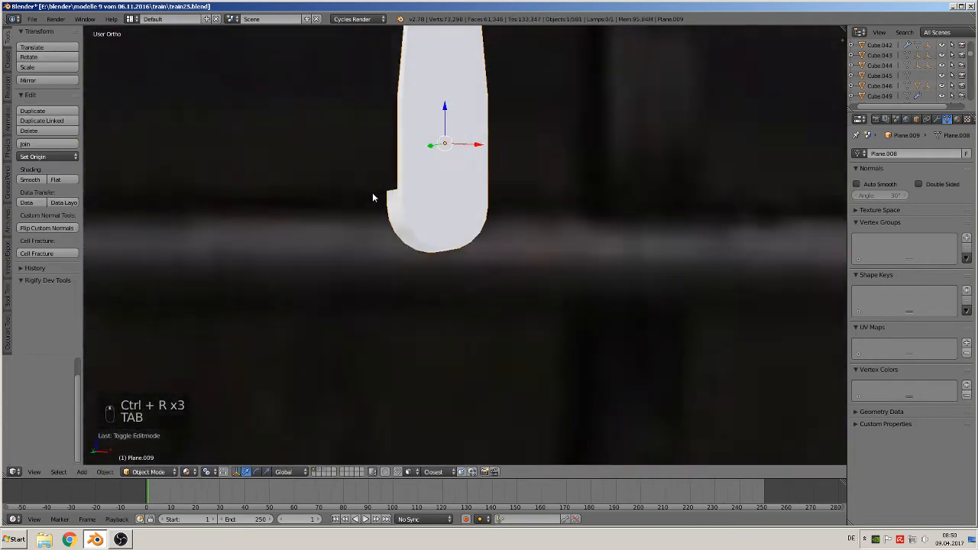
{"action": "scroll", "coordinate": [398, 185], "scroll_direction": "down", "scroll_amount": 3}
Add a Bezier circle beside the bracket shown in the front reference photo and rotate it 90° about X
{"action": "key", "text": "KP_1"}
{"action": "scroll", "coordinate": [426, 221], "scroll_direction": "down", "scroll_amount": 4}
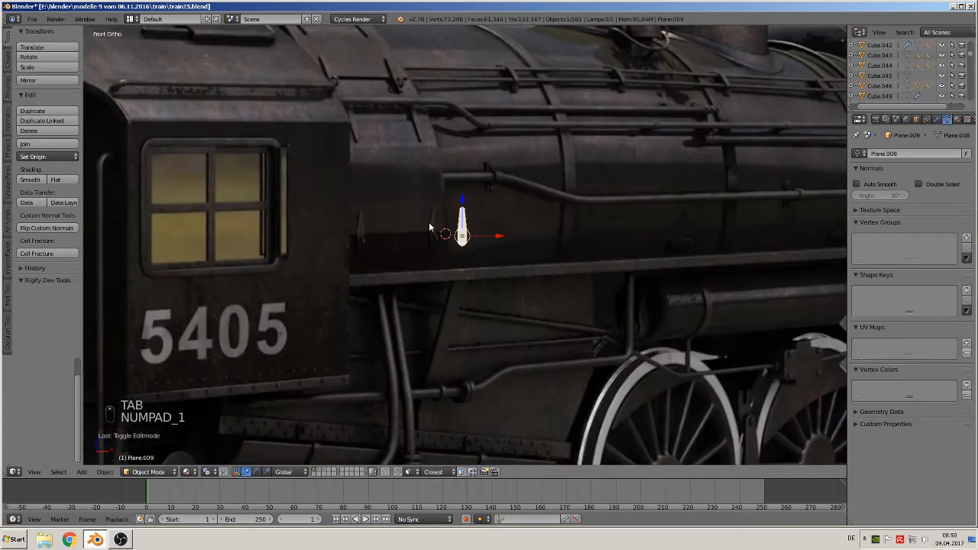
{"action": "middle_click_drag", "start_coordinate": [429, 222], "coordinate": [438, 264], "text": "shift"}
{"action": "scroll", "coordinate": [439, 264], "scroll_direction": "up", "scroll_amount": 2}
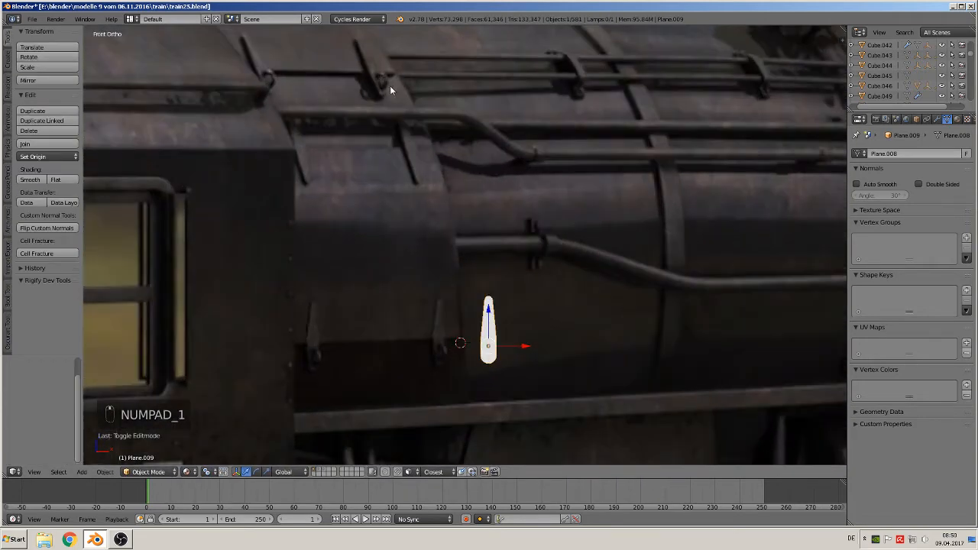
{"action": "scroll", "coordinate": [548, 351], "scroll_direction": "up", "scroll_amount": 4}
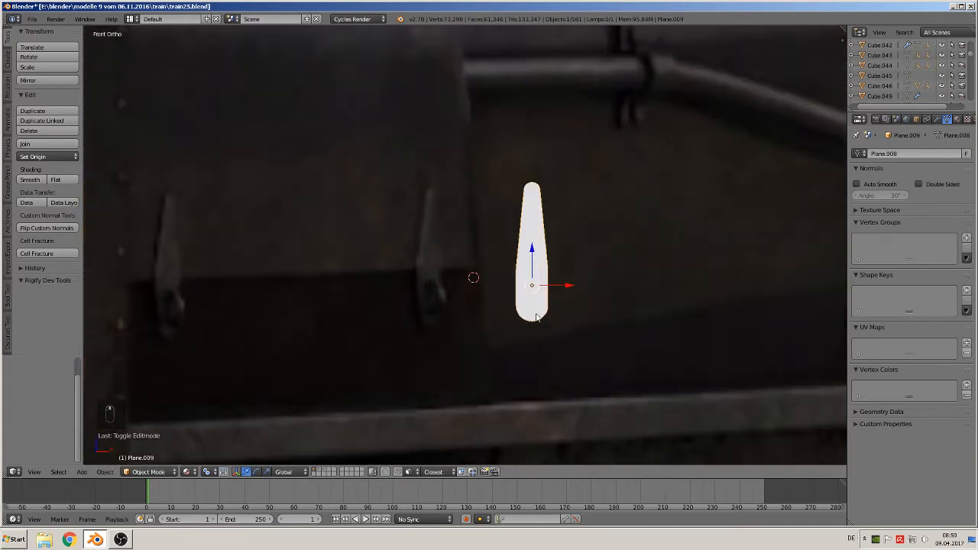
{"action": "left_click", "coordinate": [83, 473]}
{"action": "mouse_move", "coordinate": [96, 449]}
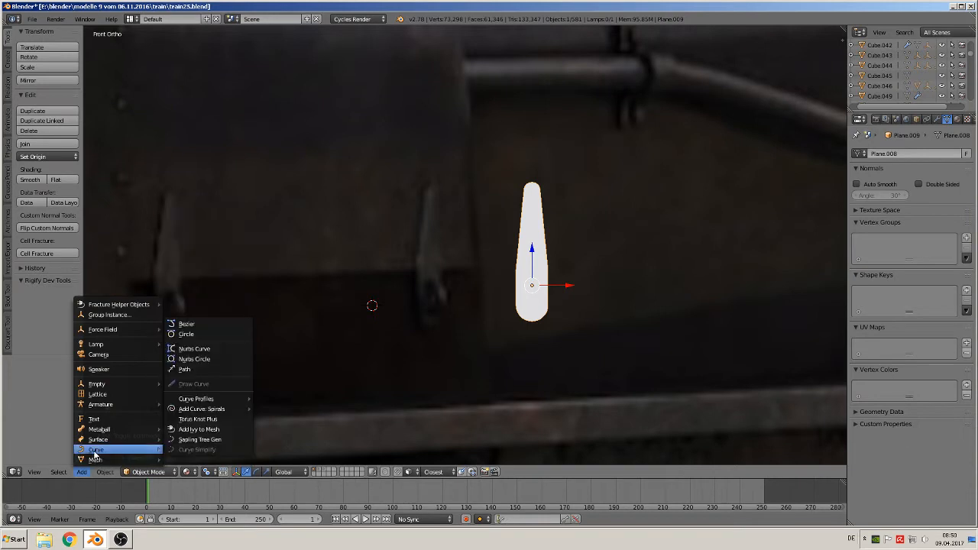
{"action": "left_click", "coordinate": [205, 334]}
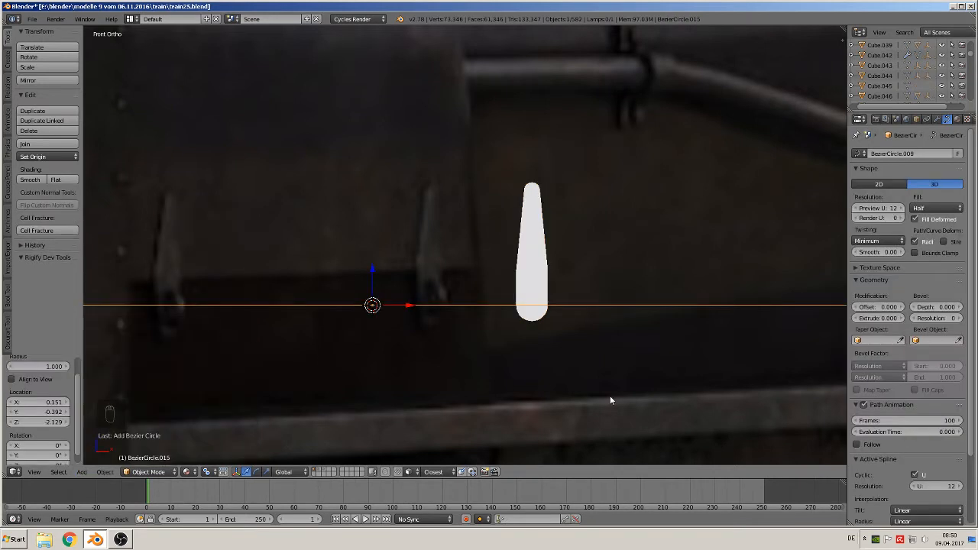
{"action": "type", "text": "rx90"}
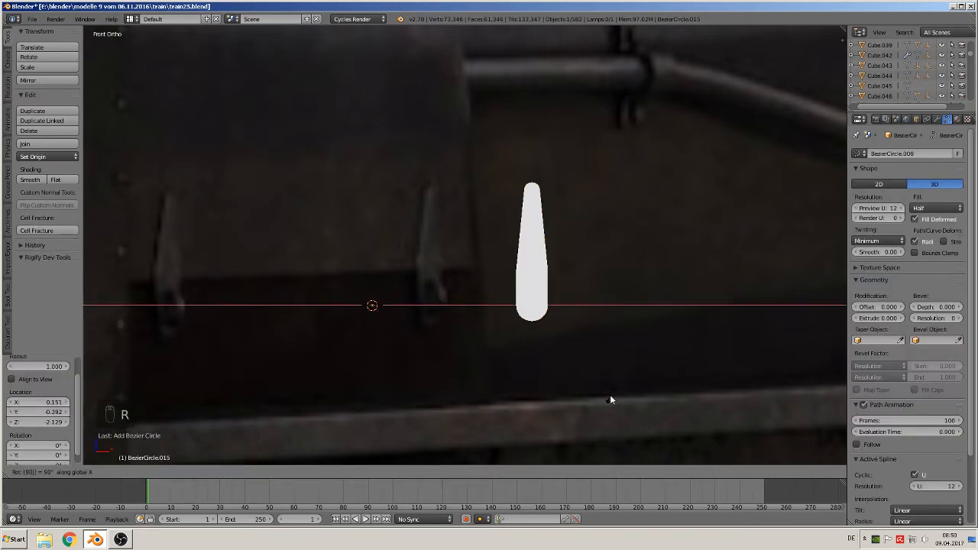
{"action": "key", "text": "Return"}
Scale the circle down to about the width of the modeled bracket's lower end and move it slightly along X and 0.003 along Z
{"action": "key", "text": "s"}
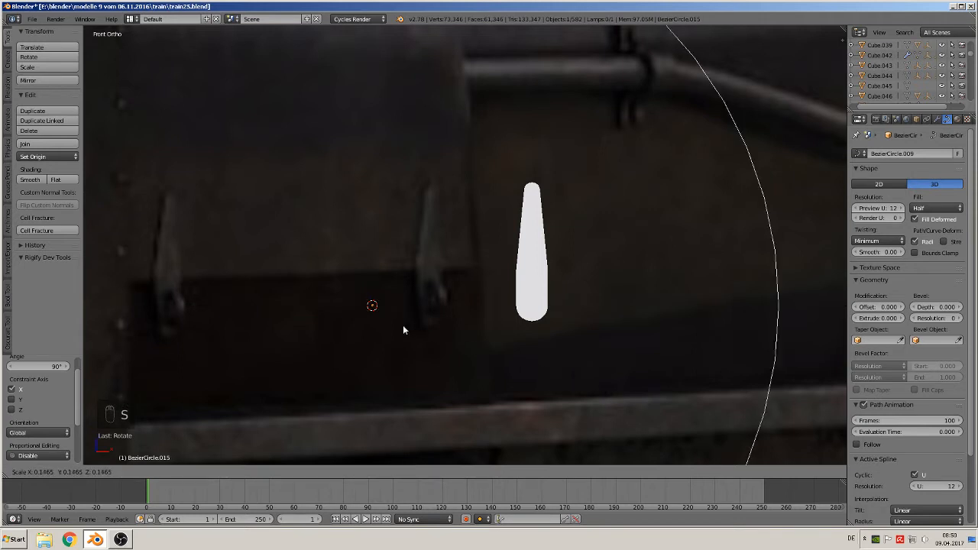
{"action": "left_click", "coordinate": [369, 304]}
{"action": "key", "text": "s"}
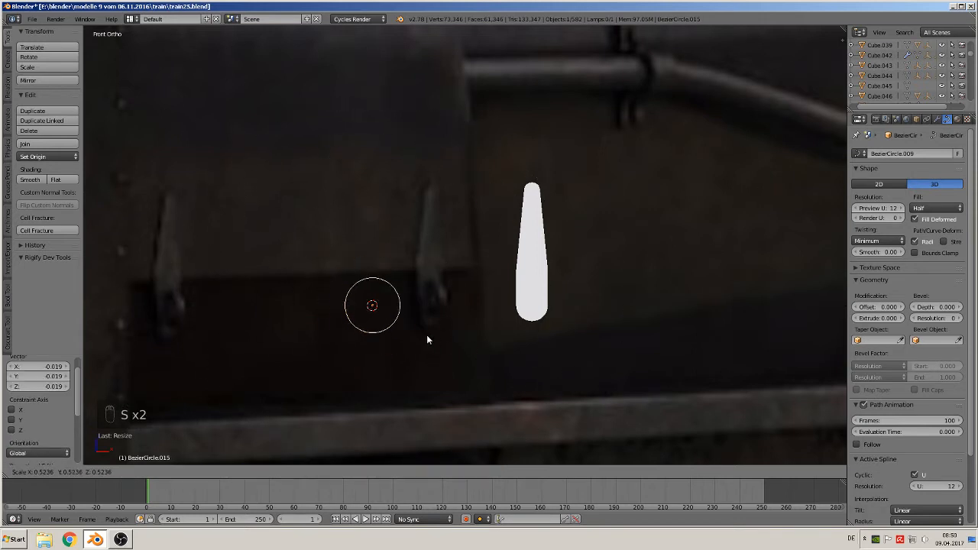
{"action": "left_click", "coordinate": [400, 320]}
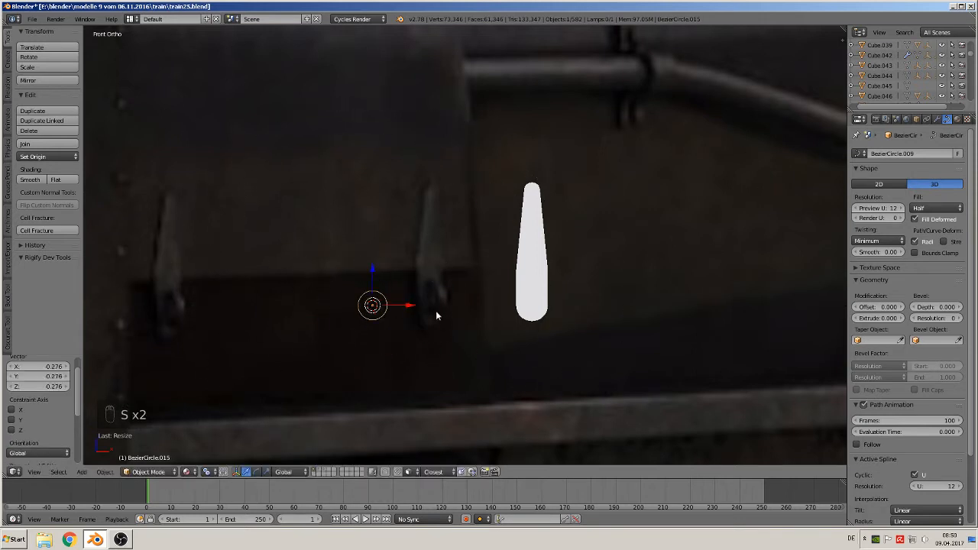
{"action": "left_click_drag", "start_coordinate": [408, 309], "coordinate": [428, 309]}
{"action": "left_click_drag", "start_coordinate": [395, 279], "coordinate": [395, 271]}
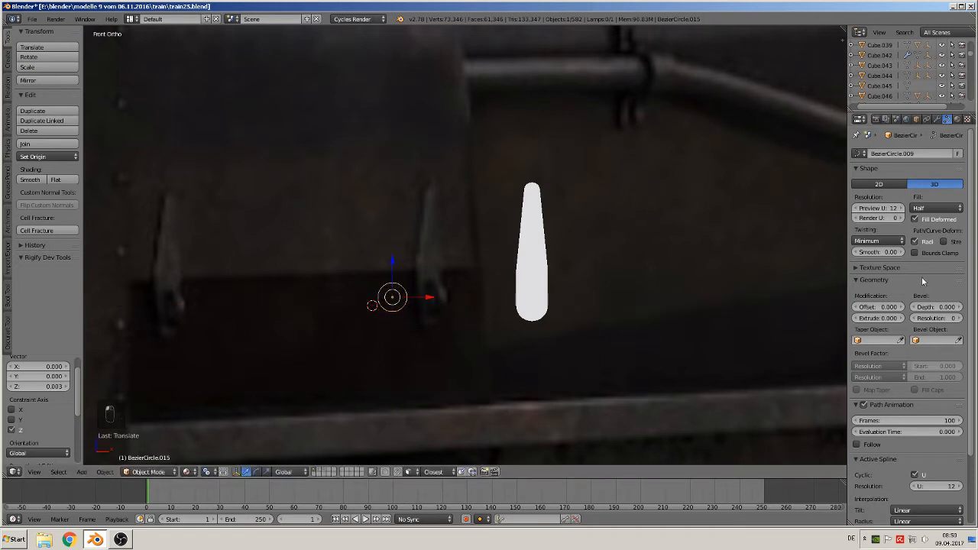
Turn the circle into a solid ring with Full fill, a bevel depth of 0.238 and a bevel resolution of 3
{"action": "left_click", "coordinate": [937, 208]}
{"action": "left_click", "coordinate": [932, 197]}
{"action": "left_click_drag", "start_coordinate": [940, 306], "coordinate": [964, 306]}
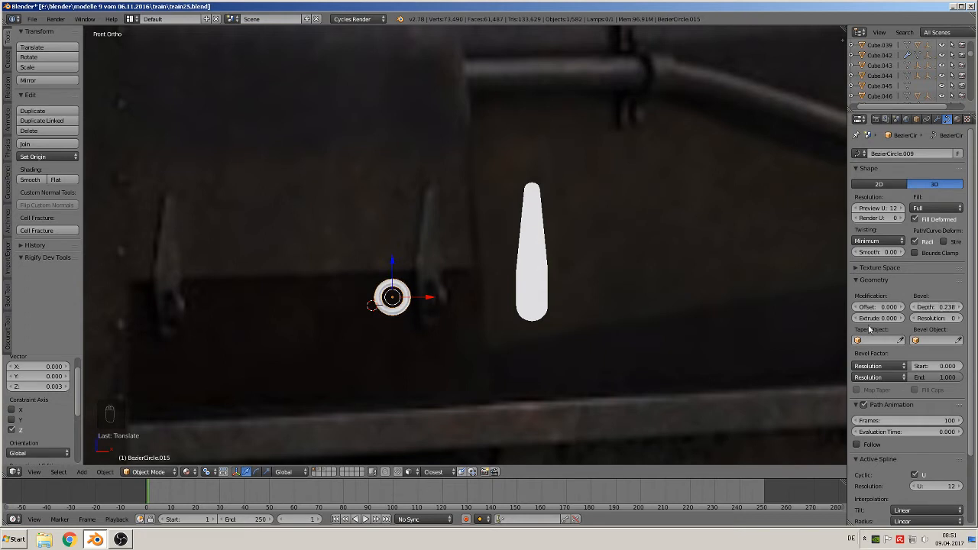
{"action": "left_click", "coordinate": [960, 318]}
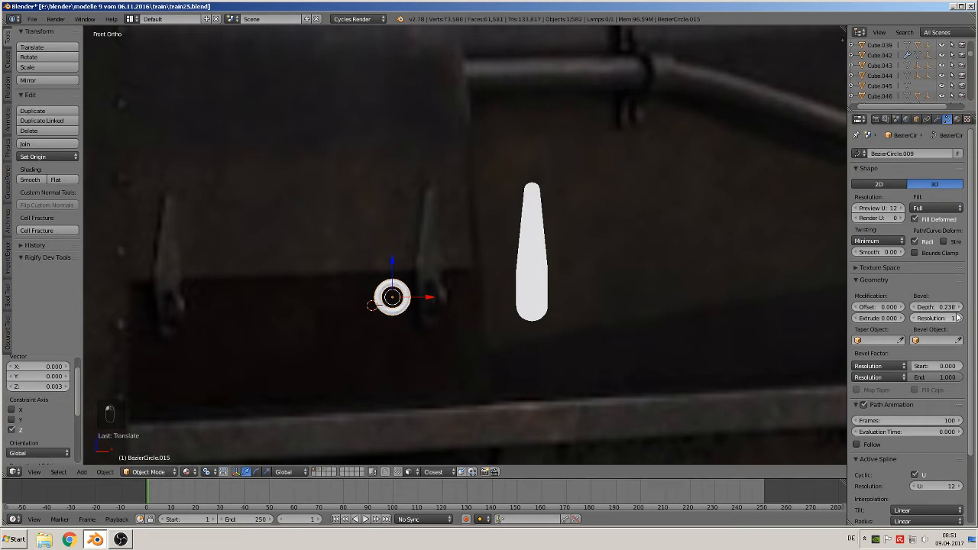
{"action": "left_click", "coordinate": [960, 318]}
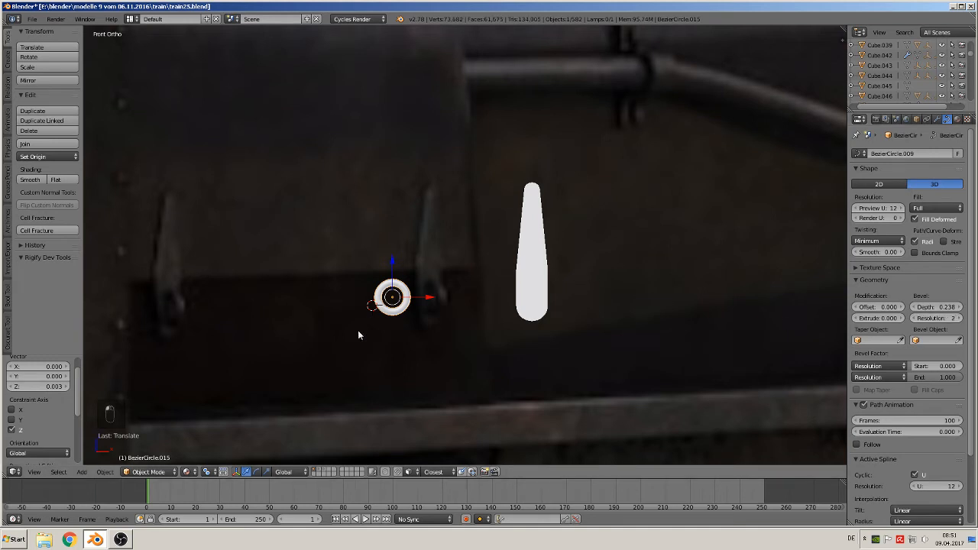
{"action": "scroll", "coordinate": [397, 357], "scroll_direction": "up", "scroll_amount": 3}
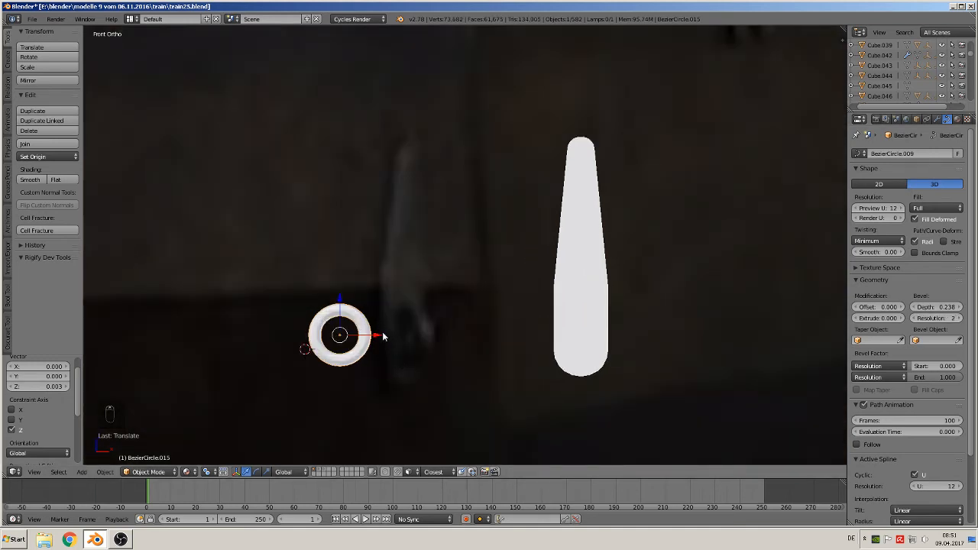
{"action": "left_click", "coordinate": [960, 318]}
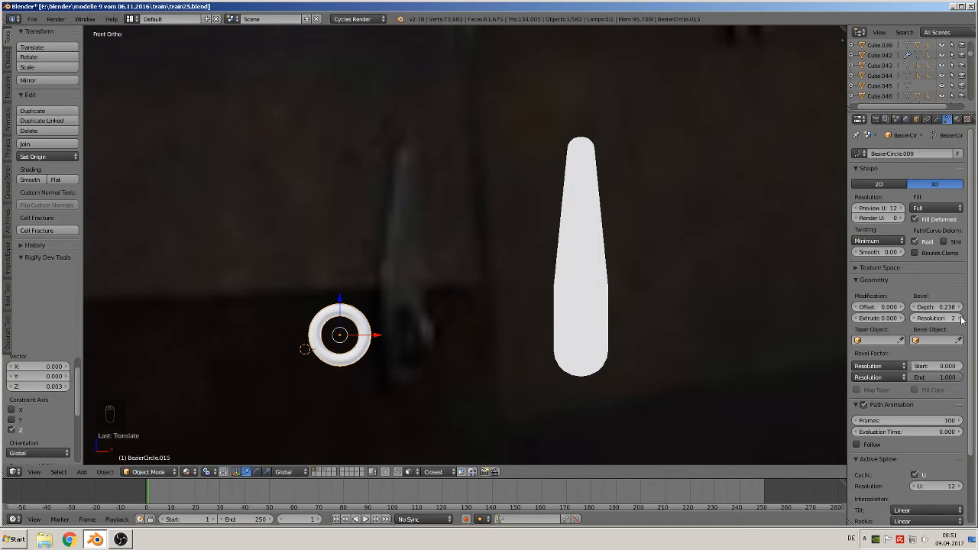
Scale the ring by about 0.908 and convert it from a curve to a mesh
{"action": "key", "text": "s"}
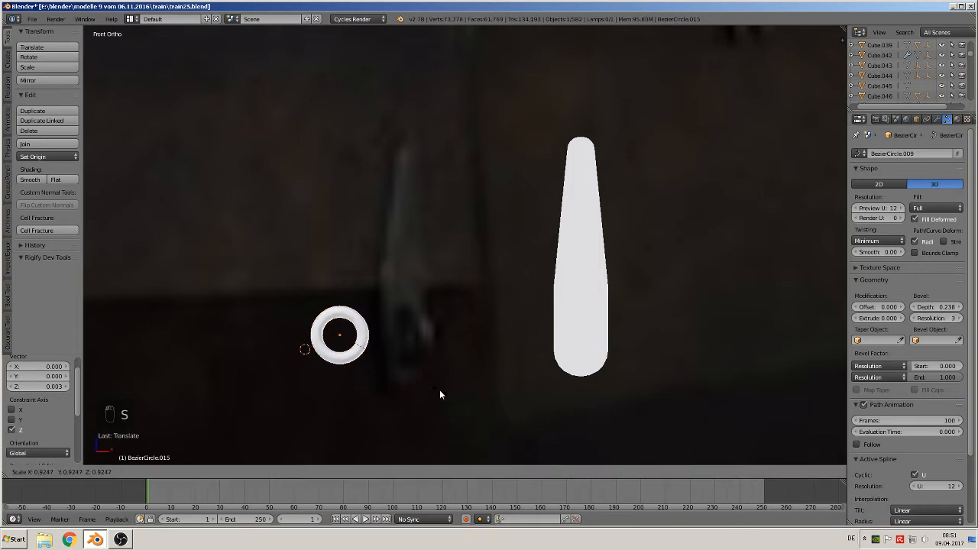
{"action": "left_click", "coordinate": [438, 388]}
{"action": "scroll", "coordinate": [355, 360], "scroll_direction": "up", "scroll_amount": 1}
{"action": "middle_click_drag", "start_coordinate": [410, 357], "coordinate": [570, 312], "text": "shift"}
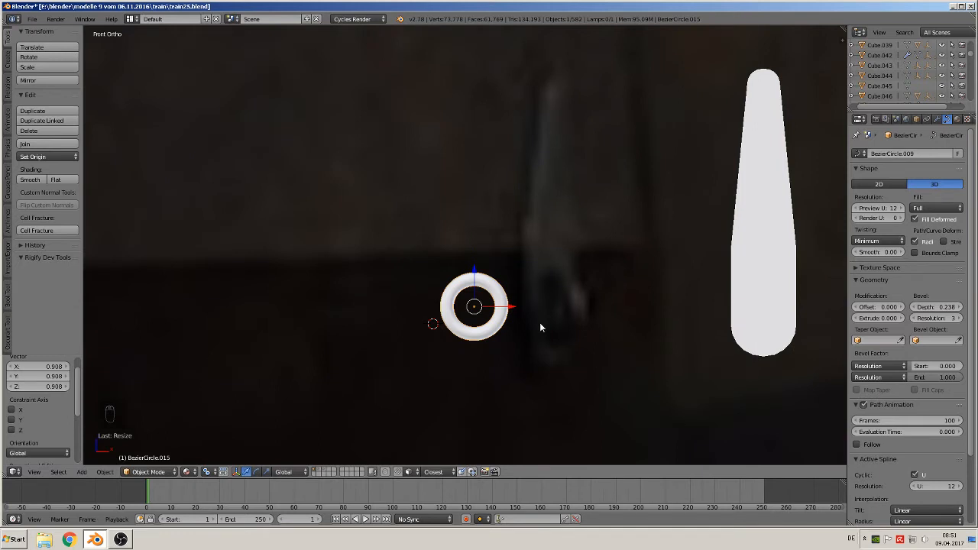
{"action": "key", "text": "alt+c"}
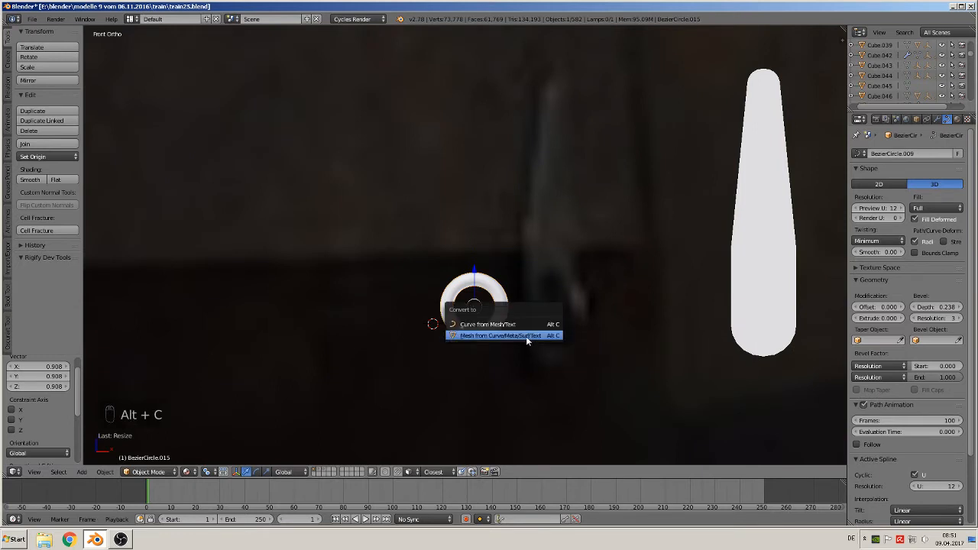
{"action": "left_click", "coordinate": [526, 337]}
Delete the vertices of the ring's left half in the front view, leaving a half ring
{"action": "key", "text": "Tab"}
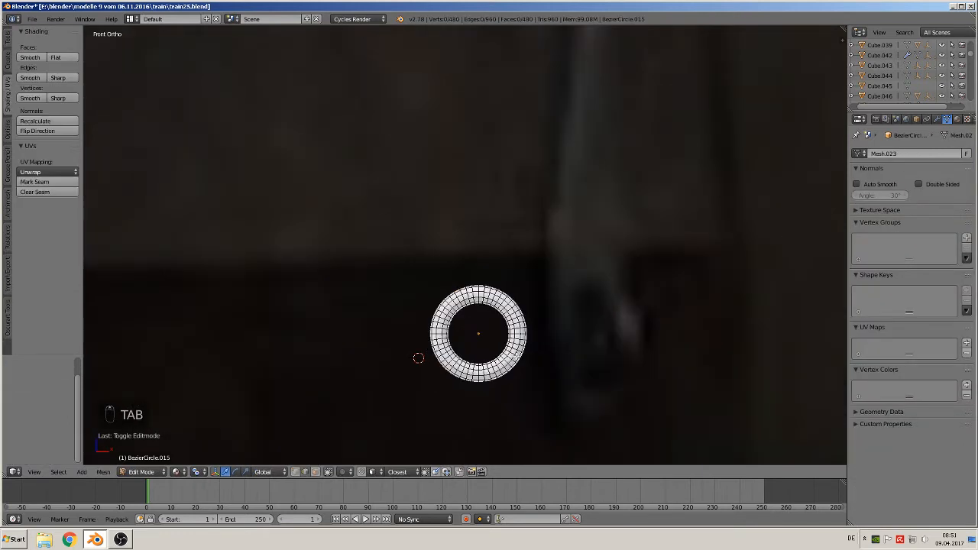
{"action": "scroll", "coordinate": [533, 363], "scroll_direction": "down", "scroll_amount": 2}
{"action": "scroll", "coordinate": [484, 370], "scroll_direction": "up", "scroll_amount": 1}
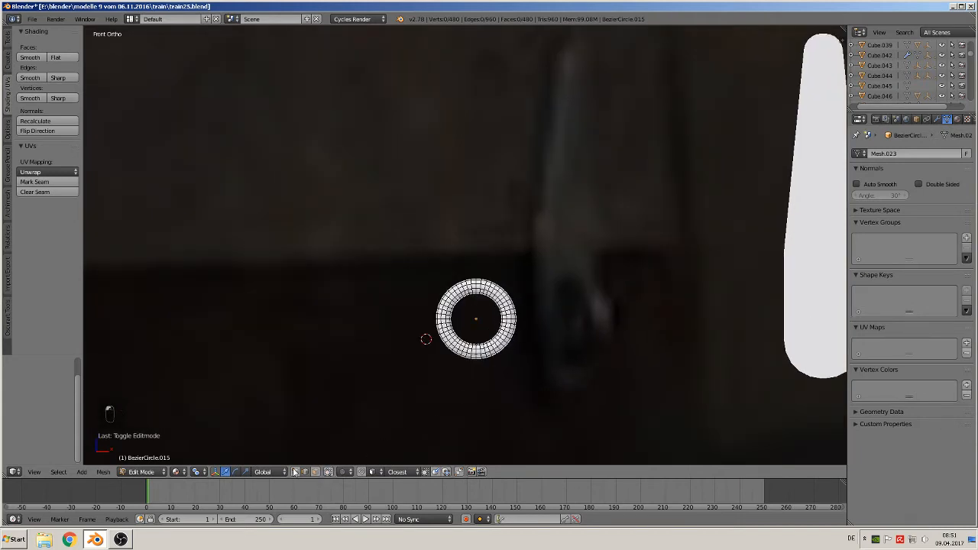
{"action": "left_click", "coordinate": [295, 472]}
{"action": "key", "text": "b"}
{"action": "left_click_drag", "start_coordinate": [474, 382], "coordinate": [432, 259]}
{"action": "key", "text": "x"}
{"action": "left_click", "coordinate": [431, 253]}
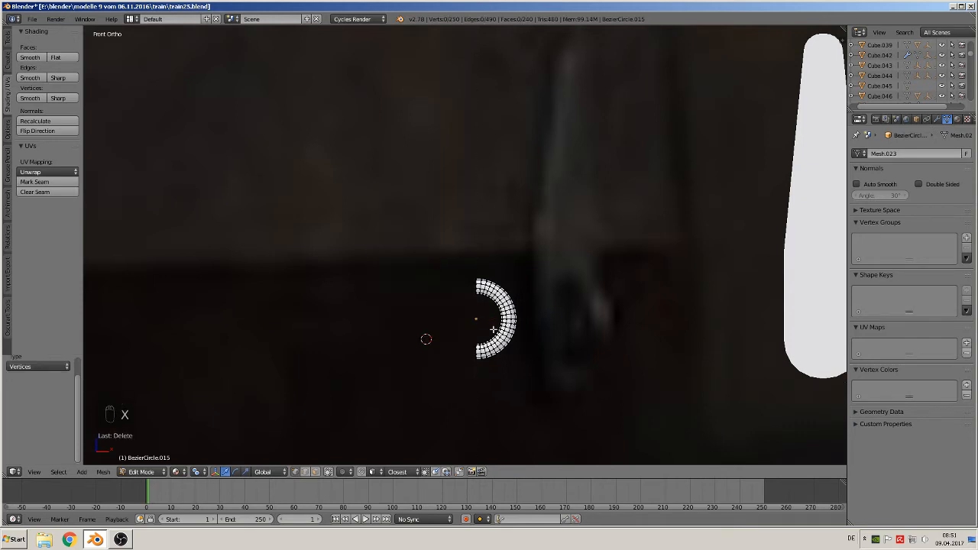
Scale the half ring by about 0.956 and rotate it -90° about Z
{"action": "key", "text": "Tab"}
{"action": "key", "text": "s"}
{"action": "left_click", "coordinate": [585, 408]}
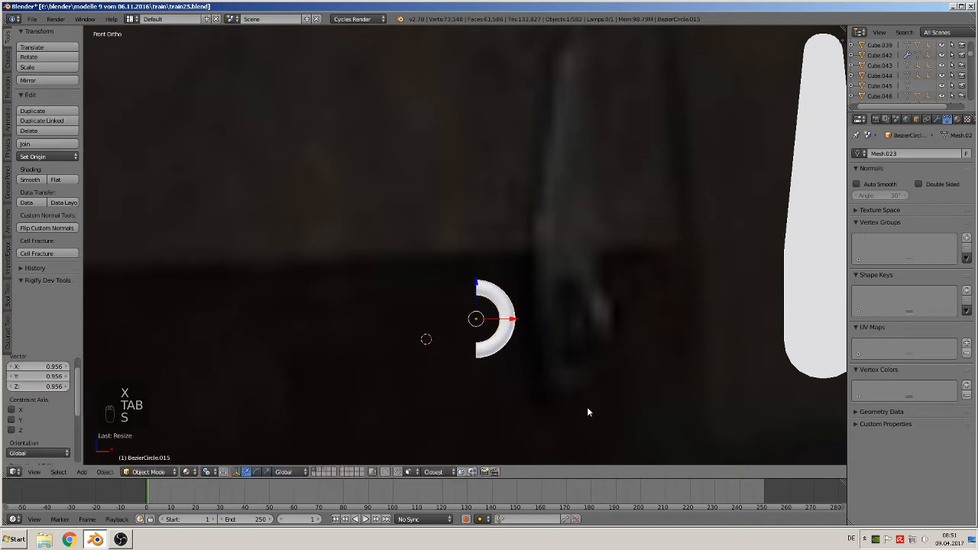
{"action": "middle_click_drag", "start_coordinate": [678, 388], "coordinate": [412, 373], "text": "shift"}
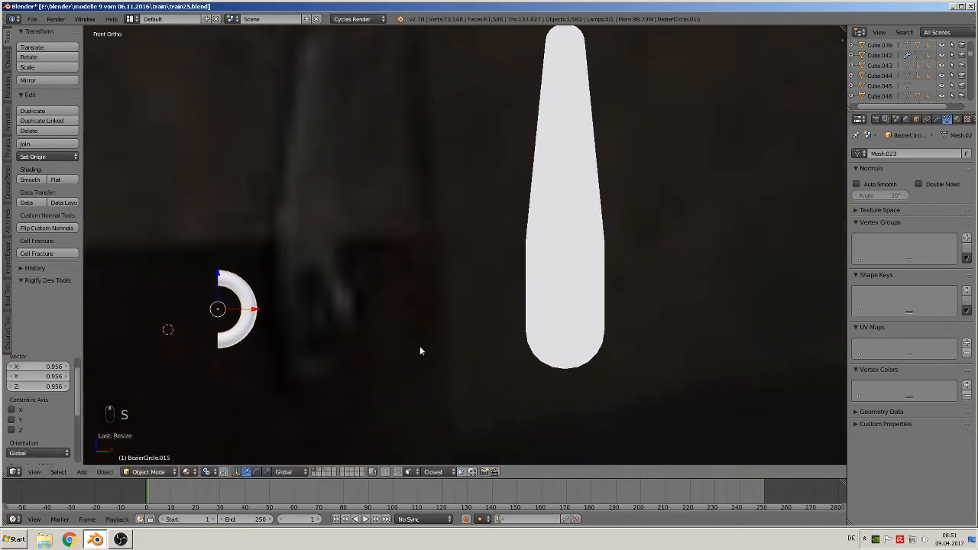
{"action": "type", "text": "r"}
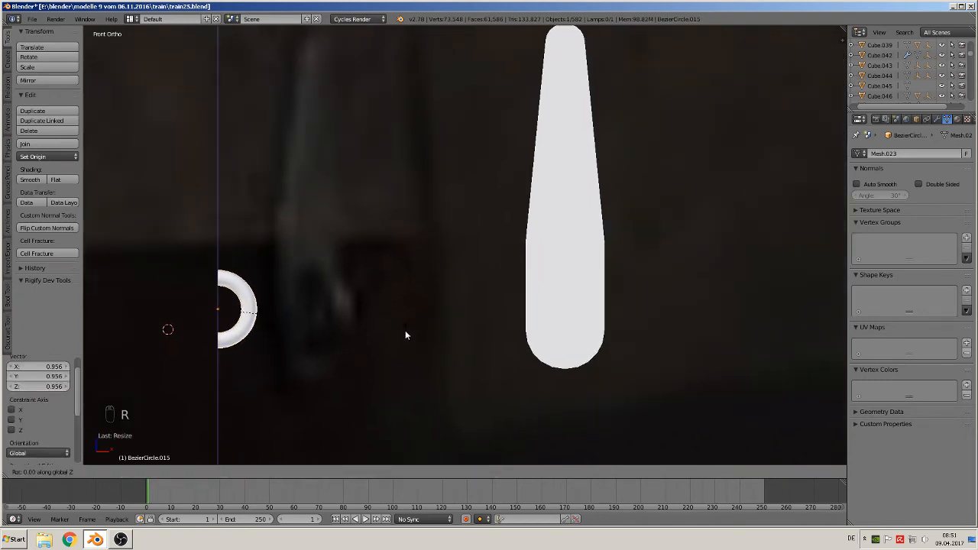
{"action": "type", "text": "-90"}
{"action": "key", "text": "Return"}
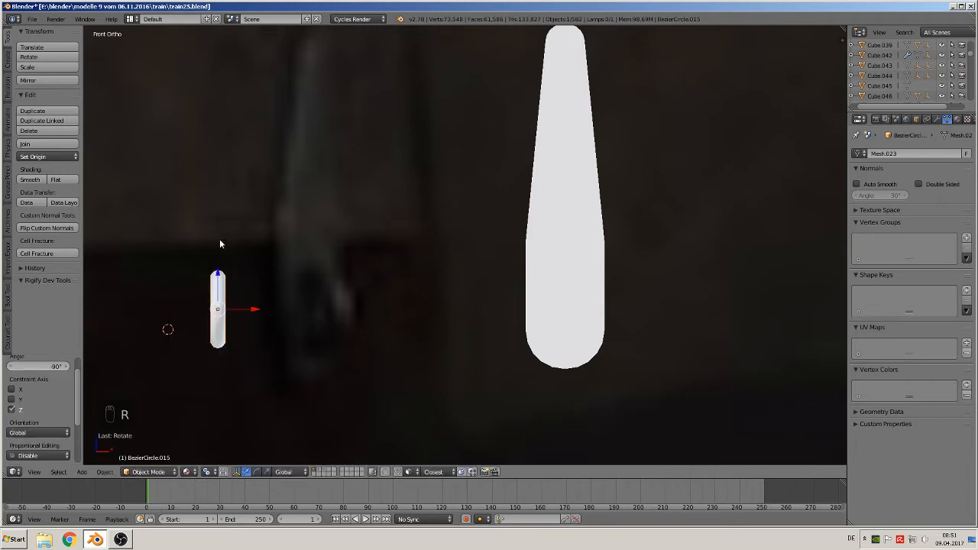
Move the half ring about 0.05 along X and about -0.698 along Y, up to the bracket's front face
{"action": "middle_click_drag", "start_coordinate": [220, 245], "coordinate": [161, 305]}
{"action": "scroll", "coordinate": [164, 303], "scroll_direction": "down", "scroll_amount": 3}
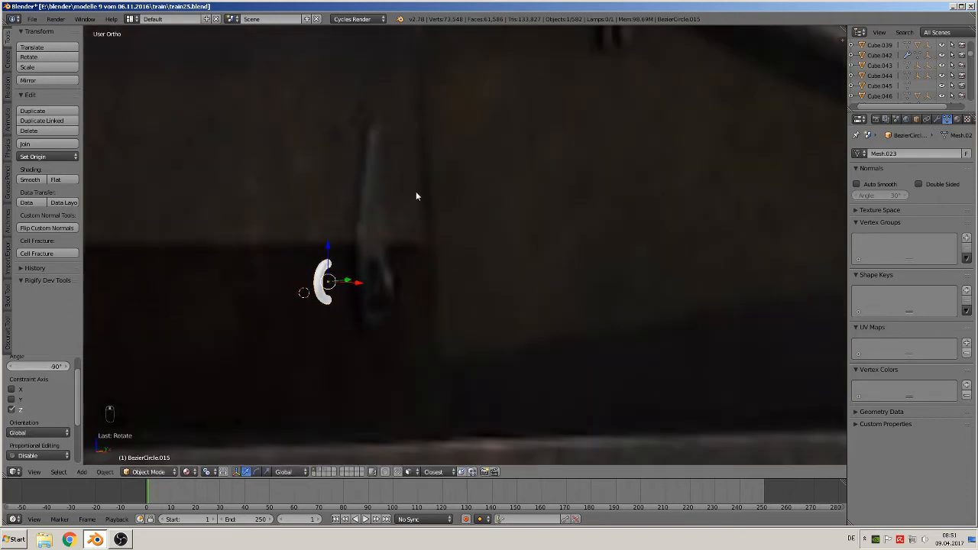
{"action": "key", "text": "KP_1"}
{"action": "left_click_drag", "start_coordinate": [388, 278], "coordinate": [546, 289]}
{"action": "middle_click_drag", "start_coordinate": [546, 289], "coordinate": [469, 301]}
{"action": "scroll", "coordinate": [469, 301], "scroll_direction": "down", "scroll_amount": 9}
{"action": "scroll", "coordinate": [470, 299], "scroll_direction": "down", "scroll_amount": 4}
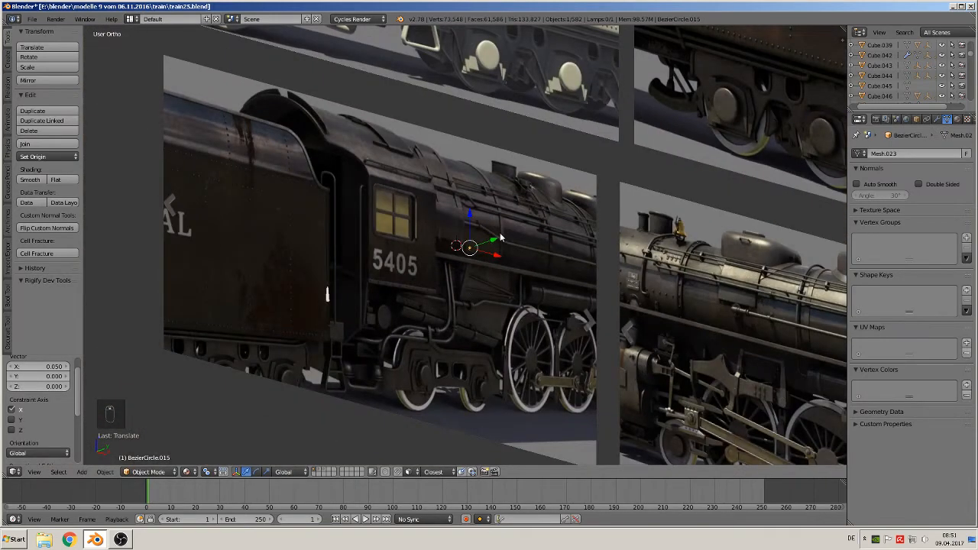
{"action": "left_click_drag", "start_coordinate": [496, 241], "coordinate": [344, 303]}
Move the half ring a further 0.004 along Y so its ends sink into the bracket's front face
{"action": "key", "text": "KP_Decimal"}
{"action": "middle_click_drag", "start_coordinate": [400, 291], "coordinate": [558, 232]}
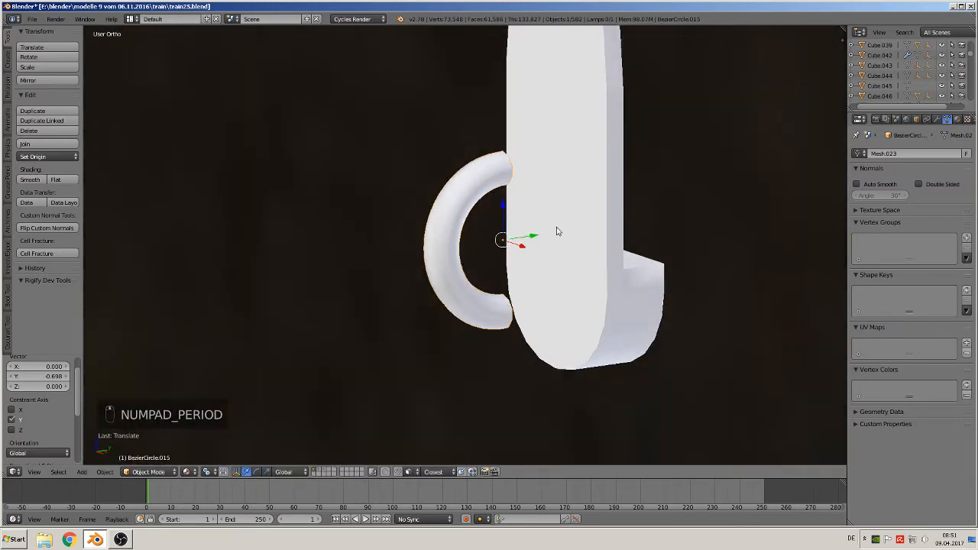
{"action": "left_click_drag", "start_coordinate": [534, 236], "coordinate": [588, 232]}
{"action": "middle_click_drag", "start_coordinate": [589, 231], "coordinate": [546, 291]}
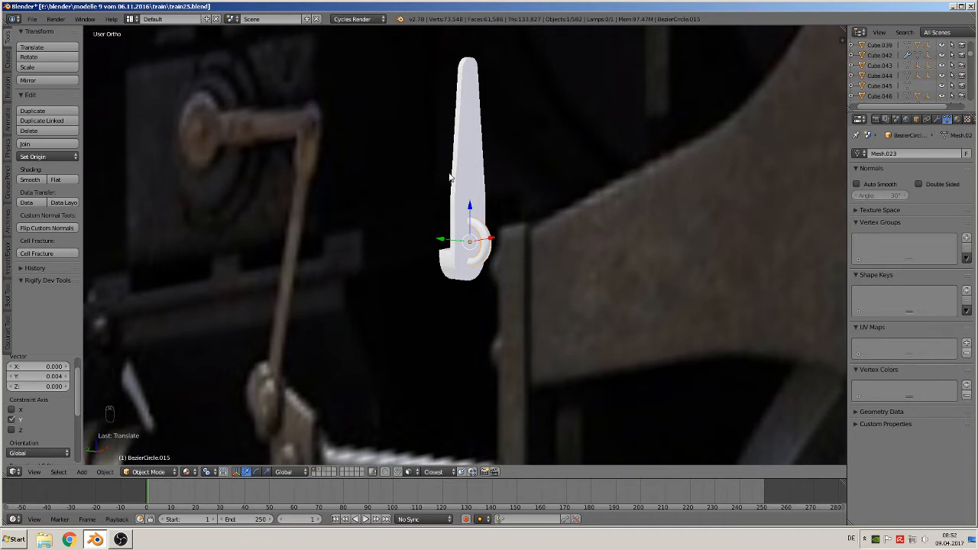
Join the half ring and the tapered bracket into one object
{"action": "middle_click_drag", "start_coordinate": [470, 213], "coordinate": [489, 314], "text": "shift"}
{"action": "scroll", "coordinate": [481, 331], "scroll_direction": "up", "scroll_amount": 3}
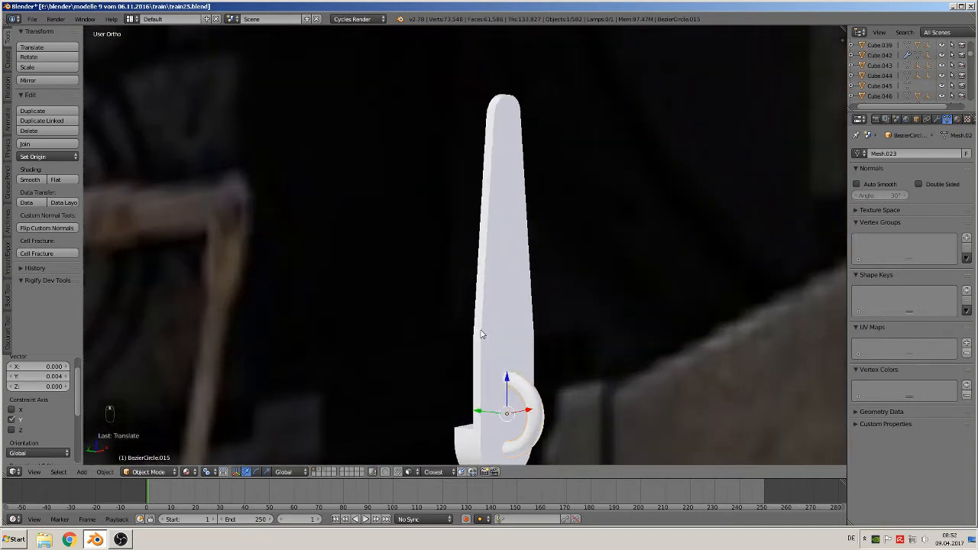
{"action": "right_click", "coordinate": [497, 291]}
{"action": "left_click", "coordinate": [31, 144]}
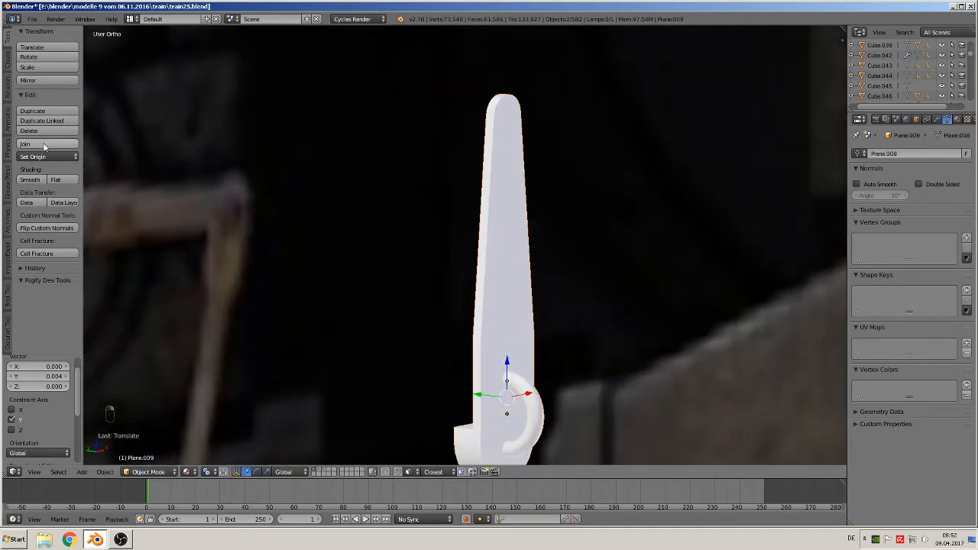
{"action": "scroll", "coordinate": [571, 306], "scroll_direction": "down", "scroll_amount": 6}
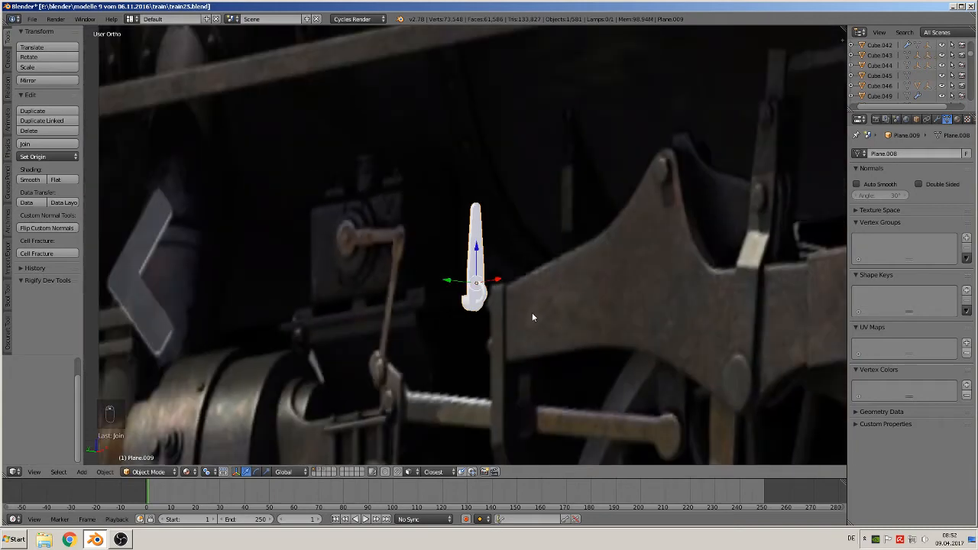
Knife-cut a straight horizontal line across the bracket's front face just below its rounded top
{"action": "key", "text": "KP_1"}
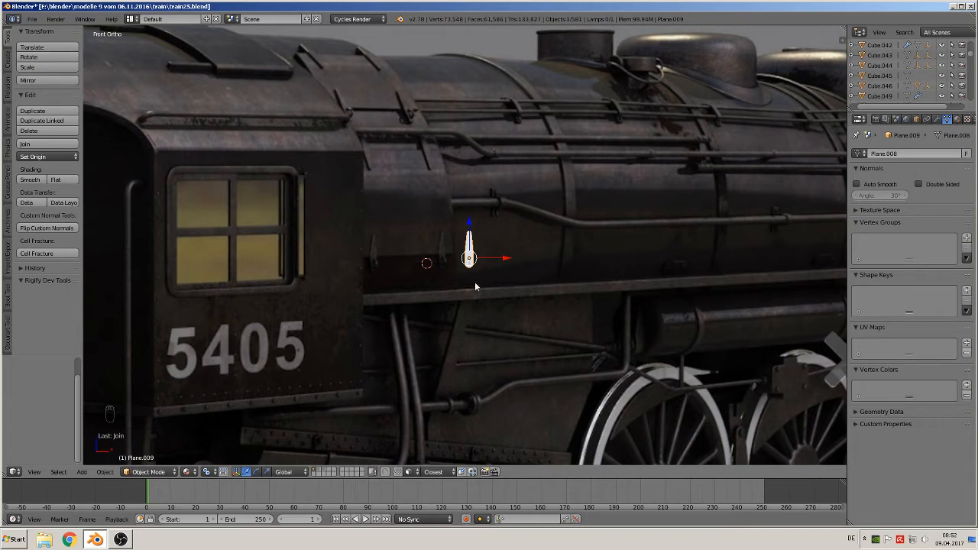
{"action": "scroll", "coordinate": [476, 286], "scroll_direction": "up", "scroll_amount": 2}
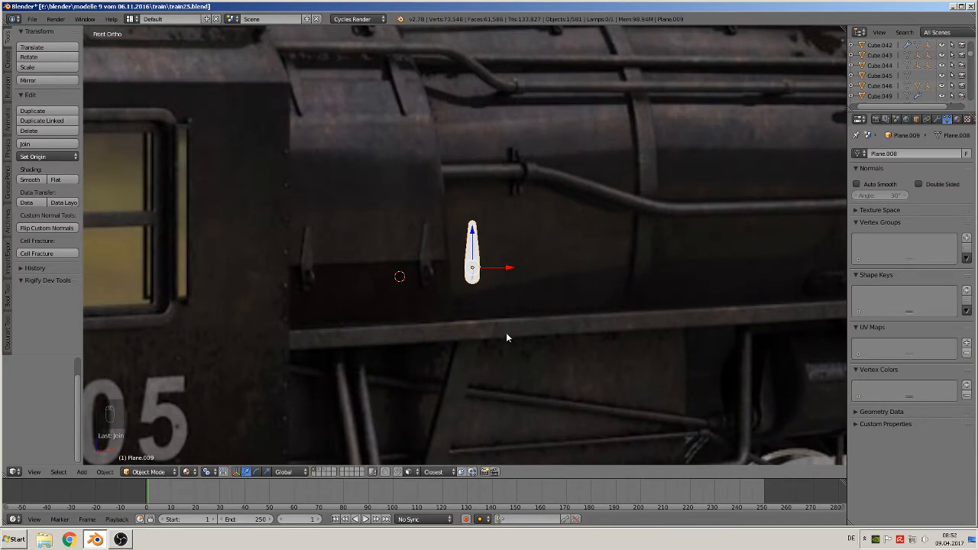
{"action": "scroll", "coordinate": [494, 315], "scroll_direction": "up", "scroll_amount": 8}
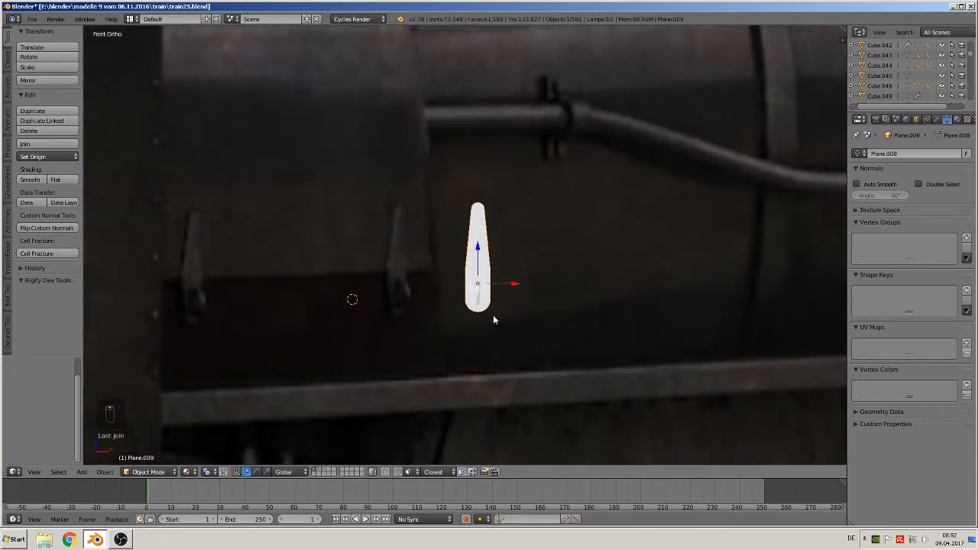
{"action": "key", "text": "Tab"}
{"action": "scroll", "coordinate": [506, 238], "scroll_direction": "up", "scroll_amount": 1}
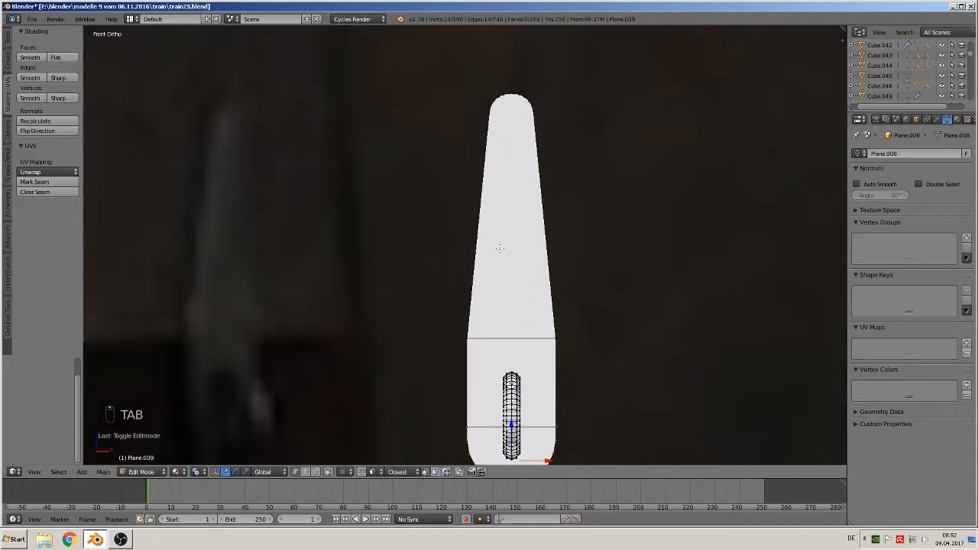
{"action": "middle_click_drag", "start_coordinate": [505, 243], "coordinate": [504, 181]}
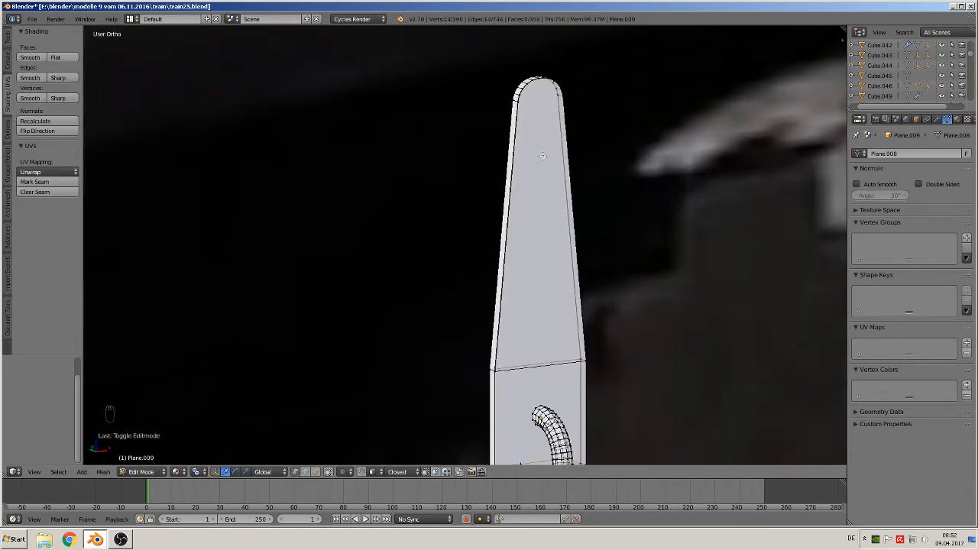
{"action": "key", "text": "KP_1"}
{"action": "scroll", "coordinate": [520, 245], "scroll_direction": "up", "scroll_amount": 3}
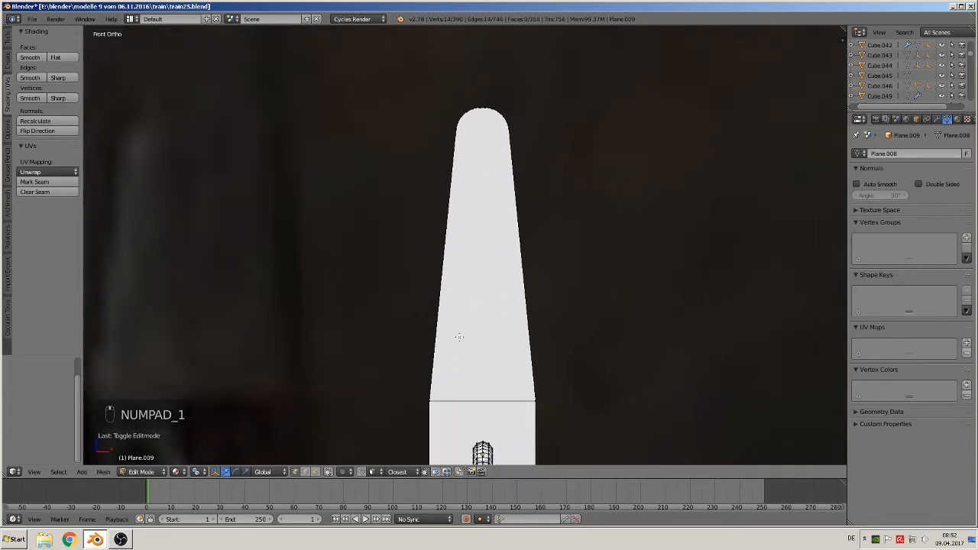
{"action": "scroll", "coordinate": [395, 221], "scroll_direction": "down", "scroll_amount": 3}
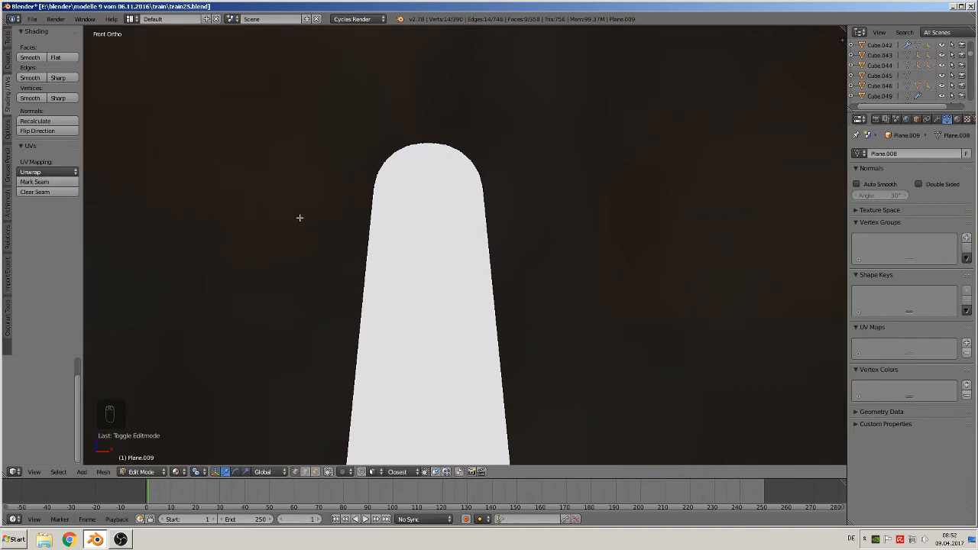
{"action": "key", "text": "Tab"}
{"action": "key", "text": "Tab"}
{"action": "left_click", "coordinate": [7, 39]}
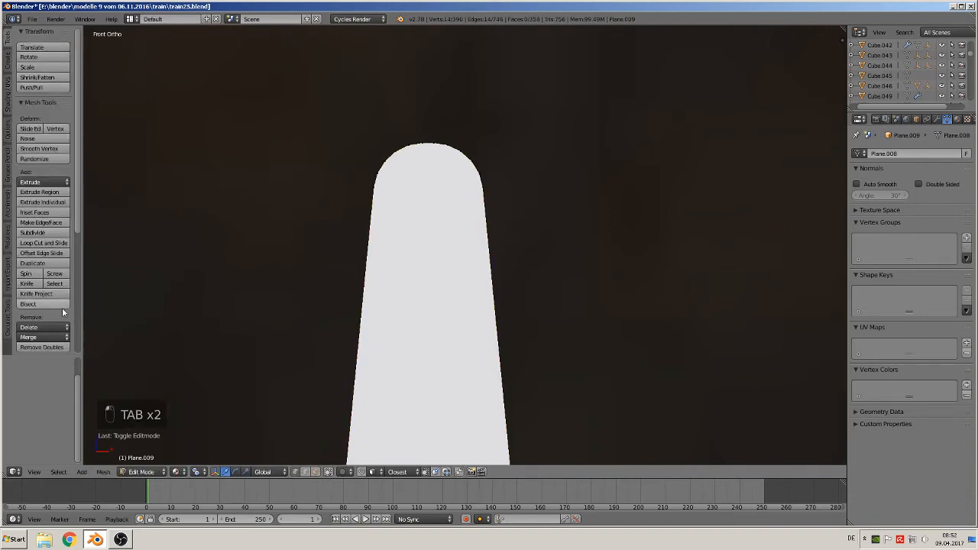
{"action": "left_click", "coordinate": [27, 284]}
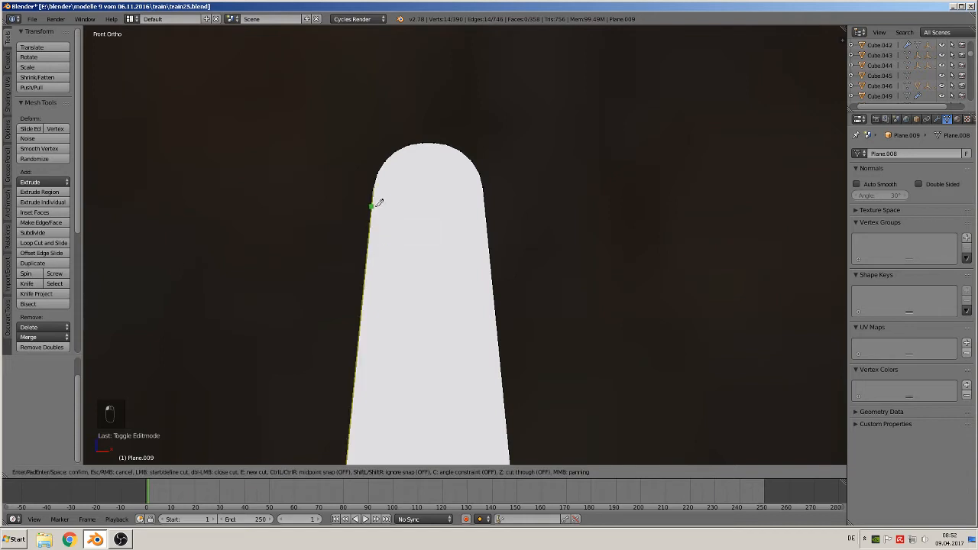
{"action": "left_click", "coordinate": [375, 194]}
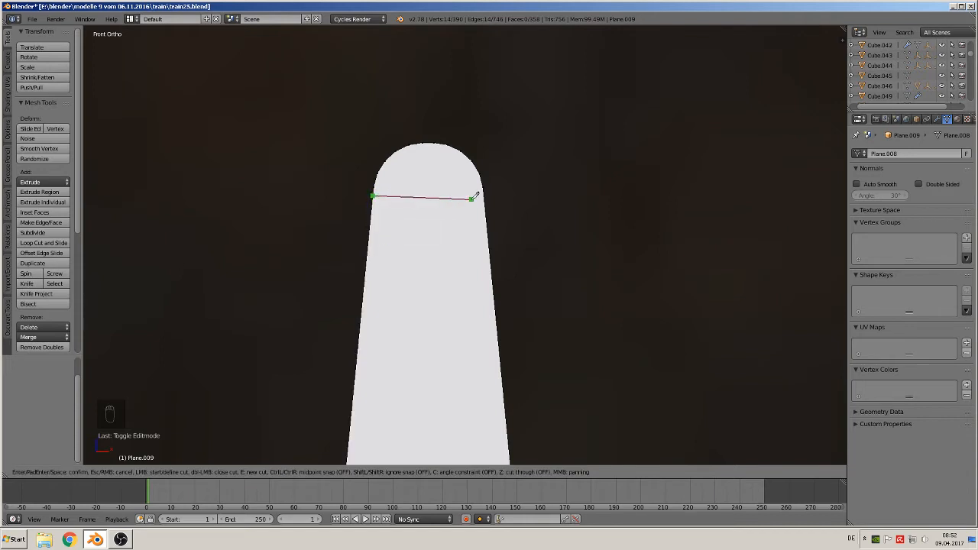
{"action": "left_click", "coordinate": [484, 195]}
{"action": "key", "text": "Return"}
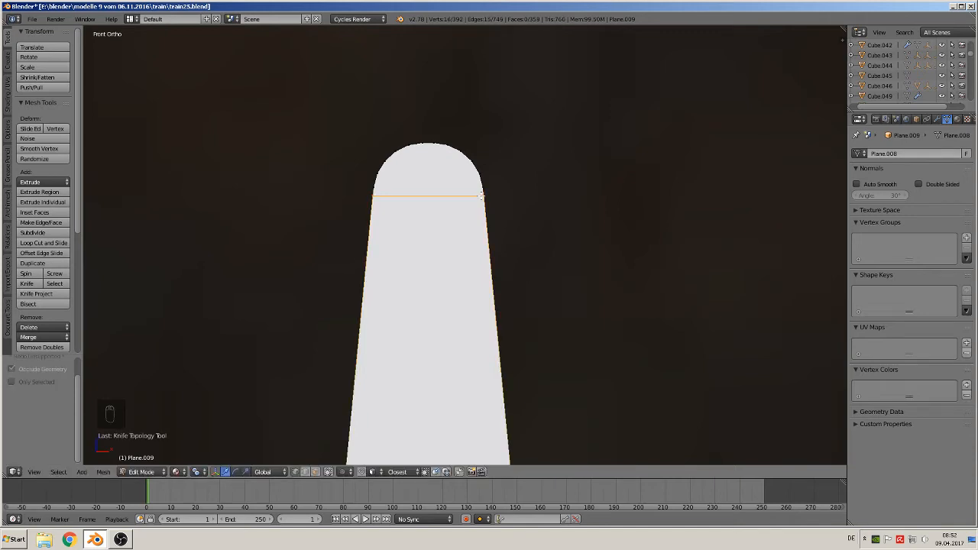
Move the bracket about -1.895 along Z, clear of the reference photos, and frame it in the view
{"action": "middle_click_drag", "start_coordinate": [443, 238], "coordinate": [685, 255]}
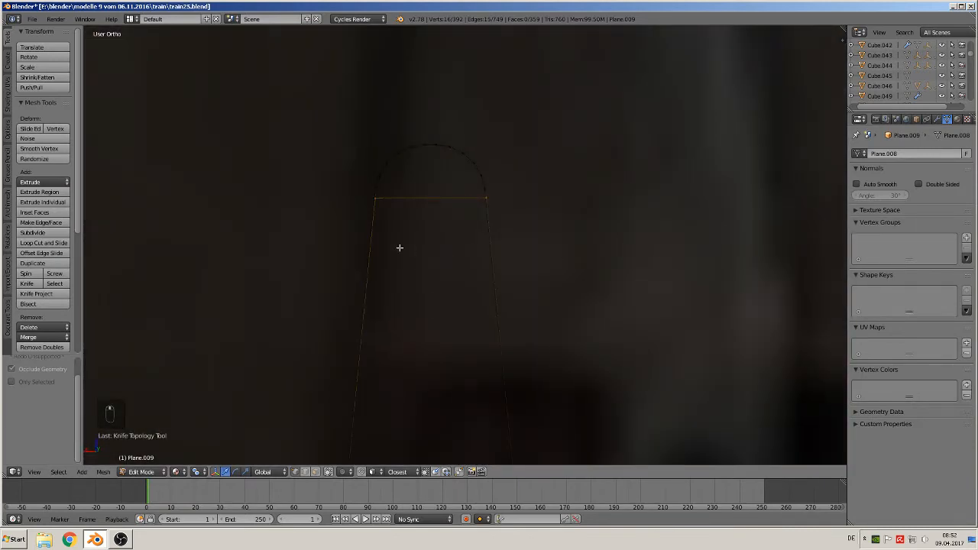
{"action": "left_click", "coordinate": [328, 472]}
{"action": "middle_click_drag", "start_coordinate": [450, 340], "coordinate": [327, 370]}
{"action": "scroll", "coordinate": [356, 358], "scroll_direction": "down", "scroll_amount": 8}
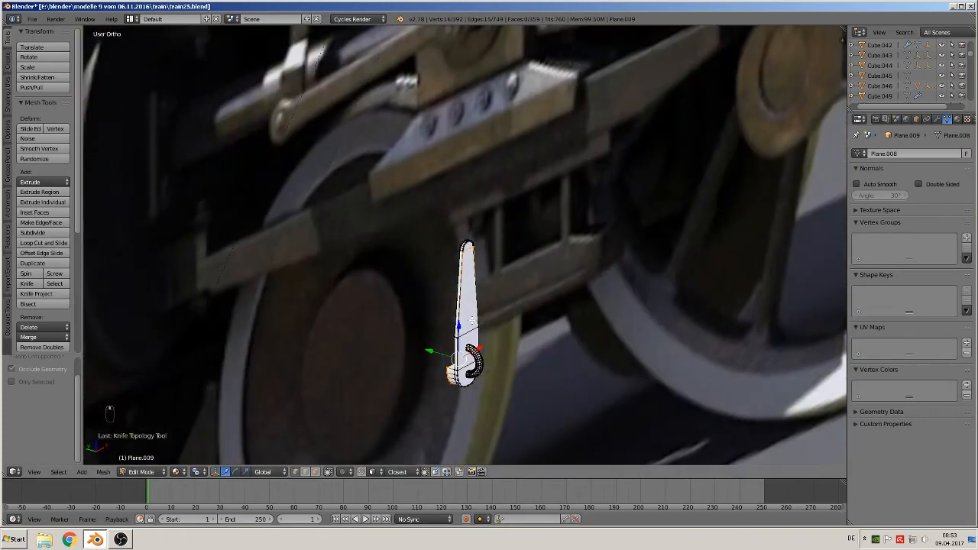
{"action": "key", "text": "Tab"}
{"action": "scroll", "coordinate": [491, 350], "scroll_direction": "down", "scroll_amount": 12}
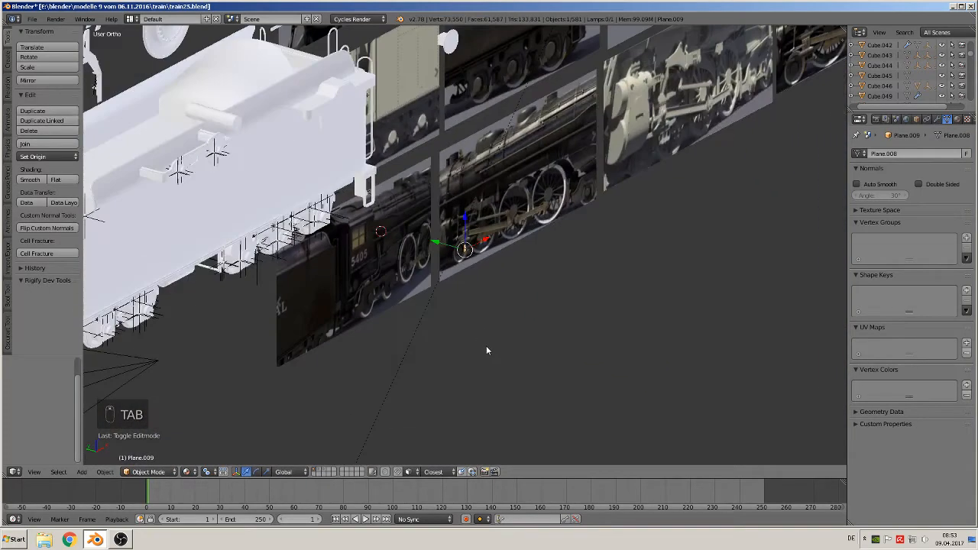
{"action": "left_click_drag", "start_coordinate": [470, 219], "coordinate": [527, 415]}
{"action": "key", "text": "KP_0"}
{"action": "key", "text": "KP_Decimal"}
{"action": "key", "text": "KP_Decimal"}
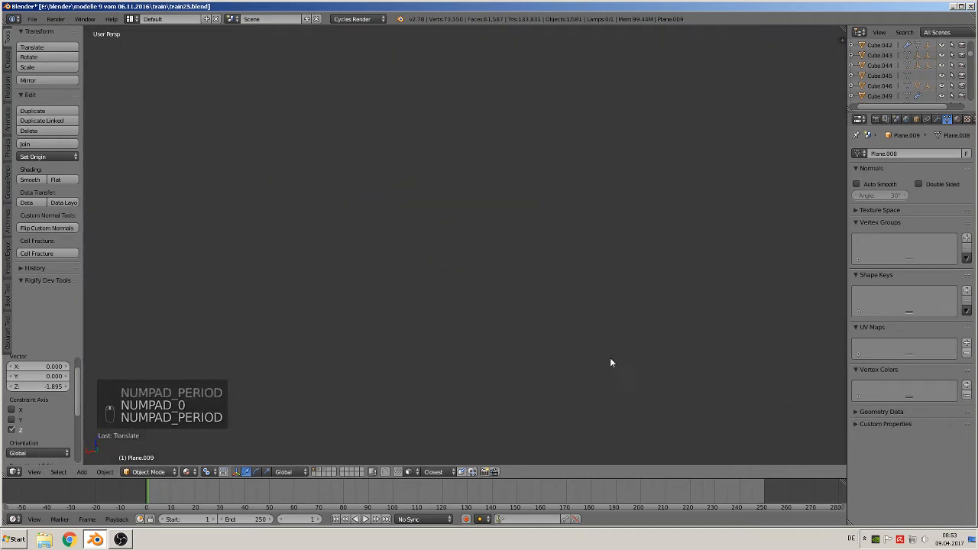
{"action": "key", "text": "KP_Decimal"}
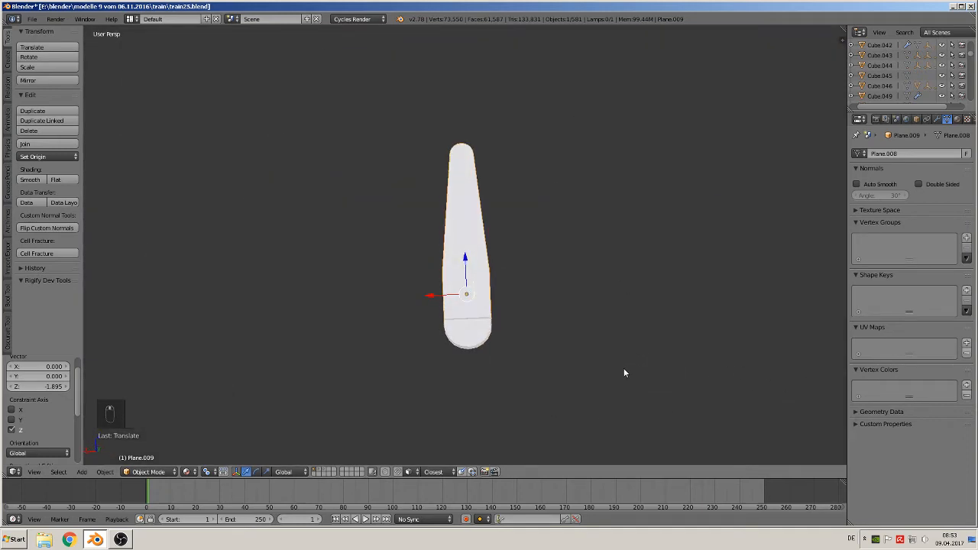
Knife-cut a straight line across the bracket's back face between the two vertices where the rounded top begins
{"action": "key", "text": "Tab"}
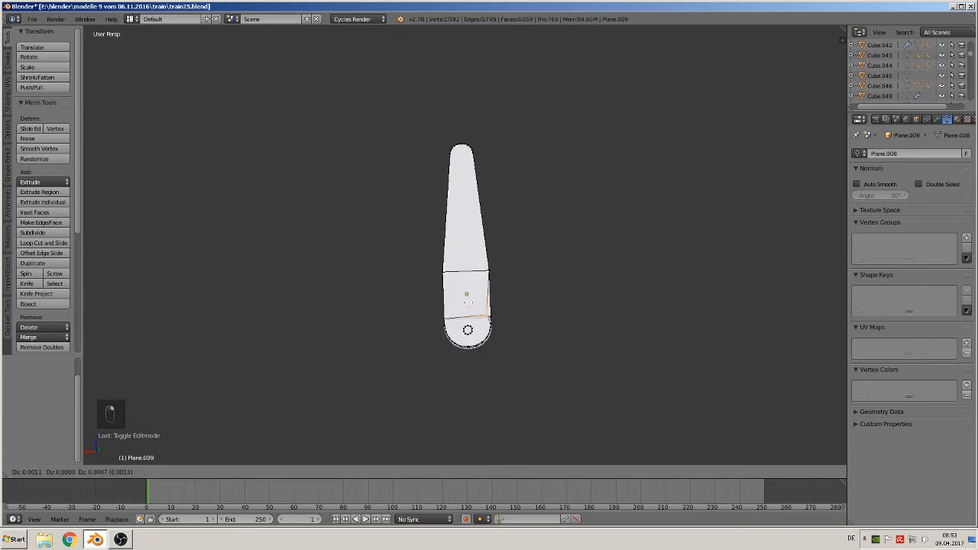
{"action": "right_click", "coordinate": [487, 317]}
{"action": "key", "text": "KP_Decimal"}
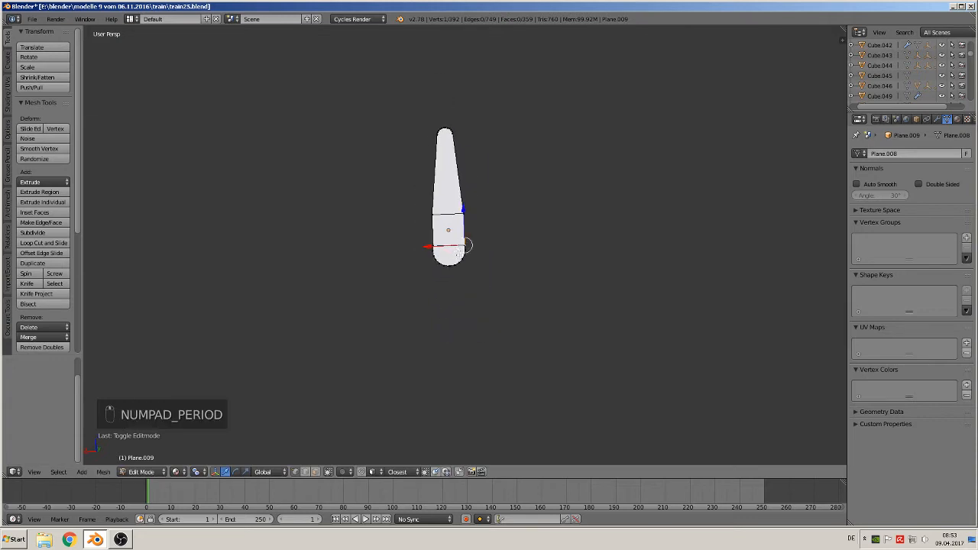
{"action": "key", "text": "KP_1"}
{"action": "key", "text": "KP_5"}
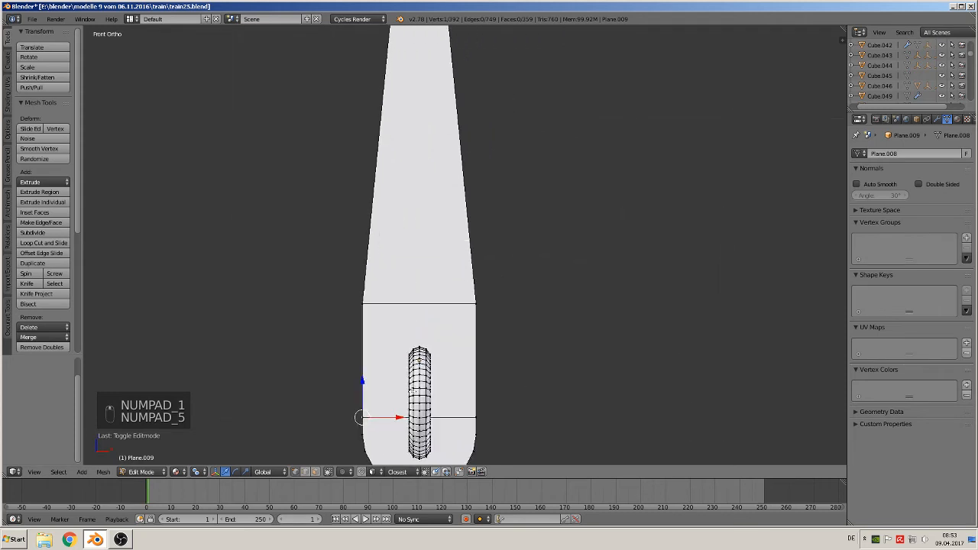
{"action": "key", "text": "ctrl+KP_3"}
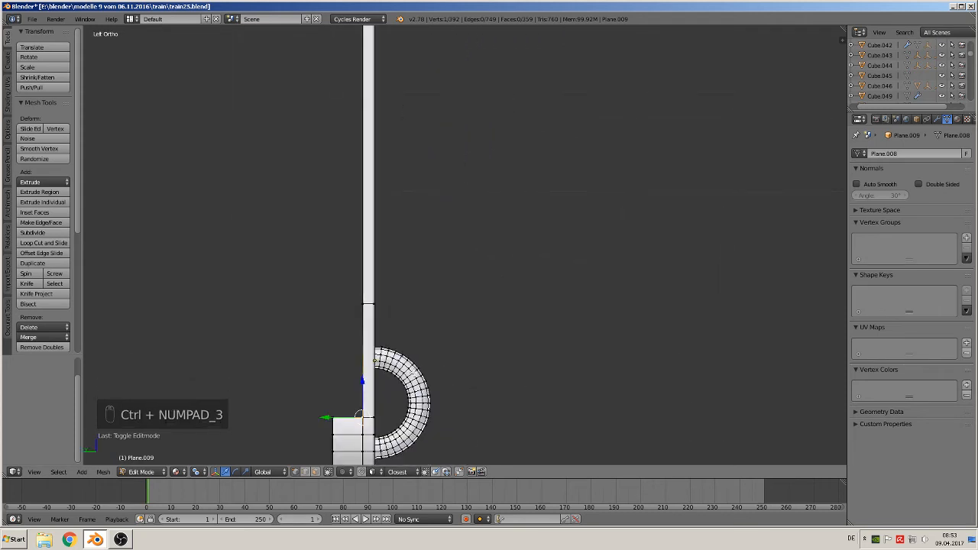
{"action": "key", "text": "ctrl+KP_1"}
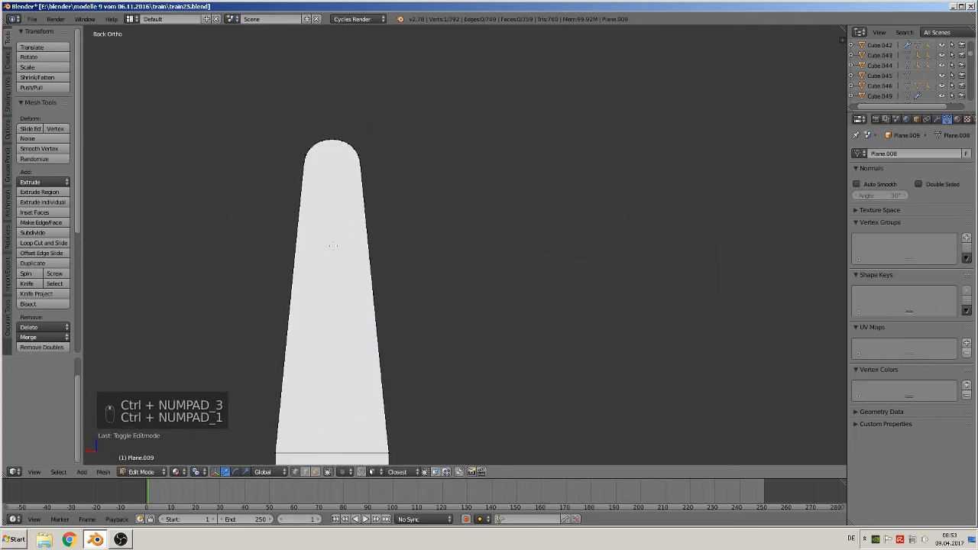
{"action": "scroll", "coordinate": [394, 344], "scroll_direction": "up", "scroll_amount": 3}
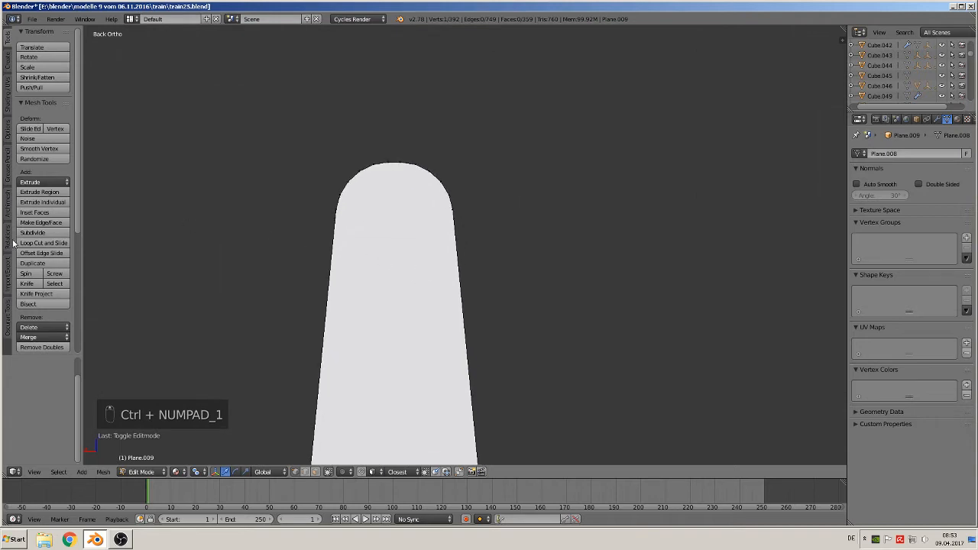
{"action": "left_click", "coordinate": [27, 285]}
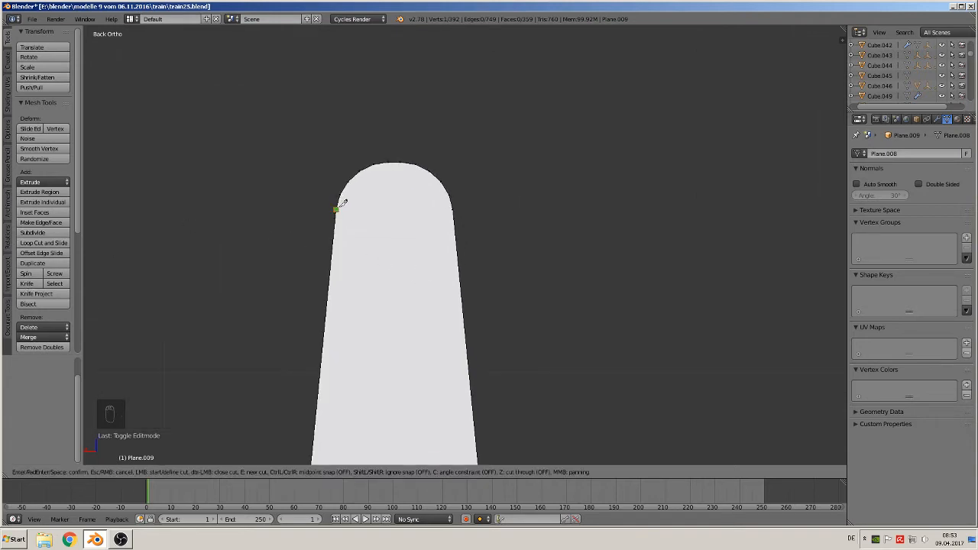
{"action": "left_click", "coordinate": [338, 206]}
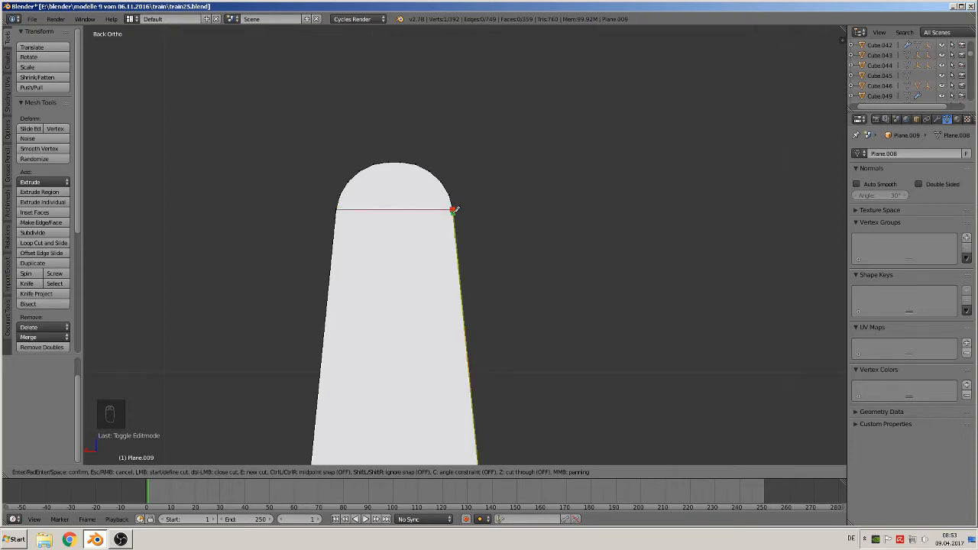
{"action": "left_click", "coordinate": [455, 208]}
{"action": "key", "text": "Return"}
Dissolve the knife-cut edge across the bracket's front face below the rounded top
{"action": "middle_click_drag", "start_coordinate": [455, 209], "coordinate": [586, 238]}
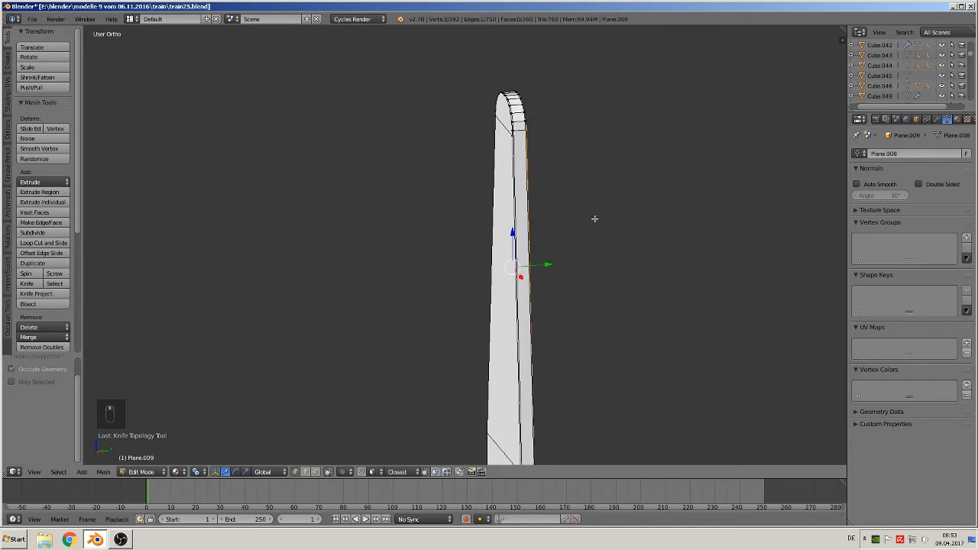
{"action": "middle_click_drag", "start_coordinate": [594, 219], "coordinate": [546, 218]}
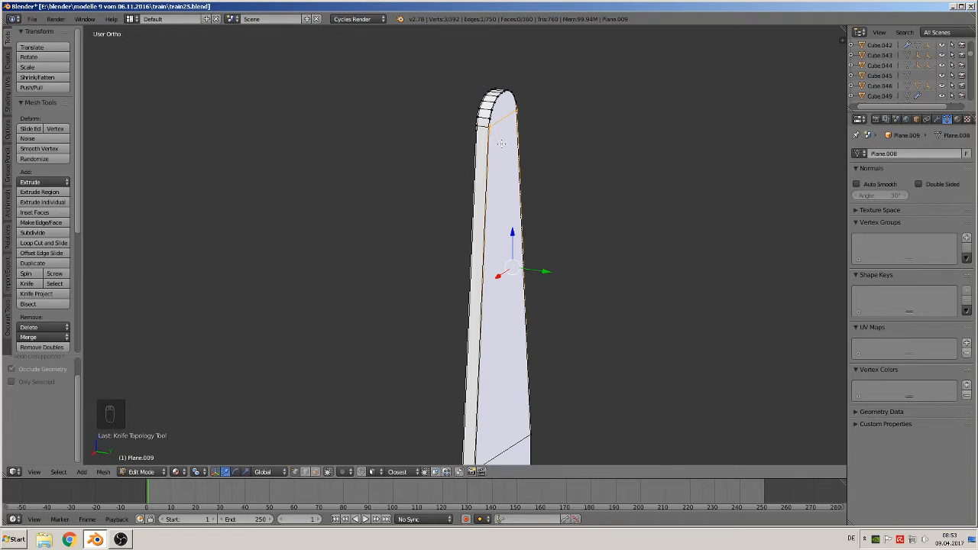
{"action": "middle_click_drag", "start_coordinate": [500, 143], "coordinate": [500, 223]}
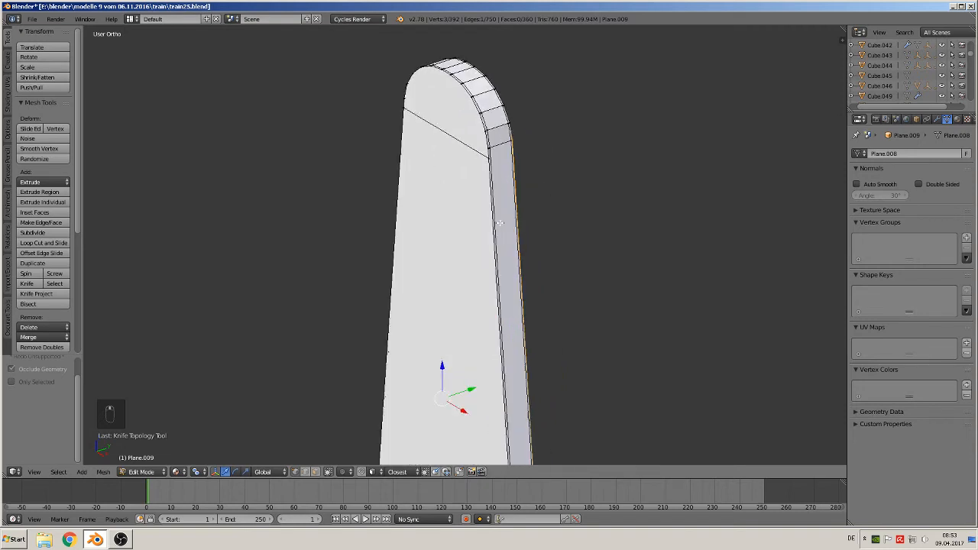
{"action": "right_click", "coordinate": [464, 148]}
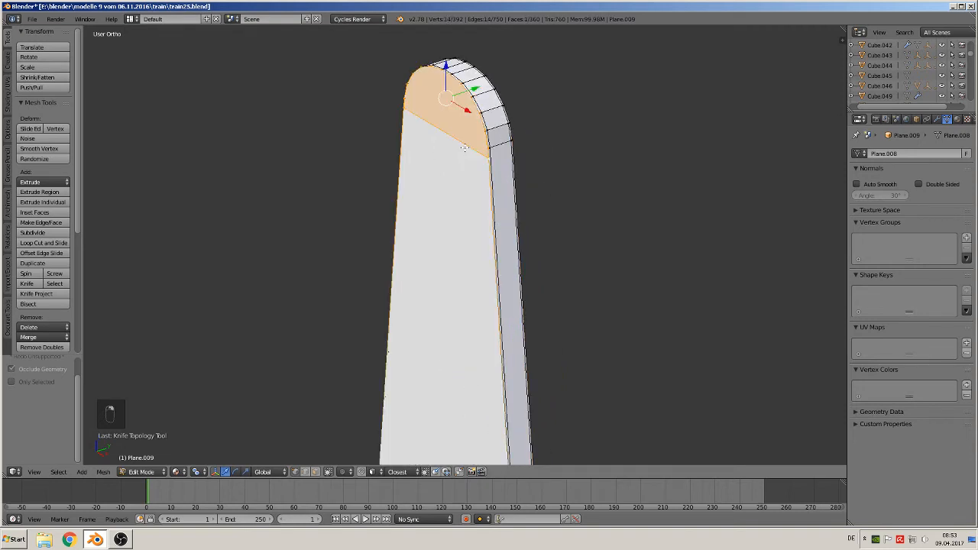
{"action": "left_click", "coordinate": [307, 472]}
{"action": "right_click", "coordinate": [472, 148]}
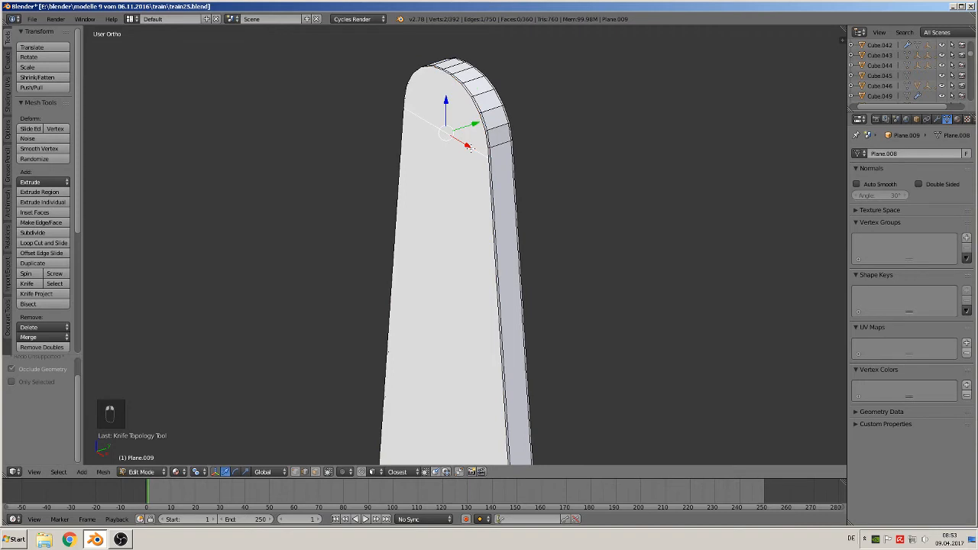
{"action": "key", "text": "x"}
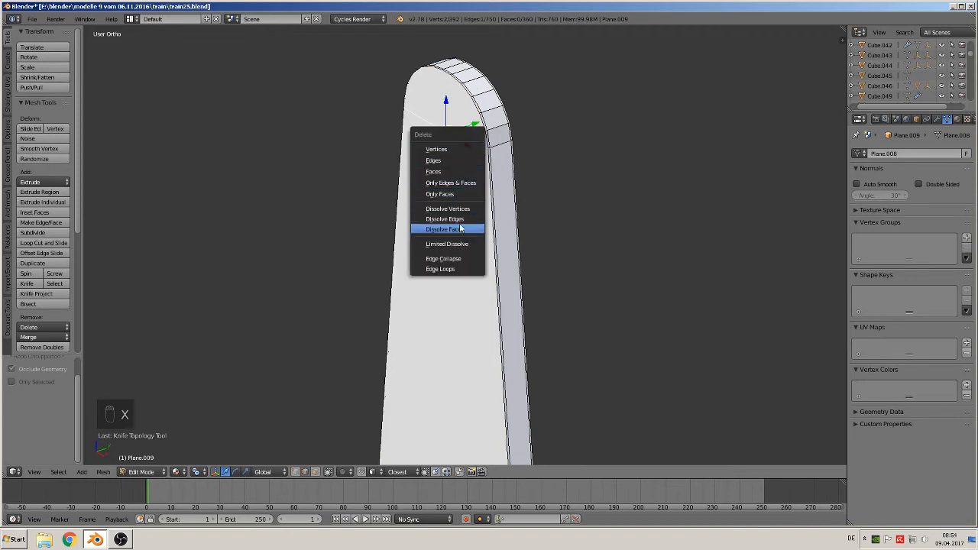
{"action": "left_click", "coordinate": [459, 219]}
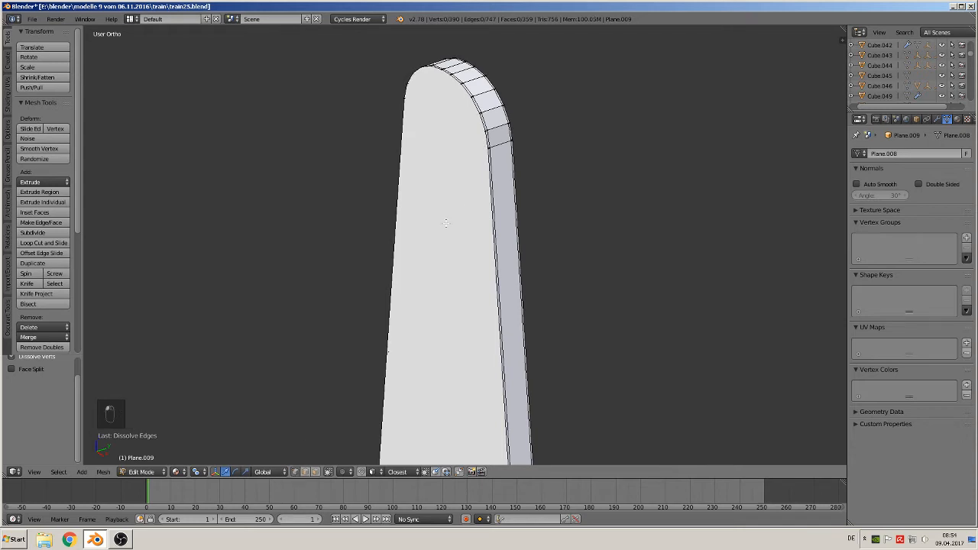
Knife-cut a straight horizontal line across the bracket's front face between the two vertices where the rounded top begins
{"action": "right_click", "coordinate": [490, 152]}
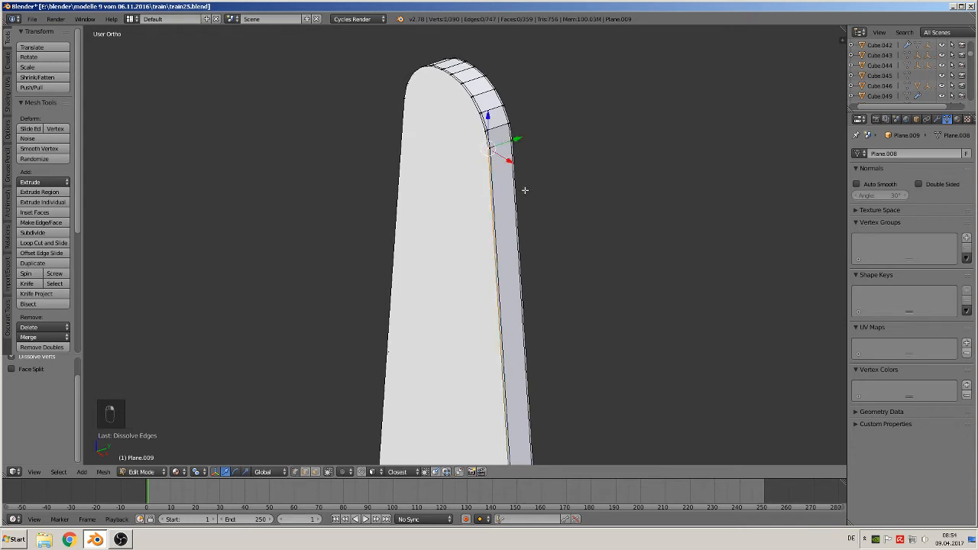
{"action": "key", "text": "KP_1"}
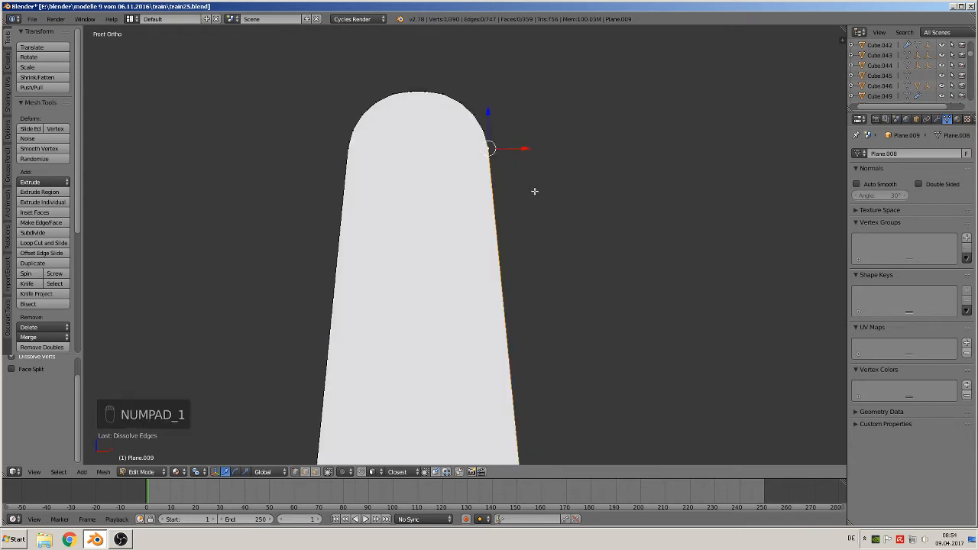
{"action": "middle_click_drag", "start_coordinate": [459, 156], "coordinate": [526, 265], "text": "shift"}
{"action": "scroll", "coordinate": [526, 265], "scroll_direction": "up", "scroll_amount": 3}
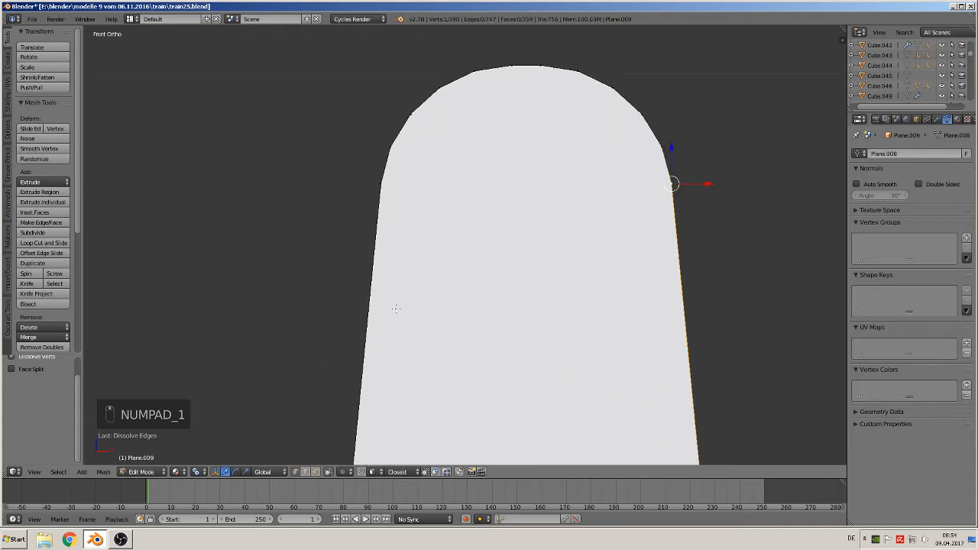
{"action": "left_click", "coordinate": [28, 284]}
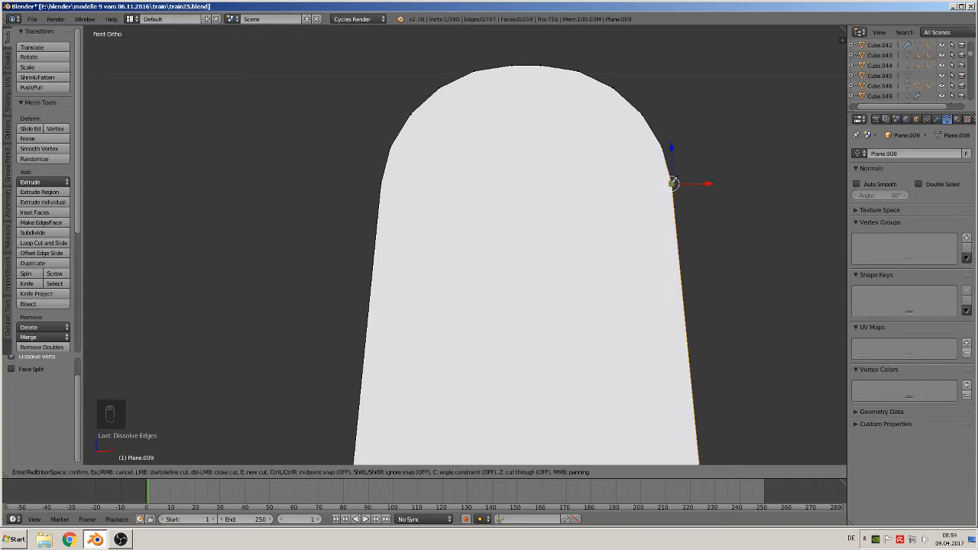
{"action": "left_click", "coordinate": [673, 183]}
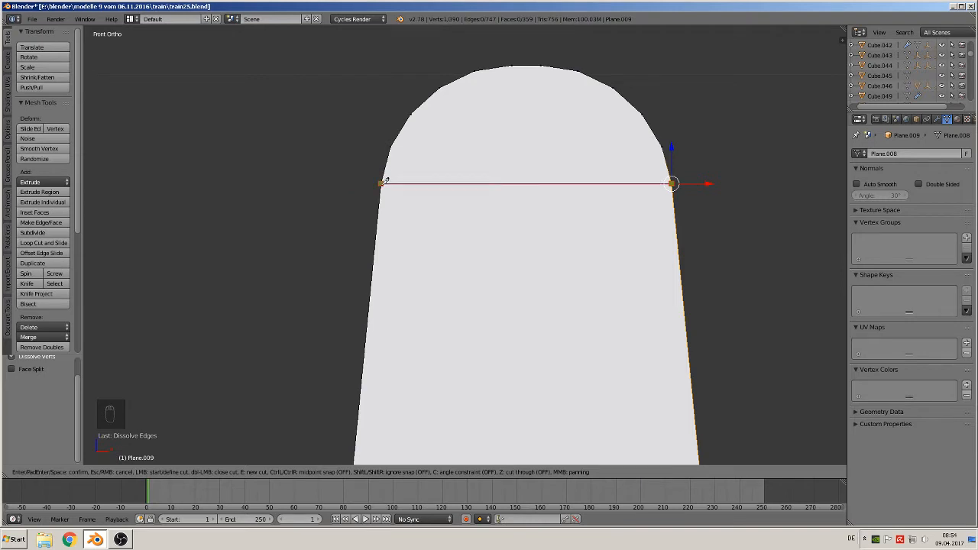
{"action": "left_click", "coordinate": [385, 182]}
{"action": "key", "text": "Return"}
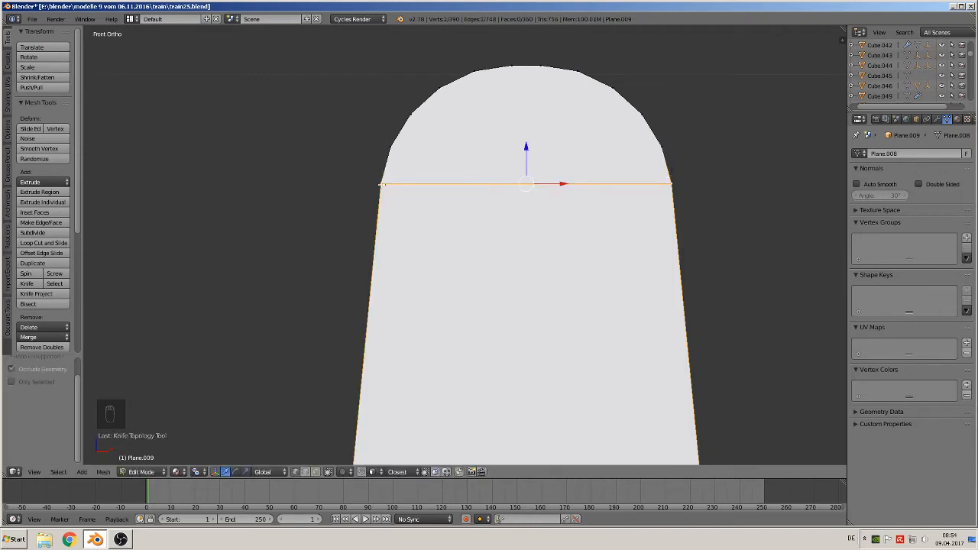
{"action": "middle_click_drag", "start_coordinate": [384, 184], "coordinate": [554, 262]}
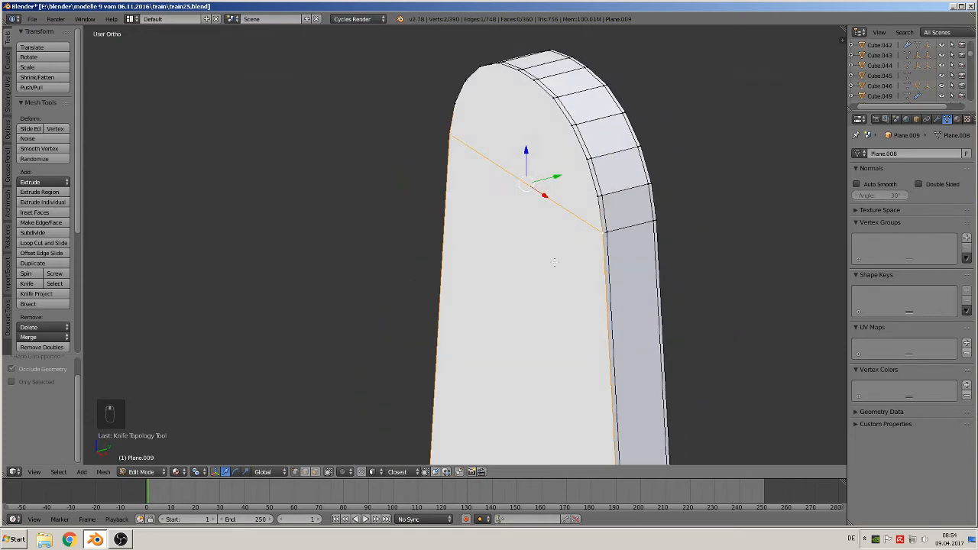
{"action": "middle_click_drag", "start_coordinate": [633, 229], "coordinate": [420, 244]}
{"action": "scroll", "coordinate": [420, 243], "scroll_direction": "down", "scroll_amount": 2}
Add five evenly spaced loop cuts across the bracket's long tapered section, without sliding them
{"action": "key", "text": "KP_1"}
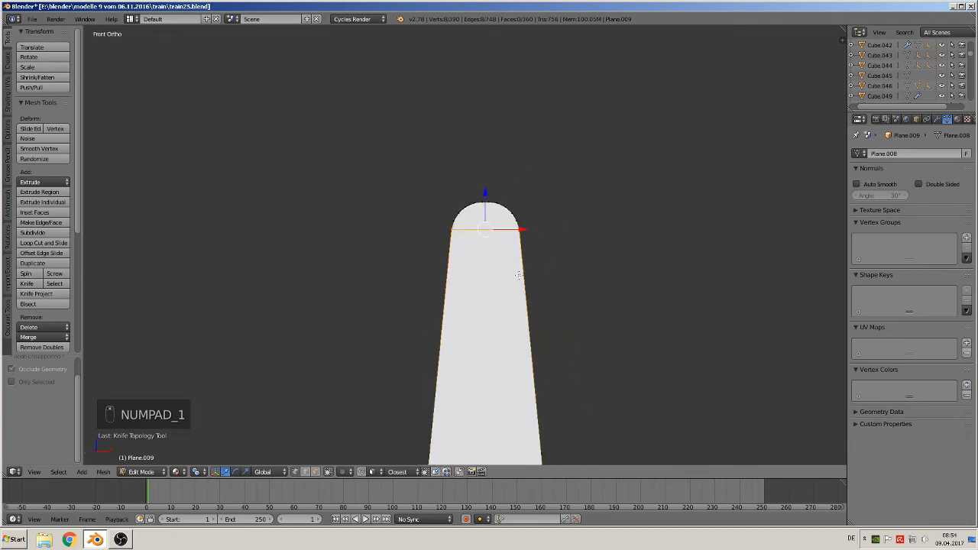
{"action": "scroll", "coordinate": [520, 267], "scroll_direction": "down", "scroll_amount": 4}
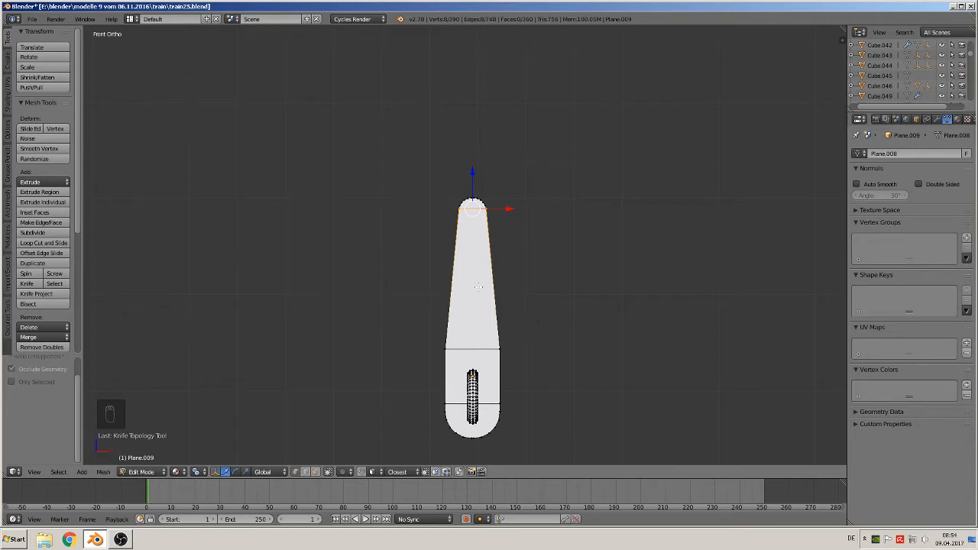
{"action": "key", "text": "ctrl+r"}
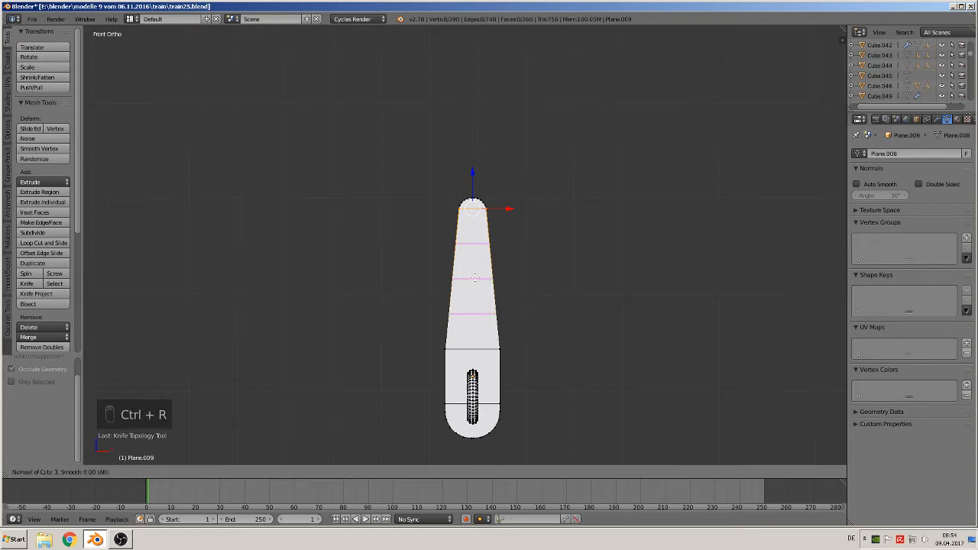
{"action": "scroll", "coordinate": [474, 278], "scroll_direction": "up", "scroll_amount": 4}
{"action": "left_click", "coordinate": [475, 278]}
{"action": "right_click", "coordinate": [474, 278]}
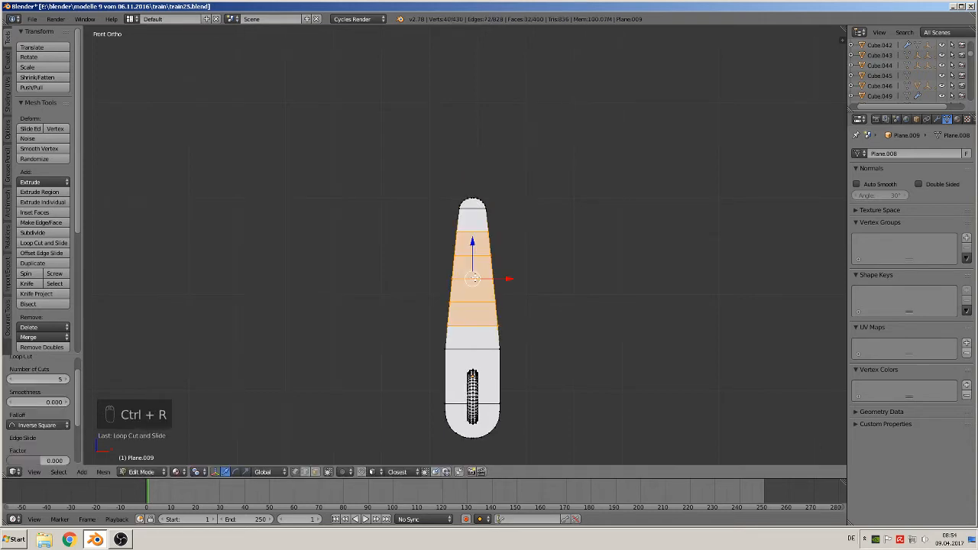
Leave mesh editing, move the bracket object to the second layer and display only that layer
{"action": "key", "text": "Tab"}
{"action": "middle_click_drag", "start_coordinate": [560, 332], "coordinate": [610, 349]}
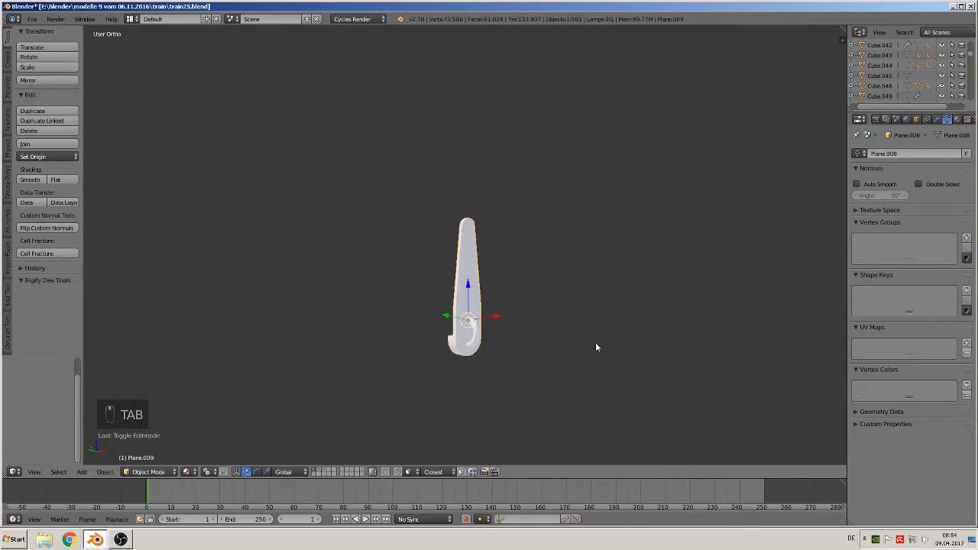
{"action": "key", "text": "KP_1"}
{"action": "scroll", "coordinate": [535, 344], "scroll_direction": "down", "scroll_amount": 4}
{"action": "scroll", "coordinate": [475, 350], "scroll_direction": "down", "scroll_amount": 5}
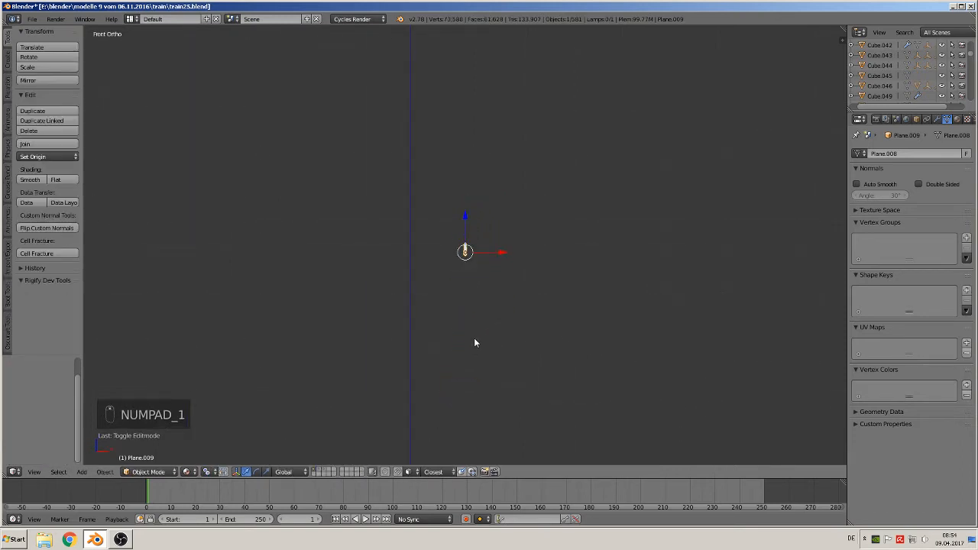
{"action": "scroll", "coordinate": [477, 307], "scroll_direction": "down", "scroll_amount": 3}
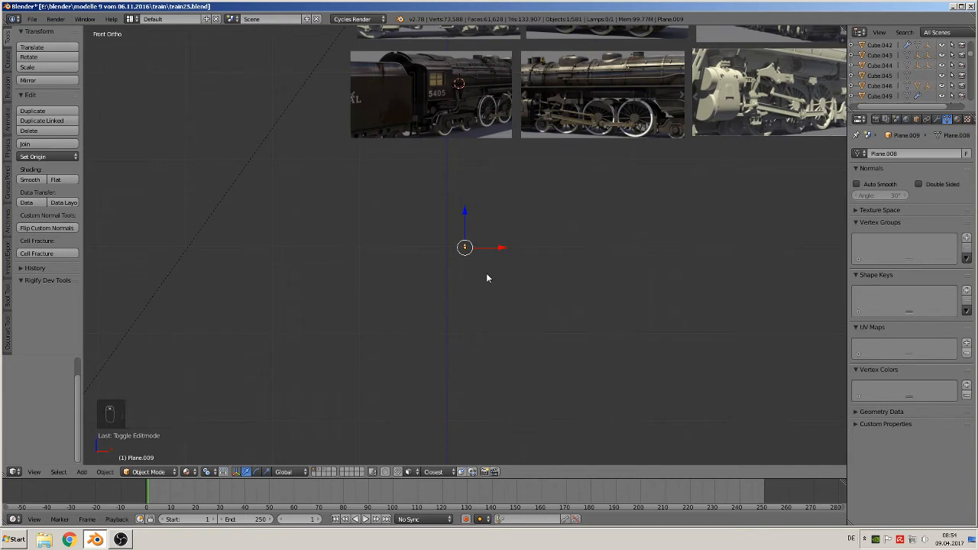
{"action": "key", "text": "m"}
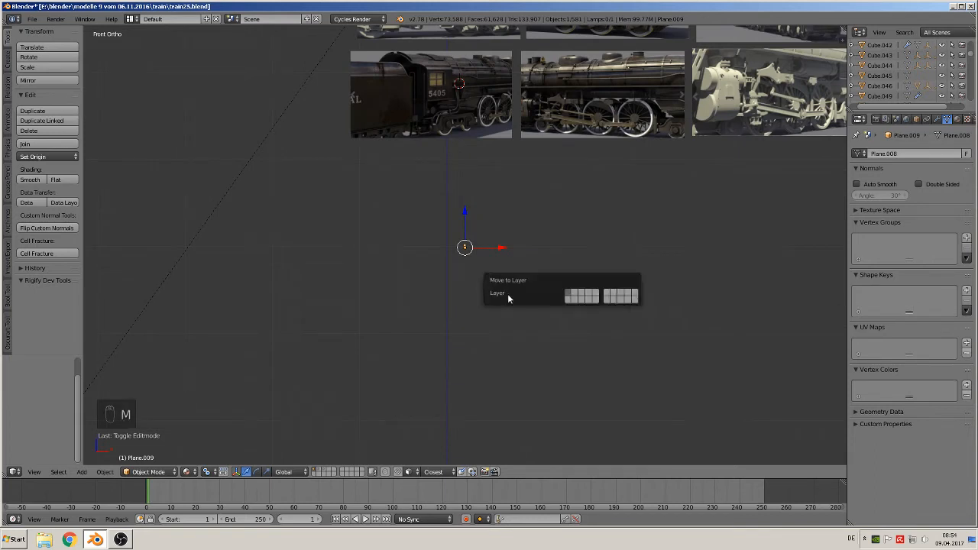
{"action": "left_click", "coordinate": [574, 296]}
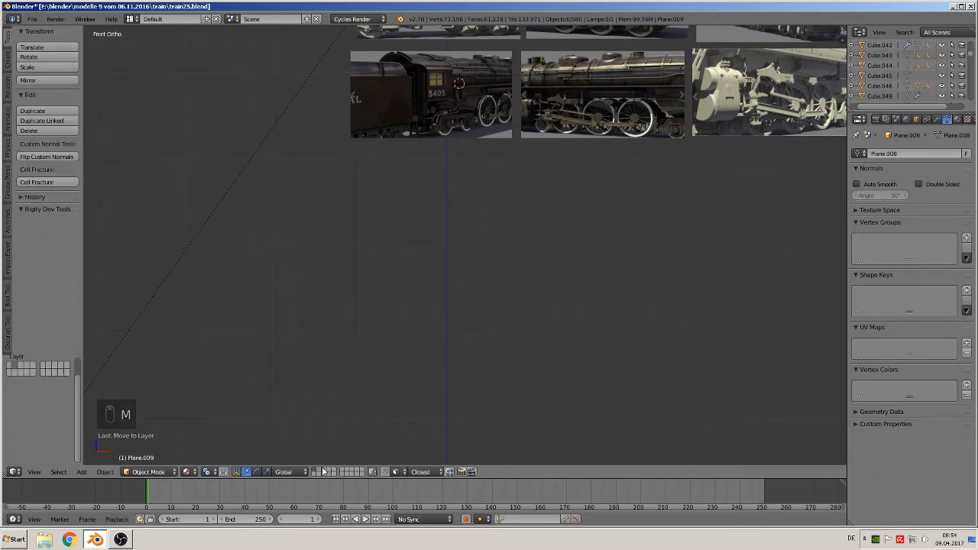
{"action": "left_click", "coordinate": [320, 472]}
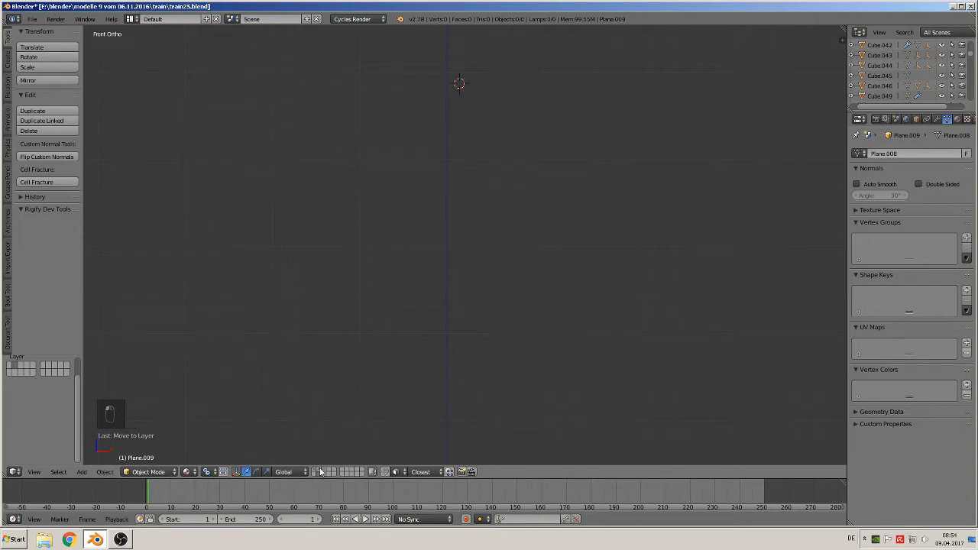
{"action": "left_click", "coordinate": [320, 472]}
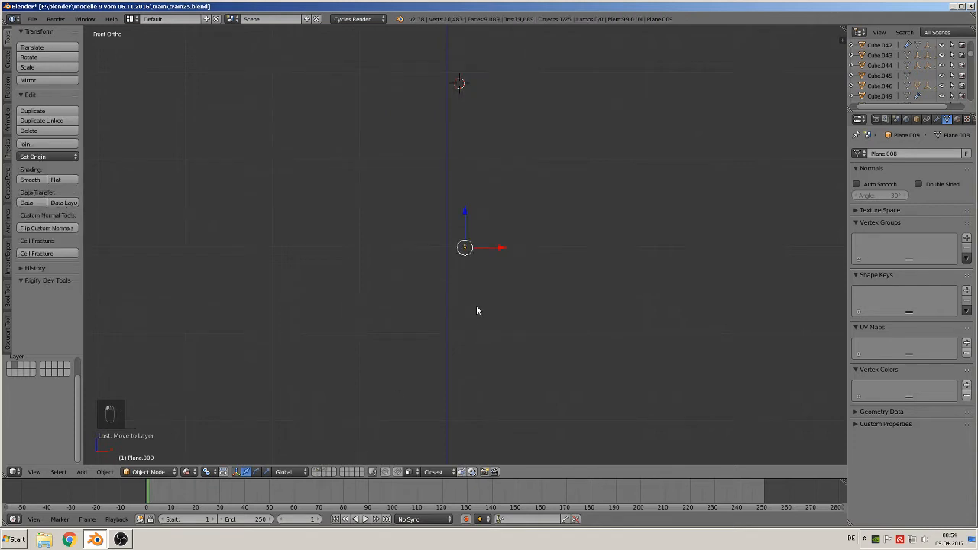
Clear the bracket's location and put it in a new group named "planeholder back"
{"action": "key", "text": "alt+g"}
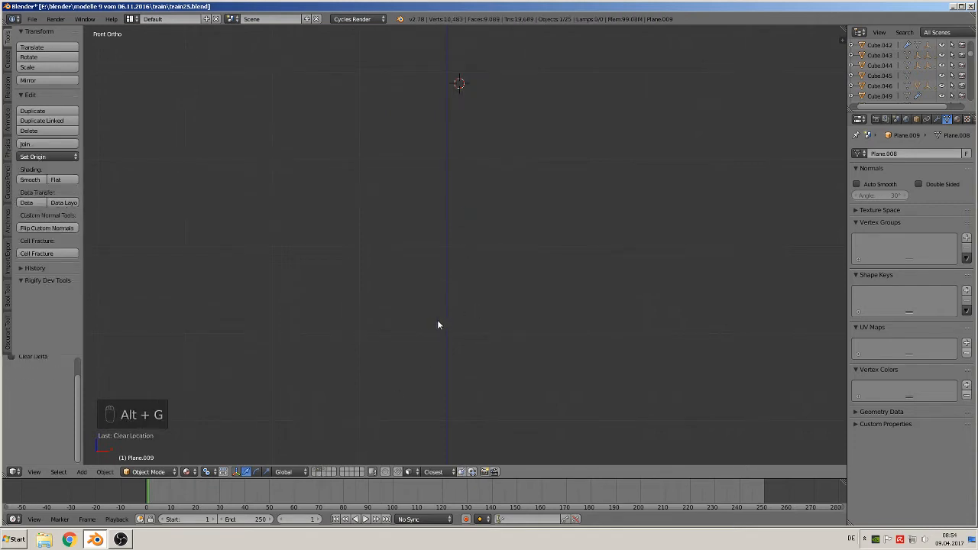
{"action": "key", "text": "ctrl+g"}
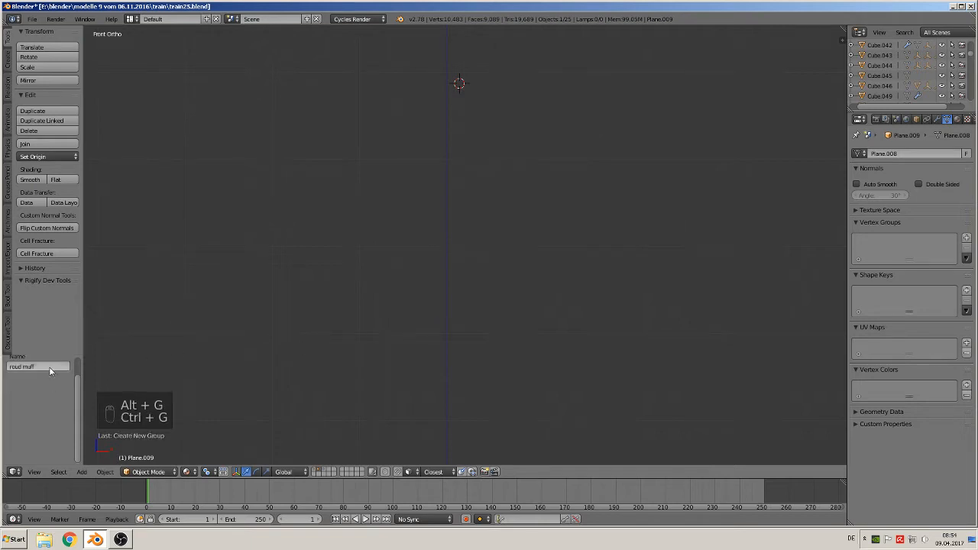
{"action": "left_click", "coordinate": [48, 367]}
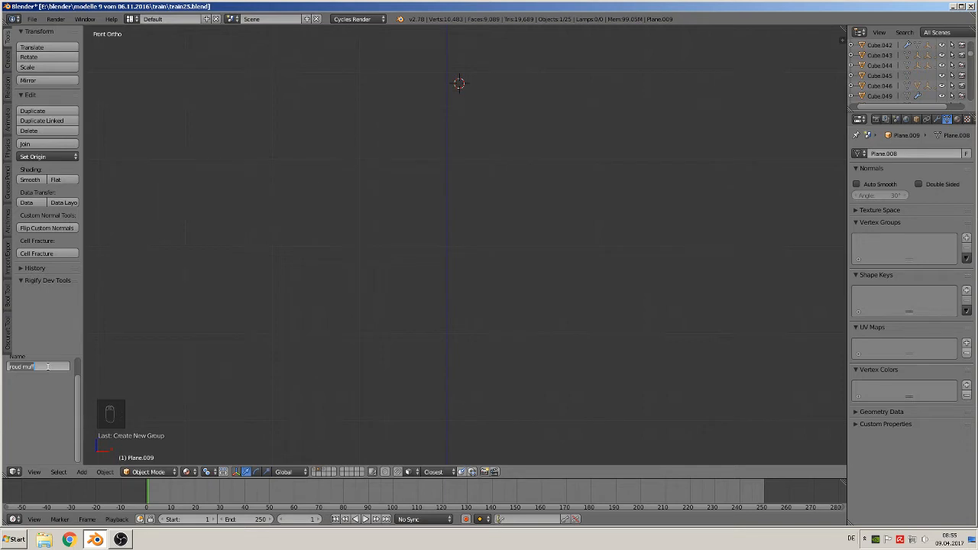
{"action": "key", "text": "BackSpace"}
{"action": "type", "text": "placeholder back"}
{"action": "key", "text": "Return"}
Display the first layer again and place the 3D cursor in the free space just above the tender
{"action": "left_click", "coordinate": [313, 470]}
{"action": "scroll", "coordinate": [357, 321], "scroll_direction": "down", "scroll_amount": 4}
{"action": "middle_click_drag", "start_coordinate": [532, 102], "coordinate": [606, 265], "text": "shift"}
{"action": "scroll", "coordinate": [425, 258], "scroll_direction": "up", "scroll_amount": 5}
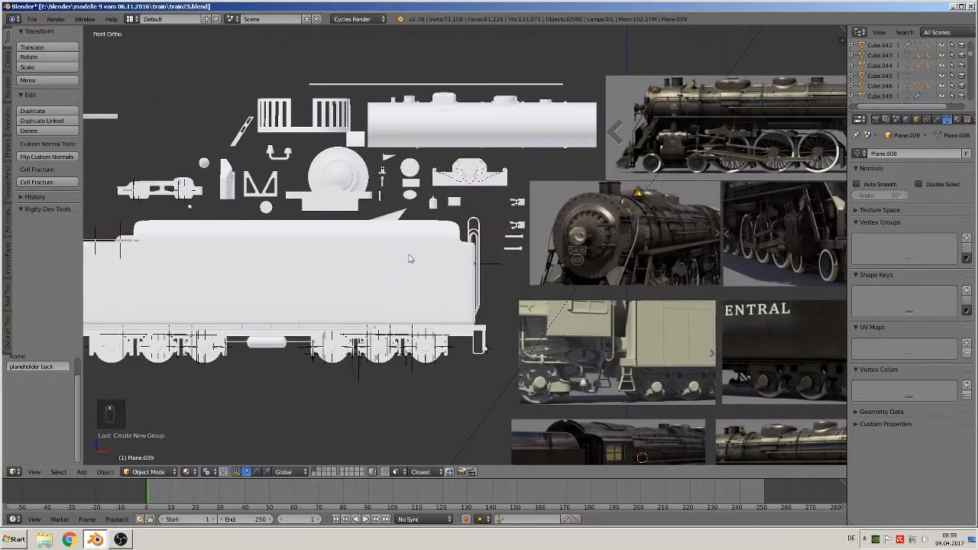
{"action": "middle_click_drag", "start_coordinate": [411, 258], "coordinate": [650, 280], "text": "shift"}
{"action": "left_click", "coordinate": [455, 232]}
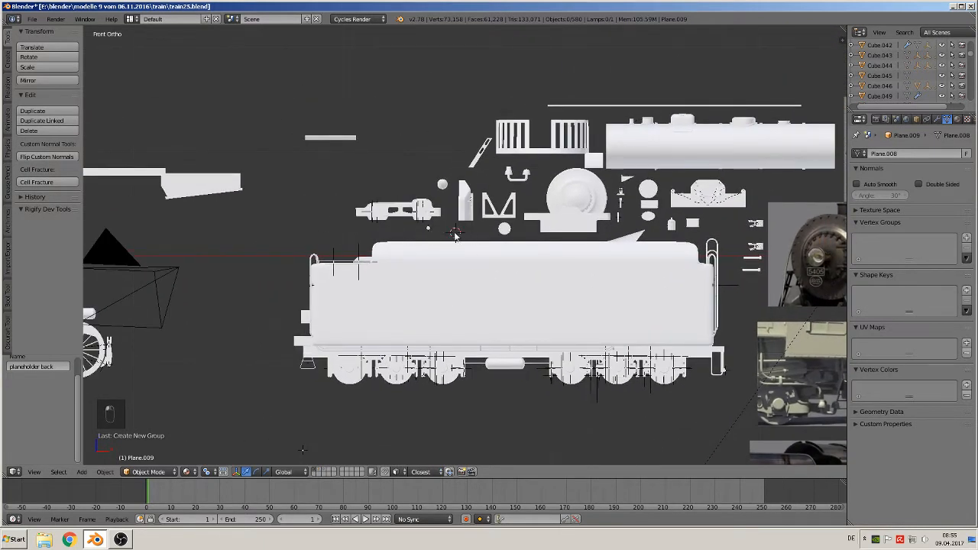
Add an instance of the "planeholder back" group at the 3D cursor
{"action": "left_click", "coordinate": [83, 473]}
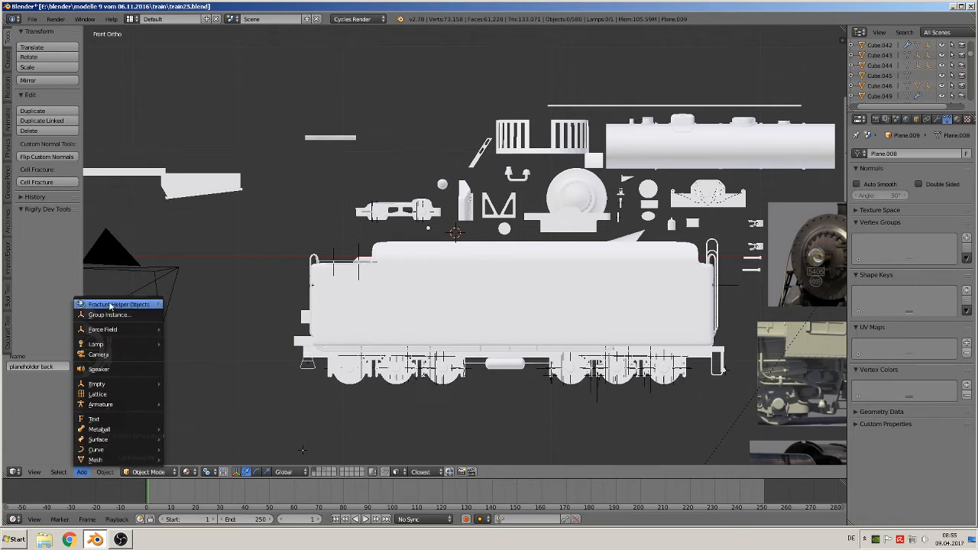
{"action": "left_click", "coordinate": [108, 314]}
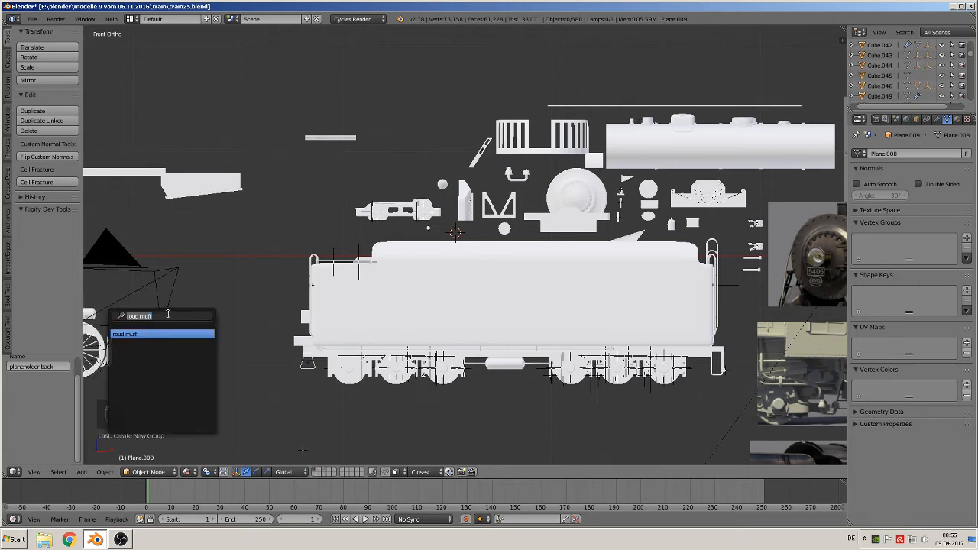
{"action": "key", "text": "BackSpace"}
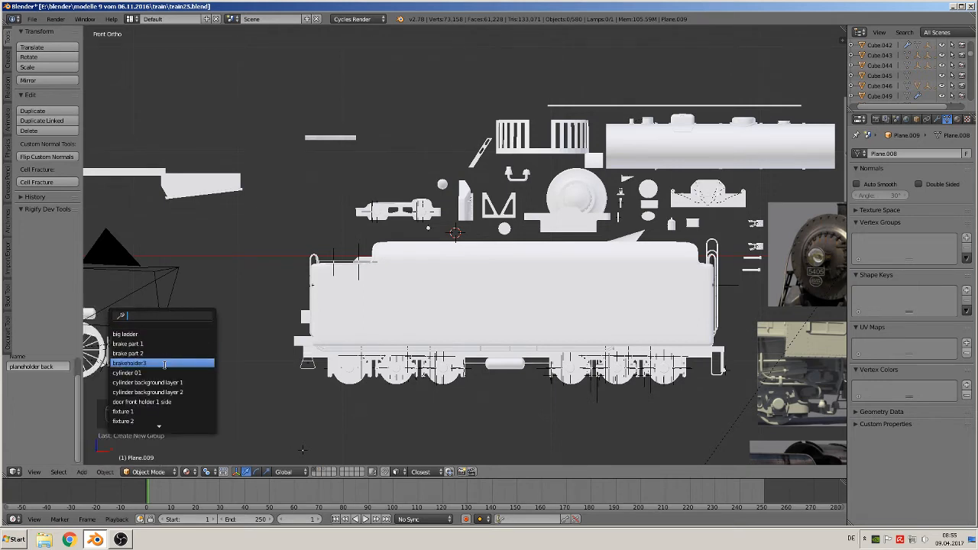
{"action": "scroll", "coordinate": [167, 383], "scroll_direction": "down", "scroll_amount": 11}
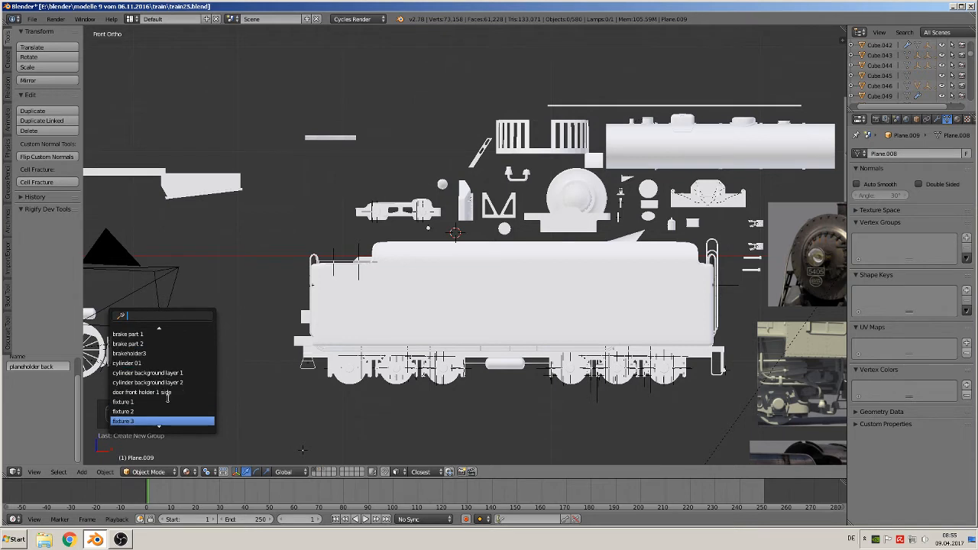
{"action": "scroll", "coordinate": [168, 398], "scroll_direction": "down", "scroll_amount": 3}
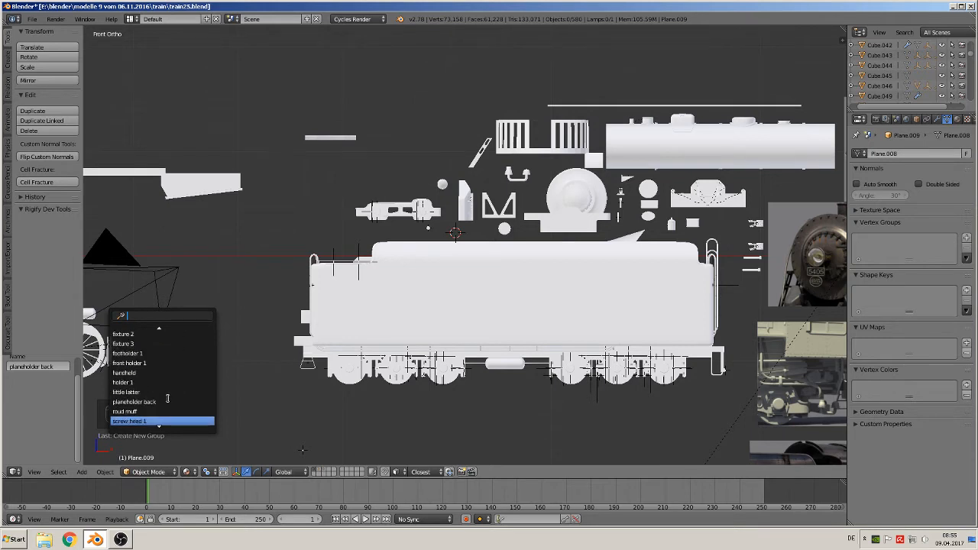
{"action": "left_click", "coordinate": [154, 402]}
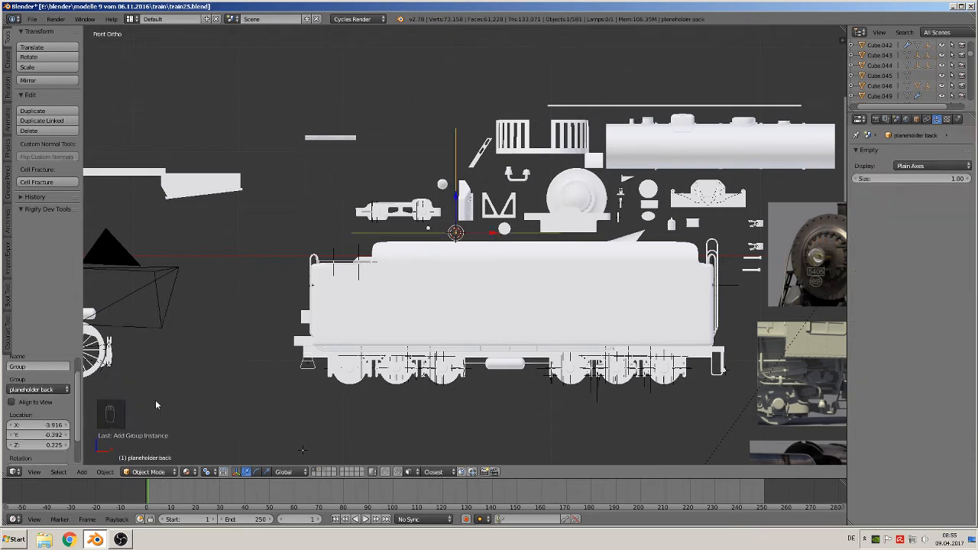
Set the group instance's empty display size to 0.01, scale the instance up freehand and deselect it
{"action": "scroll", "coordinate": [435, 275], "scroll_direction": "up", "scroll_amount": 4}
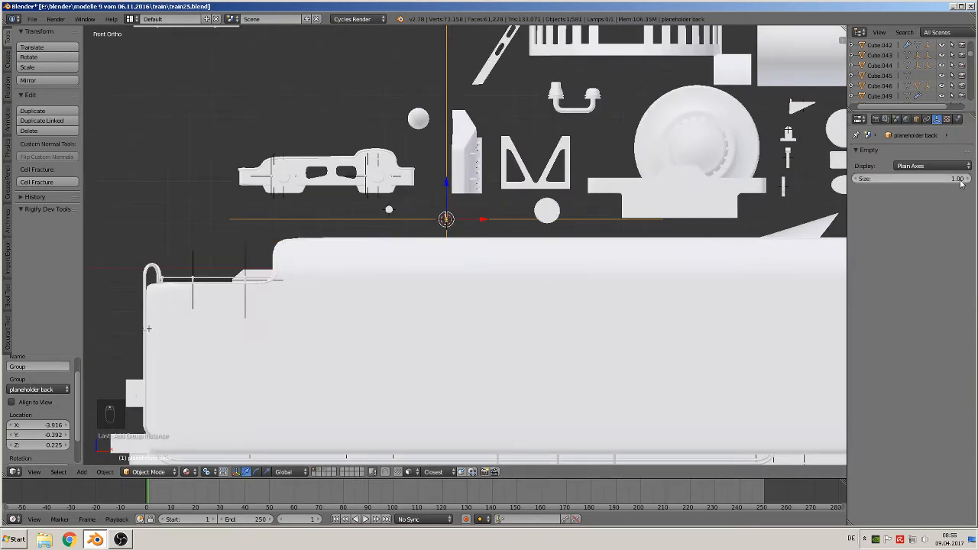
{"action": "left_click_drag", "start_coordinate": [961, 178], "coordinate": [921, 178]}
{"action": "key", "text": "s"}
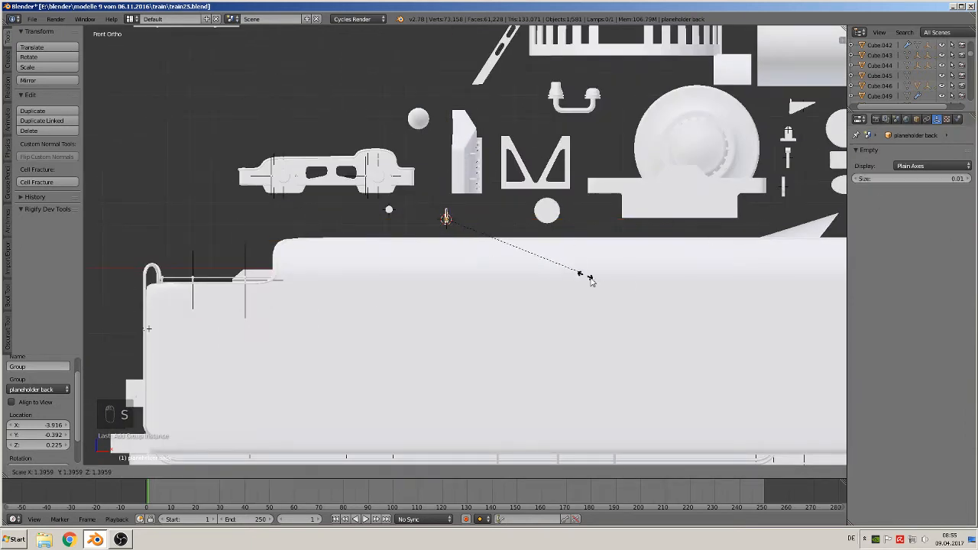
{"action": "left_click", "coordinate": [696, 329]}
{"action": "key", "text": "a"}
Move the tapered white part above the reference photos along X by about -5.152, over the collection of locomotive parts
{"action": "middle_click_drag", "start_coordinate": [642, 319], "coordinate": [549, 336]}
{"action": "scroll", "coordinate": [549, 336], "scroll_direction": "down", "scroll_amount": 8}
{"action": "key", "text": "KP_1"}
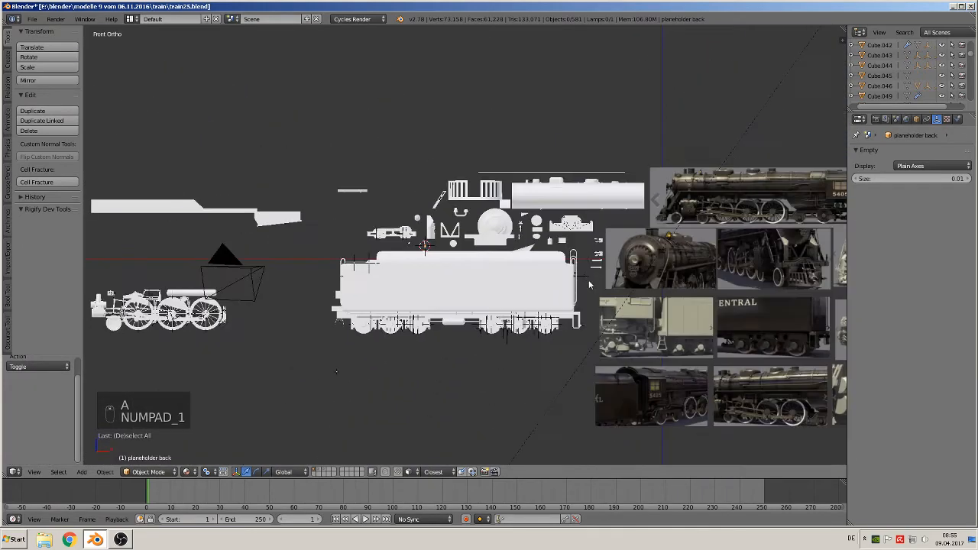
{"action": "middle_click_drag", "start_coordinate": [565, 251], "coordinate": [314, 307], "text": "shift"}
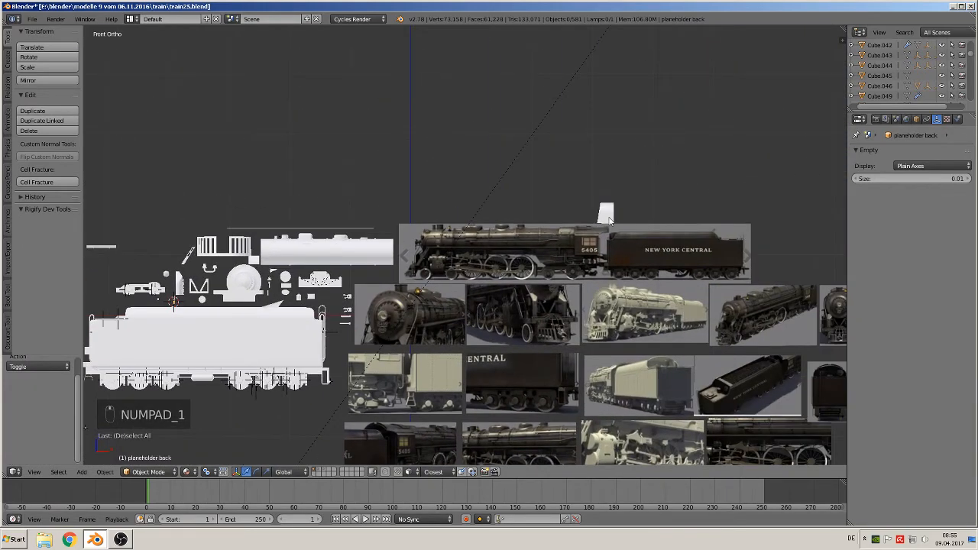
{"action": "scroll", "coordinate": [466, 286], "scroll_direction": "up", "scroll_amount": 10}
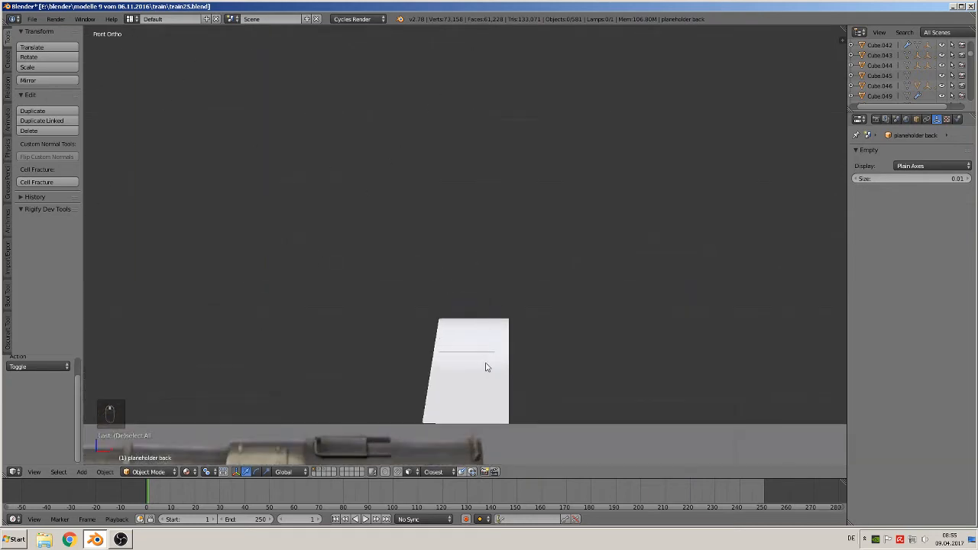
{"action": "right_click", "coordinate": [487, 367]}
{"action": "scroll", "coordinate": [493, 341], "scroll_direction": "down", "scroll_amount": 10}
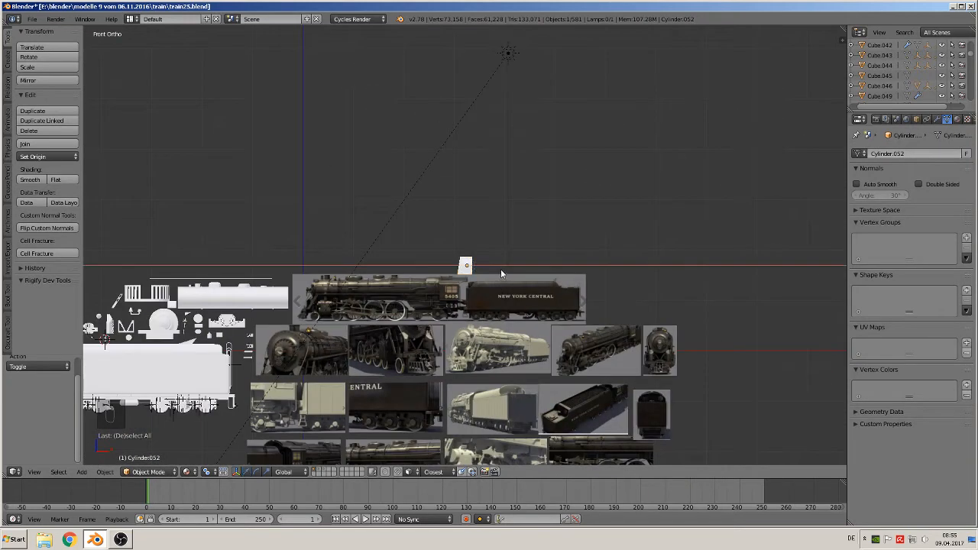
{"action": "key", "text": "g"}
{"action": "key", "text": "x"}
{"action": "left_click", "coordinate": [244, 272]}
Save the current file and save a new version of it as train26.blend
{"action": "left_click", "coordinate": [32, 19]}
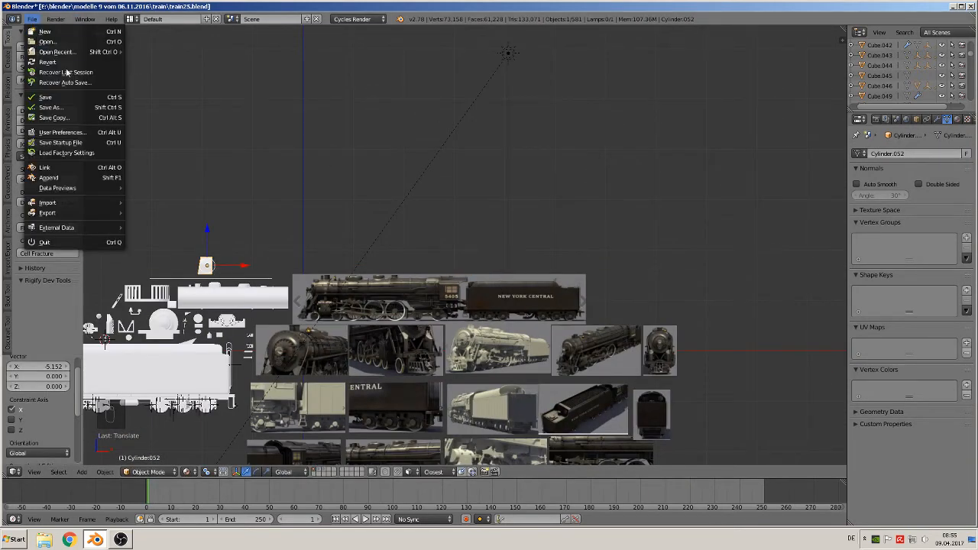
{"action": "left_click", "coordinate": [67, 97]}
{"action": "left_click", "coordinate": [31, 18]}
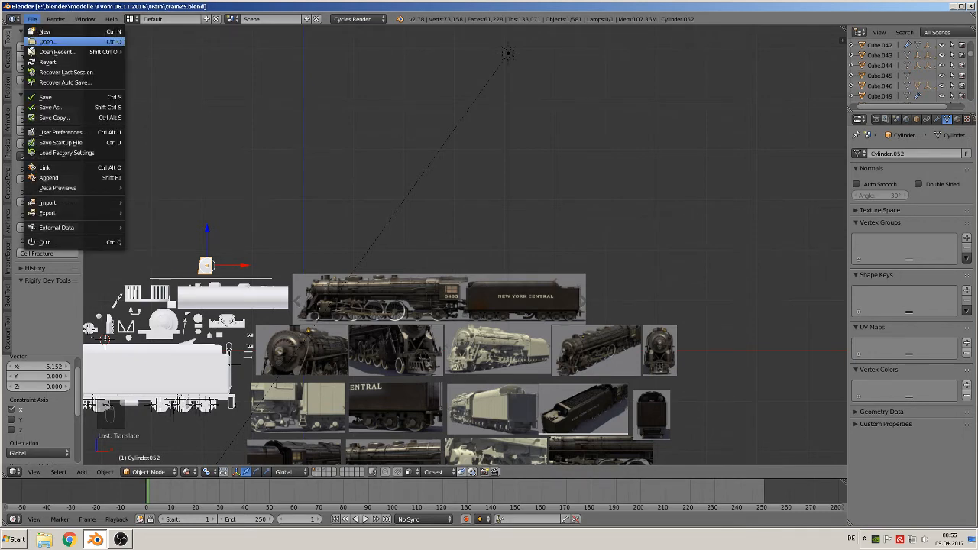
{"action": "left_click", "coordinate": [48, 107]}
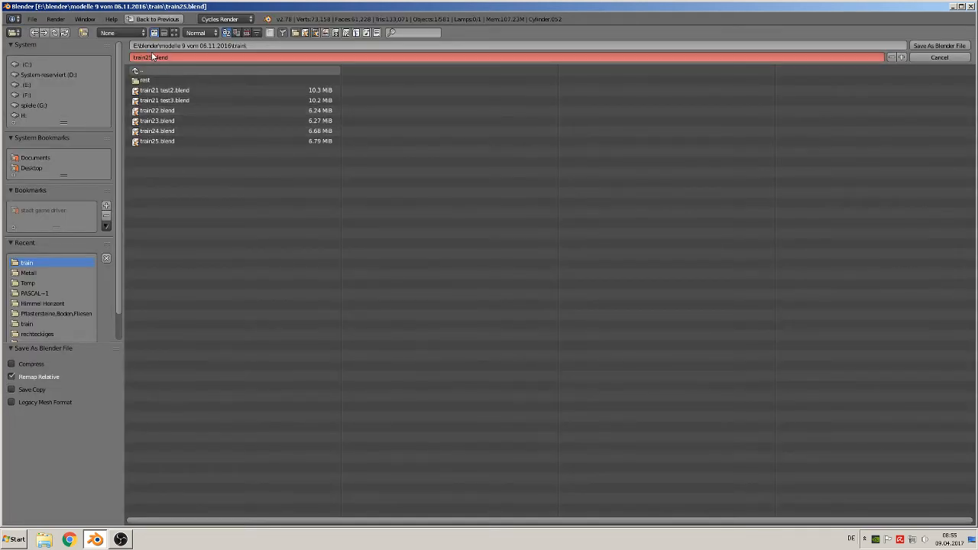
{"action": "left_click", "coordinate": [152, 56]}
{"action": "left_click", "coordinate": [152, 57]}
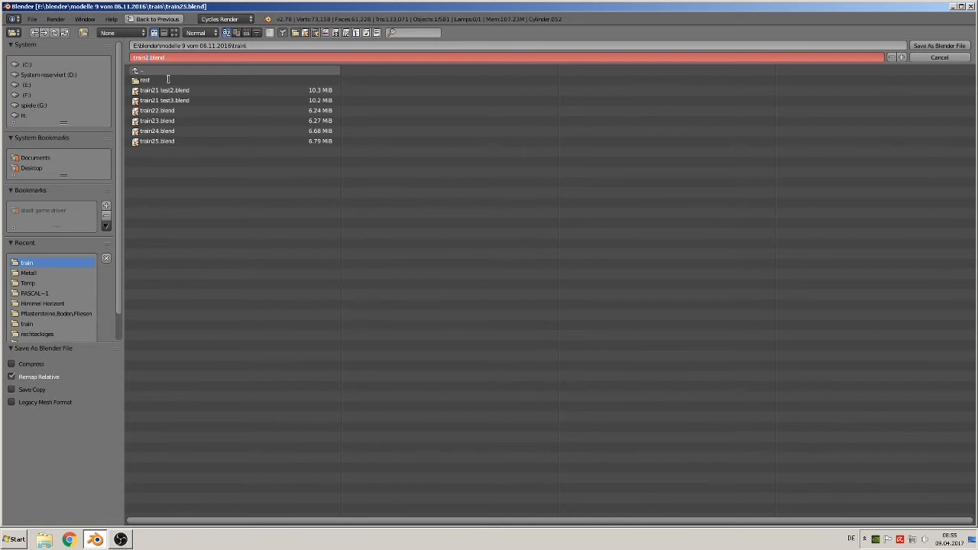
{"action": "type", "text": "6"}
{"action": "key", "text": "Return"}
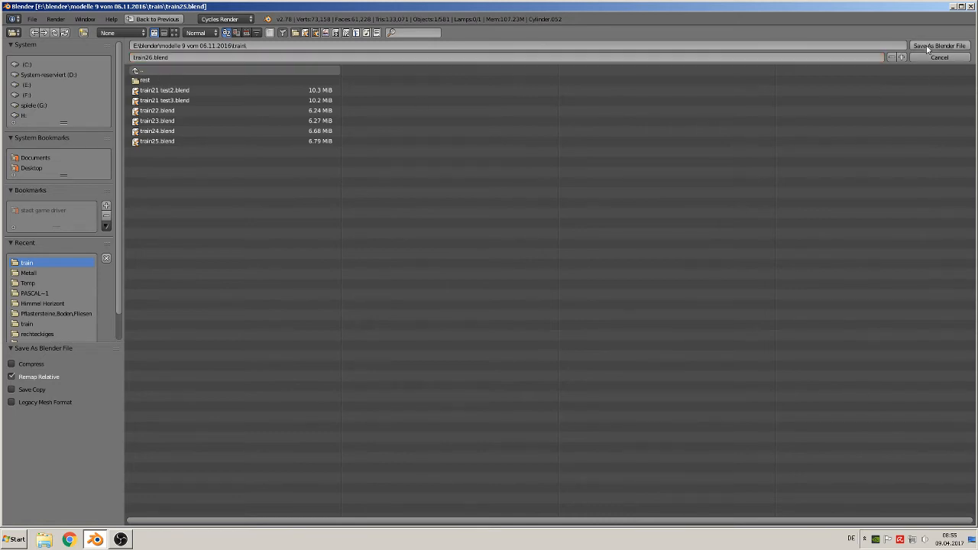
{"action": "left_click", "coordinate": [929, 47]}
Examine the cab windows and the front of the tender in the grey clay-render reference photo
{"action": "scroll", "coordinate": [678, 393], "scroll_direction": "up", "scroll_amount": 2}
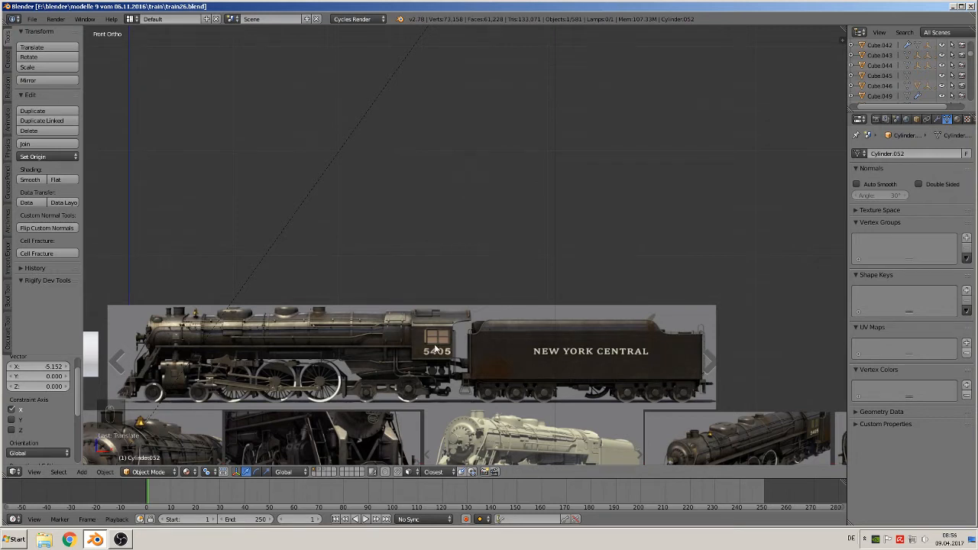
{"action": "middle_click_drag", "start_coordinate": [444, 382], "coordinate": [525, 223], "text": "shift"}
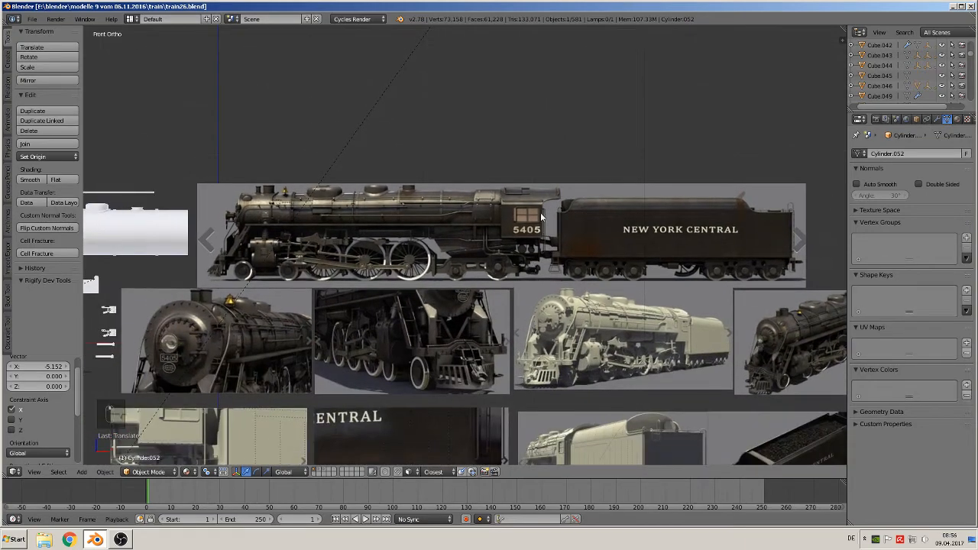
{"action": "middle_click_drag", "start_coordinate": [555, 381], "coordinate": [588, 272], "text": "shift"}
{"action": "scroll", "coordinate": [588, 273], "scroll_direction": "up", "scroll_amount": 2}
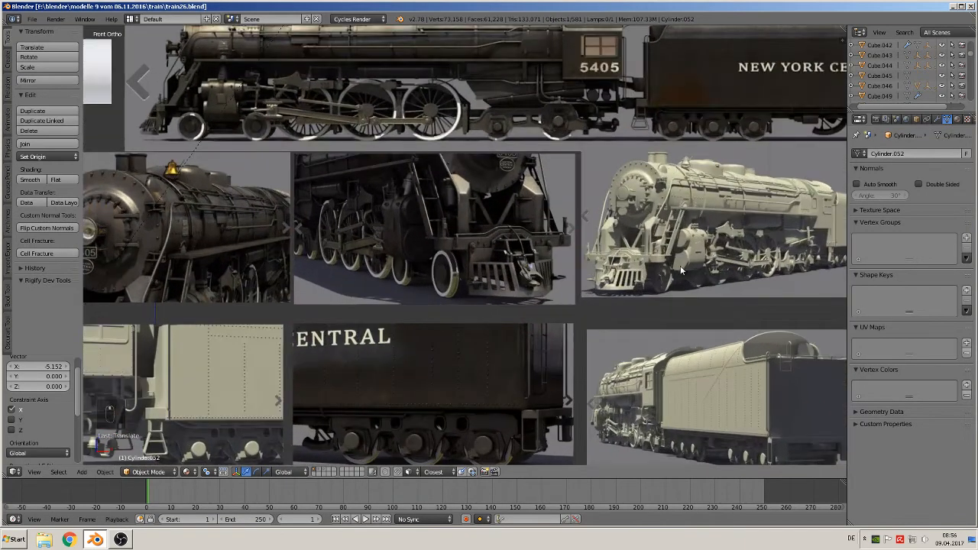
{"action": "middle_click_drag", "start_coordinate": [740, 271], "coordinate": [658, 309], "text": "shift"}
{"action": "scroll", "coordinate": [658, 308], "scroll_direction": "up", "scroll_amount": 6}
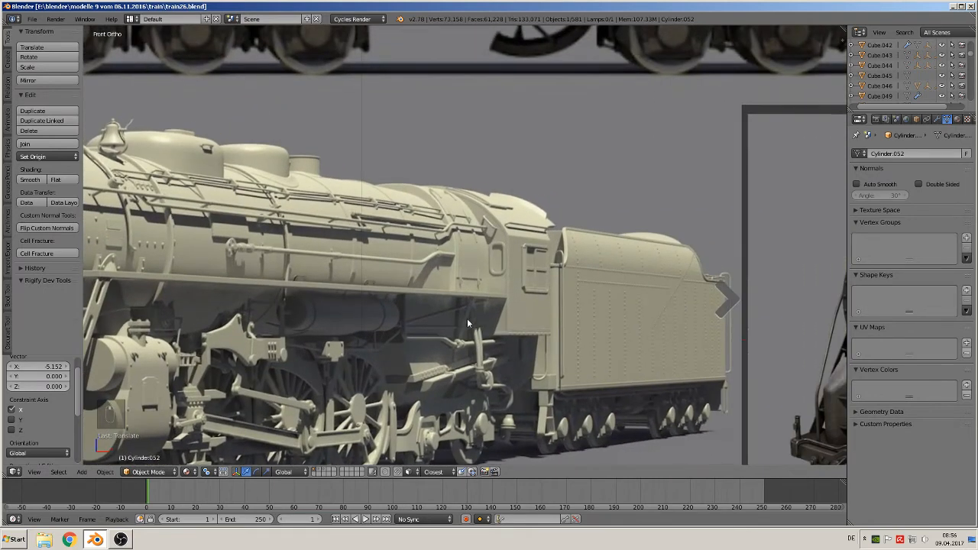
{"action": "scroll", "coordinate": [467, 325], "scroll_direction": "up", "scroll_amount": 4}
{"action": "middle_click_drag", "start_coordinate": [607, 343], "coordinate": [525, 282], "text": "shift"}
{"action": "middle_click_drag", "start_coordinate": [453, 281], "coordinate": [382, 264], "text": "shift"}
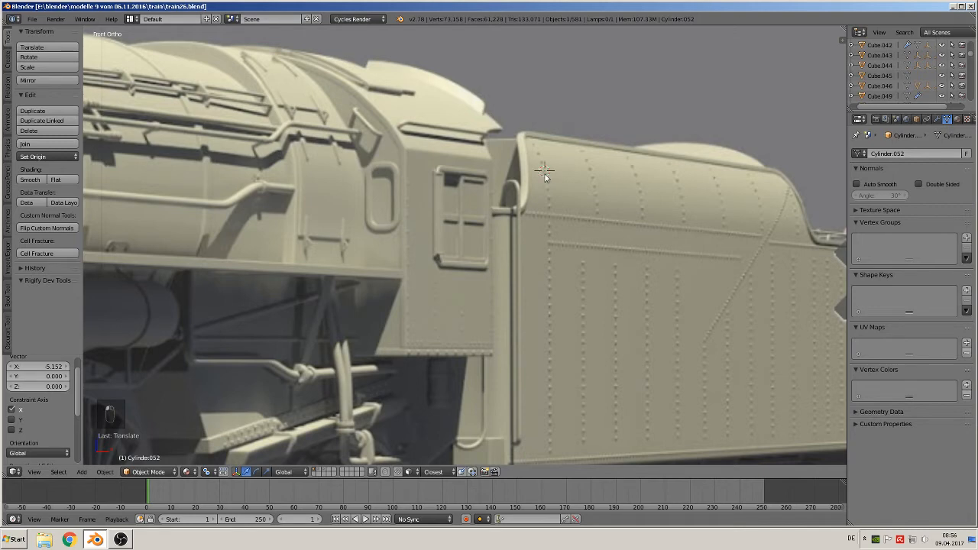
Add a plane at the 3D cursor, rotate it 90° about X and scale it down to about 0.04
{"action": "left_click", "coordinate": [81, 472]}
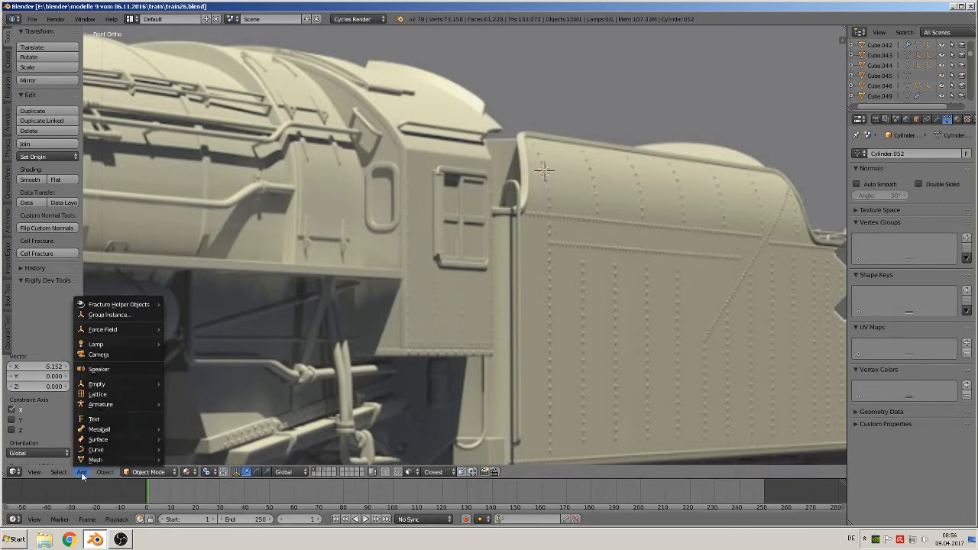
{"action": "mouse_move", "coordinate": [97, 461]}
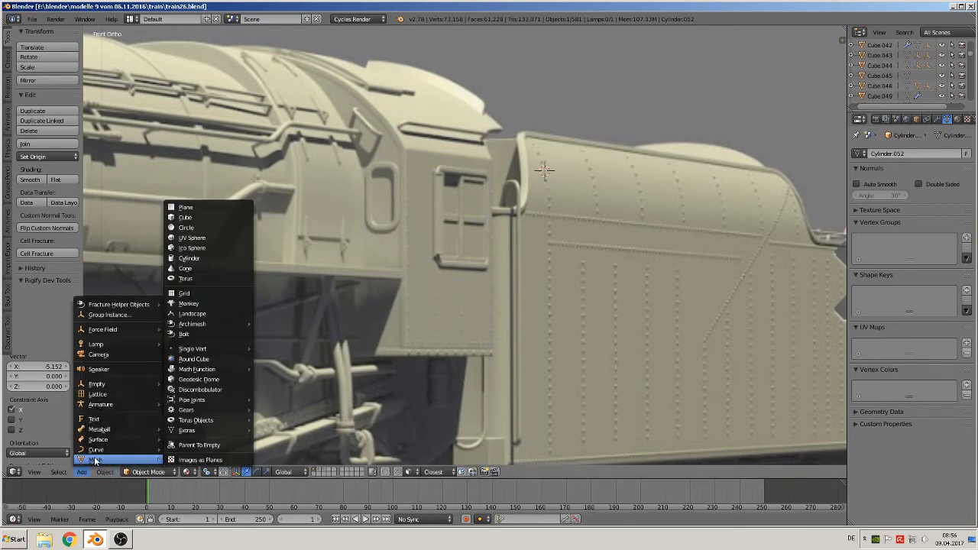
{"action": "left_click", "coordinate": [188, 207]}
{"action": "type", "text": "rx"}
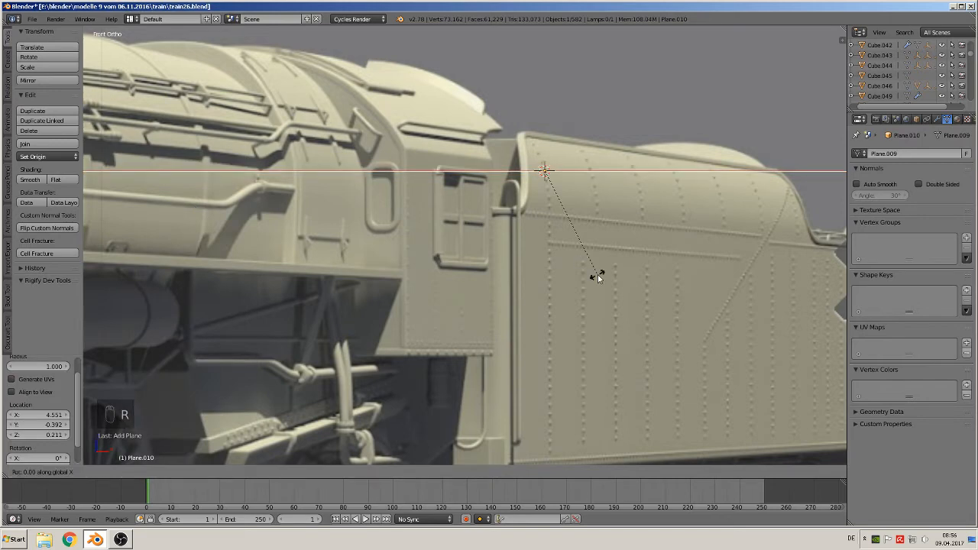
{"action": "type", "text": "90"}
{"action": "key", "text": "Return"}
{"action": "key", "text": "s"}
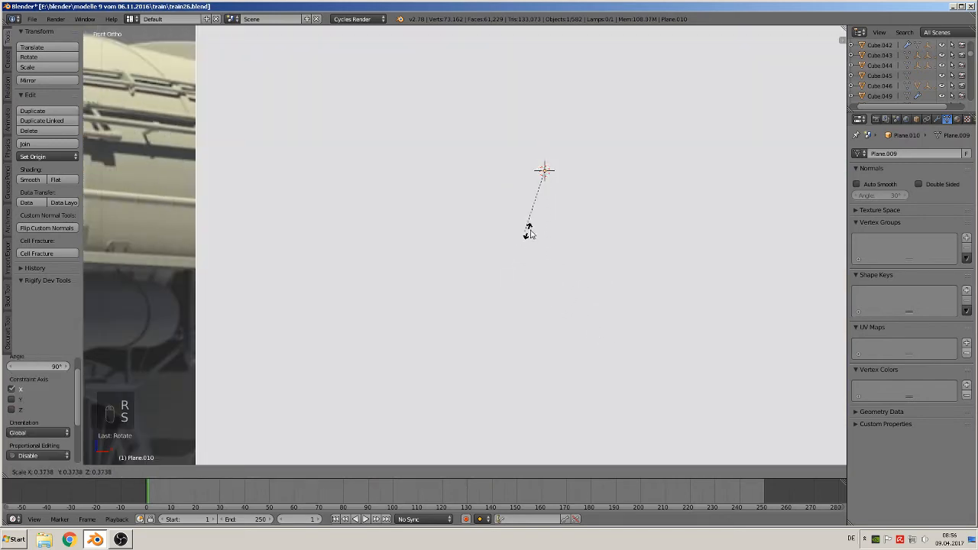
{"action": "left_click", "coordinate": [559, 179]}
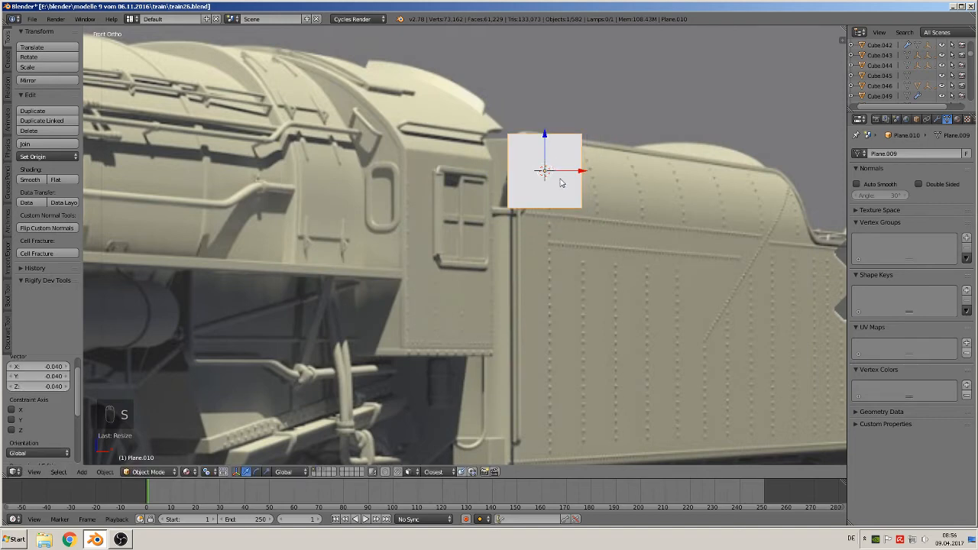
Move the plane over the small rounded cab window in the reference photo and scale it to the window's width
{"action": "key", "text": "g"}
{"action": "left_click", "coordinate": [404, 211]}
{"action": "key", "text": "s"}
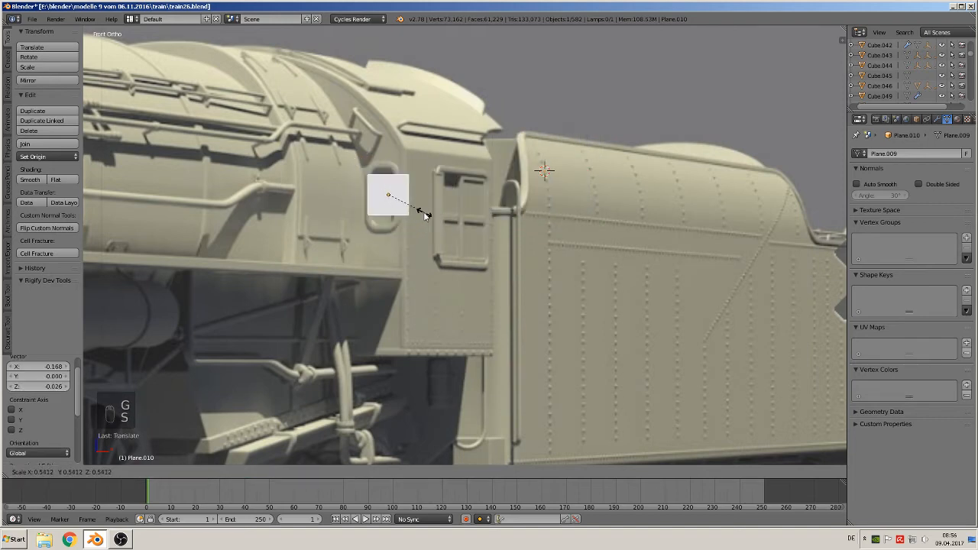
{"action": "left_click", "coordinate": [418, 212]}
{"action": "key", "text": "g"}
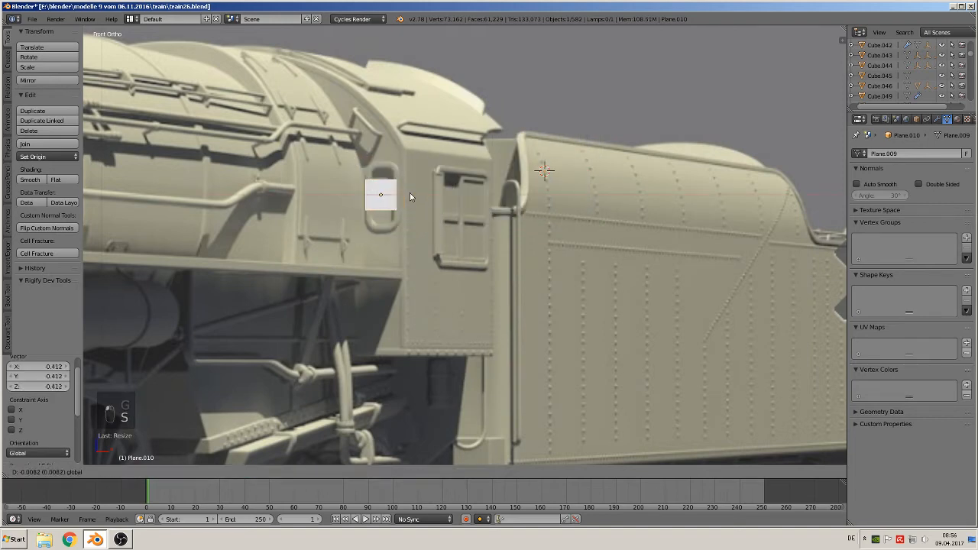
{"action": "key", "text": "x"}
{"action": "left_click", "coordinate": [410, 192]}
{"action": "key", "text": "s"}
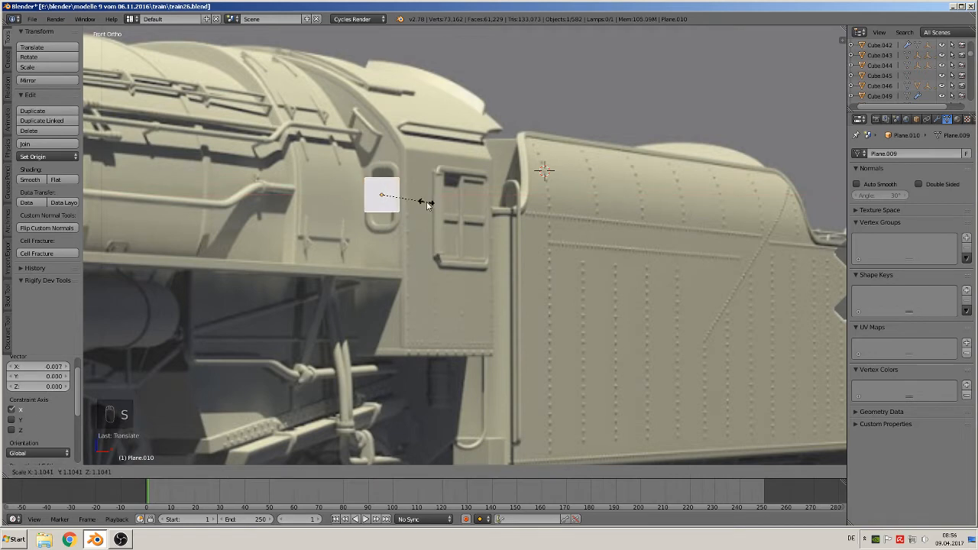
{"action": "left_click", "coordinate": [426, 199]}
Stretch the plane along Z by about 2.086 to the window's height and move it about 0.267 along X onto the tender
{"action": "key", "text": "s"}
{"action": "key", "text": "z"}
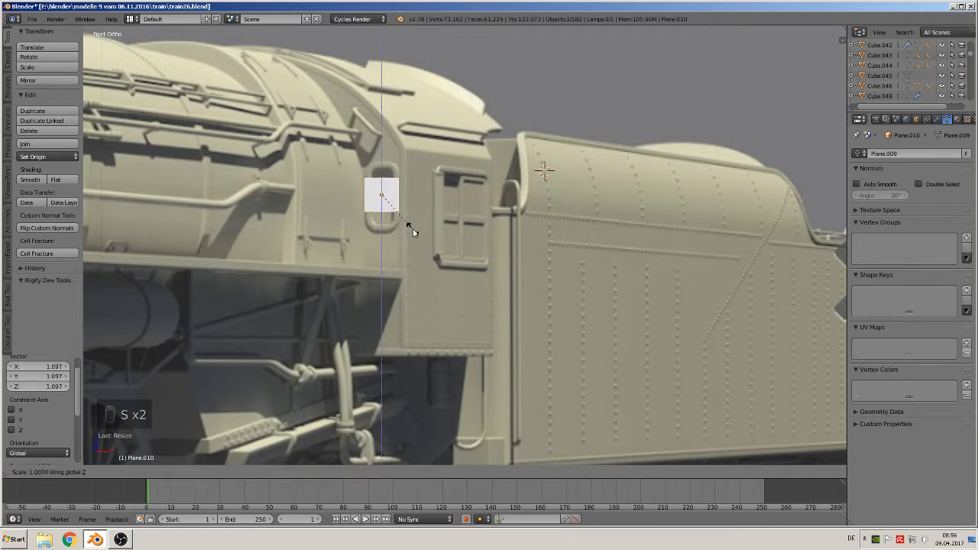
{"action": "left_click", "coordinate": [419, 287]}
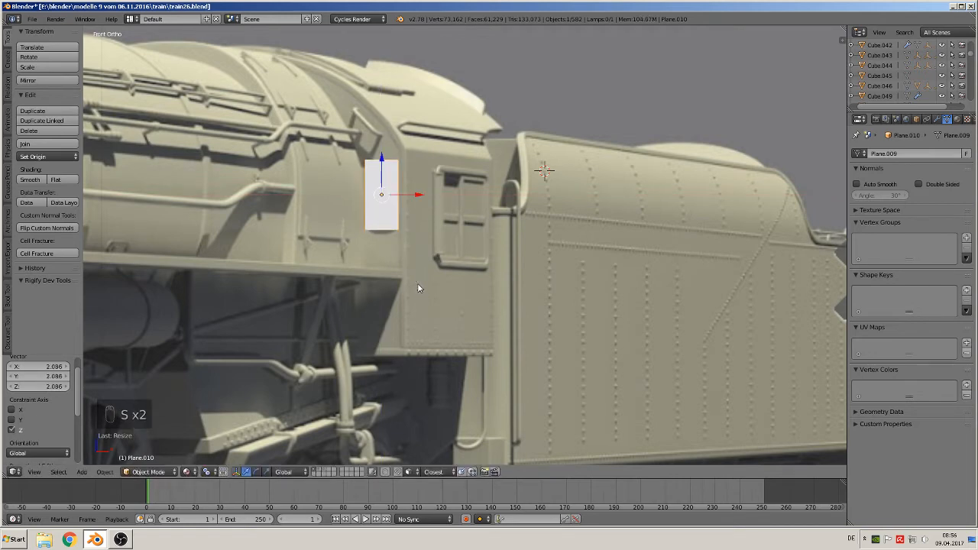
{"action": "left_click_drag", "start_coordinate": [419, 196], "coordinate": [667, 180]}
Round the plane's four corners with a vertex-only bevel of 5 segments and an amount of about 0.383
{"action": "middle_click_drag", "start_coordinate": [629, 213], "coordinate": [529, 295], "text": "shift"}
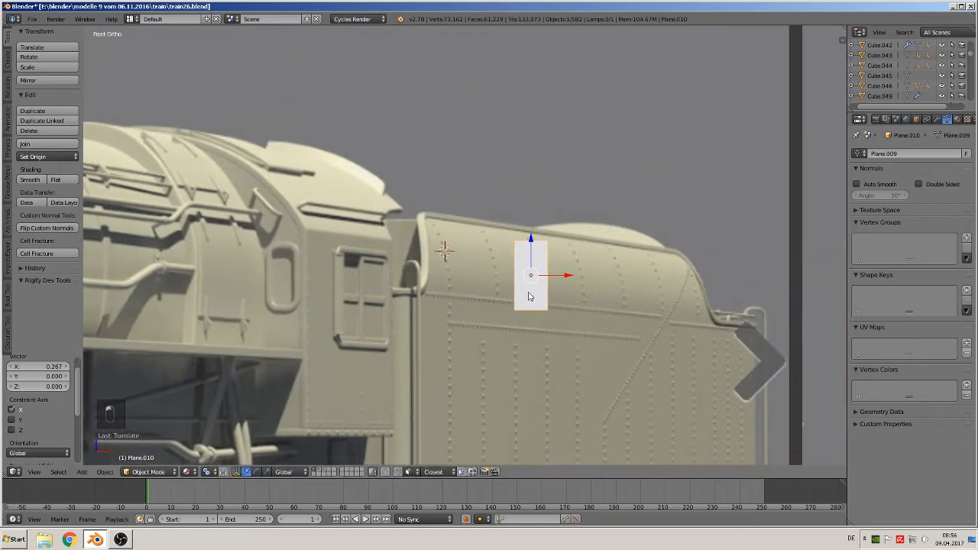
{"action": "scroll", "coordinate": [540, 301], "scroll_direction": "up", "scroll_amount": 2}
{"action": "key", "text": "Tab"}
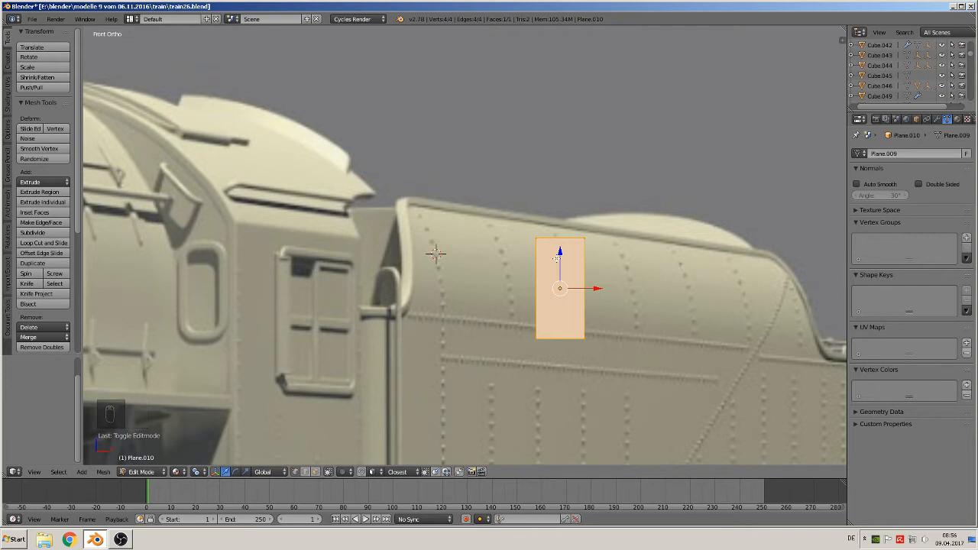
{"action": "key", "text": "ctrl+shift+b"}
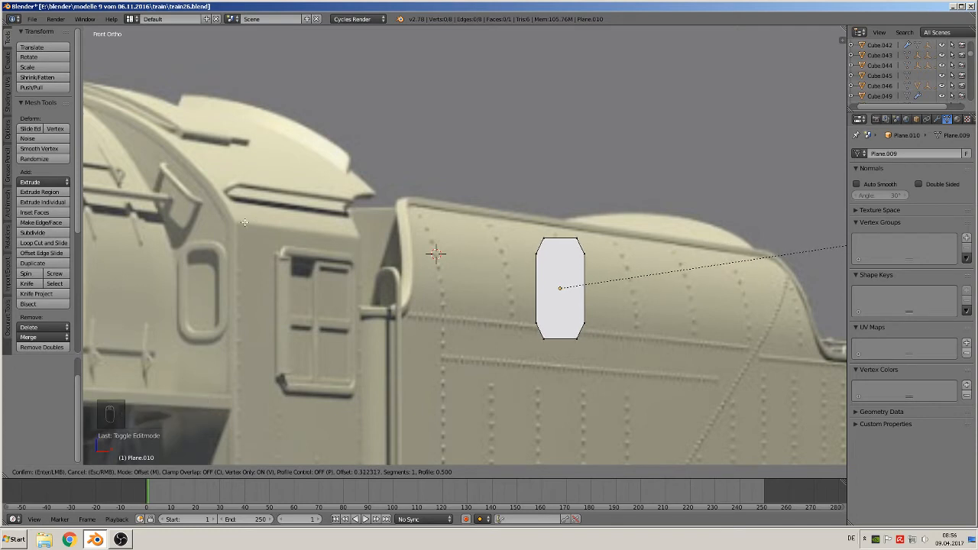
{"action": "scroll", "coordinate": [320, 228], "scroll_direction": "up", "scroll_amount": 2}
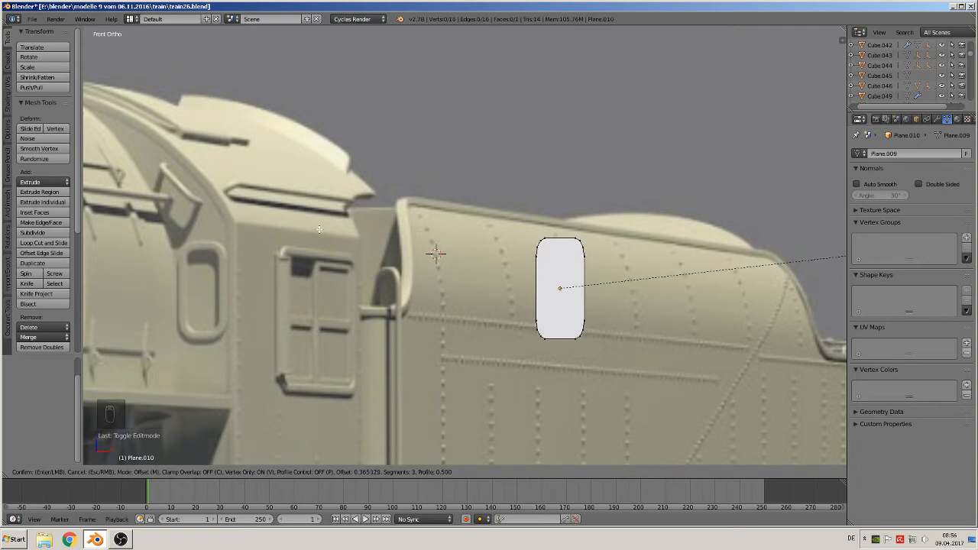
{"action": "scroll", "coordinate": [319, 228], "scroll_direction": "up", "scroll_amount": 1}
{"action": "key", "text": "Return"}
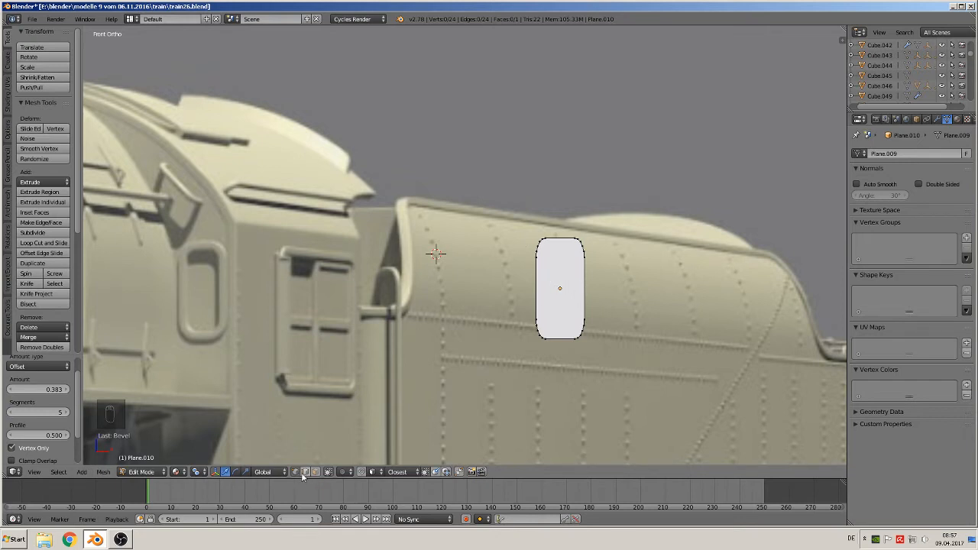
Delete only the face of the rounded plane, keeping its outline edges
{"action": "right_click", "coordinate": [572, 291]}
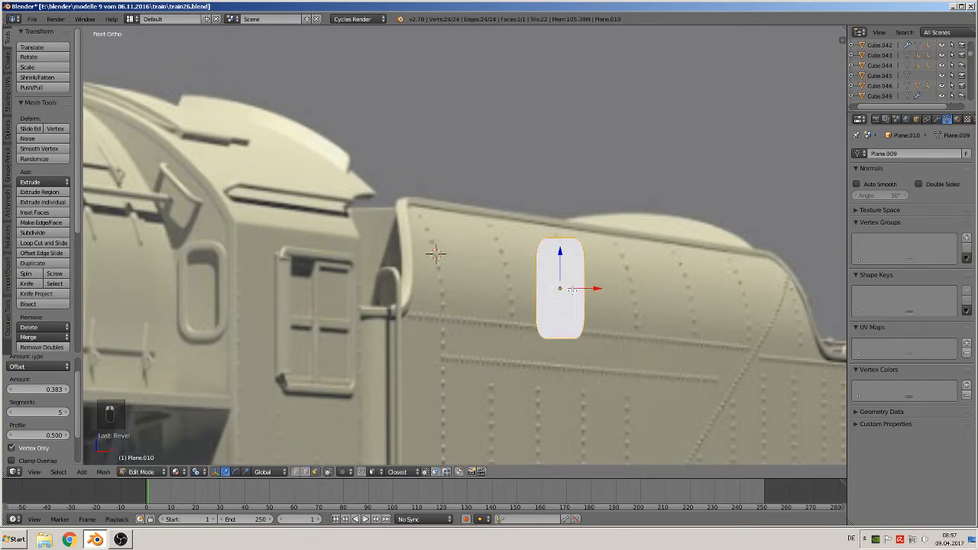
{"action": "key", "text": "Tab"}
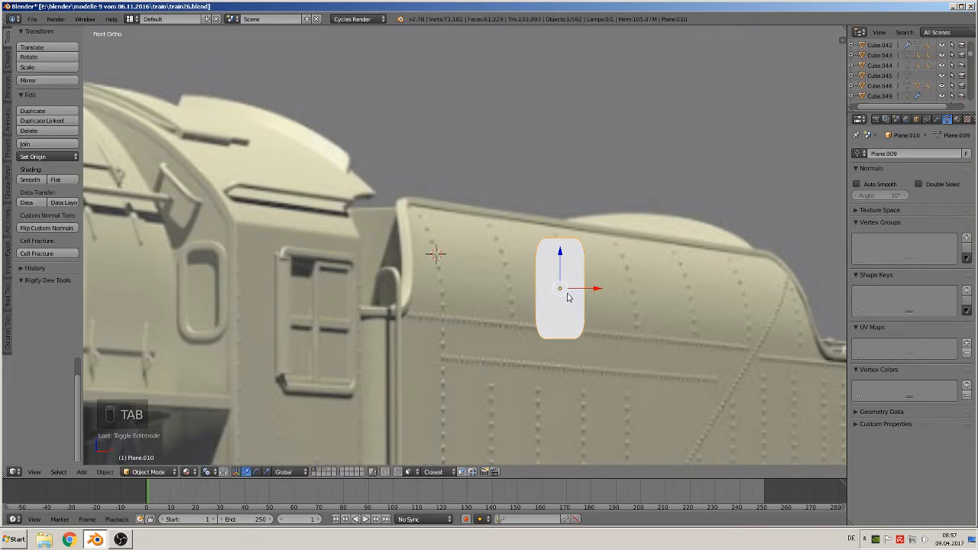
{"action": "key", "text": "Tab"}
{"action": "key", "text": "x"}
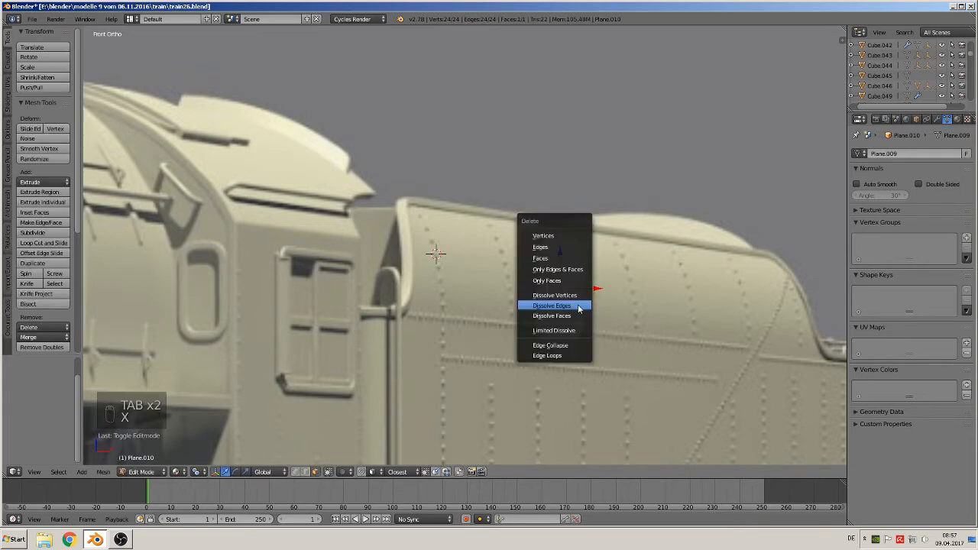
{"action": "left_click", "coordinate": [569, 281]}
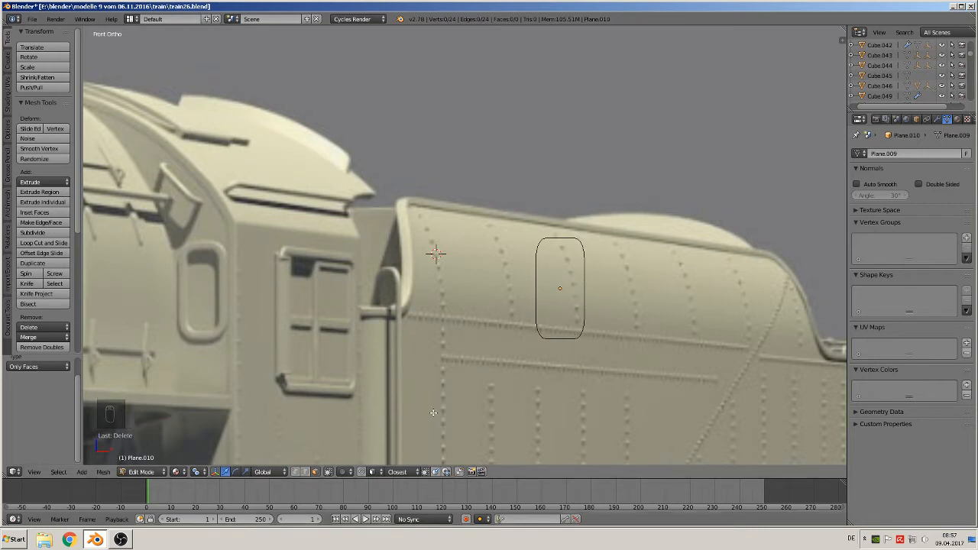
Select the entire rounded outline of the window frame and try to inset it
{"action": "key", "text": "a"}
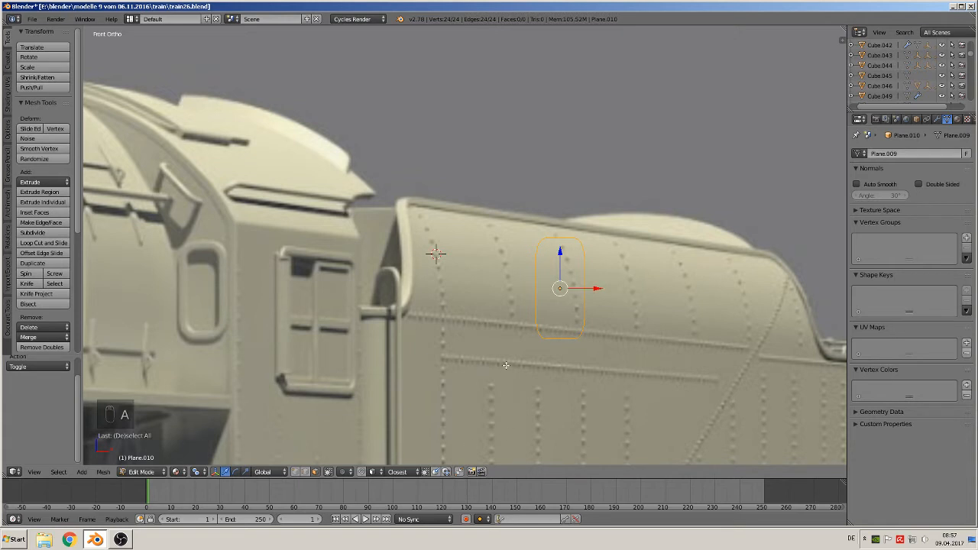
{"action": "key", "text": "i"}
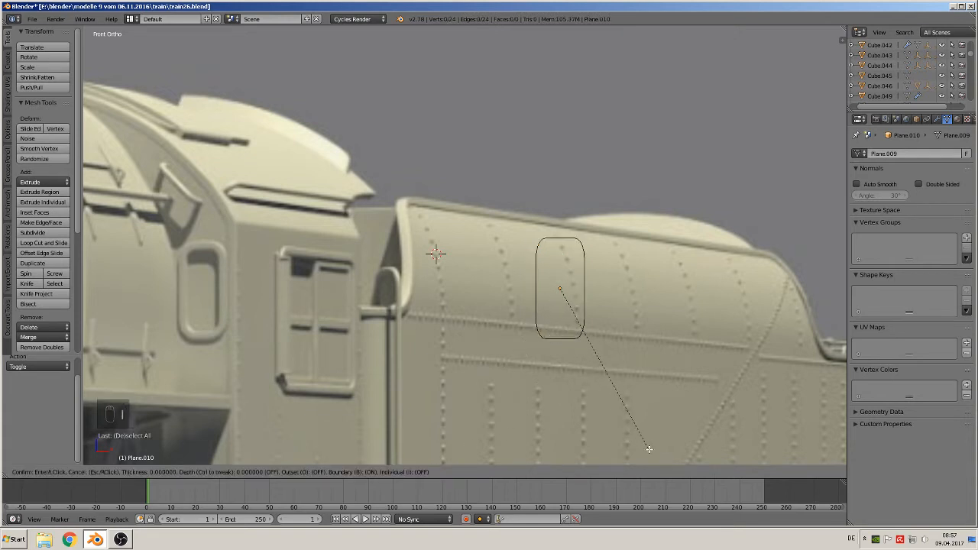
{"action": "key", "text": "ctrl"}
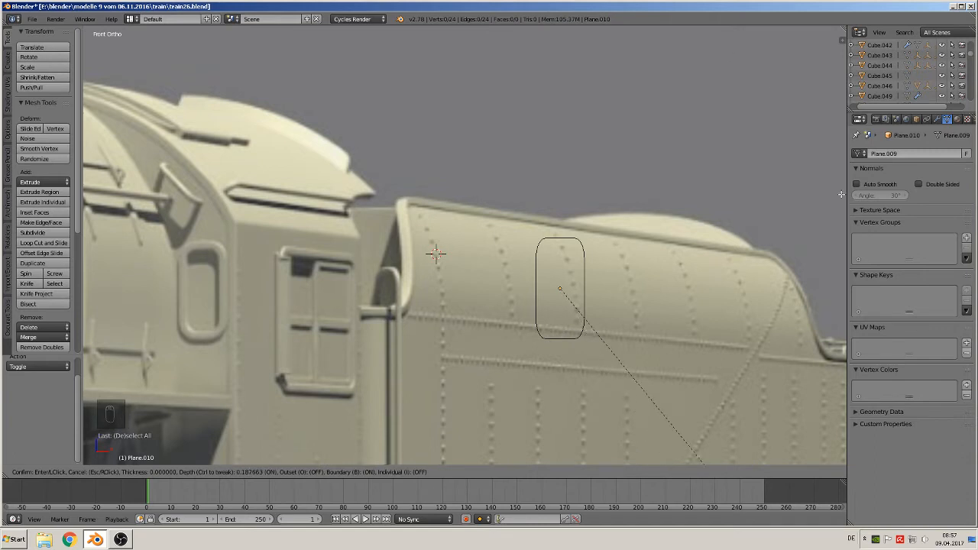
{"action": "key", "text": "Escape"}
Extrude the rounded outline outward by scaling it about 1.133, and widen the new outer edge about 1.118 along X
{"action": "scroll", "coordinate": [668, 305], "scroll_direction": "up", "scroll_amount": 2}
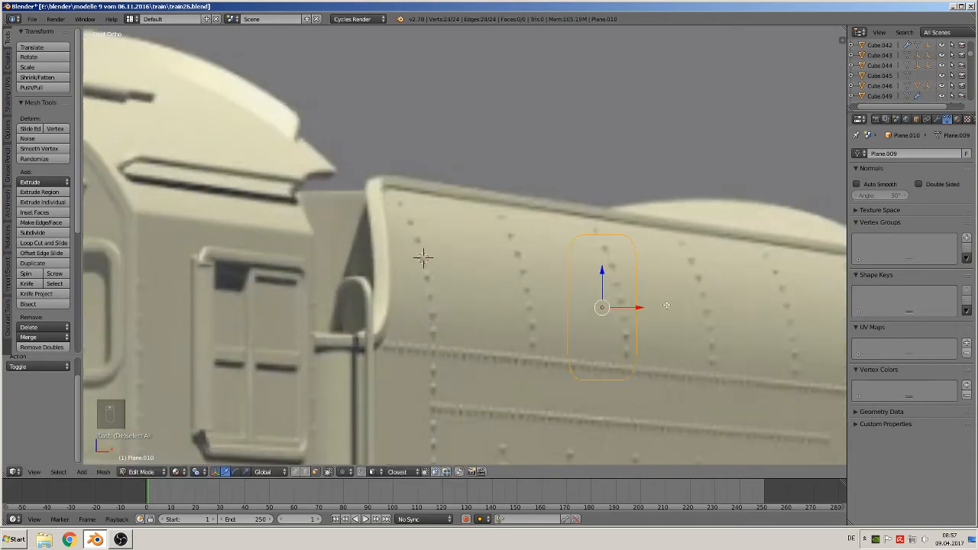
{"action": "key", "text": "Tab"}
{"action": "middle_click_drag", "start_coordinate": [672, 300], "coordinate": [437, 256], "text": "shift"}
{"action": "key", "text": "Tab"}
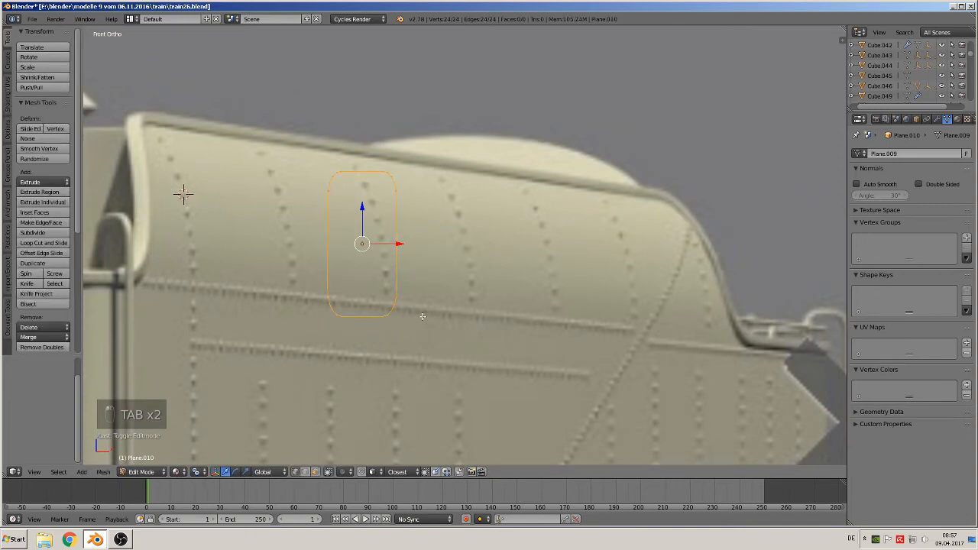
{"action": "key", "text": "e"}
{"action": "key", "text": "s"}
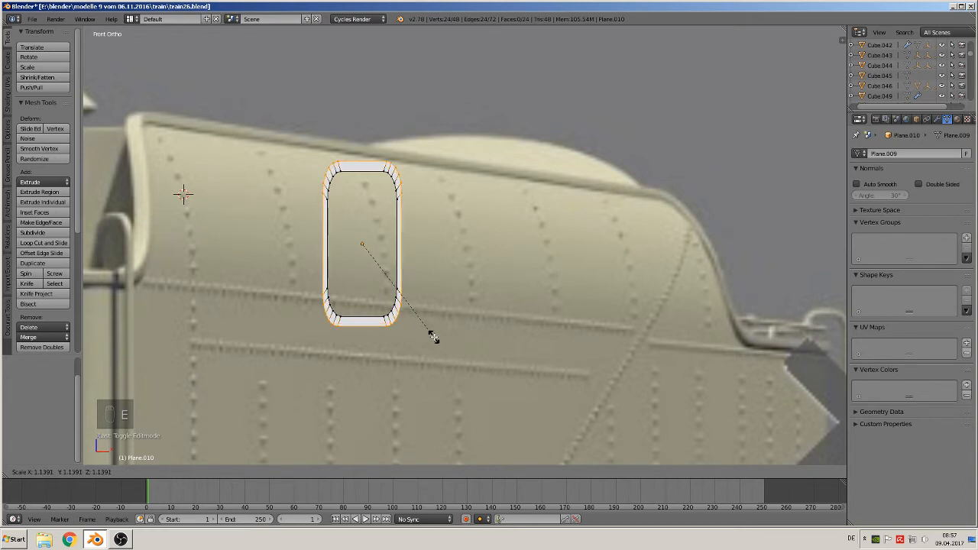
{"action": "left_click", "coordinate": [433, 337]}
{"action": "key", "text": "s"}
{"action": "key", "text": "x"}
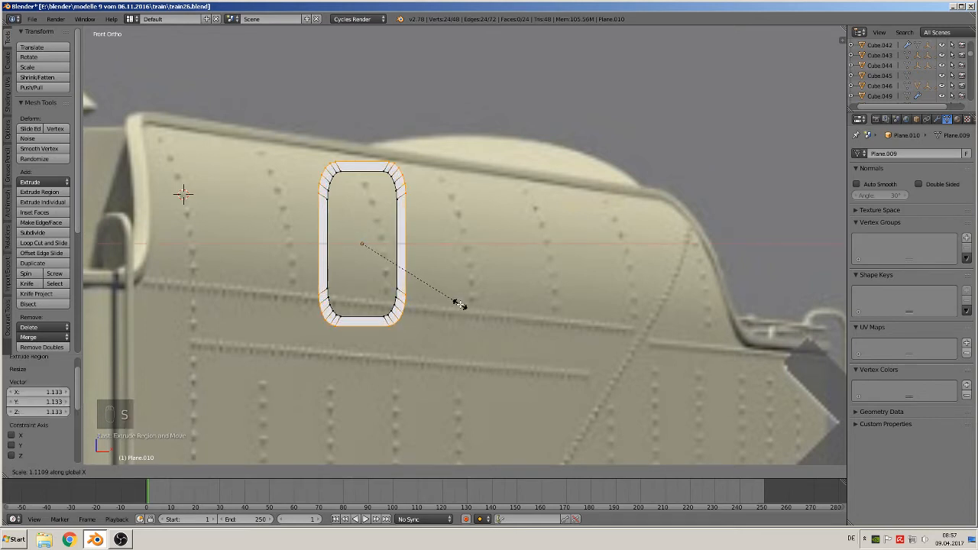
{"action": "left_click", "coordinate": [459, 304]}
{"action": "scroll", "coordinate": [474, 321], "scroll_direction": "down", "scroll_amount": 5}
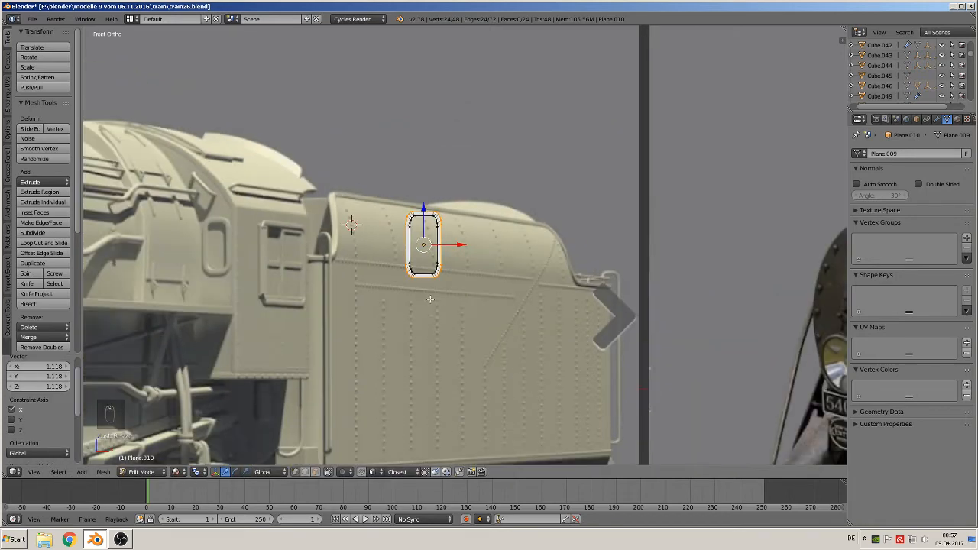
{"action": "scroll", "coordinate": [491, 367], "scroll_direction": "up", "scroll_amount": 2}
{"action": "key", "text": "Tab"}
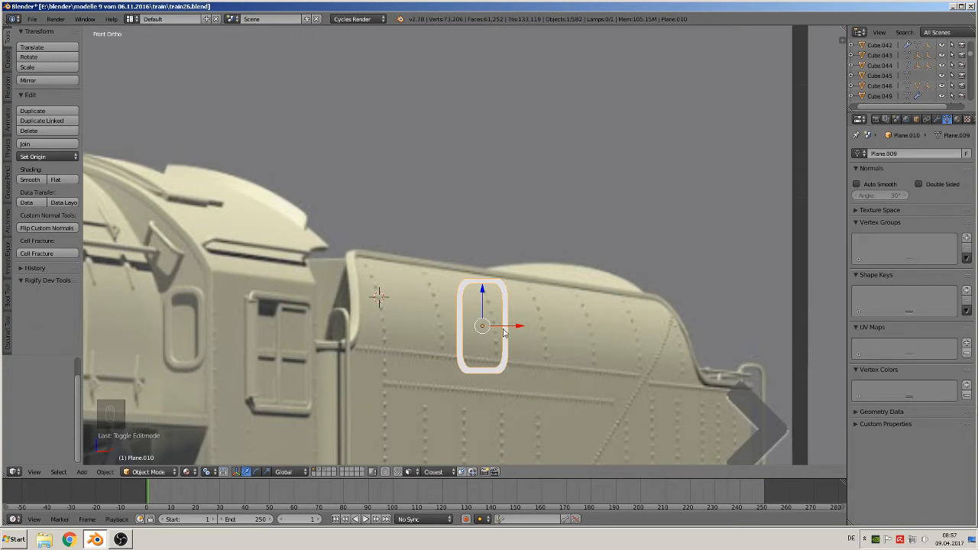
Select the whole flat frame and extrude it about 0.004 along Y to give it thickness
{"action": "middle_click_drag", "start_coordinate": [504, 334], "coordinate": [506, 329]}
{"action": "left_click_drag", "start_coordinate": [506, 329], "coordinate": [380, 359]}
{"action": "scroll", "coordinate": [380, 360], "scroll_direction": "up", "scroll_amount": 3}
{"action": "key", "text": "Tab"}
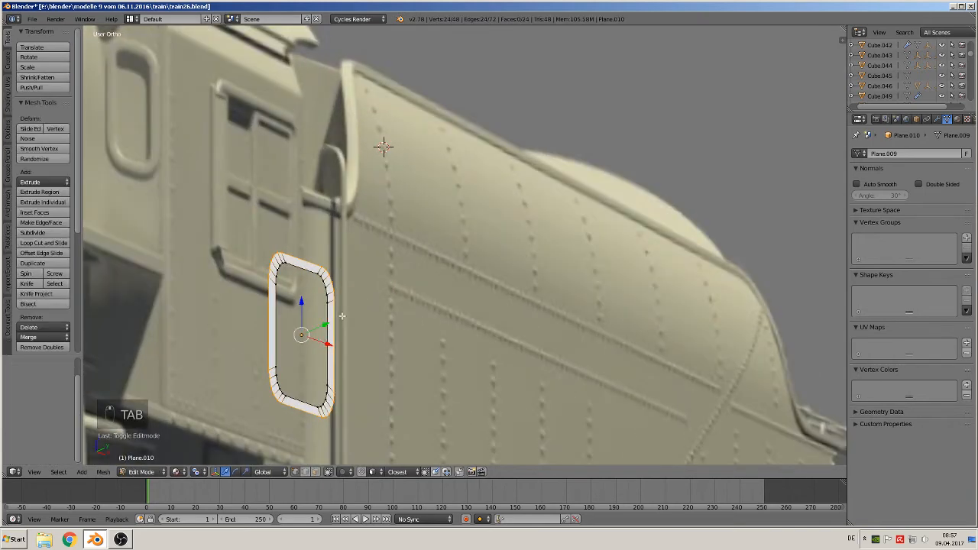
{"action": "key", "text": "a"}
{"action": "key", "text": "a"}
{"action": "key", "text": "a"}
{"action": "key", "text": "a"}
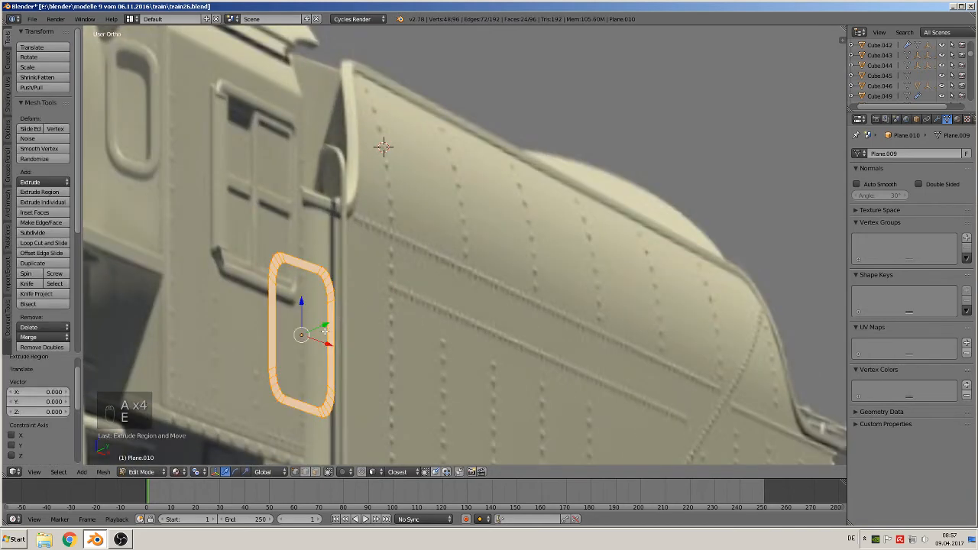
{"action": "key", "text": "e"}
{"action": "left_click", "coordinate": [327, 322]}
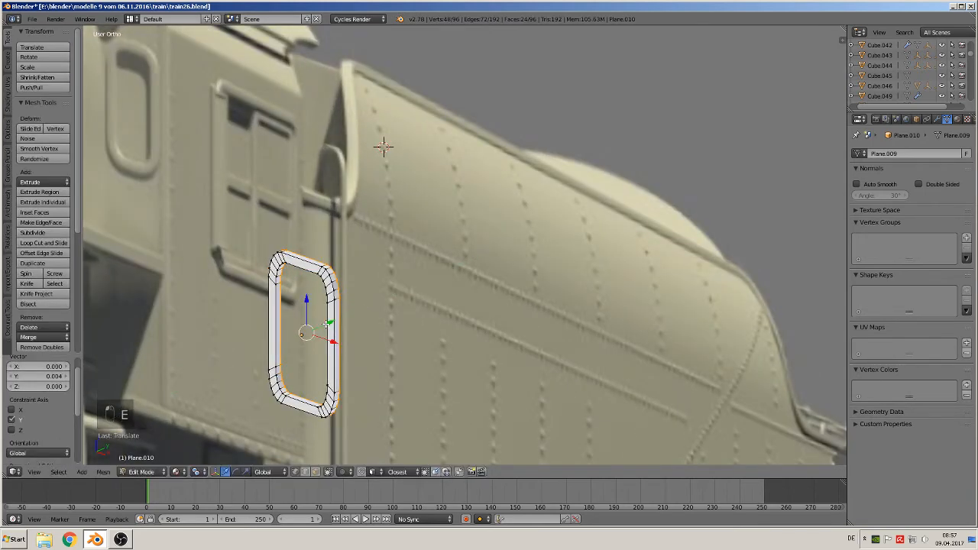
Select the loop of faces around the frame's outer side and shade those faces smooth
{"action": "key", "text": "Tab"}
{"action": "scroll", "coordinate": [327, 317], "scroll_direction": "up", "scroll_amount": 4}
{"action": "middle_click_drag", "start_coordinate": [308, 304], "coordinate": [515, 220], "text": "shift"}
{"action": "scroll", "coordinate": [481, 239], "scroll_direction": "up", "scroll_amount": 3}
{"action": "key", "text": "Tab"}
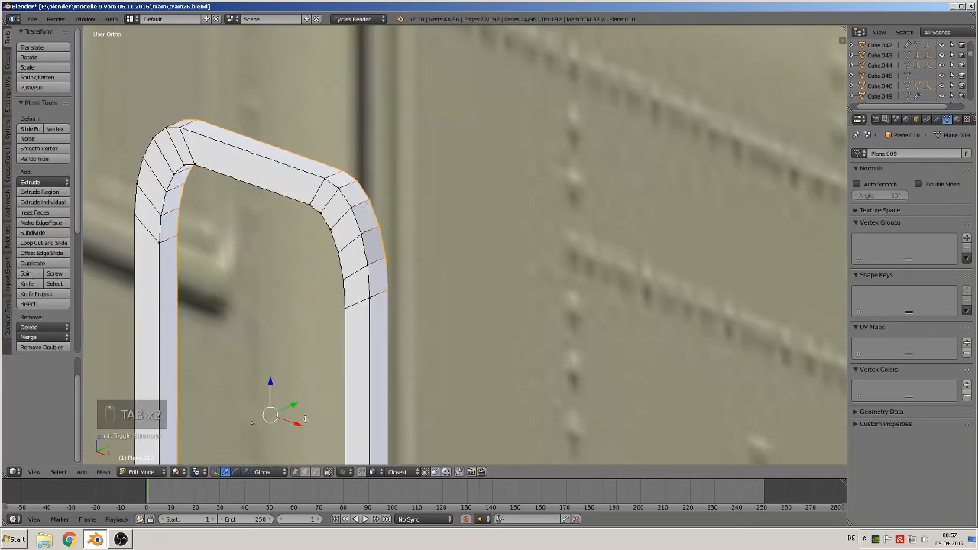
{"action": "left_click", "coordinate": [315, 472]}
{"action": "right_click", "coordinate": [358, 210], "text": "alt"}
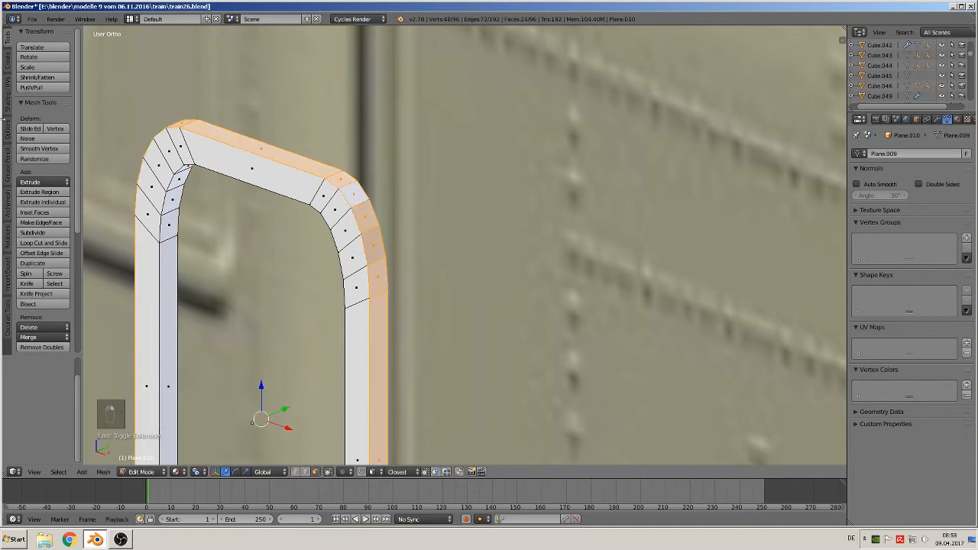
{"action": "left_click", "coordinate": [9, 98]}
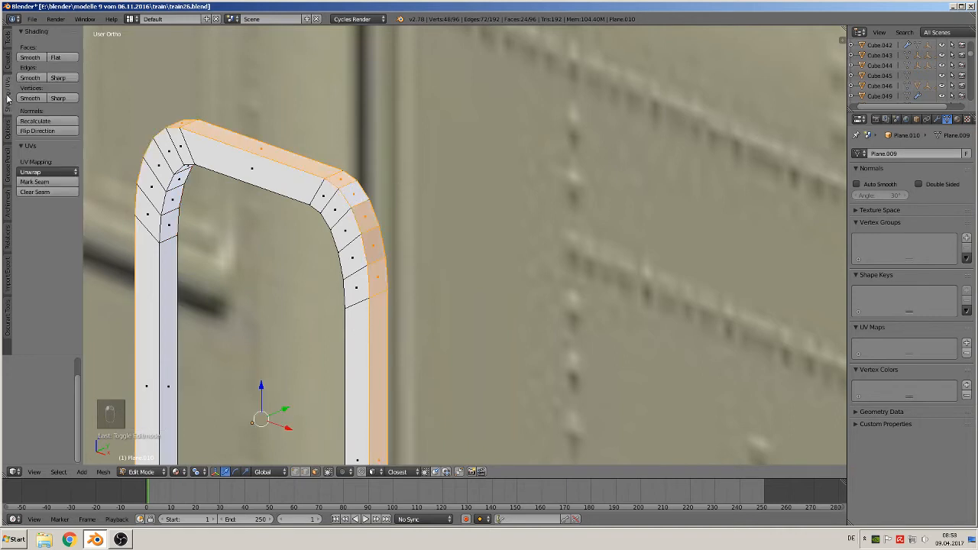
{"action": "left_click", "coordinate": [30, 58]}
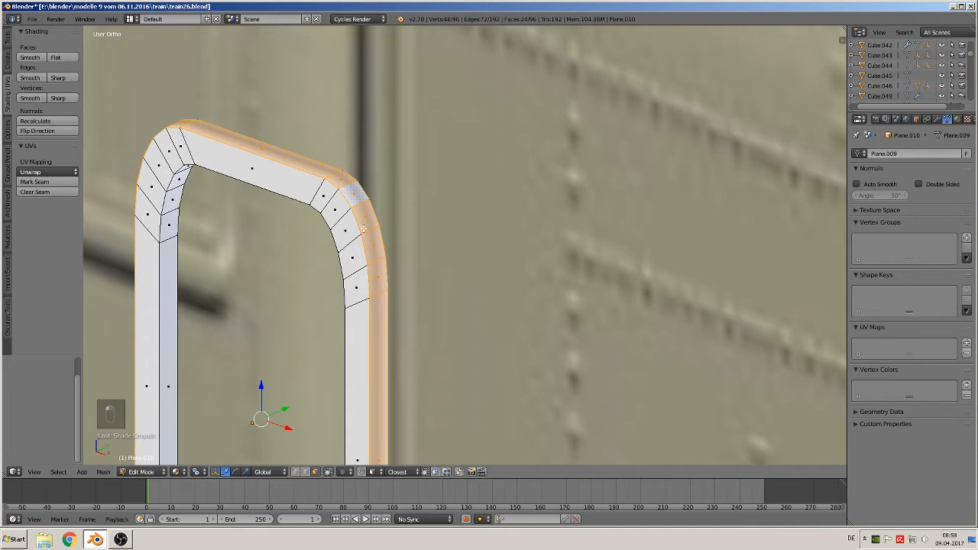
Add two edge loops around the frame's outer side faces, one close to each border edge
{"action": "key", "text": "ctrl+r"}
{"action": "left_click", "coordinate": [376, 231]}
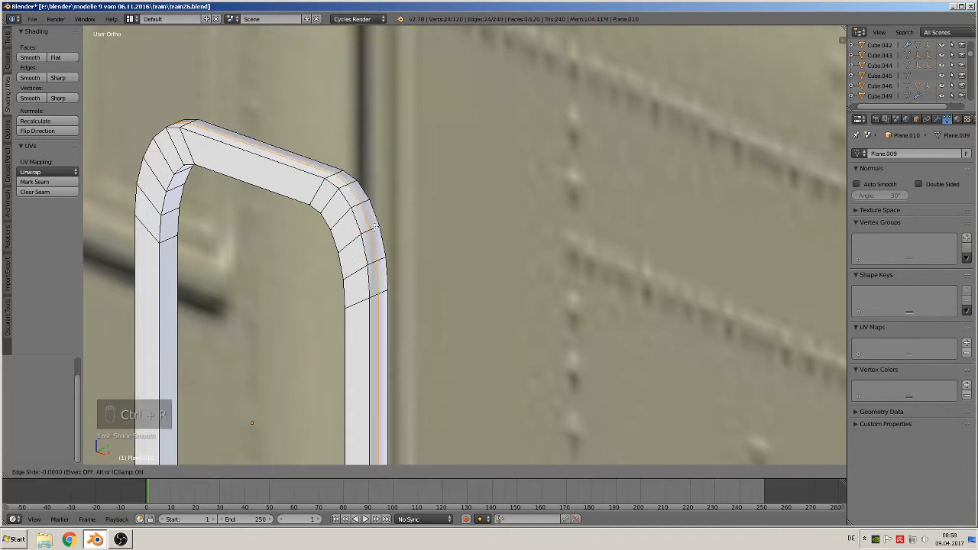
{"action": "left_click", "coordinate": [369, 231]}
{"action": "key", "text": "ctrl+r"}
{"action": "left_click", "coordinate": [379, 225]}
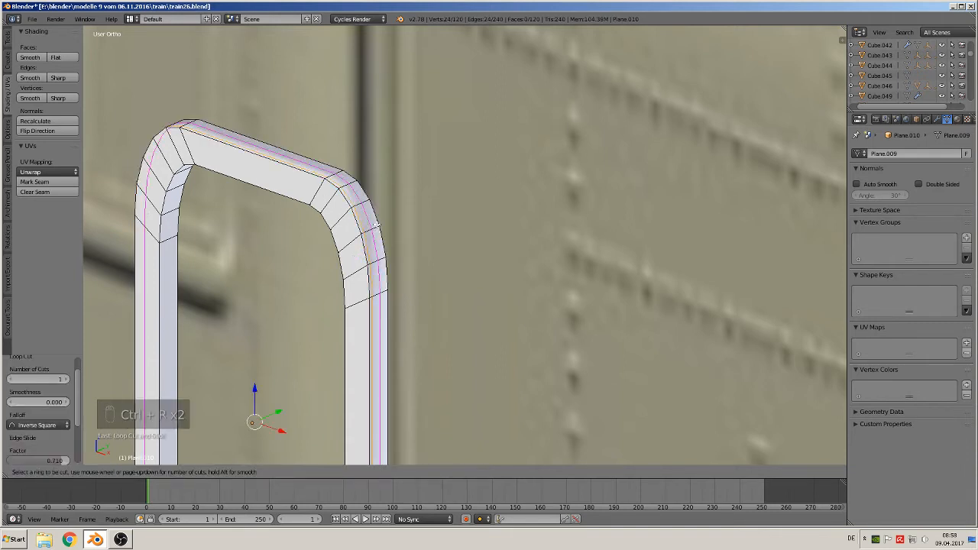
{"action": "left_click", "coordinate": [382, 226]}
{"action": "key", "text": "Tab"}
Fit the frame over the small rounded cab window in the photo by moving and scaling, and move it along X onto the tender
{"action": "key", "text": "KP_1"}
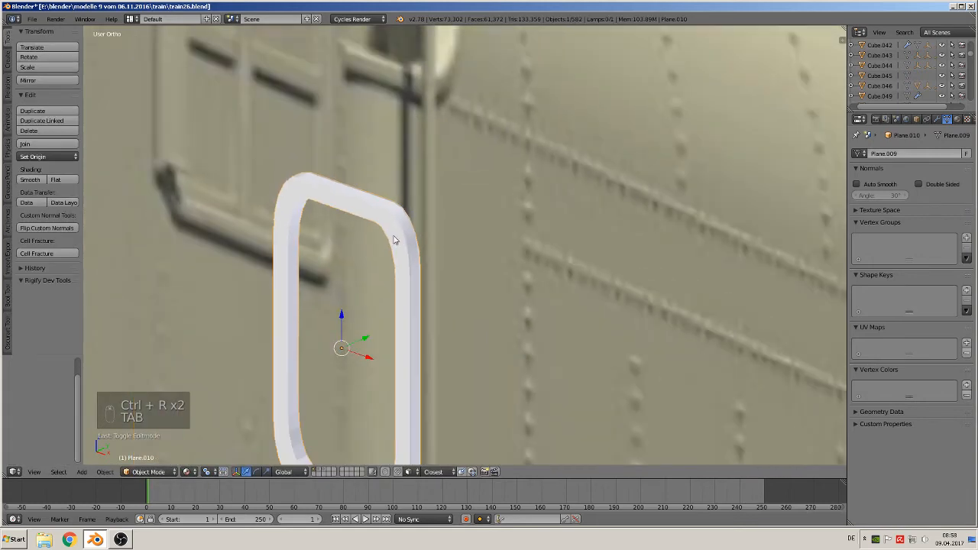
{"action": "scroll", "coordinate": [464, 215], "scroll_direction": "down", "scroll_amount": 4}
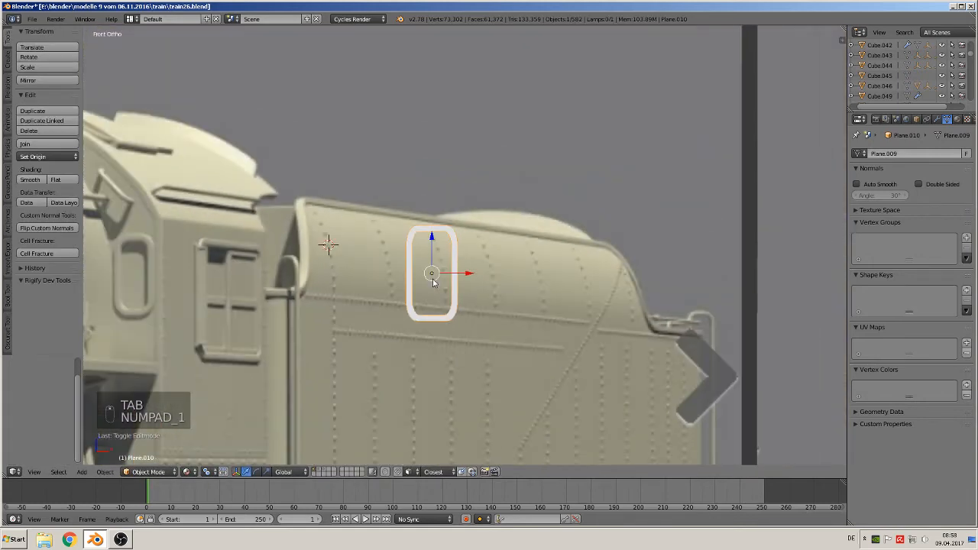
{"action": "left_click_drag", "start_coordinate": [463, 275], "coordinate": [133, 242]}
{"action": "key", "text": "s"}
{"action": "left_click", "coordinate": [179, 298]}
{"action": "scroll", "coordinate": [256, 309], "scroll_direction": "up", "scroll_amount": 1}
{"action": "middle_click_drag", "start_coordinate": [253, 298], "coordinate": [390, 289], "text": "shift"}
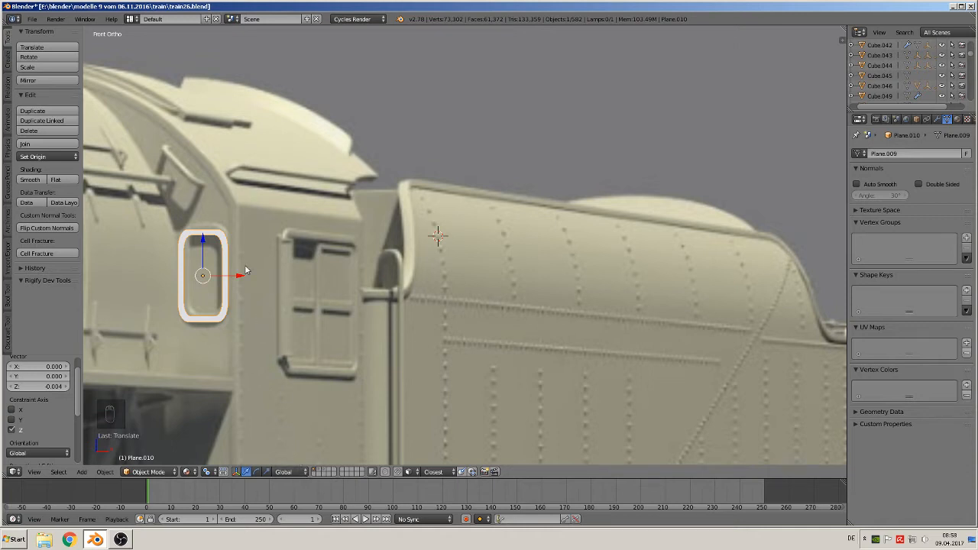
{"action": "left_click_drag", "start_coordinate": [232, 277], "coordinate": [364, 282]}
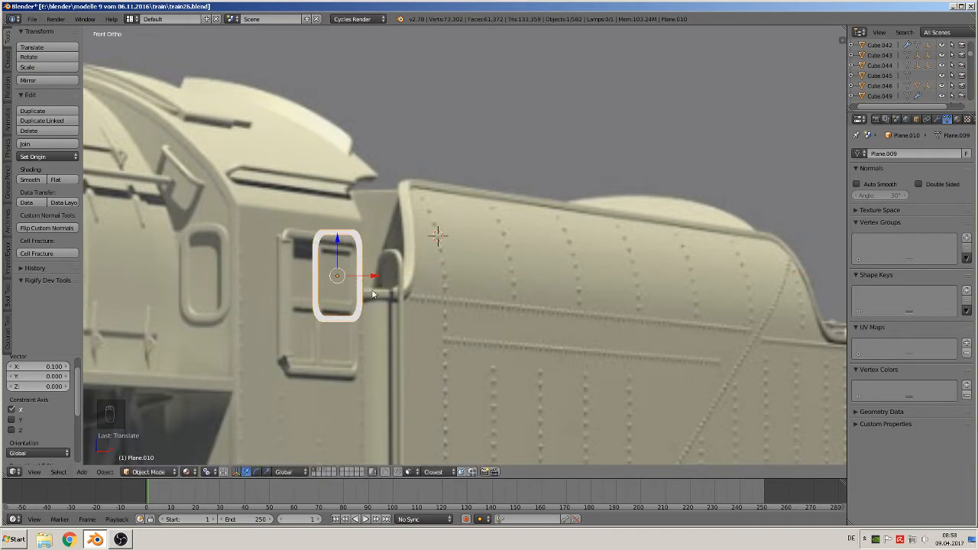
{"action": "left_click_drag", "start_coordinate": [373, 277], "coordinate": [578, 280]}
Add a Bezier circle on the cab wall between the two windows and rotate it 90° about X
{"action": "left_click", "coordinate": [260, 233]}
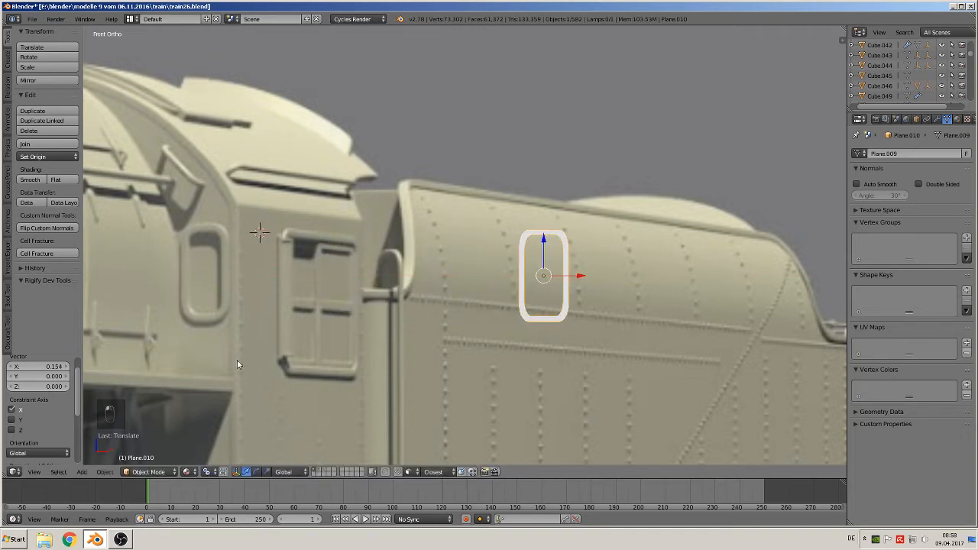
{"action": "left_click", "coordinate": [84, 473]}
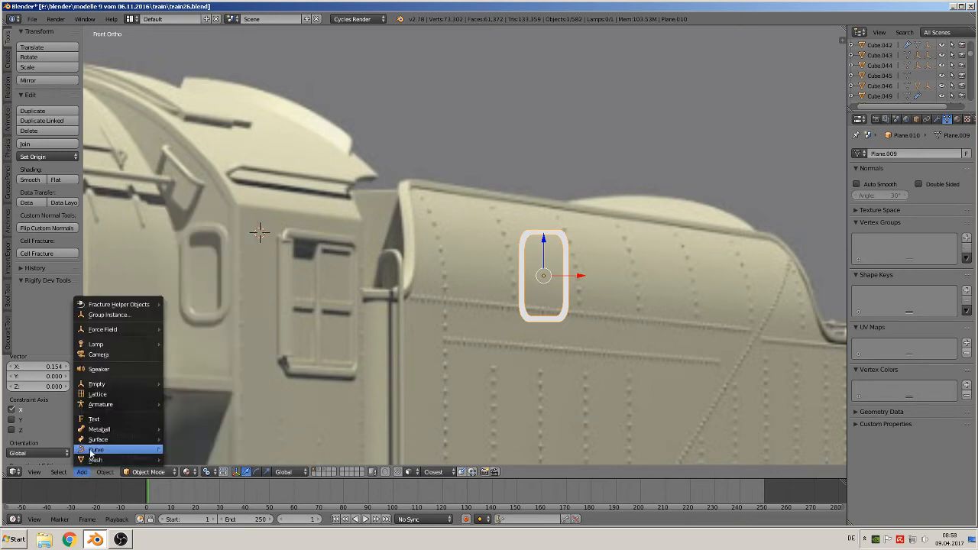
{"action": "mouse_move", "coordinate": [95, 452]}
{"action": "left_click", "coordinate": [187, 334]}
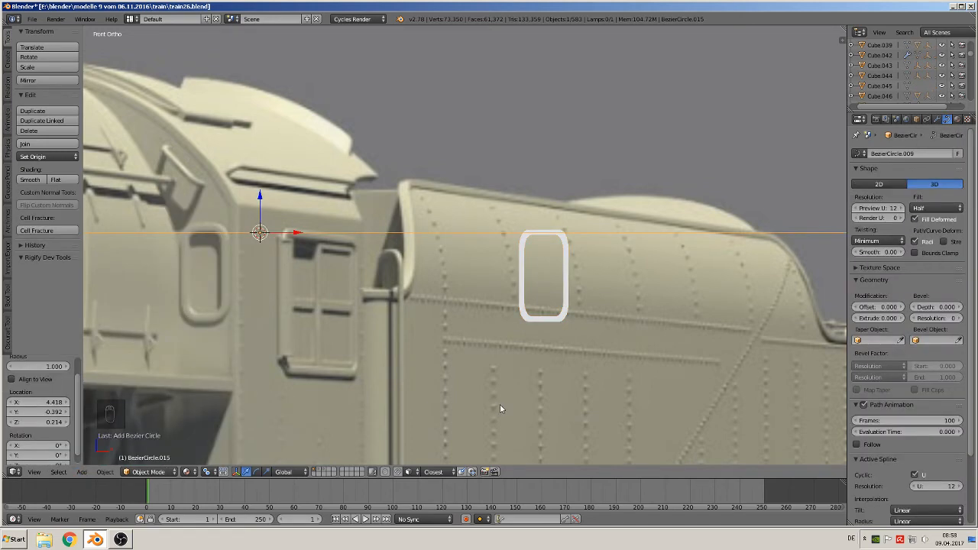
{"action": "type", "text": "rx90"}
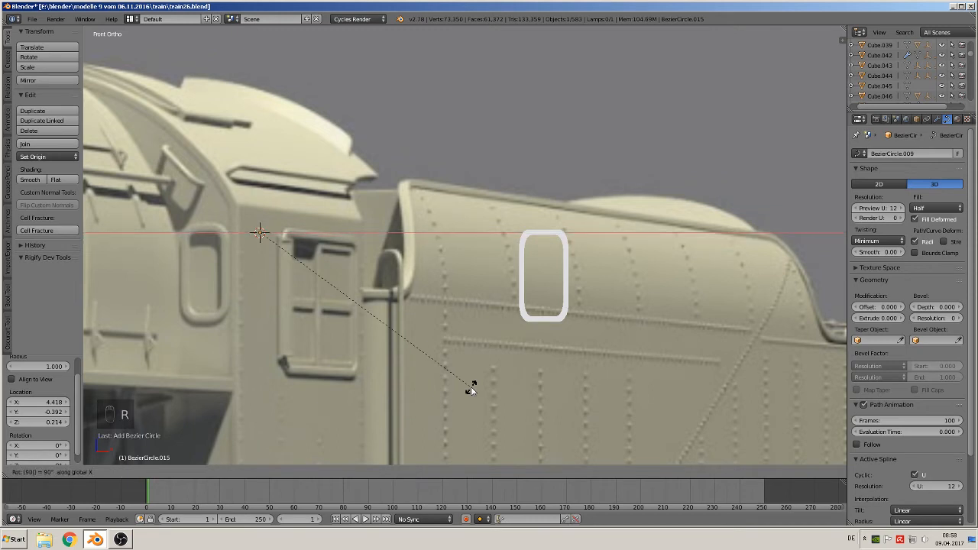
{"action": "key", "text": "Return"}
Shrink the circle, move it about -0.046 along X and -0.005 along Z to the rounded window's top, and scale it about 0.908
{"action": "key", "text": "s"}
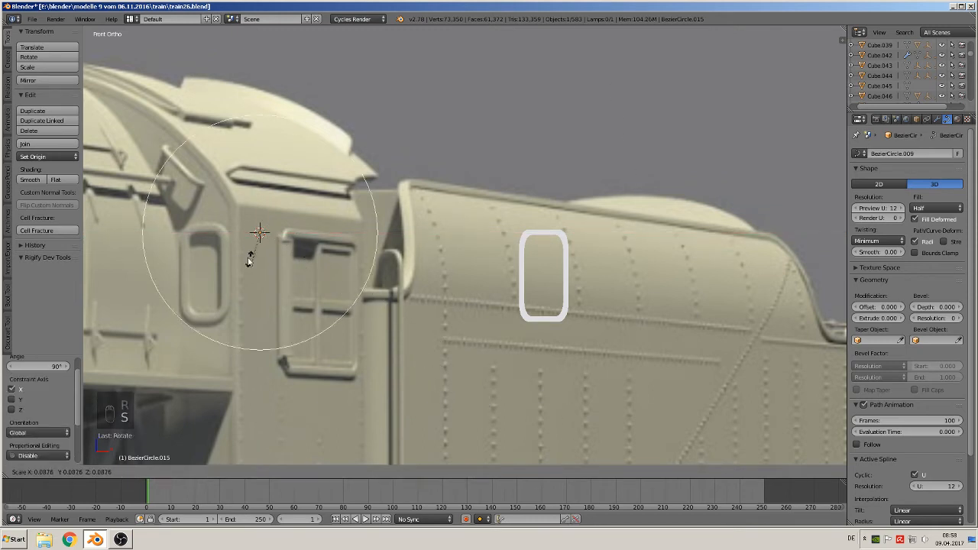
{"action": "left_click", "coordinate": [235, 248]}
{"action": "key", "text": "s"}
{"action": "left_click", "coordinate": [251, 234]}
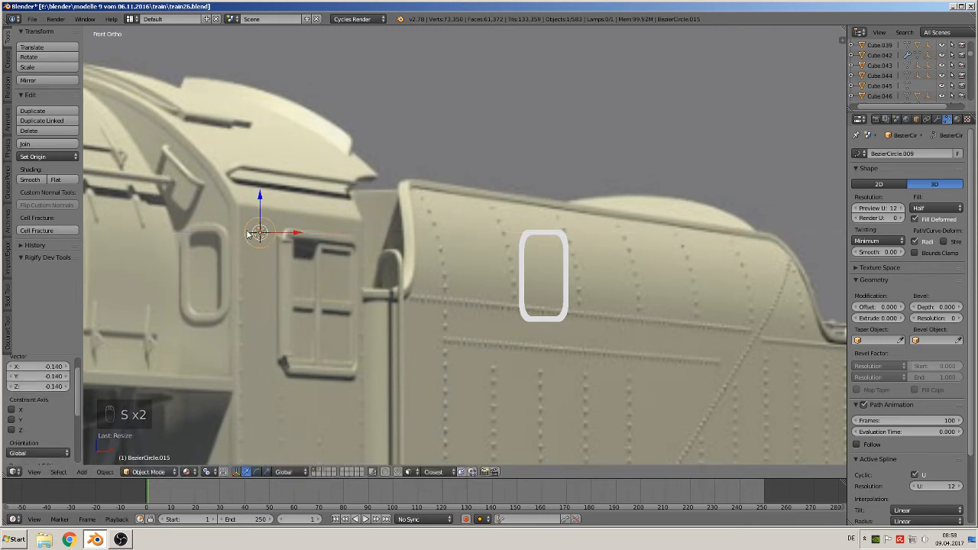
{"action": "middle_click_drag", "start_coordinate": [306, 302], "coordinate": [473, 305], "text": "shift"}
{"action": "scroll", "coordinate": [354, 307], "scroll_direction": "up", "scroll_amount": 3}
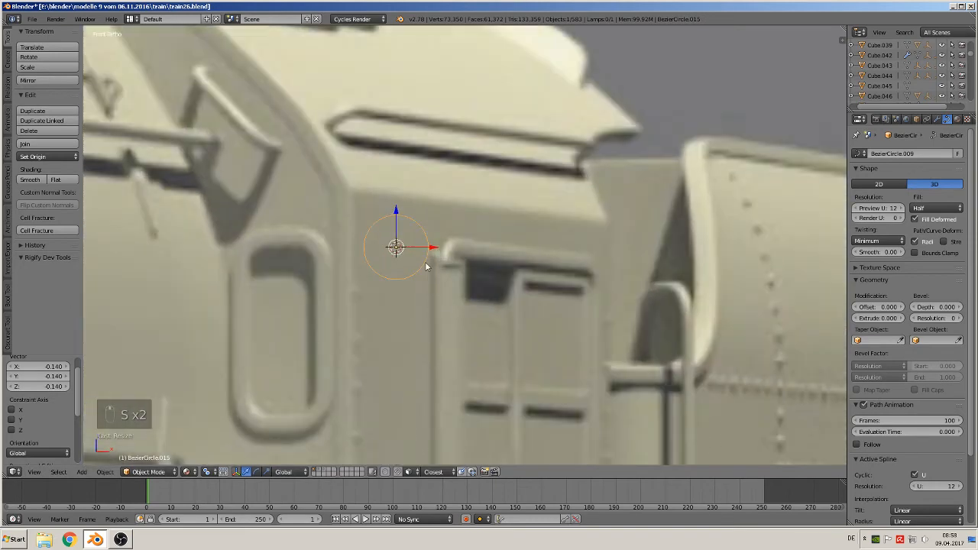
{"action": "key", "text": "g"}
{"action": "left_click", "coordinate": [311, 288]}
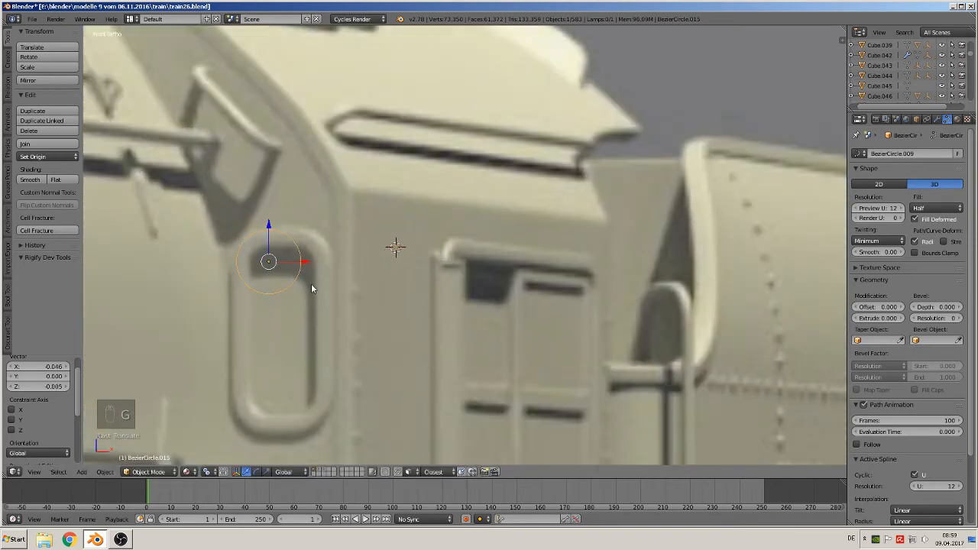
{"action": "key", "text": "s"}
{"action": "left_click", "coordinate": [308, 284]}
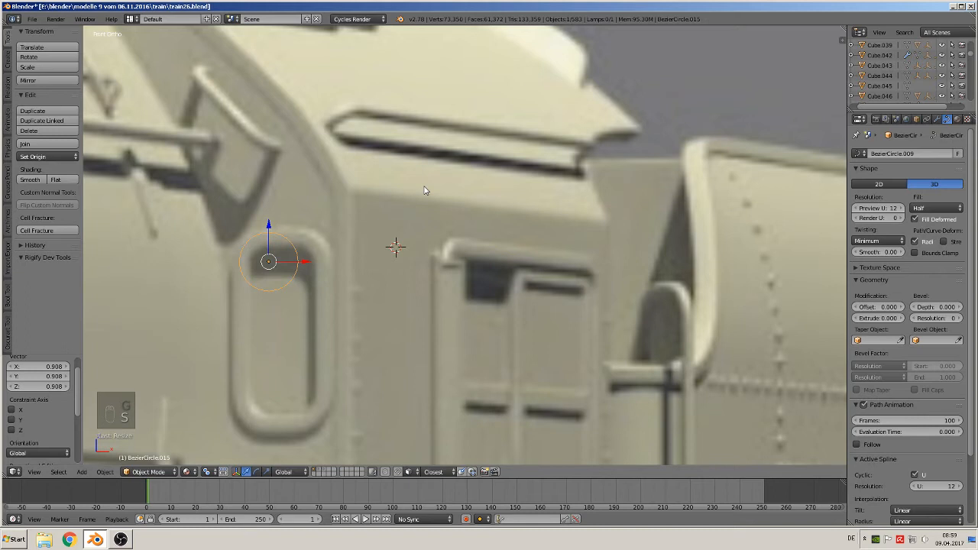
Set the circle's fill mode to Full and its bevel depth to about 0.253
{"action": "left_click", "coordinate": [946, 209]}
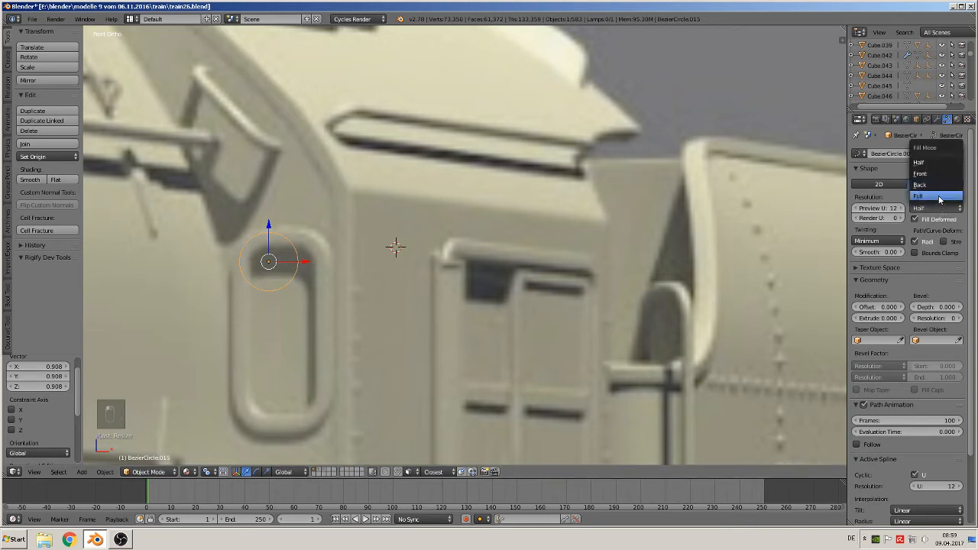
{"action": "left_click", "coordinate": [940, 198]}
{"action": "left_click_drag", "start_coordinate": [936, 307], "coordinate": [970, 306]}
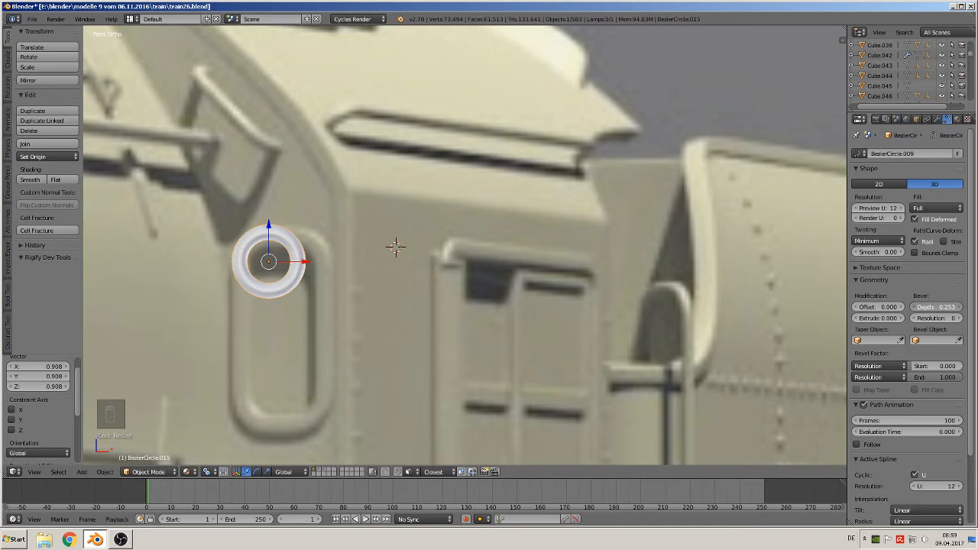
Convert the beveled circle to a mesh, move it along X over the larger cab window, and open it for editing
{"action": "key", "text": "alt+c"}
{"action": "left_click", "coordinate": [330, 316]}
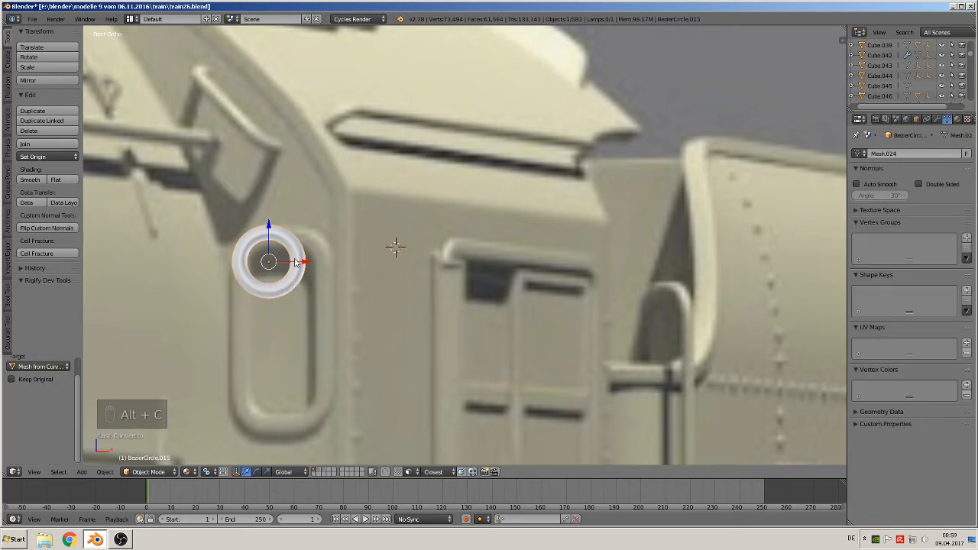
{"action": "left_click_drag", "start_coordinate": [296, 262], "coordinate": [551, 262]}
{"action": "key", "text": "Tab"}
{"action": "middle_click_drag", "start_coordinate": [553, 325], "coordinate": [434, 334], "text": "shift"}
{"action": "scroll", "coordinate": [428, 346], "scroll_direction": "up", "scroll_amount": 3}
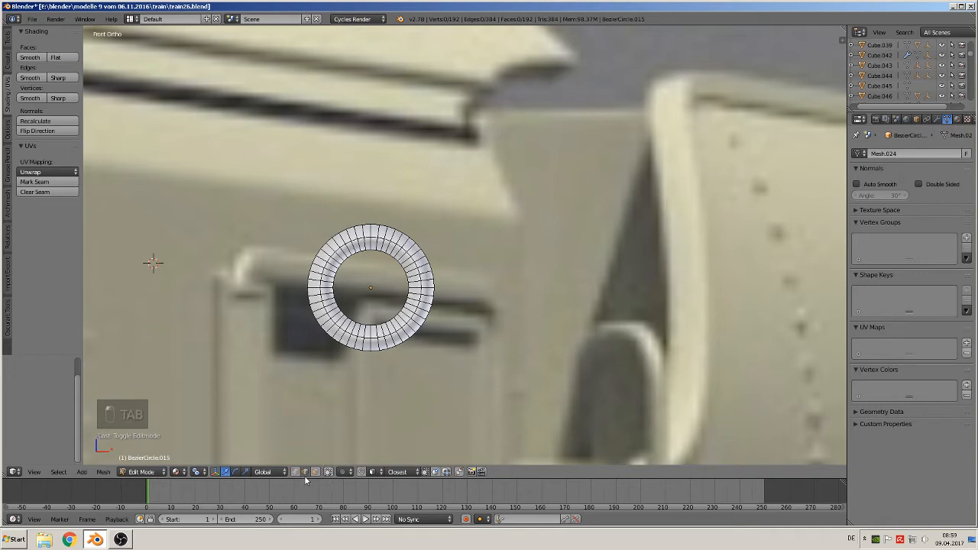
Delete the right half and the lower-left quarter of the ring, keeping only its upper-left quarter arc
{"action": "key", "text": "b"}
{"action": "left_click_drag", "start_coordinate": [449, 351], "coordinate": [372, 212]}
{"action": "key", "text": "x"}
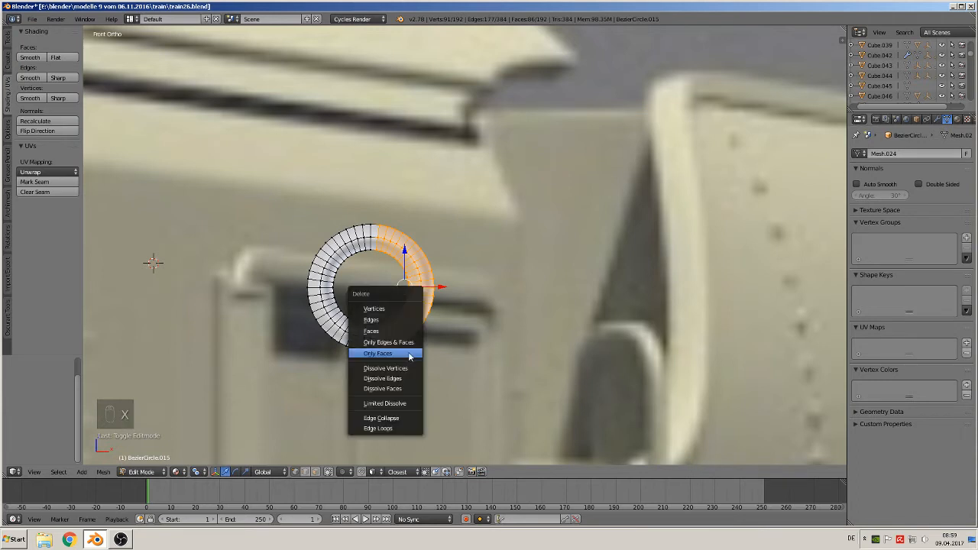
{"action": "left_click", "coordinate": [405, 306]}
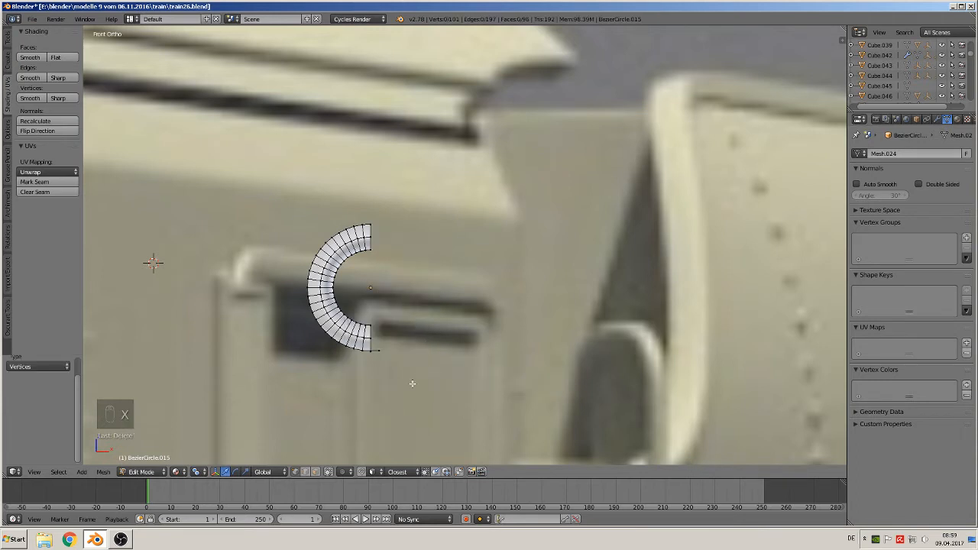
{"action": "key", "text": "b"}
{"action": "left_click_drag", "start_coordinate": [413, 386], "coordinate": [284, 293]}
{"action": "key", "text": "x"}
{"action": "left_click", "coordinate": [284, 291]}
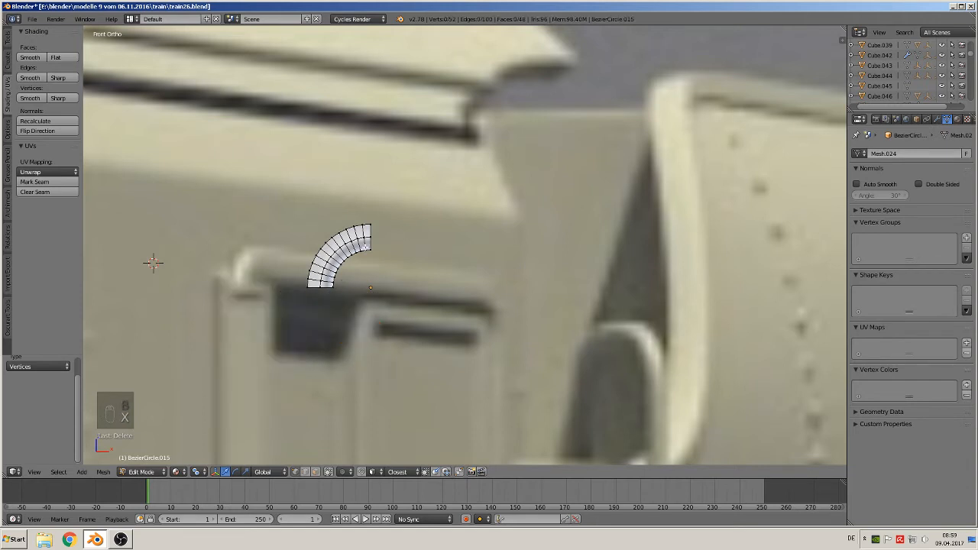
Delete the intermediate lengthwise vertex loops of the quarter arc, keeping only its inner and outer edge curves
{"action": "right_click", "coordinate": [330, 257], "text": "alt"}
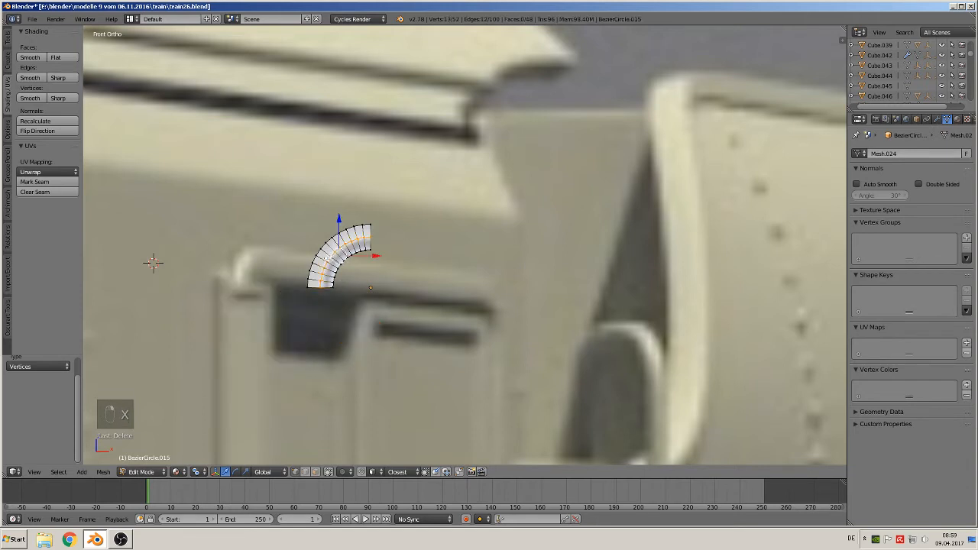
{"action": "key", "text": "x"}
{"action": "left_click", "coordinate": [335, 260]}
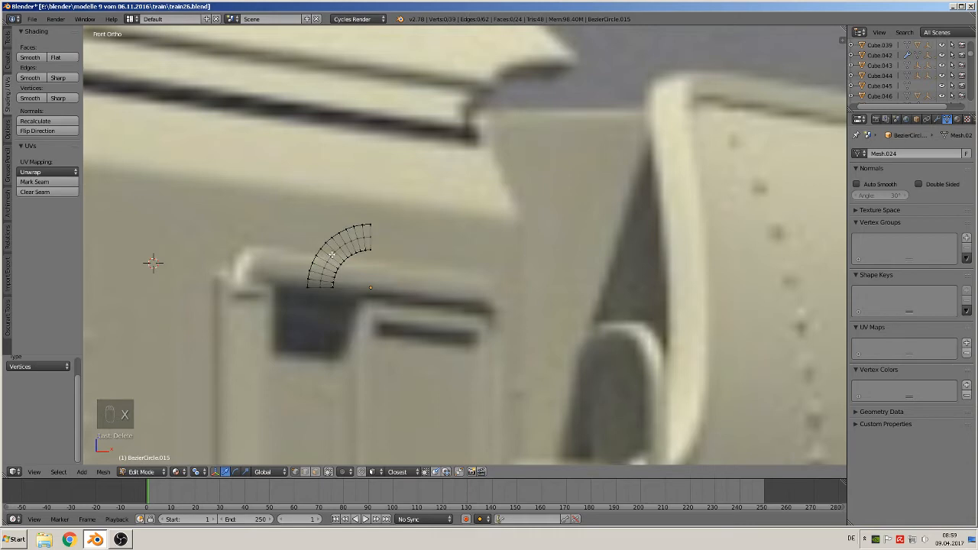
{"action": "right_click", "coordinate": [332, 255], "text": "alt"}
{"action": "key", "text": "x"}
{"action": "left_click", "coordinate": [338, 260]}
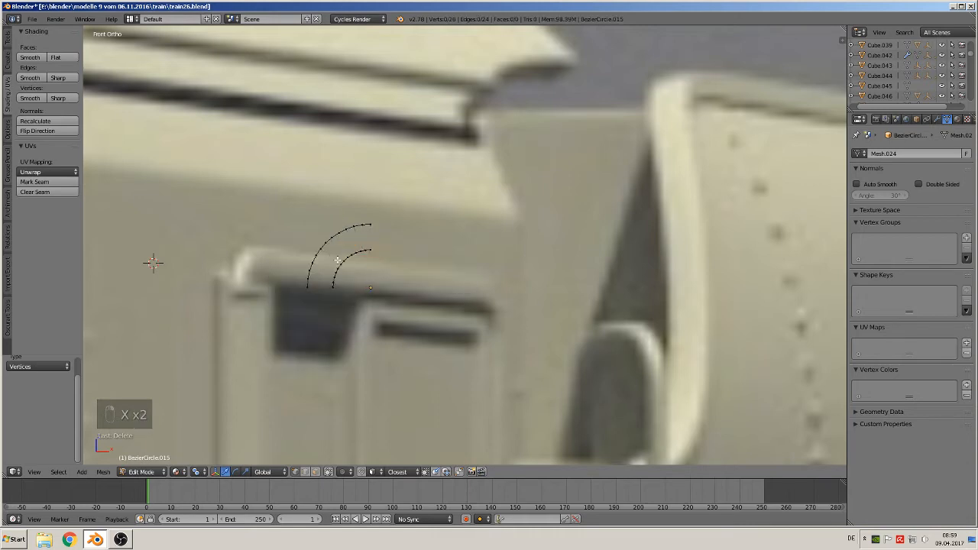
Move the two-curve object about -0.036 along Y, out in front of the cab wall
{"action": "middle_click_drag", "start_coordinate": [338, 260], "coordinate": [405, 293]}
{"action": "key", "text": "Tab"}
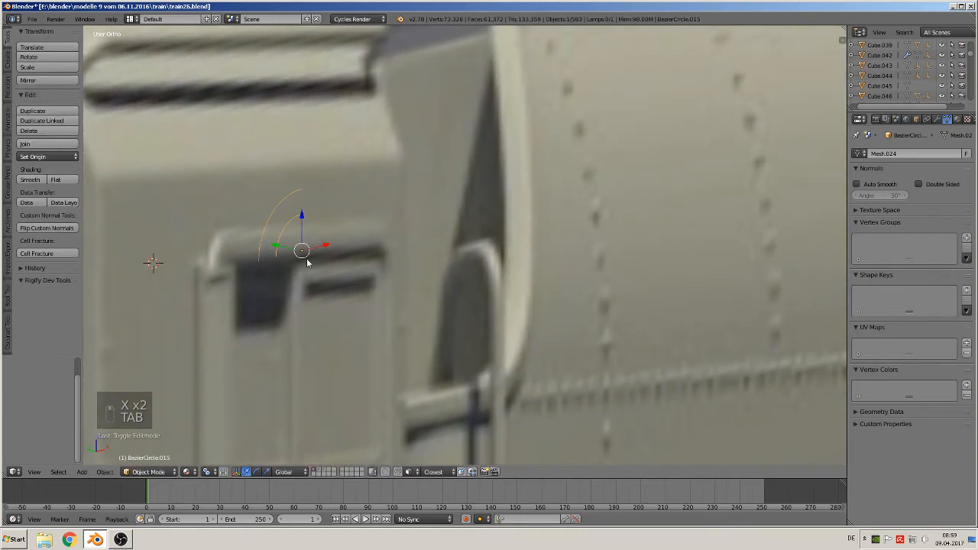
{"action": "key", "text": "g"}
{"action": "key", "text": "y"}
{"action": "left_click", "coordinate": [405, 298]}
{"action": "scroll", "coordinate": [406, 302], "scroll_direction": "up", "scroll_amount": 4}
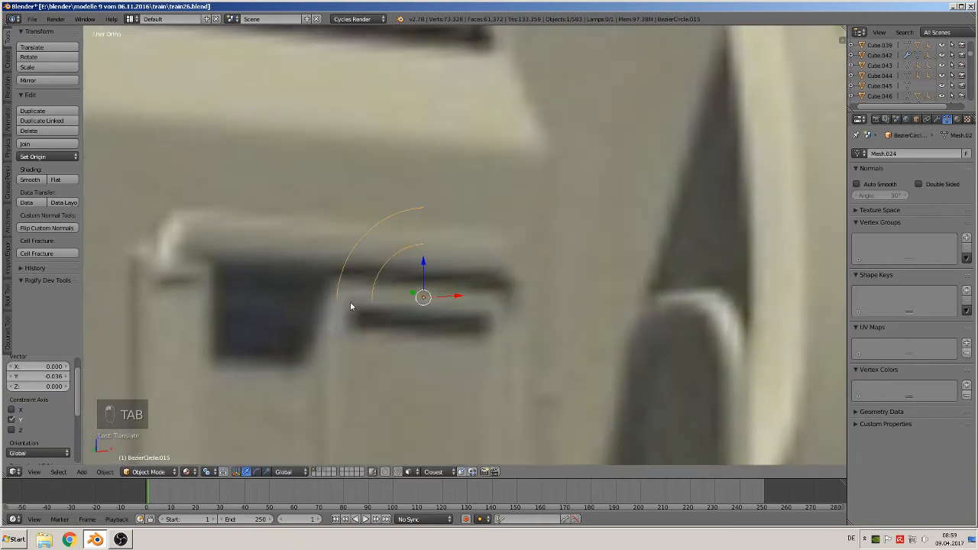
Connect the inner and outer arcs into a flat curved strip with Bridge Edge Loops
{"action": "key", "text": "KP_1"}
{"action": "key", "text": "Tab"}
{"action": "scroll", "coordinate": [427, 268], "scroll_direction": "up", "scroll_amount": 1}
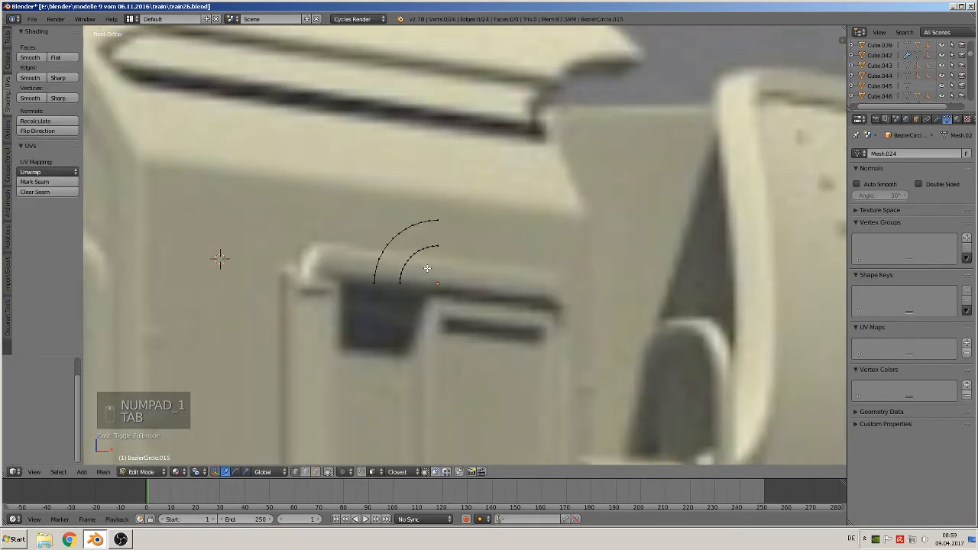
{"action": "scroll", "coordinate": [427, 269], "scroll_direction": "up", "scroll_amount": 2}
{"action": "right_click", "coordinate": [396, 253], "text": "alt"}
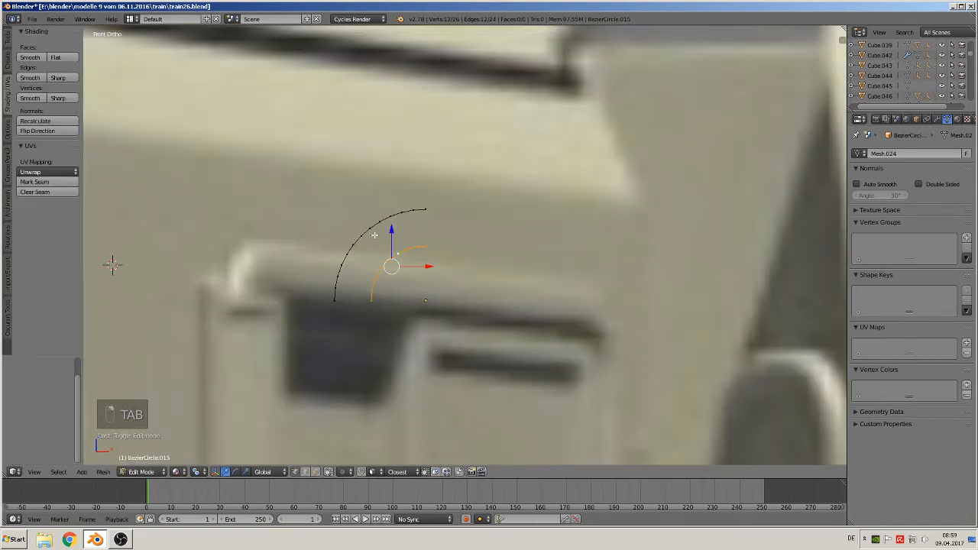
{"action": "right_click", "coordinate": [371, 230], "text": "alt+shift"}
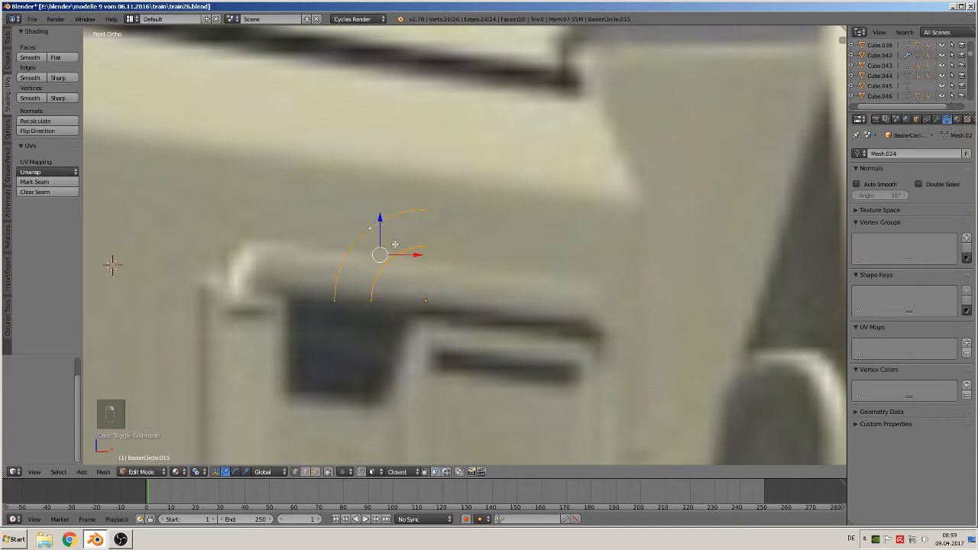
{"action": "key", "text": "space"}
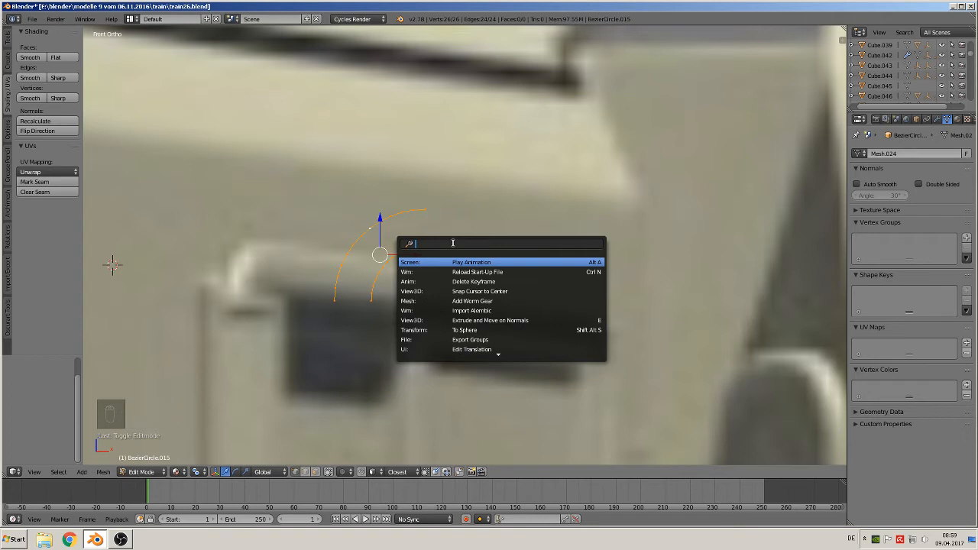
{"action": "type", "text": "br"}
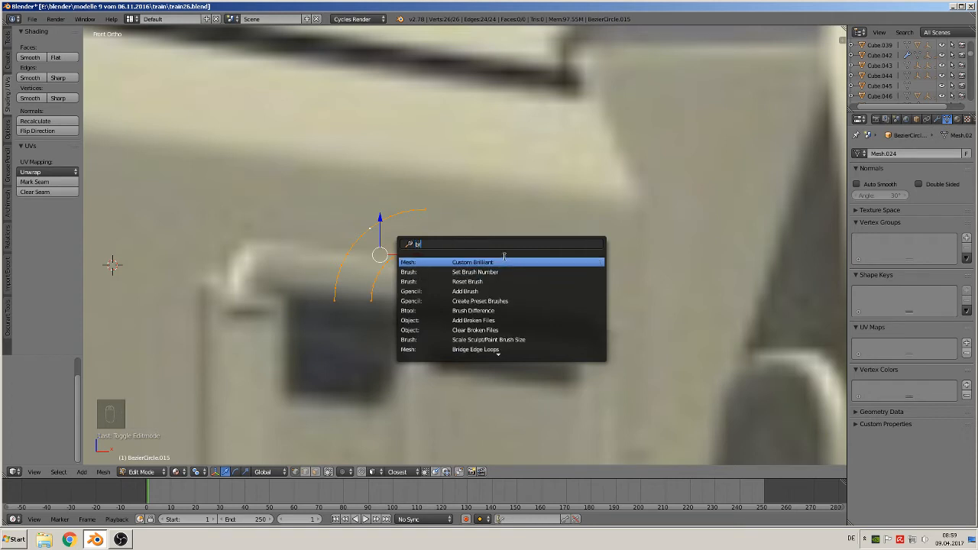
{"action": "left_click", "coordinate": [497, 349]}
{"action": "scroll", "coordinate": [523, 297], "scroll_direction": "down", "scroll_amount": 5}
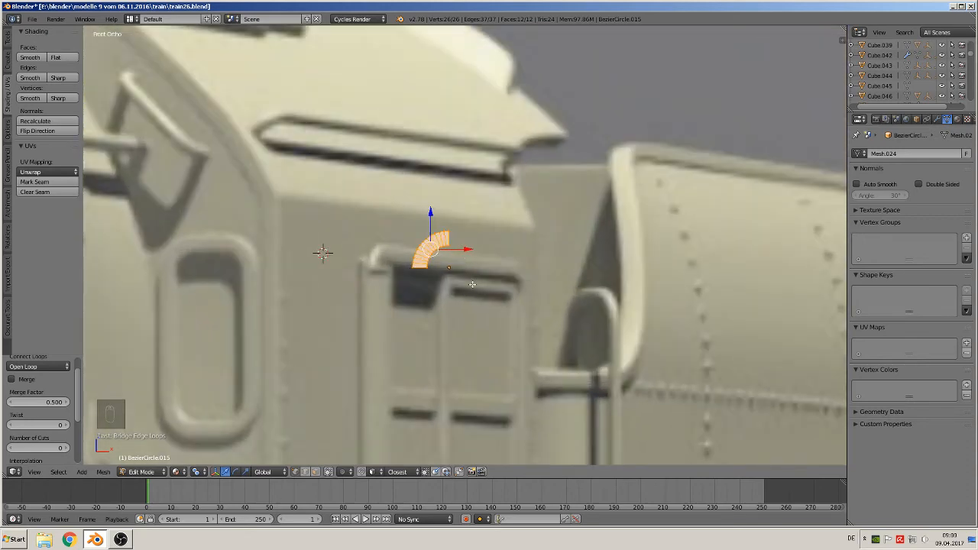
Move the curved strip about -0.094 along X and back 0.002 onto the small rounded window's upper-left corner
{"action": "key", "text": "Tab"}
{"action": "key", "text": "g"}
{"action": "key", "text": "x"}
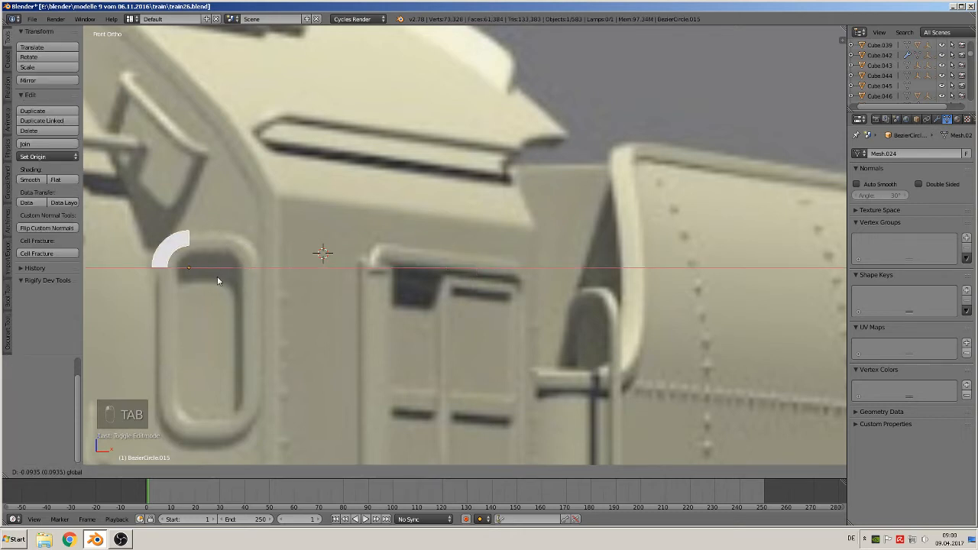
{"action": "left_click", "coordinate": [222, 281]}
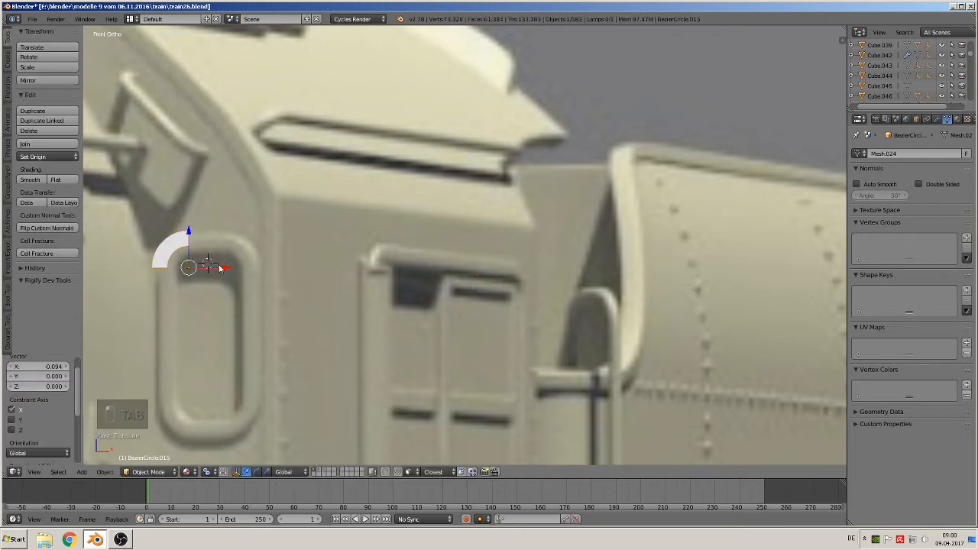
{"action": "key", "text": "g"}
{"action": "key", "text": "x"}
{"action": "left_click", "coordinate": [281, 300]}
{"action": "scroll", "coordinate": [385, 288], "scroll_direction": "up", "scroll_amount": 3}
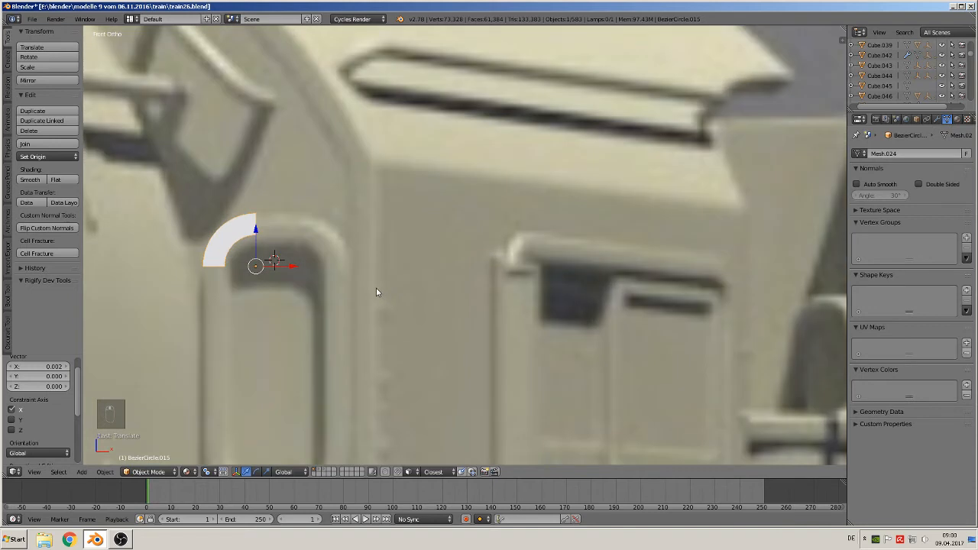
Duplicate the corner strip 0.040 along X, mirror the copy across X, and shift it -0.014 along X onto the window's upper-right corner
{"action": "key", "text": "Tab"}
{"action": "key", "text": "shift+d"}
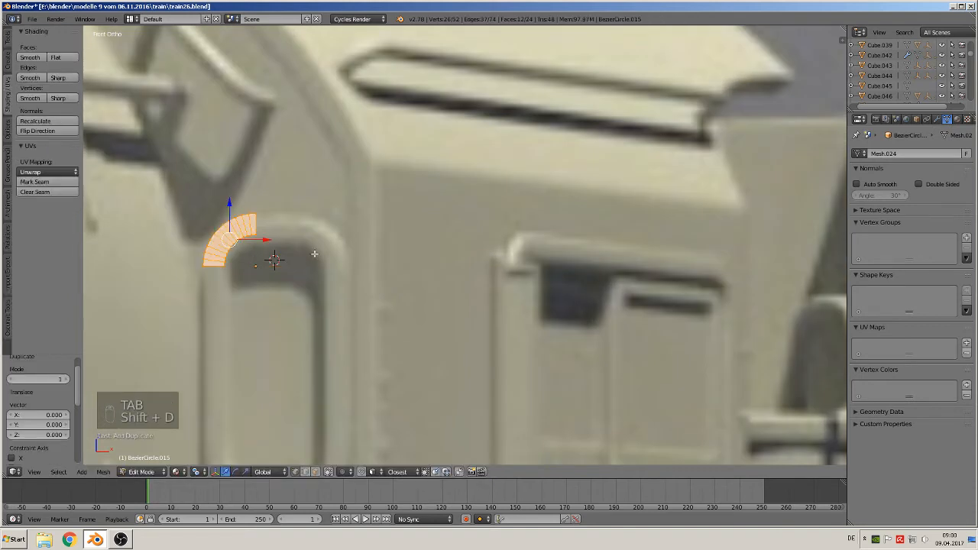
{"action": "key", "text": "x"}
{"action": "key", "text": "Return"}
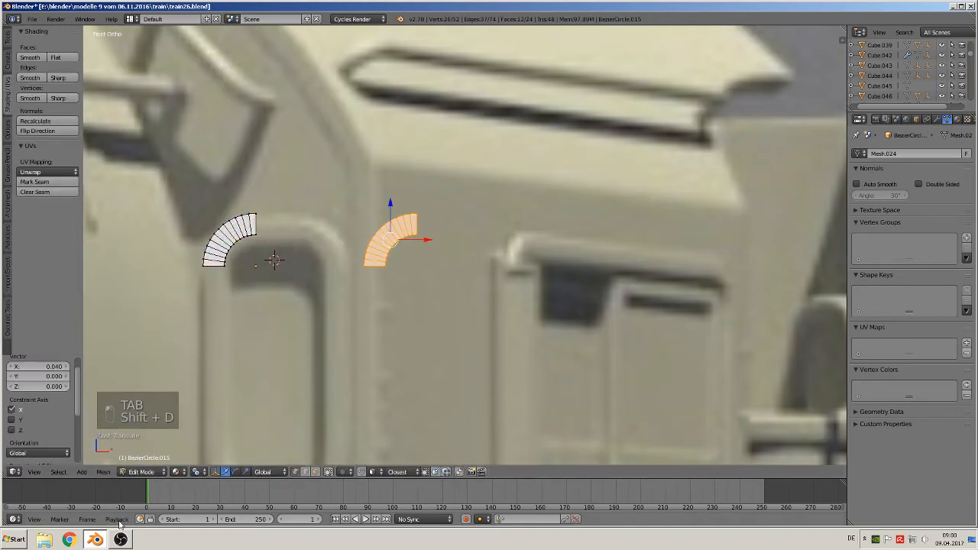
{"action": "left_click", "coordinate": [103, 472]}
{"action": "mouse_move", "coordinate": [153, 414]}
{"action": "left_click", "coordinate": [229, 414]}
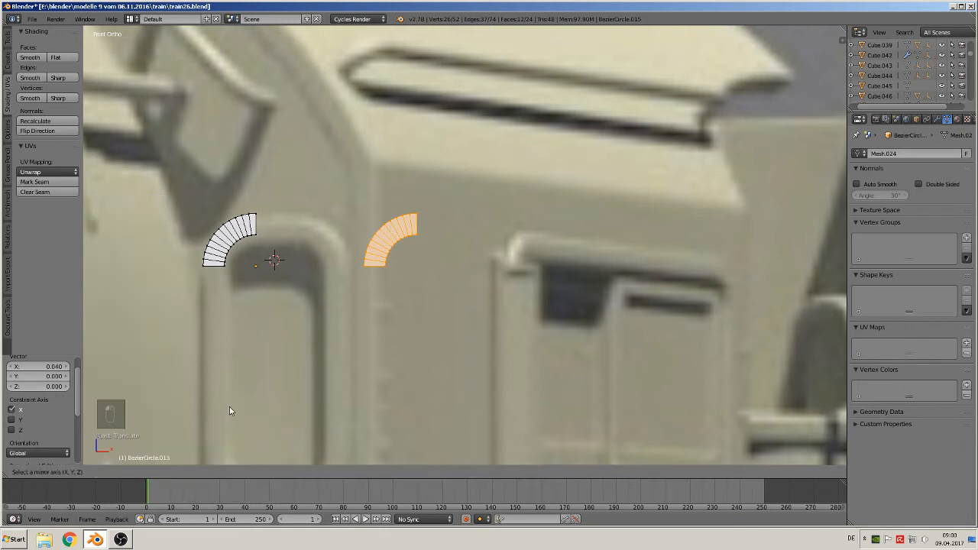
{"action": "middle_click_drag", "start_coordinate": [259, 409], "coordinate": [286, 411]}
{"action": "left_click", "coordinate": [287, 410]}
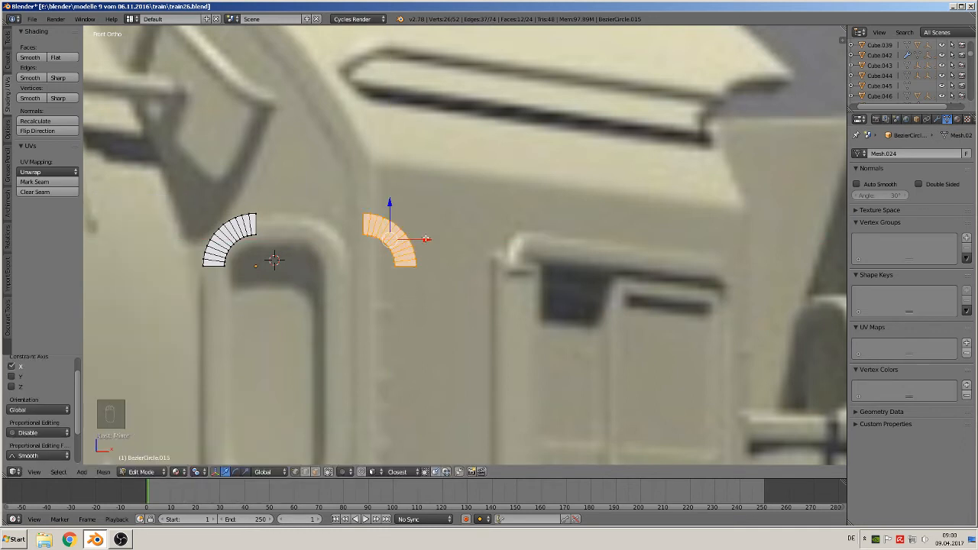
{"action": "left_click_drag", "start_coordinate": [425, 239], "coordinate": [362, 266]}
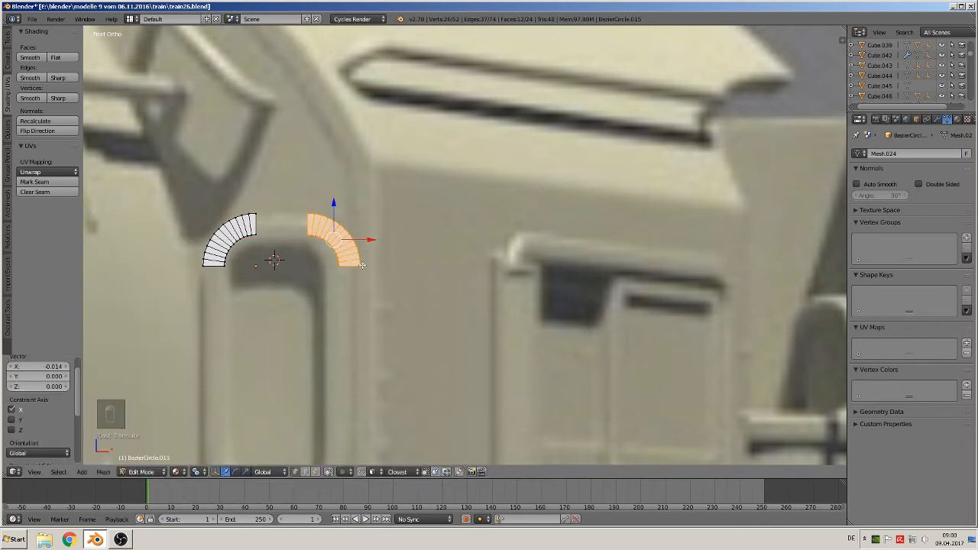
Duplicate both upper corner strips and move the copies about -0.058 along Z toward the window's lower end
{"action": "scroll", "coordinate": [362, 266], "scroll_direction": "down", "scroll_amount": 2}
{"action": "middle_click_drag", "start_coordinate": [388, 298], "coordinate": [412, 278], "text": "shift"}
{"action": "key", "text": "a"}
{"action": "key", "text": "a"}
{"action": "key", "text": "a"}
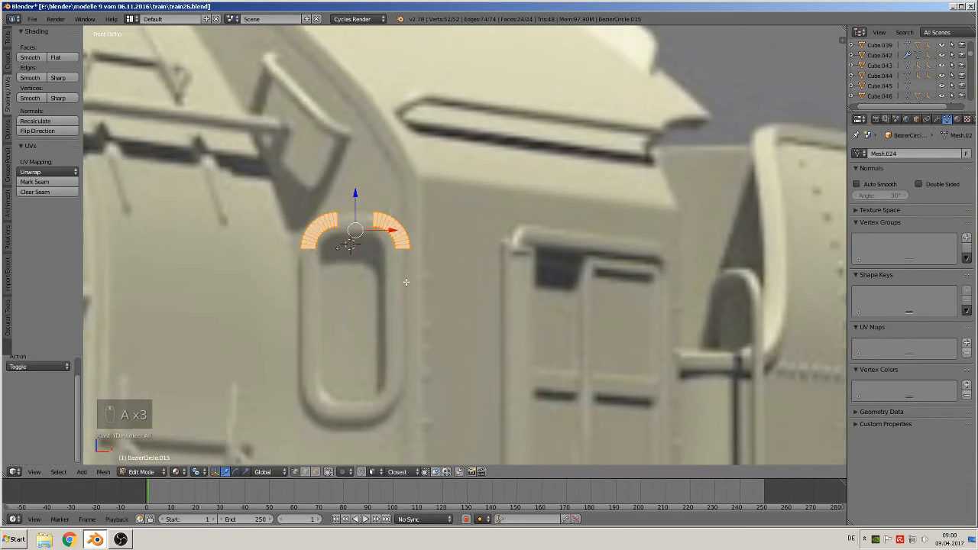
{"action": "key", "text": "shift+d"}
{"action": "left_click_drag", "start_coordinate": [354, 192], "coordinate": [336, 354]}
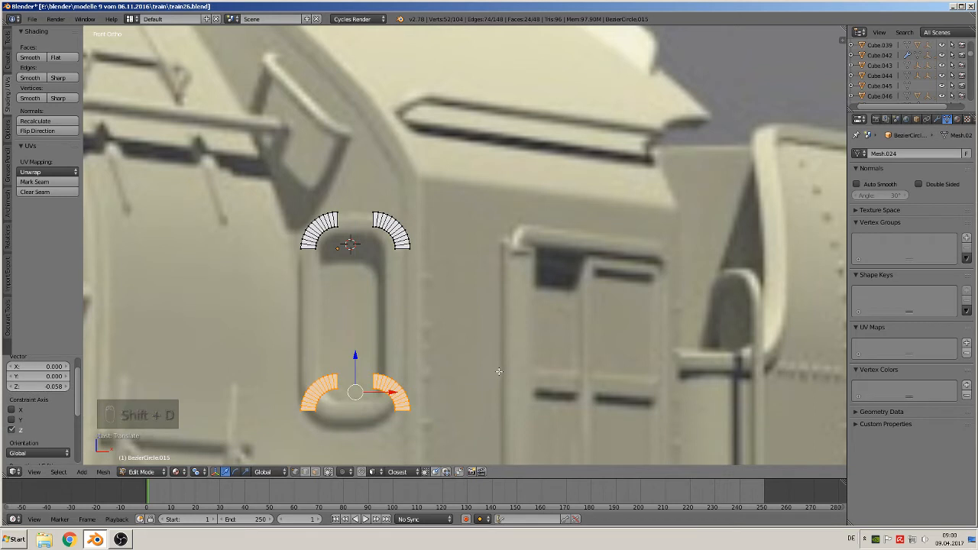
{"action": "key", "text": "r"}
{"action": "type", "text": "y1"}
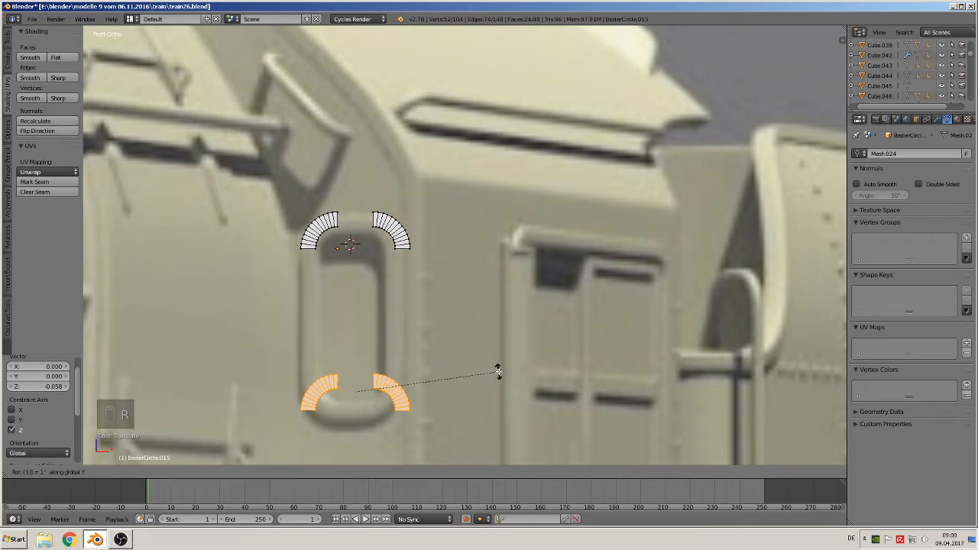
{"action": "type", "text": "80"}
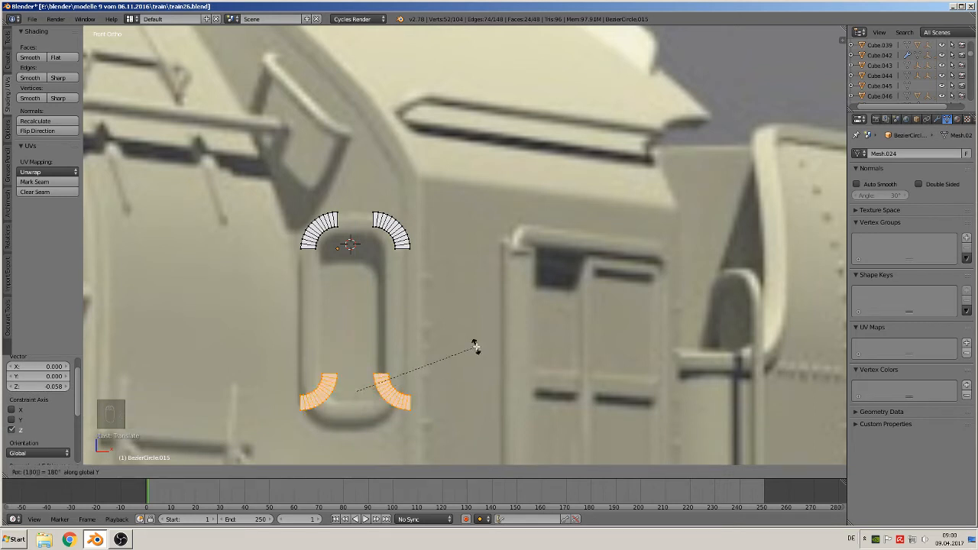
{"action": "right_click", "coordinate": [476, 346]}
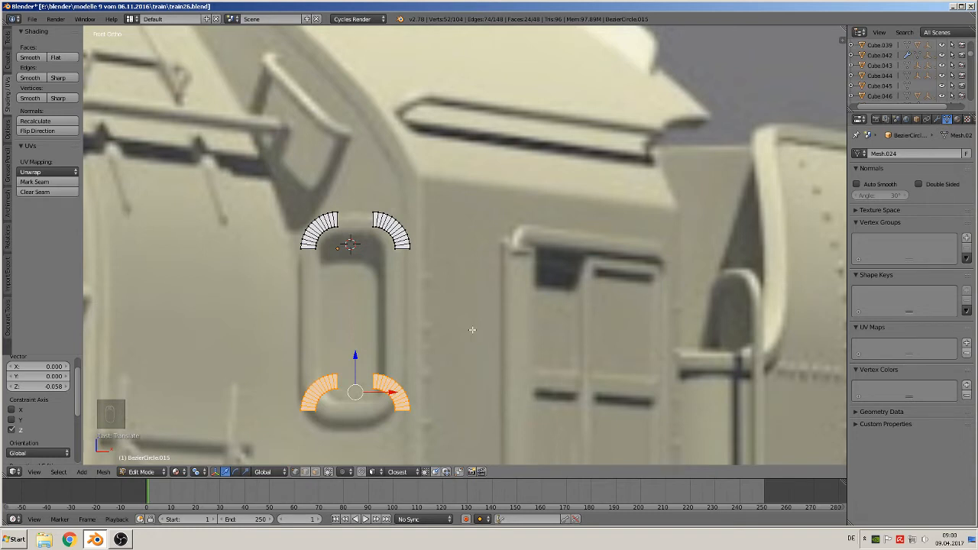
Mirror the lower corner strips along the global Z axis and lower them by about 0.002
{"action": "left_click", "coordinate": [103, 472]}
{"action": "mouse_move", "coordinate": [133, 419]}
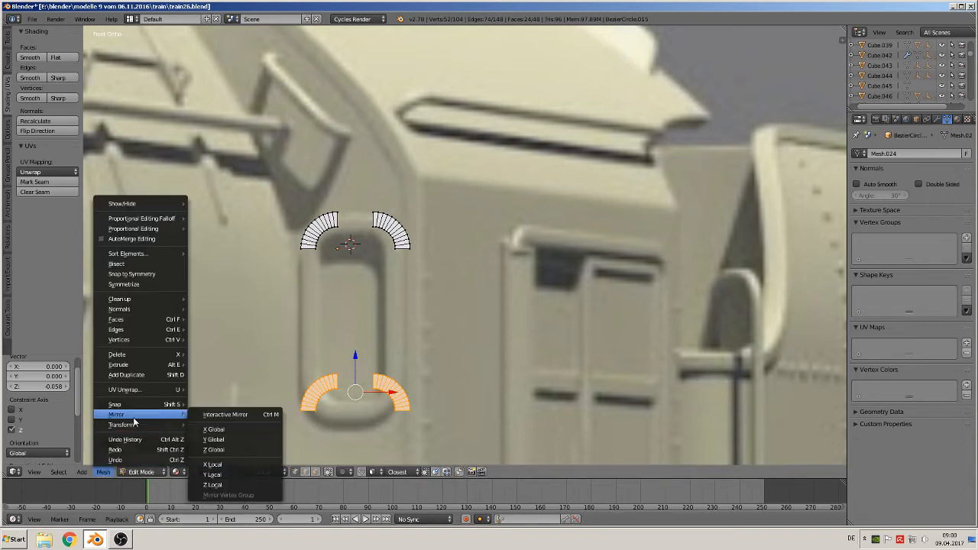
{"action": "left_click", "coordinate": [213, 413]}
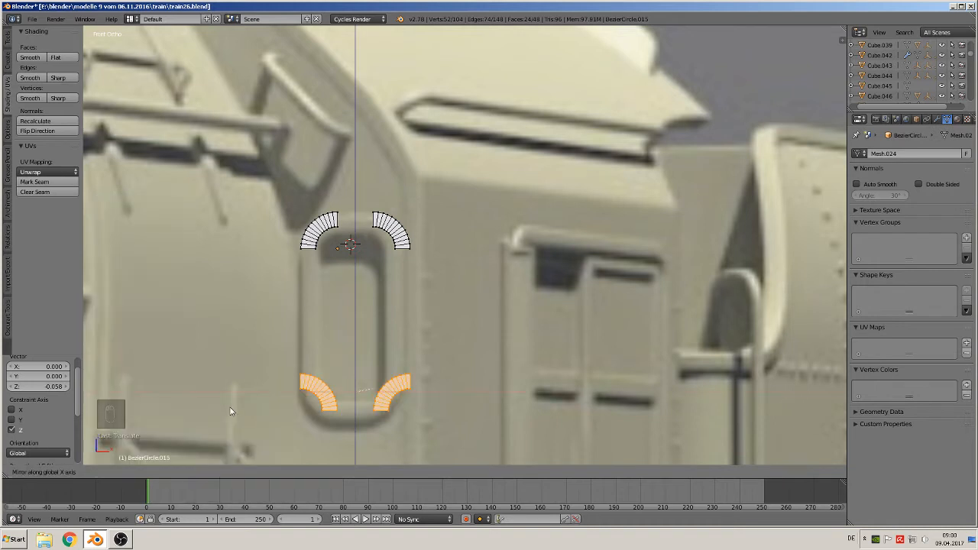
{"action": "left_click", "coordinate": [211, 453]}
{"action": "left_click", "coordinate": [365, 363]}
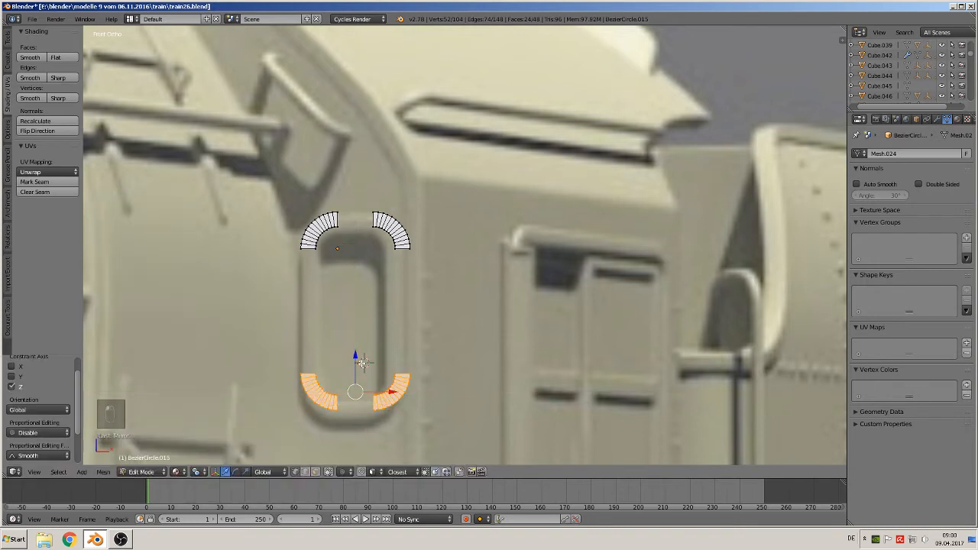
{"action": "left_click_drag", "start_coordinate": [356, 358], "coordinate": [357, 364]}
Fill the gap between the small window frame's right-hand upper and lower corner strips with a straight face
{"action": "right_click", "coordinate": [403, 378]}
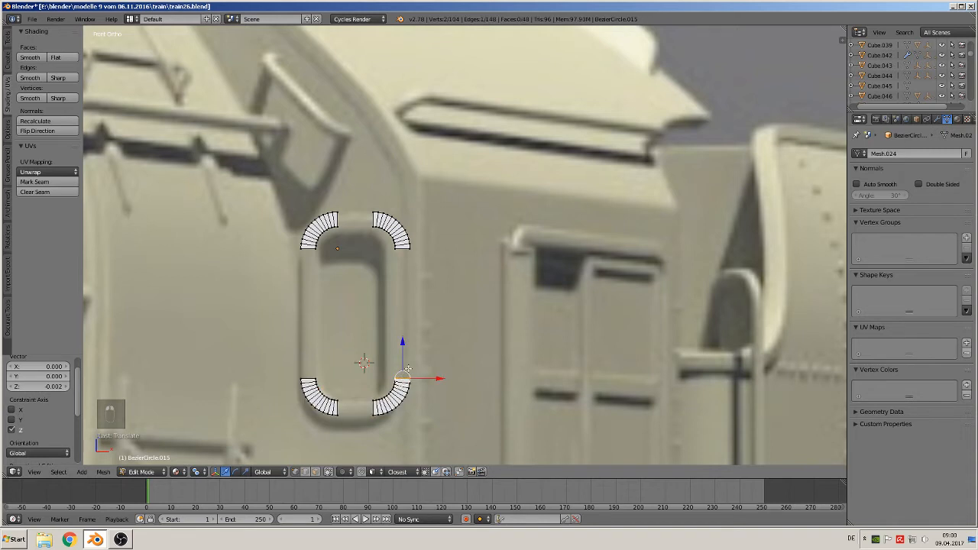
{"action": "right_click", "coordinate": [408, 247], "text": "shift"}
{"action": "right_click", "coordinate": [395, 249], "text": "alt"}
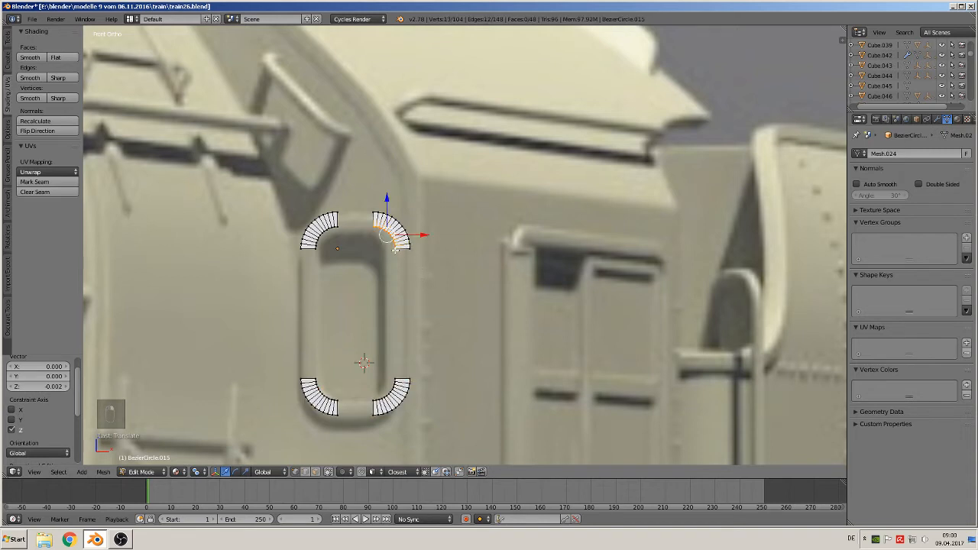
{"action": "right_click", "coordinate": [405, 249]}
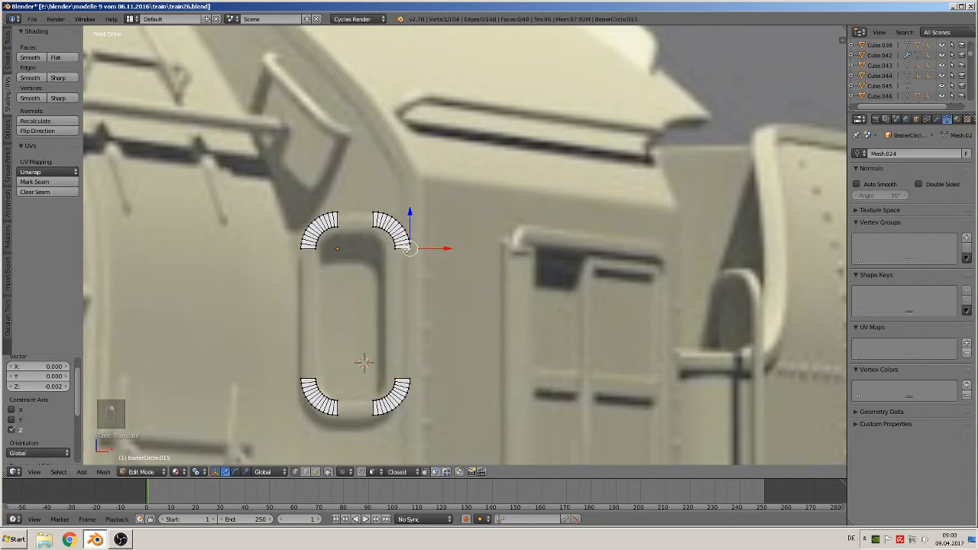
{"action": "right_click", "coordinate": [402, 376], "text": "shift"}
{"action": "key", "text": "f"}
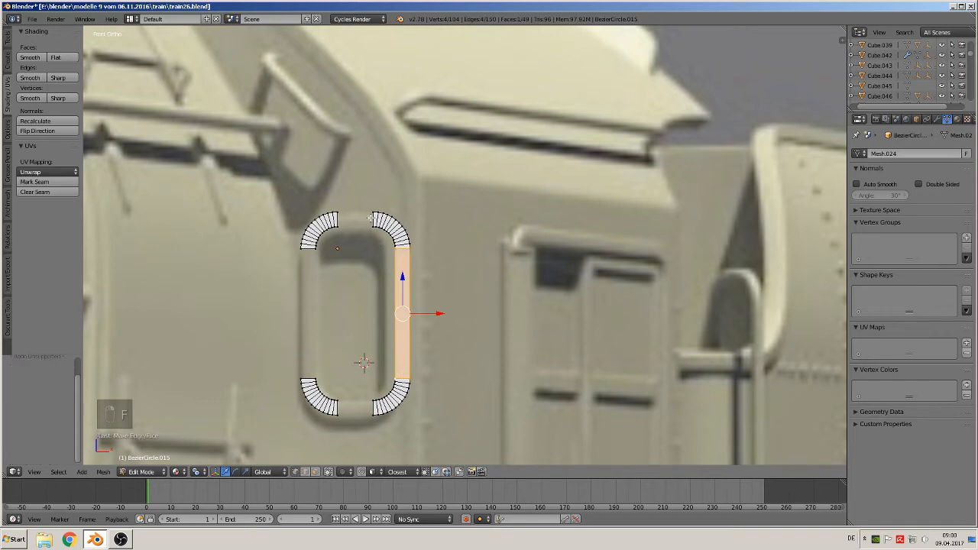
Fill the gaps along the frame's top and left side with straight faces between the corner strips
{"action": "right_click", "coordinate": [371, 220]}
{"action": "right_click", "coordinate": [340, 219], "text": "shift"}
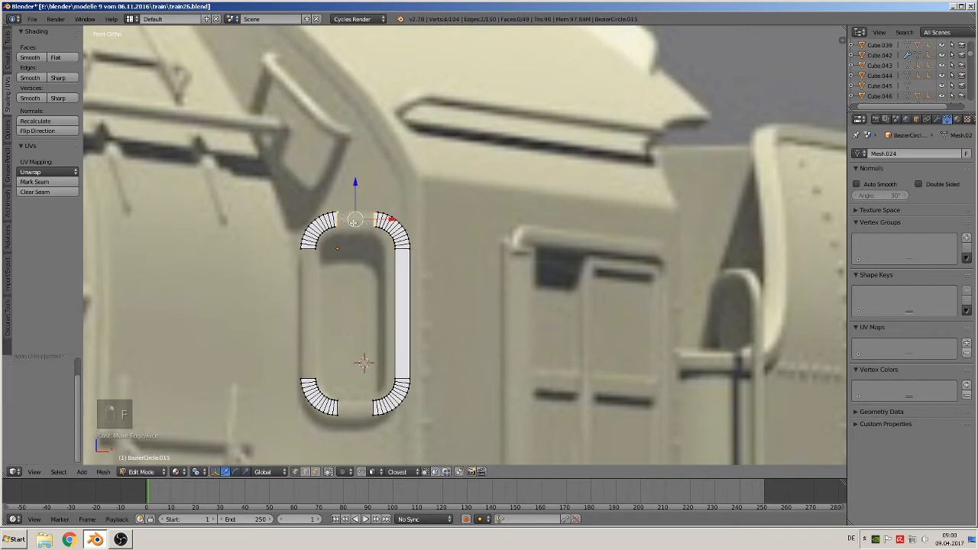
{"action": "key", "text": "f"}
{"action": "right_click", "coordinate": [303, 245]}
{"action": "right_click", "coordinate": [310, 249]}
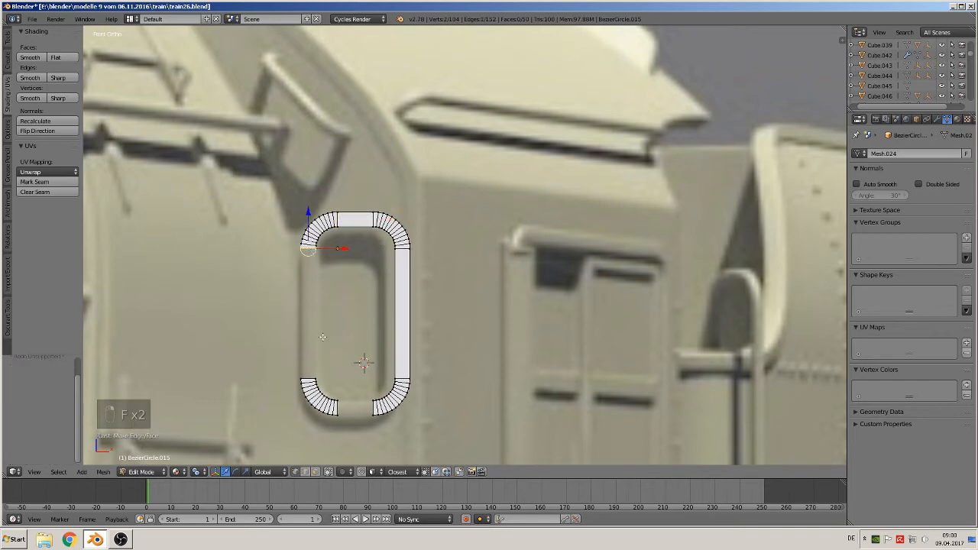
{"action": "right_click", "coordinate": [308, 375], "text": "shift"}
{"action": "key", "text": "f"}
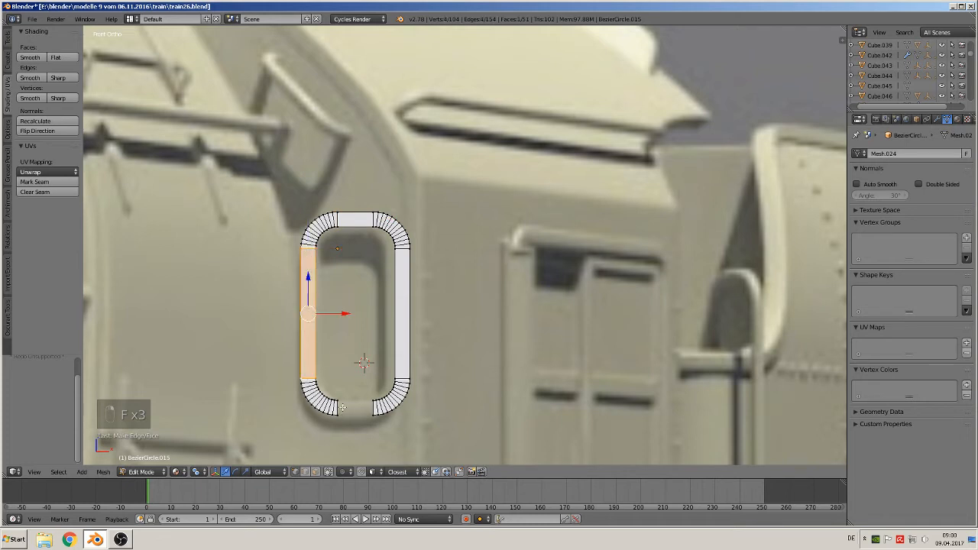
Close the rounded frame with a straight face between the two lower corner strips and leave mesh editing
{"action": "right_click", "coordinate": [338, 406], "text": "shift"}
{"action": "key", "text": "a"}
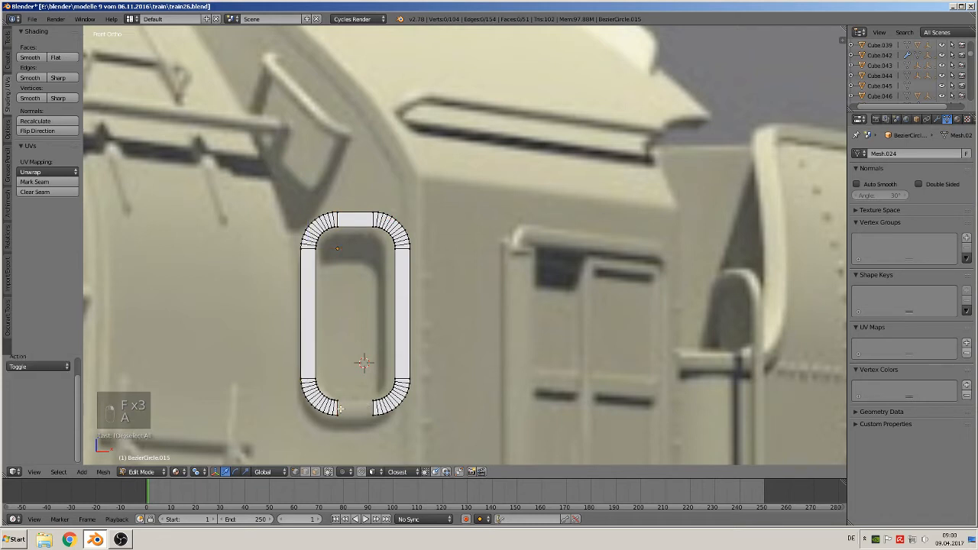
{"action": "right_click", "coordinate": [339, 406]}
{"action": "right_click", "coordinate": [369, 408], "text": "shift"}
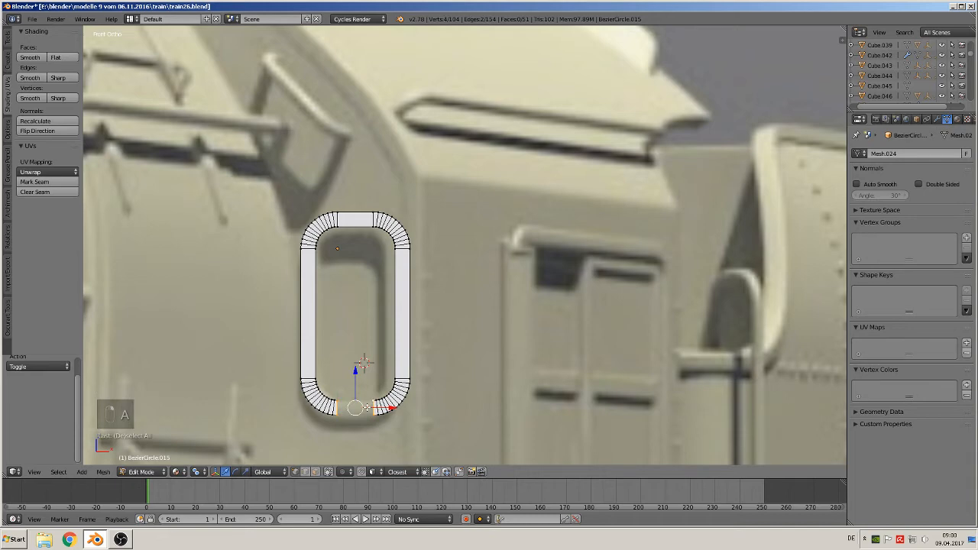
{"action": "key", "text": "f"}
{"action": "key", "text": "Tab"}
Delete the separate white frame object standing in front of the cab's larger side window
{"action": "middle_click_drag", "start_coordinate": [371, 405], "coordinate": [317, 415]}
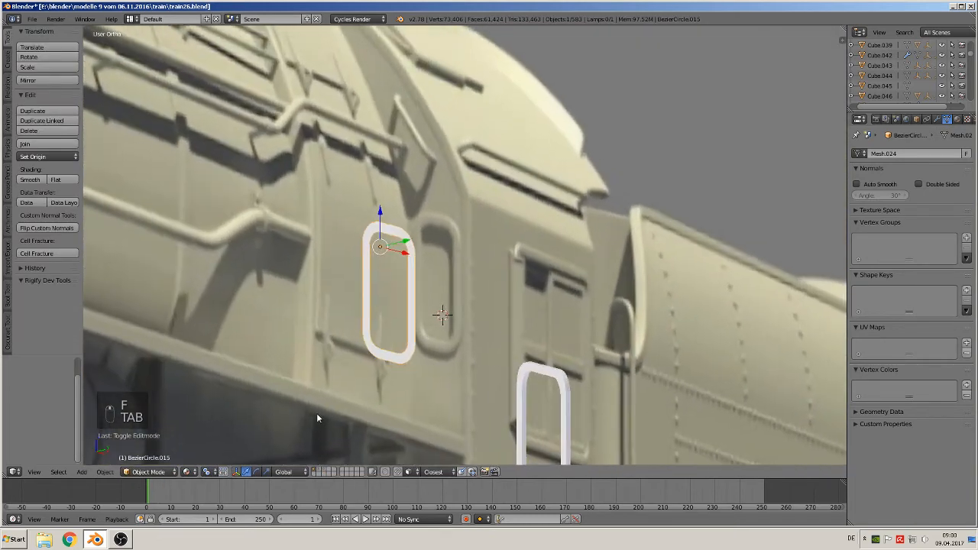
{"action": "right_click", "coordinate": [567, 404]}
{"action": "key", "text": "x"}
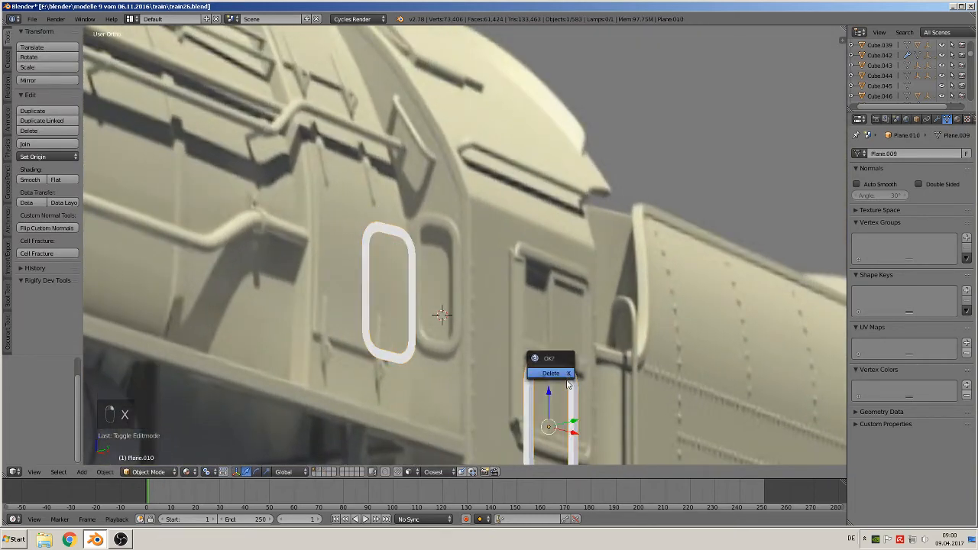
{"action": "left_click", "coordinate": [551, 373]}
Extrude all faces of the rounded window frame by about 0.003 to give it thickness
{"action": "right_click", "coordinate": [414, 297]}
{"action": "key", "text": "Tab"}
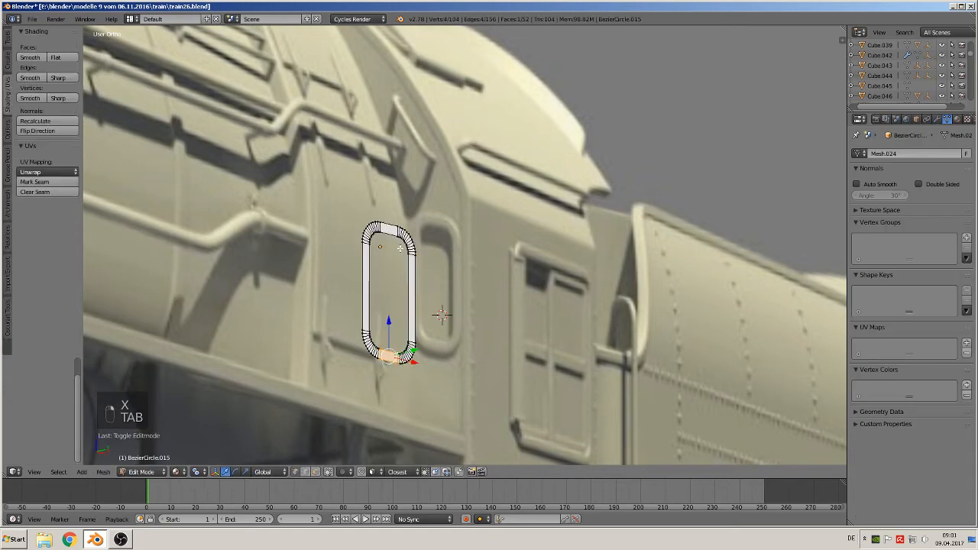
{"action": "key", "text": "a"}
{"action": "key", "text": "a"}
{"action": "key", "text": "a"}
{"action": "key", "text": "a"}
{"action": "key", "text": "shift+e"}
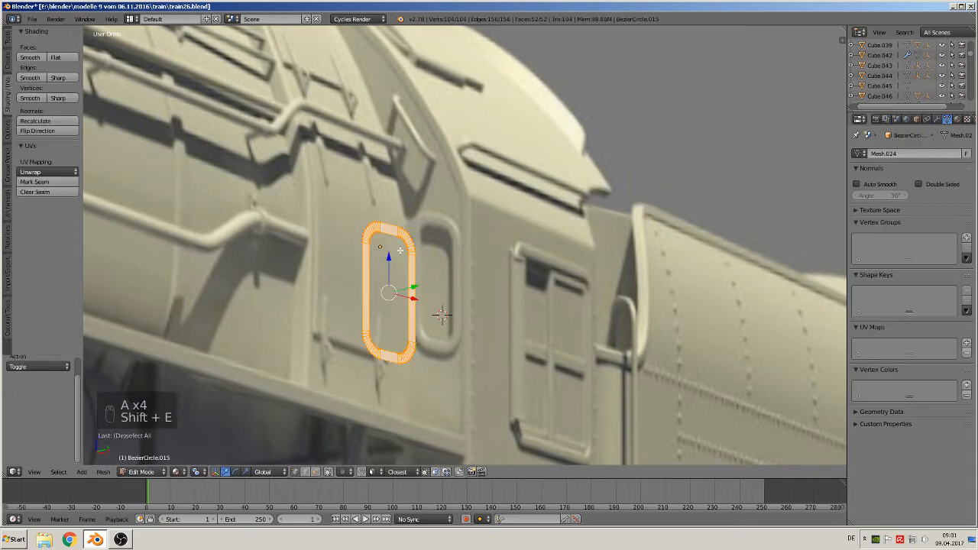
{"action": "left_click_drag", "start_coordinate": [414, 289], "coordinate": [397, 314]}
{"action": "scroll", "coordinate": [396, 314], "scroll_direction": "up", "scroll_amount": 3}
{"action": "key", "text": "e"}
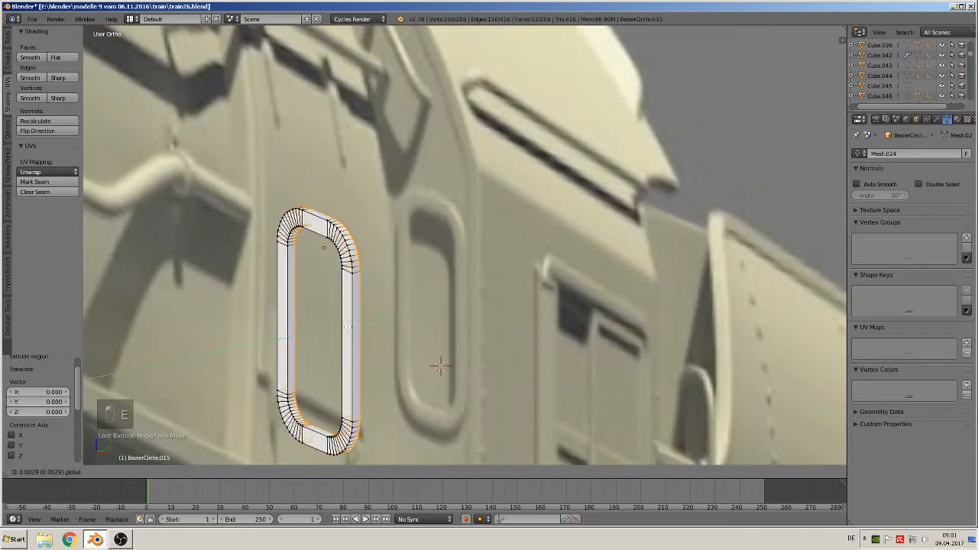
{"action": "left_click", "coordinate": [352, 330]}
{"action": "key", "text": "Tab"}
Apply smooth shading to the loop of faces around the rounded frame's outer side
{"action": "scroll", "coordinate": [354, 328], "scroll_direction": "up", "scroll_amount": 5}
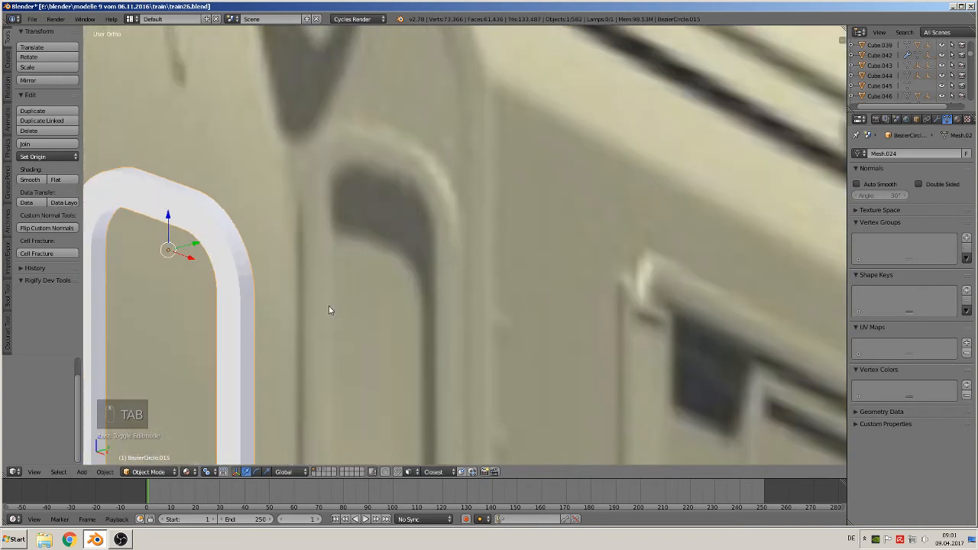
{"action": "middle_click_drag", "start_coordinate": [328, 306], "coordinate": [487, 290], "text": "shift"}
{"action": "scroll", "coordinate": [487, 291], "scroll_direction": "up", "scroll_amount": 3}
{"action": "key", "text": "Tab"}
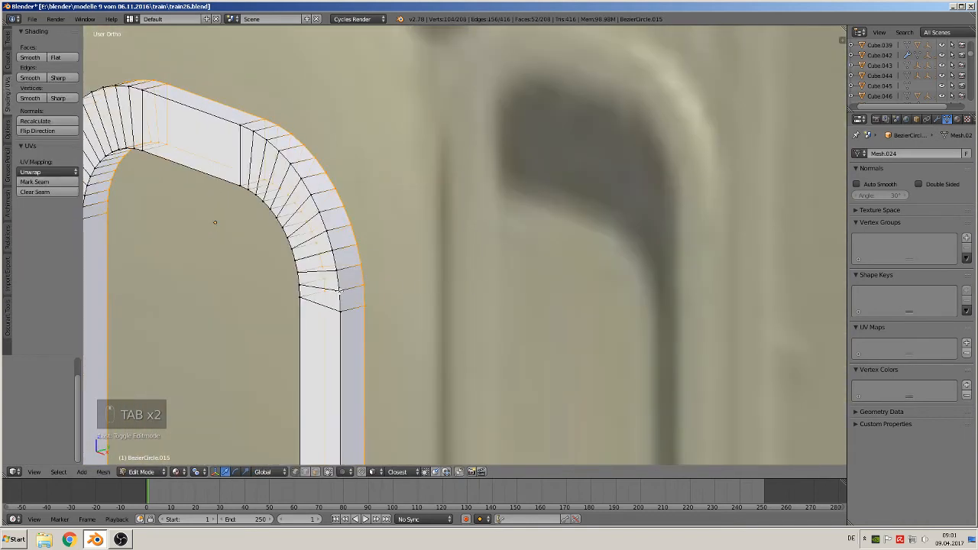
{"action": "left_click", "coordinate": [317, 472]}
{"action": "right_click", "coordinate": [342, 262], "text": "alt"}
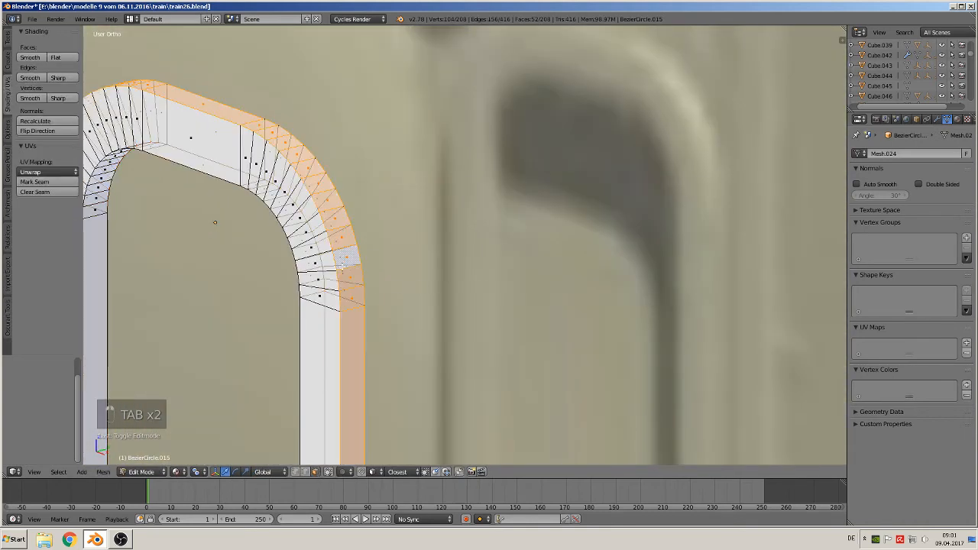
{"action": "left_click", "coordinate": [30, 57]}
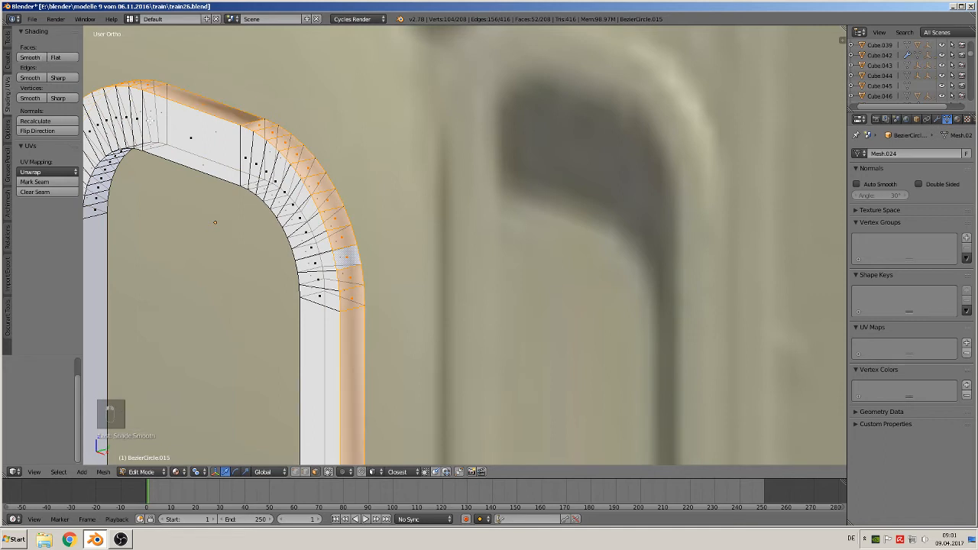
Insert an edge loop around the frame's outer side faces
{"action": "key", "text": "ctrl+r"}
{"action": "left_click", "coordinate": [353, 304]}
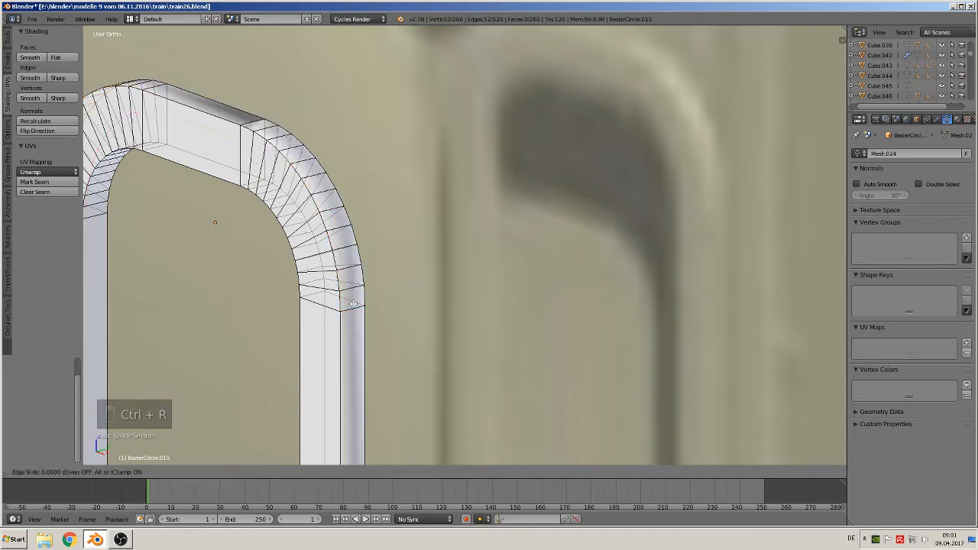
Add two supporting edge loops around the rounded window frame's outer side, sliding the first to a factor of -0.171
{"action": "left_click", "coordinate": [349, 304]}
{"action": "key", "text": "ctrl+r"}
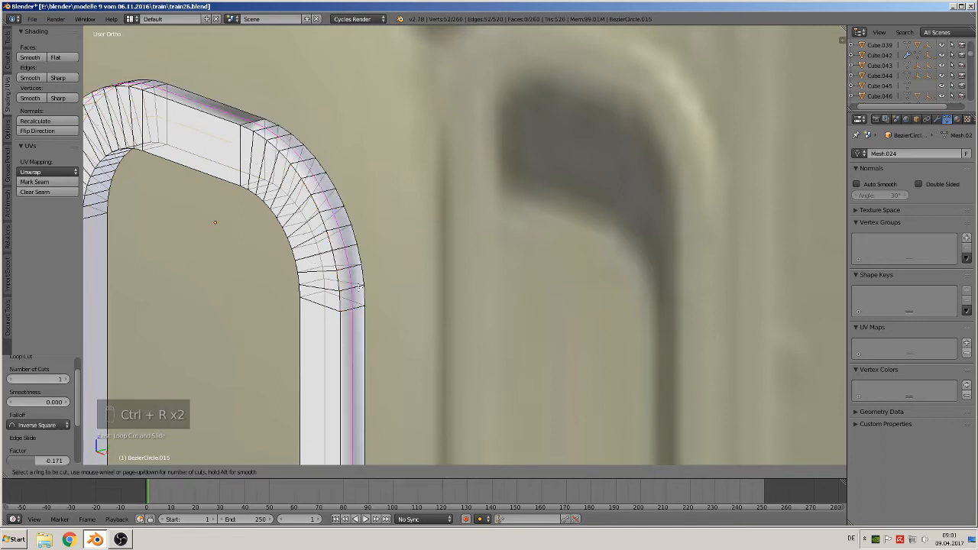
{"action": "left_click", "coordinate": [364, 290]}
{"action": "left_click", "coordinate": [368, 287]}
{"action": "key", "text": "Tab"}
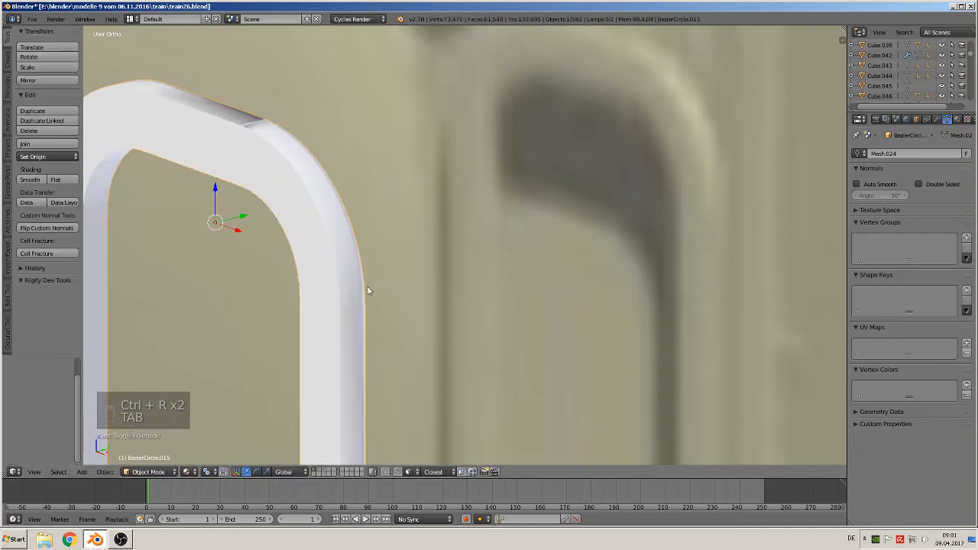
Select the rounded window frame's whole mesh and recalculate its normals
{"action": "scroll", "coordinate": [305, 238], "scroll_direction": "down", "scroll_amount": 2}
{"action": "key", "text": "a"}
{"action": "key", "text": "a"}
{"action": "key", "text": "a"}
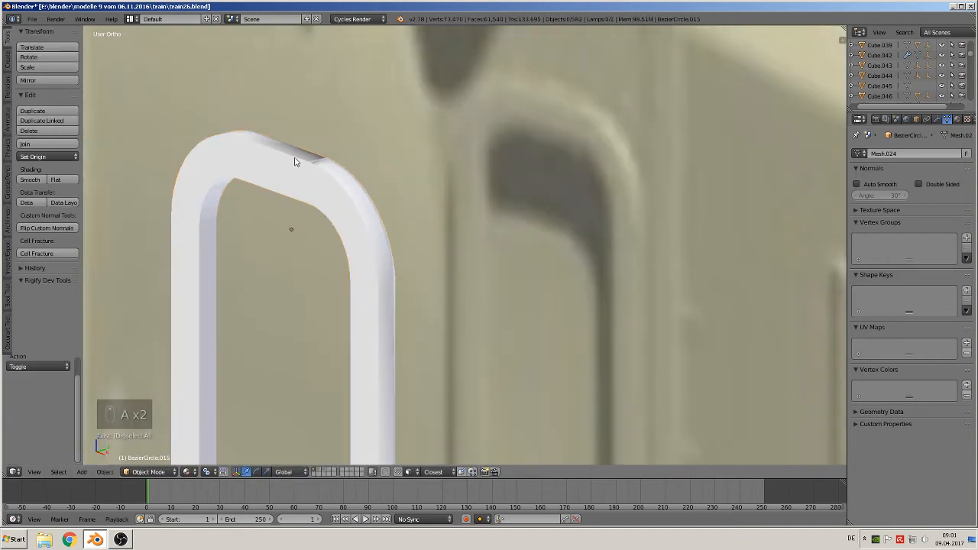
{"action": "key", "text": "Tab"}
{"action": "key", "text": "a"}
{"action": "key", "text": "a"}
{"action": "key", "text": "a"}
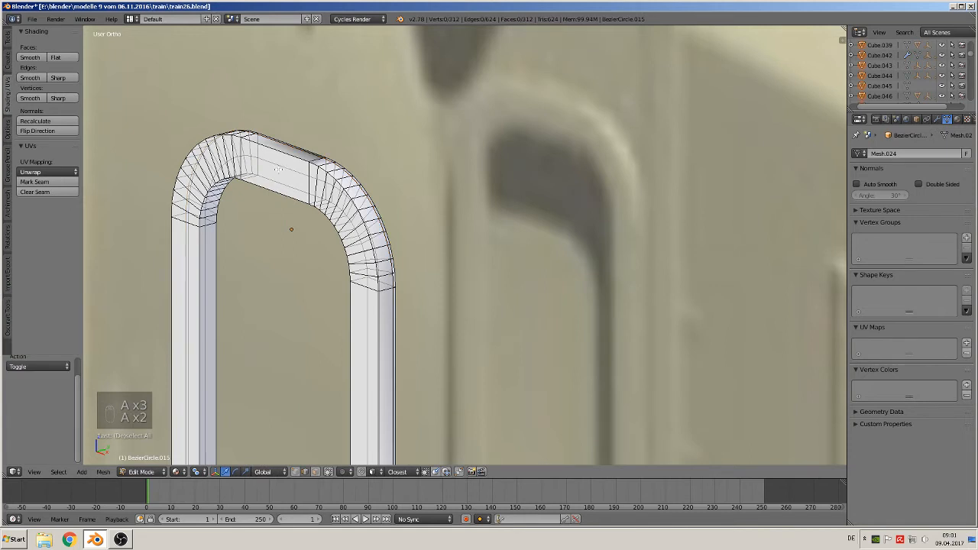
{"action": "left_click", "coordinate": [38, 122]}
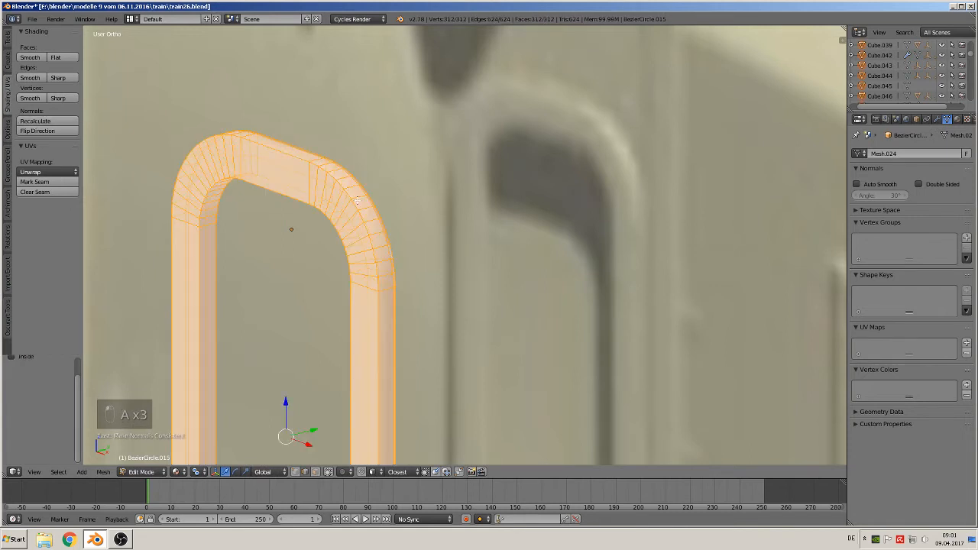
{"action": "key", "text": "Tab"}
In front view, duplicate the rounded window frame along X to the tender's front end and lower the copy by 0.014
{"action": "key", "text": "KP_1"}
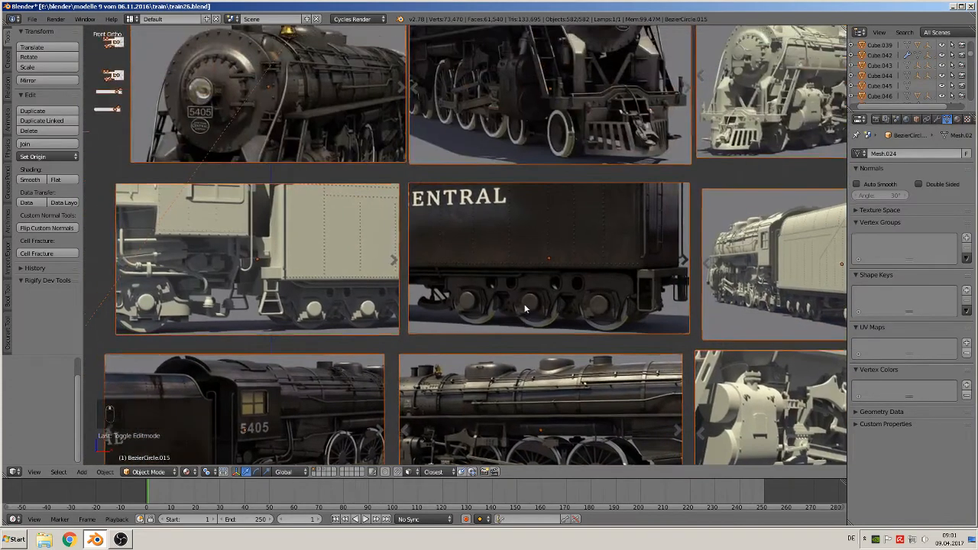
{"action": "key", "text": "a"}
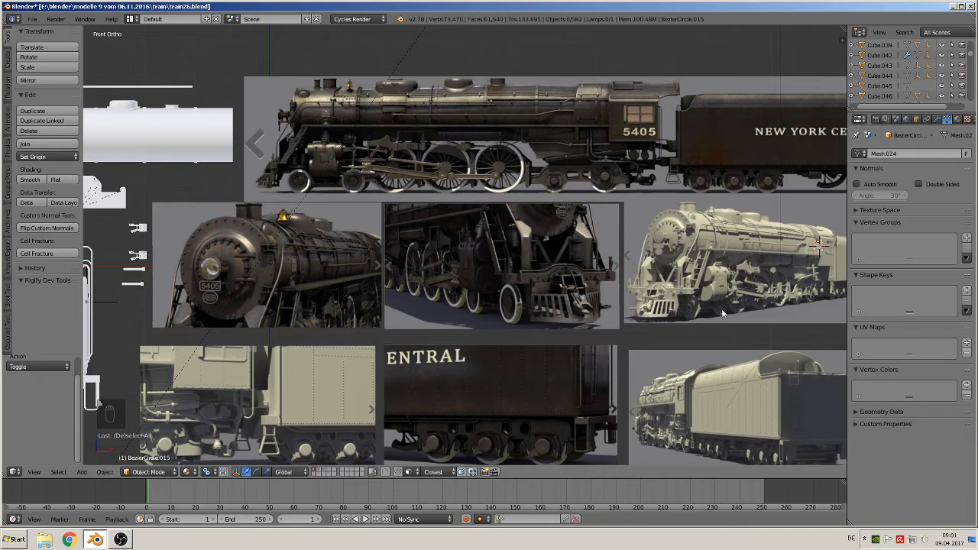
{"action": "key", "text": "KP_Decimal"}
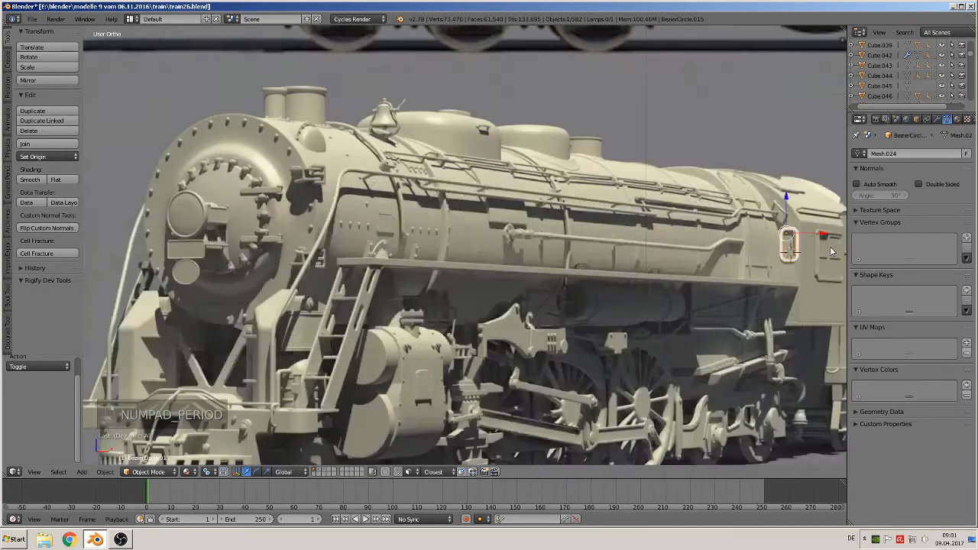
{"action": "scroll", "coordinate": [651, 323], "scroll_direction": "down", "scroll_amount": 7}
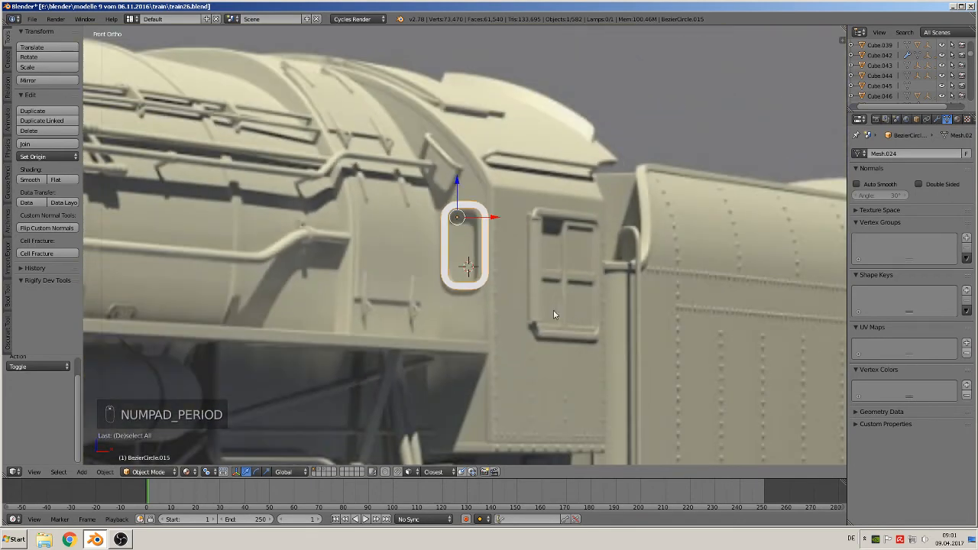
{"action": "middle_click_drag", "start_coordinate": [531, 318], "coordinate": [324, 336], "text": "shift"}
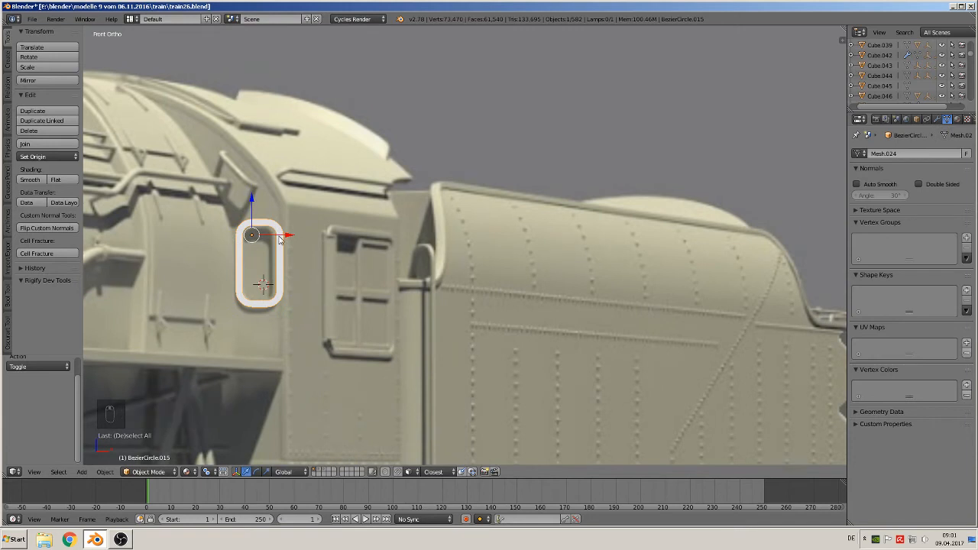
{"action": "key", "text": "shift+d"}
{"action": "key", "text": "x"}
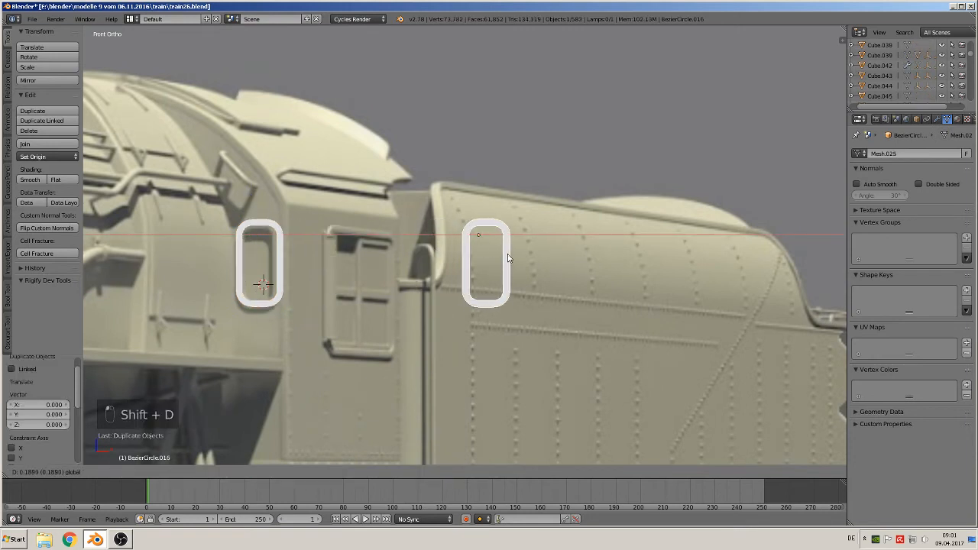
{"action": "left_click", "coordinate": [490, 261]}
{"action": "left_click_drag", "start_coordinate": [464, 201], "coordinate": [463, 217]}
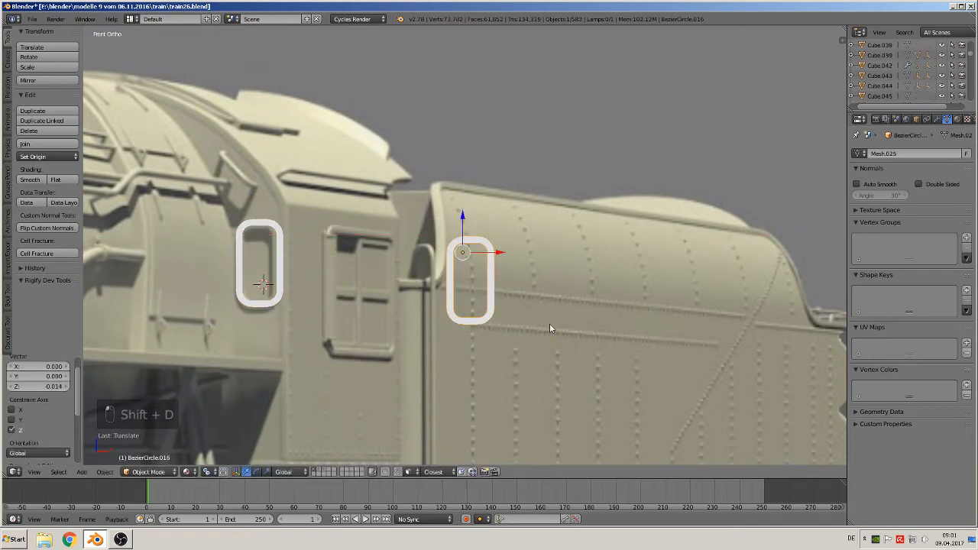
Scale the duplicated frame to 0.62 and align it with the upper front corner of the cab's side window
{"action": "key", "text": "s"}
{"action": "left_click", "coordinate": [510, 303]}
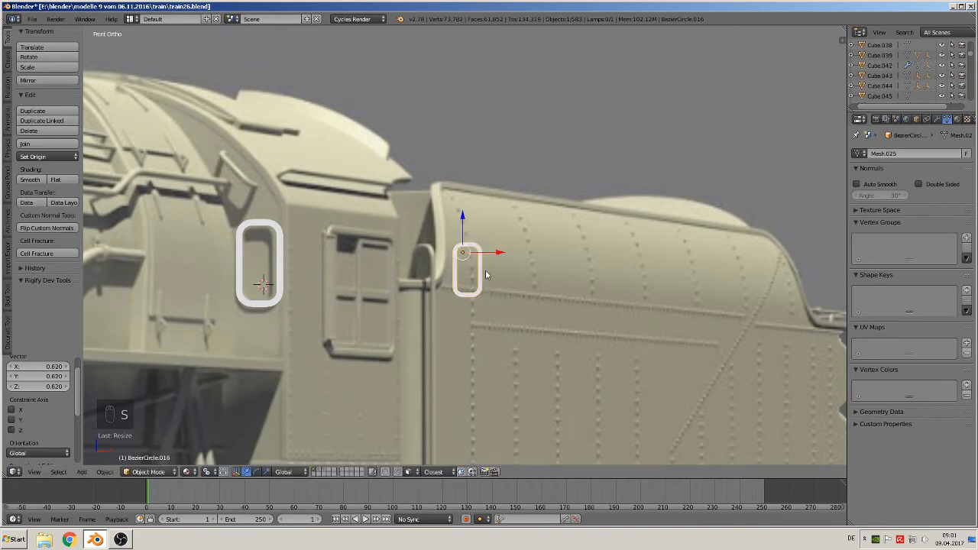
{"action": "left_click_drag", "start_coordinate": [461, 218], "coordinate": [463, 211]}
{"action": "left_click_drag", "start_coordinate": [495, 242], "coordinate": [363, 242]}
{"action": "left_click_drag", "start_coordinate": [334, 207], "coordinate": [334, 199]}
Stretch the duplicated frame along X by moving its tender-side half past the far edge of the cab window
{"action": "middle_click_drag", "start_coordinate": [558, 266], "coordinate": [726, 196], "text": "shift"}
{"action": "scroll", "coordinate": [665, 255], "scroll_direction": "up", "scroll_amount": 2}
{"action": "middle_click_drag", "start_coordinate": [665, 255], "coordinate": [462, 401], "text": "shift"}
{"action": "key", "text": "Tab"}
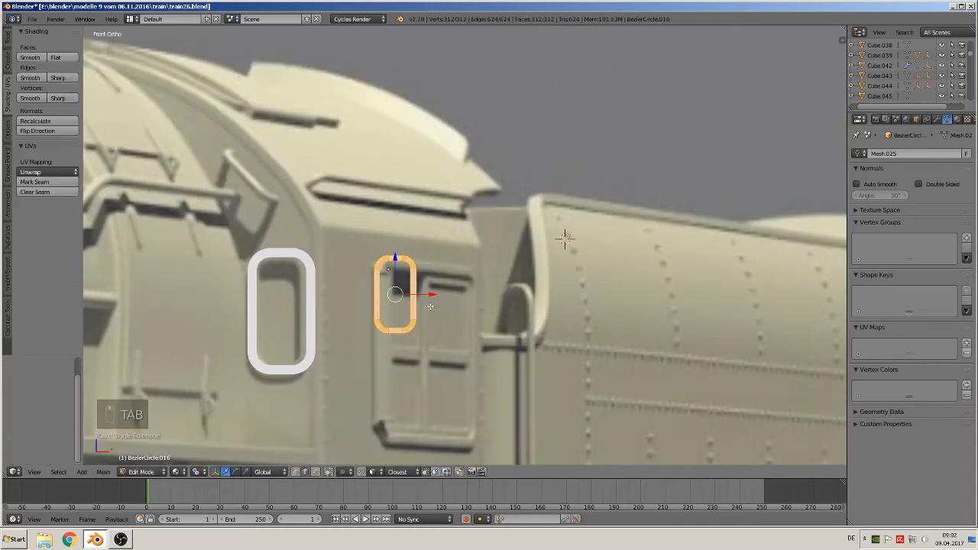
{"action": "key", "text": "a"}
{"action": "key", "text": "a"}
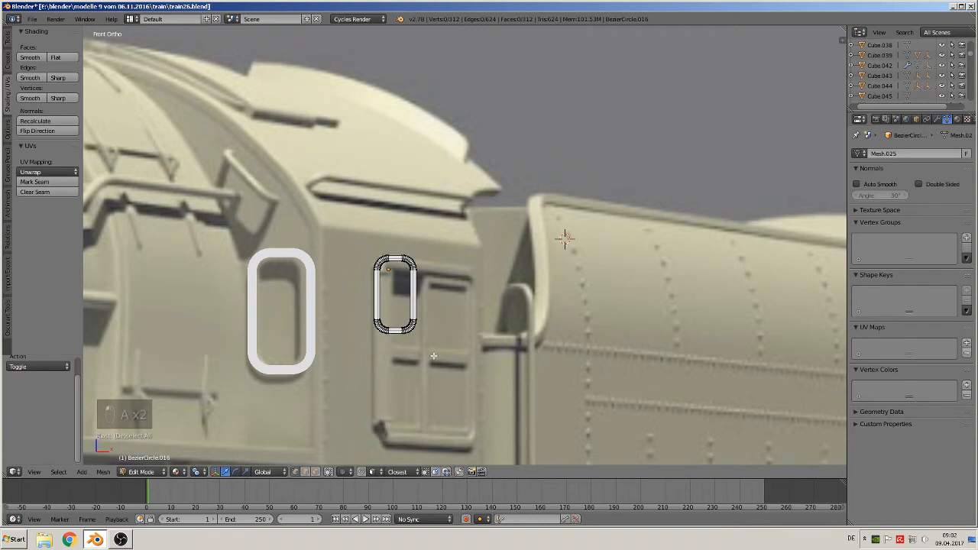
{"action": "key", "text": "b"}
{"action": "left_click_drag", "start_coordinate": [433, 355], "coordinate": [399, 234]}
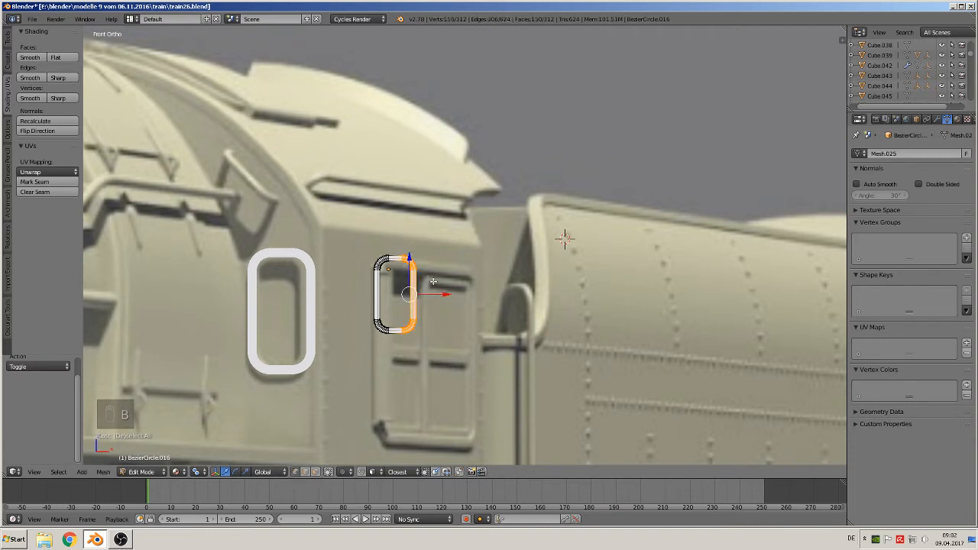
{"action": "key", "text": "g"}
{"action": "key", "text": "x"}
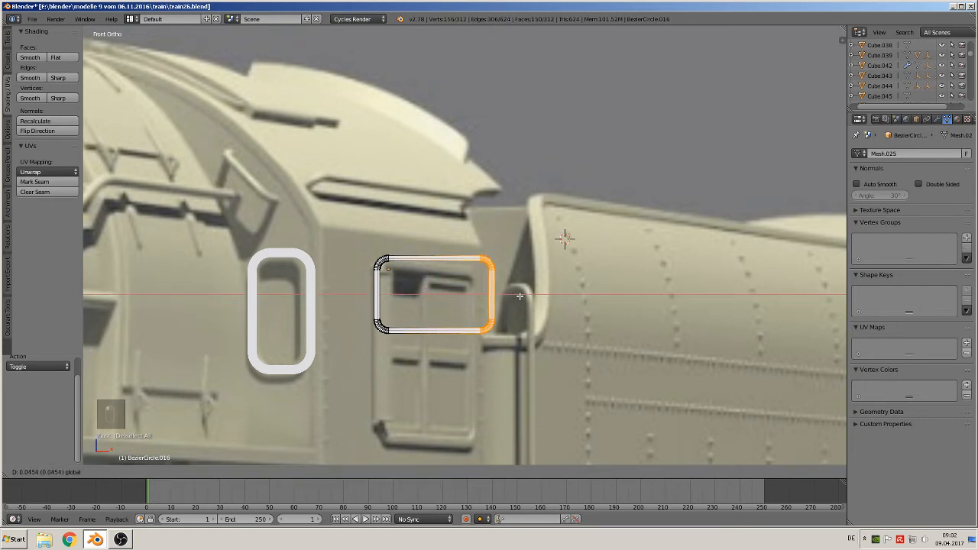
{"action": "left_click", "coordinate": [529, 295]}
Move the frame's lower half down about 0.065 along Z to match the cab window's height
{"action": "key", "text": "a"}
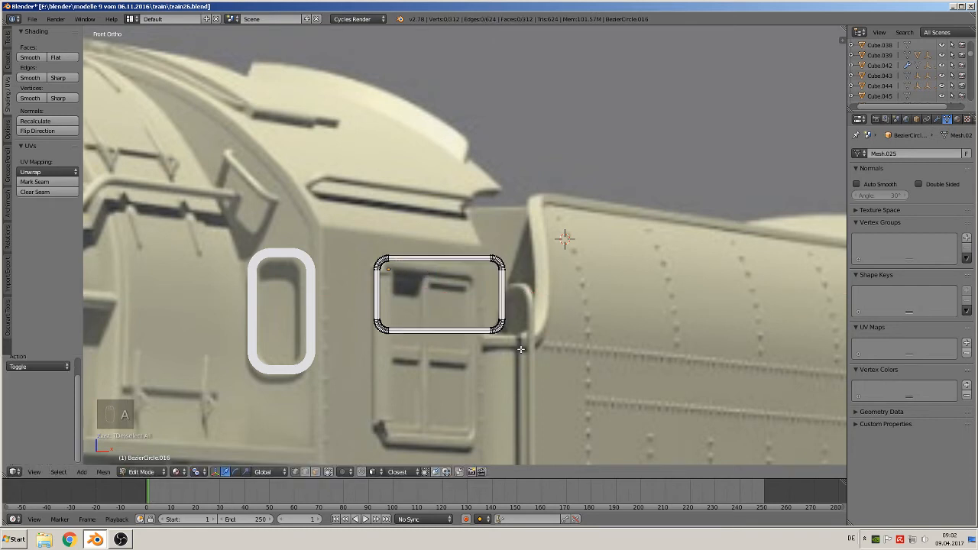
{"action": "key", "text": "b"}
{"action": "left_click_drag", "start_coordinate": [536, 344], "coordinate": [372, 283]}
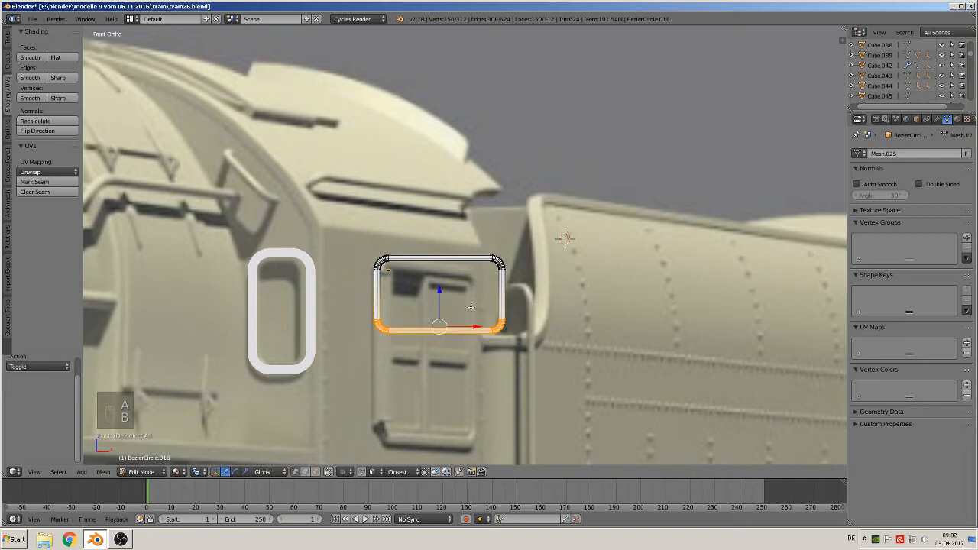
{"action": "key", "text": "g"}
{"action": "key", "text": "z"}
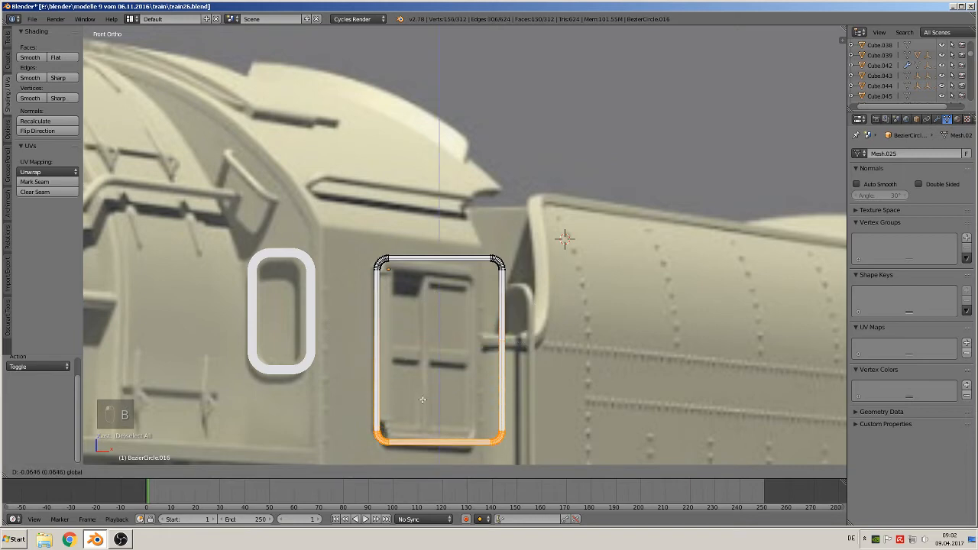
{"action": "left_click", "coordinate": [423, 400]}
{"action": "scroll", "coordinate": [505, 353], "scroll_direction": "down", "scroll_amount": 2}
{"action": "key", "text": "Tab"}
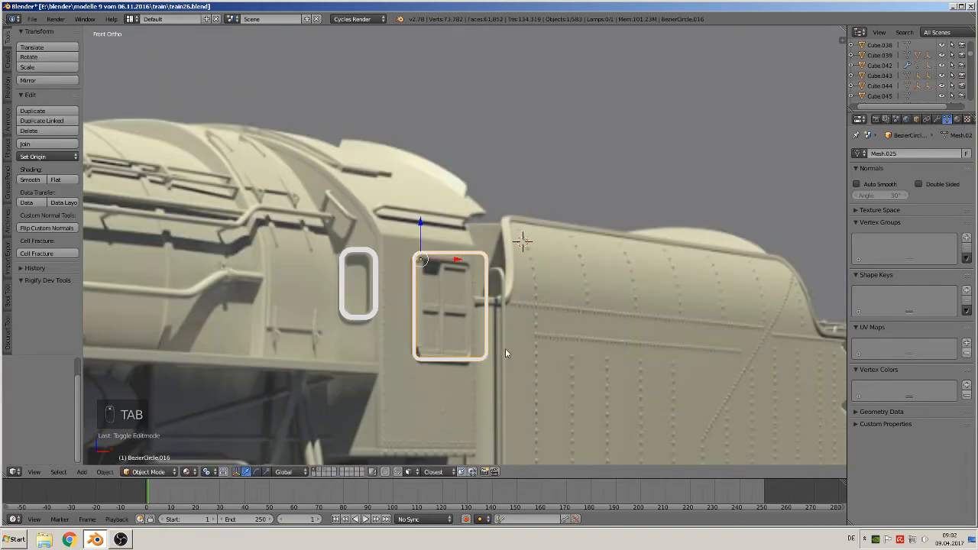
Move the enlarged frame 0.125 along X from the cab window onto the tender
{"action": "left_click_drag", "start_coordinate": [456, 256], "coordinate": [581, 276]}
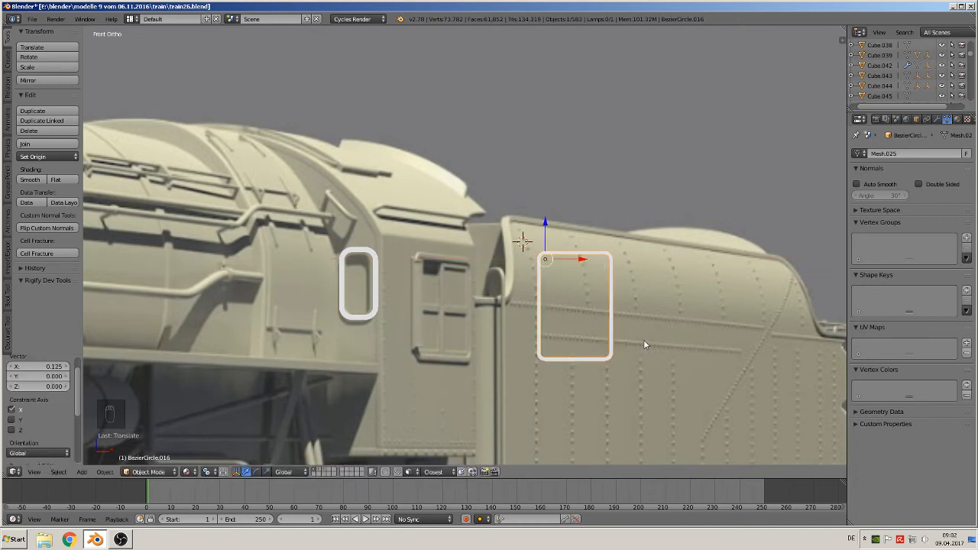
{"action": "middle_click_drag", "start_coordinate": [637, 337], "coordinate": [558, 340], "text": "shift"}
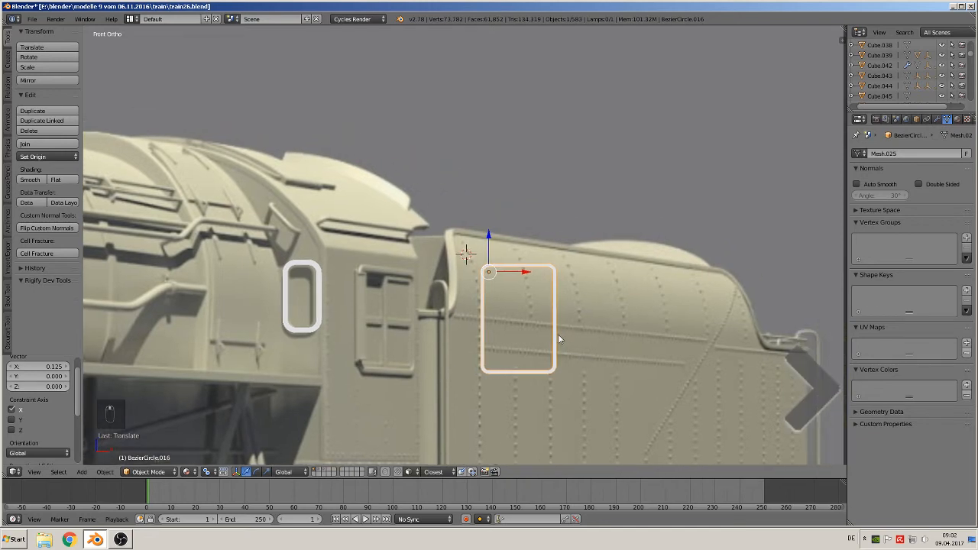
{"action": "scroll", "coordinate": [561, 334], "scroll_direction": "up", "scroll_amount": 2}
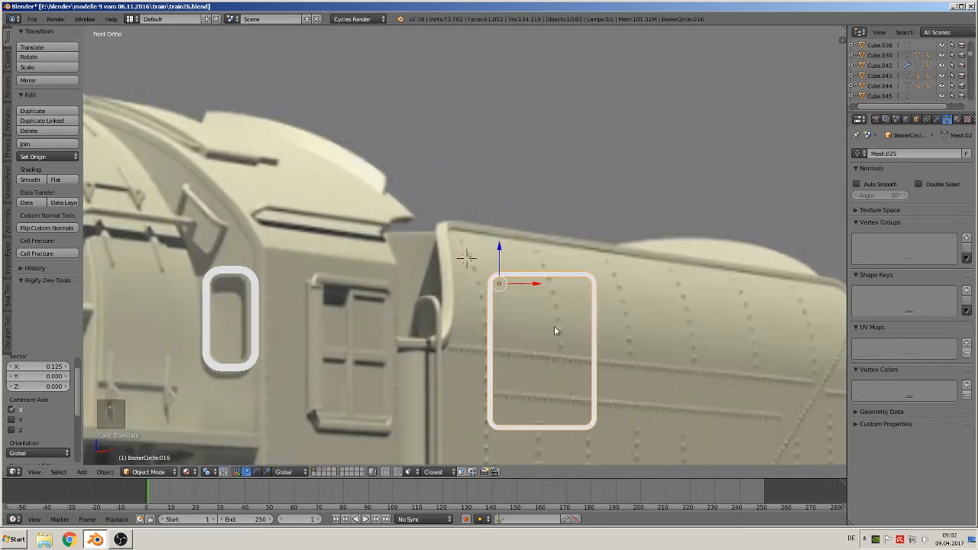
Try to thicken the large frame by scaling only its front inner edge loop to about 0.94, then undo it
{"action": "key", "text": "Tab"}
{"action": "right_click", "coordinate": [532, 277], "text": "alt"}
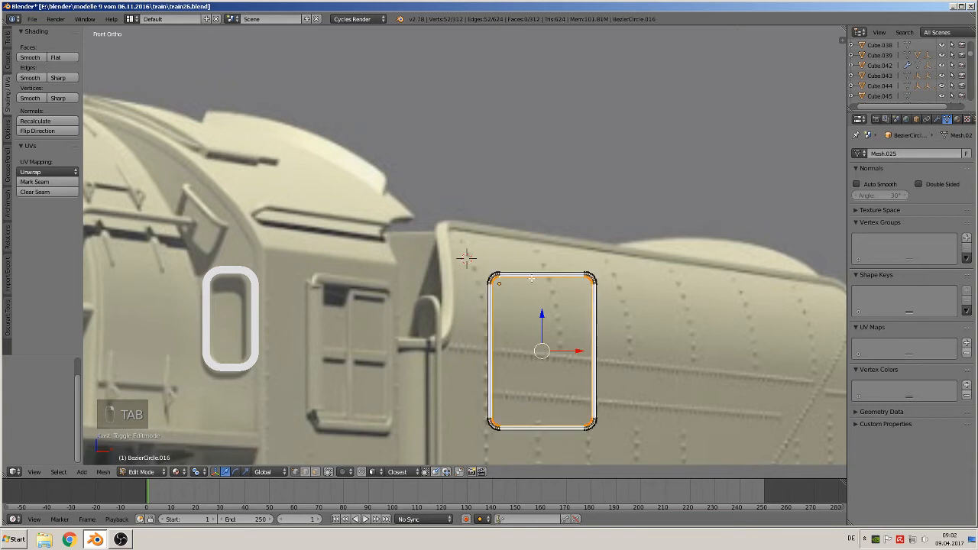
{"action": "key", "text": "s"}
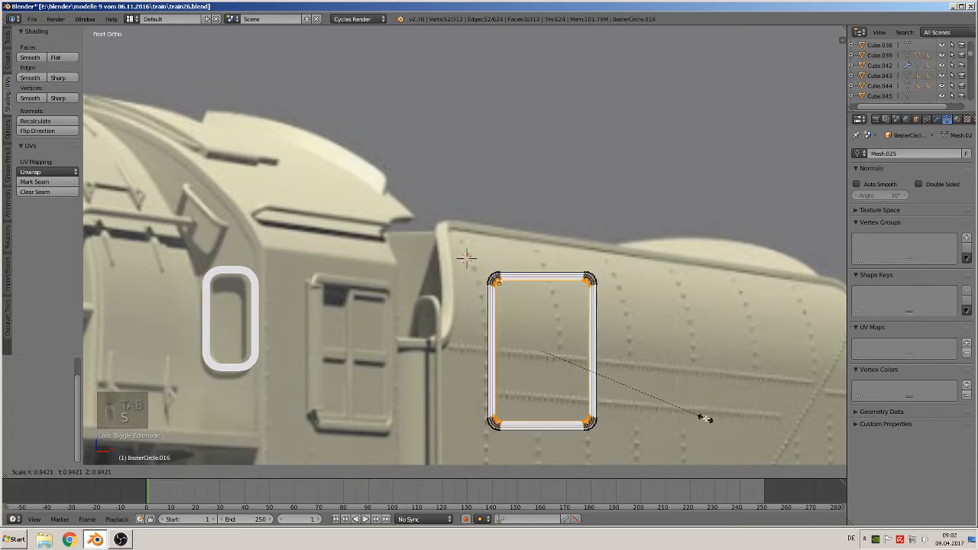
{"action": "left_click", "coordinate": [704, 418]}
{"action": "key", "text": "Tab"}
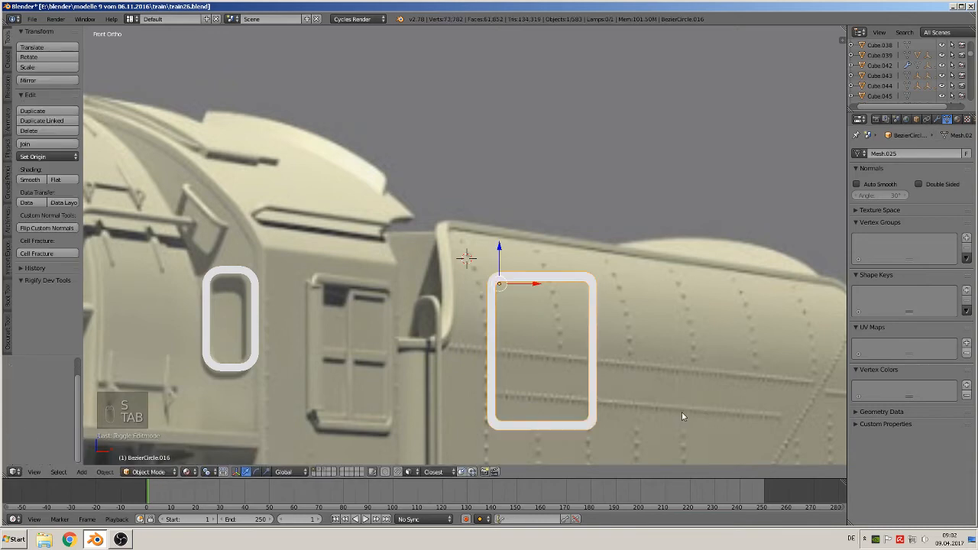
{"action": "middle_click_drag", "start_coordinate": [681, 412], "coordinate": [587, 421]}
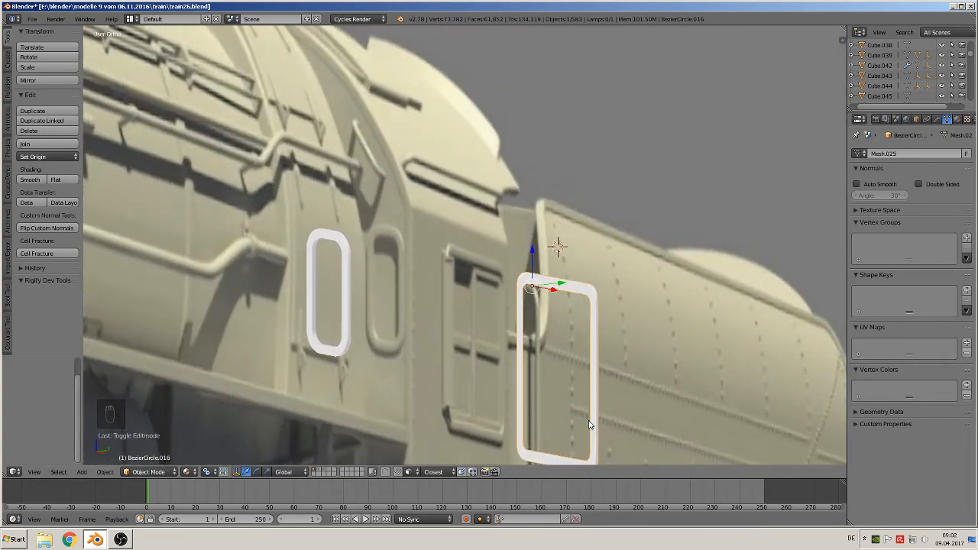
{"action": "key", "text": "Tab"}
{"action": "scroll", "coordinate": [589, 418], "scroll_direction": "up", "scroll_amount": 3}
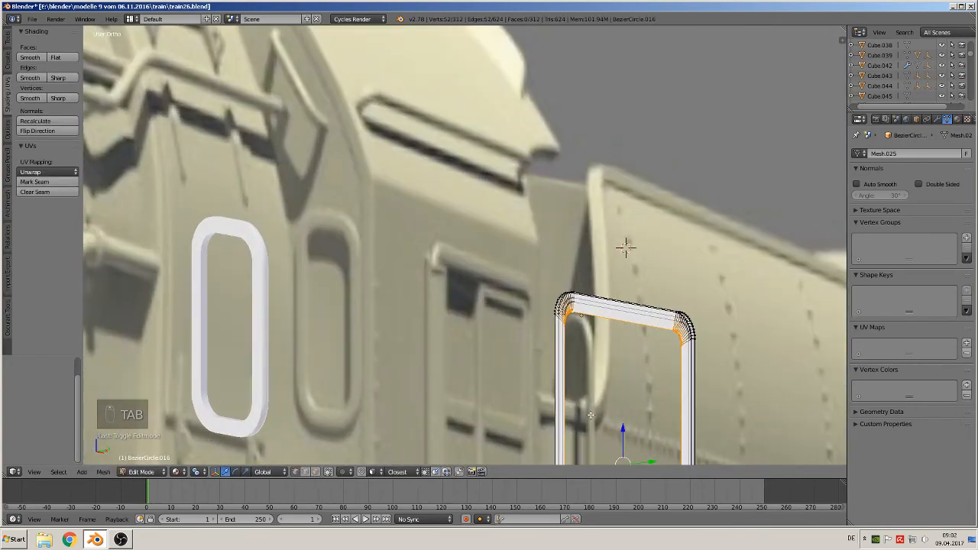
{"action": "key", "text": "ctrl+z"}
{"action": "key", "text": "ctrl+z"}
Add the rear inner edge loop to the selection and scale both inner loops to 0.961 to widen the frame's border
{"action": "scroll", "coordinate": [652, 381], "scroll_direction": "up", "scroll_amount": 2}
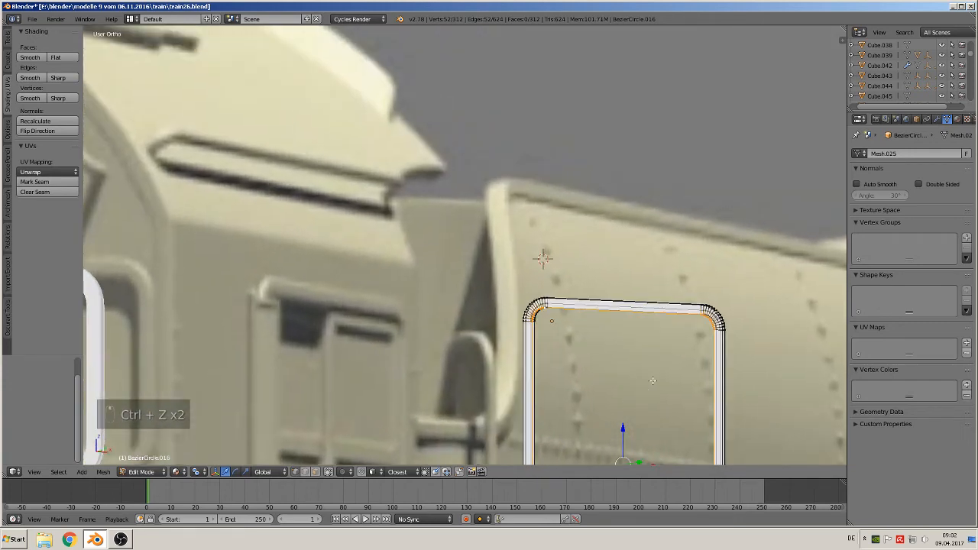
{"action": "middle_click_drag", "start_coordinate": [652, 380], "coordinate": [517, 398]}
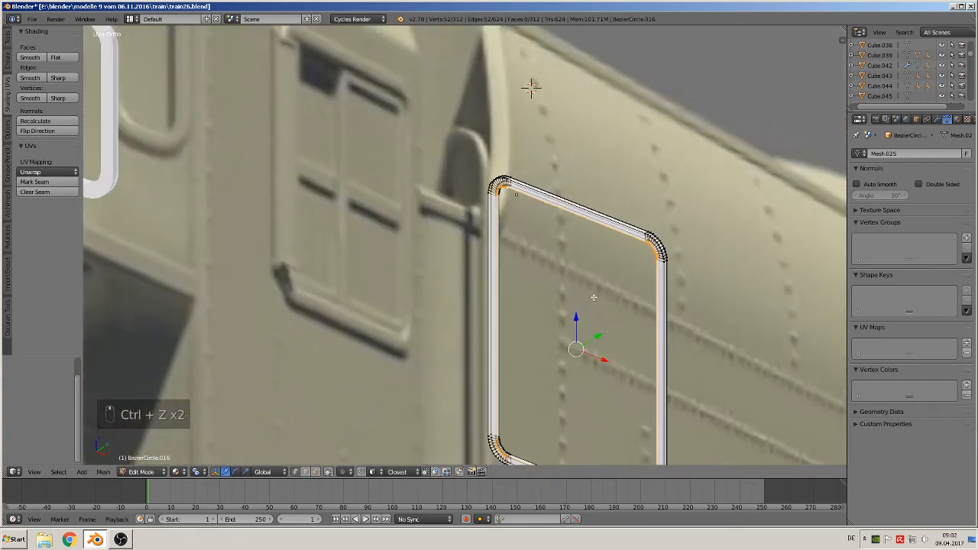
{"action": "right_click", "coordinate": [507, 401], "text": "alt+shift"}
{"action": "scroll", "coordinate": [535, 402], "scroll_direction": "down", "scroll_amount": 3}
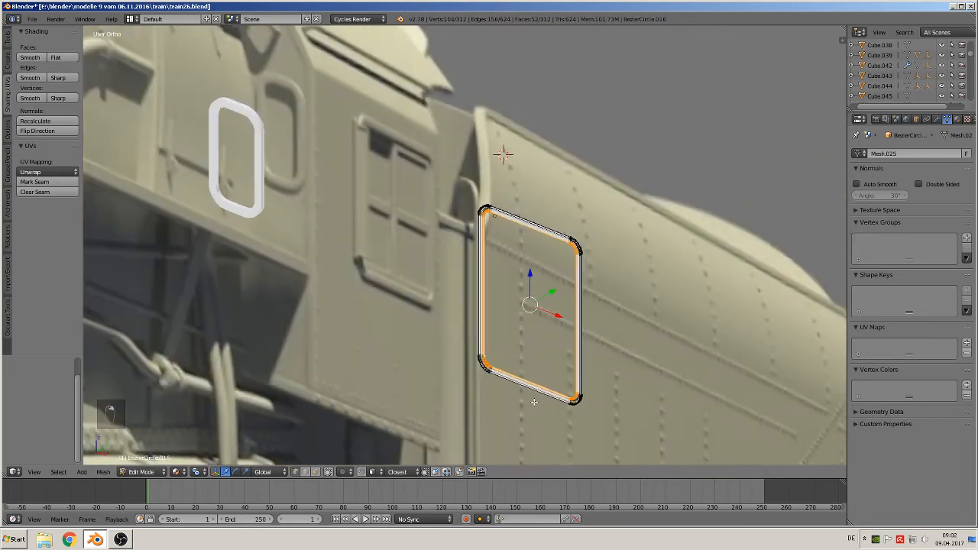
{"action": "key", "text": "KP_1"}
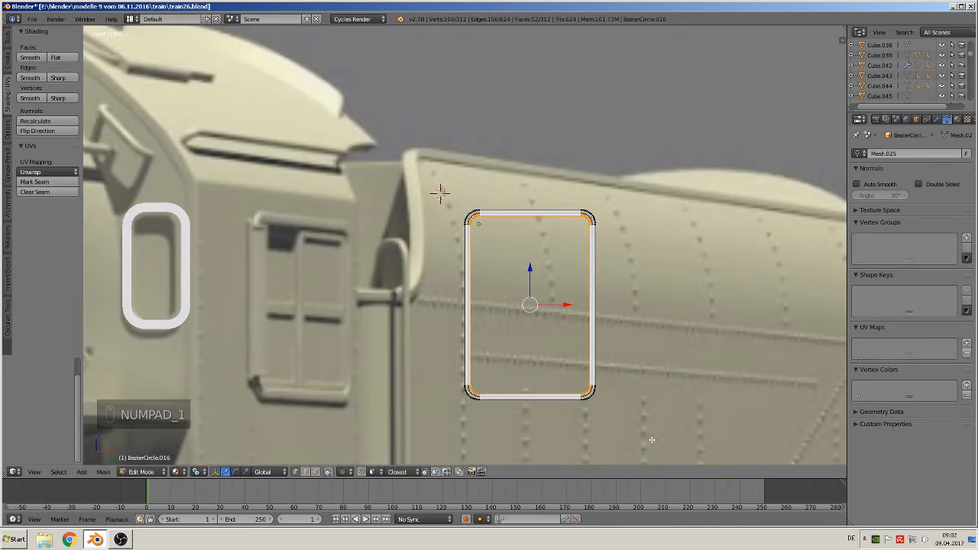
{"action": "key", "text": "s"}
{"action": "left_click", "coordinate": [645, 437]}
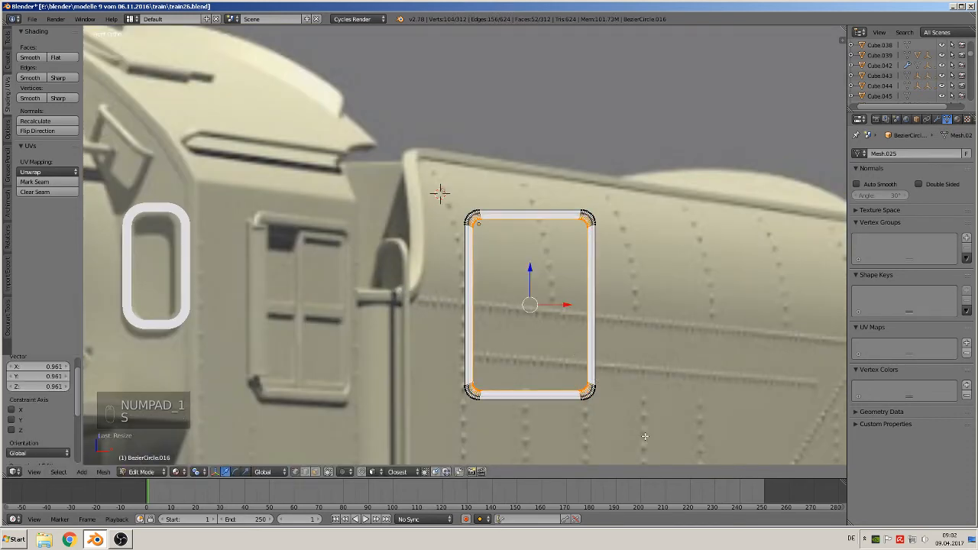
{"action": "key", "text": "Tab"}
{"action": "scroll", "coordinate": [600, 378], "scroll_direction": "down", "scroll_amount": 1}
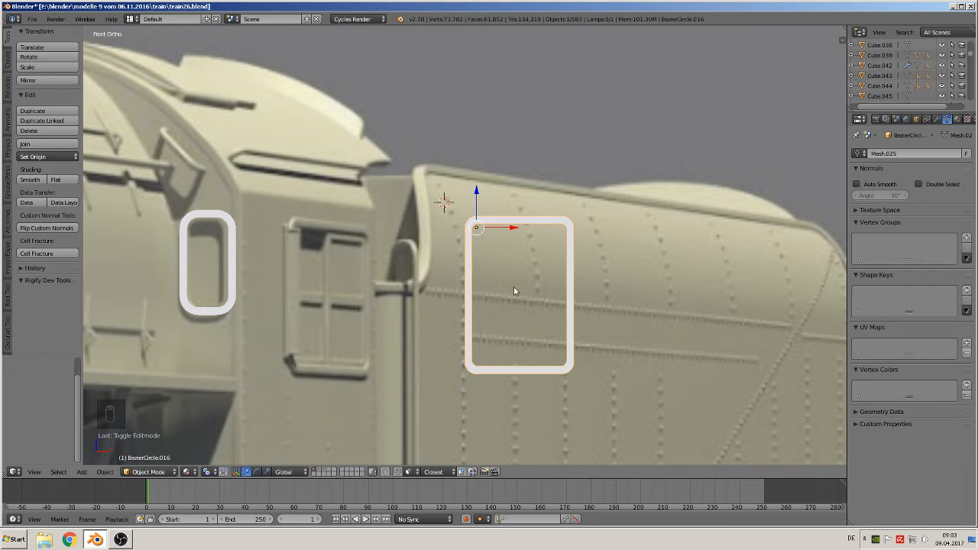
Add a cube inside the large frame, scale it to 0.031, and shift it 0.004 along X
{"action": "left_click", "coordinate": [82, 474]}
{"action": "mouse_move", "coordinate": [98, 462]}
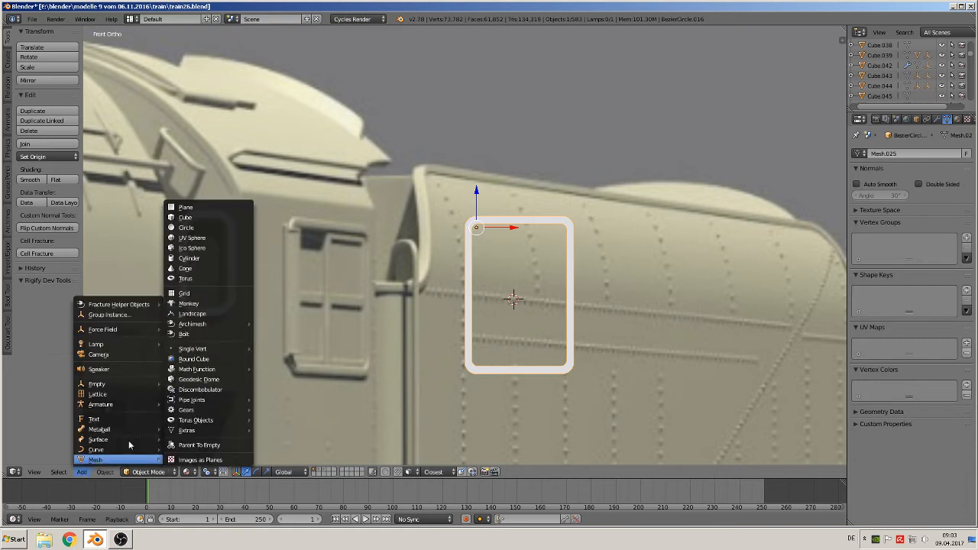
{"action": "left_click", "coordinate": [220, 218]}
{"action": "key", "text": "s"}
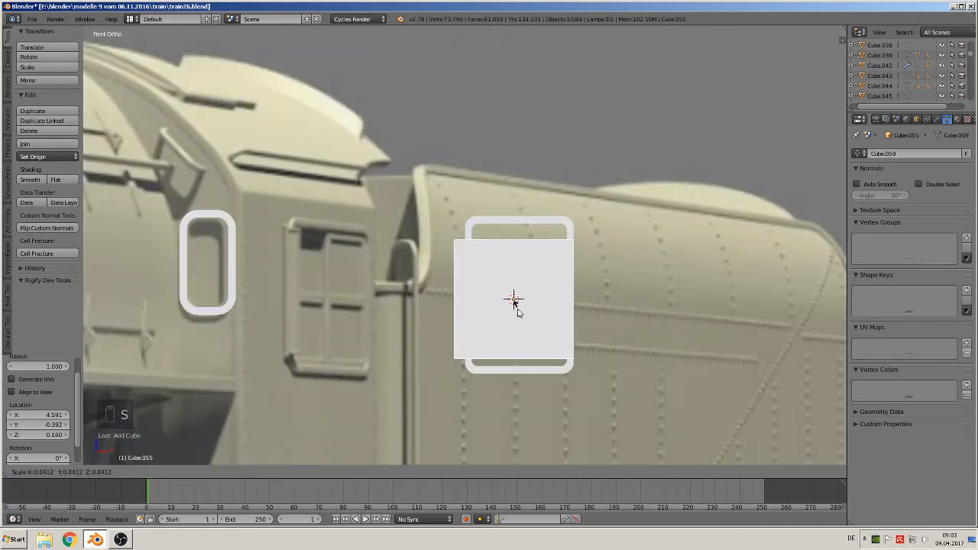
{"action": "left_click", "coordinate": [516, 307]}
{"action": "key", "text": "g"}
{"action": "key", "text": "x"}
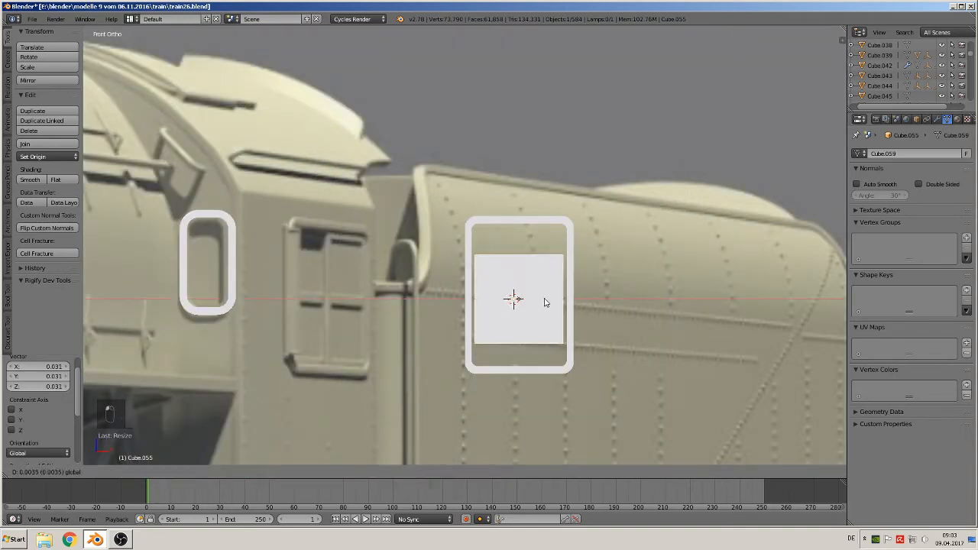
{"action": "left_click", "coordinate": [556, 325]}
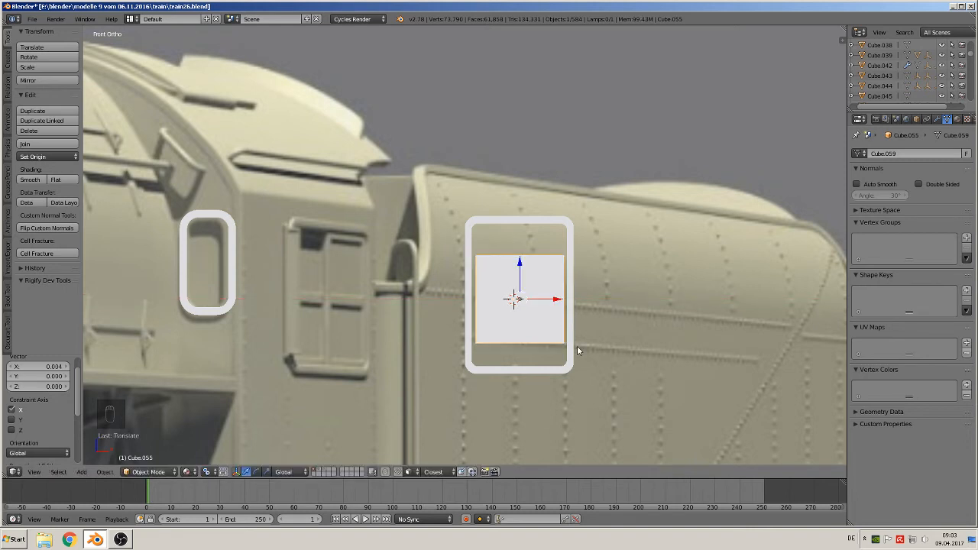
Scale the cube along X by 0.426 and 1.274, positioning it to fill the right half of the large frame's opening
{"action": "key", "text": "s"}
{"action": "key", "text": "x"}
{"action": "left_click", "coordinate": [543, 321]}
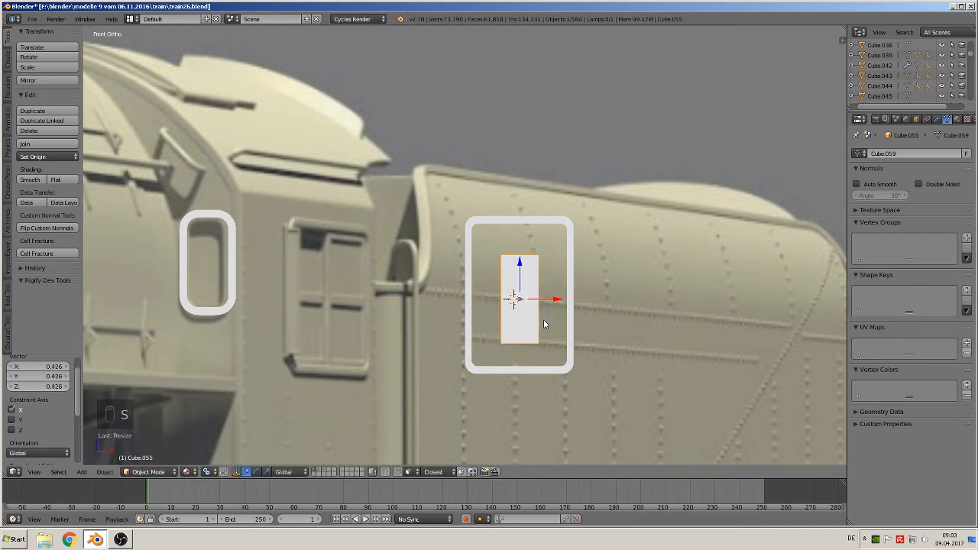
{"action": "left_click_drag", "start_coordinate": [557, 299], "coordinate": [580, 299]}
{"action": "key", "text": "s"}
{"action": "key", "text": "x"}
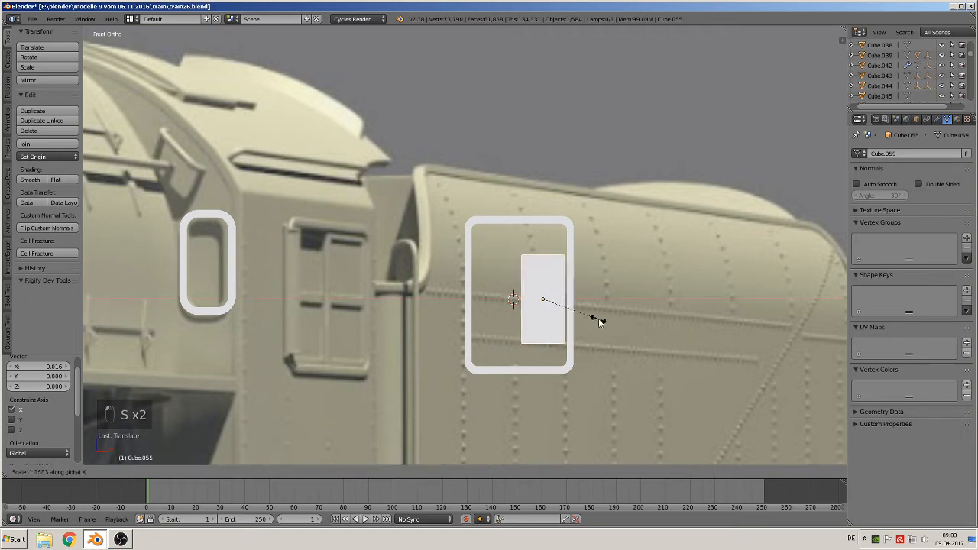
{"action": "left_click", "coordinate": [602, 320]}
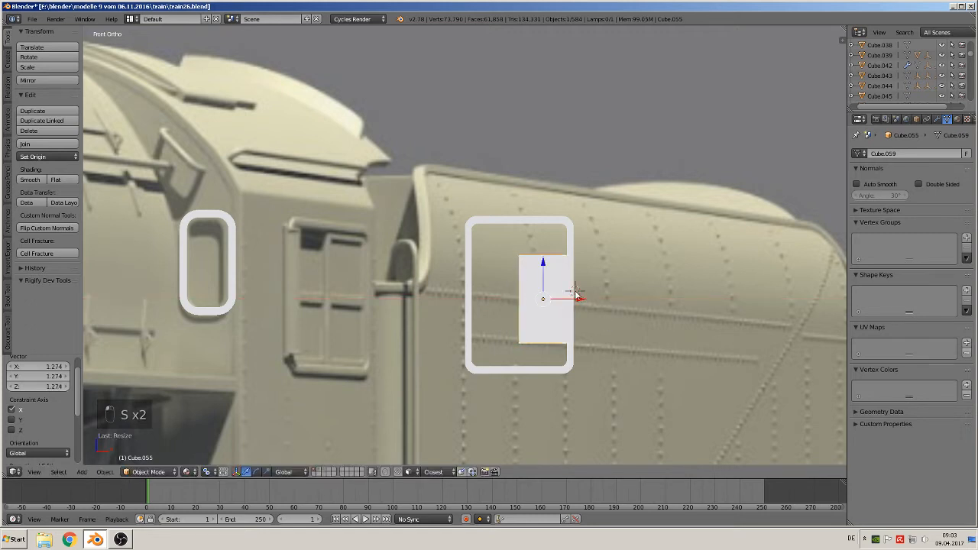
{"action": "left_click_drag", "start_coordinate": [576, 296], "coordinate": [572, 298]}
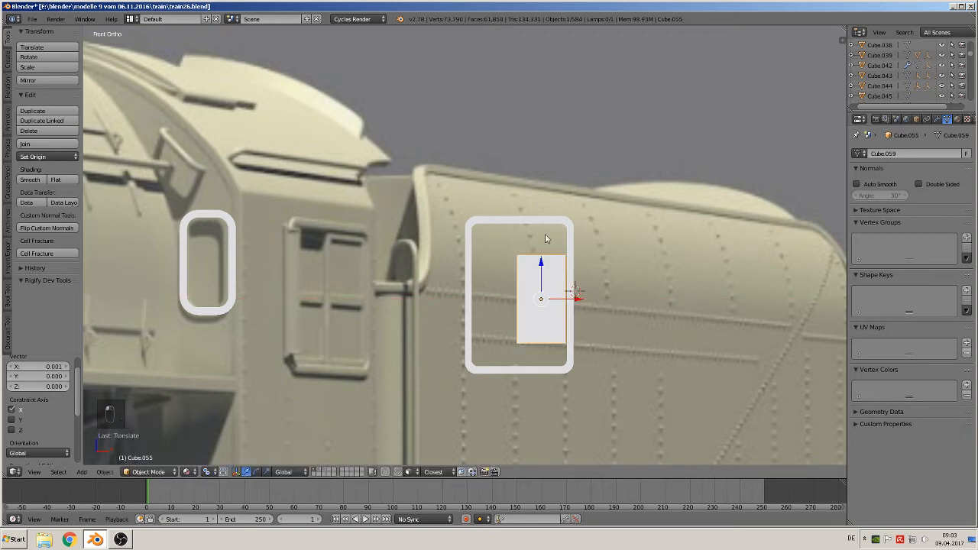
Stretch the cube along Z to the large frame's inner height and move it -0.091 along X, out of the frame
{"action": "key", "text": "s"}
{"action": "key", "text": "z"}
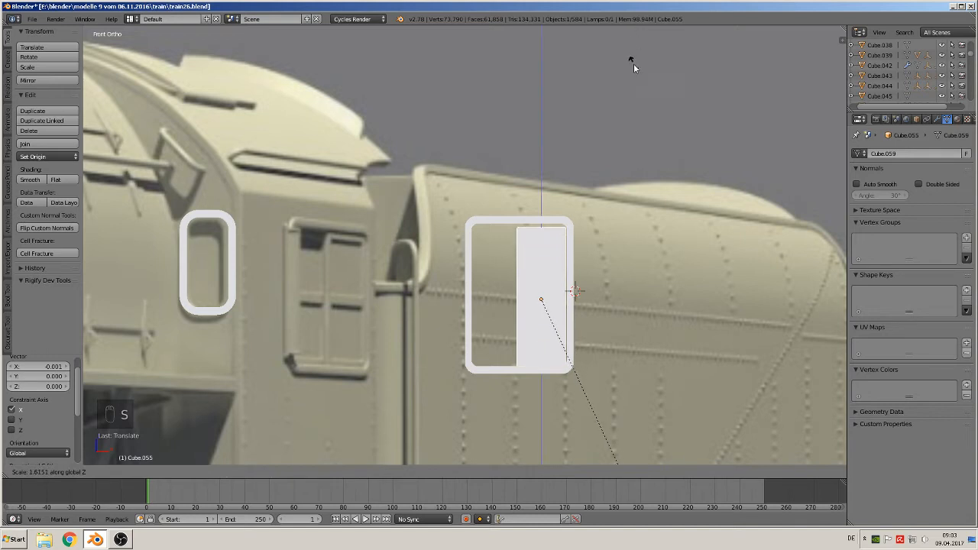
{"action": "left_click", "coordinate": [633, 77]}
{"action": "left_click_drag", "start_coordinate": [542, 261], "coordinate": [576, 296]}
{"action": "key", "text": "s"}
{"action": "key", "text": "z"}
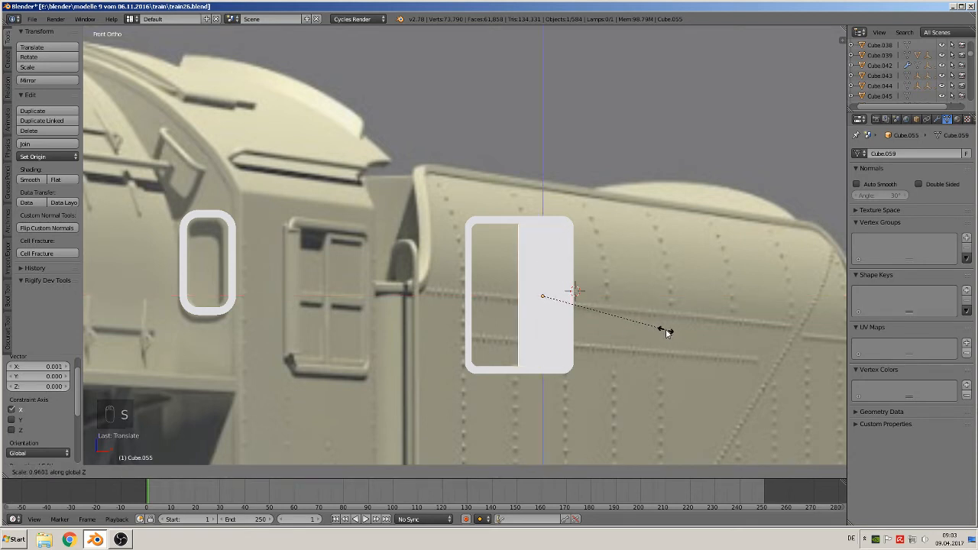
{"action": "left_click", "coordinate": [665, 330]}
{"action": "left_click_drag", "start_coordinate": [544, 264], "coordinate": [446, 273]}
Flatten the tall block into a panel by scaling it to 0.159 along Y
{"action": "scroll", "coordinate": [451, 271], "scroll_direction": "up", "scroll_amount": 3, "text": "ctrl"}
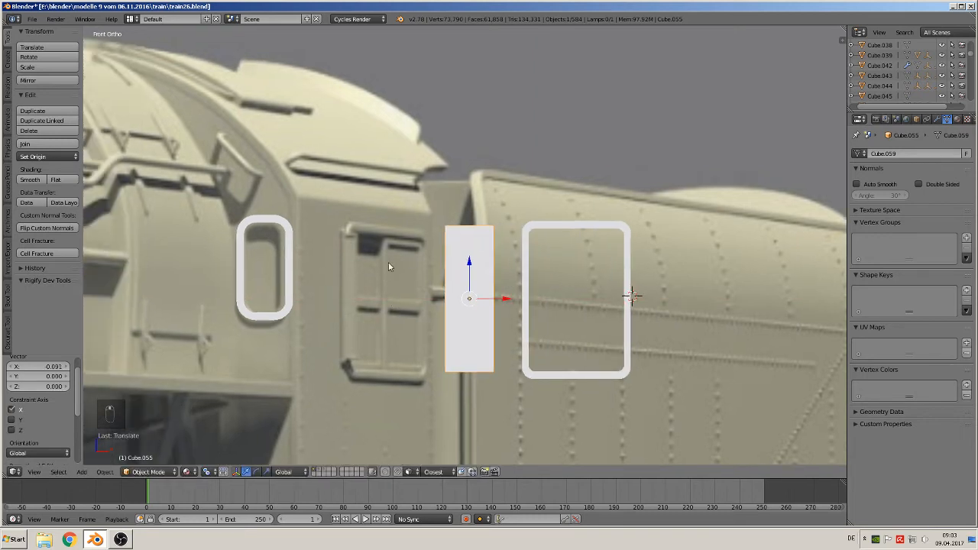
{"action": "middle_click_drag", "start_coordinate": [550, 310], "coordinate": [490, 201], "text": "shift"}
{"action": "scroll", "coordinate": [571, 305], "scroll_direction": "up", "scroll_amount": 2}
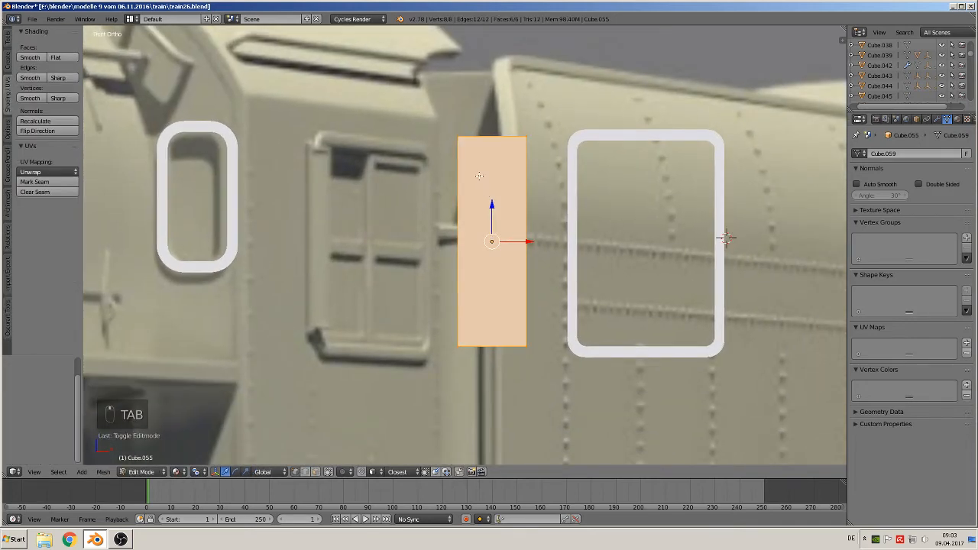
{"action": "middle_click_drag", "start_coordinate": [479, 176], "coordinate": [525, 227]}
{"action": "key", "text": "Tab"}
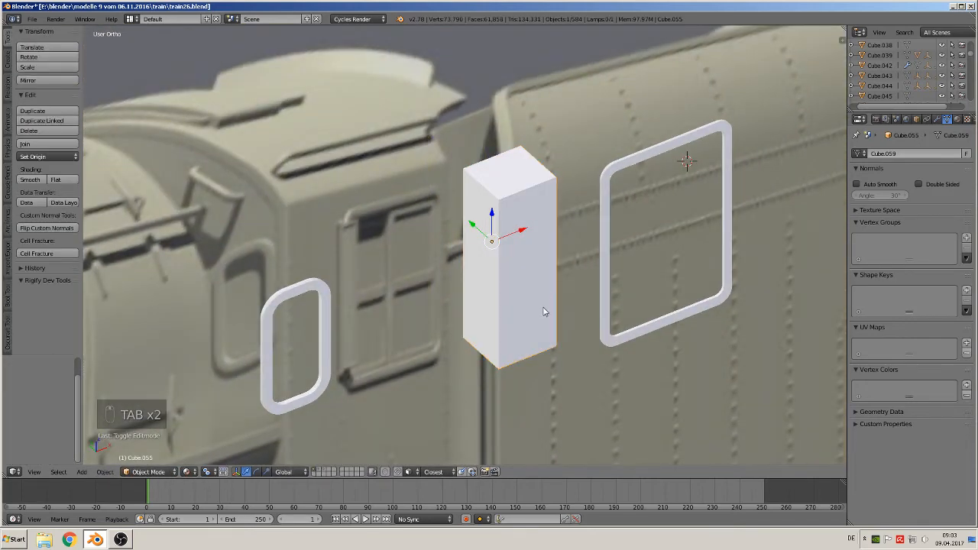
{"action": "key", "text": "s"}
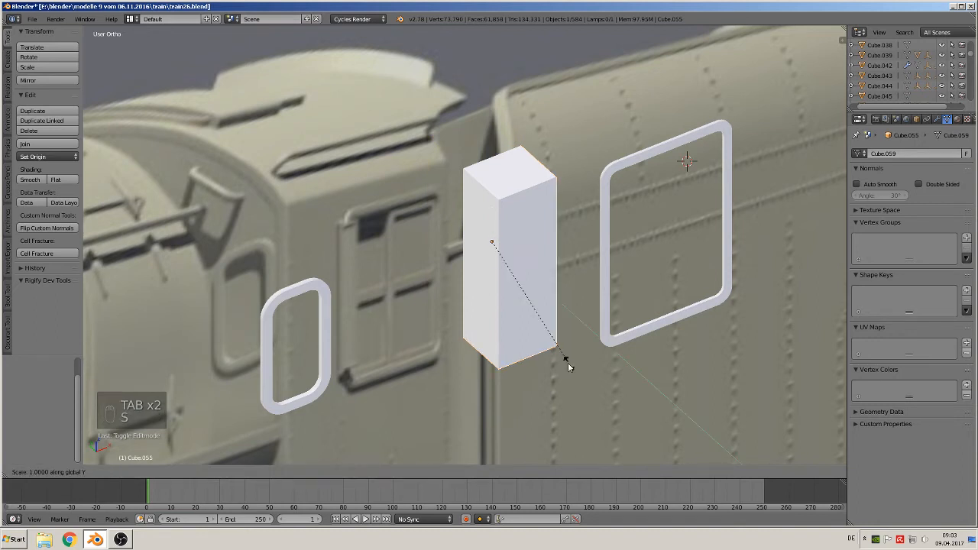
{"action": "key", "text": "y"}
{"action": "left_click", "coordinate": [498, 221]}
Move the panel -0.082 along Y and thin it further by scaling it to 0.651 along Y
{"action": "key", "text": "g"}
{"action": "key", "text": "y"}
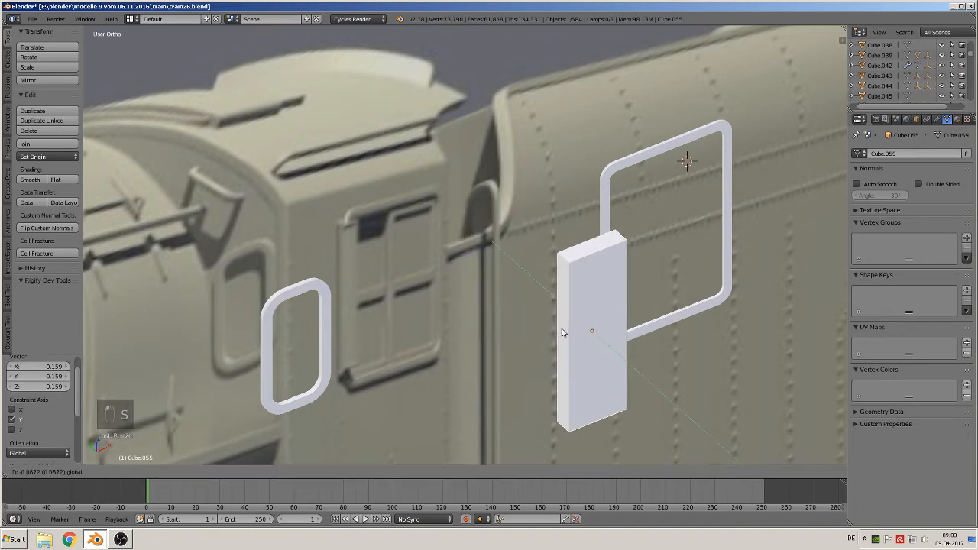
{"action": "left_click", "coordinate": [702, 412]}
{"action": "key", "text": "s"}
{"action": "key", "text": "y"}
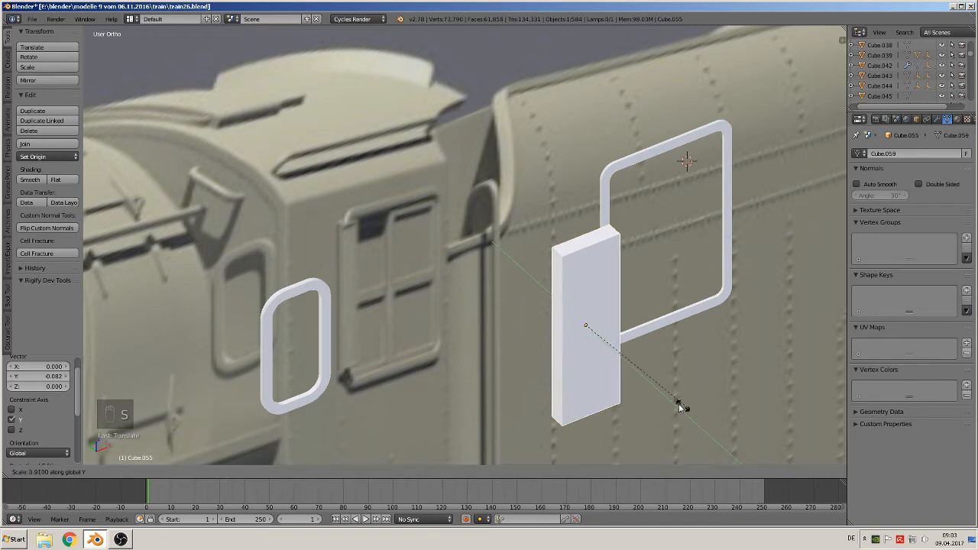
{"action": "left_click", "coordinate": [652, 398]}
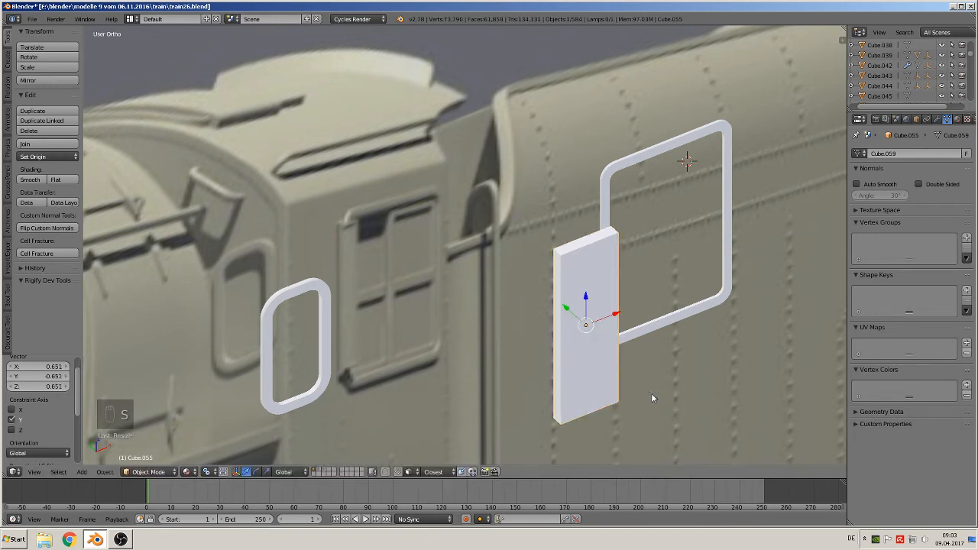
Add two horizontal loop cuts to the panel and scale them 2.767 along Z towards its top and bottom edges
{"action": "key", "text": "KP_1"}
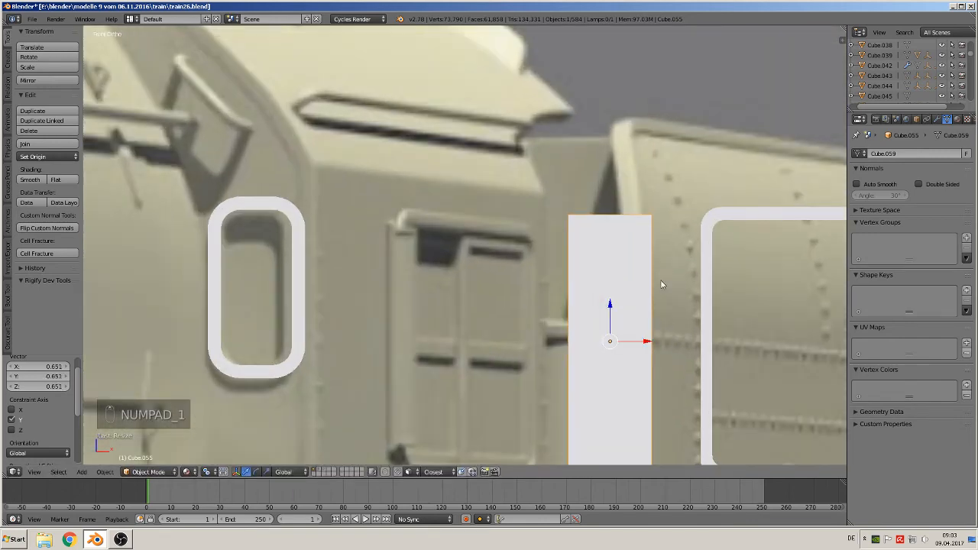
{"action": "key", "text": "Tab"}
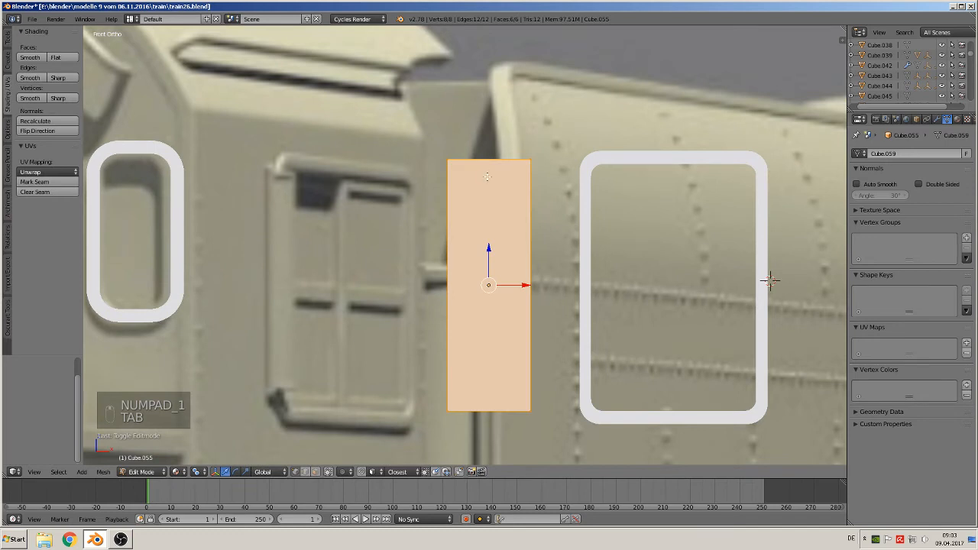
{"action": "key", "text": "ctrl+r"}
{"action": "scroll", "coordinate": [471, 243], "scroll_direction": "up", "scroll_amount": 1}
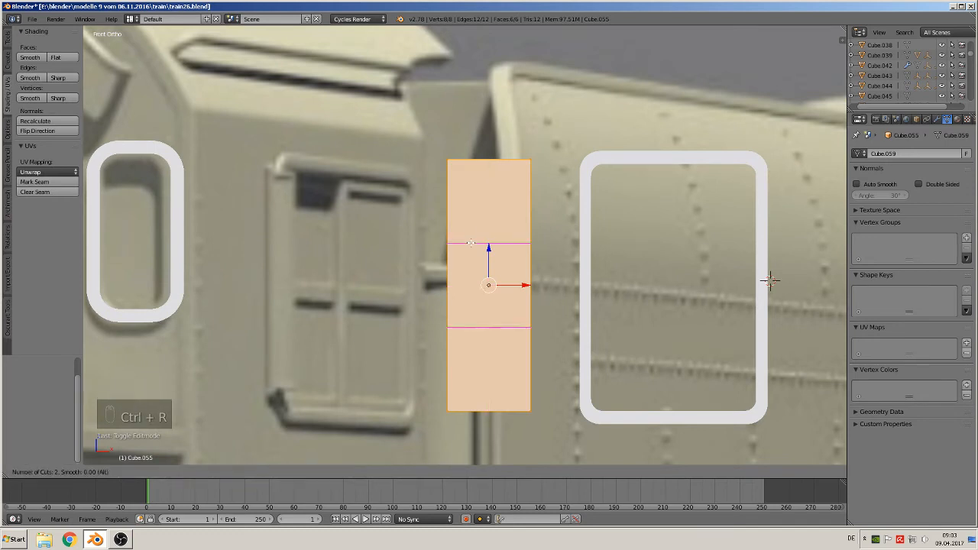
{"action": "left_click", "coordinate": [471, 243]}
{"action": "right_click", "coordinate": [471, 243]}
{"action": "key", "text": "s"}
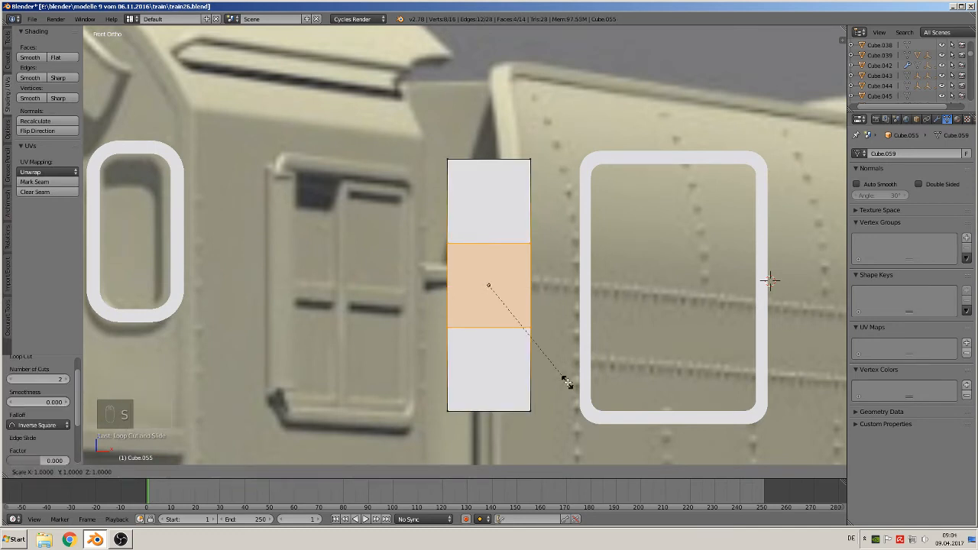
{"action": "key", "text": "z"}
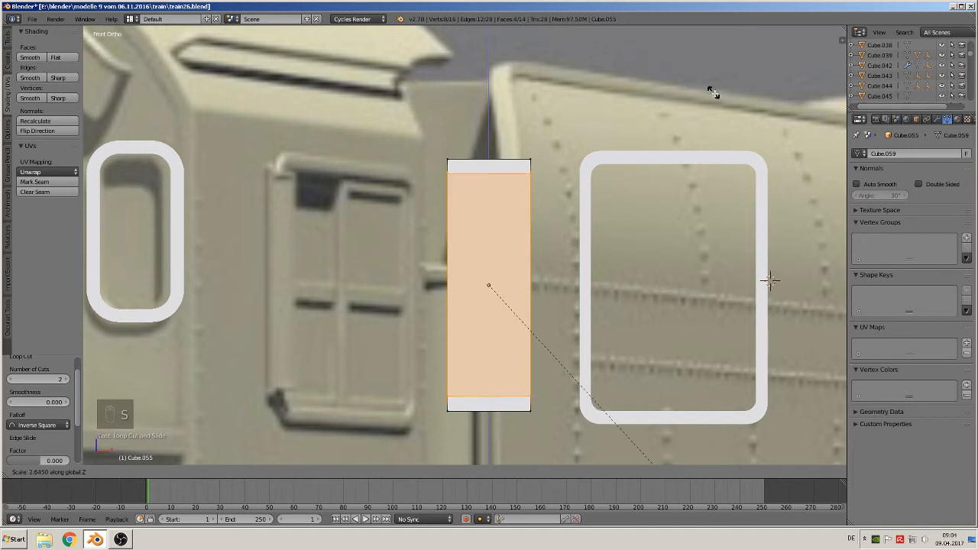
{"action": "left_click", "coordinate": [726, 98]}
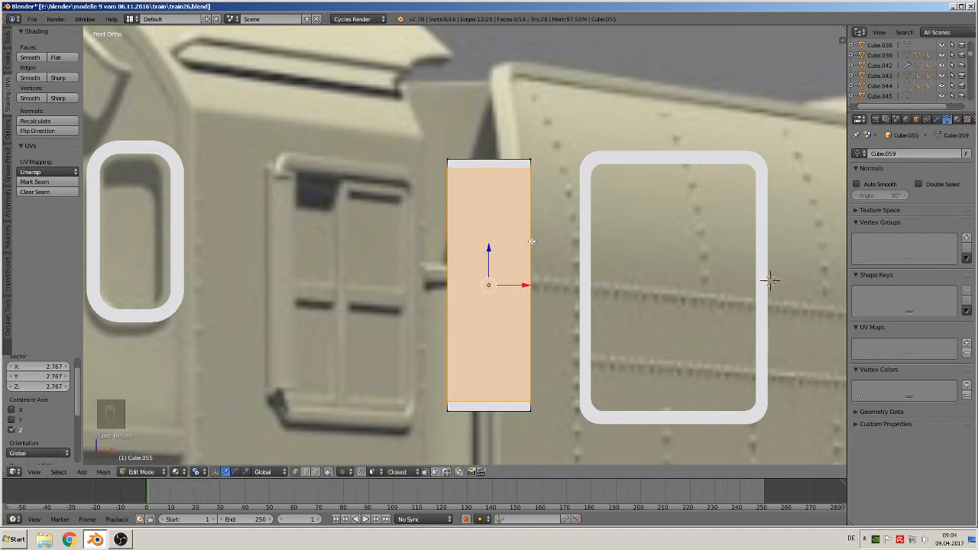
Add two vertical loop cuts to the panel and scale them 2.395 along X towards its side edges
{"action": "key", "text": "ctrl+r"}
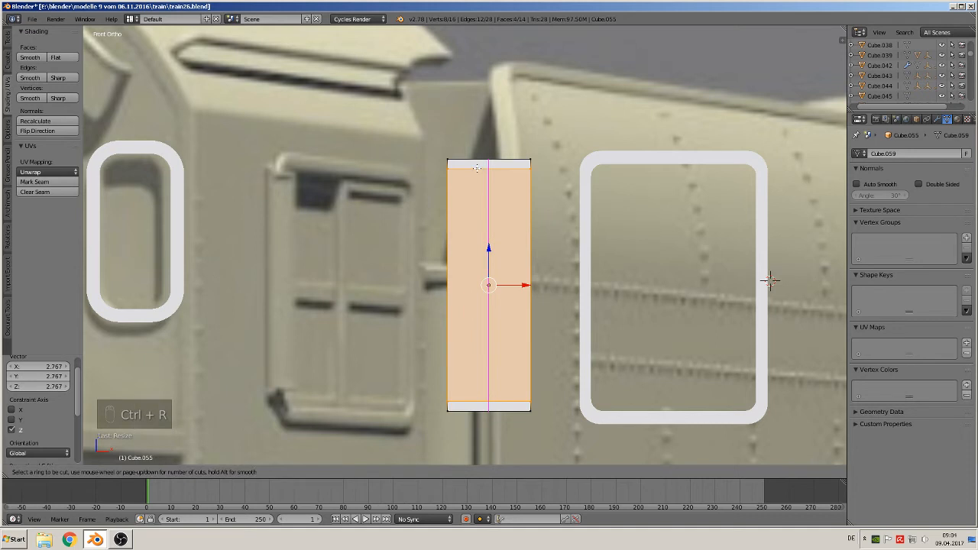
{"action": "scroll", "coordinate": [477, 168], "scroll_direction": "up", "scroll_amount": 1}
{"action": "left_click", "coordinate": [477, 167]}
{"action": "left_click", "coordinate": [477, 167]}
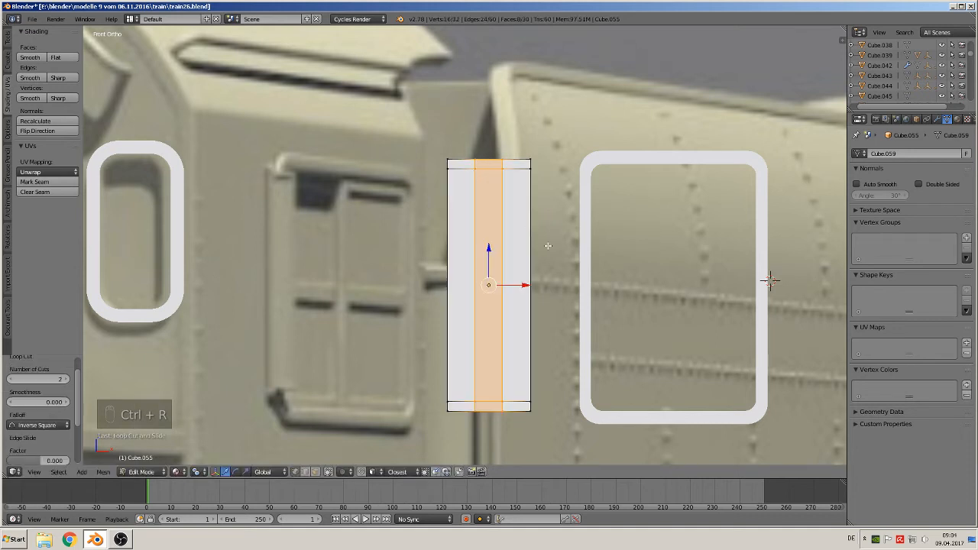
{"action": "key", "text": "s"}
{"action": "key", "text": "x"}
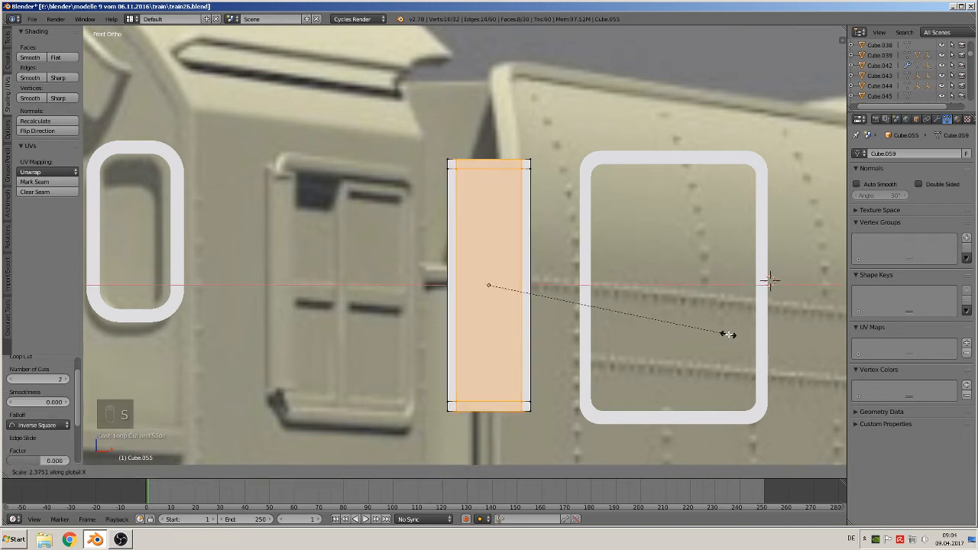
{"action": "left_click", "coordinate": [730, 334]}
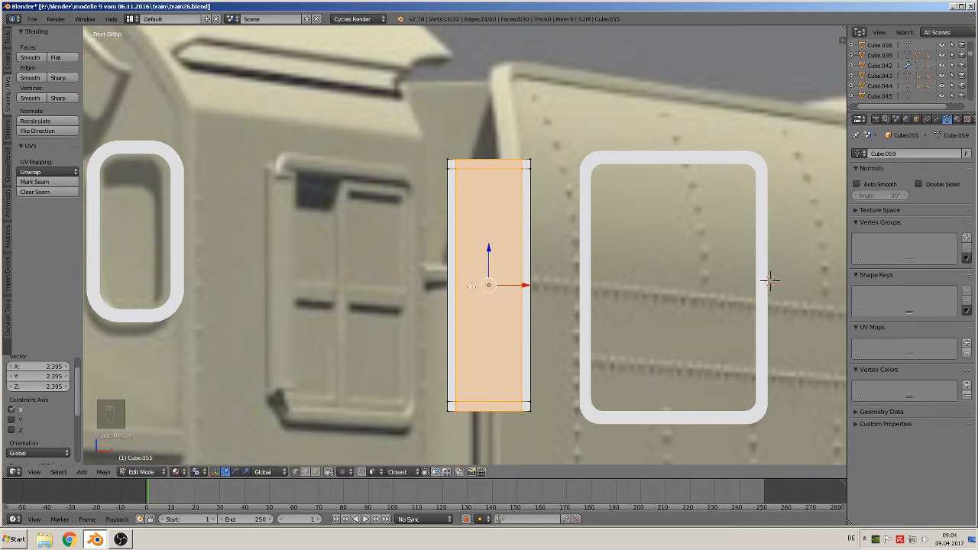
Add two horizontal loop cuts across the panel's middle and scale them to 0.166 along Z to form a narrow crossbar
{"action": "key", "text": "ctrl+r"}
{"action": "left_click", "coordinate": [771, 282]}
{"action": "right_click", "coordinate": [771, 282]}
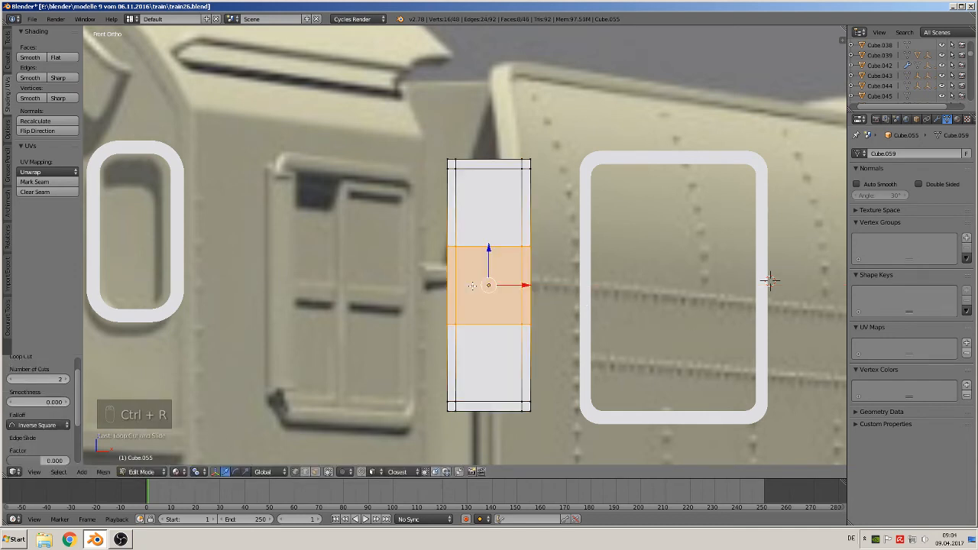
{"action": "key", "text": "s"}
{"action": "key", "text": "z"}
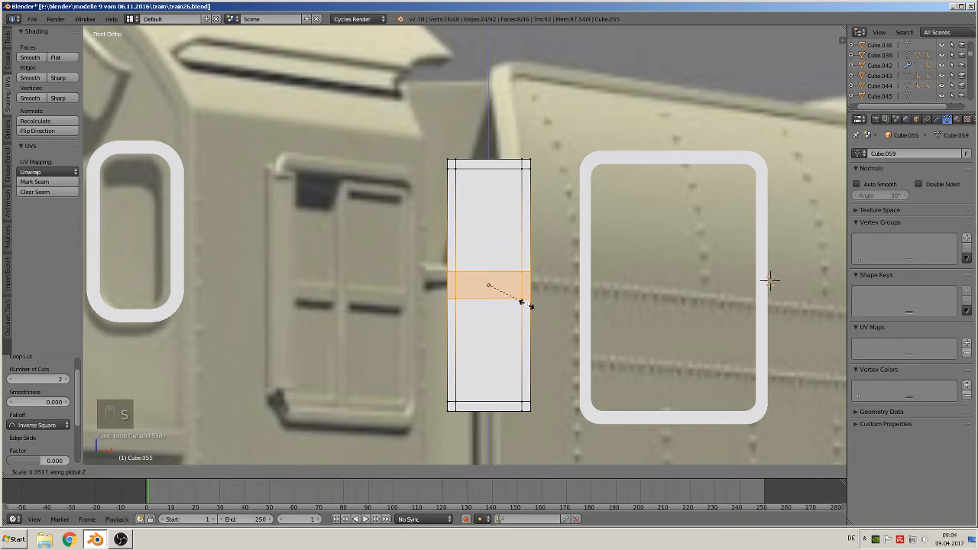
{"action": "left_click", "coordinate": [504, 292]}
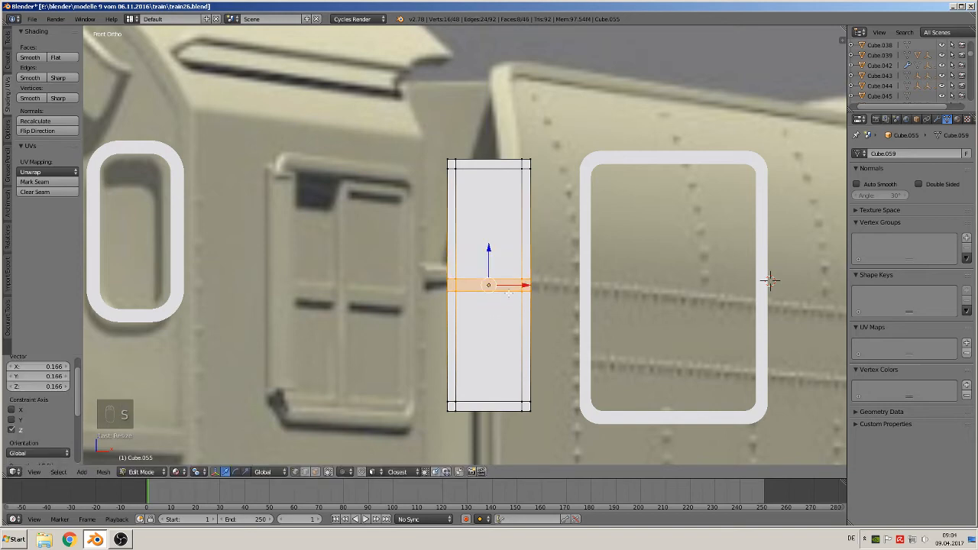
Extrude the panel's upper and lower front pane faces and recess them 0.003 along Y
{"action": "middle_click_drag", "start_coordinate": [442, 284], "coordinate": [400, 315]}
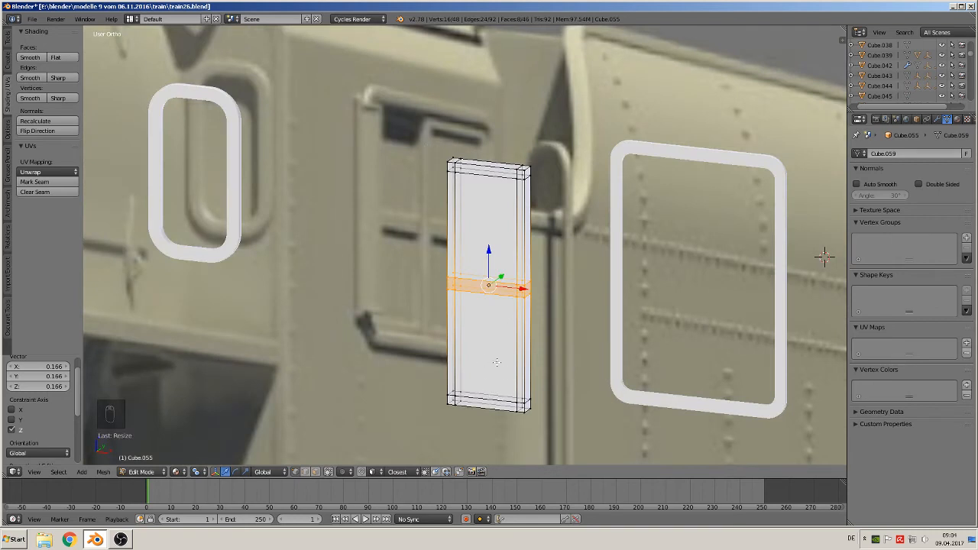
{"action": "left_click", "coordinate": [328, 472]}
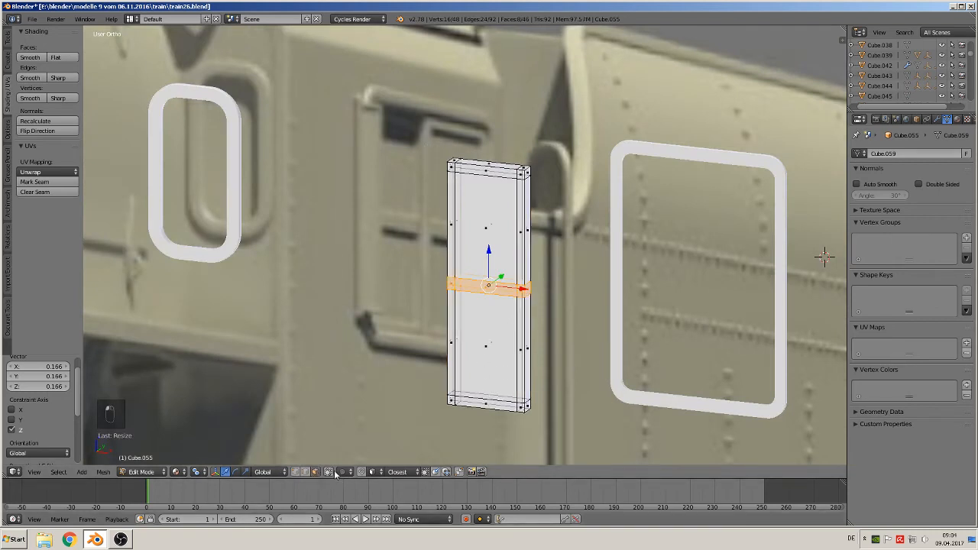
{"action": "left_click", "coordinate": [329, 471]}
{"action": "right_click", "coordinate": [488, 230]}
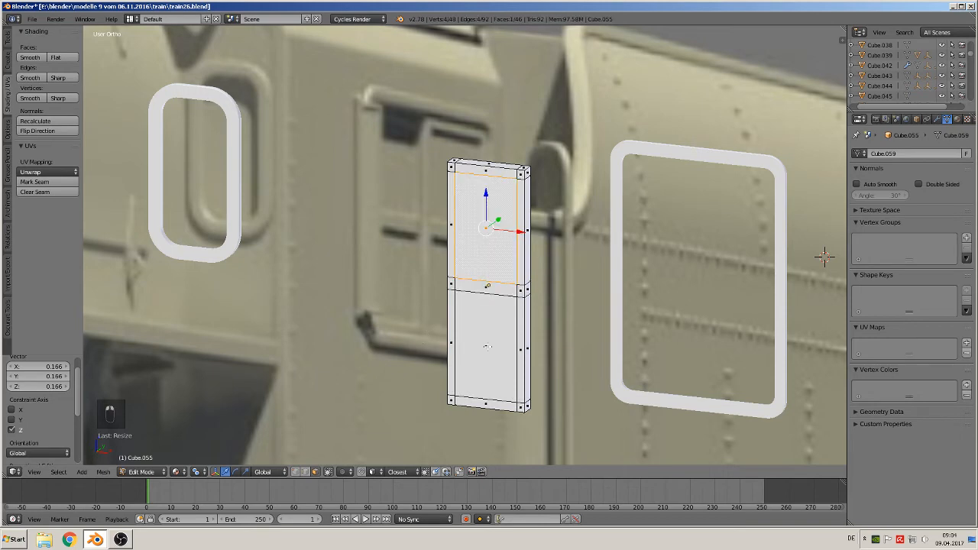
{"action": "right_click", "coordinate": [488, 347], "text": "shift"}
{"action": "middle_click_drag", "start_coordinate": [543, 370], "coordinate": [450, 409], "text": "shift"}
{"action": "scroll", "coordinate": [450, 409], "scroll_direction": "up", "scroll_amount": 1}
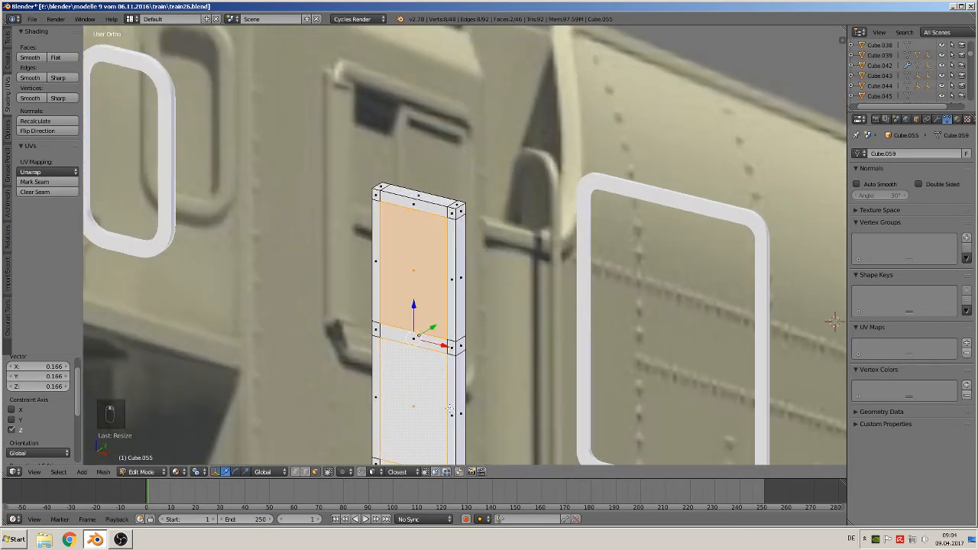
{"action": "key", "text": "e"}
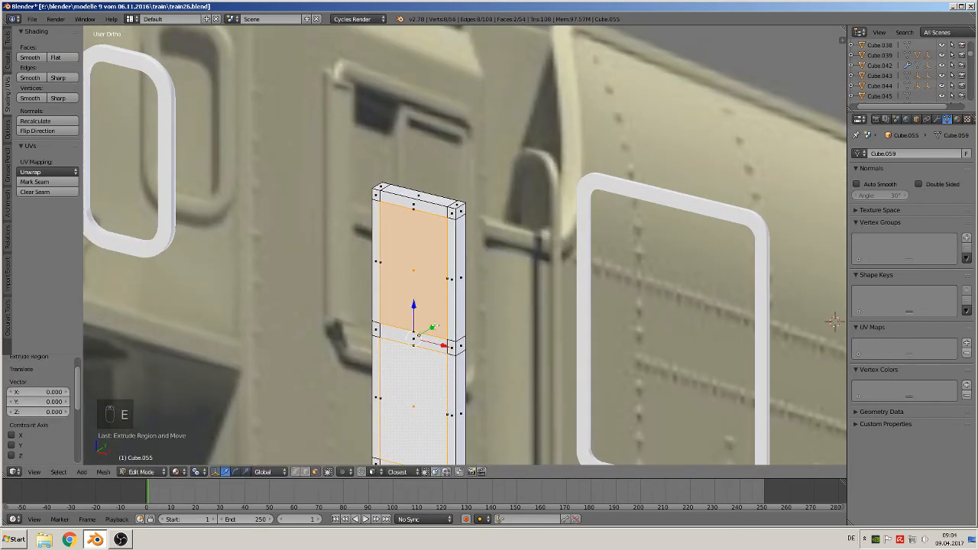
{"action": "left_click_drag", "start_coordinate": [434, 326], "coordinate": [437, 327]}
{"action": "middle_click_drag", "start_coordinate": [461, 382], "coordinate": [449, 237]}
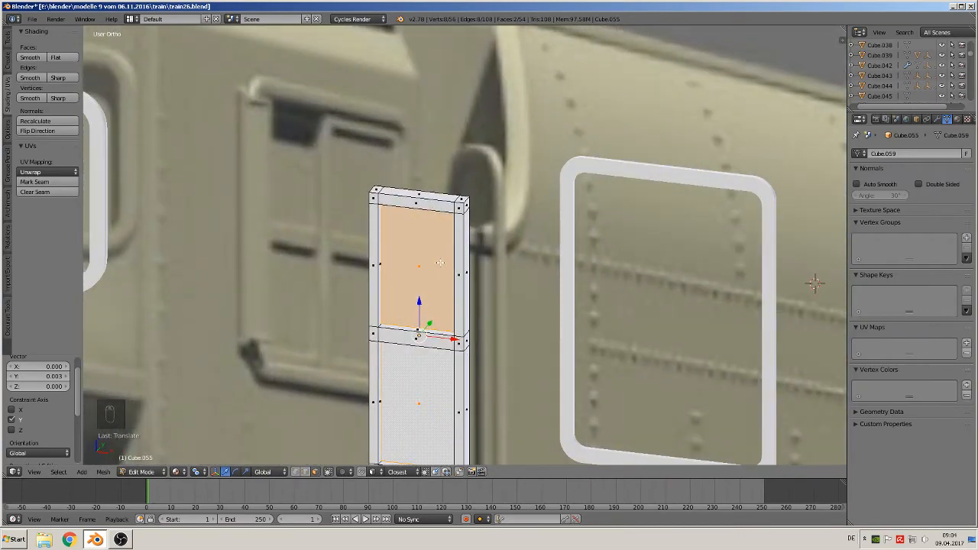
Duplicate the finished sash panel, place the copy beside the original along X, and offset it 0.003 along Y
{"action": "key", "text": "KP_1"}
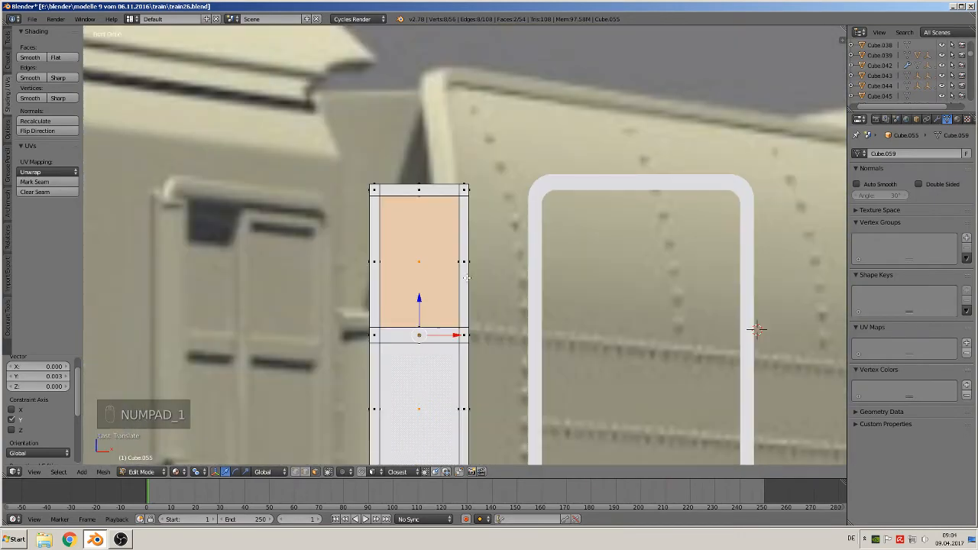
{"action": "scroll", "coordinate": [468, 282], "scroll_direction": "down", "scroll_amount": 1}
{"action": "key", "text": "Tab"}
{"action": "scroll", "coordinate": [462, 298], "scroll_direction": "down", "scroll_amount": 2}
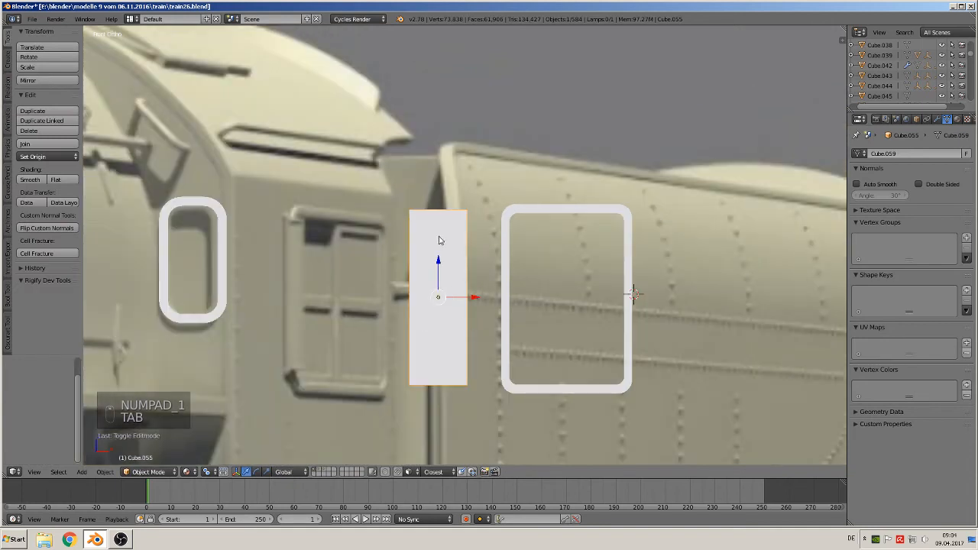
{"action": "key", "text": "shift+d"}
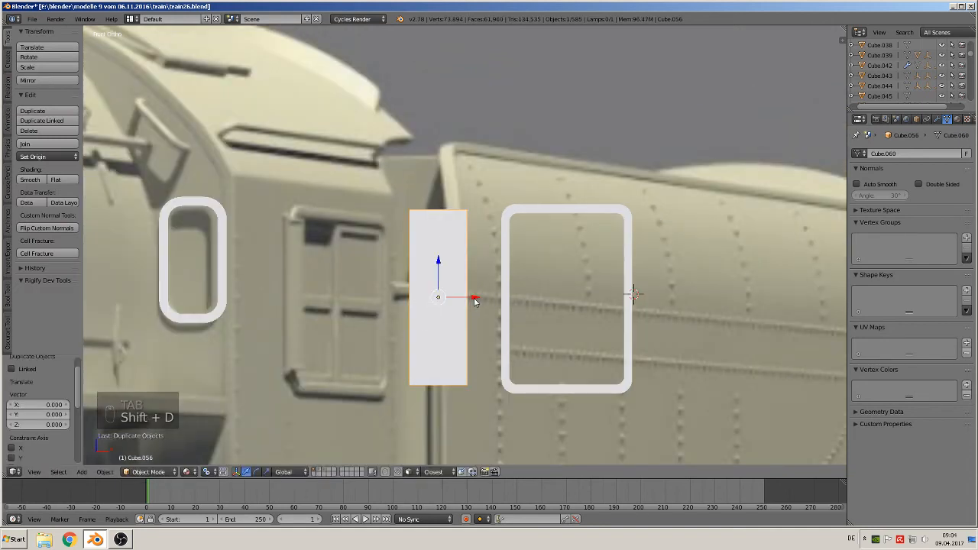
{"action": "left_click", "coordinate": [419, 308]}
{"action": "middle_click_drag", "start_coordinate": [420, 308], "coordinate": [363, 344]}
{"action": "left_click_drag", "start_coordinate": [413, 287], "coordinate": [403, 282]}
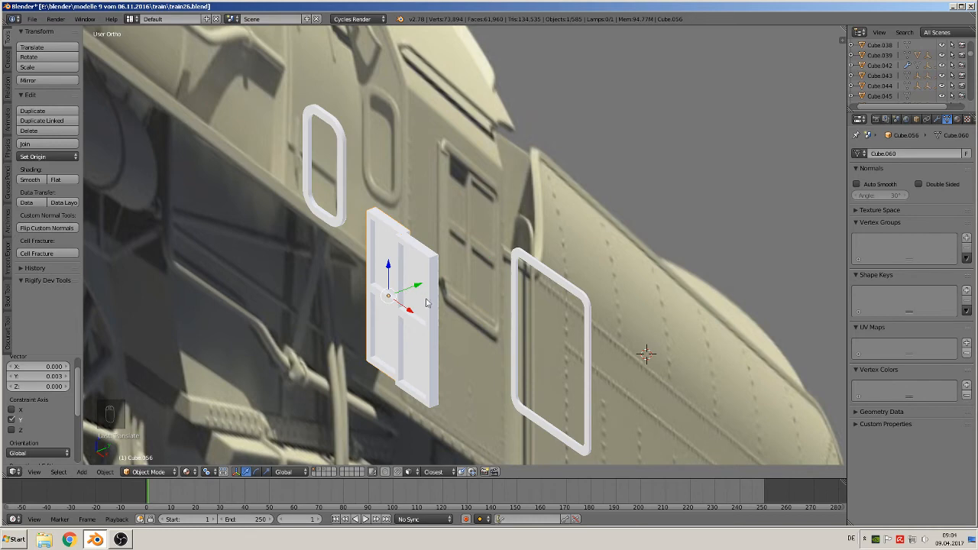
Select both sash panels and move them 0.096 along X into the large rounded frame
{"action": "key", "text": "KP_1"}
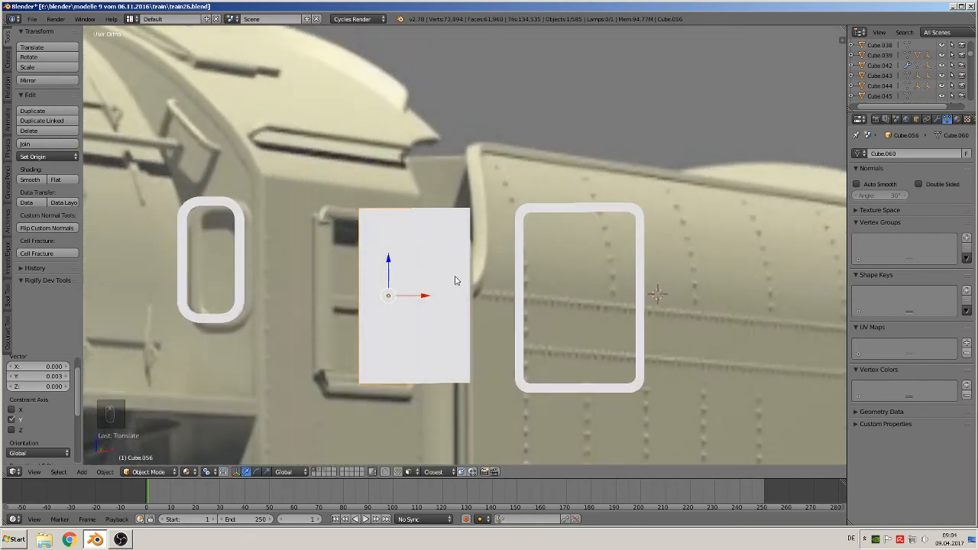
{"action": "left_click", "coordinate": [441, 281], "text": "shift"}
{"action": "key", "text": "g"}
{"action": "key", "text": "x"}
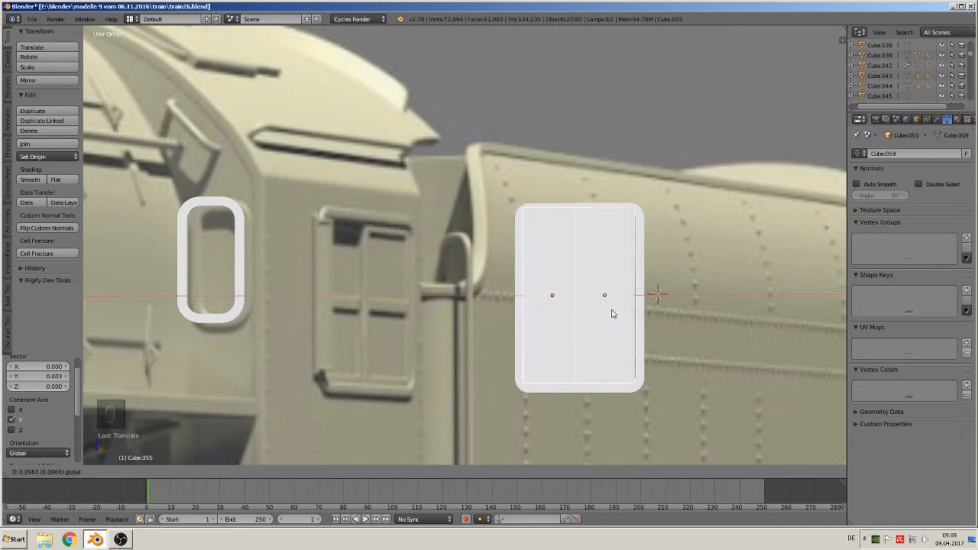
{"action": "left_click", "coordinate": [612, 314]}
Scale the large rounded window frame slightly to fit around the two sashes
{"action": "right_click", "coordinate": [640, 306]}
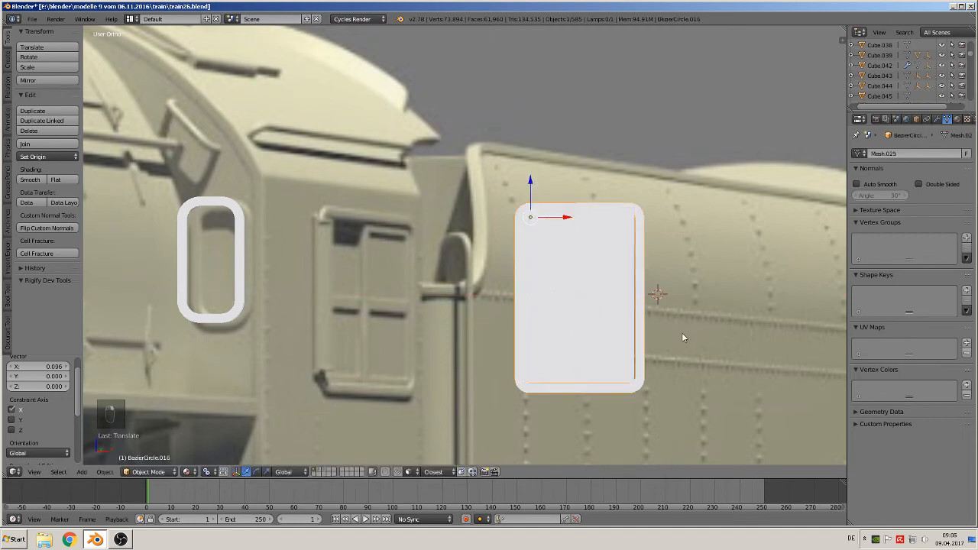
{"action": "key", "text": "s"}
{"action": "left_click", "coordinate": [682, 350]}
Adjust both sashes inside the frame, shifting them 0.000772 along X and 0.003 along Y
{"action": "middle_click_drag", "start_coordinate": [684, 352], "coordinate": [555, 271]}
{"action": "right_click", "coordinate": [556, 272]}
{"action": "left_click_drag", "start_coordinate": [580, 310], "coordinate": [605, 289]}
{"action": "key", "text": "ctrl+z"}
{"action": "middle_click_drag", "start_coordinate": [607, 288], "coordinate": [568, 324]}
{"action": "left_click_drag", "start_coordinate": [620, 295], "coordinate": [601, 309]}
{"action": "middle_click_drag", "start_coordinate": [602, 310], "coordinate": [637, 302]}
{"action": "left_click_drag", "start_coordinate": [638, 302], "coordinate": [641, 305]}
{"action": "mouse_move", "coordinate": [639, 305]}
{"action": "middle_mouse_down"}
{"action": "mouse_move", "coordinate": [589, 338]}
{"action": "mouse_move", "coordinate": [641, 316]}
{"action": "middle_mouse_up"}
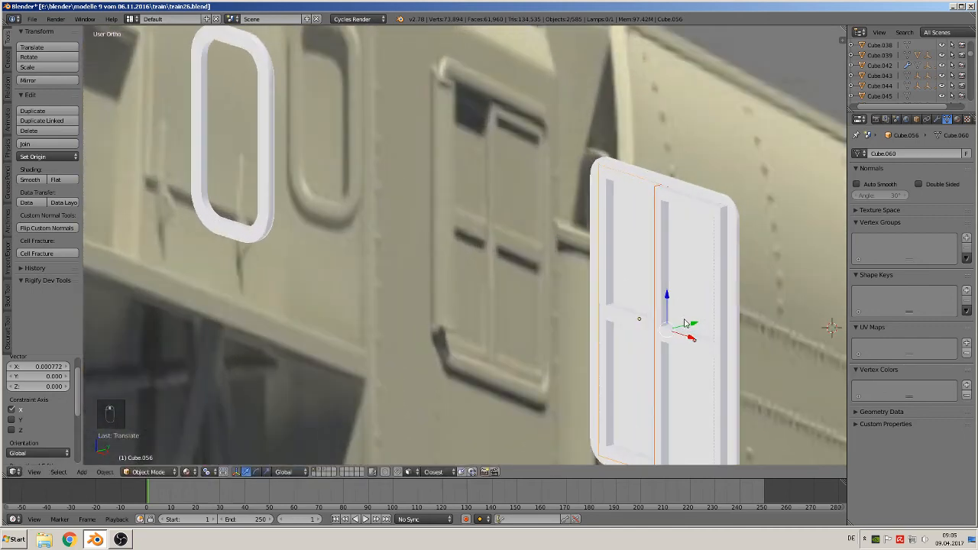
{"action": "mouse_move", "coordinate": [686, 324]}
{"action": "left_mouse_down"}
{"action": "mouse_move", "coordinate": [697, 324]}
{"action": "mouse_move", "coordinate": [688, 319]}
{"action": "left_mouse_up"}
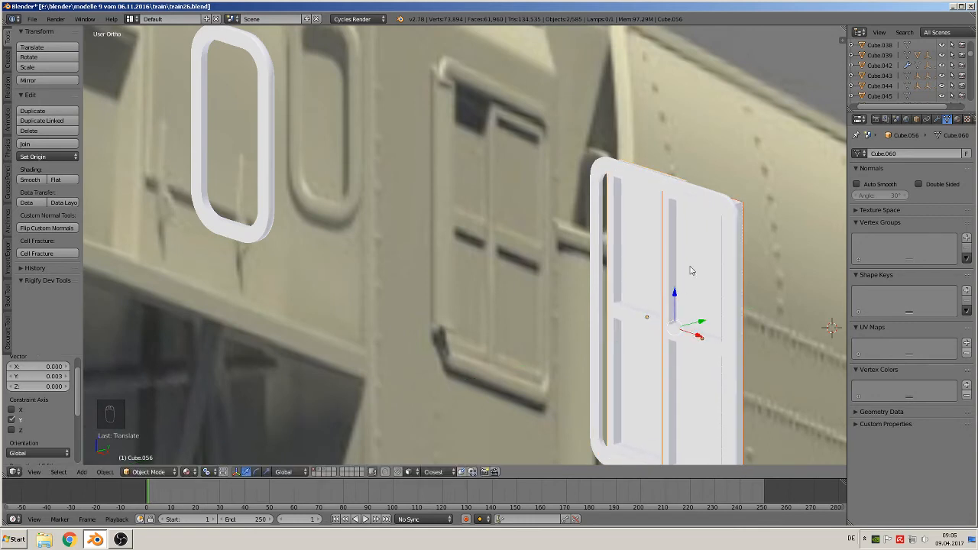
Deepen the rounded frame by scaling it 1.834 along Y, and move it 0.004 along Y
{"action": "right_click", "coordinate": [715, 200]}
{"action": "middle_click_drag", "start_coordinate": [733, 307], "coordinate": [609, 312], "text": "shift"}
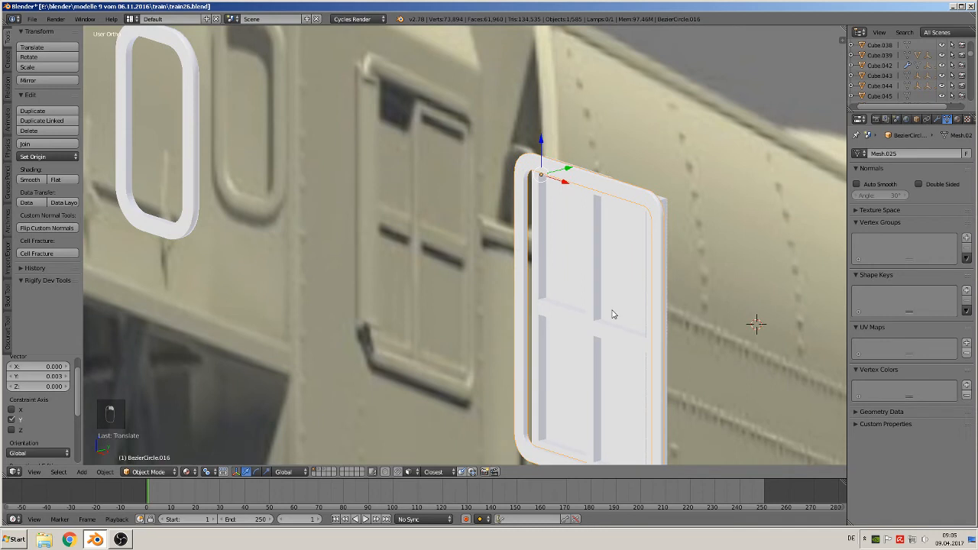
{"action": "key", "text": "s"}
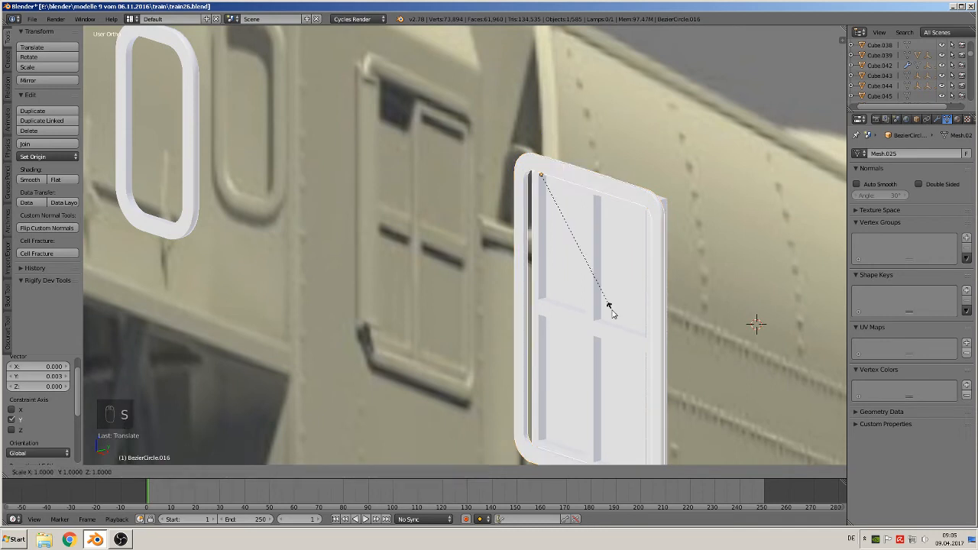
{"action": "key", "text": "y"}
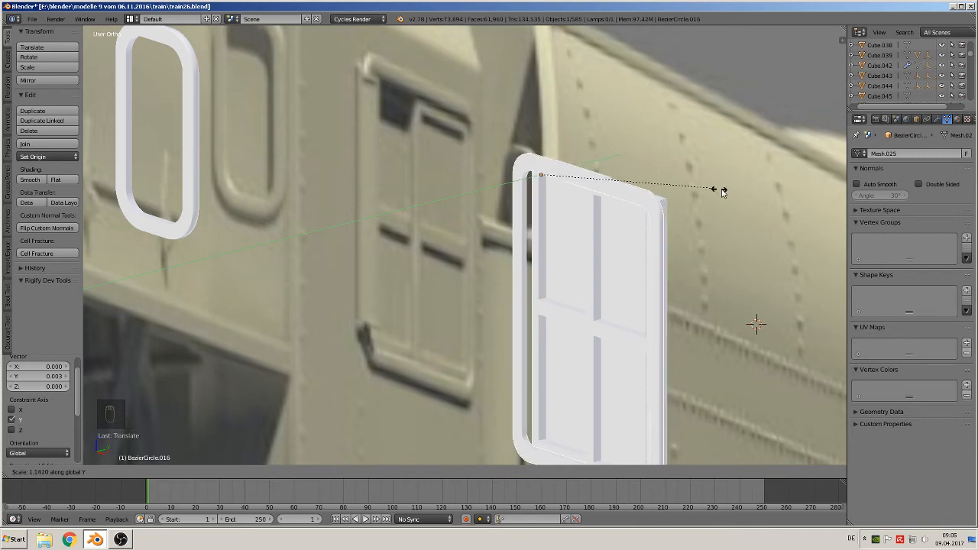
{"action": "left_click", "coordinate": [795, 200]}
{"action": "key", "text": "g"}
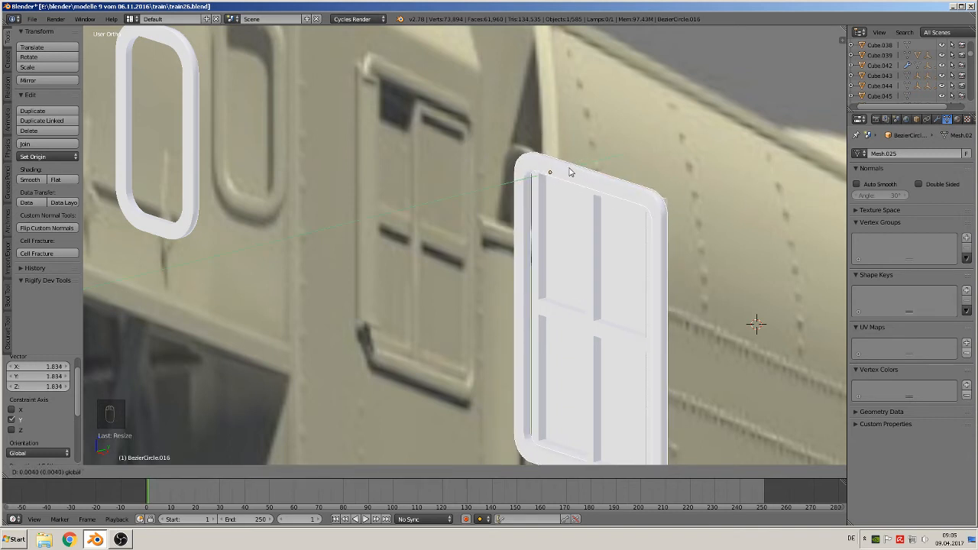
{"action": "left_click", "coordinate": [576, 173]}
Deepen the frame further by scaling it about 1.8 along Y, and shift it 0.008 along Y over the sashes
{"action": "key", "text": "s"}
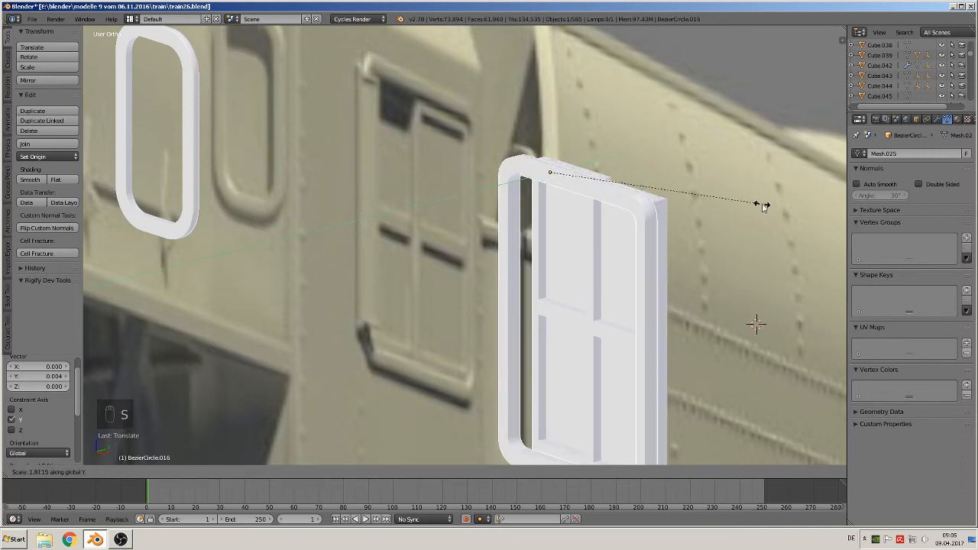
{"action": "left_click", "coordinate": [756, 203]}
{"action": "left_click_drag", "start_coordinate": [572, 166], "coordinate": [593, 169]}
{"action": "middle_click_drag", "start_coordinate": [593, 168], "coordinate": [675, 198]}
{"action": "scroll", "coordinate": [658, 206], "scroll_direction": "down", "scroll_amount": 2}
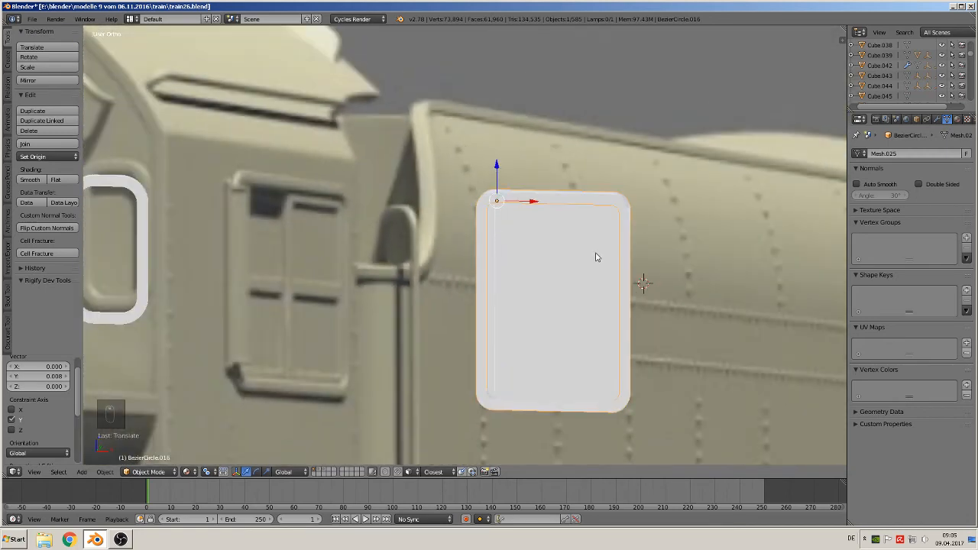
Nudge the rounded frame 0.0002456 along X to center it around the sashes
{"action": "key", "text": "KP_1"}
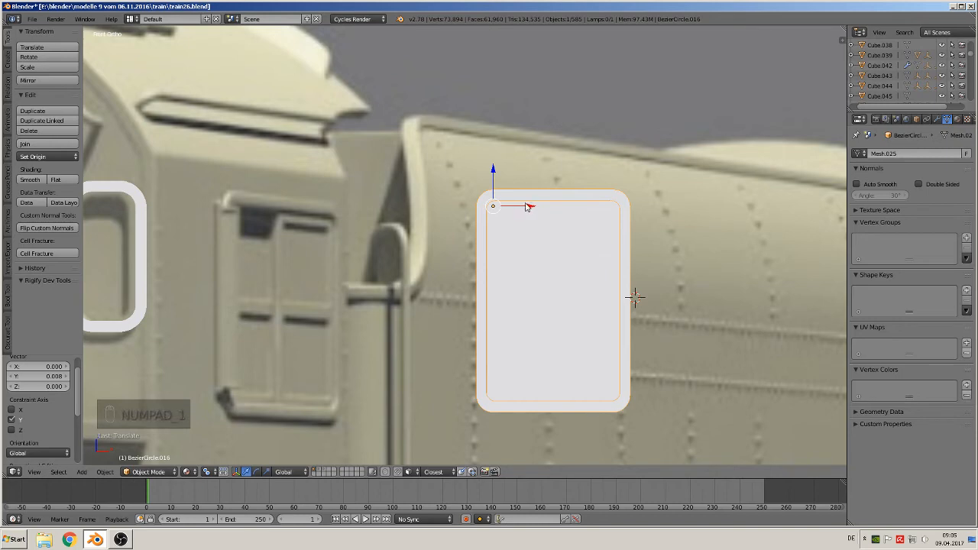
{"action": "left_click_drag", "start_coordinate": [529, 207], "coordinate": [527, 206]}
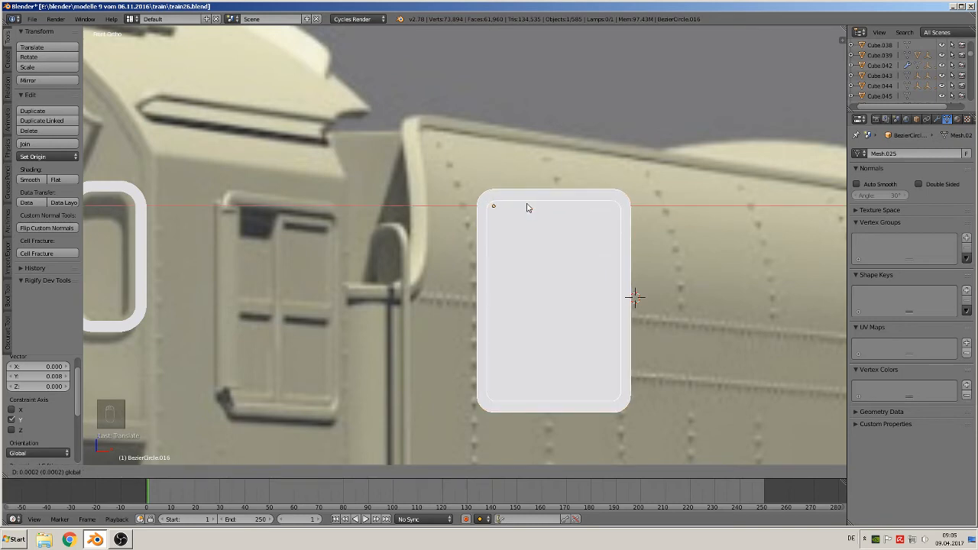
{"action": "middle_click_drag", "start_coordinate": [526, 206], "coordinate": [497, 277]}
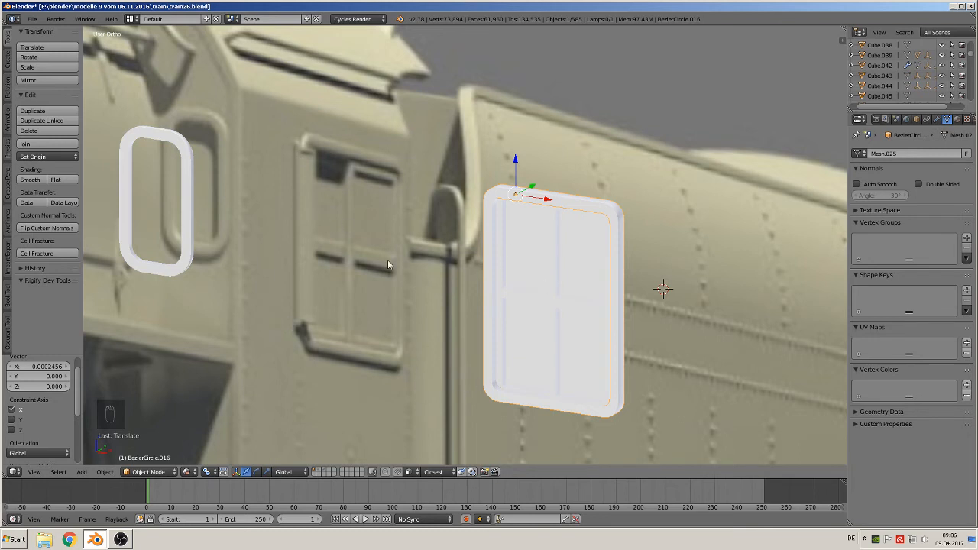
{"action": "middle_click_drag", "start_coordinate": [388, 260], "coordinate": [413, 258]}
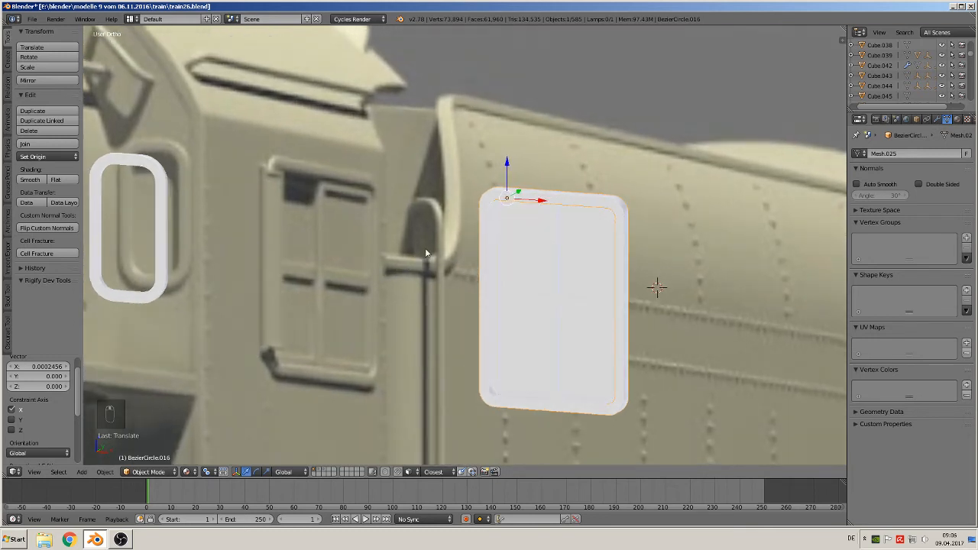
Extrude the long outer face on the frame's cab-facing side by -0.002 along X
{"action": "key", "text": "KP_1"}
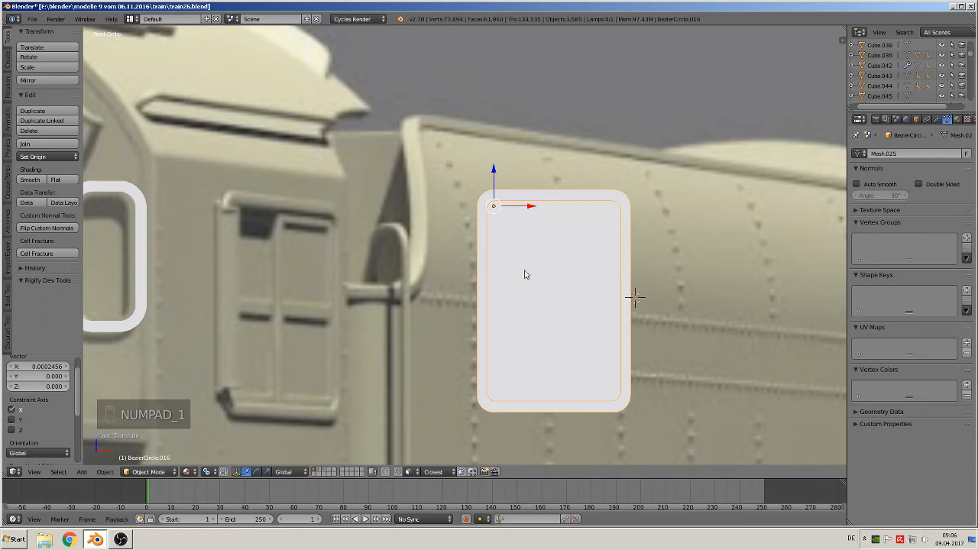
{"action": "right_click", "coordinate": [481, 262]}
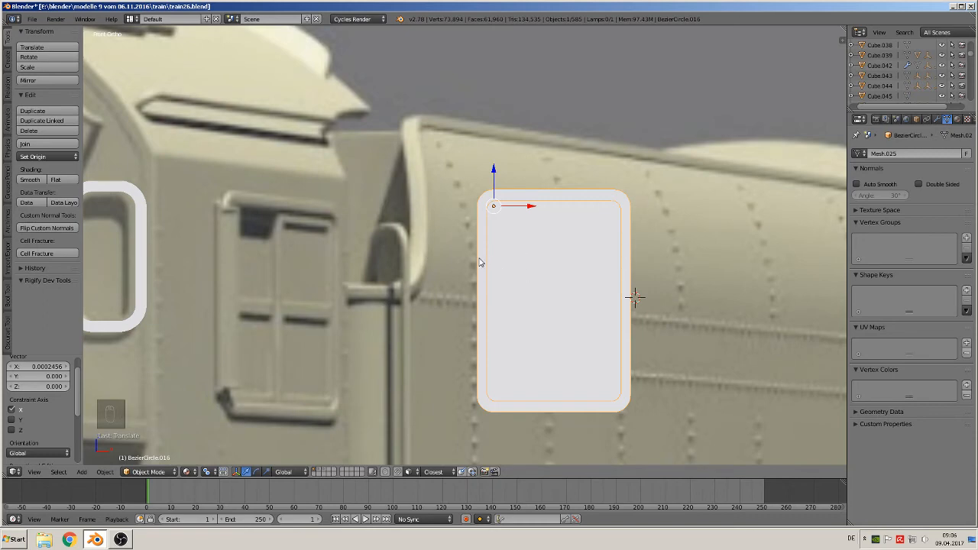
{"action": "right_click", "coordinate": [484, 258]}
{"action": "key", "text": "Tab"}
{"action": "scroll", "coordinate": [486, 264], "scroll_direction": "up", "scroll_amount": 3}
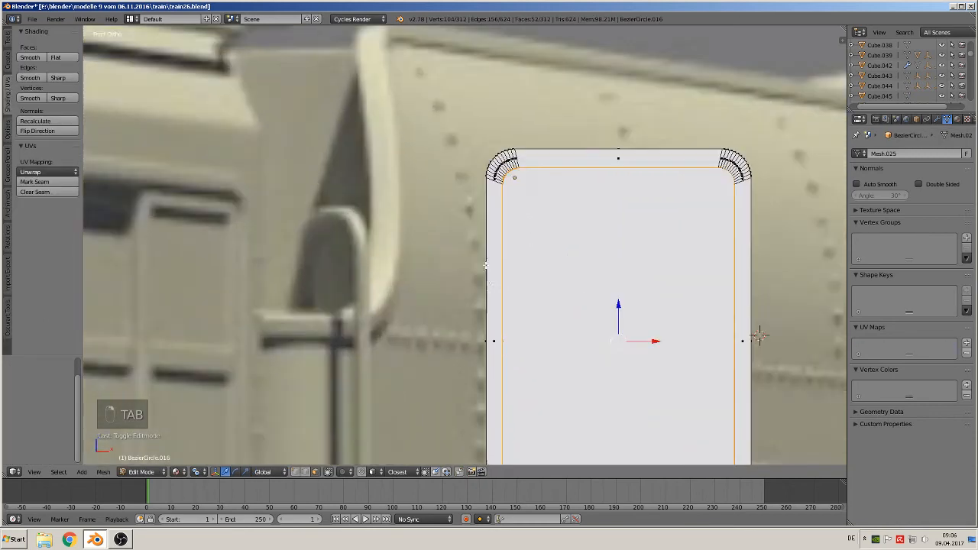
{"action": "middle_click_drag", "start_coordinate": [510, 360], "coordinate": [497, 256], "text": "shift"}
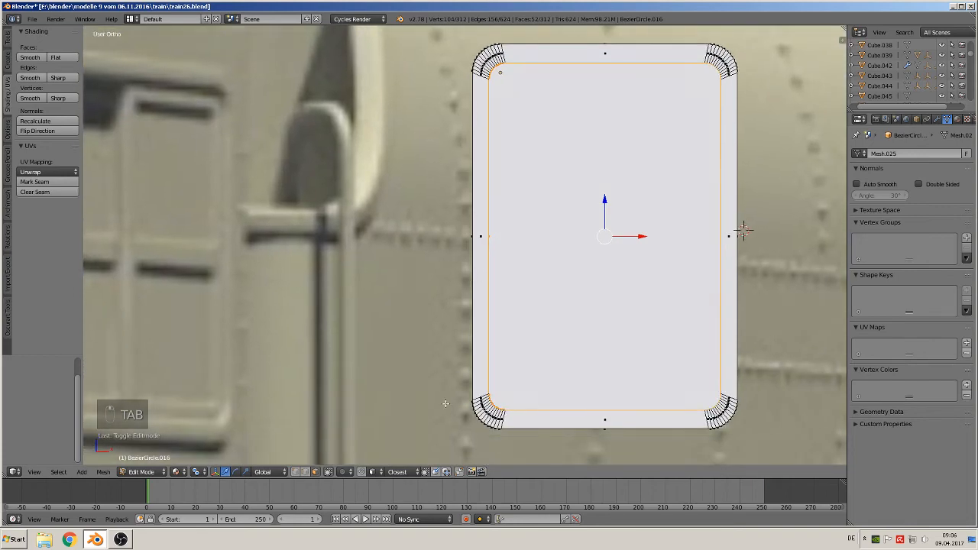
{"action": "middle_click_drag", "start_coordinate": [443, 433], "coordinate": [322, 464]}
{"action": "scroll", "coordinate": [322, 464], "scroll_direction": "up", "scroll_amount": 5}
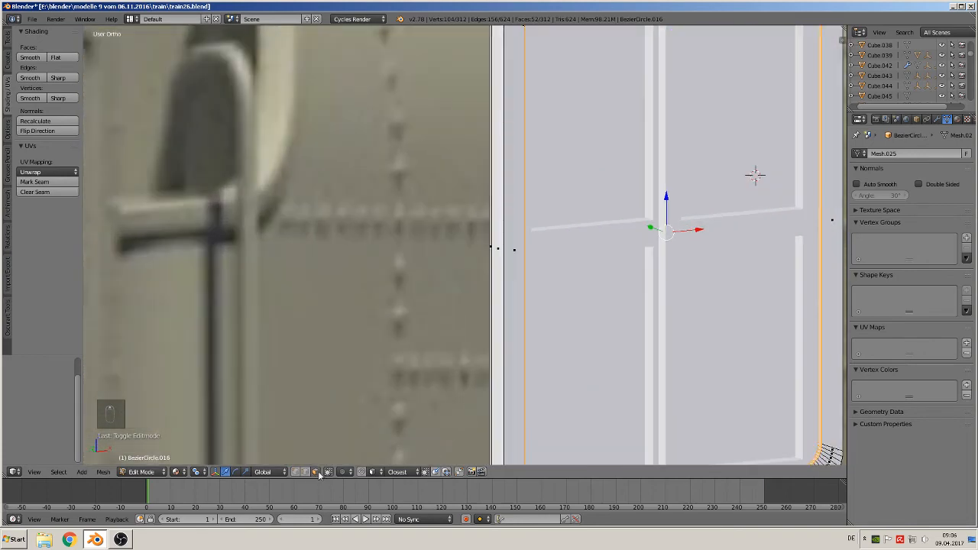
{"action": "right_click", "coordinate": [498, 245]}
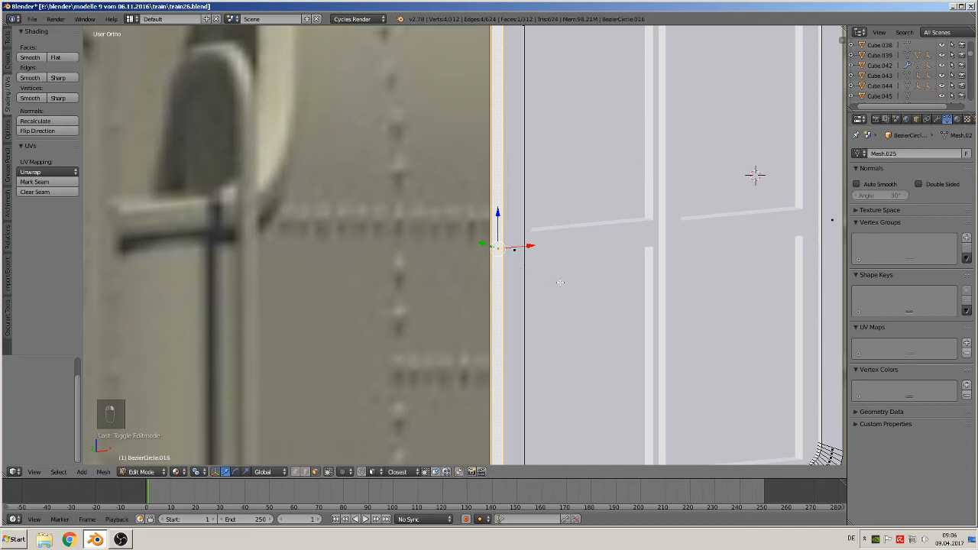
{"action": "middle_click_drag", "start_coordinate": [535, 288], "coordinate": [500, 277]}
{"action": "scroll", "coordinate": [501, 276], "scroll_direction": "down", "scroll_amount": 5}
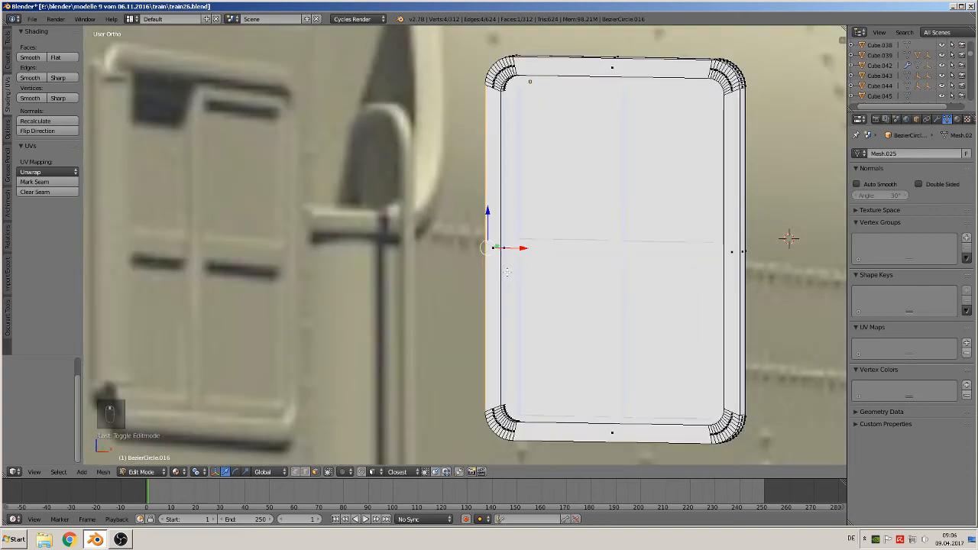
{"action": "key", "text": "e"}
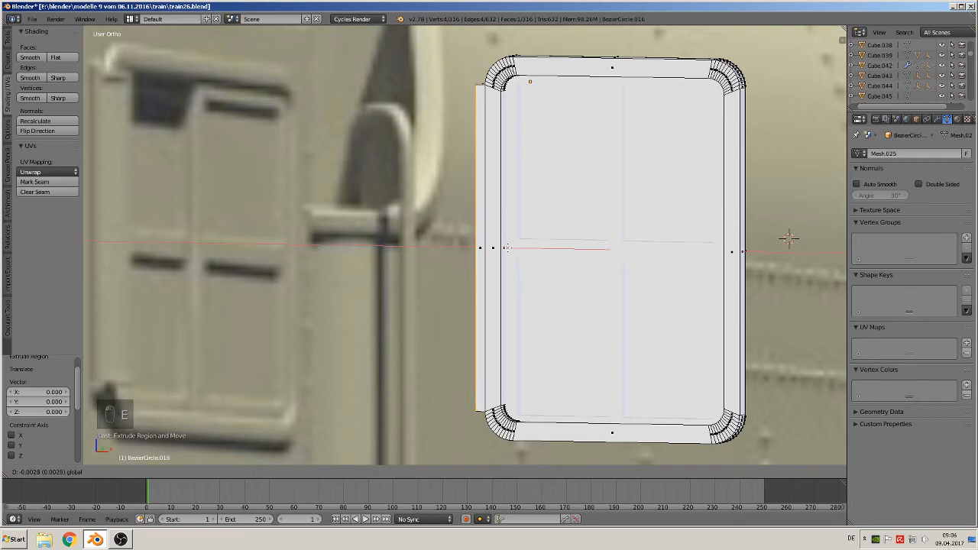
{"action": "left_click", "coordinate": [483, 248]}
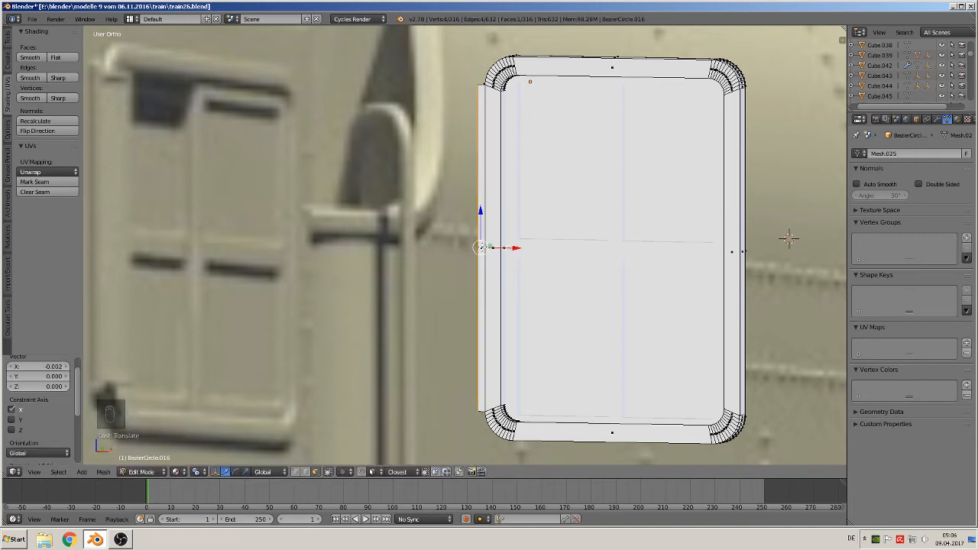
{"action": "middle_click_drag", "start_coordinate": [482, 247], "coordinate": [574, 292]}
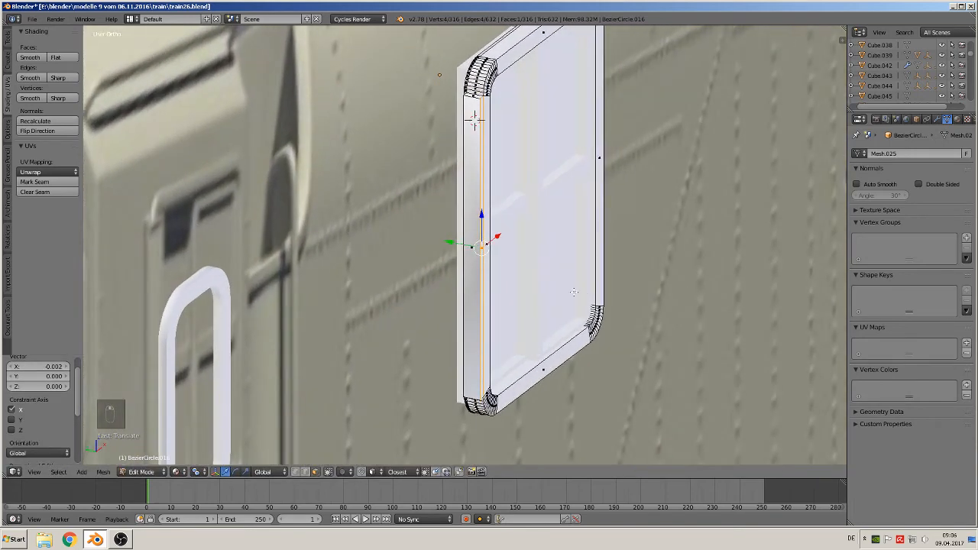
Extrude the long narrow front face of the new strip on the frame's side by -0.003 along Y
{"action": "key", "text": "e"}
{"action": "right_click", "coordinate": [461, 283]}
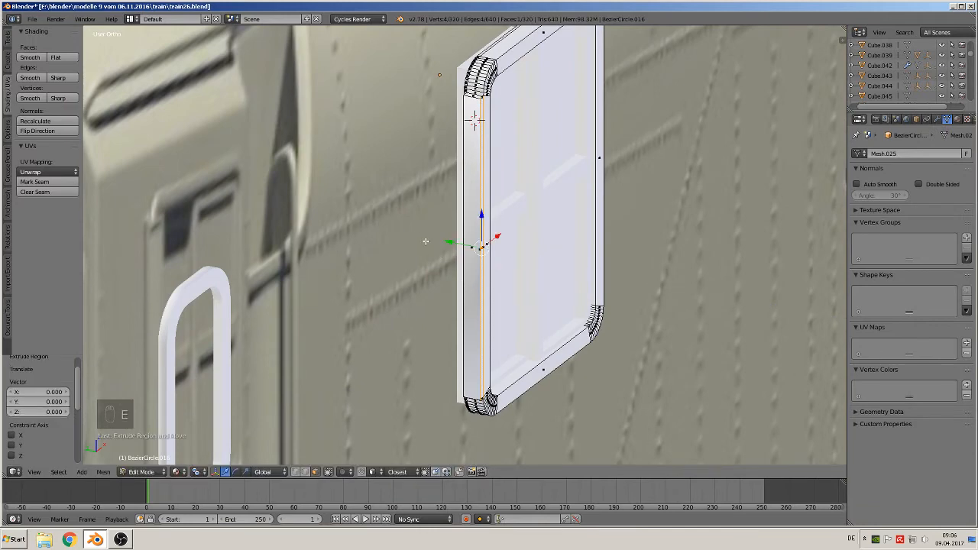
{"action": "left_click_drag", "start_coordinate": [450, 241], "coordinate": [459, 243]}
{"action": "middle_click_drag", "start_coordinate": [459, 243], "coordinate": [424, 265]}
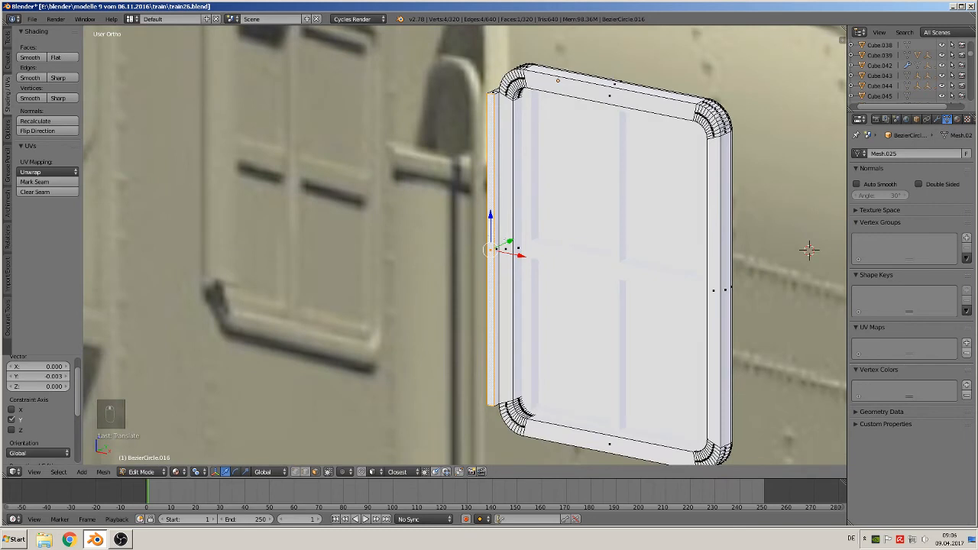
Extrude the strip's inward-facing side along X so it laps over the front of the rounded frame
{"action": "right_click", "coordinate": [498, 248]}
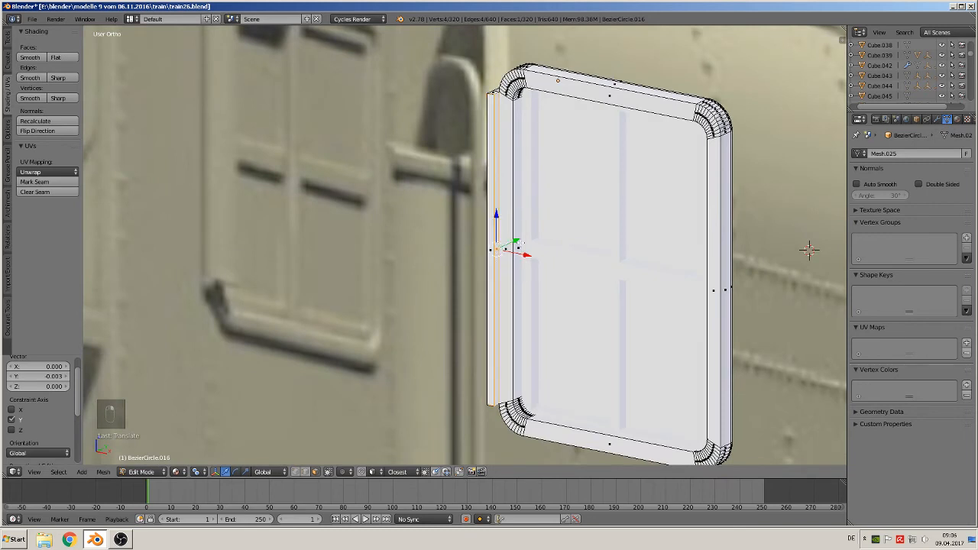
{"action": "key", "text": "e"}
{"action": "right_click", "coordinate": [526, 250]}
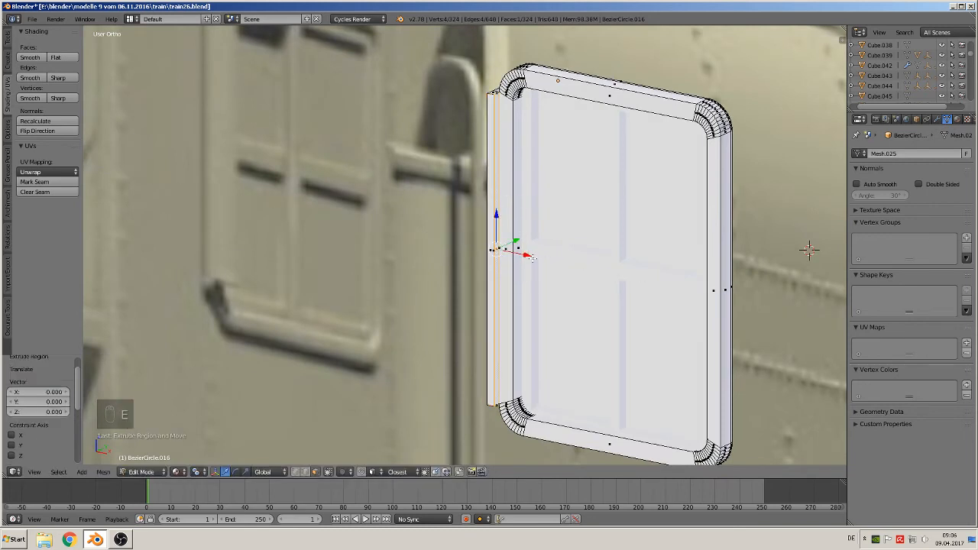
{"action": "left_click_drag", "start_coordinate": [529, 257], "coordinate": [547, 270]}
{"action": "left_click", "coordinate": [547, 270]}
{"action": "middle_click_drag", "start_coordinate": [547, 270], "coordinate": [564, 232]}
{"action": "key", "text": "Tab"}
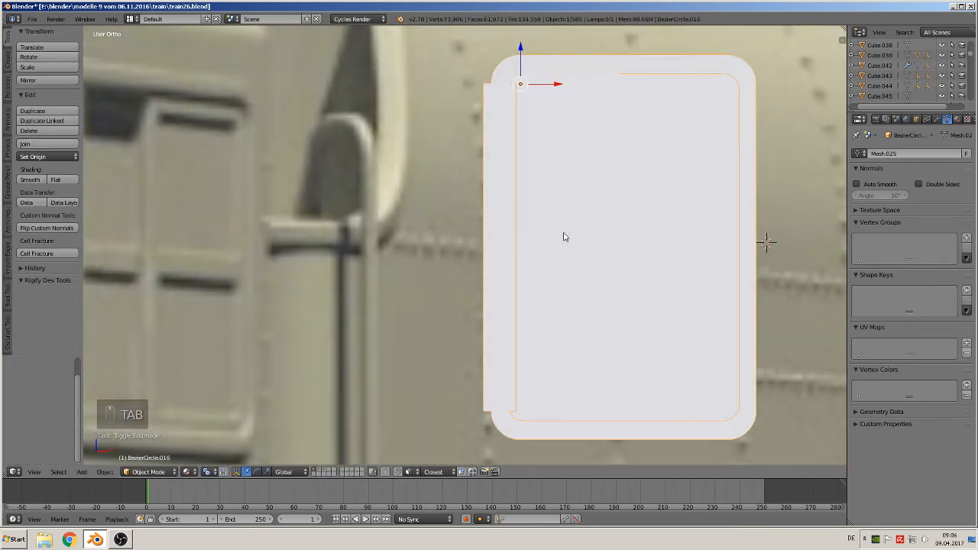
Join the rounded frame and its sashes into one object, and set its origin to the geometry
{"action": "scroll", "coordinate": [564, 233], "scroll_direction": "down", "scroll_amount": 2}
{"action": "key", "text": "KP_1"}
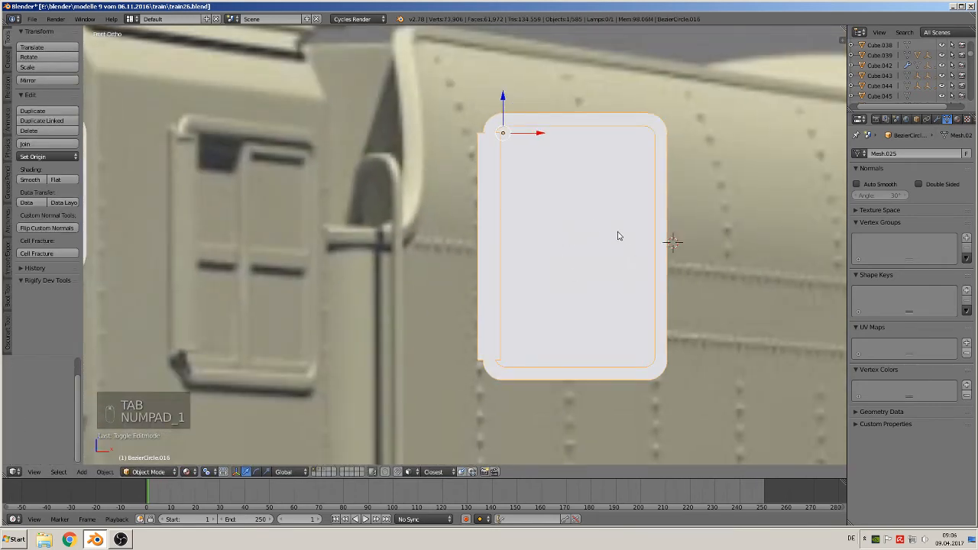
{"action": "scroll", "coordinate": [619, 235], "scroll_direction": "down", "scroll_amount": 5}
{"action": "scroll", "coordinate": [526, 247], "scroll_direction": "up", "scroll_amount": 3}
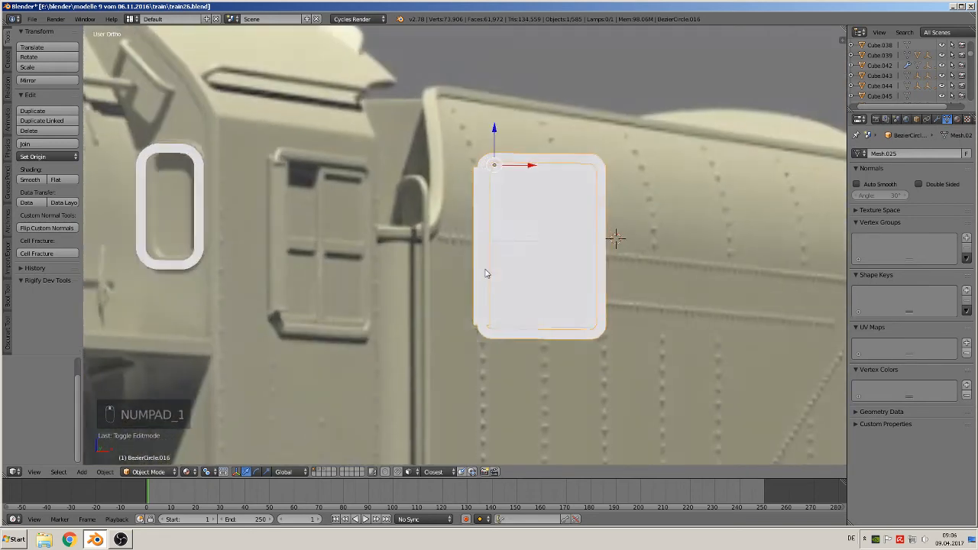
{"action": "middle_click_drag", "start_coordinate": [525, 247], "coordinate": [505, 246]}
{"action": "right_click", "coordinate": [520, 221]}
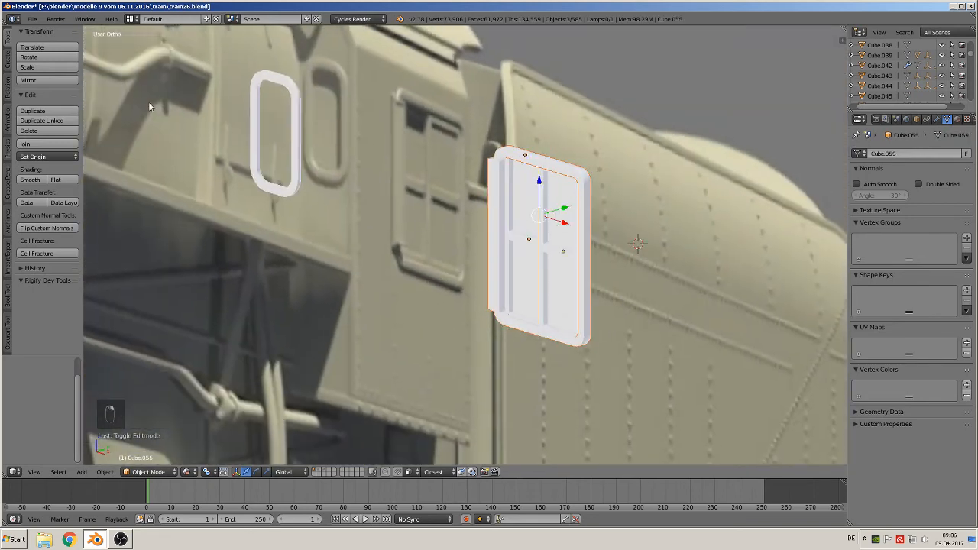
{"action": "left_click", "coordinate": [50, 146]}
{"action": "scroll", "coordinate": [565, 262], "scroll_direction": "down", "scroll_amount": 2}
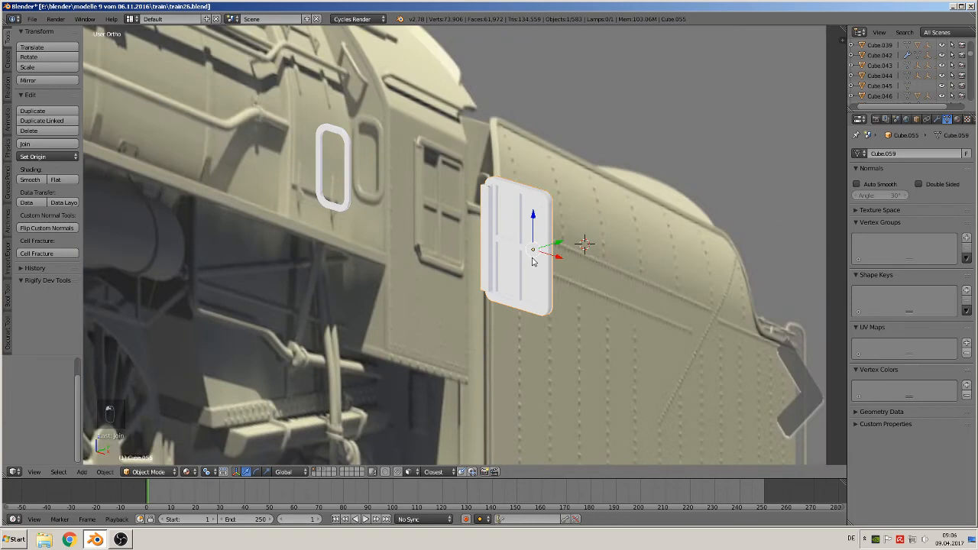
{"action": "left_click", "coordinate": [47, 156]}
{"action": "left_click", "coordinate": [123, 200]}
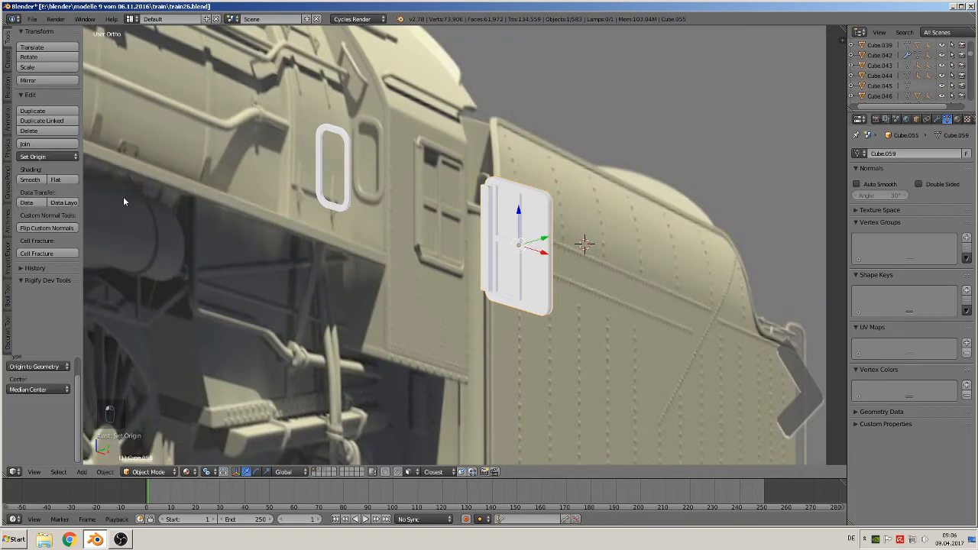
{"action": "key", "text": "g"}
{"action": "right_click", "coordinate": [482, 267]}
Fill the inner edge loop of the tall rounded window frame with a pane face and extrude it 0.002 along Y
{"action": "scroll", "coordinate": [344, 185], "scroll_direction": "up", "scroll_amount": 4}
{"action": "scroll", "coordinate": [462, 187], "scroll_direction": "up", "scroll_amount": 2}
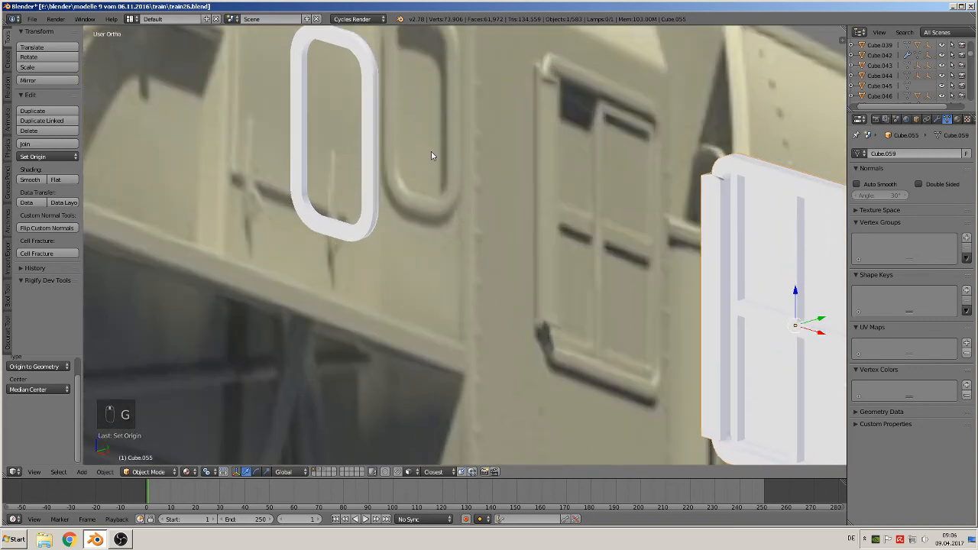
{"action": "middle_click_drag", "start_coordinate": [424, 182], "coordinate": [525, 286], "text": "shift"}
{"action": "scroll", "coordinate": [463, 232], "scroll_direction": "up", "scroll_amount": 2}
{"action": "right_click", "coordinate": [467, 207]}
{"action": "key", "text": "Tab"}
{"action": "scroll", "coordinate": [452, 199], "scroll_direction": "up", "scroll_amount": 1}
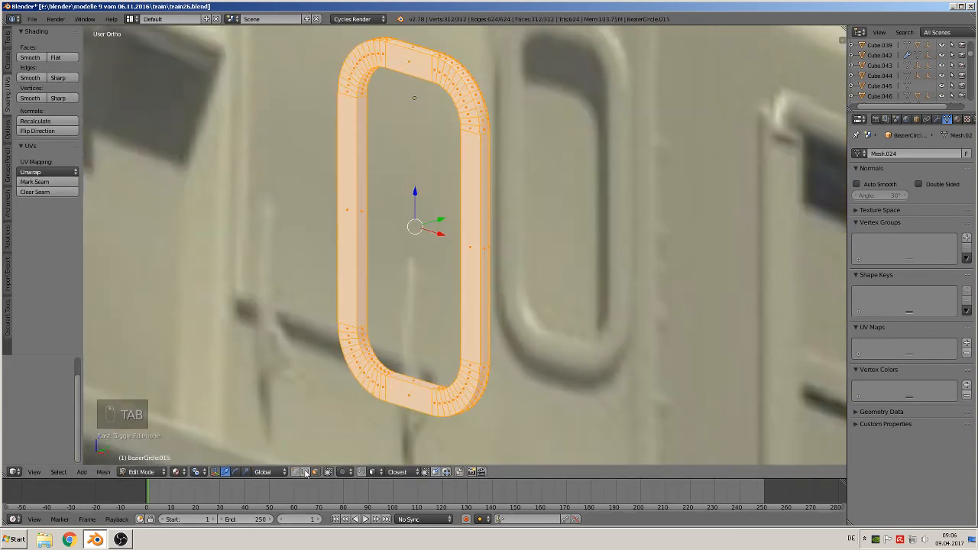
{"action": "right_click", "coordinate": [368, 277], "text": "alt"}
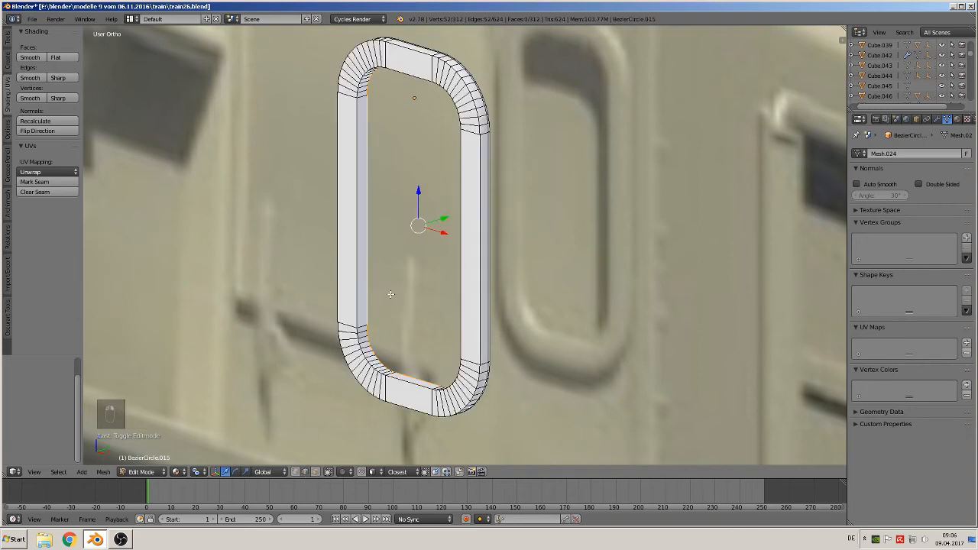
{"action": "key", "text": "f"}
{"action": "key", "text": "e"}
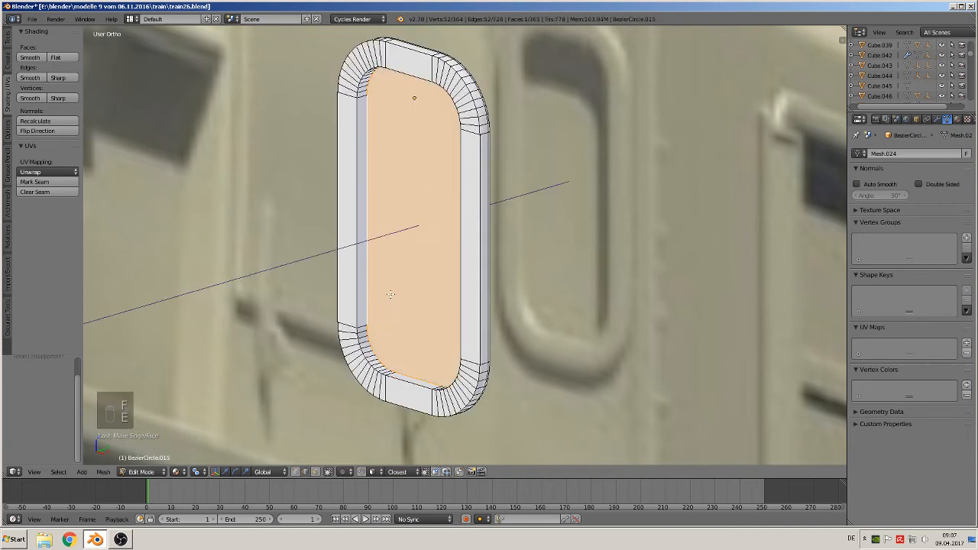
{"action": "right_click", "coordinate": [417, 278]}
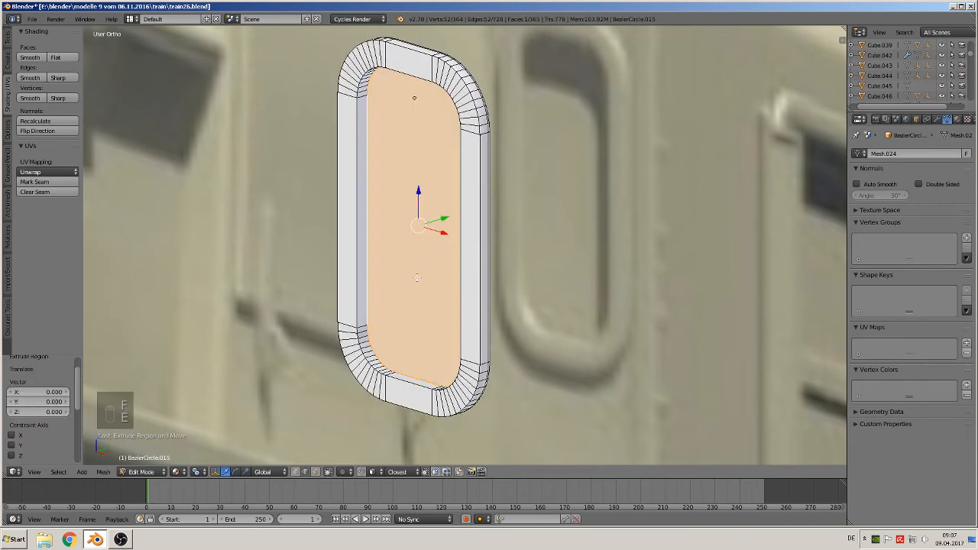
{"action": "left_click", "coordinate": [451, 212]}
{"action": "right_click", "coordinate": [369, 305]}
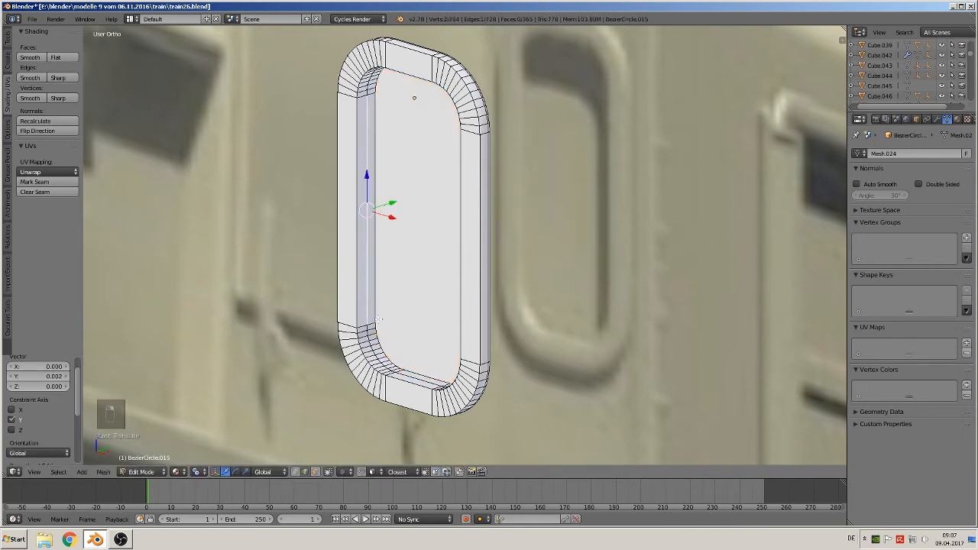
{"action": "right_click", "coordinate": [366, 342]}
{"action": "right_click", "coordinate": [363, 309]}
{"action": "right_click", "coordinate": [374, 353], "text": "shift"}
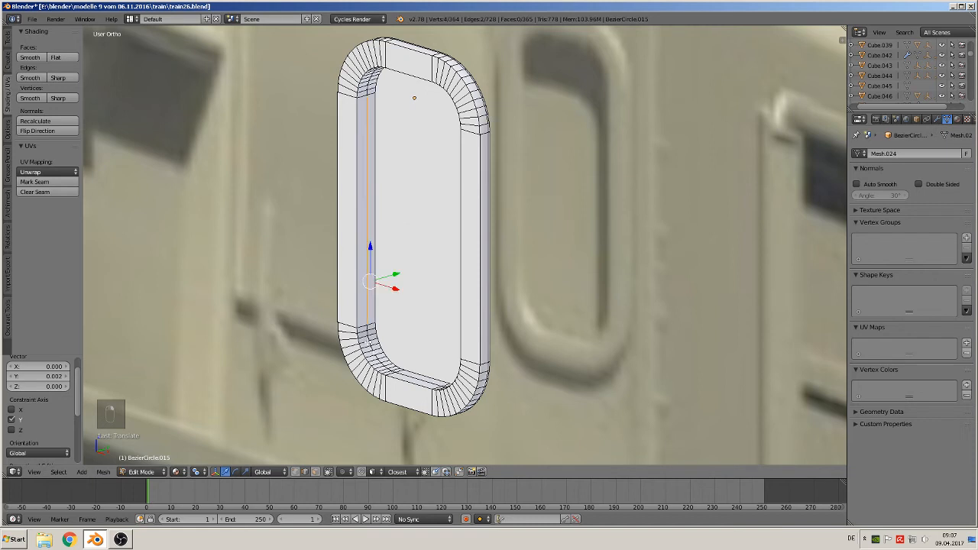
{"action": "right_click", "coordinate": [372, 345], "text": "shift"}
{"action": "right_click", "coordinate": [371, 344], "text": "shift"}
{"action": "scroll", "coordinate": [375, 344], "scroll_direction": "up", "scroll_amount": 3}
{"action": "key", "text": "a"}
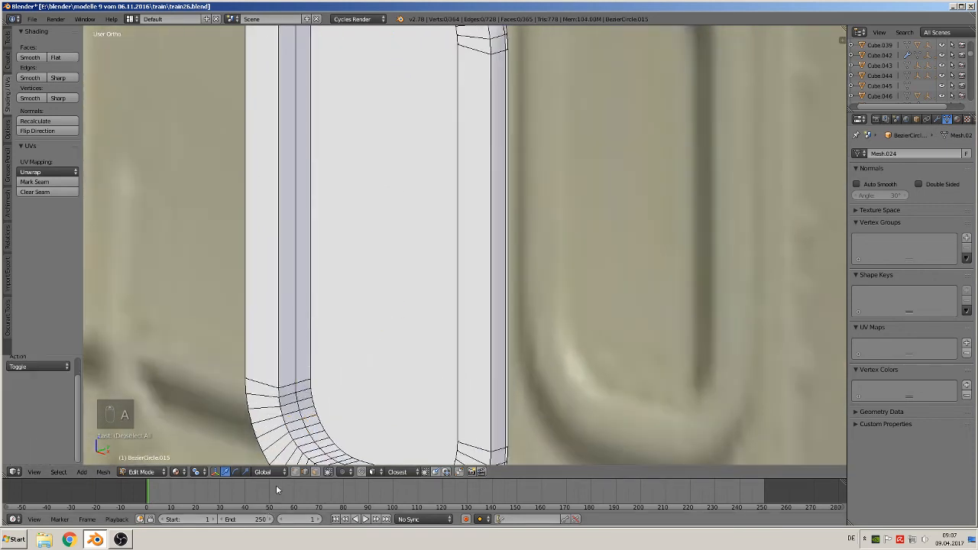
Select the mid-depth edges of the tall frame's inner wall down the left side and around the lower curve
{"action": "right_click", "coordinate": [296, 353]}
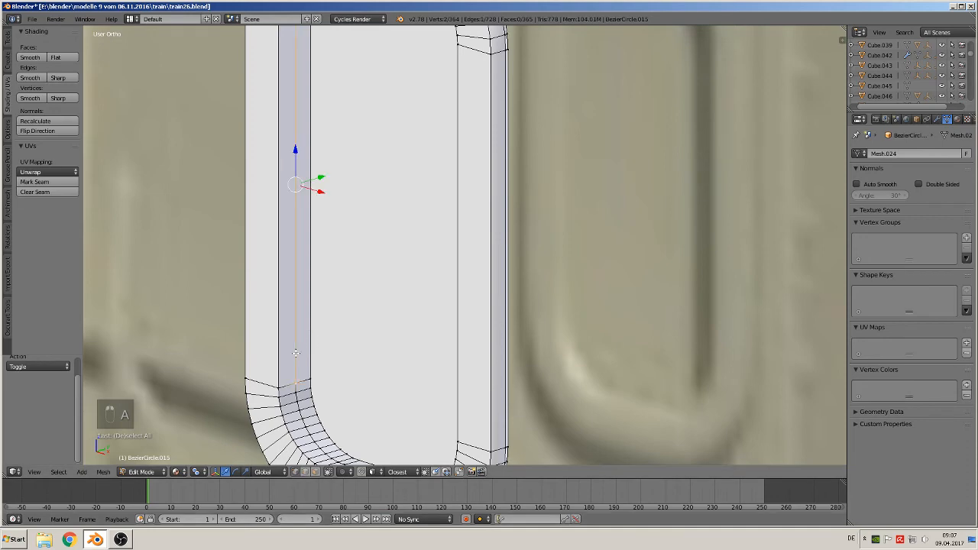
{"action": "right_click", "coordinate": [296, 396], "text": "shift"}
{"action": "scroll", "coordinate": [302, 395], "scroll_direction": "down", "scroll_amount": 3}
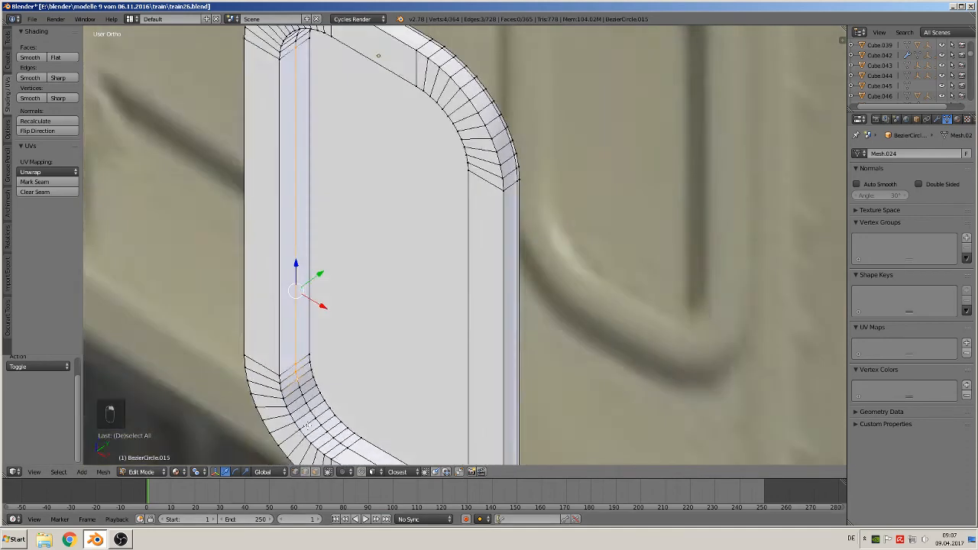
{"action": "middle_click_drag", "start_coordinate": [303, 394], "coordinate": [364, 445]}
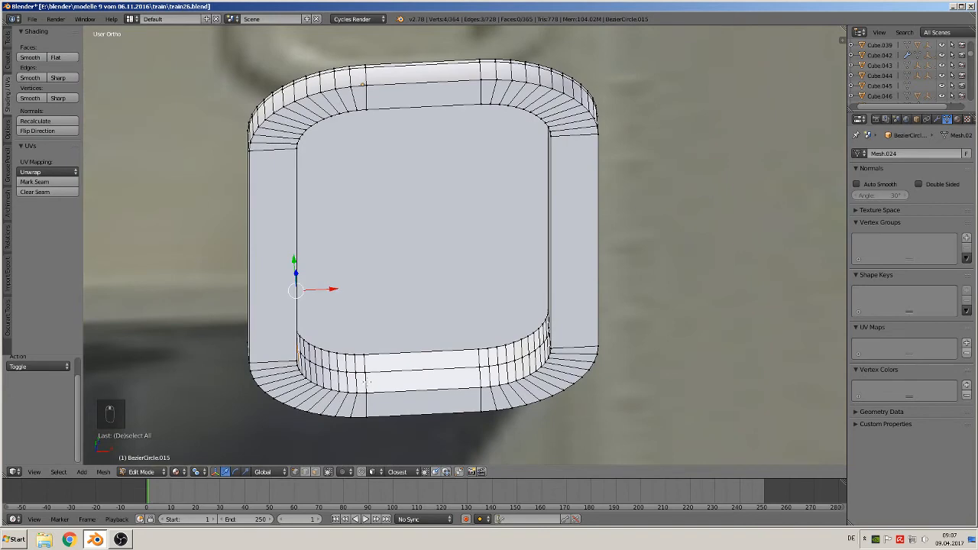
{"action": "middle_click_drag", "start_coordinate": [366, 382], "coordinate": [348, 375]}
{"action": "key", "text": "c"}
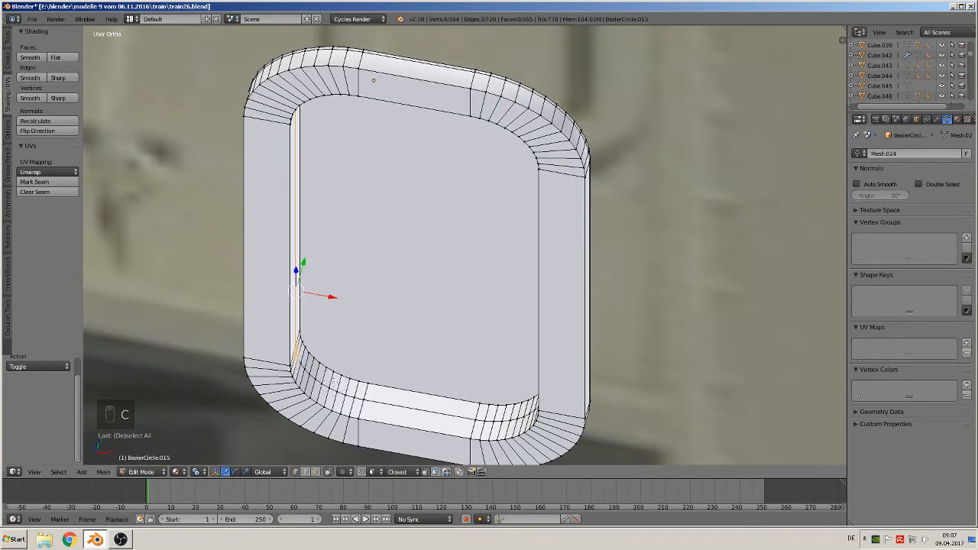
{"action": "mouse_move", "coordinate": [304, 366]}
{"action": "left_mouse_down"}
{"action": "mouse_move", "coordinate": [337, 397]}
{"action": "mouse_move", "coordinate": [487, 422]}
{"action": "mouse_move", "coordinate": [533, 415]}
{"action": "left_mouse_up"}
{"action": "key", "text": "c"}
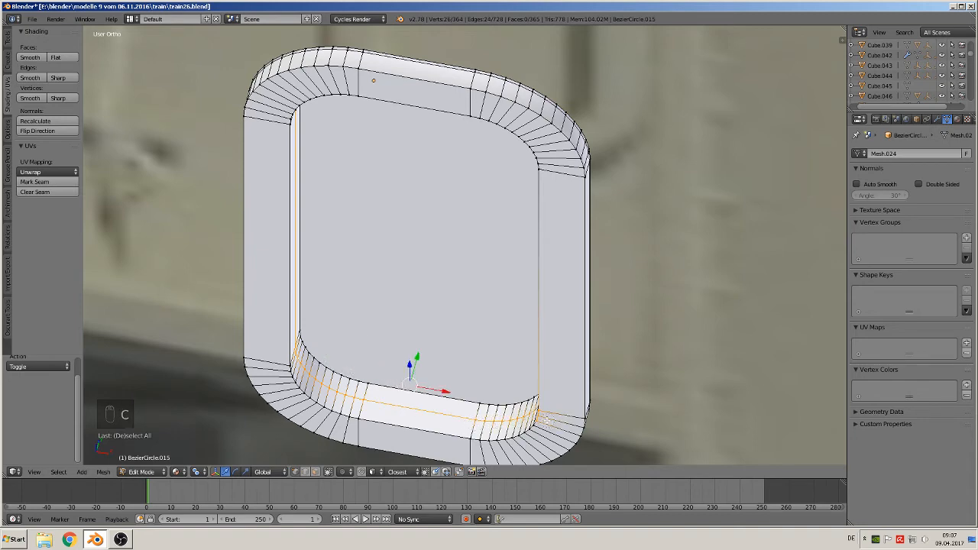
{"action": "middle_click", "coordinate": [542, 420]}
{"action": "right_click", "coordinate": [537, 436]}
Extend the mid-depth edge selection around the lower right corner and up the frame's right inner side
{"action": "middle_click_drag", "start_coordinate": [536, 436], "coordinate": [515, 343]}
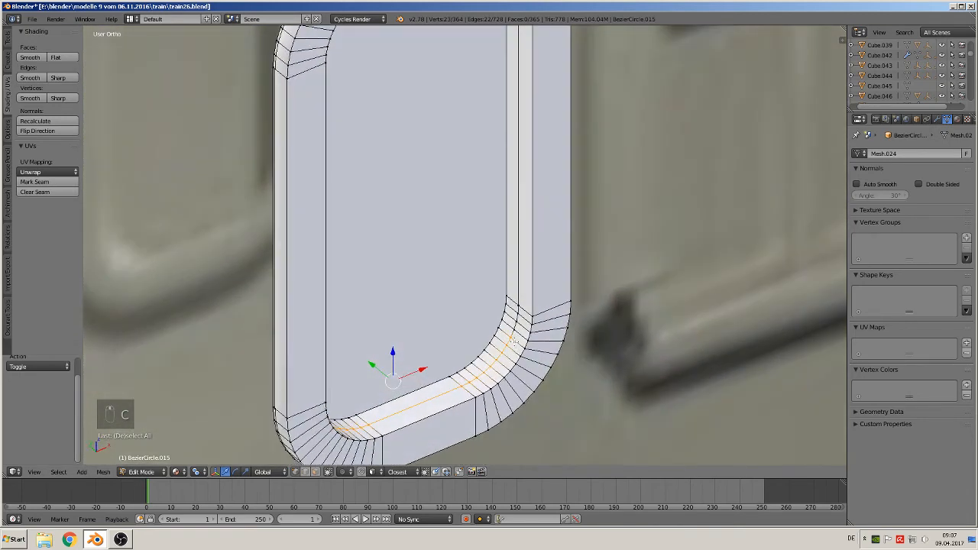
{"action": "key", "text": "c"}
{"action": "left_click", "coordinate": [518, 306]}
{"action": "left_click_drag", "start_coordinate": [517, 306], "coordinate": [519, 340]}
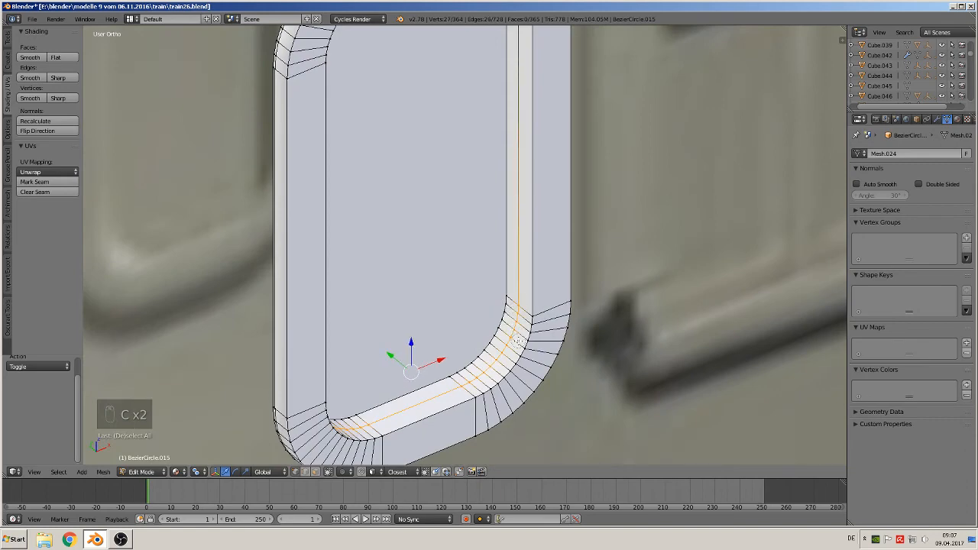
{"action": "right_click", "coordinate": [515, 342]}
Complete the mid-depth loop selection around the upper corners, excluding stray edges, and fill it with a face
{"action": "mouse_move", "coordinate": [490, 216]}
{"action": "middle_mouse_down", "text": "shift"}
{"action": "mouse_move", "coordinate": [502, 423]}
{"action": "mouse_move", "coordinate": [491, 316]}
{"action": "middle_mouse_up", "text": "shift"}
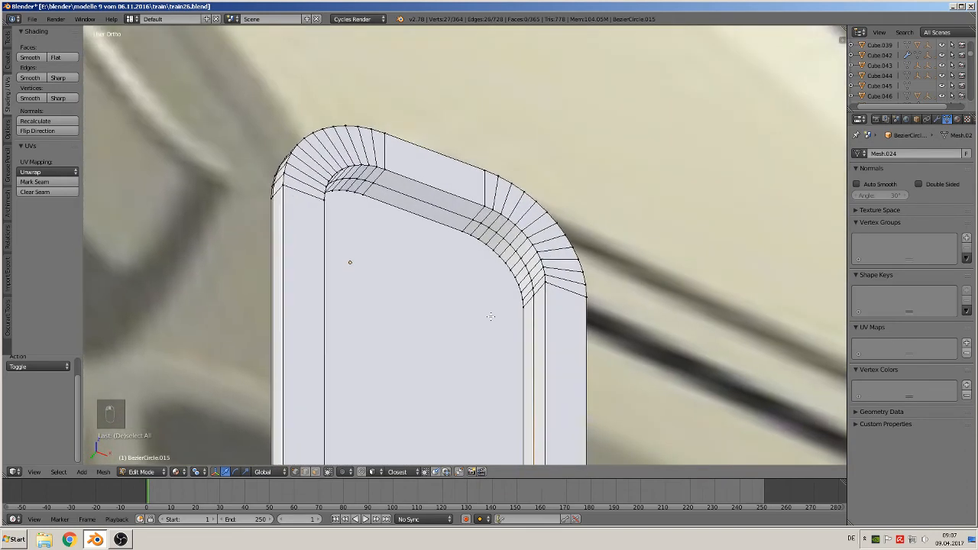
{"action": "key", "text": "c"}
{"action": "mouse_move", "coordinate": [528, 290]}
{"action": "left_mouse_down"}
{"action": "mouse_move", "coordinate": [506, 243]}
{"action": "mouse_move", "coordinate": [467, 218]}
{"action": "left_mouse_up"}
{"action": "middle_click_drag", "start_coordinate": [423, 243], "coordinate": [358, 241]}
{"action": "key", "text": "c"}
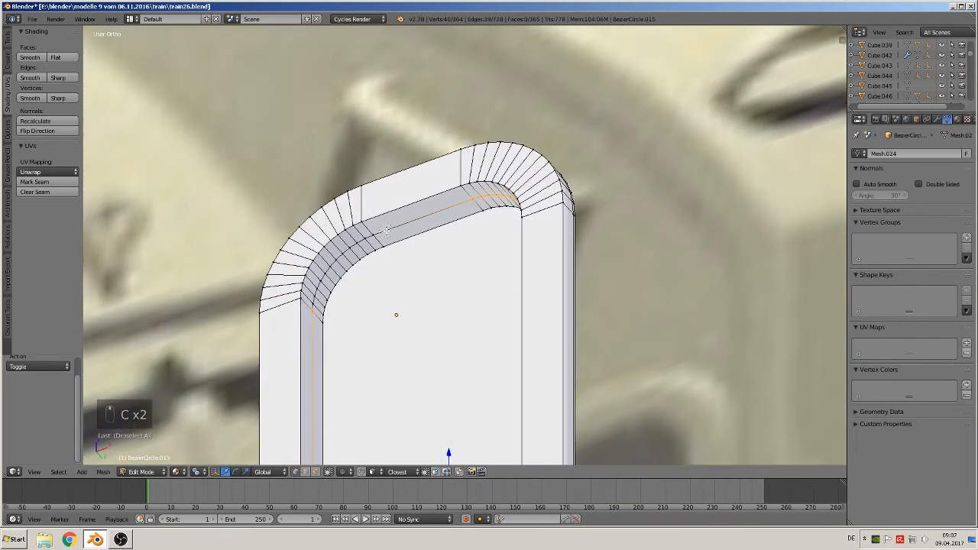
{"action": "mouse_move", "coordinate": [387, 230]}
{"action": "left_mouse_down"}
{"action": "mouse_move", "coordinate": [332, 266]}
{"action": "mouse_move", "coordinate": [306, 319]}
{"action": "left_mouse_up"}
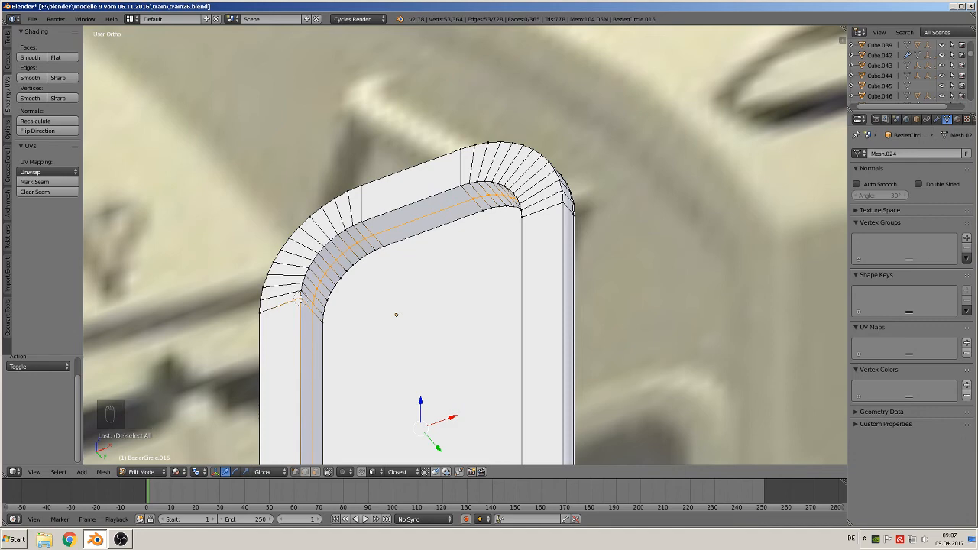
{"action": "right_click", "coordinate": [299, 299], "text": "shift"}
{"action": "scroll", "coordinate": [344, 336], "scroll_direction": "down", "scroll_amount": 3}
{"action": "middle_click_drag", "start_coordinate": [369, 357], "coordinate": [385, 432]}
{"action": "key", "text": "f"}
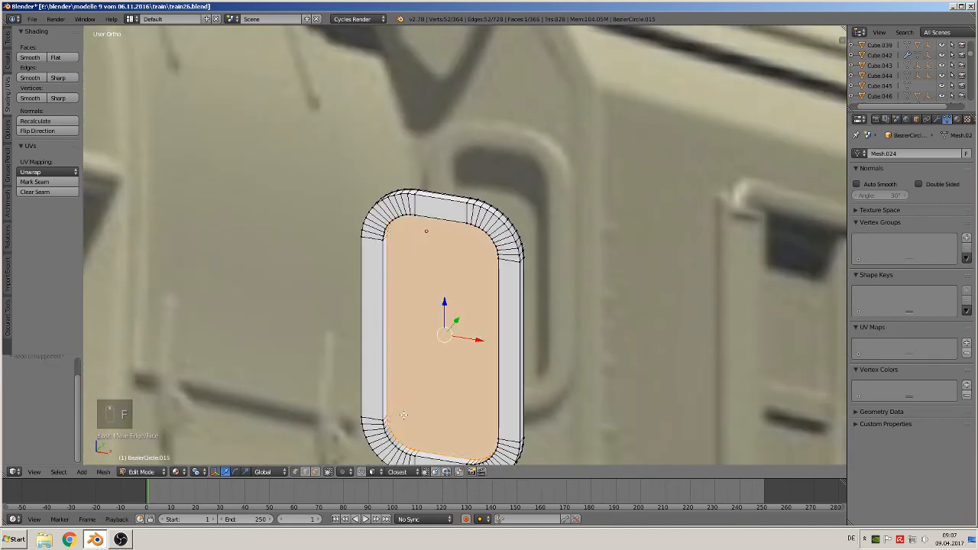
{"action": "key", "text": "Tab"}
Move the tall rounded window by -6.052 along X and 1.619 along Z to beside the cab part
{"action": "middle_click_drag", "start_coordinate": [428, 371], "coordinate": [425, 349]}
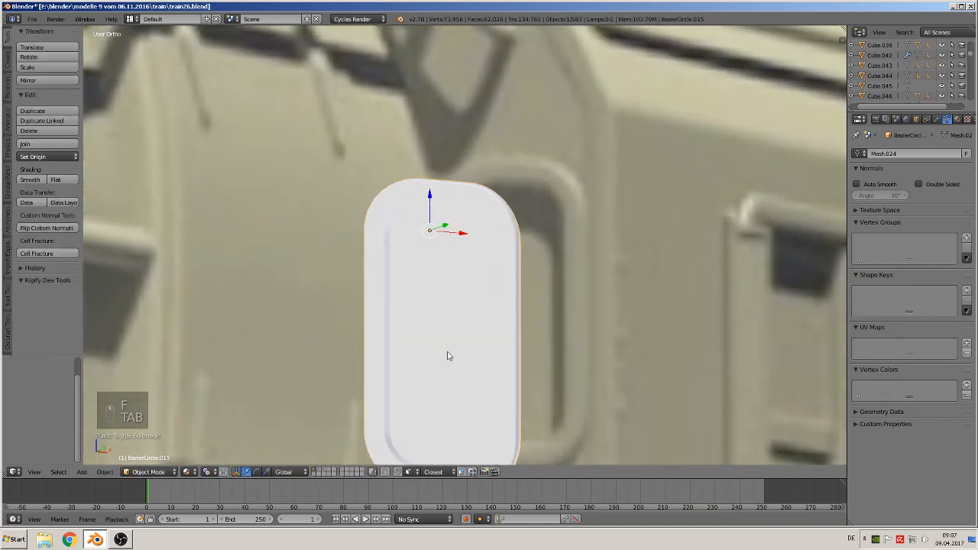
{"action": "scroll", "coordinate": [504, 350], "scroll_direction": "down", "scroll_amount": 2}
{"action": "key", "text": "KP_5"}
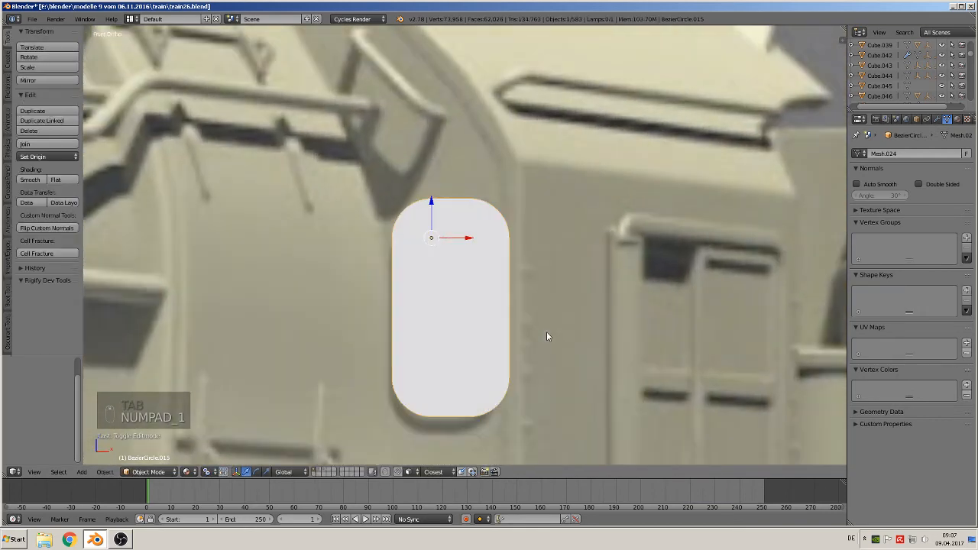
{"action": "key", "text": "KP_1"}
{"action": "scroll", "coordinate": [528, 358], "scroll_direction": "down", "scroll_amount": 3}
{"action": "scroll", "coordinate": [503, 369], "scroll_direction": "down", "scroll_amount": 5}
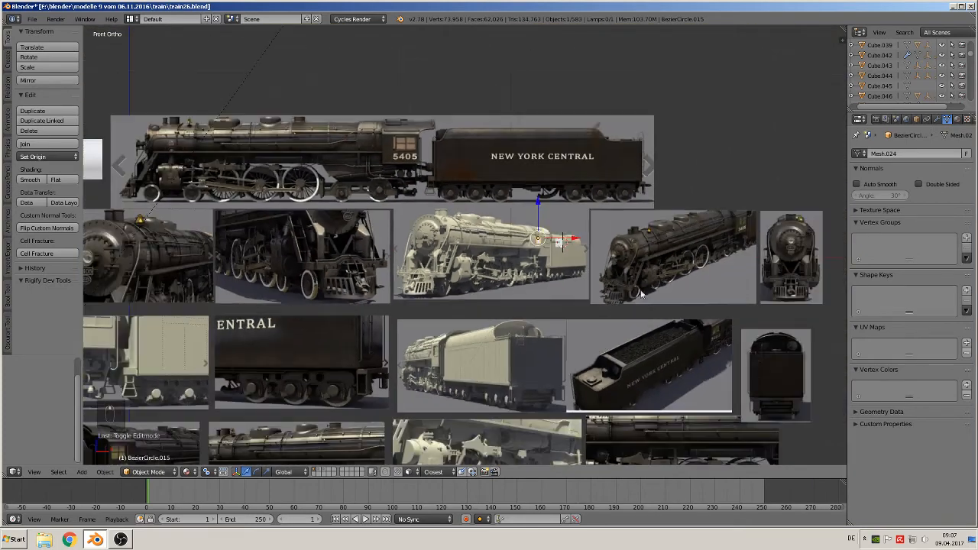
{"action": "middle_click_drag", "start_coordinate": [641, 295], "coordinate": [750, 312], "text": "shift"}
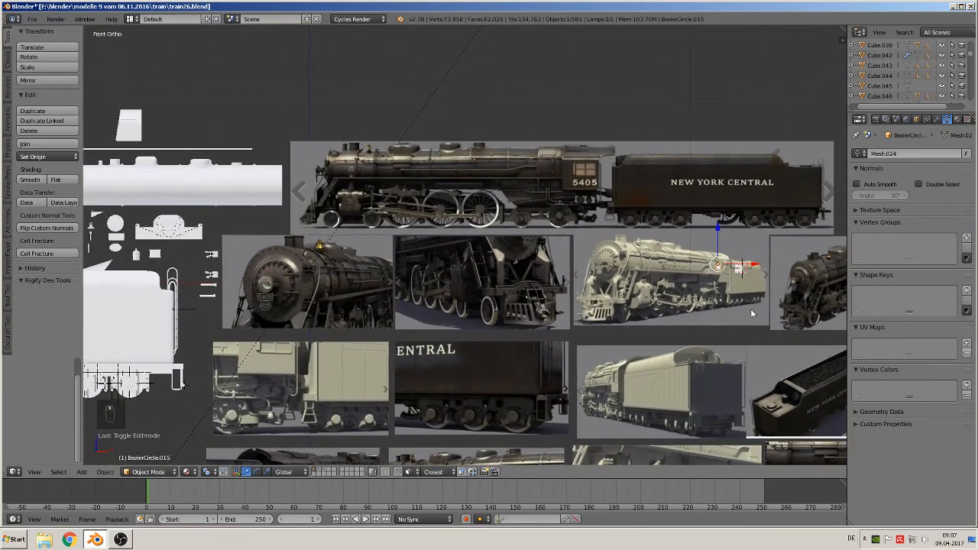
{"action": "key", "text": "g"}
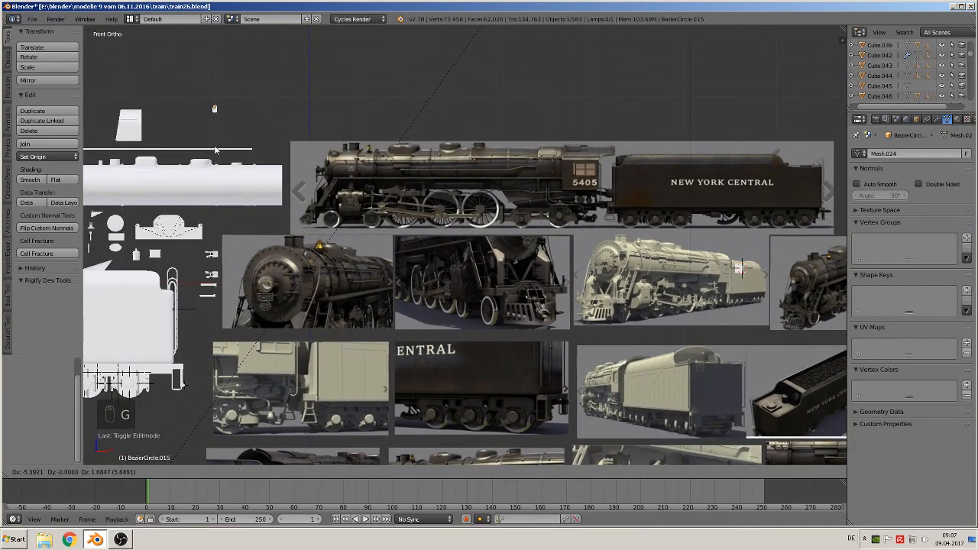
{"action": "left_click", "coordinate": [169, 148]}
Move the sash window by -6.226 along X and 1.483 along Z to beside the cab part, and save the file
{"action": "right_click", "coordinate": [739, 271]}
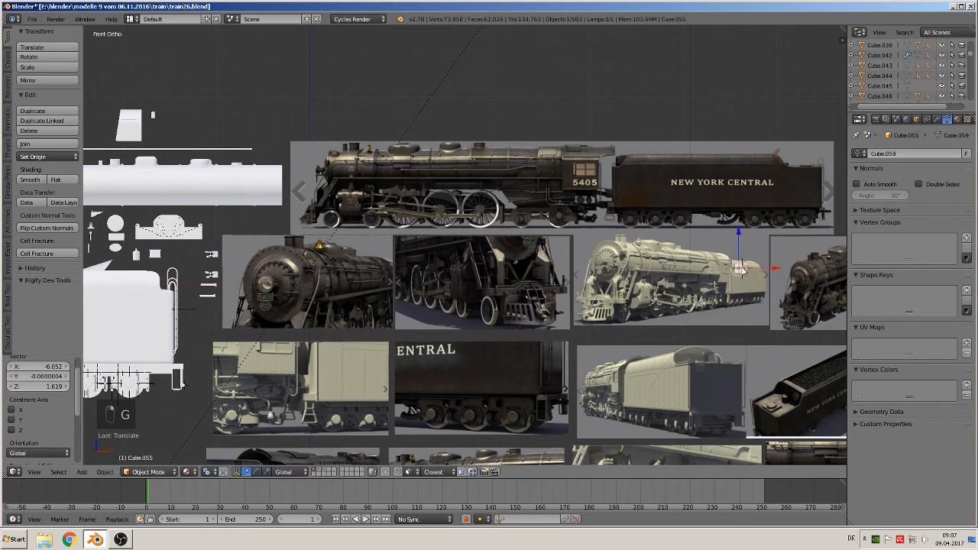
{"action": "key", "text": "g"}
{"action": "key", "text": "g"}
{"action": "left_click", "coordinate": [156, 141]}
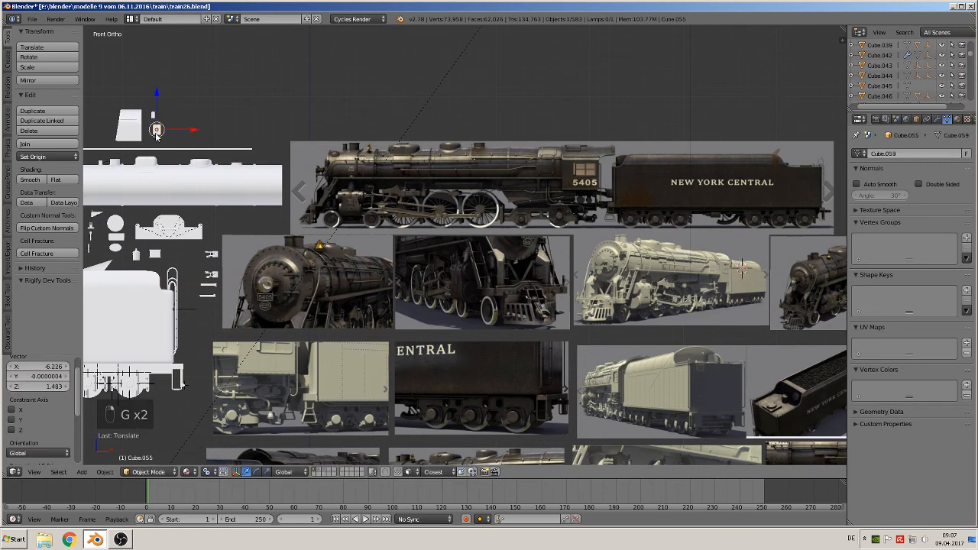
{"action": "left_click", "coordinate": [32, 19]}
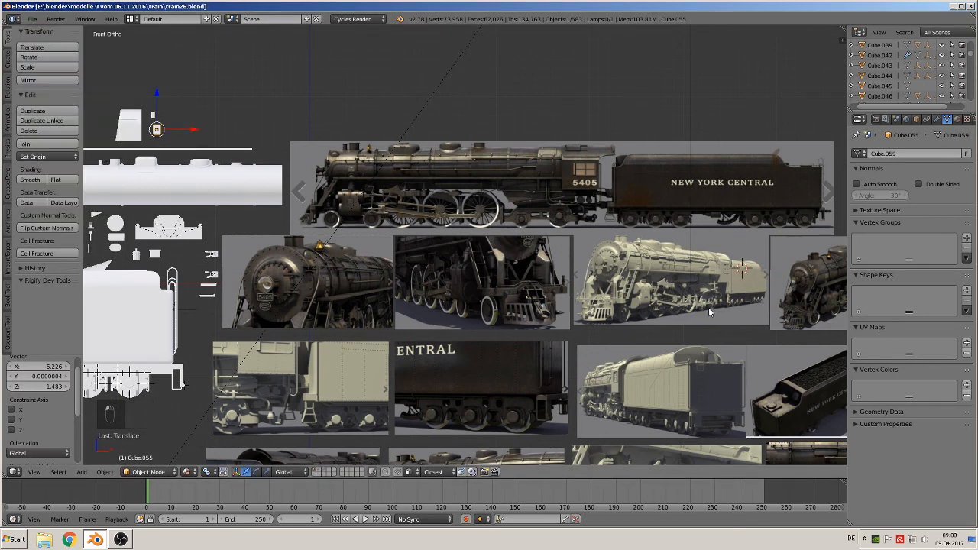
Show the third layer and move the arched Bezier curve from it to the first layer
{"action": "scroll", "coordinate": [711, 312], "scroll_direction": "up", "scroll_amount": 5}
{"action": "middle_click_drag", "start_coordinate": [675, 304], "coordinate": [496, 311], "text": "shift"}
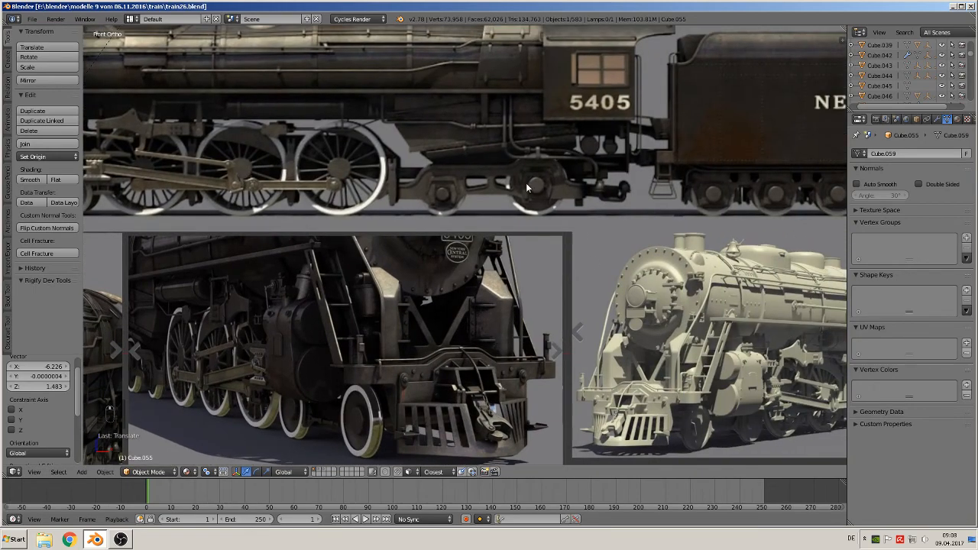
{"action": "middle_click_drag", "start_coordinate": [525, 182], "coordinate": [554, 385], "text": "shift"}
{"action": "middle_click_drag", "start_coordinate": [644, 267], "coordinate": [585, 284], "text": "shift"}
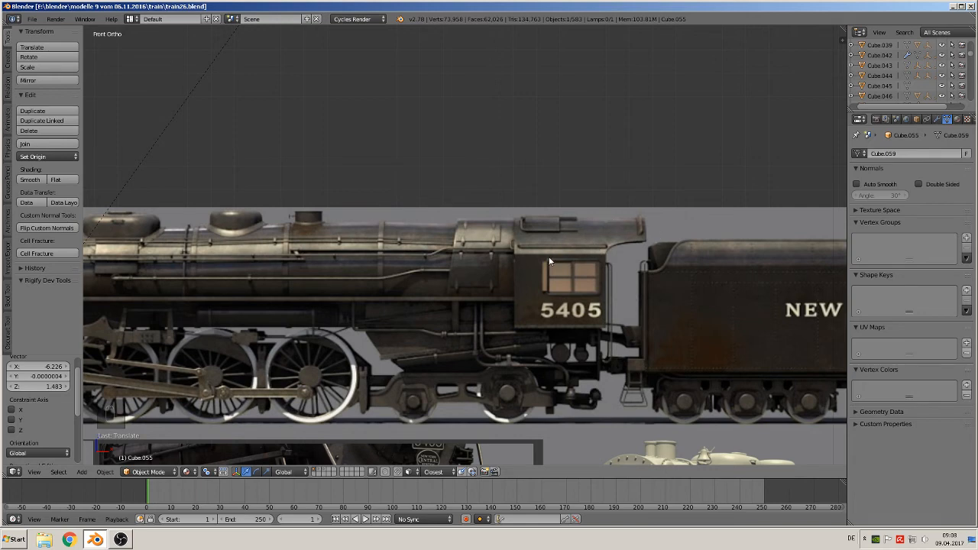
{"action": "left_click", "coordinate": [324, 474]}
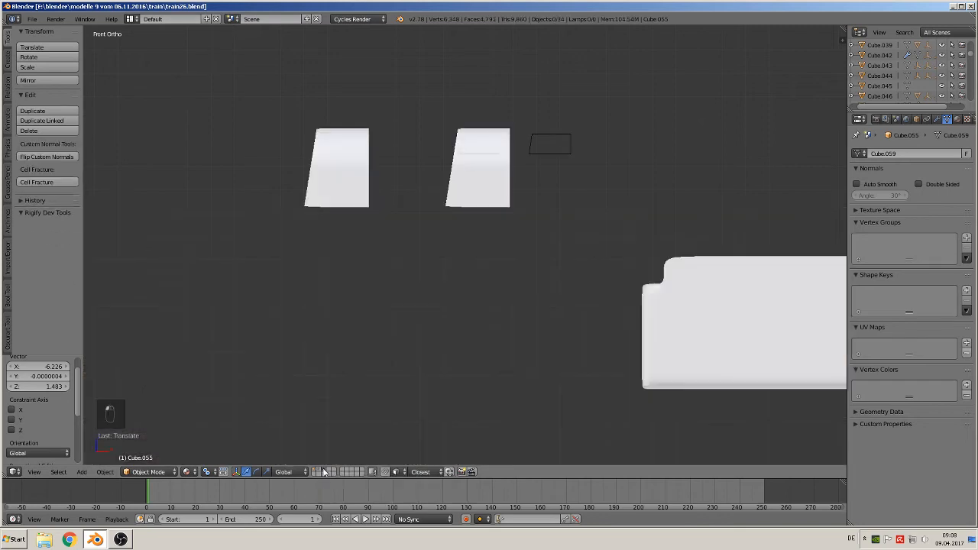
{"action": "scroll", "coordinate": [398, 315], "scroll_direction": "down", "scroll_amount": 12}
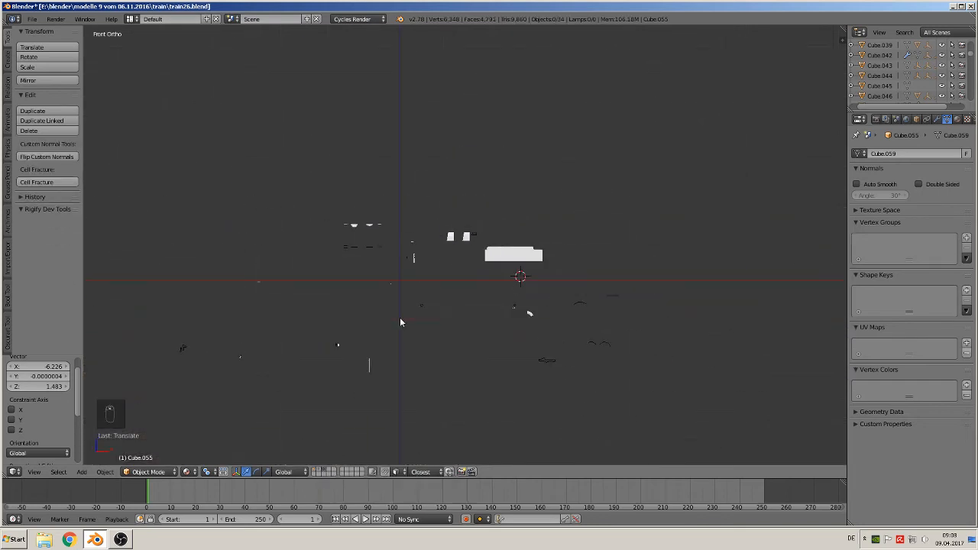
{"action": "middle_click_drag", "start_coordinate": [595, 312], "coordinate": [389, 288], "text": "shift"}
{"action": "scroll", "coordinate": [379, 289], "scroll_direction": "up", "scroll_amount": 4}
{"action": "middle_click_drag", "start_coordinate": [463, 273], "coordinate": [706, 203], "text": "shift"}
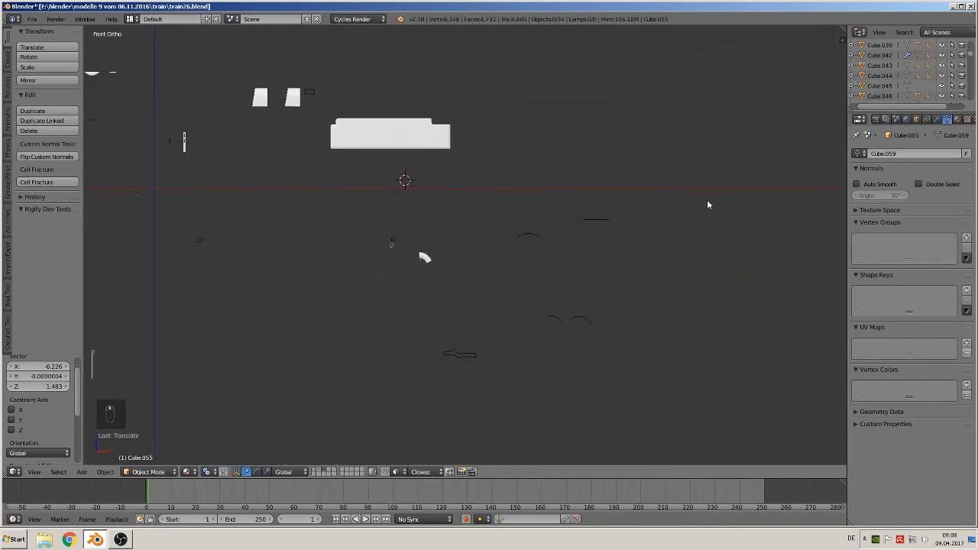
{"action": "scroll", "coordinate": [651, 258], "scroll_direction": "up", "scroll_amount": 6}
{"action": "right_click", "coordinate": [672, 221]}
{"action": "middle_click_drag", "start_coordinate": [723, 292], "coordinate": [436, 326], "text": "shift"}
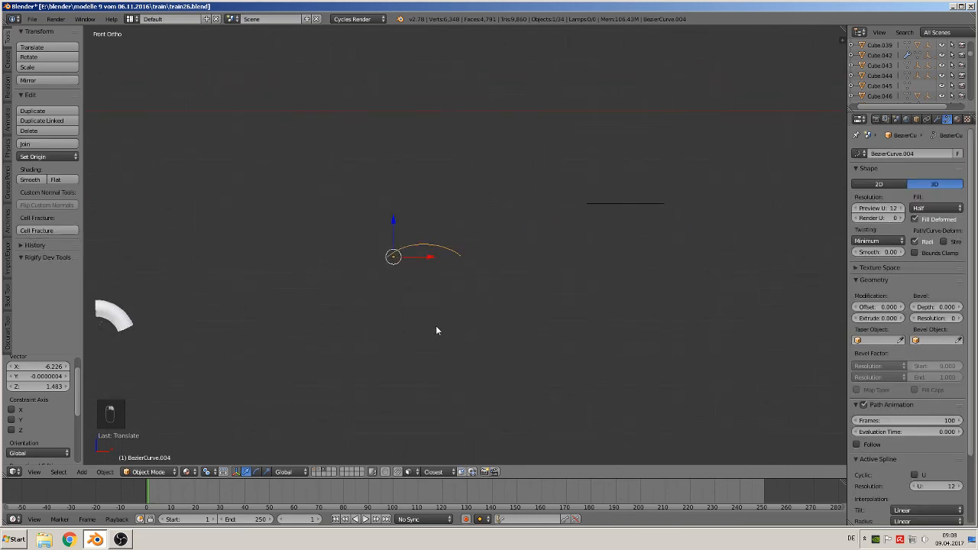
{"action": "scroll", "coordinate": [445, 328], "scroll_direction": "up", "scroll_amount": 3}
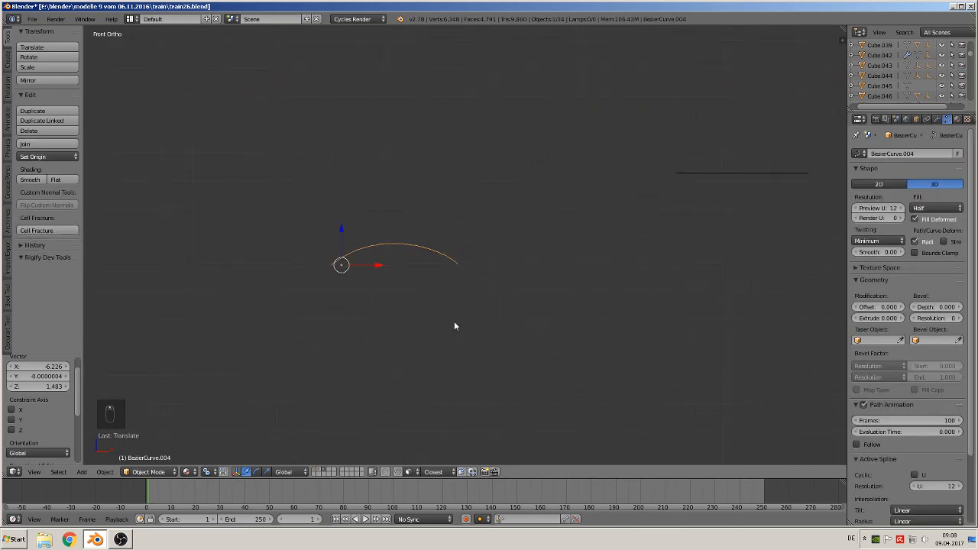
{"action": "key", "text": "m"}
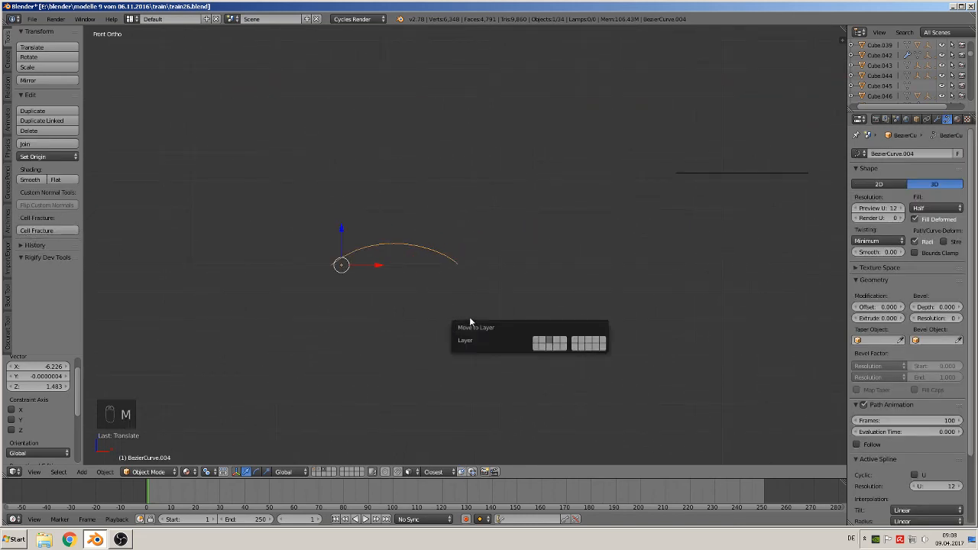
{"action": "left_click", "coordinate": [537, 346]}
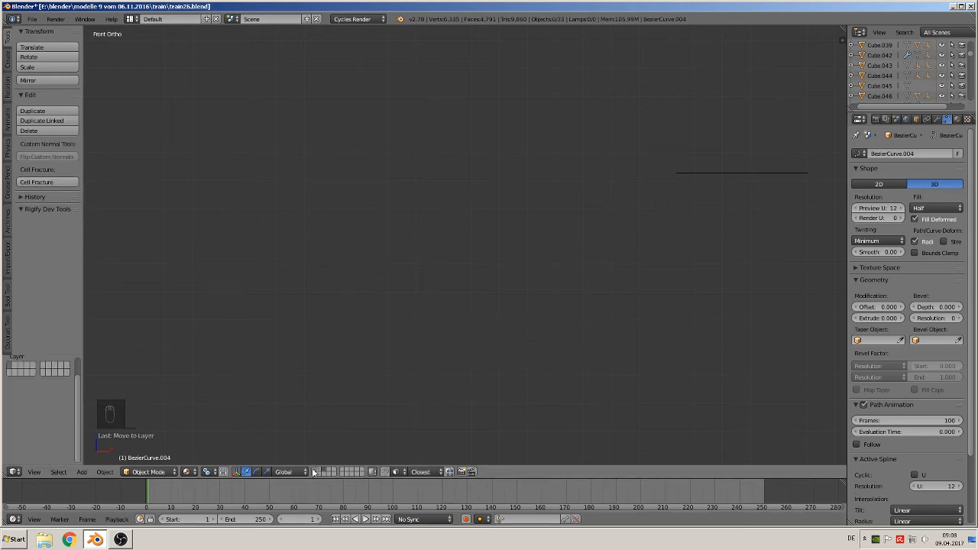
Show the first layer and move the arched curve by -3.936 along X and 2.268 along Z onto the side-view reference's cab roof
{"action": "left_click", "coordinate": [314, 470]}
{"action": "scroll", "coordinate": [366, 379], "scroll_direction": "down", "scroll_amount": 5}
{"action": "scroll", "coordinate": [449, 244], "scroll_direction": "up", "scroll_amount": 2}
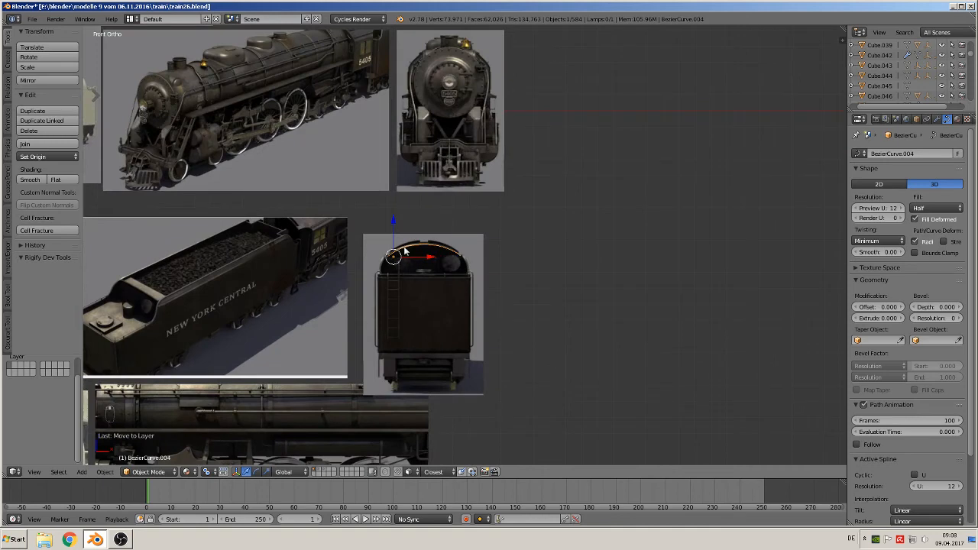
{"action": "scroll", "coordinate": [430, 279], "scroll_direction": "down", "scroll_amount": 3}
{"action": "middle_click_drag", "start_coordinate": [431, 279], "coordinate": [705, 379], "text": "shift"}
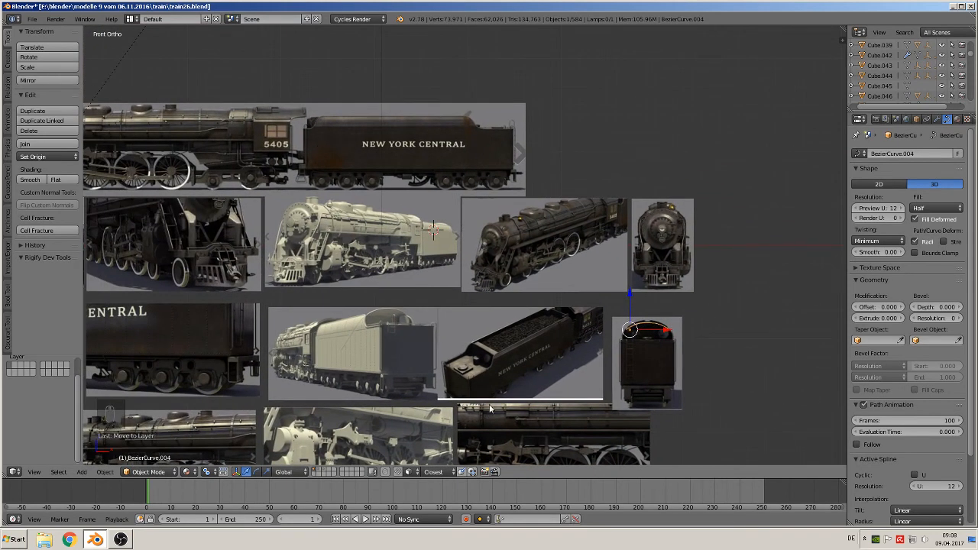
{"action": "key", "text": "g"}
{"action": "left_click", "coordinate": [249, 155]}
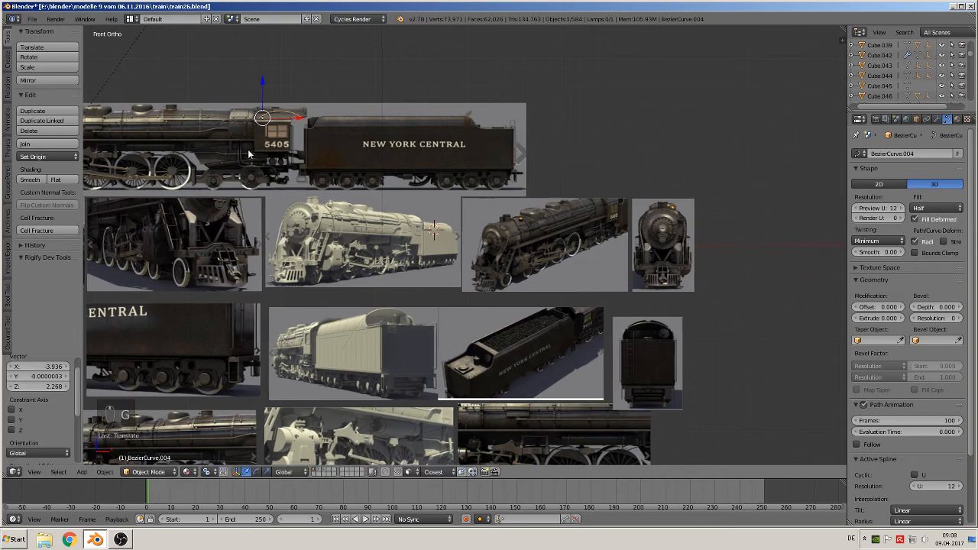
{"action": "middle_click_drag", "start_coordinate": [249, 152], "coordinate": [410, 253], "text": "shift"}
{"action": "scroll", "coordinate": [436, 254], "scroll_direction": "up", "scroll_amount": 5}
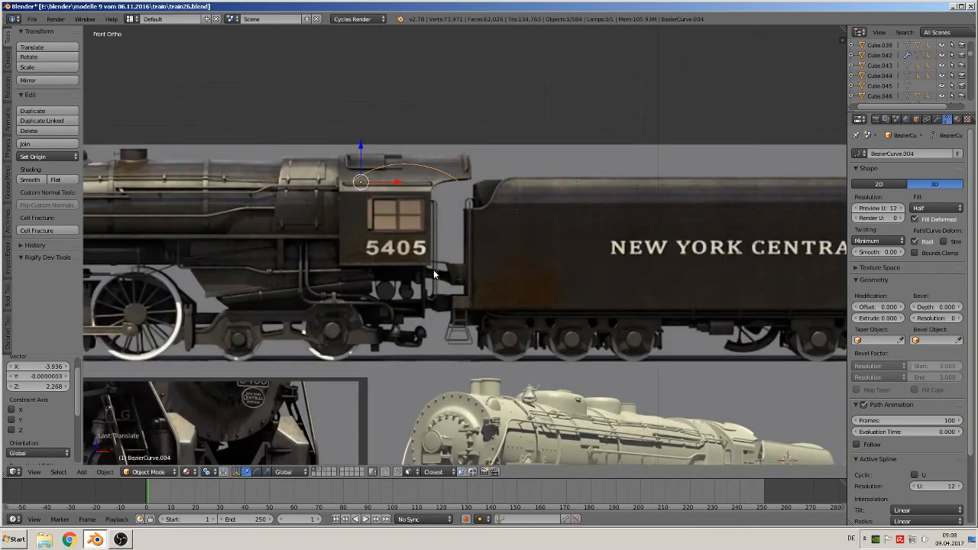
Set the arched curve's origin to its geometry and convert the curve to a mesh
{"action": "left_click", "coordinate": [47, 156]}
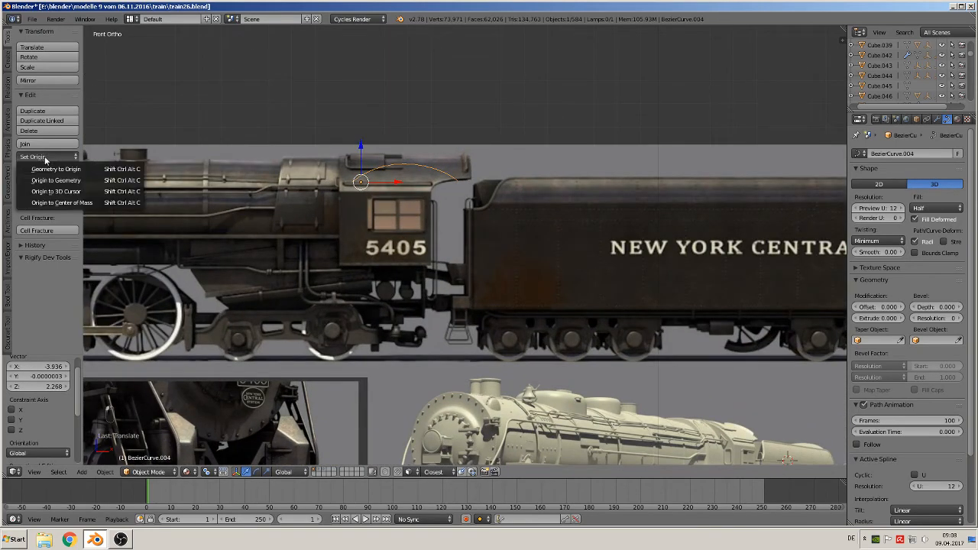
{"action": "left_click", "coordinate": [69, 180]}
{"action": "key", "text": "Tab"}
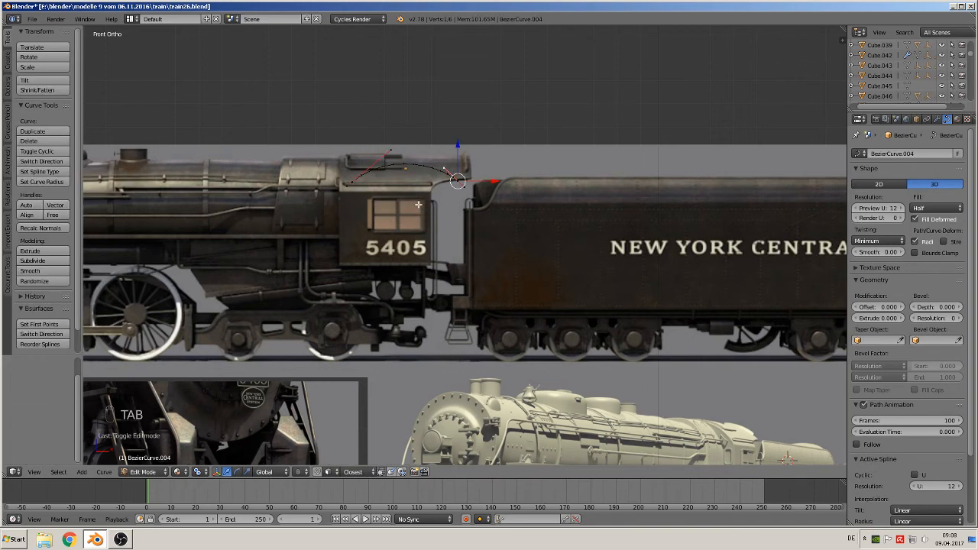
{"action": "key", "text": "Tab"}
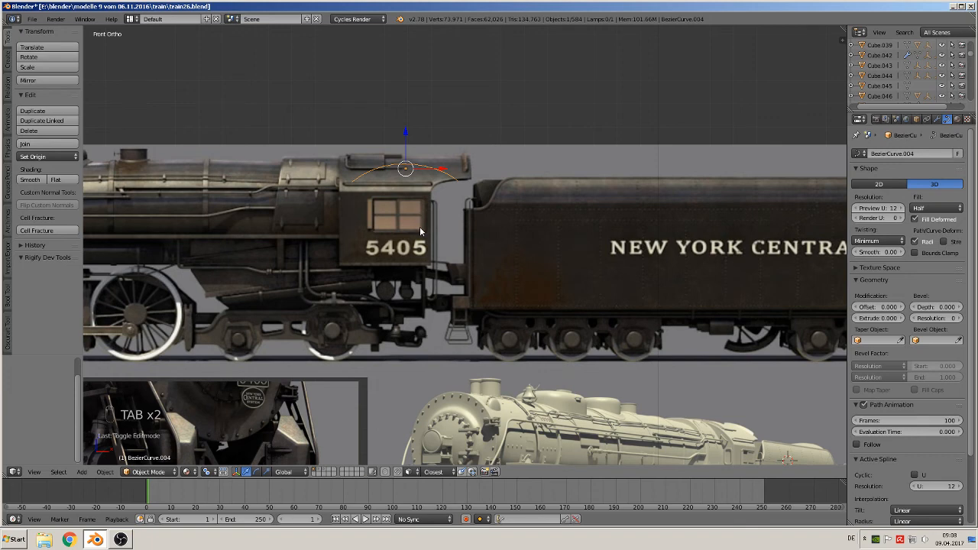
{"action": "key", "text": "alt+c"}
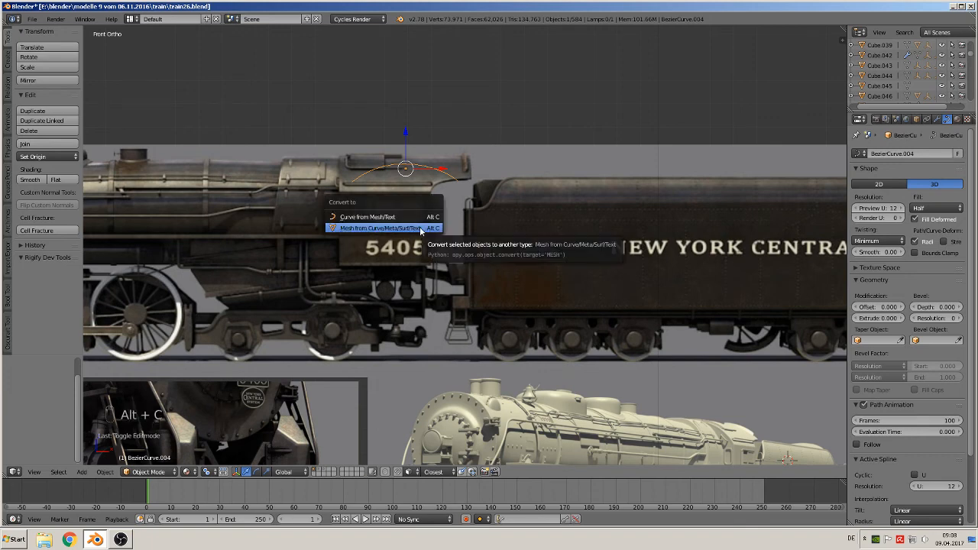
{"action": "left_click", "coordinate": [419, 228]}
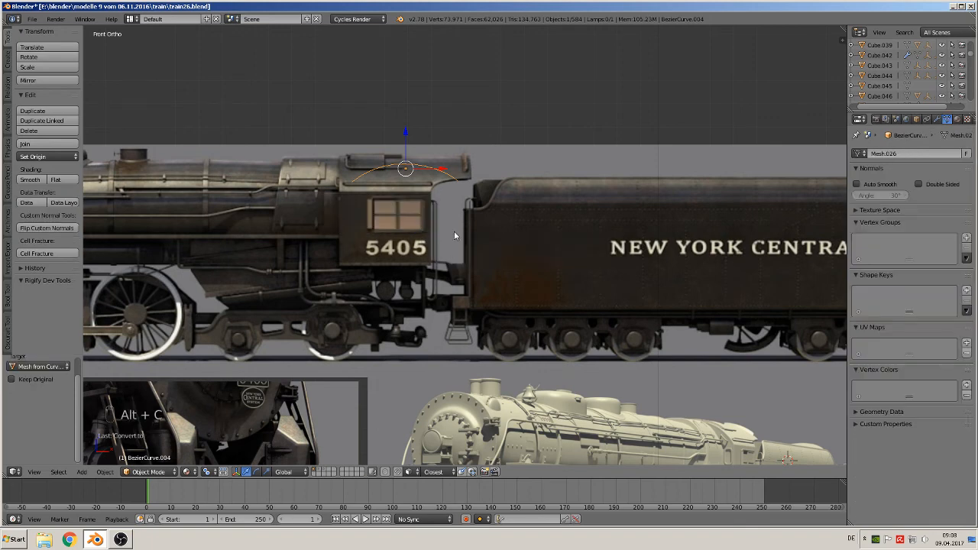
Rotate the arc 90° about Z and move it -0.226 along X toward the cab's front edge
{"action": "type", "text": "rz90"}
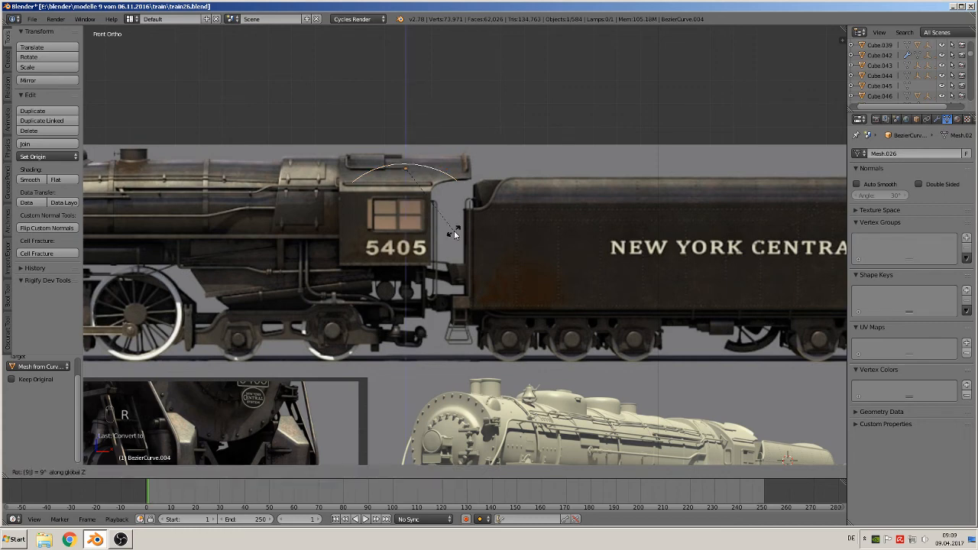
{"action": "key", "text": "Return"}
{"action": "key", "text": "g"}
{"action": "key", "text": "x"}
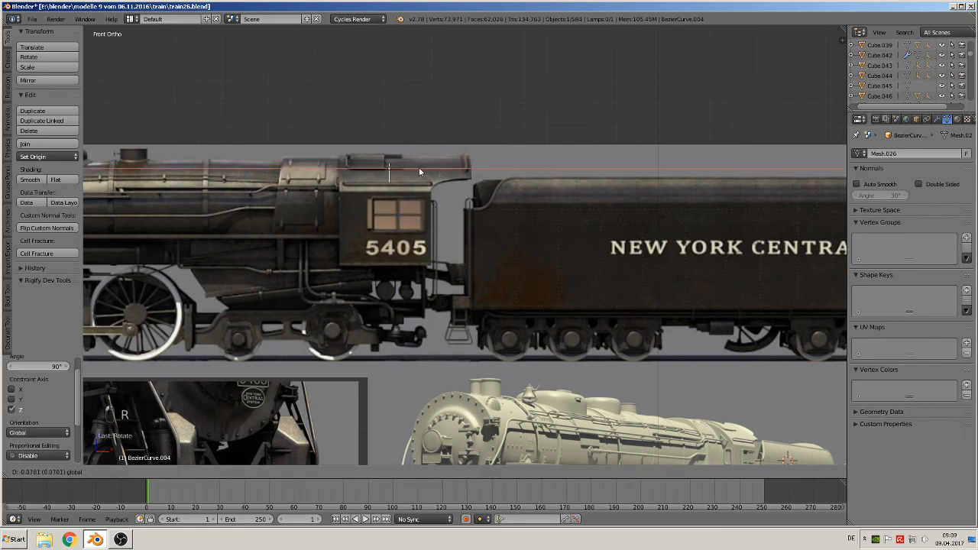
{"action": "left_click", "coordinate": [388, 168]}
Scale the arc by about 1.953 and raise it 0.024 along Z to match the reference roof's height
{"action": "key", "text": "s"}
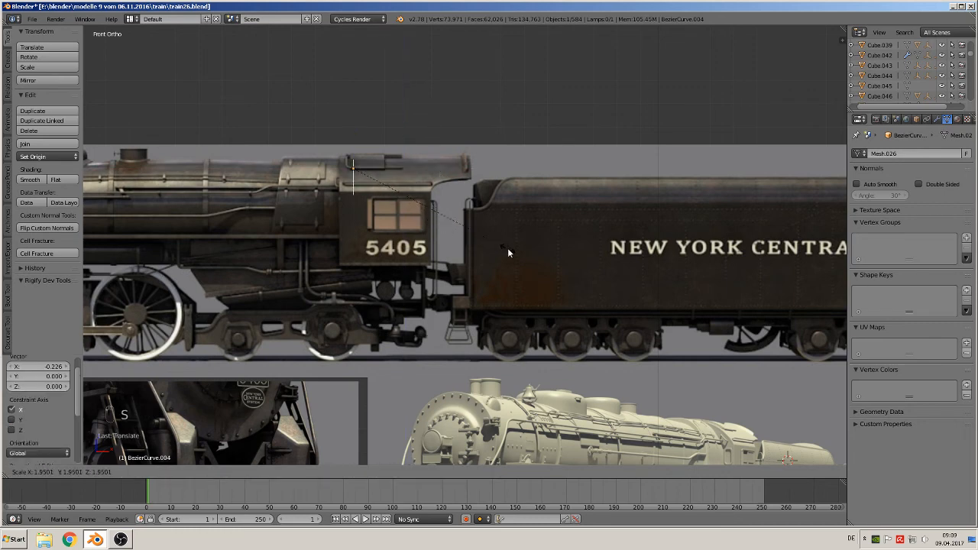
{"action": "left_click", "coordinate": [507, 248]}
{"action": "key", "text": "g"}
{"action": "key", "text": "z"}
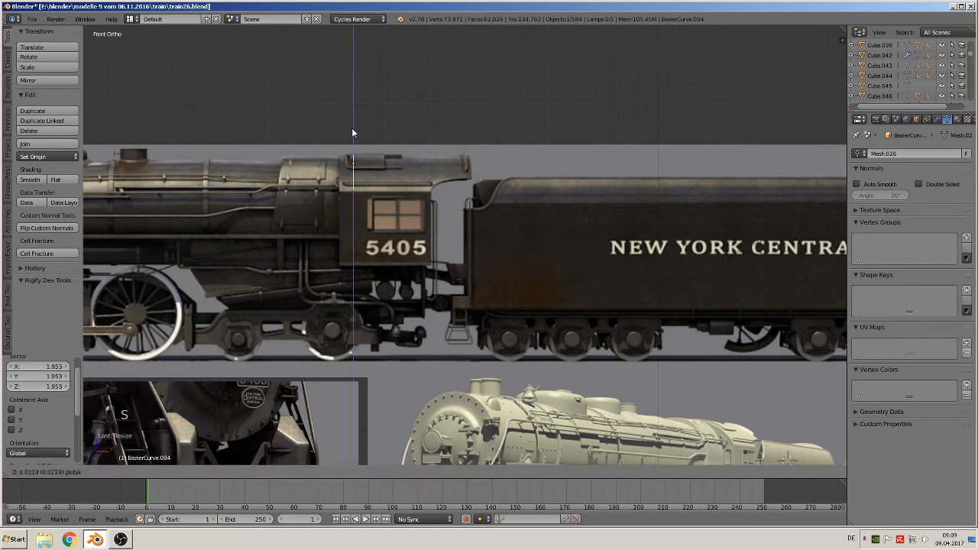
{"action": "left_click", "coordinate": [408, 180]}
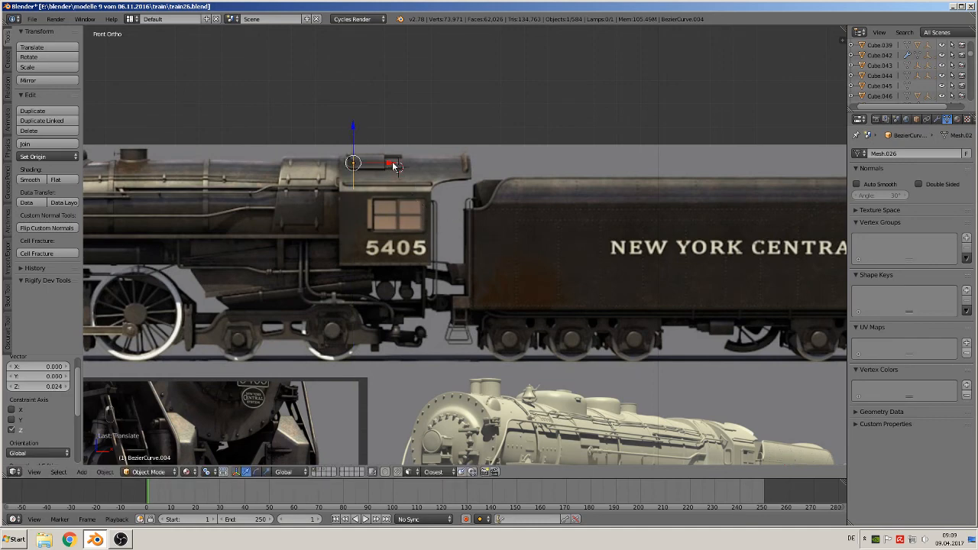
Extrude the whole arc 0.546 along X to the rear end of the reference cab roof
{"action": "key", "text": "Tab"}
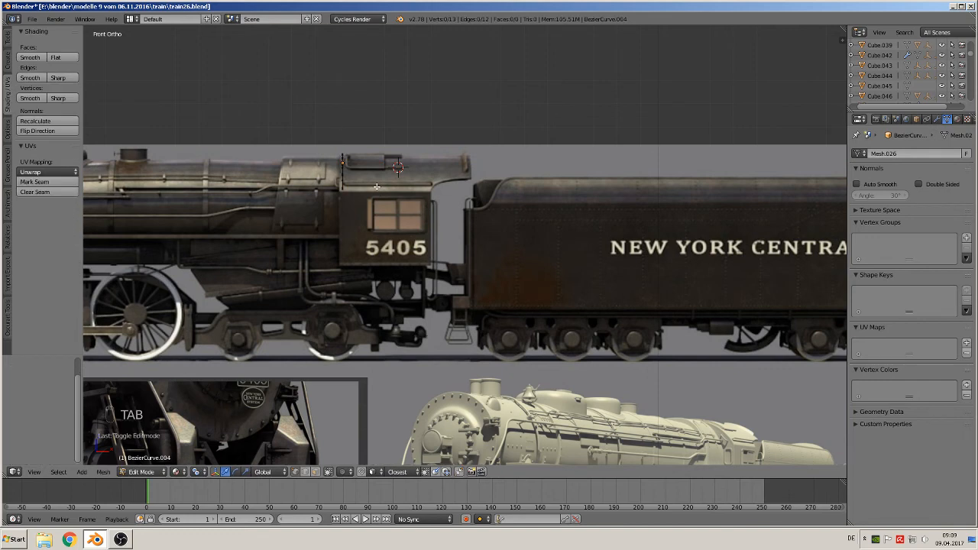
{"action": "key", "text": "a"}
{"action": "key", "text": "a"}
{"action": "key", "text": "e"}
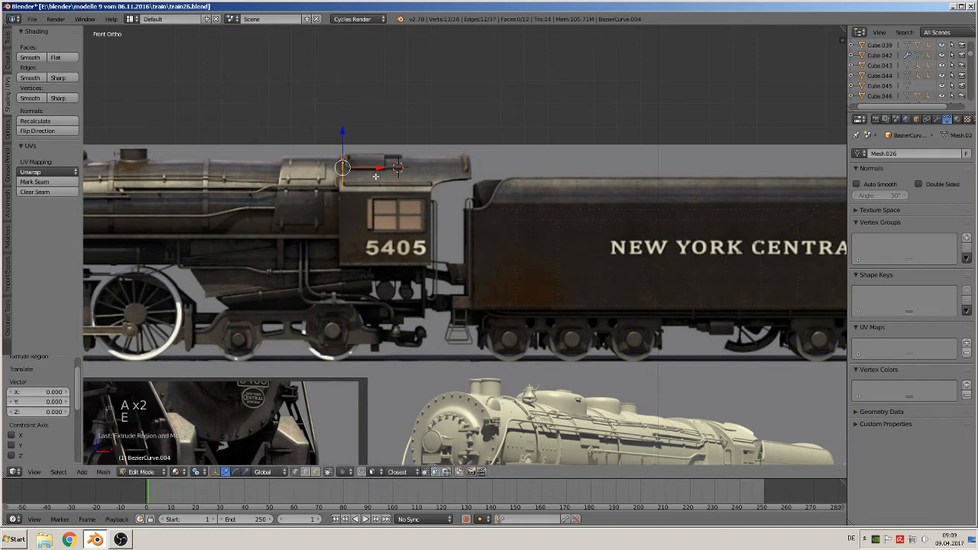
{"action": "left_click", "coordinate": [505, 186]}
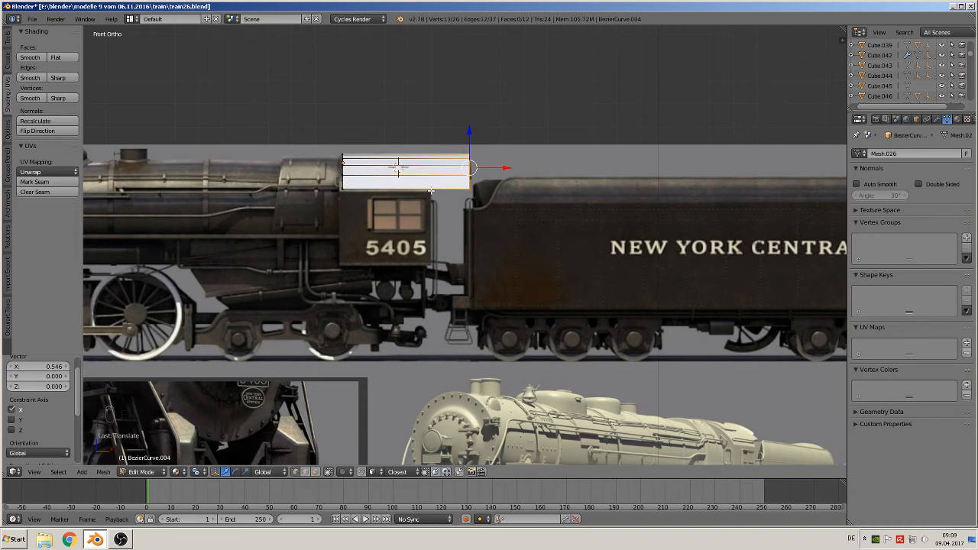
Add a loop cut across the roof and slide it in line with the cab's rear wall
{"action": "key", "text": "ctrl+r"}
{"action": "left_click", "coordinate": [431, 184]}
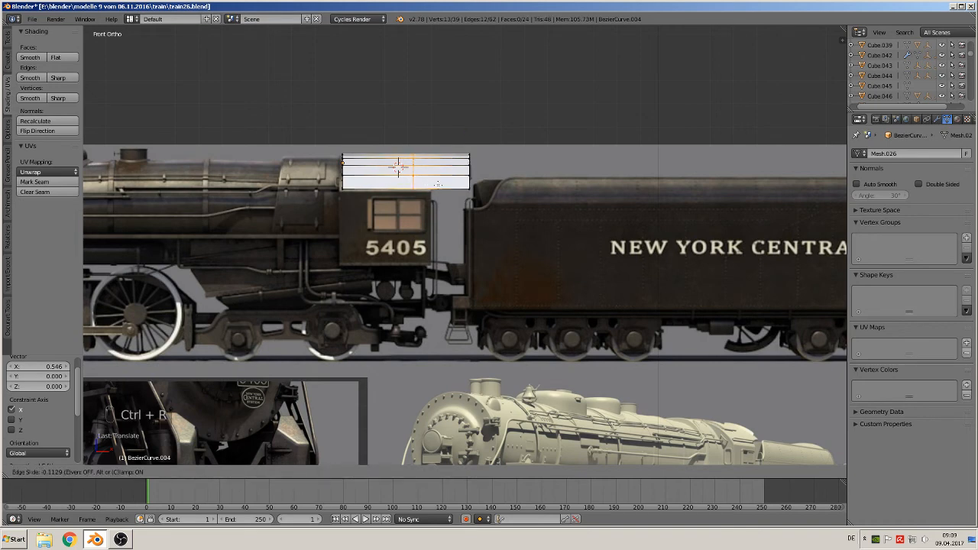
{"action": "left_click", "coordinate": [451, 184]}
{"action": "middle_click_drag", "start_coordinate": [451, 184], "coordinate": [364, 224]}
{"action": "key", "text": "Tab"}
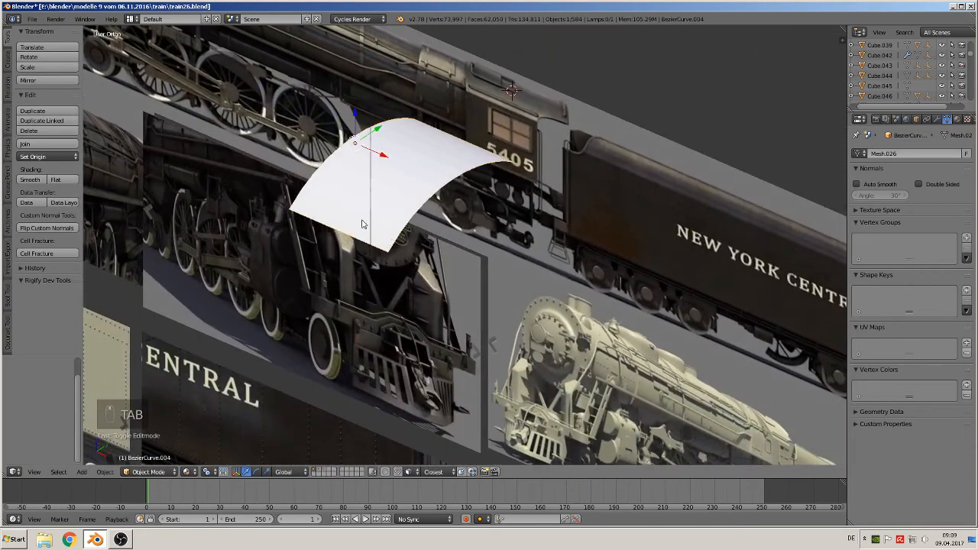
Nudge the roof's loop cut 0.001 along X in the mesh
{"action": "left_click", "coordinate": [28, 180]}
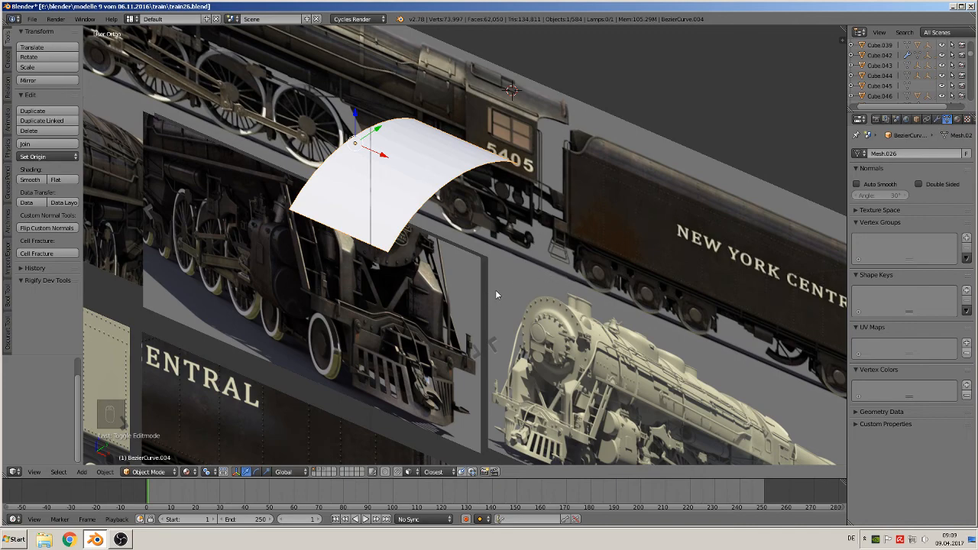
{"action": "key", "text": "KP_7"}
{"action": "key", "text": "a"}
{"action": "key", "text": "a"}
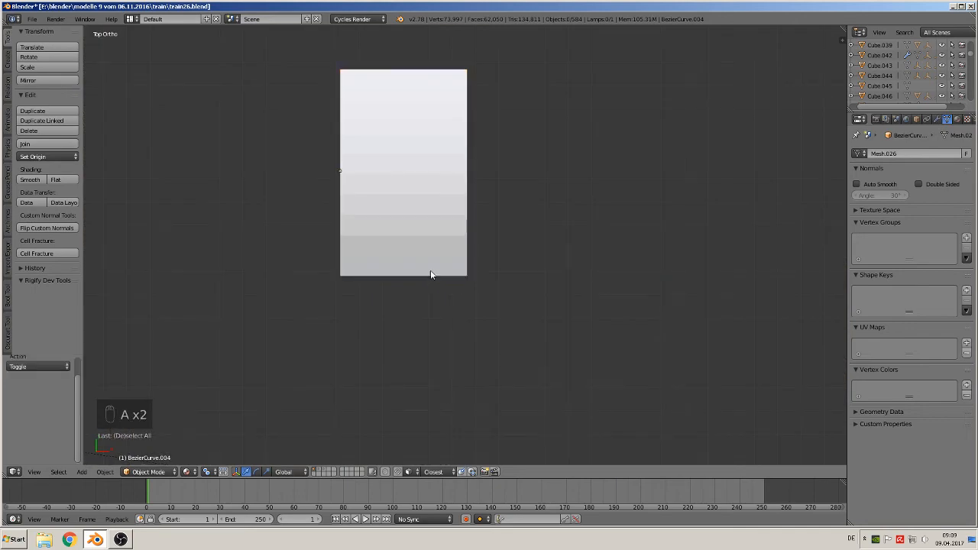
{"action": "middle_click_drag", "start_coordinate": [435, 278], "coordinate": [461, 292], "text": "shift"}
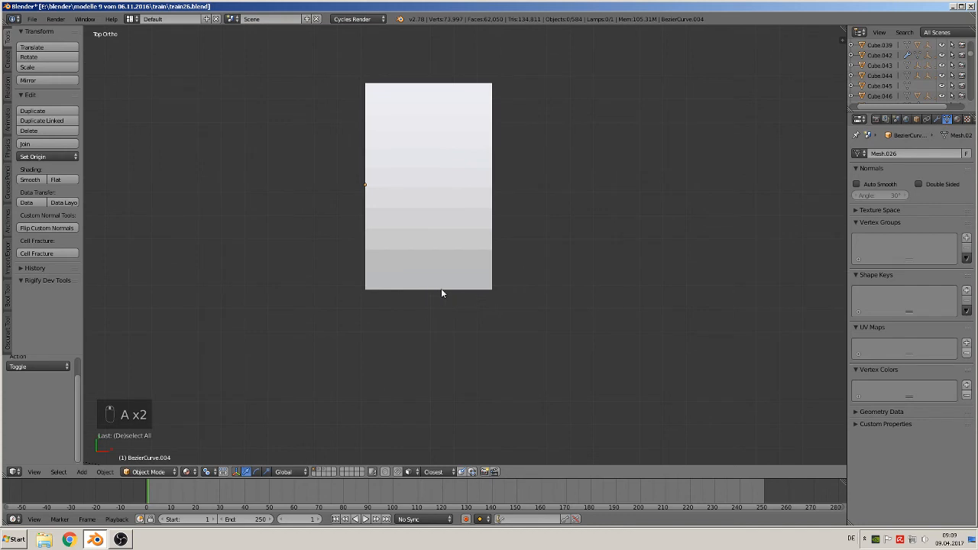
{"action": "key", "text": "Tab"}
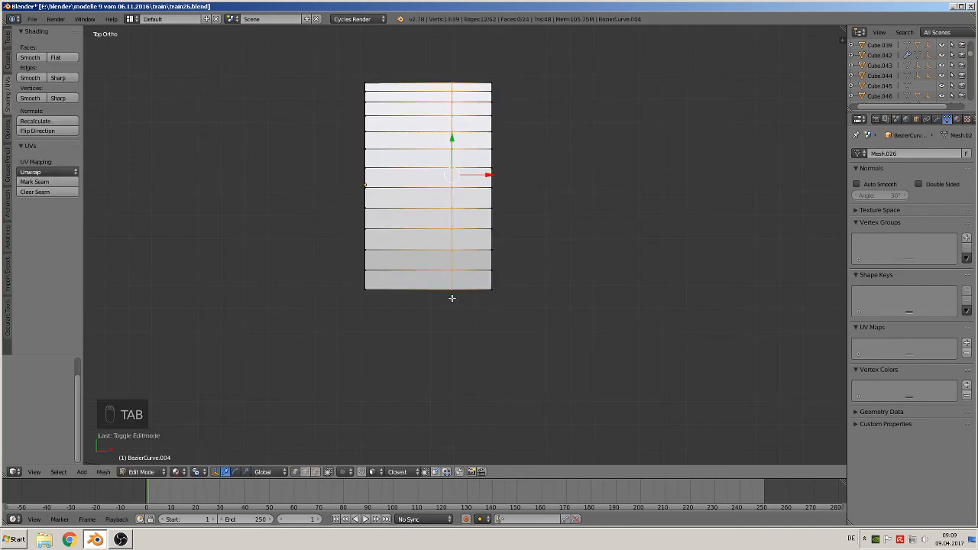
{"action": "scroll", "coordinate": [487, 270], "scroll_direction": "up", "scroll_amount": 3}
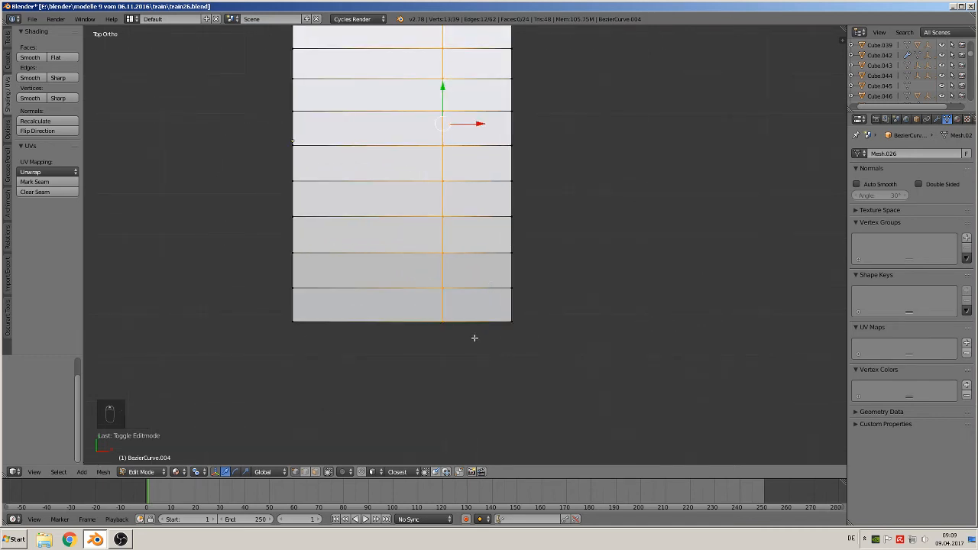
{"action": "left_click_drag", "start_coordinate": [479, 124], "coordinate": [480, 129]}
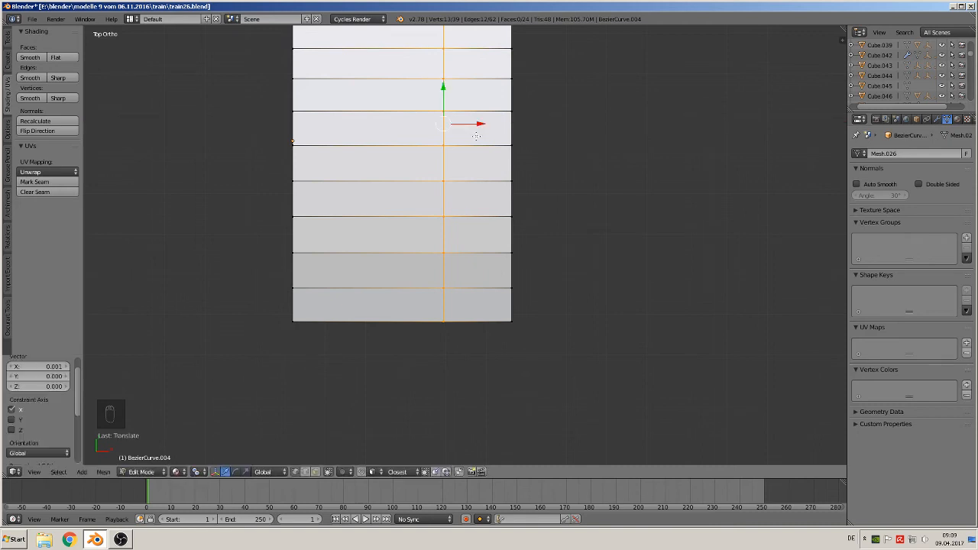
{"action": "key", "text": "Tab"}
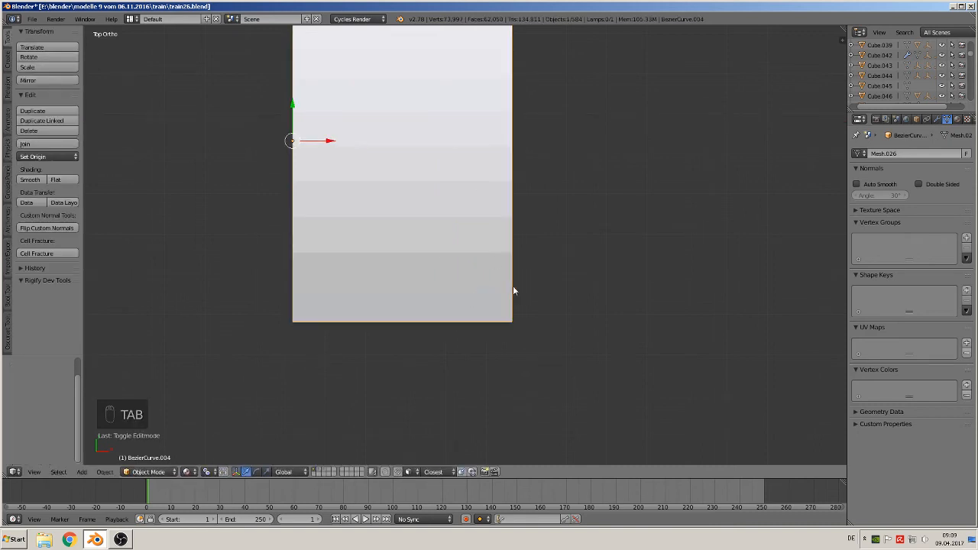
Add a Bezier curve at the roof's side edge near the loop cut and scale it by 0.044
{"action": "left_click", "coordinate": [450, 328]}
{"action": "left_click", "coordinate": [81, 472]}
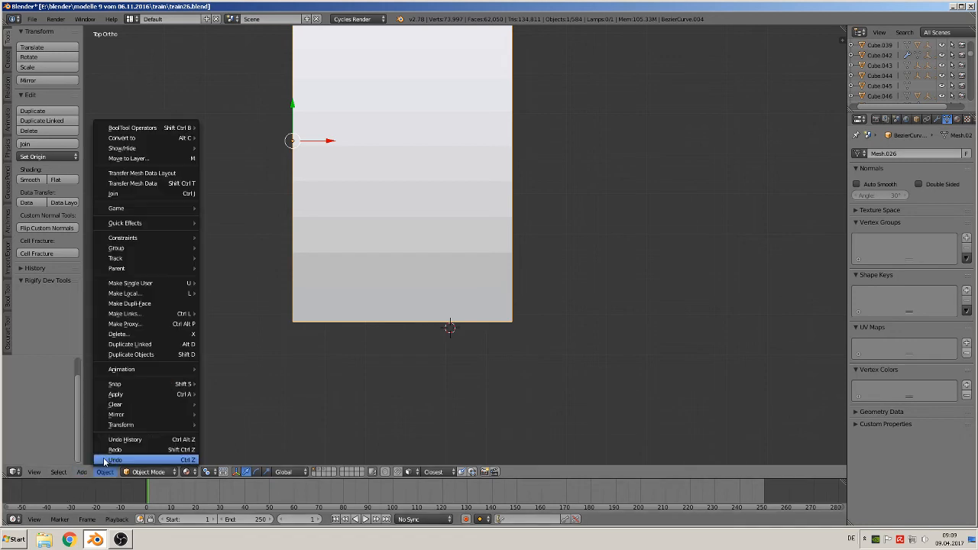
{"action": "mouse_move", "coordinate": [92, 449]}
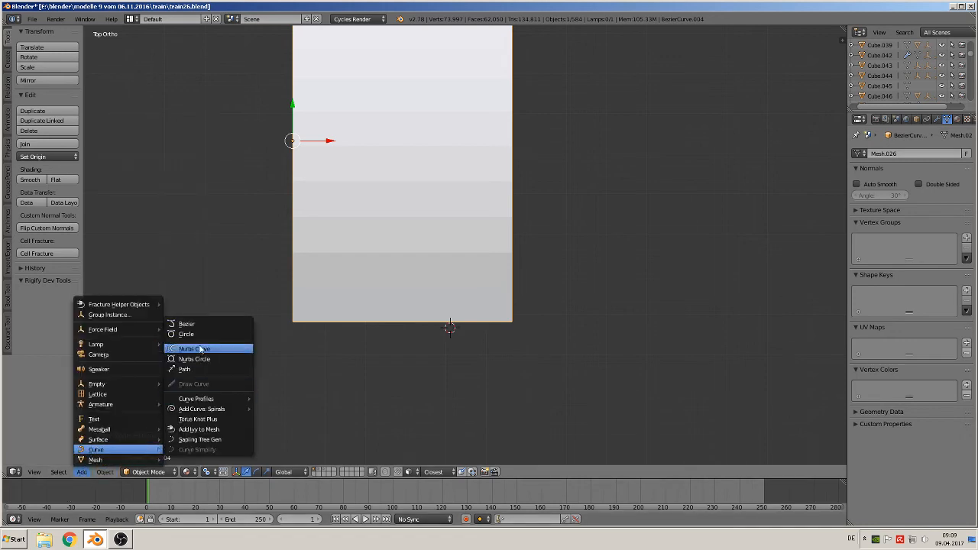
{"action": "left_click", "coordinate": [201, 327]}
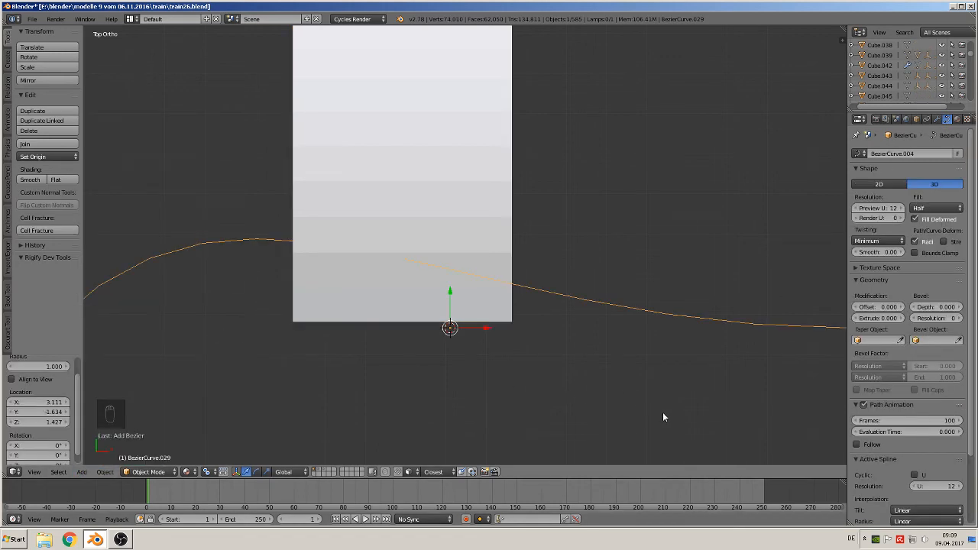
{"action": "key", "text": "s"}
{"action": "left_click", "coordinate": [458, 335]}
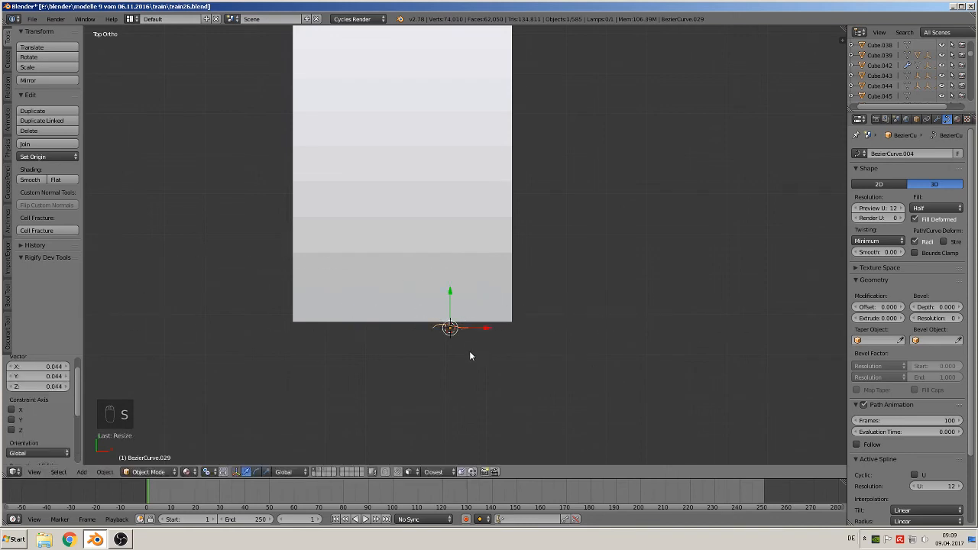
Move the small curve about 0.05 along X toward the roof's rear corner, overlapping the side edge
{"action": "scroll", "coordinate": [470, 355], "scroll_direction": "up", "scroll_amount": 1}
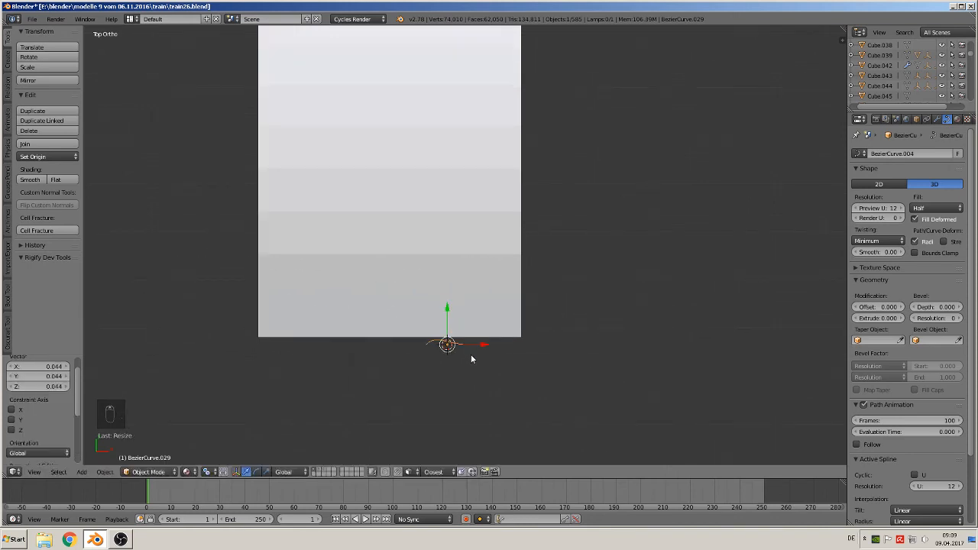
{"action": "key", "text": "g"}
{"action": "left_click", "coordinate": [495, 352]}
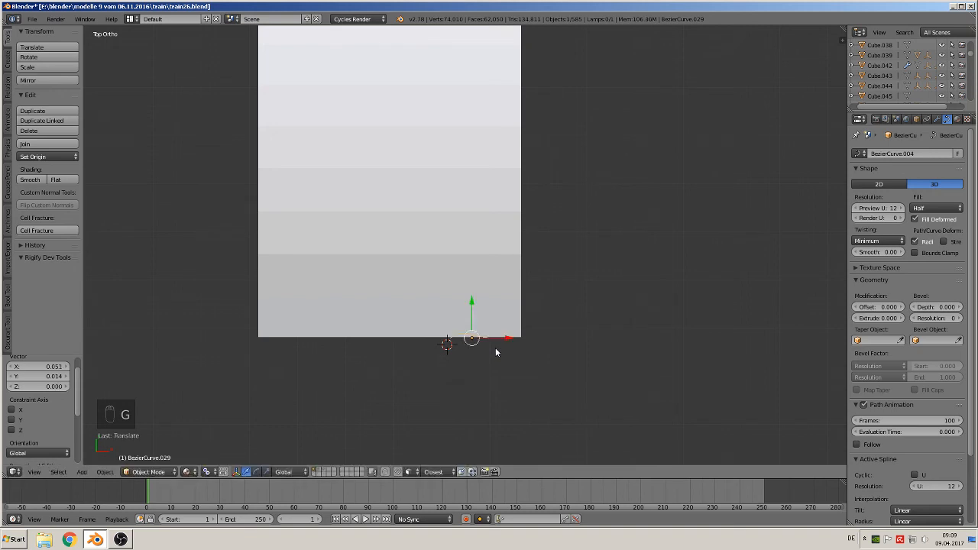
{"action": "key", "text": "g"}
{"action": "left_click", "coordinate": [495, 365]}
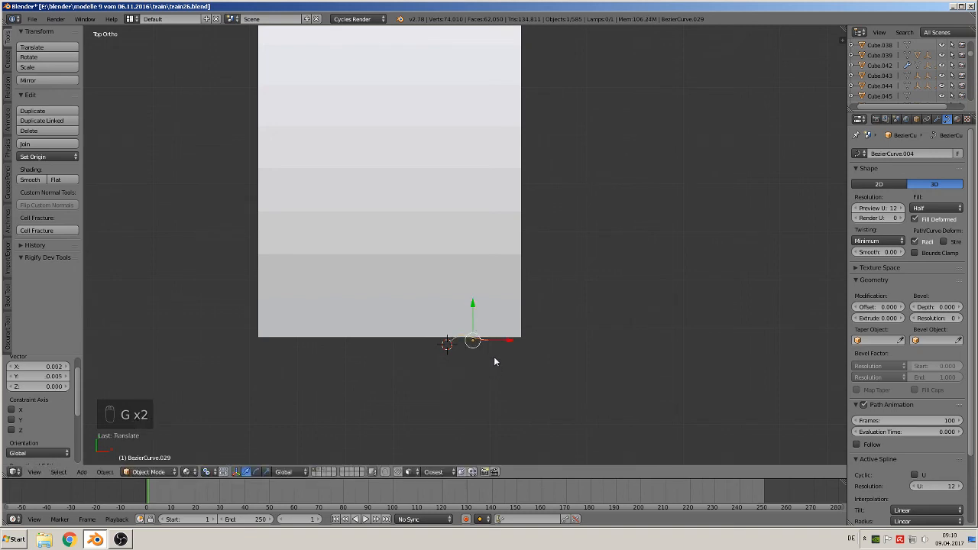
Move the curve's end point inward along the roof's rear edge so that it lies slightly beyond that edge
{"action": "key", "text": "Tab"}
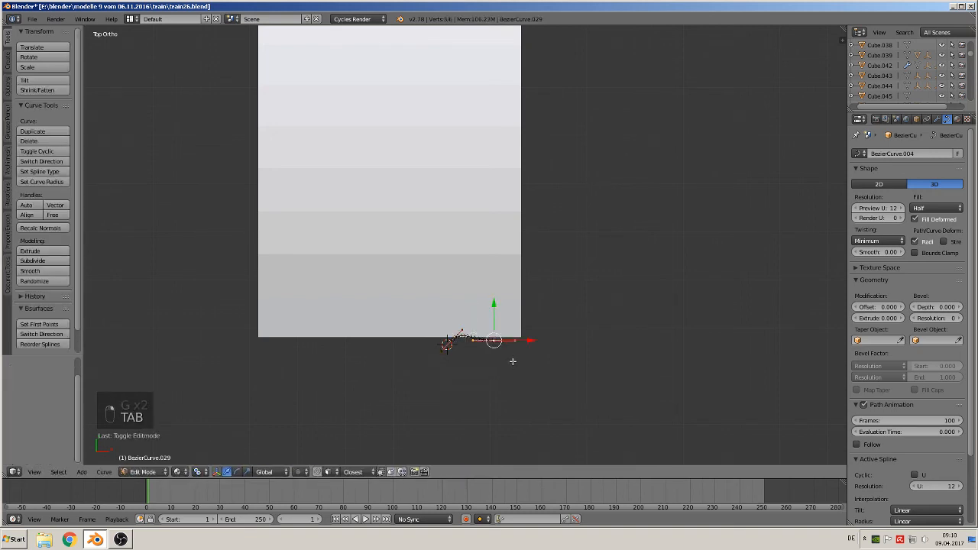
{"action": "key", "text": "g"}
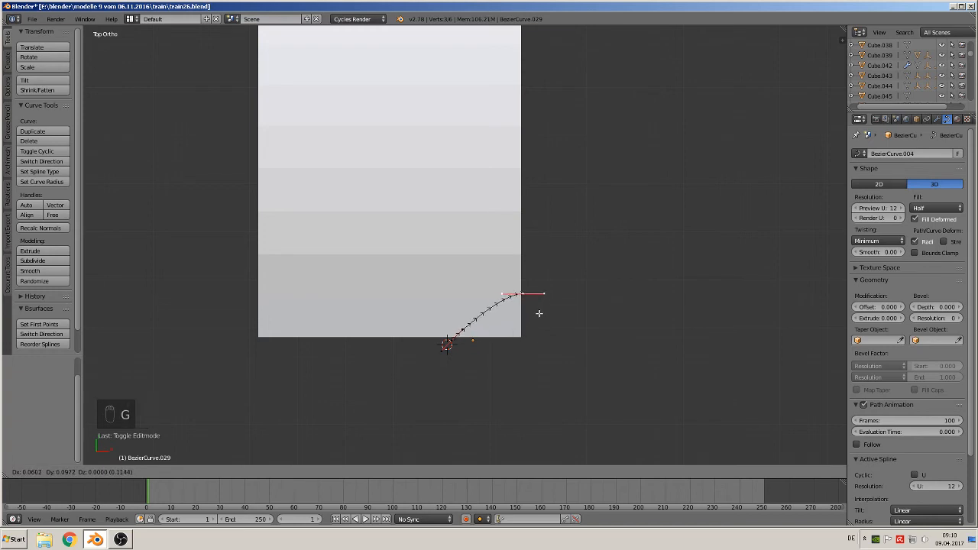
{"action": "left_click", "coordinate": [537, 312]}
{"action": "key", "text": "g"}
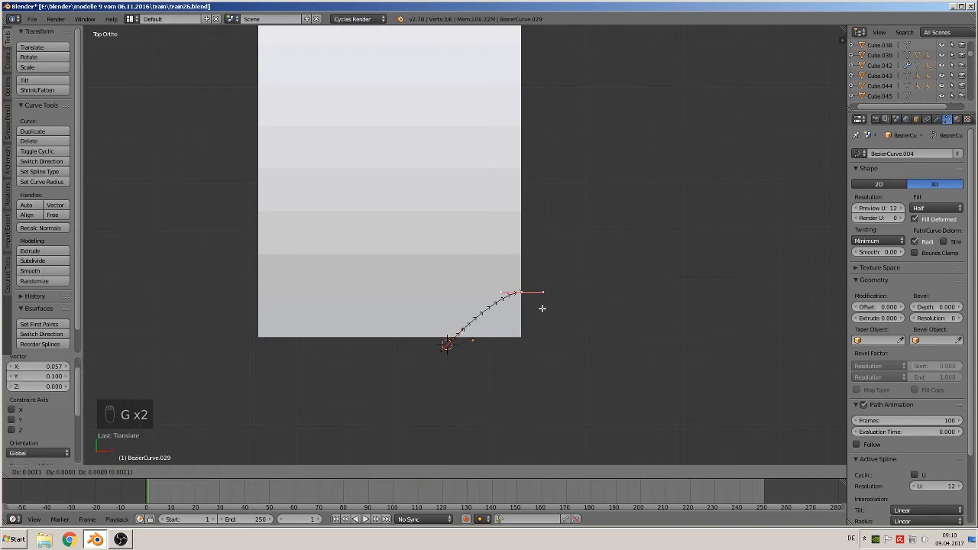
{"action": "left_click", "coordinate": [544, 310]}
{"action": "key", "text": "g"}
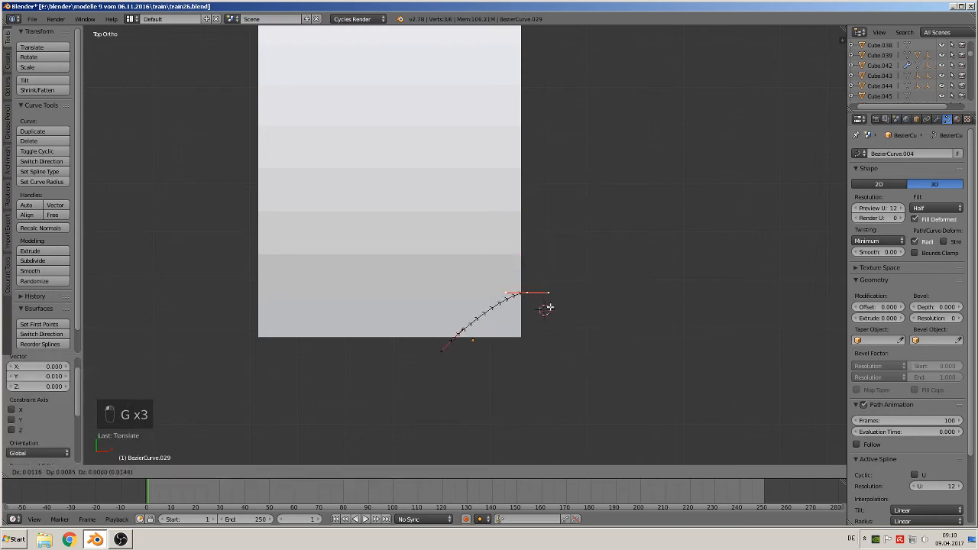
{"action": "left_click", "coordinate": [543, 308]}
Shape the curve into a rounded corner arc by moving the end handle -0.104 along X and the start handle -0.020 X, 0.010 Y
{"action": "key", "text": "g"}
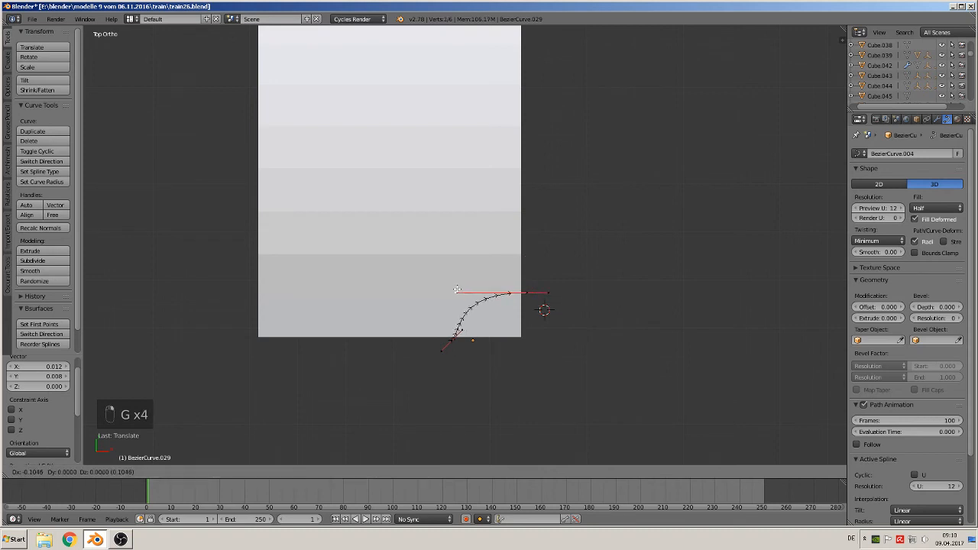
{"action": "left_click", "coordinate": [455, 291]}
{"action": "right_click", "coordinate": [451, 339]}
{"action": "key", "text": "g"}
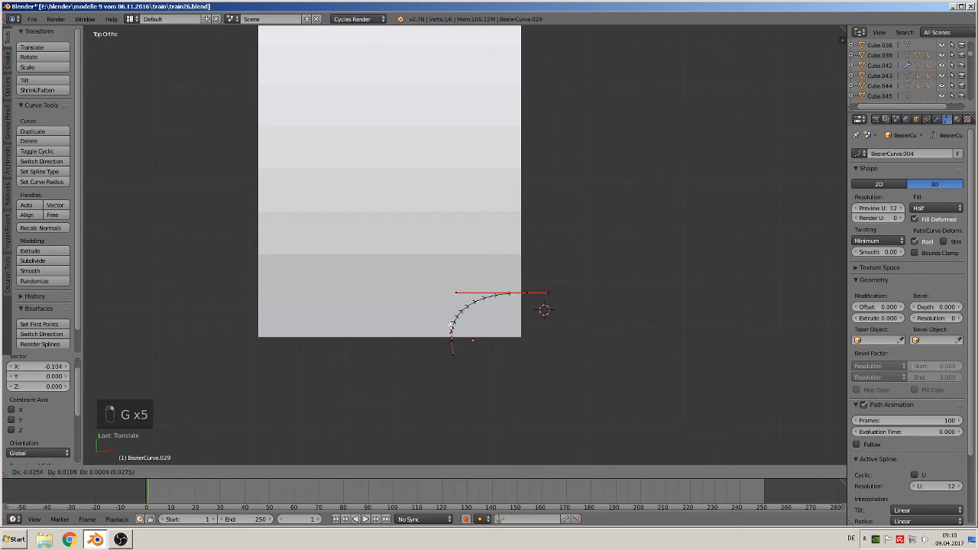
{"action": "left_click", "coordinate": [453, 327]}
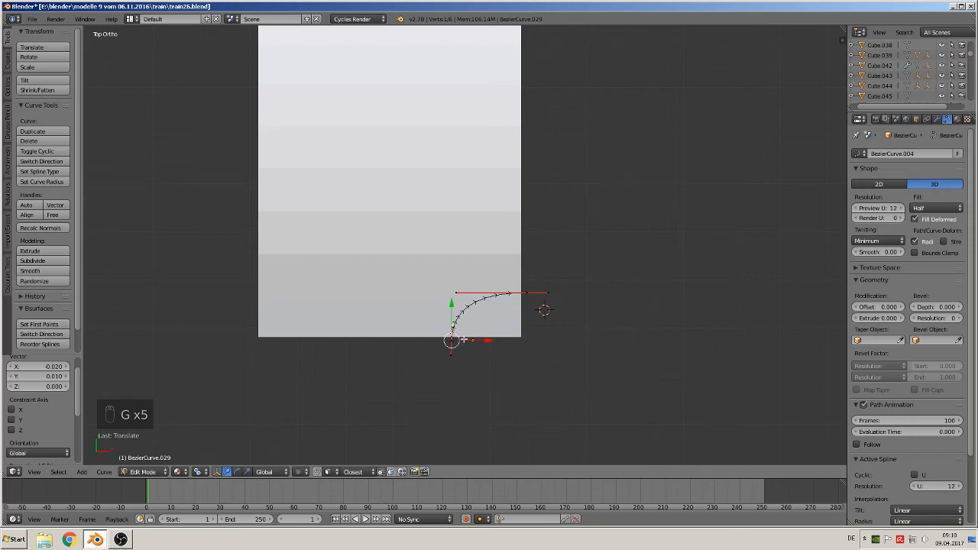
{"action": "key", "text": "Tab"}
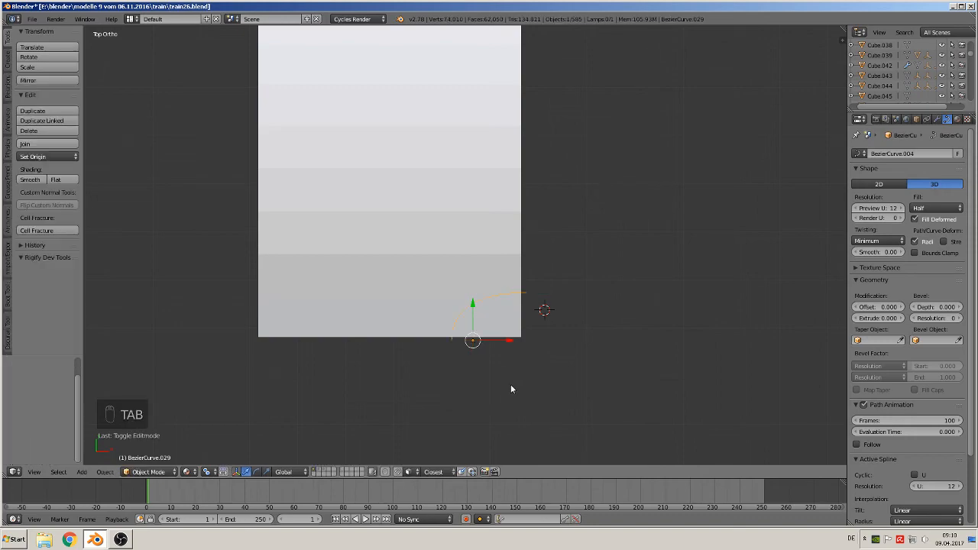
Lower the corner curve -0.031 along Z
{"action": "middle_click_drag", "start_coordinate": [512, 389], "coordinate": [482, 289]}
{"action": "mouse_move", "coordinate": [486, 280]}
{"action": "middle_mouse_down"}
{"action": "mouse_move", "coordinate": [492, 276]}
{"action": "mouse_move", "coordinate": [467, 272]}
{"action": "mouse_move", "coordinate": [479, 272]}
{"action": "middle_mouse_up"}
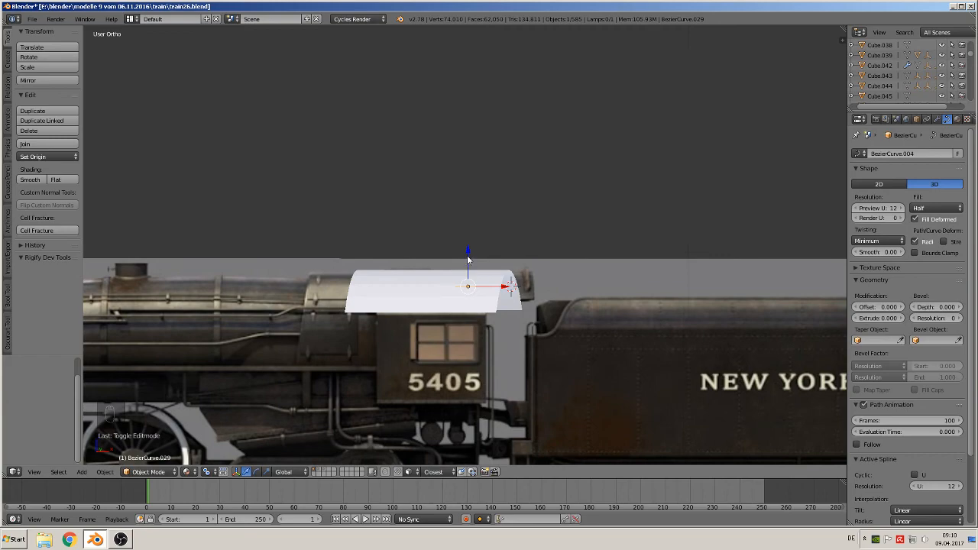
{"action": "left_click_drag", "start_coordinate": [468, 261], "coordinate": [468, 269]}
{"action": "middle_click_drag", "start_coordinate": [469, 269], "coordinate": [514, 348]}
Knife Project the corner curve onto the whole roof mesh from the top view
{"action": "key", "text": "KP_7"}
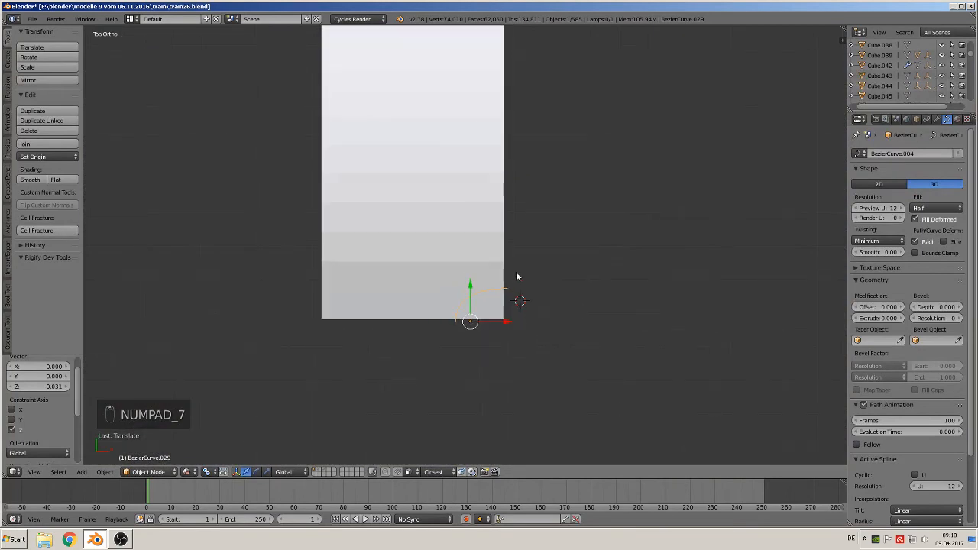
{"action": "scroll", "coordinate": [512, 268], "scroll_direction": "down", "scroll_amount": 2}
{"action": "middle_click_drag", "start_coordinate": [512, 267], "coordinate": [519, 308], "text": "shift"}
{"action": "scroll", "coordinate": [485, 304], "scroll_direction": "up", "scroll_amount": 3}
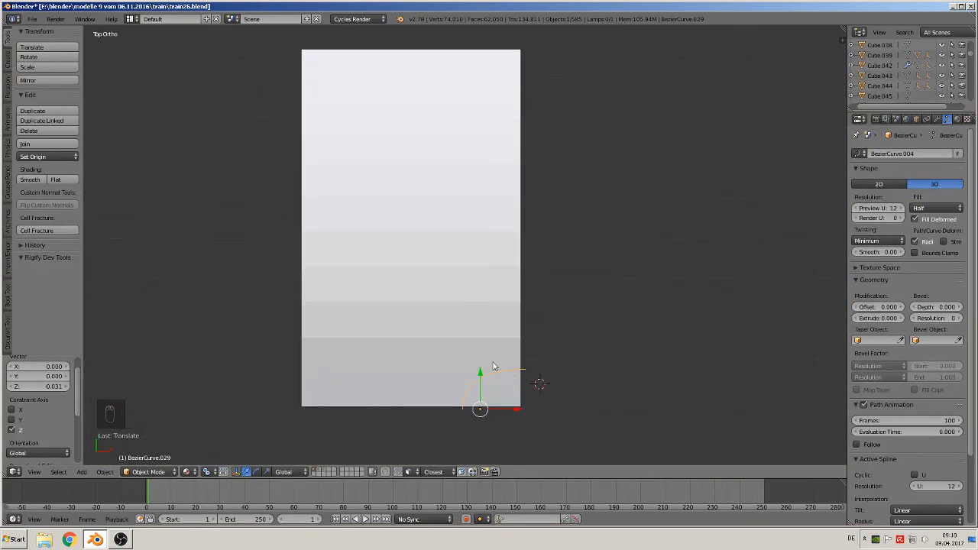
{"action": "right_click", "coordinate": [466, 272]}
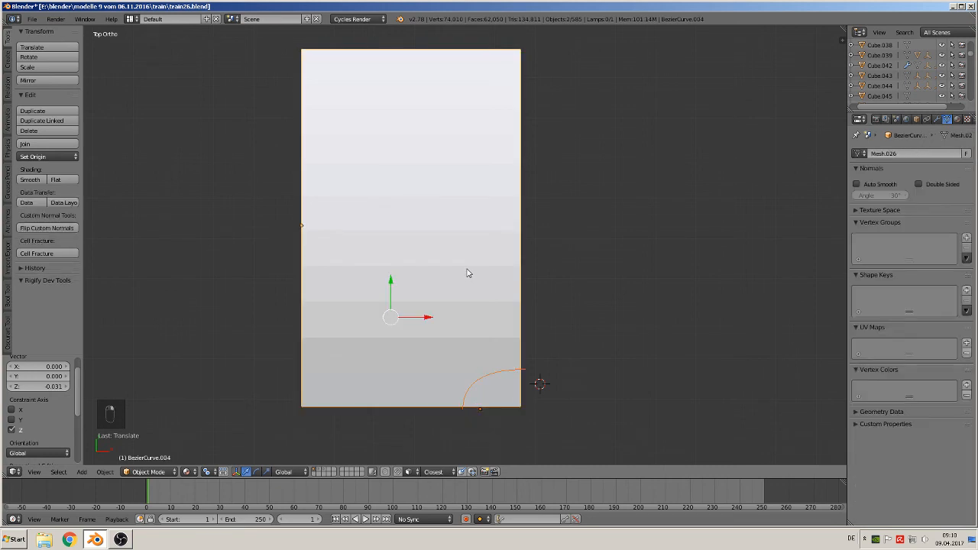
{"action": "key", "text": "Tab"}
{"action": "key", "text": "a"}
{"action": "key", "text": "a"}
{"action": "key", "text": "a"}
{"action": "key", "text": "a"}
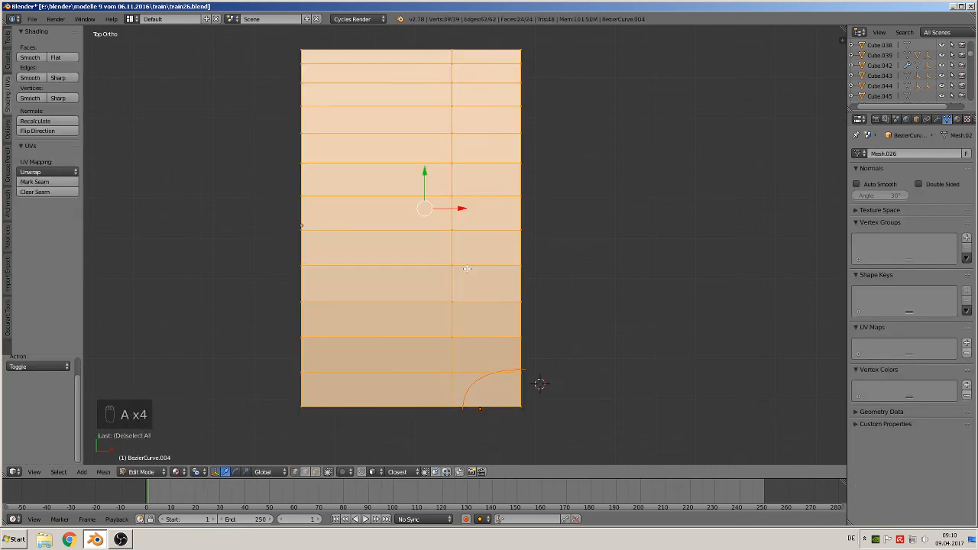
{"action": "left_click", "coordinate": [9, 46]}
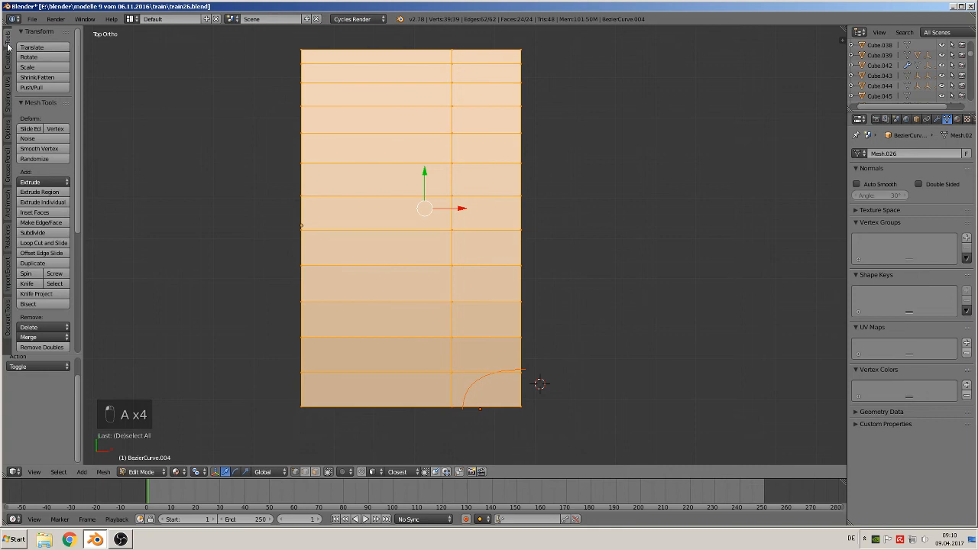
{"action": "left_click", "coordinate": [36, 294]}
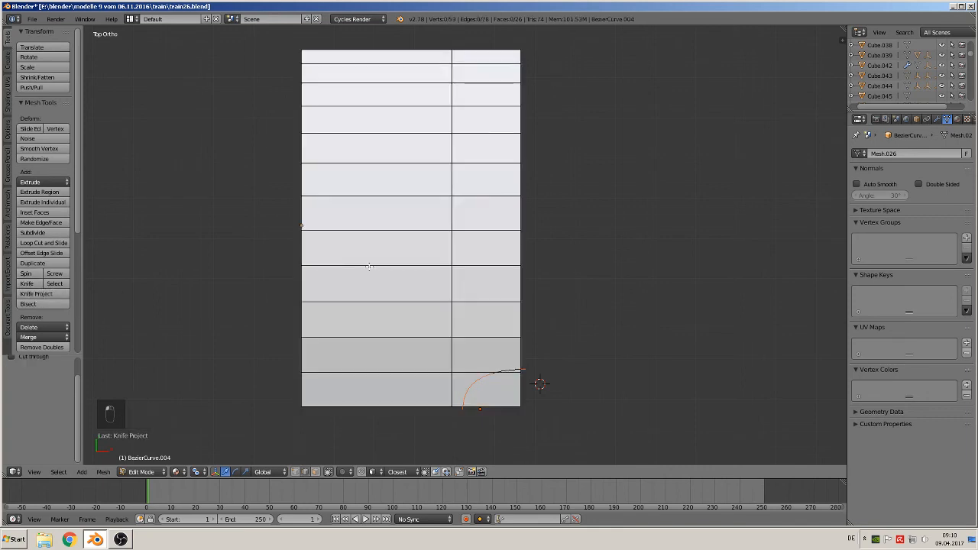
{"action": "key", "text": "Tab"}
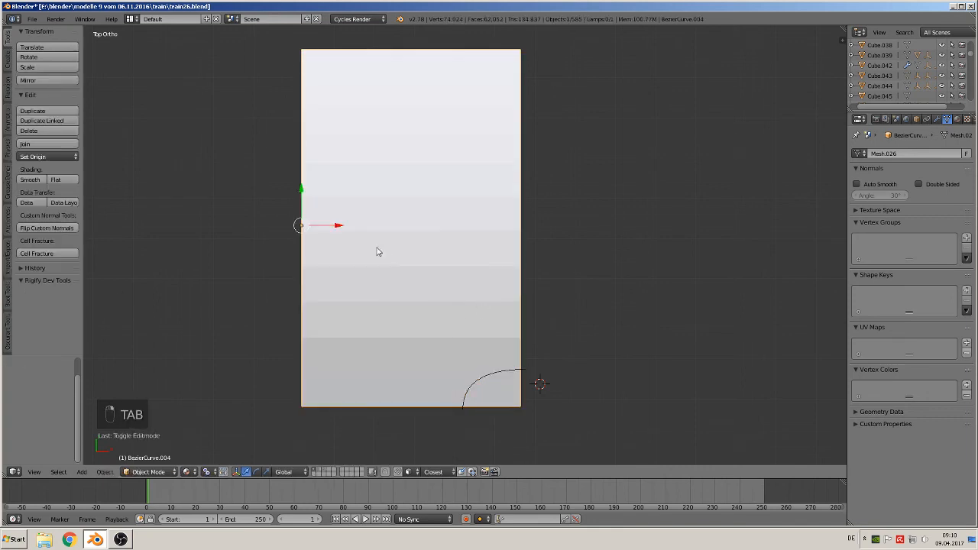
Move the cutting curve along X away from the roof's rear corner
{"action": "key", "text": "Tab"}
{"action": "key", "text": "Tab"}
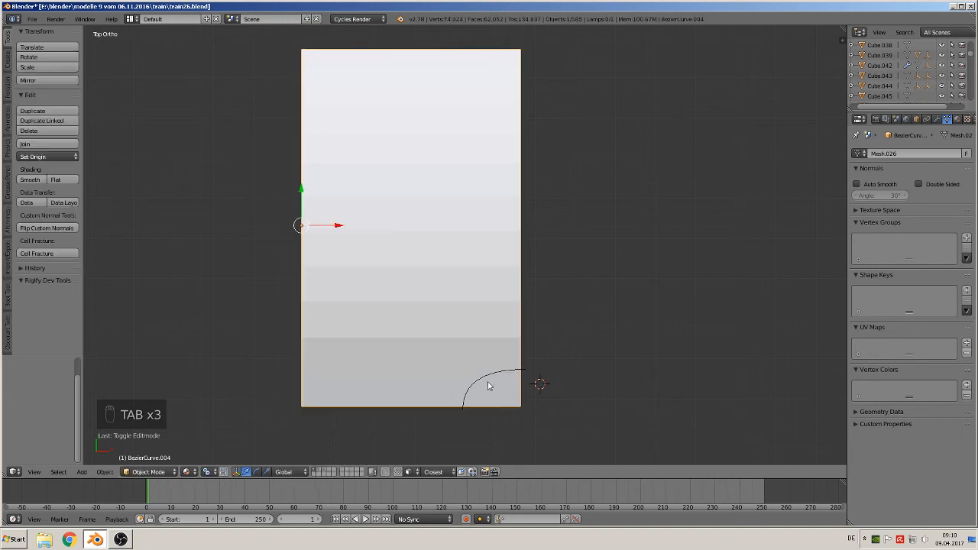
{"action": "right_click", "coordinate": [484, 382]}
{"action": "left_click_drag", "start_coordinate": [513, 414], "coordinate": [608, 413]}
Delete the two outer vertices beyond the projected arc to cut the rounded rear corner out of the roof mesh
{"action": "right_click", "coordinate": [448, 323]}
{"action": "key", "text": "Tab"}
{"action": "scroll", "coordinate": [553, 408], "scroll_direction": "up", "scroll_amount": 3}
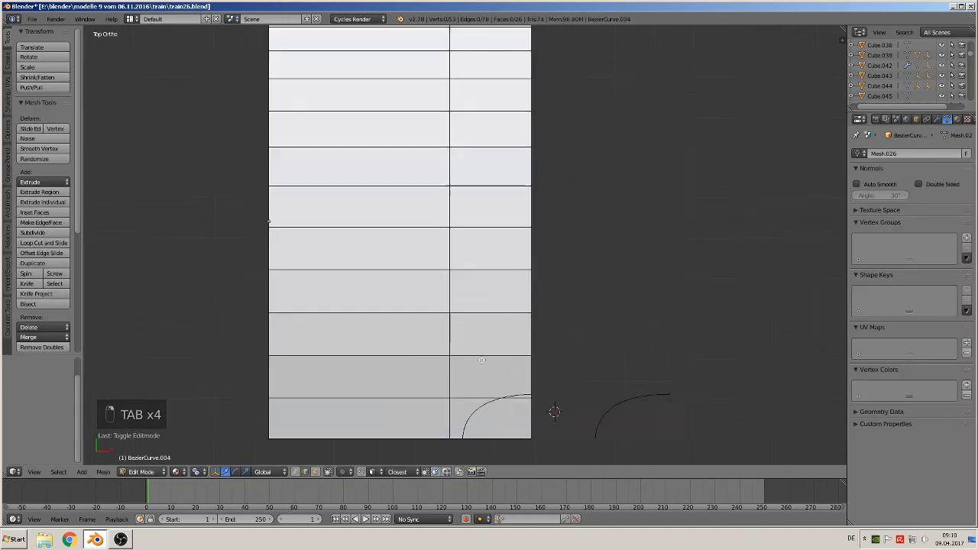
{"action": "middle_click_drag", "start_coordinate": [568, 406], "coordinate": [551, 255], "text": "shift"}
{"action": "scroll", "coordinate": [515, 227], "scroll_direction": "up", "scroll_amount": 3}
{"action": "key", "text": "Tab"}
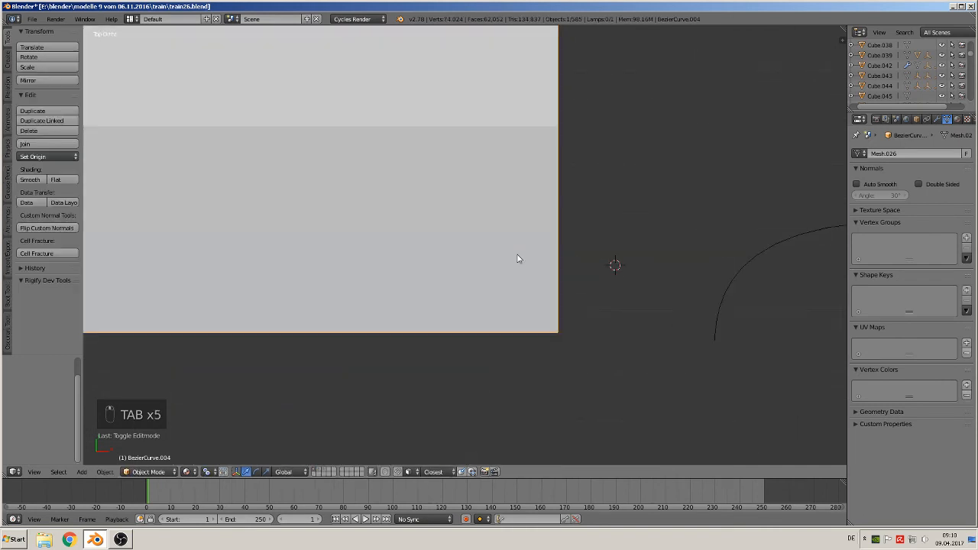
{"action": "key", "text": "Tab"}
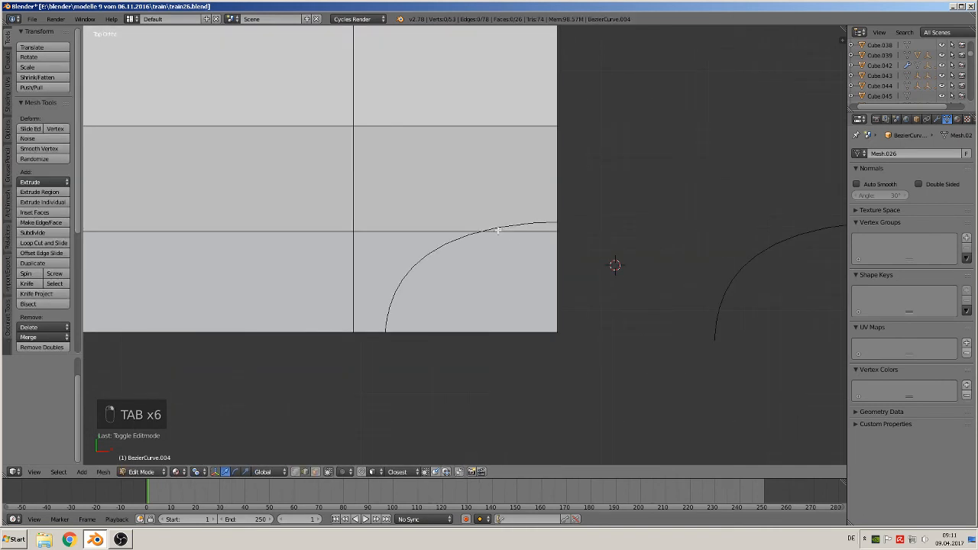
{"action": "scroll", "coordinate": [498, 229], "scroll_direction": "up", "scroll_amount": 1}
{"action": "right_click", "coordinate": [533, 228]}
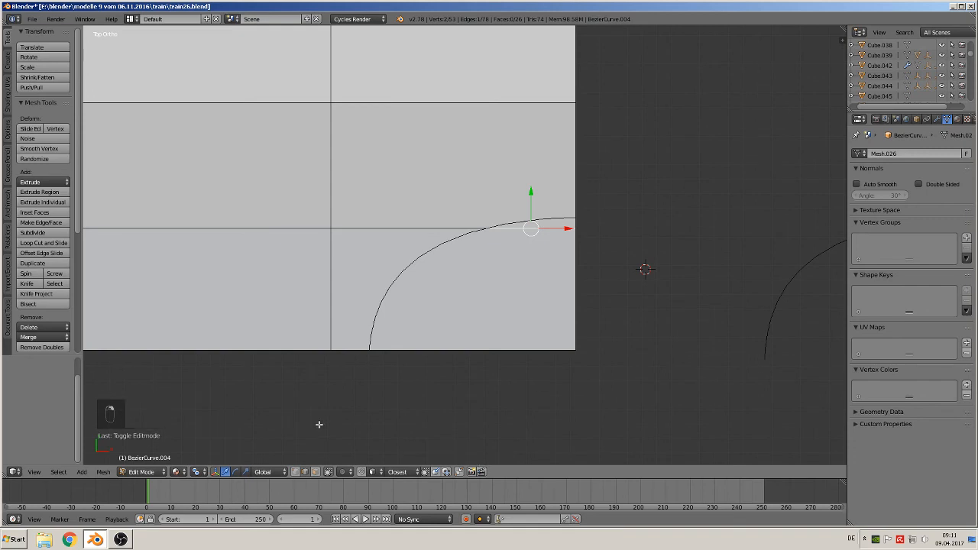
{"action": "left_click", "coordinate": [295, 474]}
{"action": "right_click", "coordinate": [582, 351]}
{"action": "right_click", "coordinate": [578, 228], "text": "shift"}
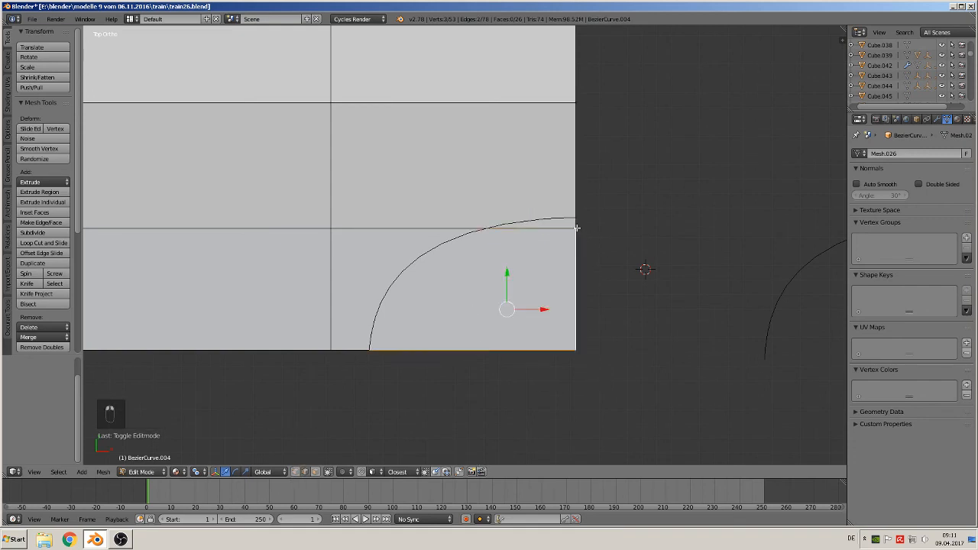
{"action": "left_click", "coordinate": [296, 473]}
{"action": "key", "text": "x"}
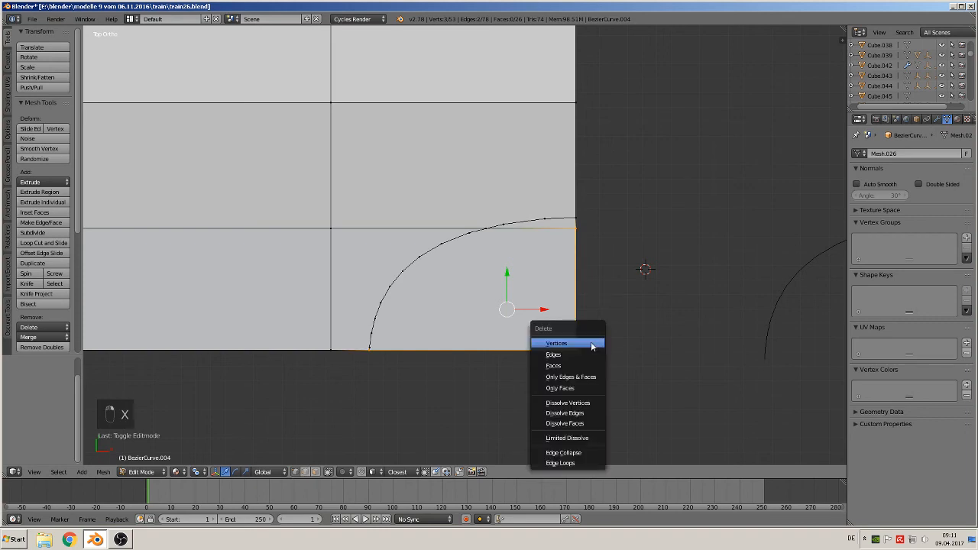
{"action": "right_click", "coordinate": [570, 349]}
{"action": "right_click", "coordinate": [587, 223], "text": "shift"}
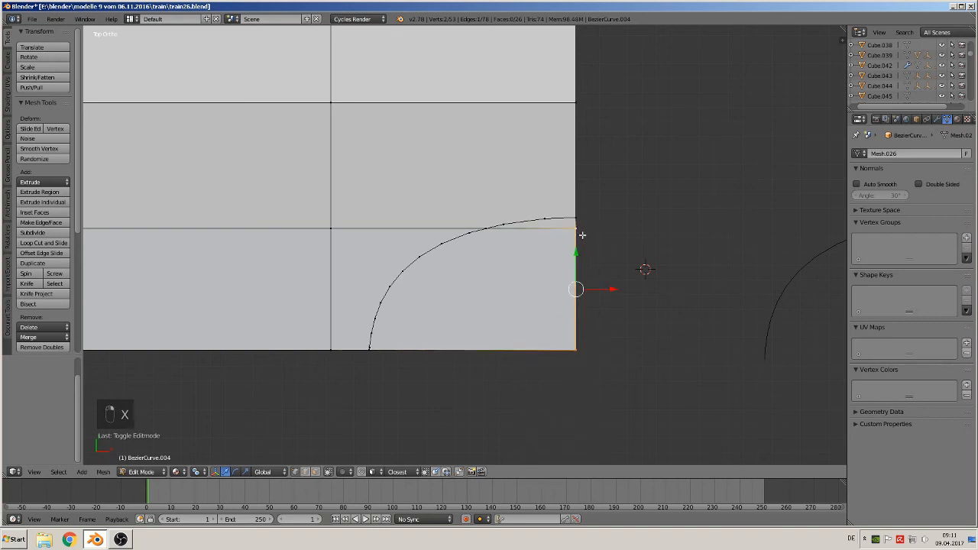
{"action": "key", "text": "x"}
{"action": "left_click", "coordinate": [585, 235]}
{"action": "scroll", "coordinate": [535, 310], "scroll_direction": "down", "scroll_amount": 3}
{"action": "scroll", "coordinate": [533, 305], "scroll_direction": "down", "scroll_amount": 2}
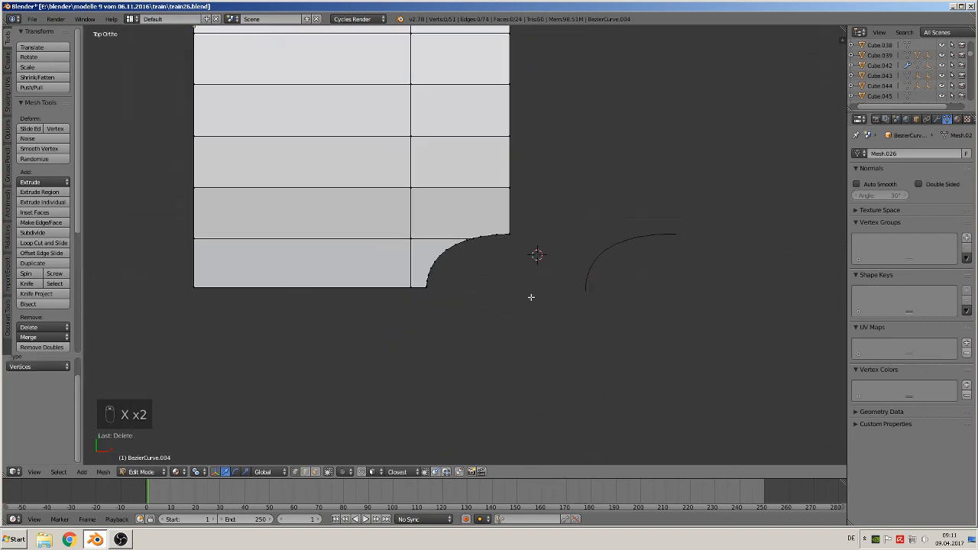
{"action": "key", "text": "Tab"}
Delete the vertices of the roof half opposite the rounded corner cut, up to the centre line
{"action": "scroll", "coordinate": [535, 262], "scroll_direction": "down", "scroll_amount": 4}
{"action": "middle_click_drag", "start_coordinate": [522, 200], "coordinate": [507, 275], "text": "shift"}
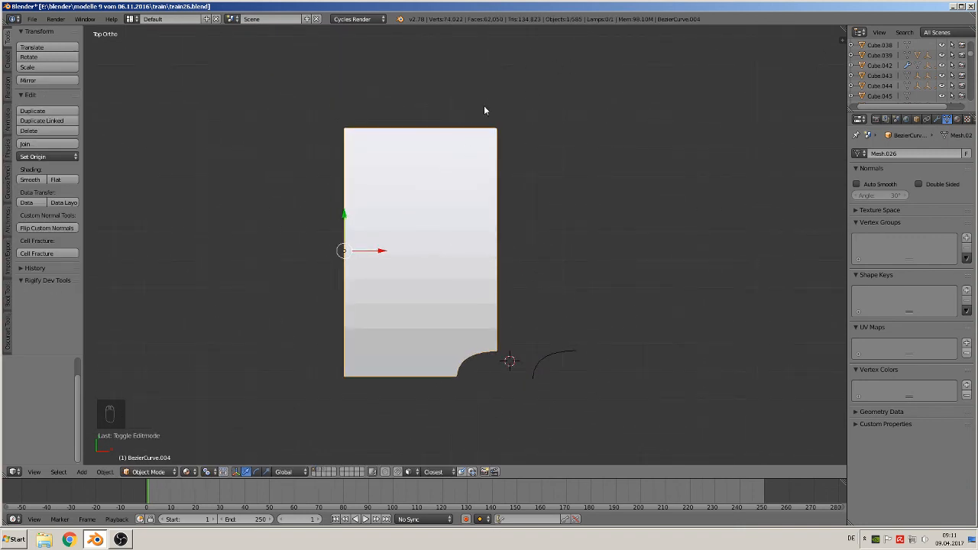
{"action": "key", "text": "Tab"}
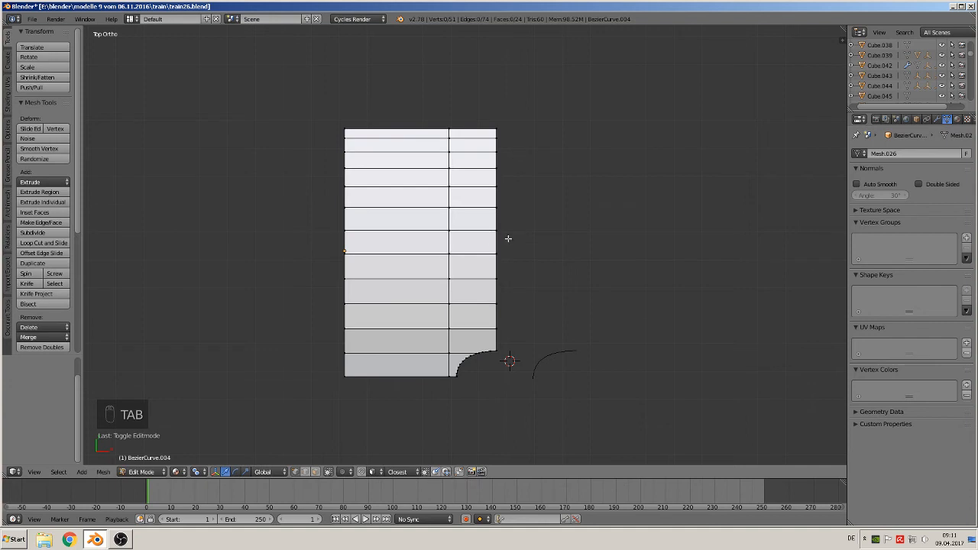
{"action": "key", "text": "b"}
{"action": "key", "text": "b"}
{"action": "left_click_drag", "start_coordinate": [526, 233], "coordinate": [321, 148]}
{"action": "key", "text": "x"}
{"action": "left_click", "coordinate": [266, 65]}
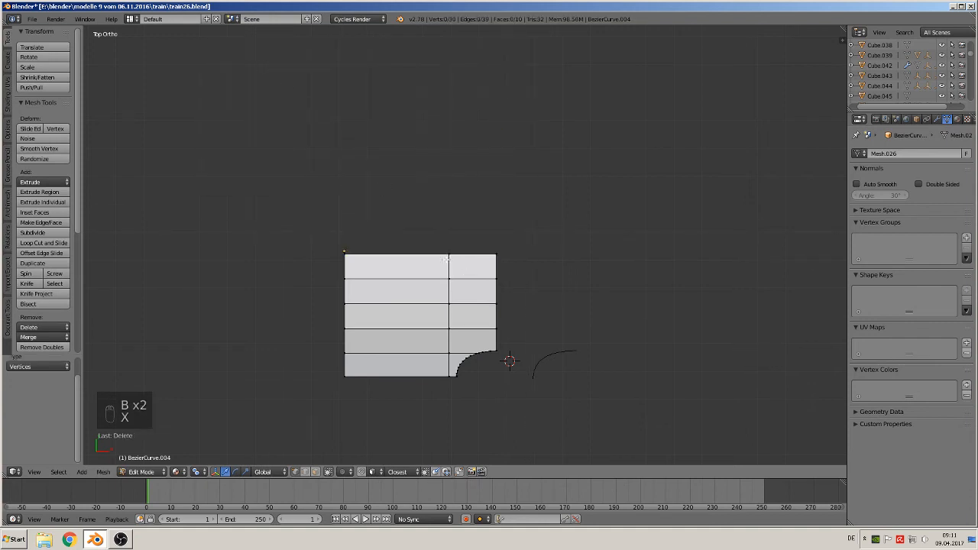
{"action": "key", "text": "Tab"}
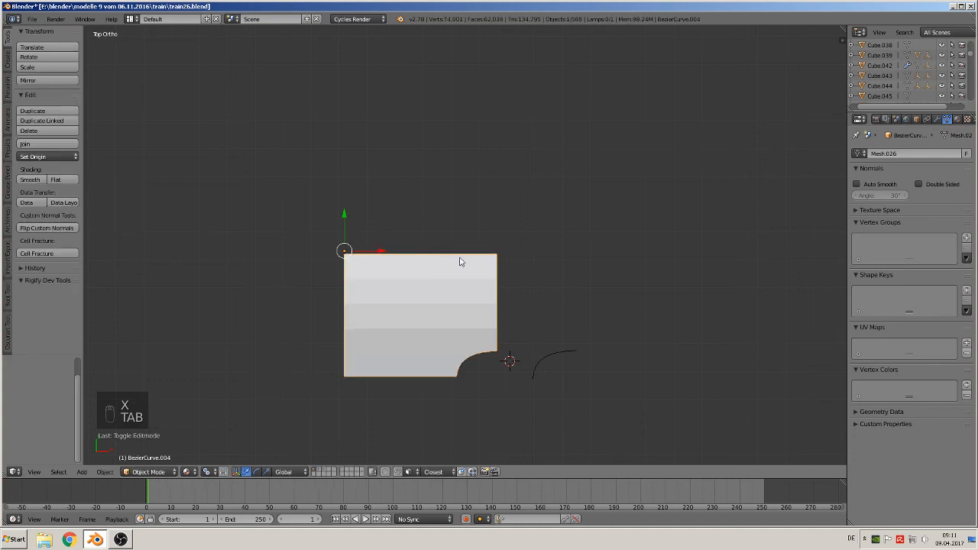
Set the remaining roof half's origin to the 3D cursor on its centre edge
{"action": "scroll", "coordinate": [428, 259], "scroll_direction": "up", "scroll_amount": 2}
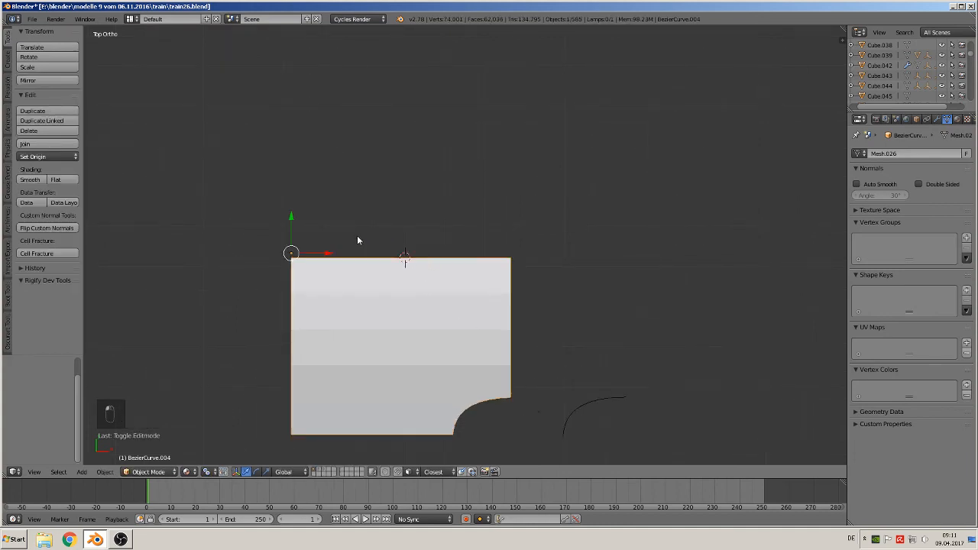
{"action": "left_click", "coordinate": [48, 156]}
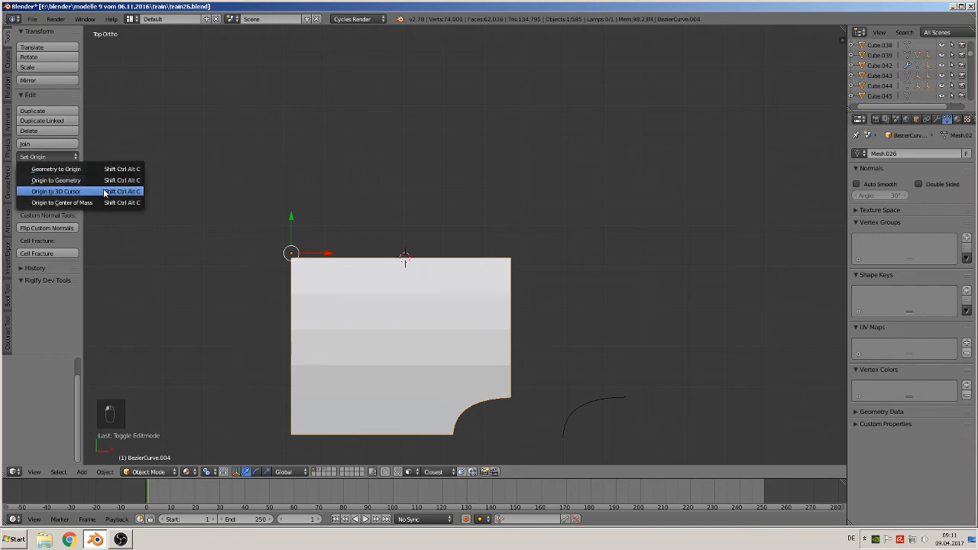
{"action": "left_click", "coordinate": [92, 193]}
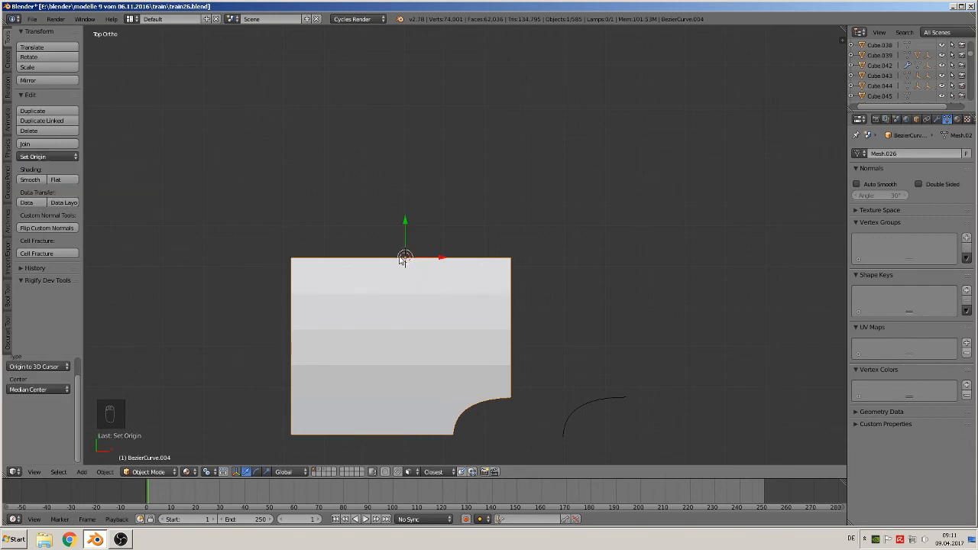
Add a Mirror modifier on the X axis to the roof half and enable Clipping
{"action": "left_click", "coordinate": [938, 119]}
{"action": "left_click", "coordinate": [909, 154]}
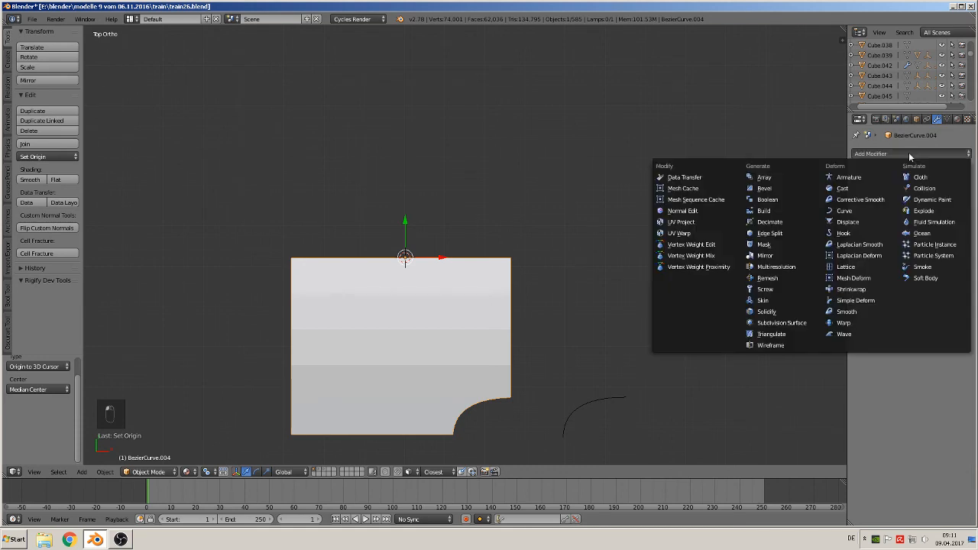
{"action": "left_click", "coordinate": [802, 256]}
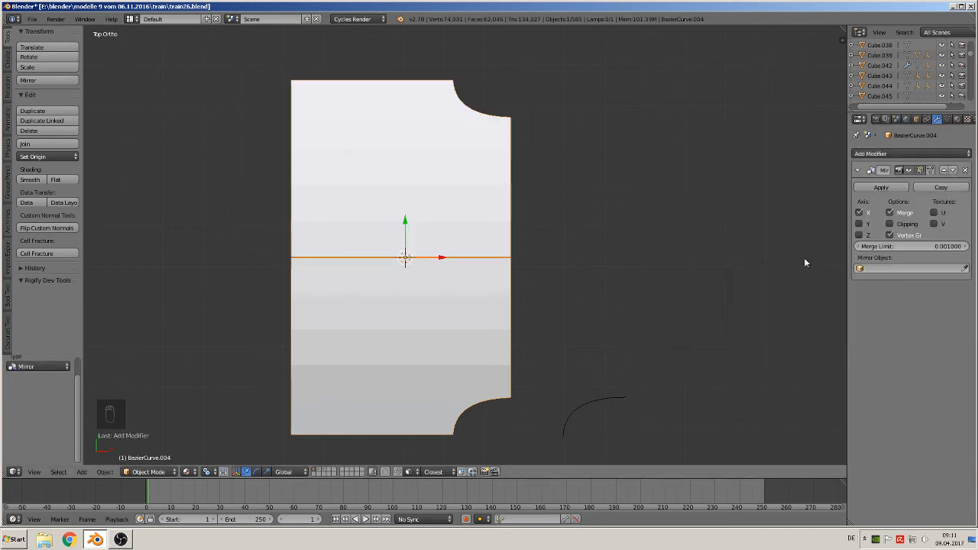
{"action": "left_click", "coordinate": [890, 224]}
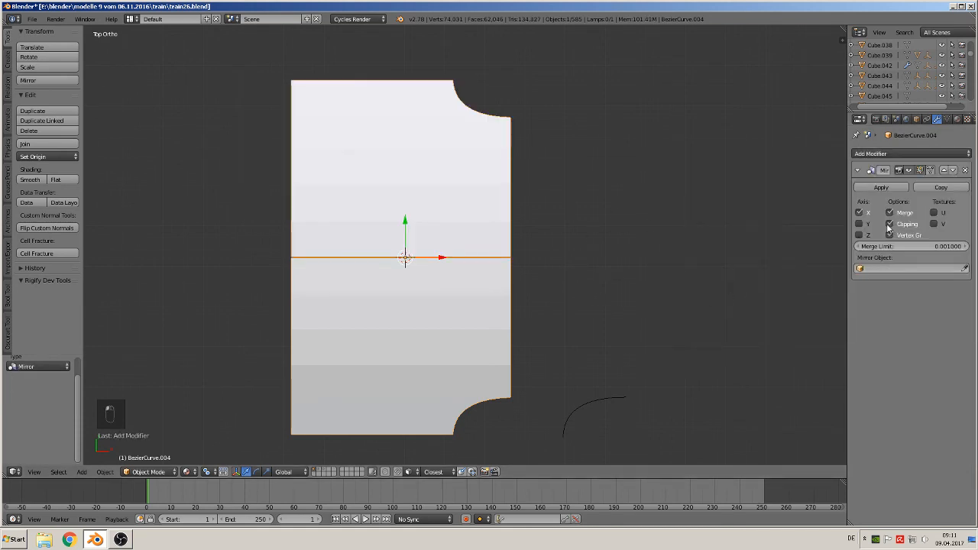
Move the entire roof half's mesh along Y until its centre edge clips to the mirror plane
{"action": "key", "text": "Tab"}
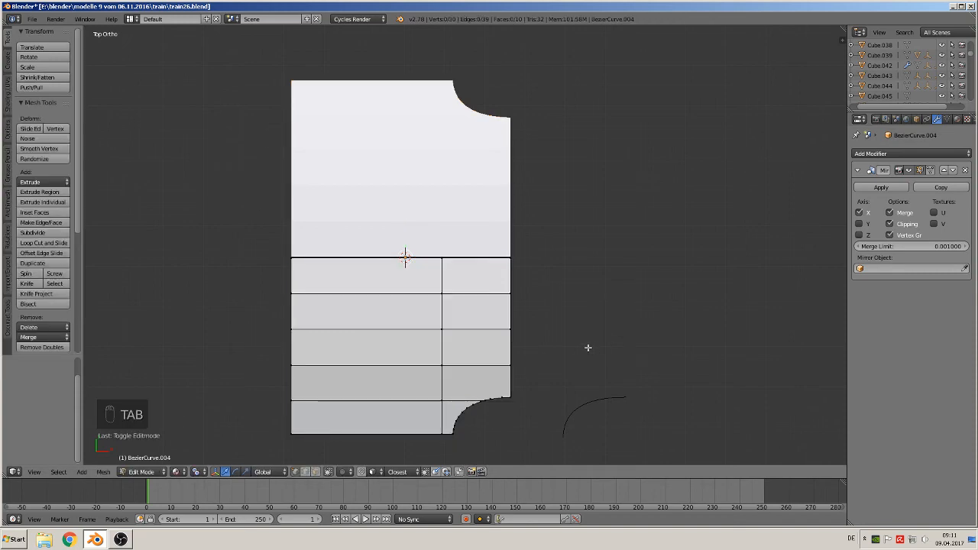
{"action": "key", "text": "a"}
{"action": "key", "text": "a"}
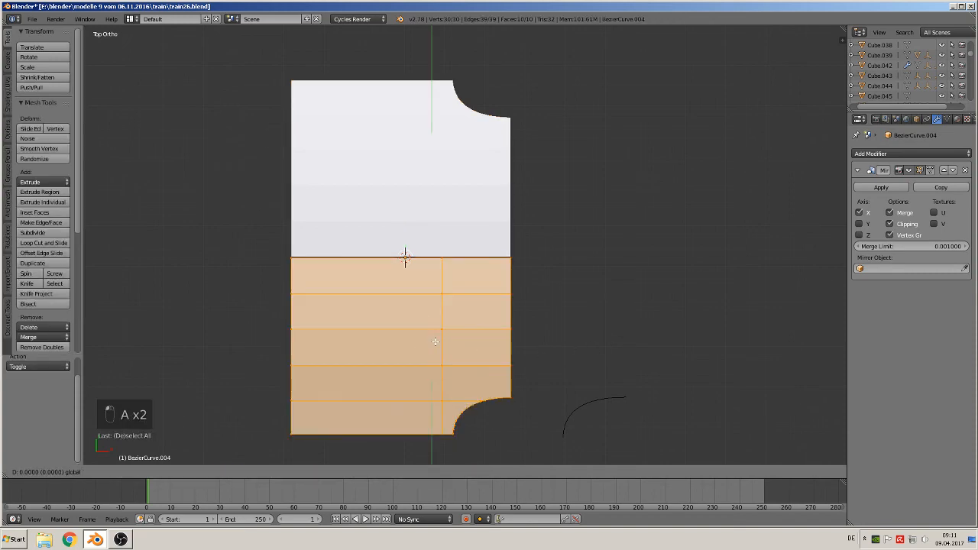
{"action": "key", "text": "Tab"}
{"action": "middle_click_drag", "start_coordinate": [534, 331], "coordinate": [437, 343]}
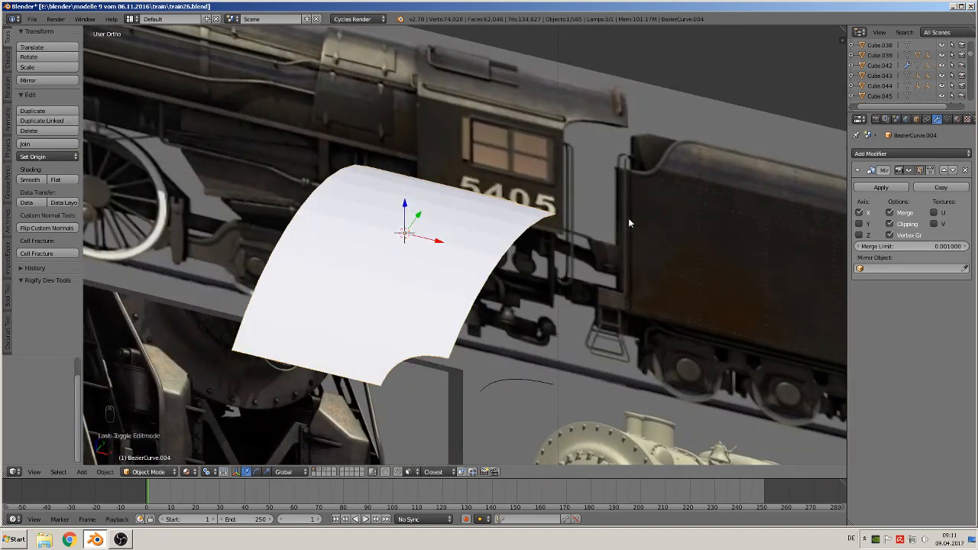
Apply smooth shading to all faces of the roof mesh
{"action": "right_click", "coordinate": [445, 354]}
{"action": "key", "text": "Tab"}
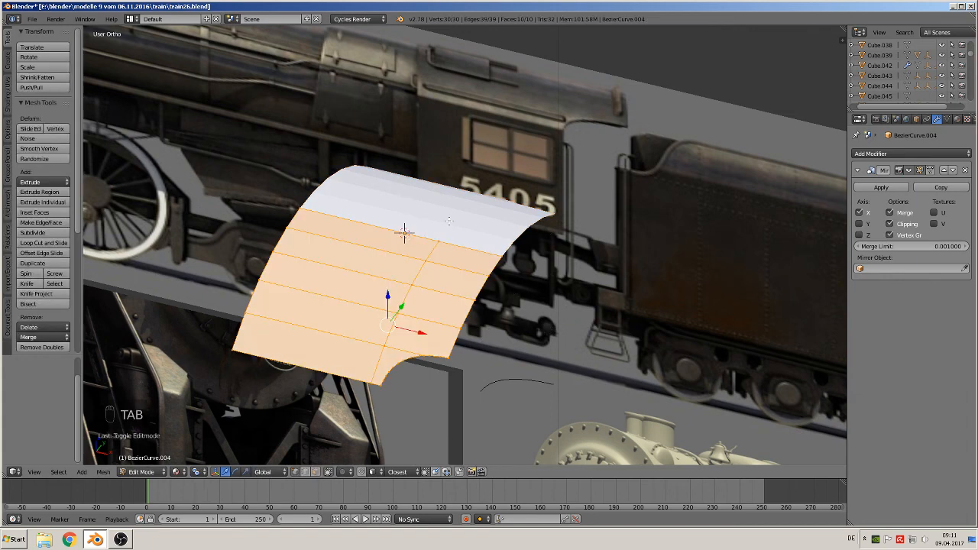
{"action": "left_click", "coordinate": [8, 95]}
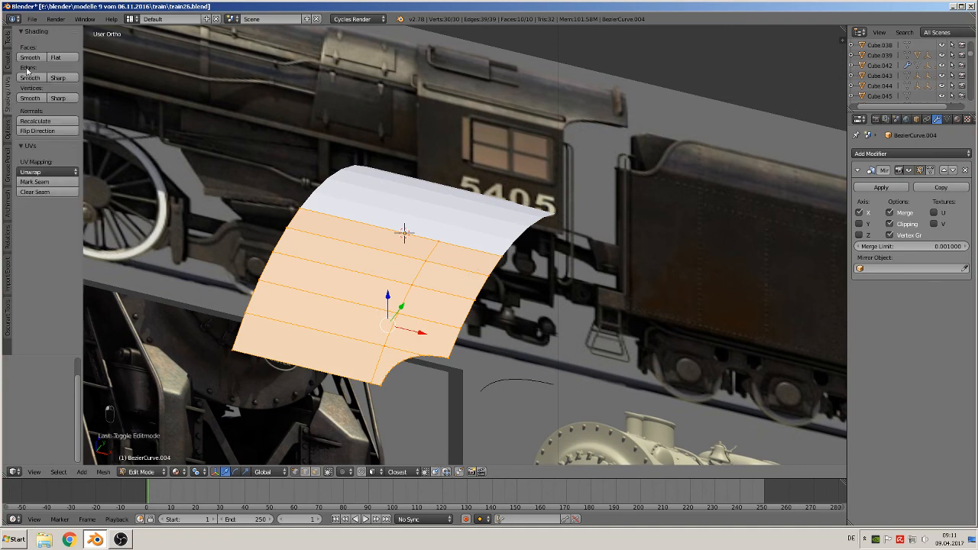
{"action": "left_click", "coordinate": [31, 57]}
{"action": "key", "text": "Tab"}
{"action": "mouse_move", "coordinate": [400, 245]}
{"action": "middle_mouse_down"}
{"action": "mouse_move", "coordinate": [388, 240]}
{"action": "mouse_move", "coordinate": [402, 232]}
{"action": "middle_mouse_up"}
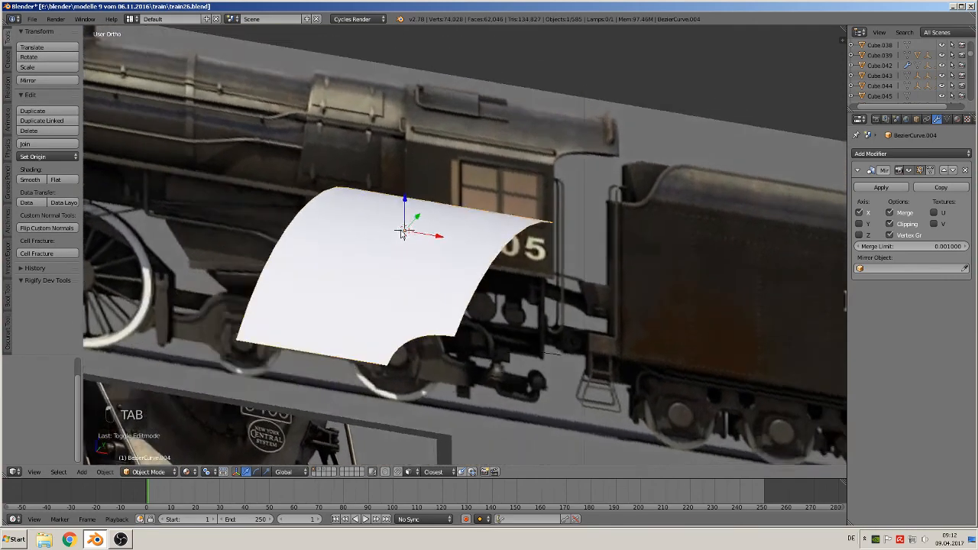
Move the roof about -0.015 along X in the front view to match the cab's front edge in the reference image
{"action": "key", "text": "KP_1"}
{"action": "scroll", "coordinate": [451, 240], "scroll_direction": "down", "scroll_amount": 1}
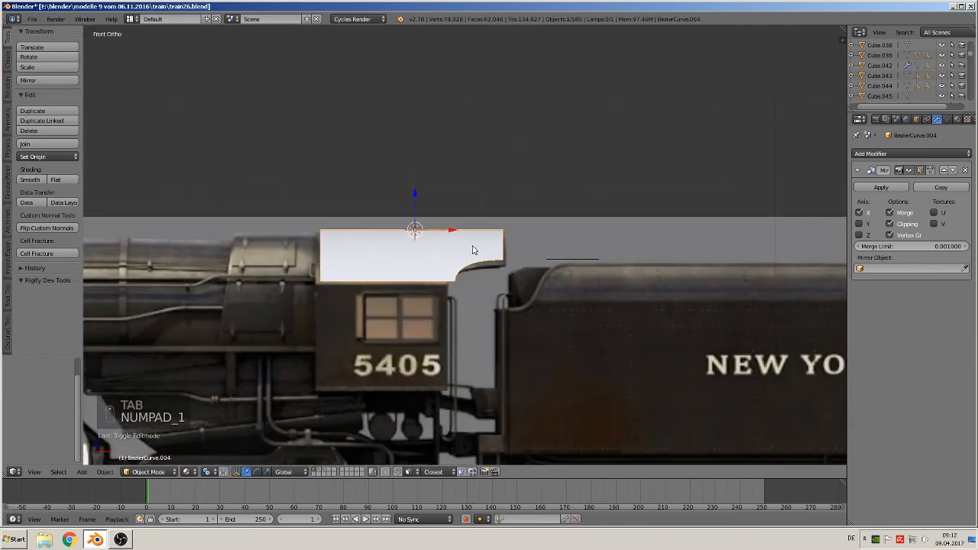
{"action": "scroll", "coordinate": [472, 247], "scroll_direction": "up", "scroll_amount": 2}
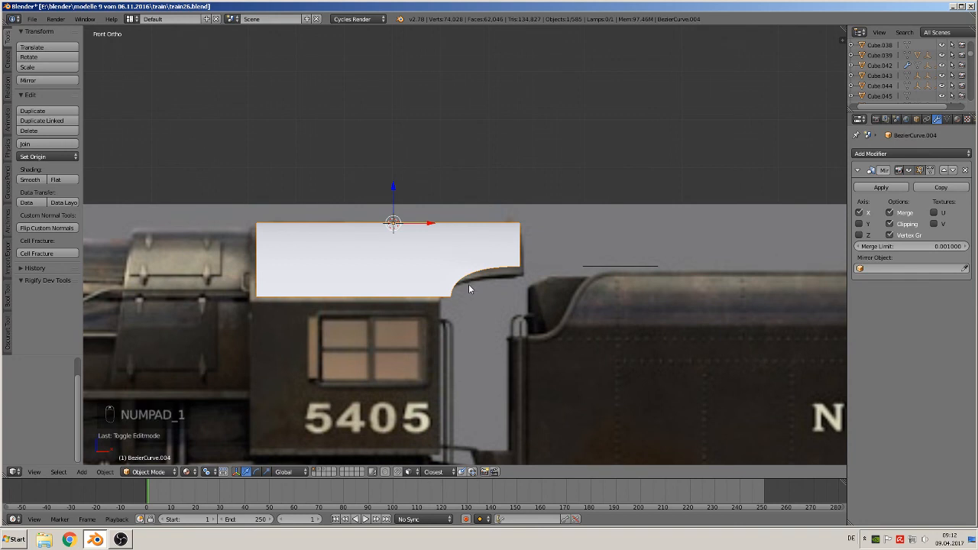
{"action": "left_click_drag", "start_coordinate": [427, 225], "coordinate": [389, 218]}
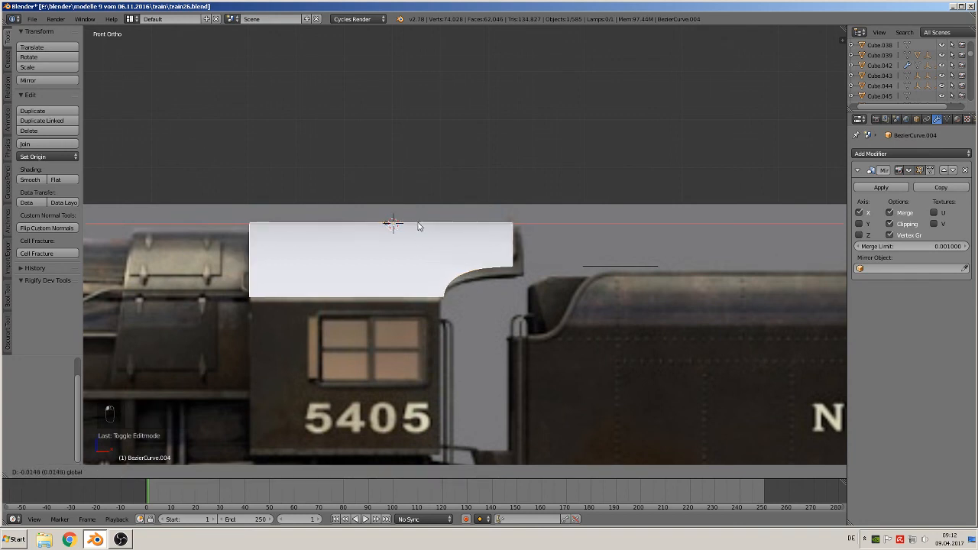
Move the roof's rear edge vertices 0.022 along X to the reference outline, using proportional editing with Smooth falloff and size 0.22
{"action": "key", "text": "Tab"}
{"action": "right_click", "coordinate": [513, 264]}
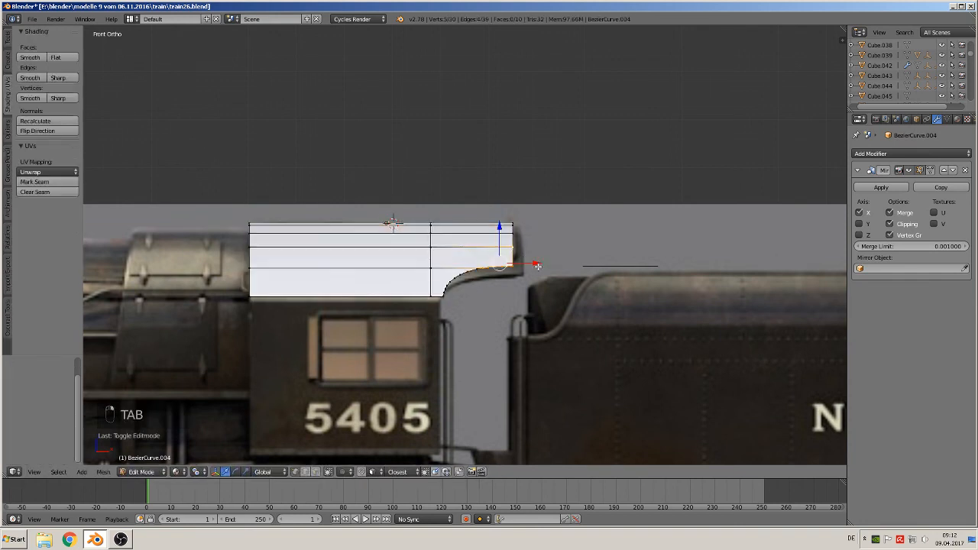
{"action": "key", "text": "a"}
{"action": "key", "text": "a"}
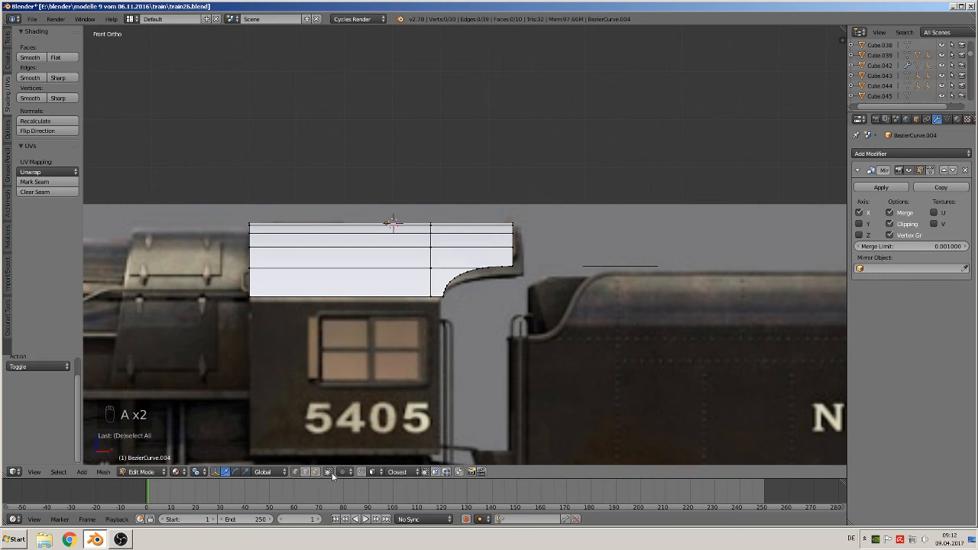
{"action": "key", "text": "c"}
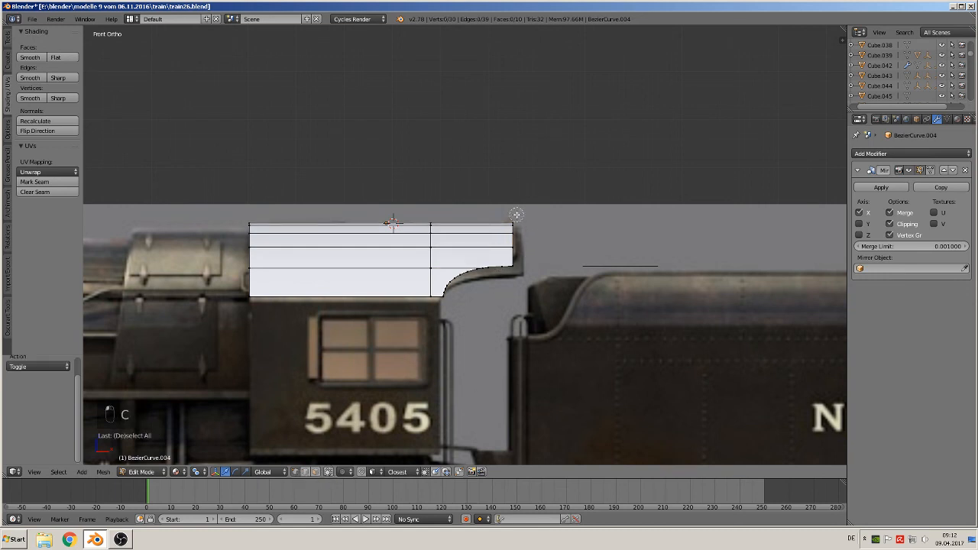
{"action": "left_click_drag", "start_coordinate": [516, 215], "coordinate": [517, 239]}
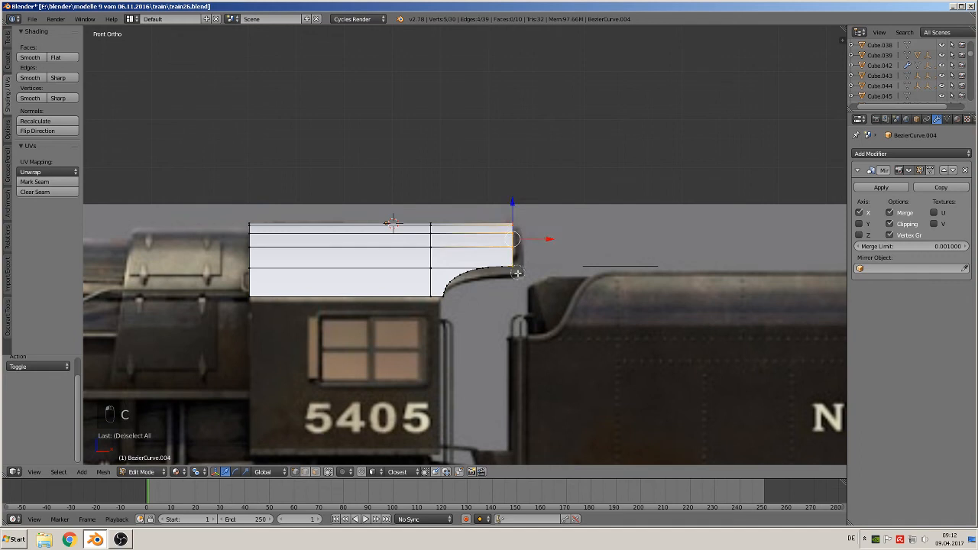
{"action": "left_click", "coordinate": [360, 472]}
{"action": "left_click", "coordinate": [373, 430]}
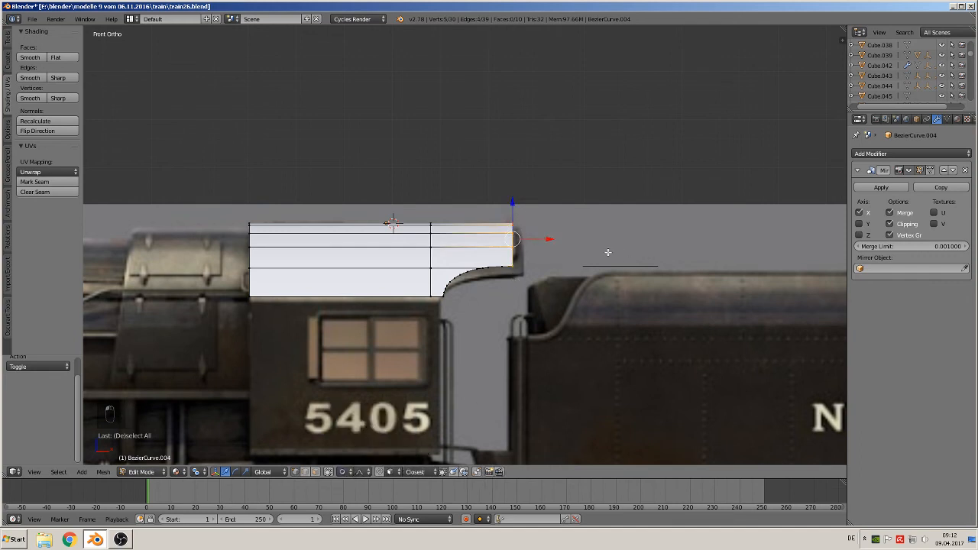
{"action": "key", "text": "g"}
{"action": "key", "text": "x"}
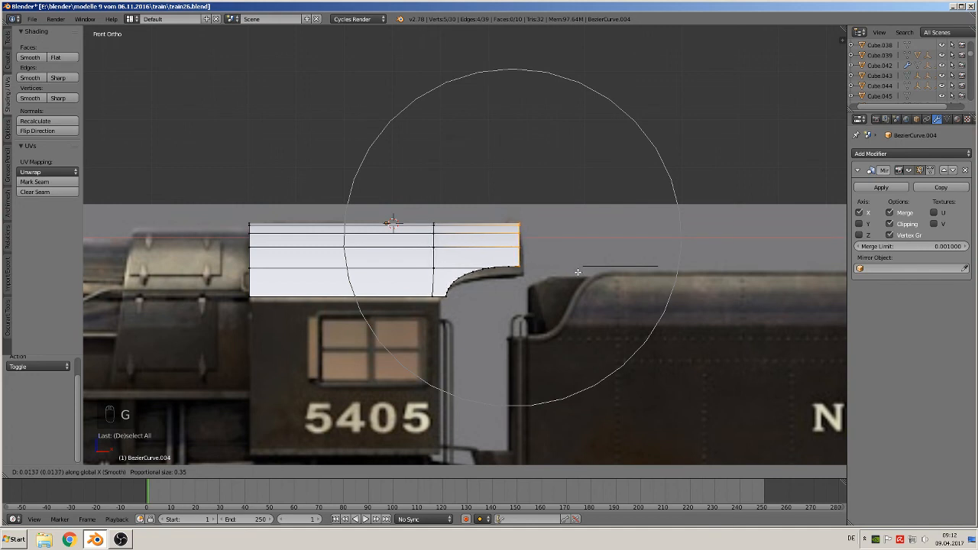
{"action": "scroll", "coordinate": [577, 273], "scroll_direction": "up", "scroll_amount": 5}
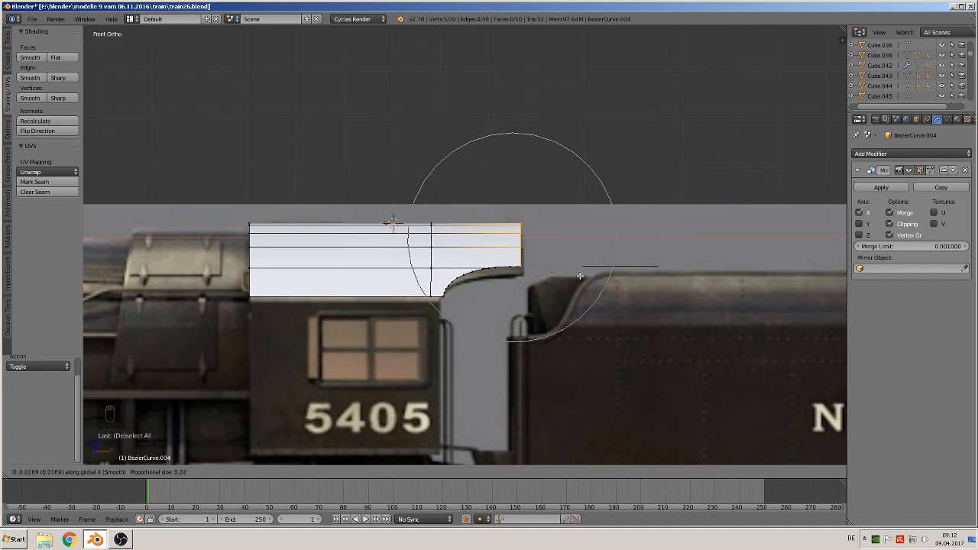
{"action": "left_click", "coordinate": [581, 279]}
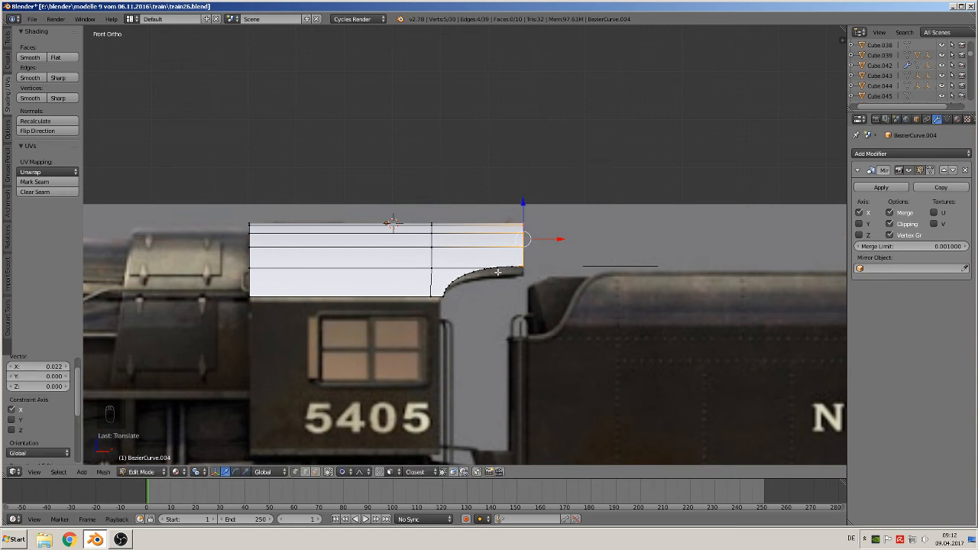
Lower the rear overhang's lower edge vertices about 0.015 along Z to the reference outline, using proportional editing with size 0.16
{"action": "key", "text": "a"}
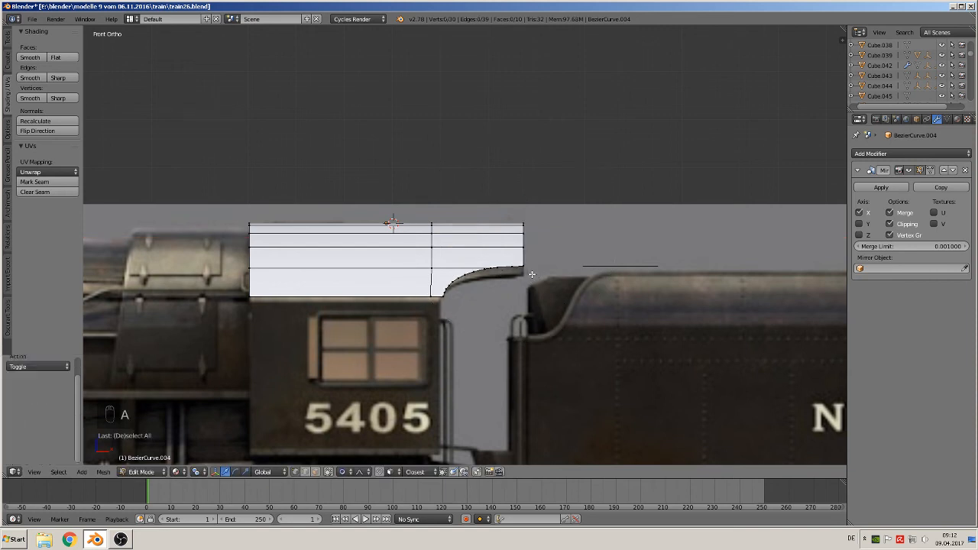
{"action": "key", "text": "c"}
{"action": "left_click_drag", "start_coordinate": [527, 270], "coordinate": [495, 269]}
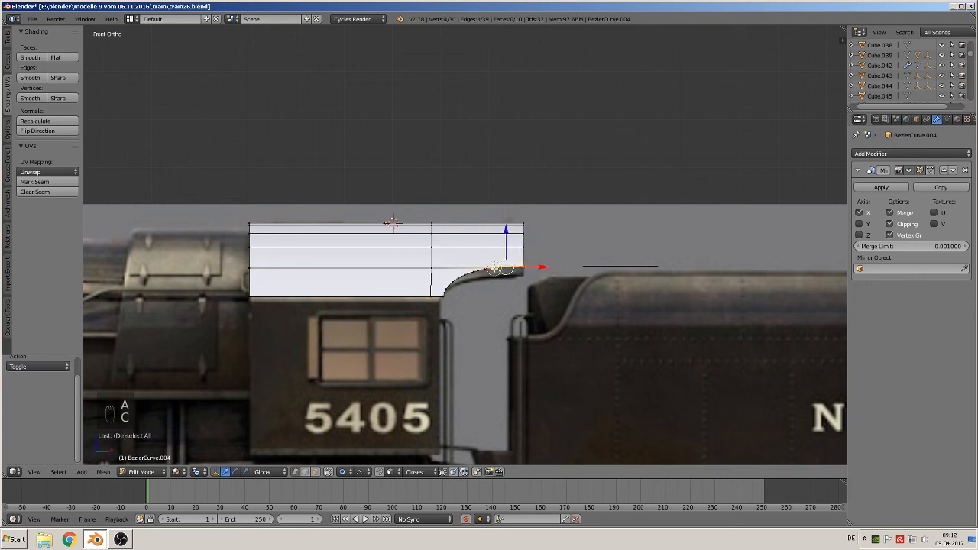
{"action": "right_click", "coordinate": [494, 269]}
{"action": "key", "text": "g"}
{"action": "key", "text": "z"}
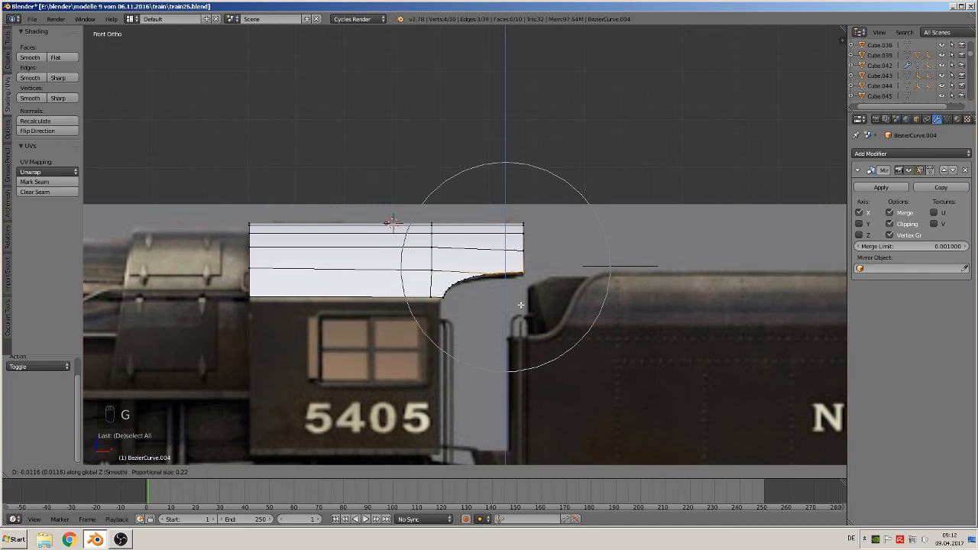
{"action": "scroll", "coordinate": [521, 304], "scroll_direction": "up", "scroll_amount": 1}
{"action": "scroll", "coordinate": [521, 305], "scroll_direction": "up", "scroll_amount": 2}
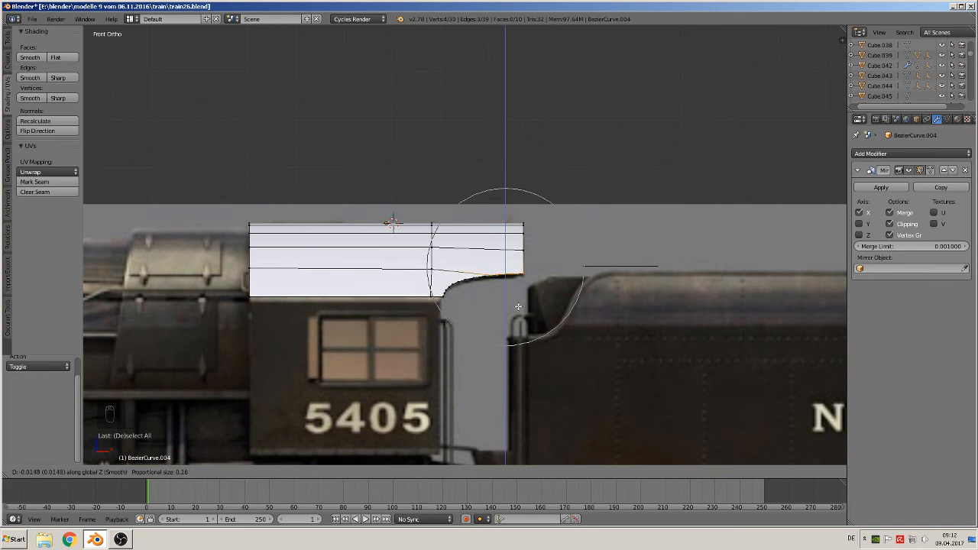
{"action": "left_click", "coordinate": [518, 307]}
{"action": "key", "text": "Tab"}
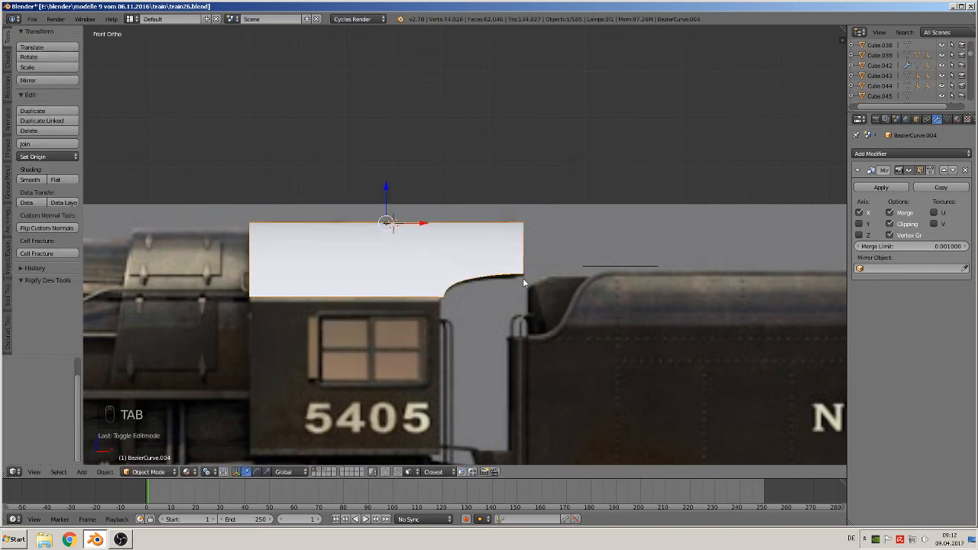
Move the whole roof 0.405 along X, clear of the cab in the reference image
{"action": "mouse_move", "coordinate": [498, 283]}
{"action": "middle_mouse_down"}
{"action": "mouse_move", "coordinate": [479, 302]}
{"action": "mouse_move", "coordinate": [505, 295]}
{"action": "middle_mouse_up"}
{"action": "scroll", "coordinate": [479, 301], "scroll_direction": "down", "scroll_amount": 2}
{"action": "key", "text": "KP_1"}
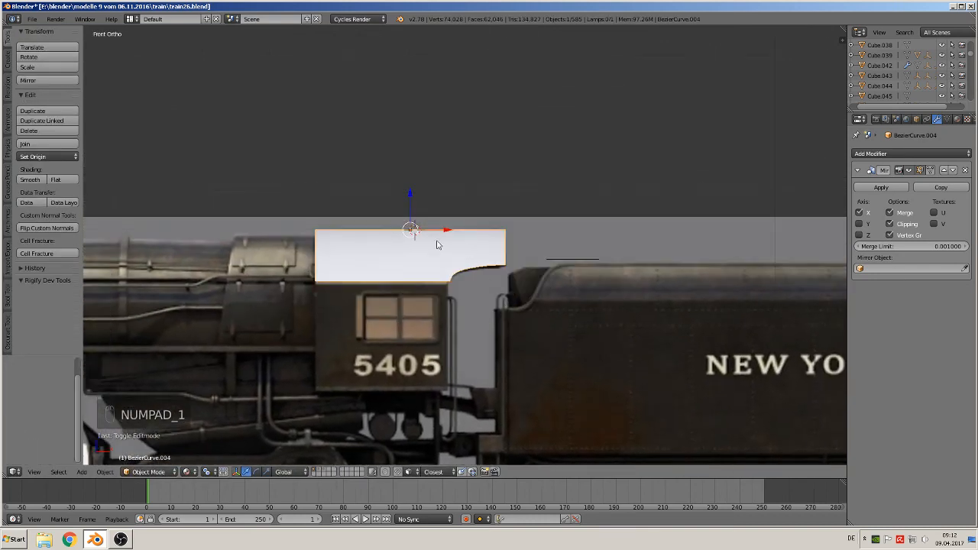
{"action": "key", "text": "g"}
{"action": "left_click_drag", "start_coordinate": [460, 241], "coordinate": [577, 252]}
{"action": "middle_click_drag", "start_coordinate": [578, 260], "coordinate": [555, 290]}
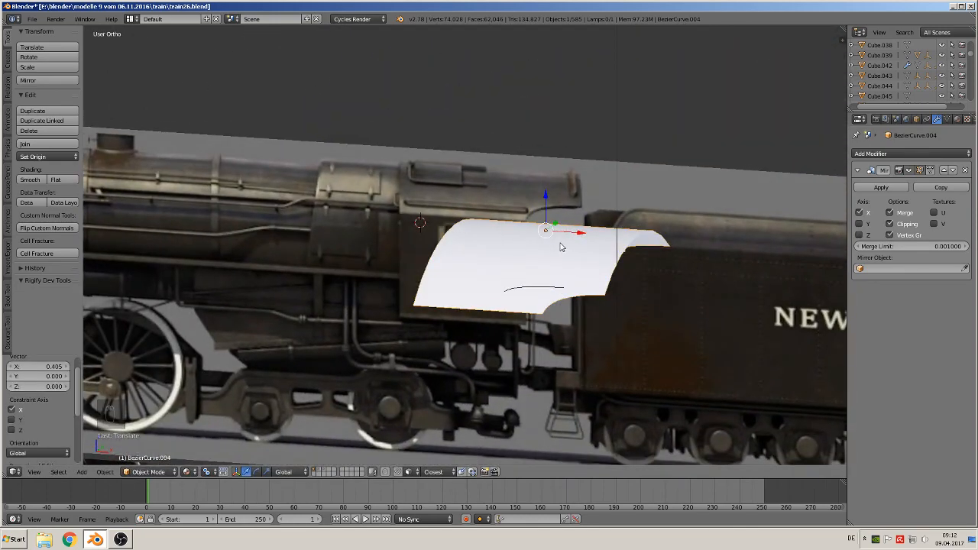
{"action": "key", "text": "KP_1"}
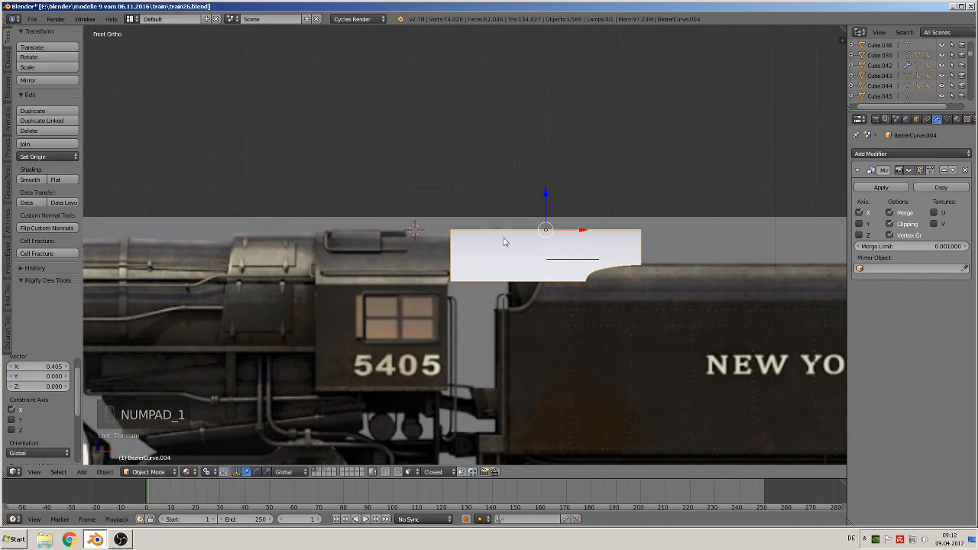
Extrude the two straight segments of the roof half's lower side edge in place
{"action": "key", "text": "Tab"}
{"action": "middle_click_drag", "start_coordinate": [568, 288], "coordinate": [558, 285]}
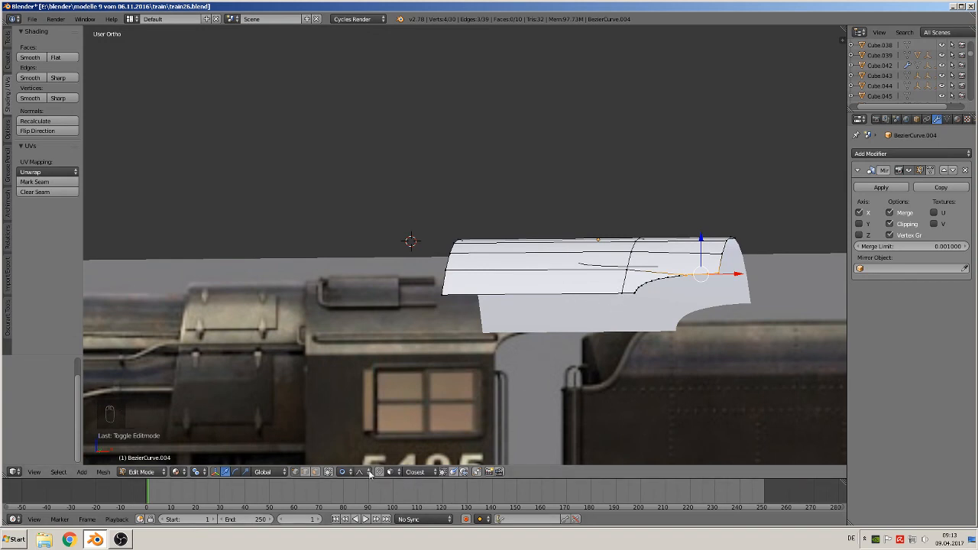
{"action": "right_click", "coordinate": [579, 288]}
{"action": "right_click", "coordinate": [627, 295]}
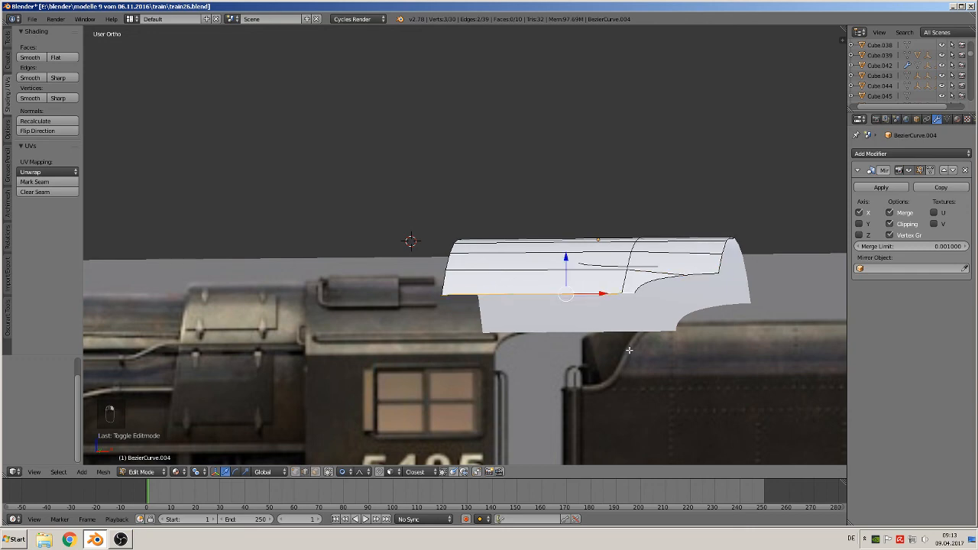
{"action": "key", "text": "KP_1"}
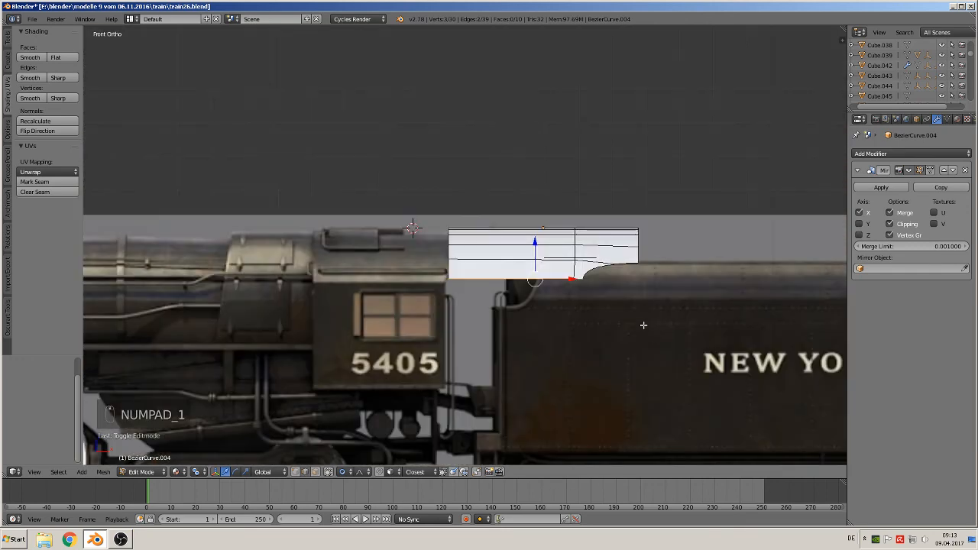
{"action": "key", "text": "e"}
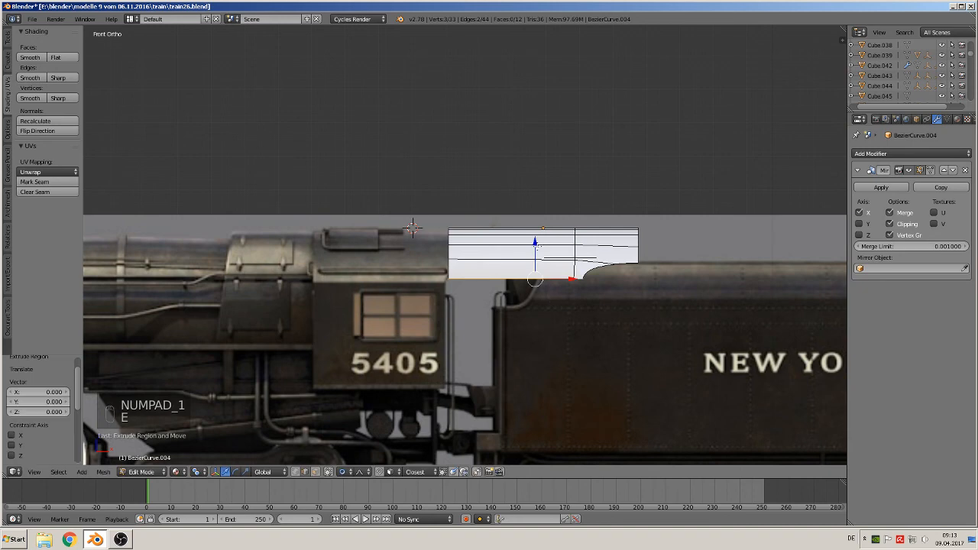
Disable proportional editing and move the extruded side edge -0.329 along Z down to the cab's lower edge, forming the side wall
{"action": "left_click", "coordinate": [535, 339]}
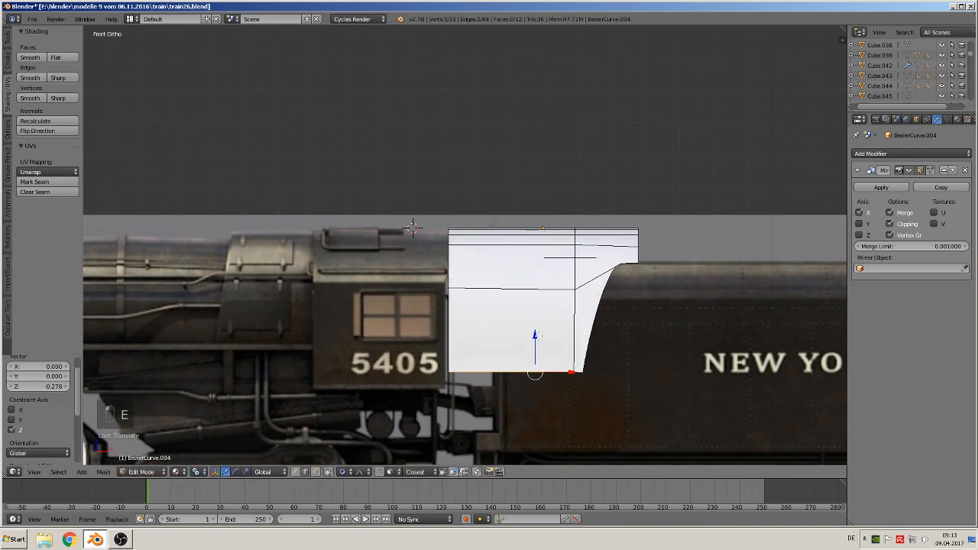
{"action": "key", "text": "ctrl+z"}
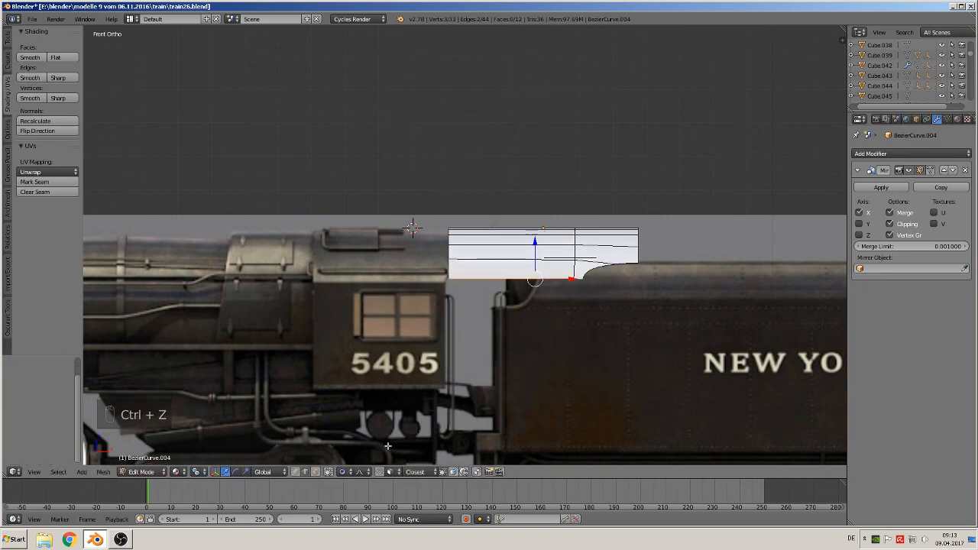
{"action": "left_click", "coordinate": [344, 472]}
{"action": "left_click", "coordinate": [363, 461]}
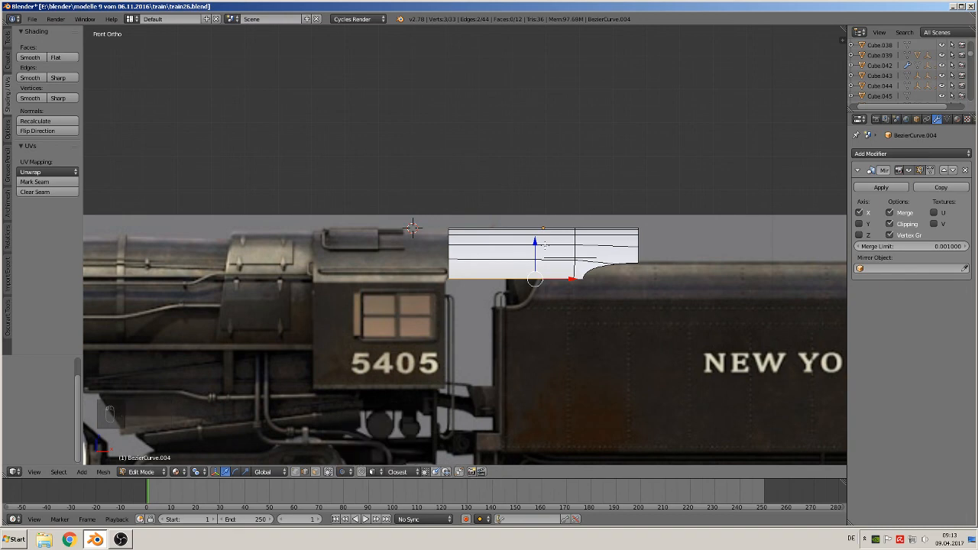
{"action": "key", "text": "e"}
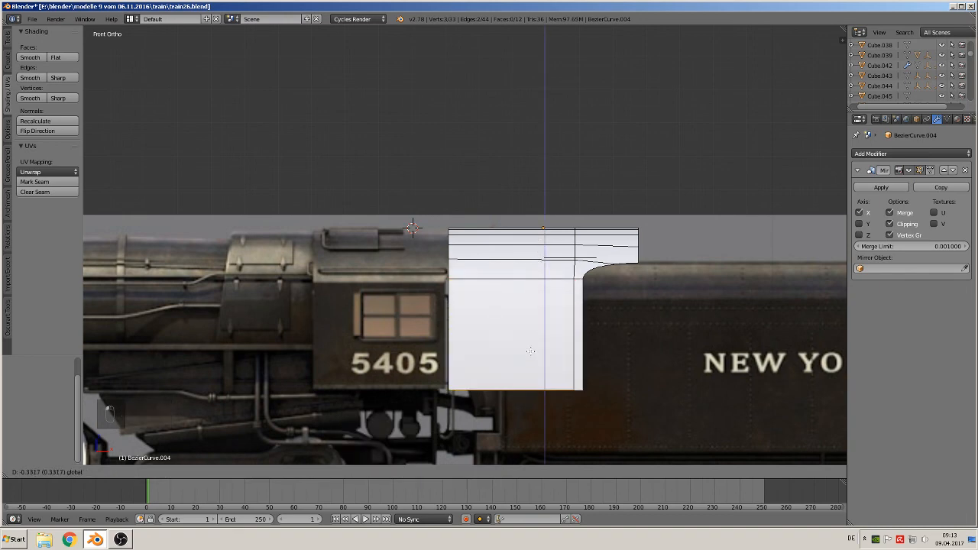
{"action": "left_click", "coordinate": [531, 351]}
Extrude the side wall's bottom edge 0.447 along Y to the mirror plane to form the cab floor
{"action": "middle_click_drag", "start_coordinate": [530, 350], "coordinate": [564, 351]}
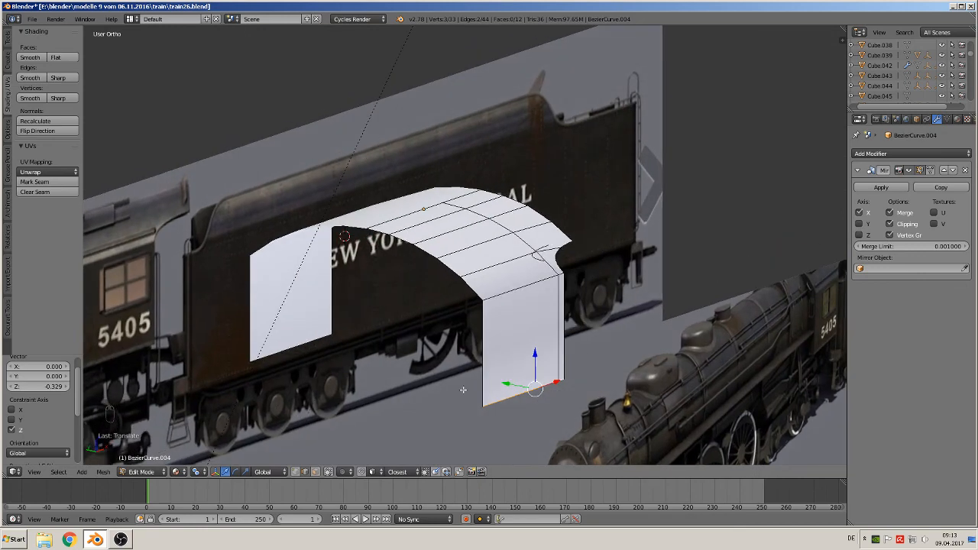
{"action": "middle_click_drag", "start_coordinate": [518, 411], "coordinate": [535, 411]}
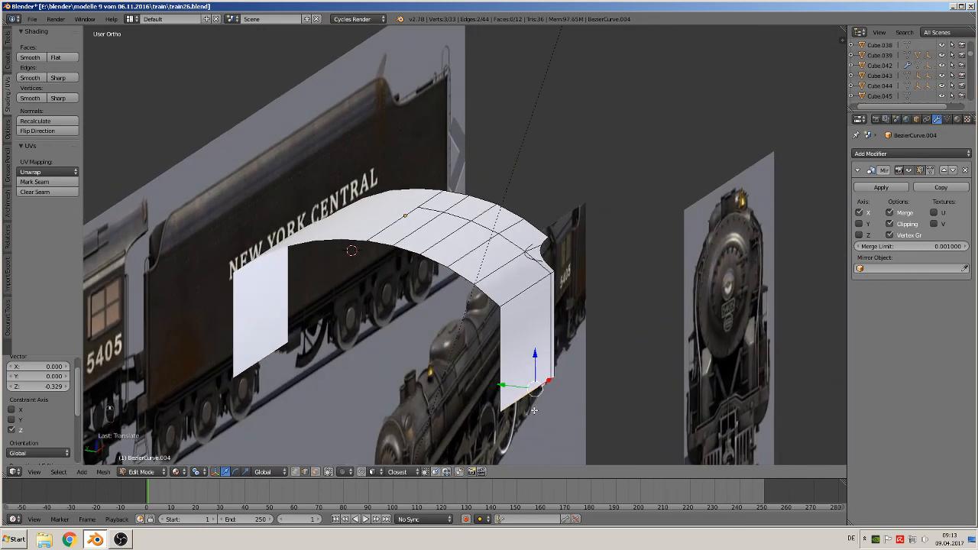
{"action": "key", "text": "e"}
{"action": "right_click", "coordinate": [527, 407]}
{"action": "key", "text": "g"}
{"action": "key", "text": "y"}
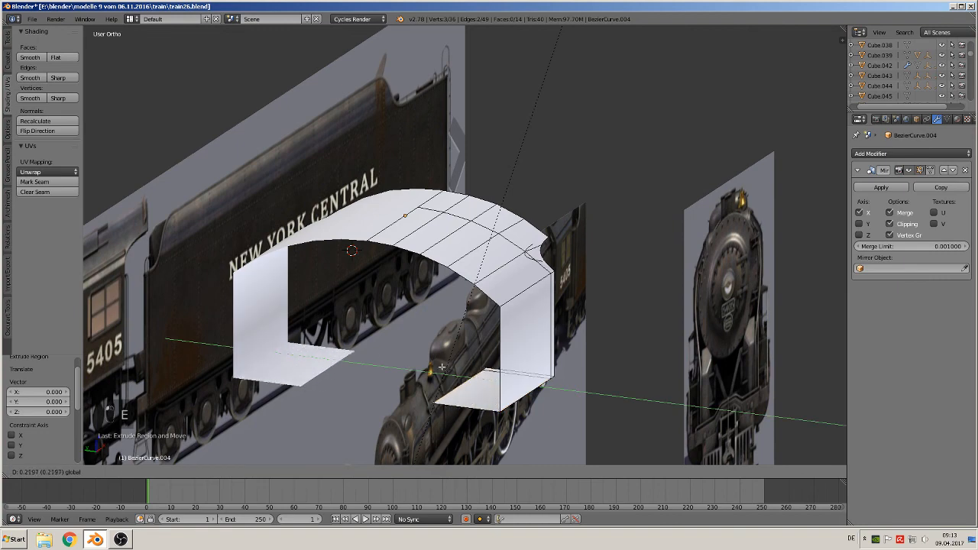
{"action": "left_click", "coordinate": [378, 350]}
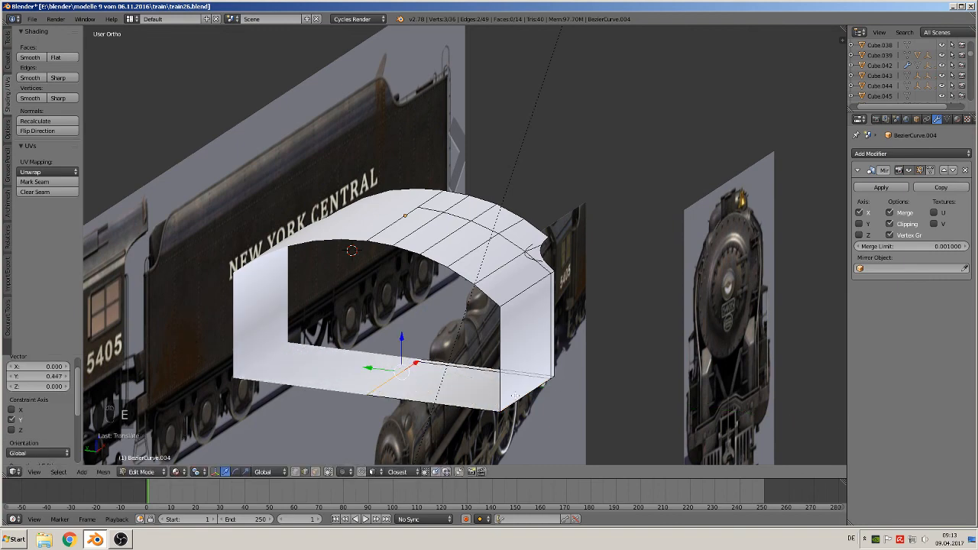
Fill the cab's open front edge loop with a single face to form the front wall
{"action": "right_click", "coordinate": [499, 330], "text": "alt"}
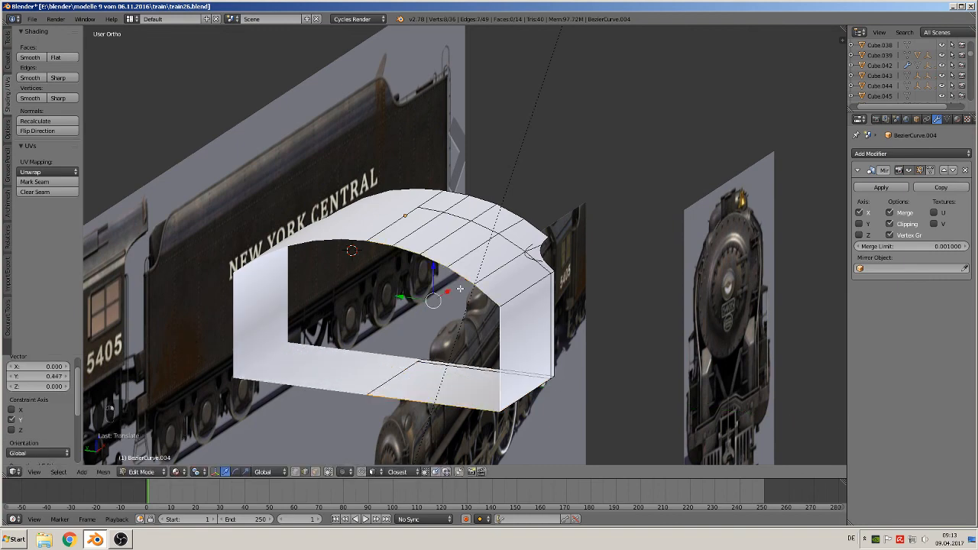
{"action": "key", "text": "f"}
{"action": "middle_click_drag", "start_coordinate": [460, 289], "coordinate": [419, 295]}
{"action": "key", "text": "Tab"}
{"action": "scroll", "coordinate": [410, 271], "scroll_direction": "up", "scroll_amount": 1}
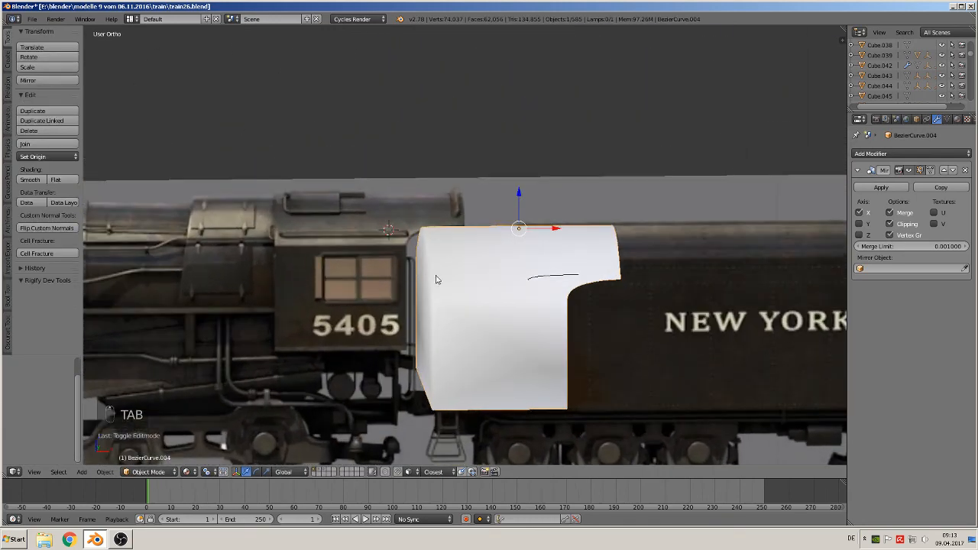
{"action": "key", "text": "KP_1"}
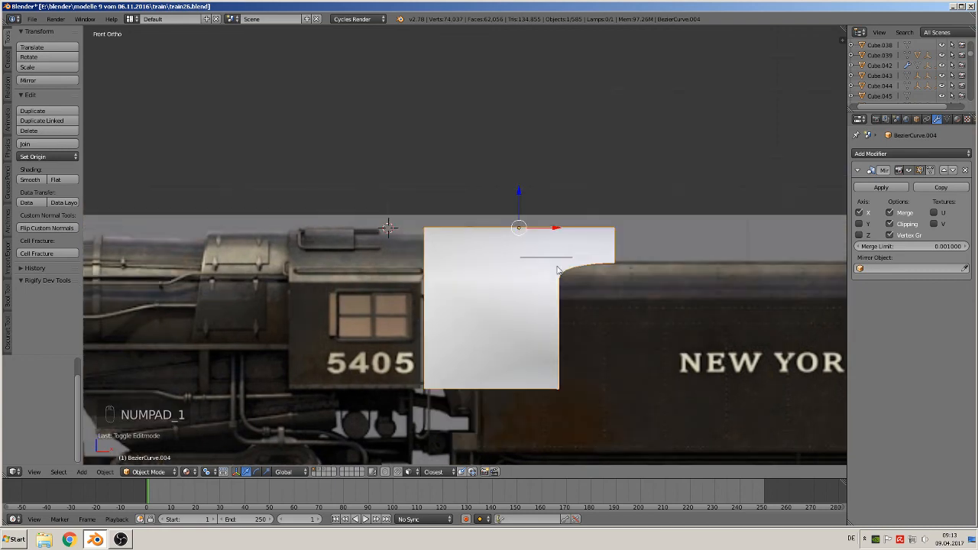
Move the leftover curve beside the cab's rear cutout to another layer
{"action": "right_click", "coordinate": [551, 265]}
{"action": "middle_click_drag", "start_coordinate": [550, 264], "coordinate": [564, 342]}
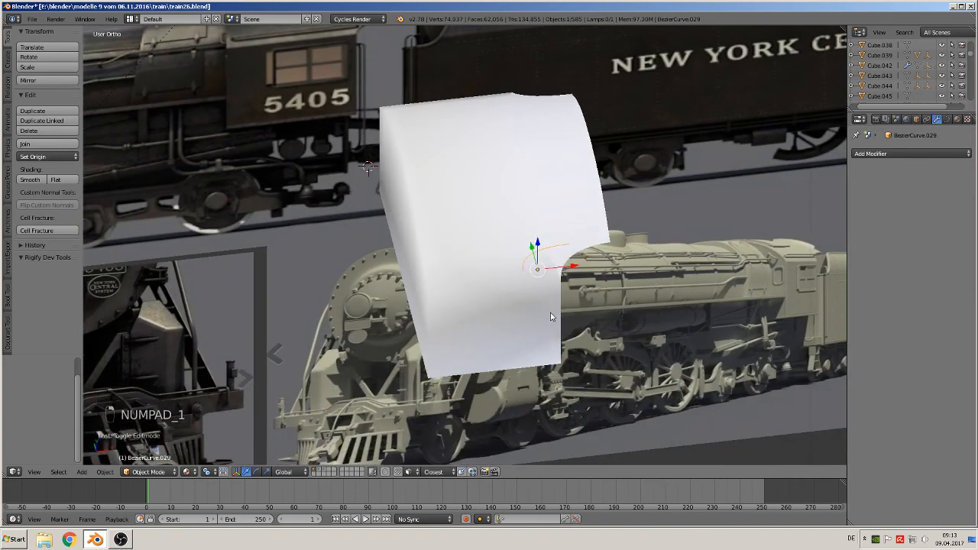
{"action": "key", "text": "m"}
{"action": "key", "text": "m"}
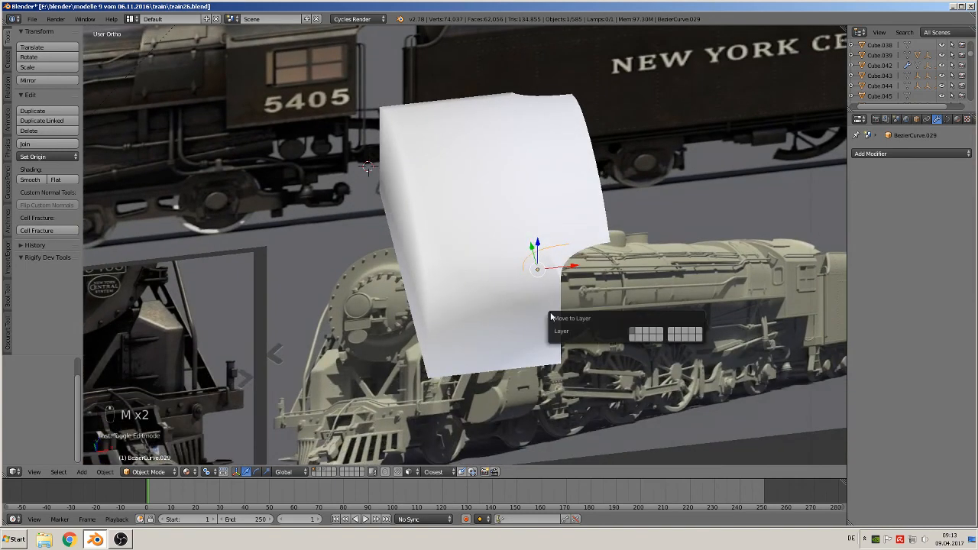
{"action": "left_click", "coordinate": [646, 334]}
Recalculate the normals of all faces of the cab shell
{"action": "right_click", "coordinate": [531, 176]}
{"action": "scroll", "coordinate": [527, 210], "scroll_direction": "down", "scroll_amount": 2}
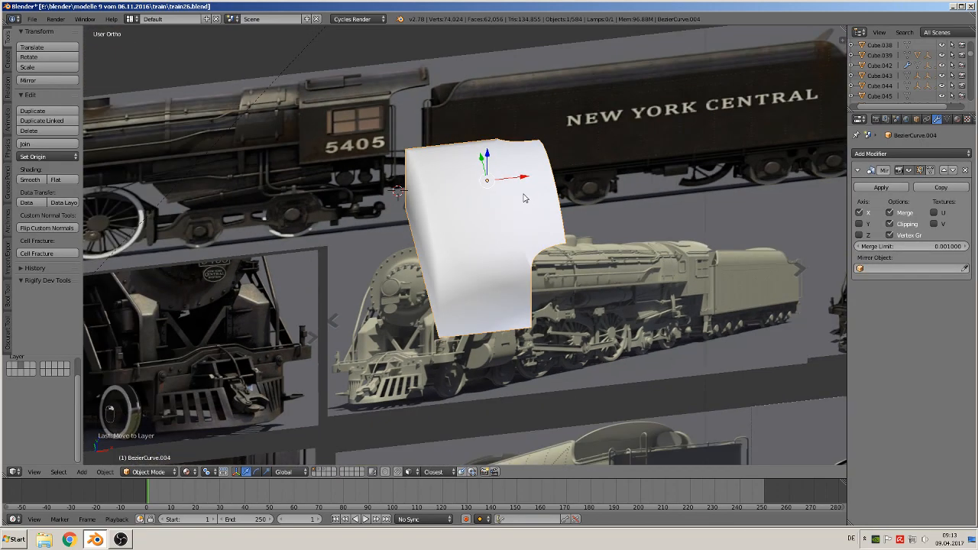
{"action": "scroll", "coordinate": [513, 195], "scroll_direction": "up", "scroll_amount": 3}
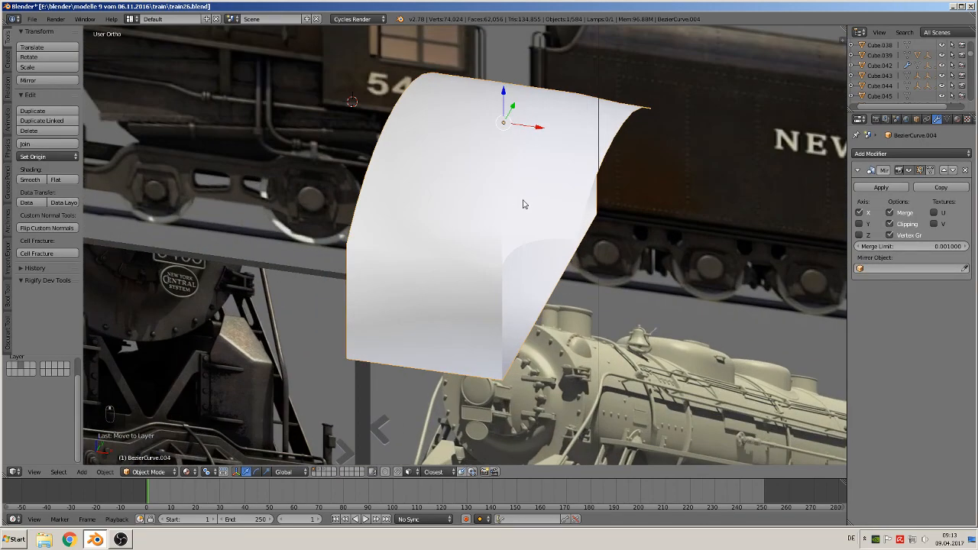
{"action": "middle_click_drag", "start_coordinate": [524, 204], "coordinate": [489, 189]}
{"action": "middle_click_drag", "start_coordinate": [447, 259], "coordinate": [507, 255]}
{"action": "key", "text": "Tab"}
{"action": "key", "text": "a"}
{"action": "key", "text": "a"}
{"action": "key", "text": "a"}
{"action": "key", "text": "a"}
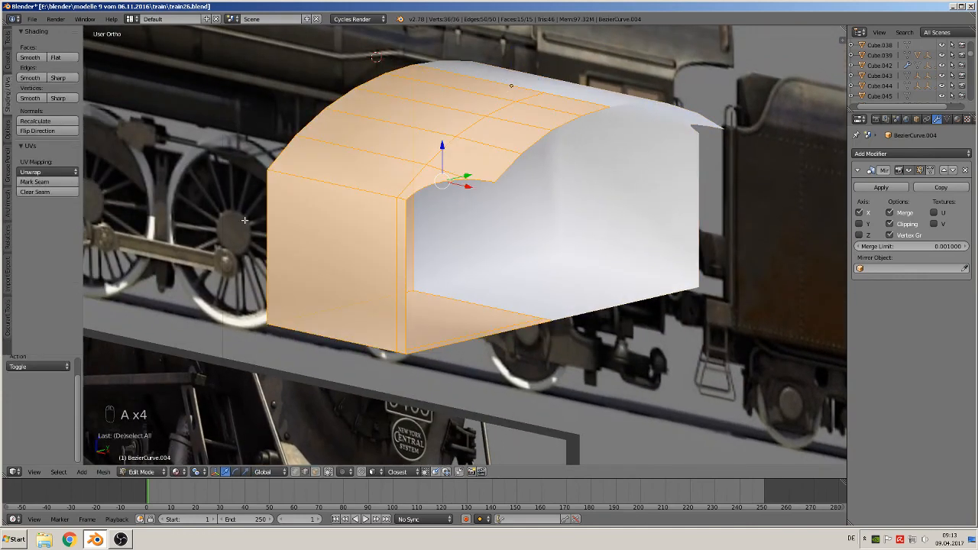
{"action": "left_click", "coordinate": [47, 121]}
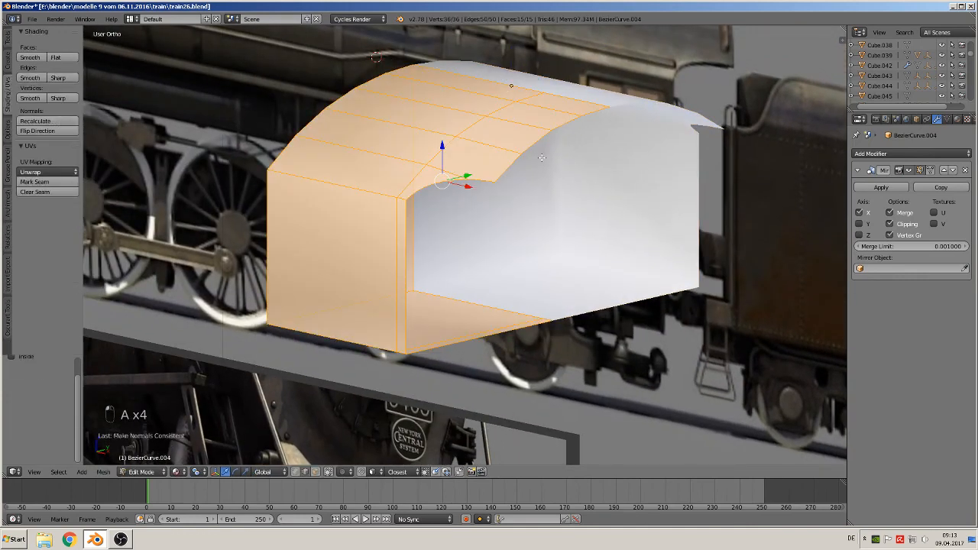
{"action": "key", "text": "Tab"}
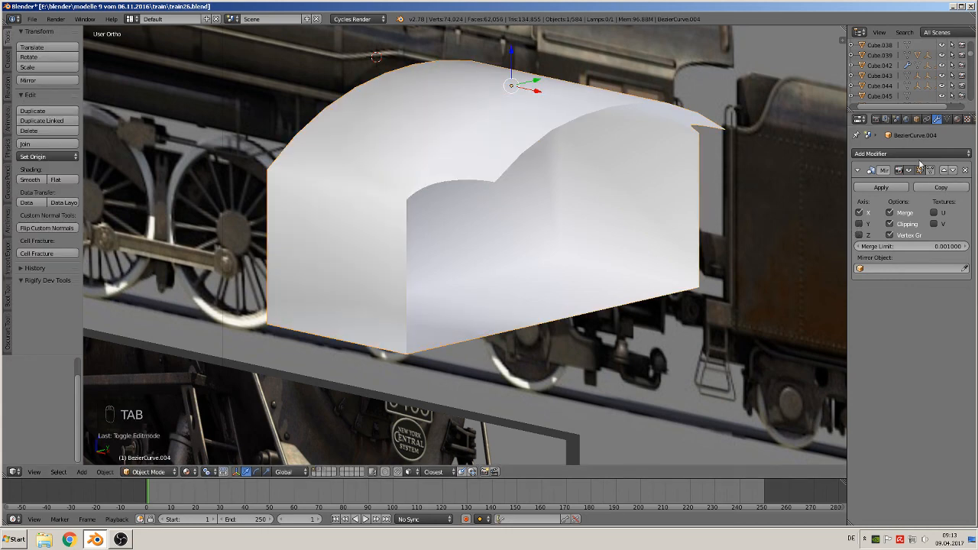
Add a Solidify modifier to the cab shell and set its thickness to 0.1150
{"action": "left_click", "coordinate": [910, 156]}
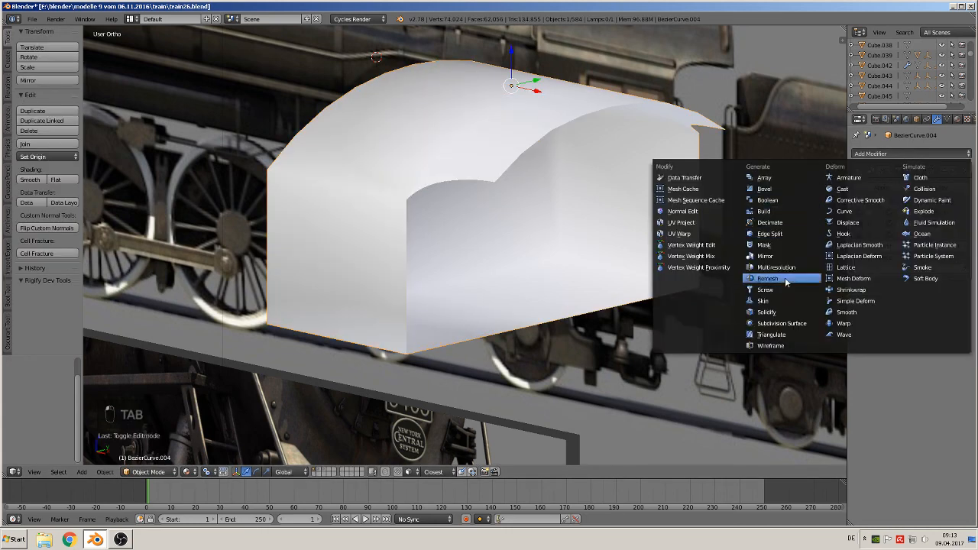
{"action": "left_click", "coordinate": [792, 312]}
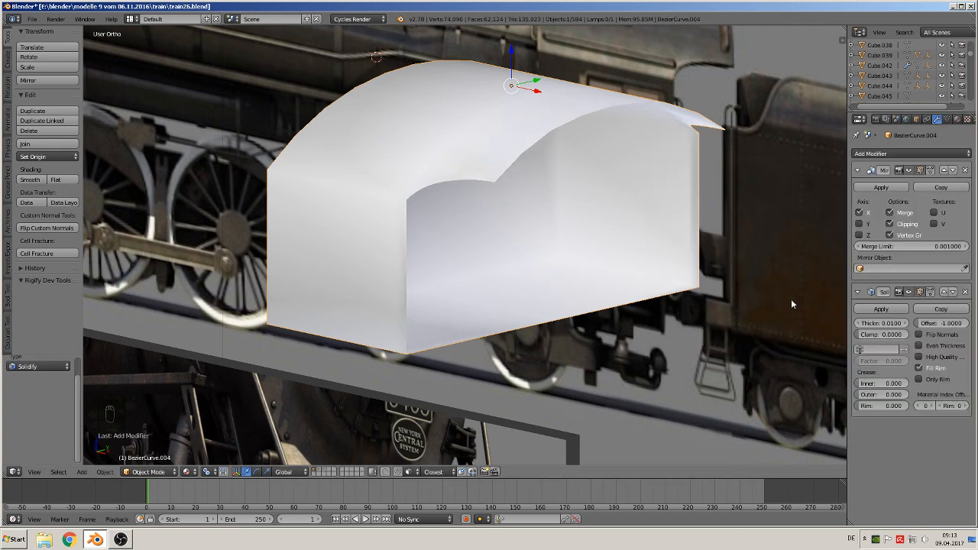
{"action": "scroll", "coordinate": [659, 300], "scroll_direction": "up", "scroll_amount": 8}
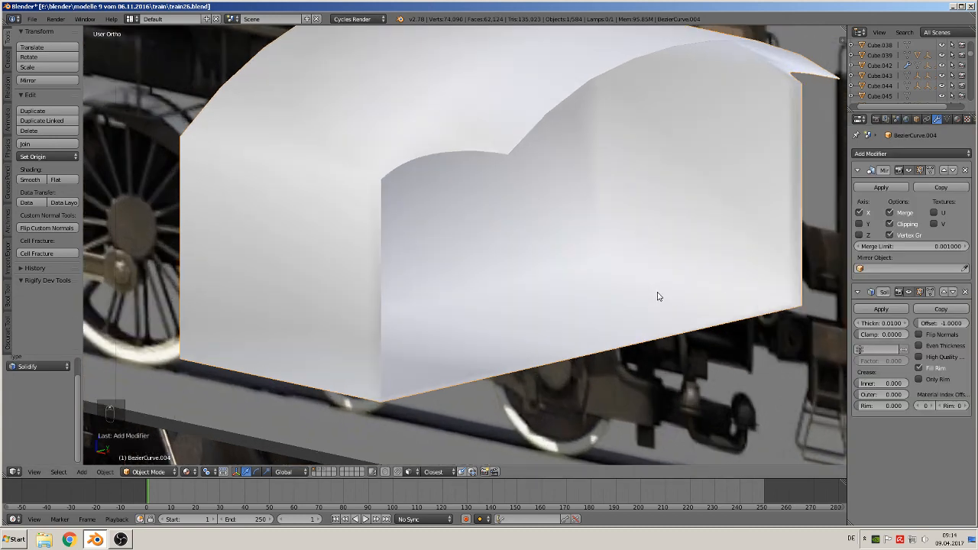
{"action": "scroll", "coordinate": [669, 298], "scroll_direction": "up", "scroll_amount": 2}
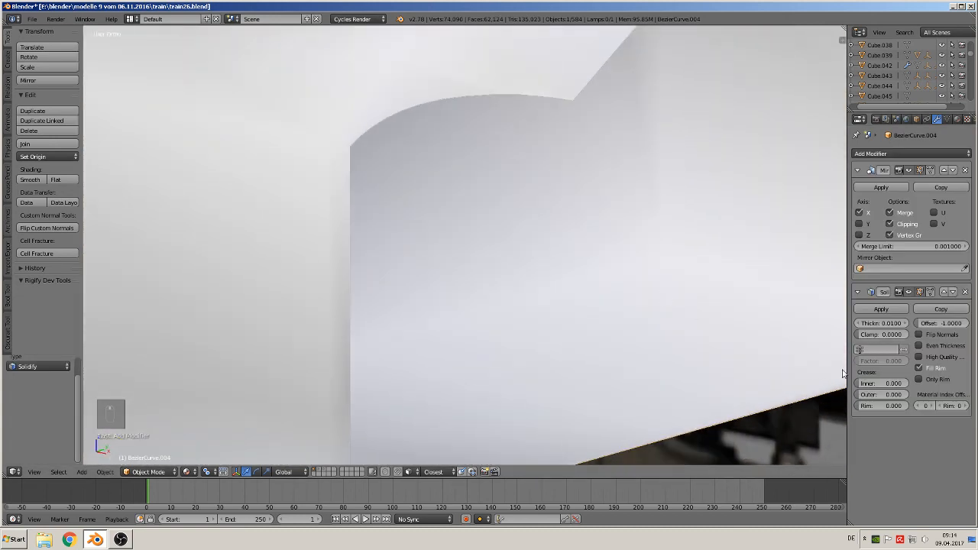
{"action": "mouse_move", "coordinate": [881, 324]}
{"action": "left_mouse_down"}
{"action": "mouse_move", "coordinate": [921, 324]}
{"action": "mouse_move", "coordinate": [879, 327]}
{"action": "left_mouse_up"}
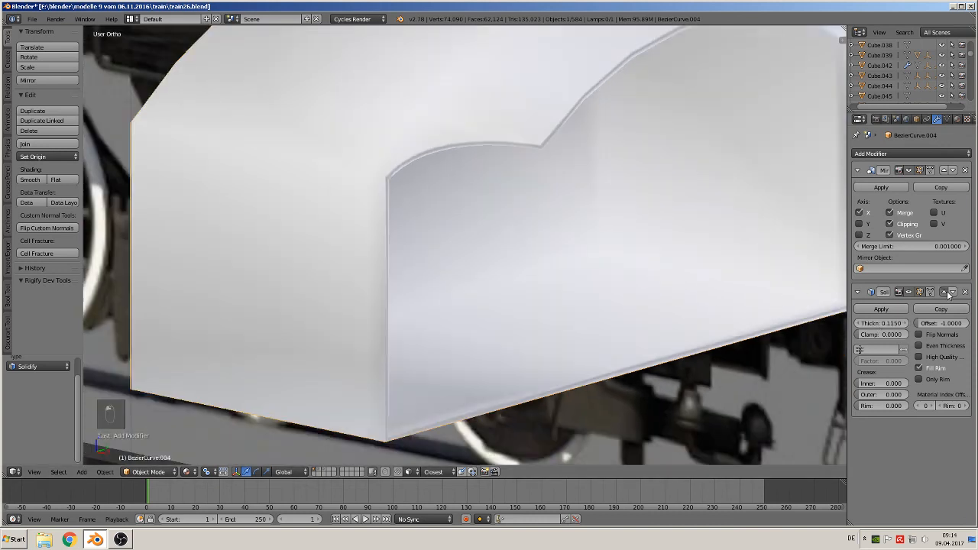
Move the cab shell's Solidify modifier above its Mirror modifier in the stack
{"action": "left_click", "coordinate": [944, 293]}
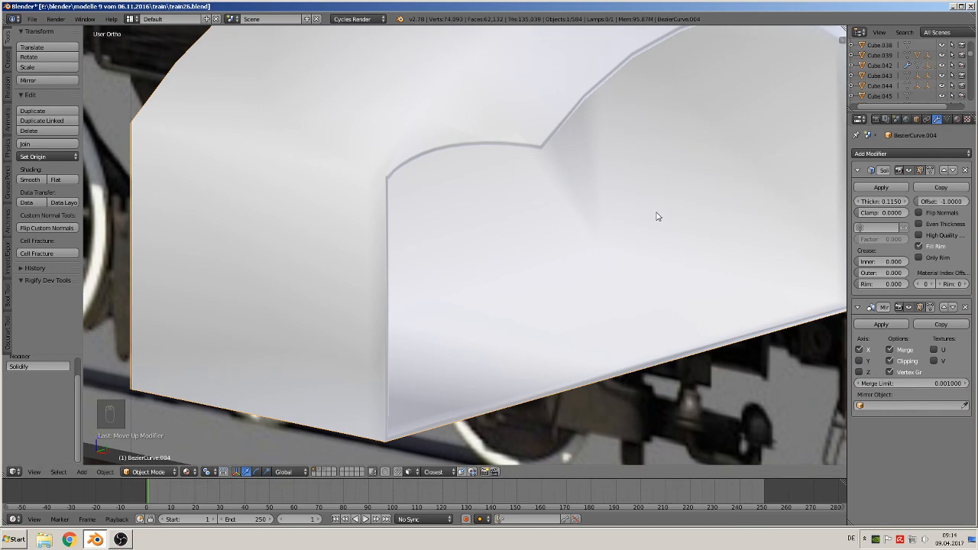
{"action": "scroll", "coordinate": [621, 286], "scroll_direction": "down", "scroll_amount": 3}
{"action": "middle_click_drag", "start_coordinate": [626, 271], "coordinate": [691, 291]}
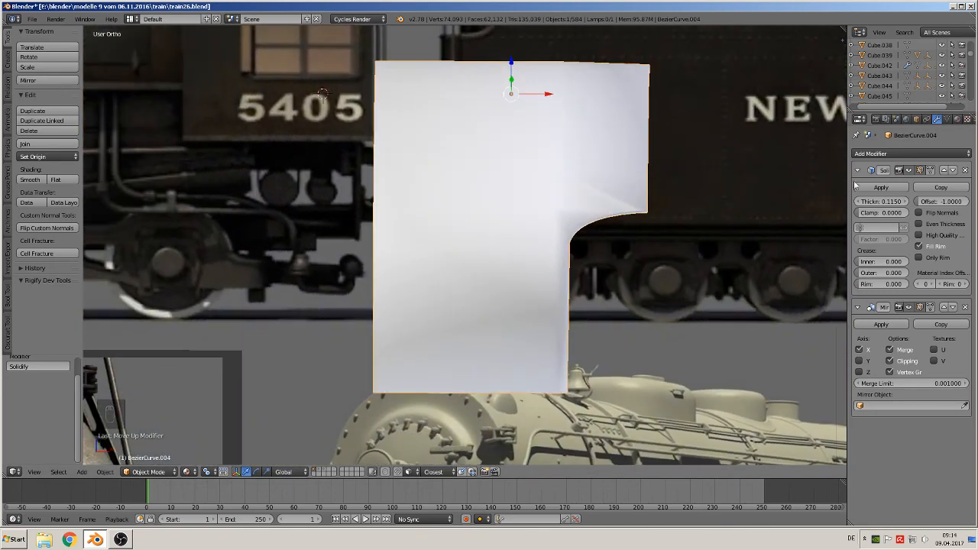
Add an Edge Split modifier to the cab shell and inspect its shading from the rear and front
{"action": "left_click", "coordinate": [934, 154]}
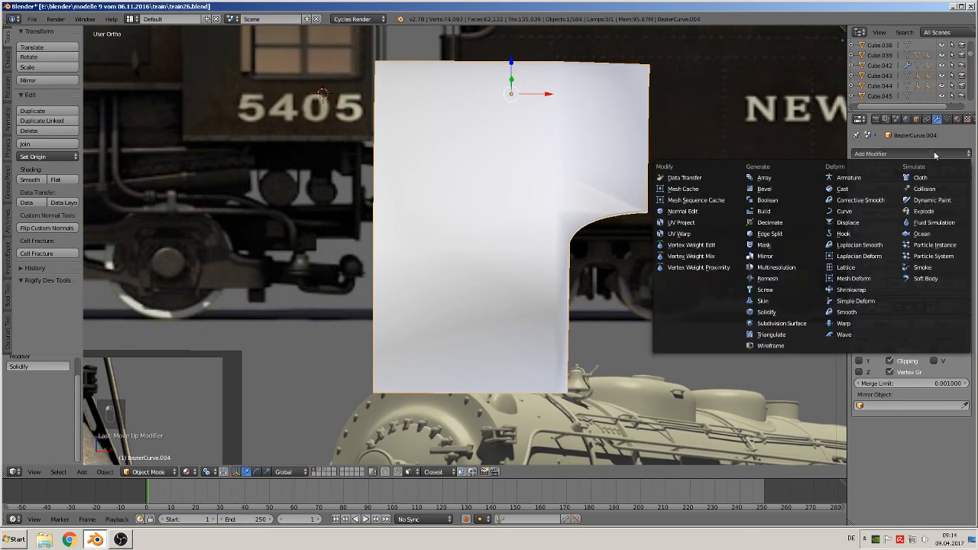
{"action": "left_click", "coordinate": [788, 232]}
{"action": "middle_click_drag", "start_coordinate": [698, 247], "coordinate": [574, 254]}
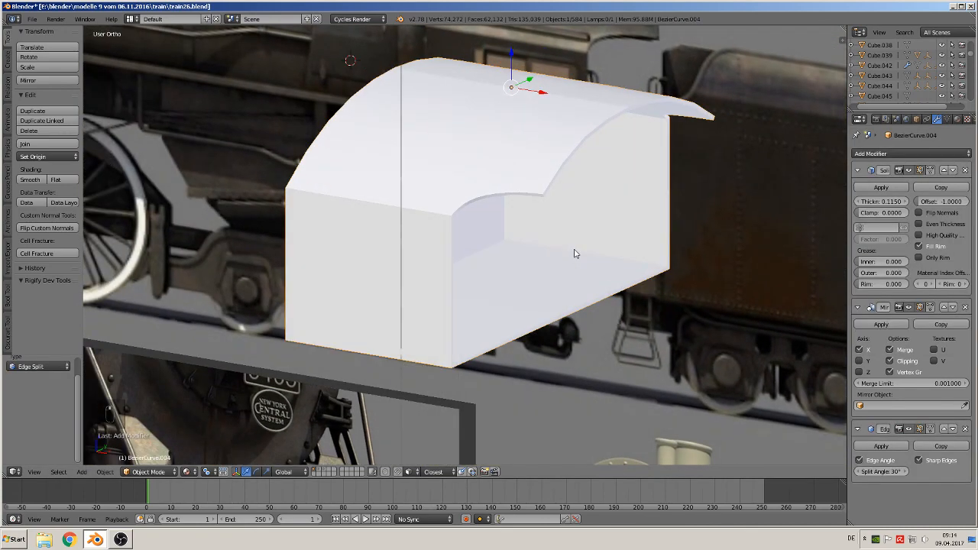
{"action": "middle_click_drag", "start_coordinate": [611, 142], "coordinate": [733, 214]}
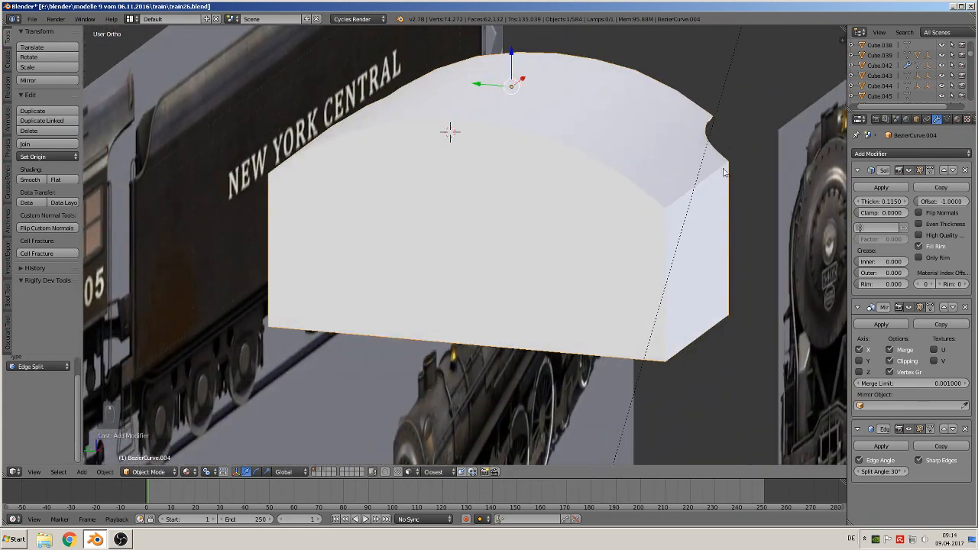
{"action": "middle_click_drag", "start_coordinate": [730, 322], "coordinate": [733, 345]}
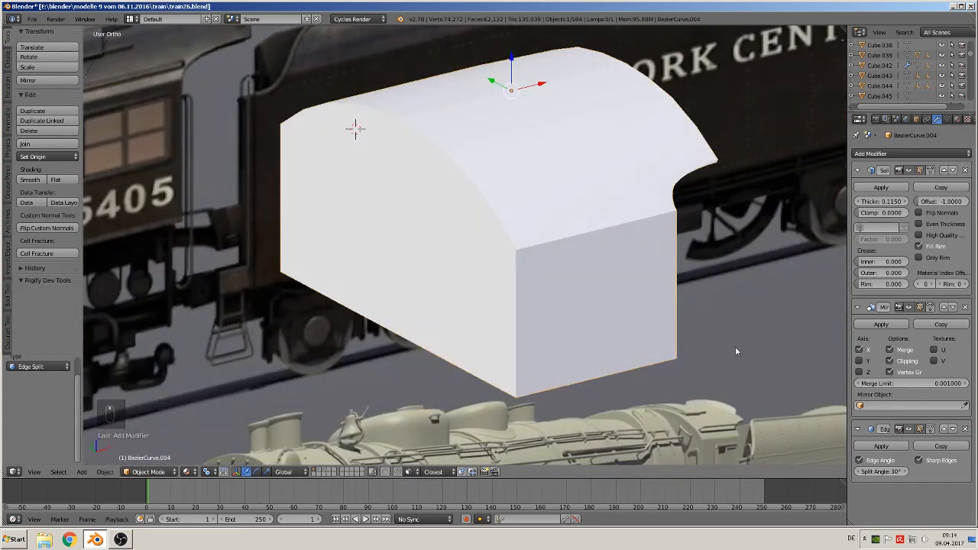
Place the cab's Edge Split modifier directly above the Mirror modifier and check the shell from both ends
{"action": "left_click", "coordinate": [943, 430]}
{"action": "middle_click_drag", "start_coordinate": [649, 247], "coordinate": [552, 243]}
{"action": "key", "text": "KP_1"}
{"action": "middle_click_drag", "start_coordinate": [576, 164], "coordinate": [519, 185]}
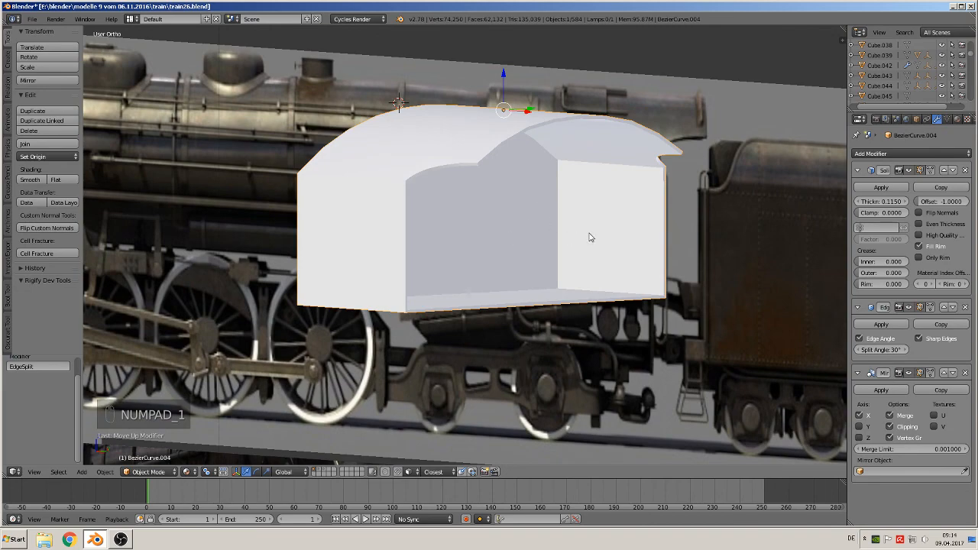
{"action": "middle_click_drag", "start_coordinate": [584, 241], "coordinate": [662, 249]}
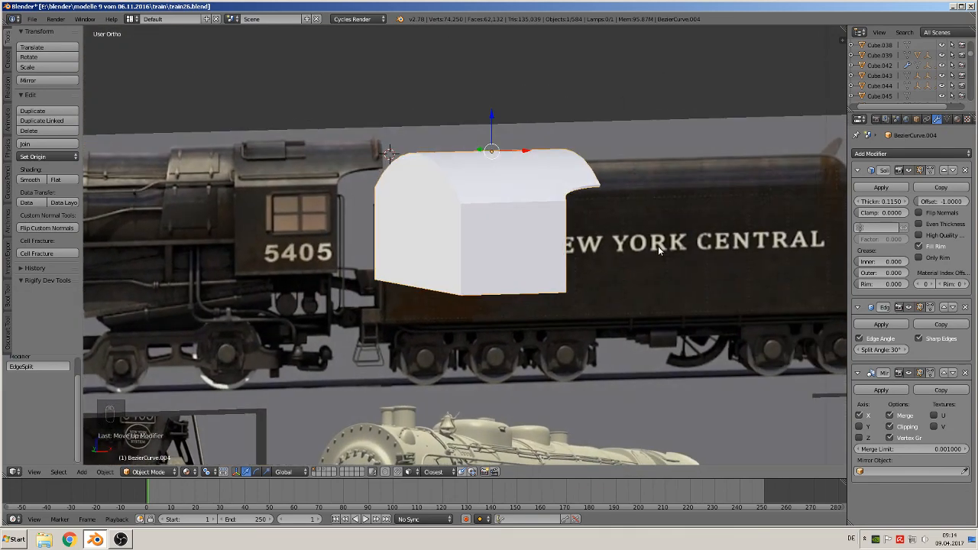
In front view, move the cab about -4.6 in X and 0.45 in Z, beside the other modelled parts, and save the file
{"action": "key", "text": "KP_1"}
{"action": "scroll", "coordinate": [621, 242], "scroll_direction": "down", "scroll_amount": 8}
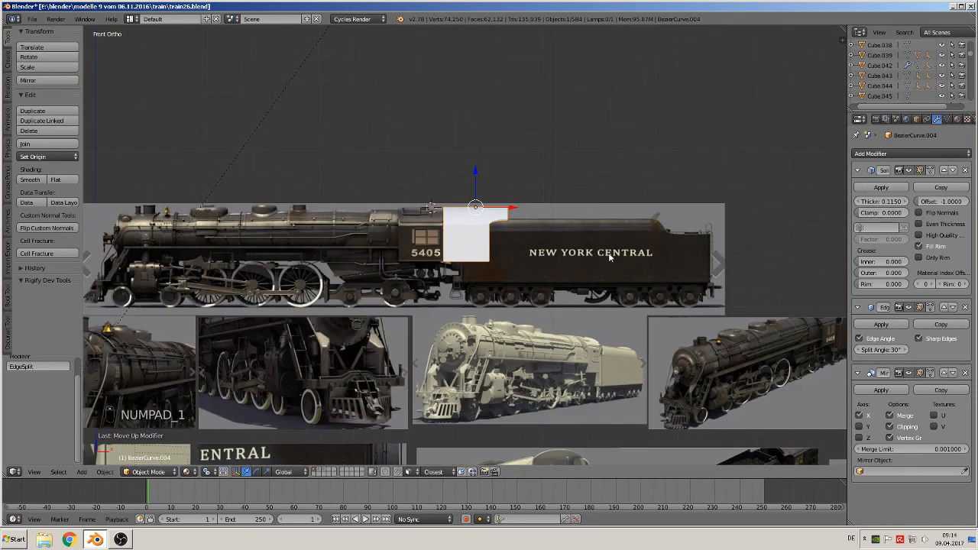
{"action": "middle_click_drag", "start_coordinate": [578, 257], "coordinate": [687, 233], "text": "shift"}
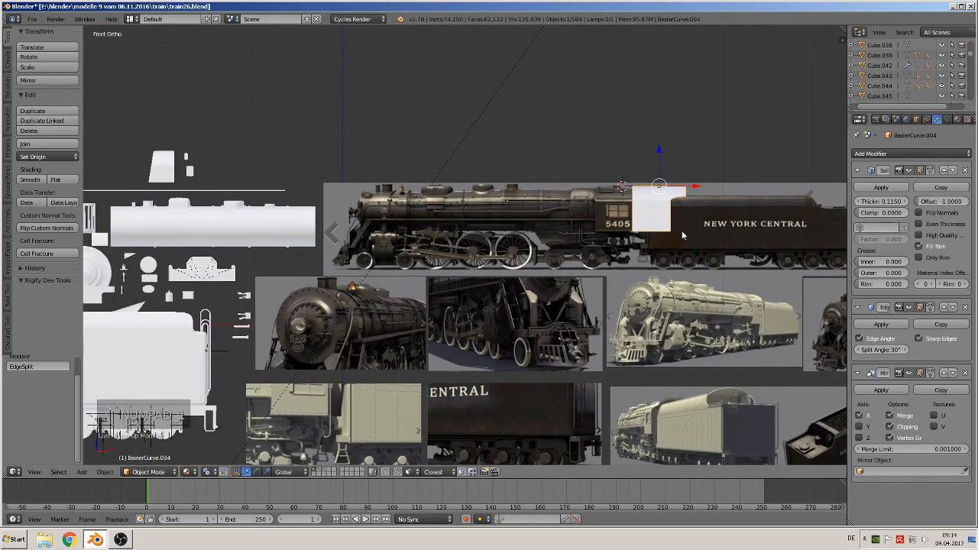
{"action": "key", "text": "g"}
{"action": "left_click", "coordinate": [252, 190]}
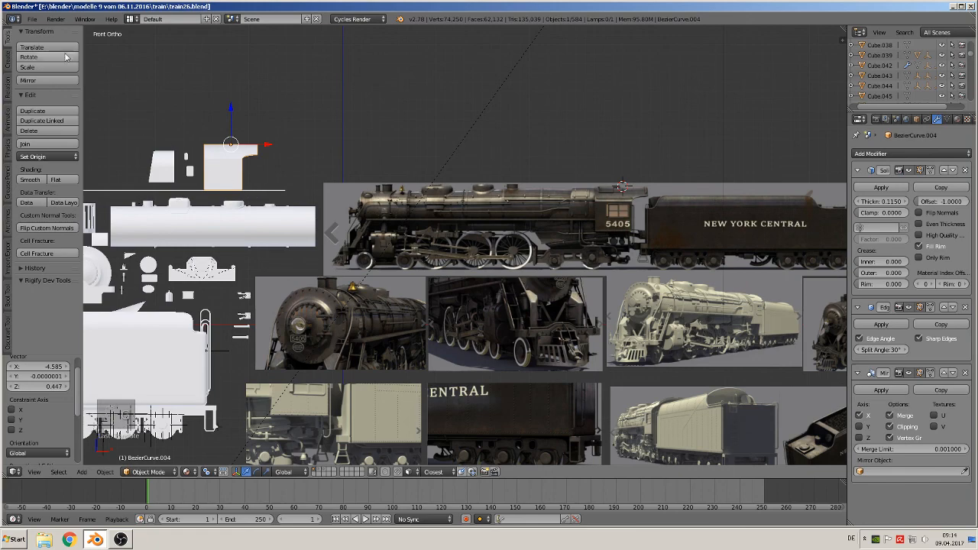
{"action": "left_click", "coordinate": [34, 19]}
{"action": "left_click", "coordinate": [68, 98]}
Examine the locomotive's side-view reference around the cab and running gear, and the close-up photo of its front end
{"action": "scroll", "coordinate": [562, 264], "scroll_direction": "up", "scroll_amount": 1}
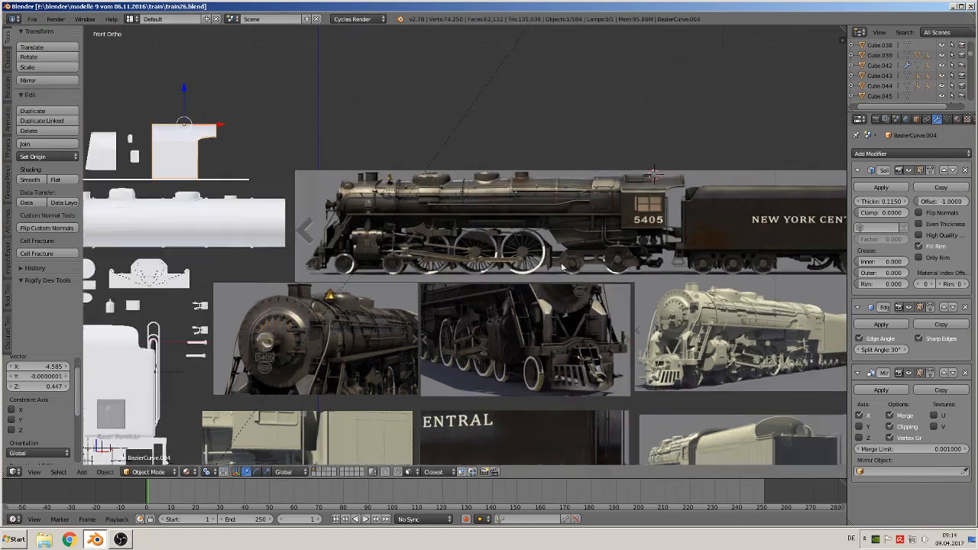
{"action": "scroll", "coordinate": [562, 265], "scroll_direction": "up", "scroll_amount": 2}
{"action": "middle_click_drag", "start_coordinate": [673, 308], "coordinate": [435, 304], "text": "shift"}
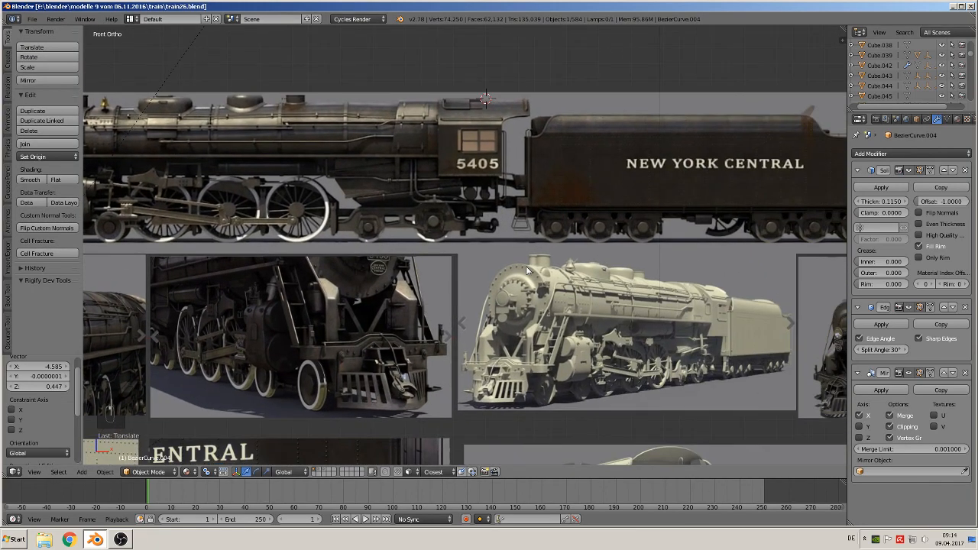
{"action": "scroll", "coordinate": [533, 275], "scroll_direction": "up", "scroll_amount": 2}
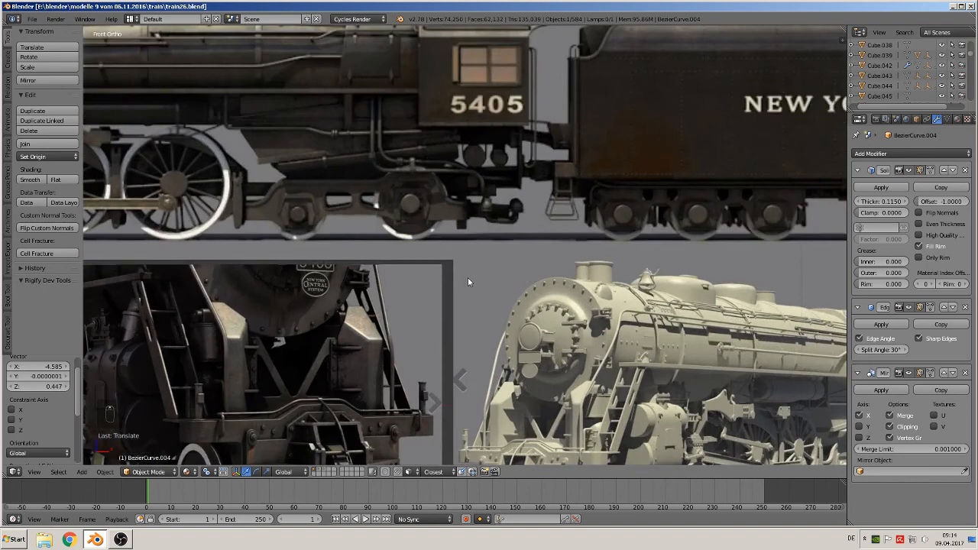
{"action": "middle_click_drag", "start_coordinate": [468, 278], "coordinate": [671, 386], "text": "shift"}
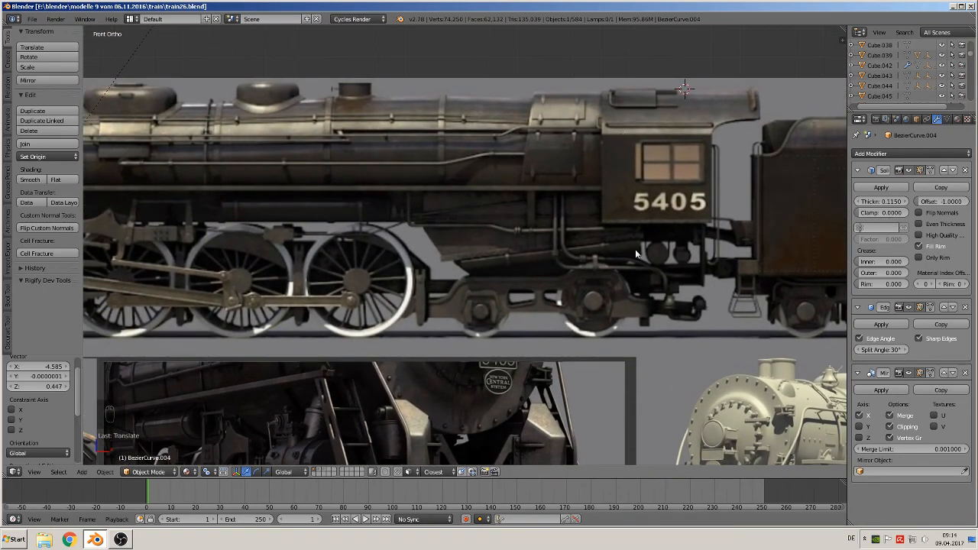
{"action": "middle_click_drag", "start_coordinate": [636, 255], "coordinate": [714, 134], "text": "shift"}
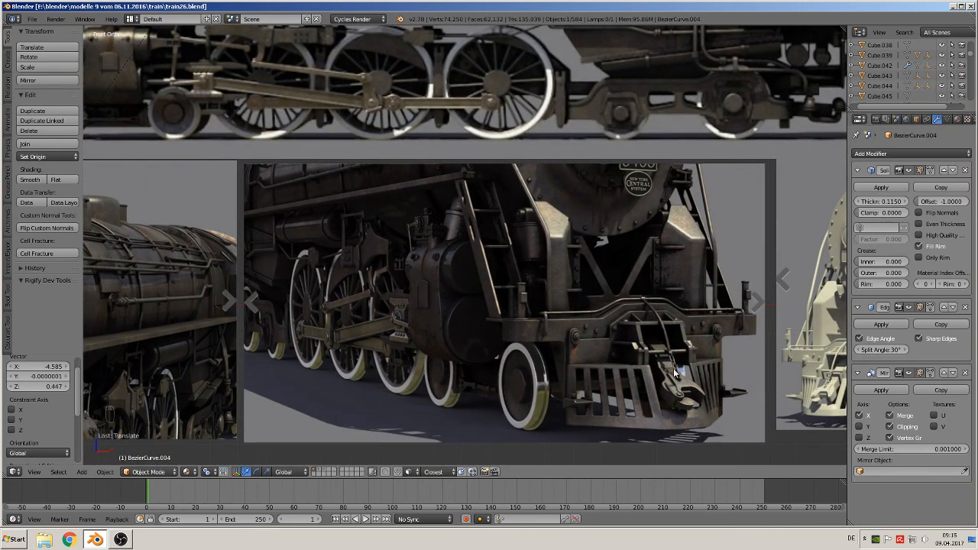
{"action": "scroll", "coordinate": [624, 332], "scroll_direction": "down", "scroll_amount": 4}
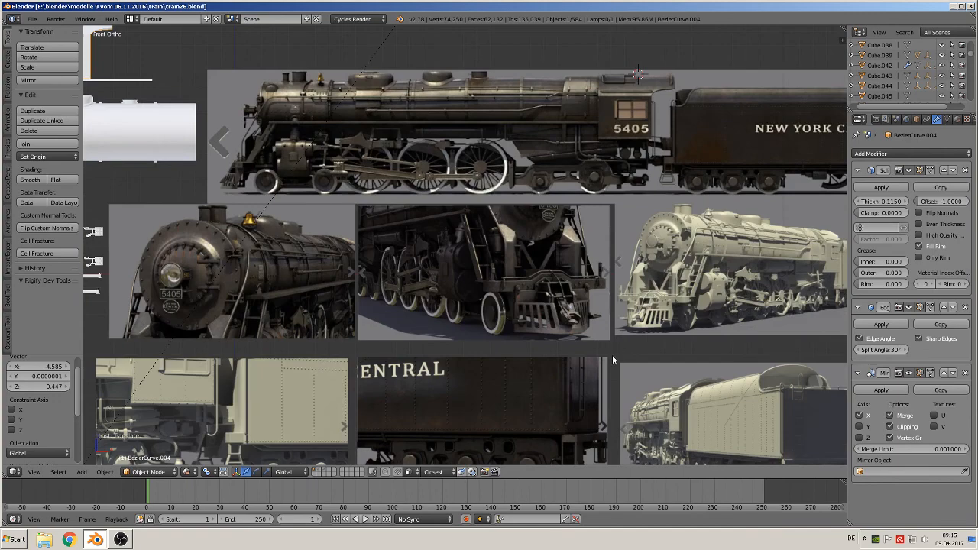
{"action": "scroll", "coordinate": [612, 355], "scroll_direction": "down", "scroll_amount": 3}
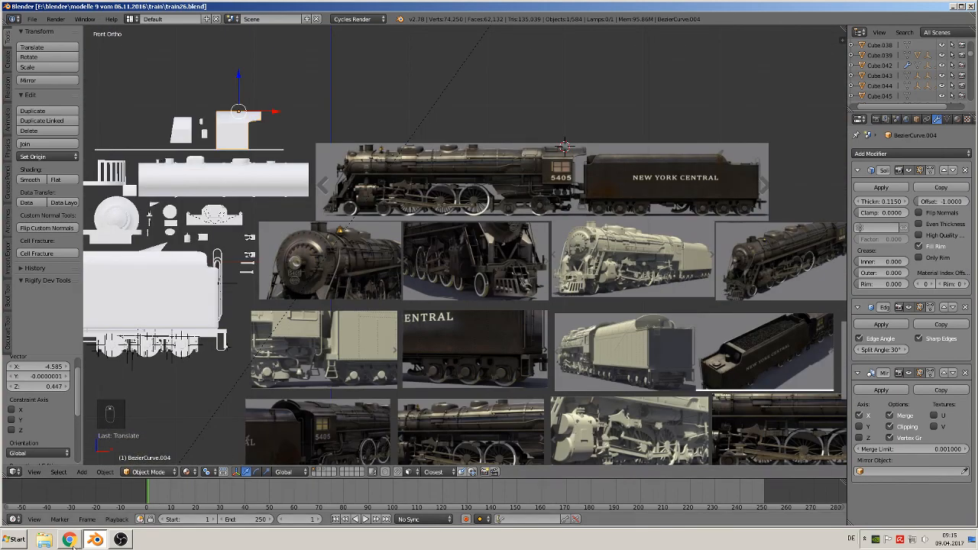